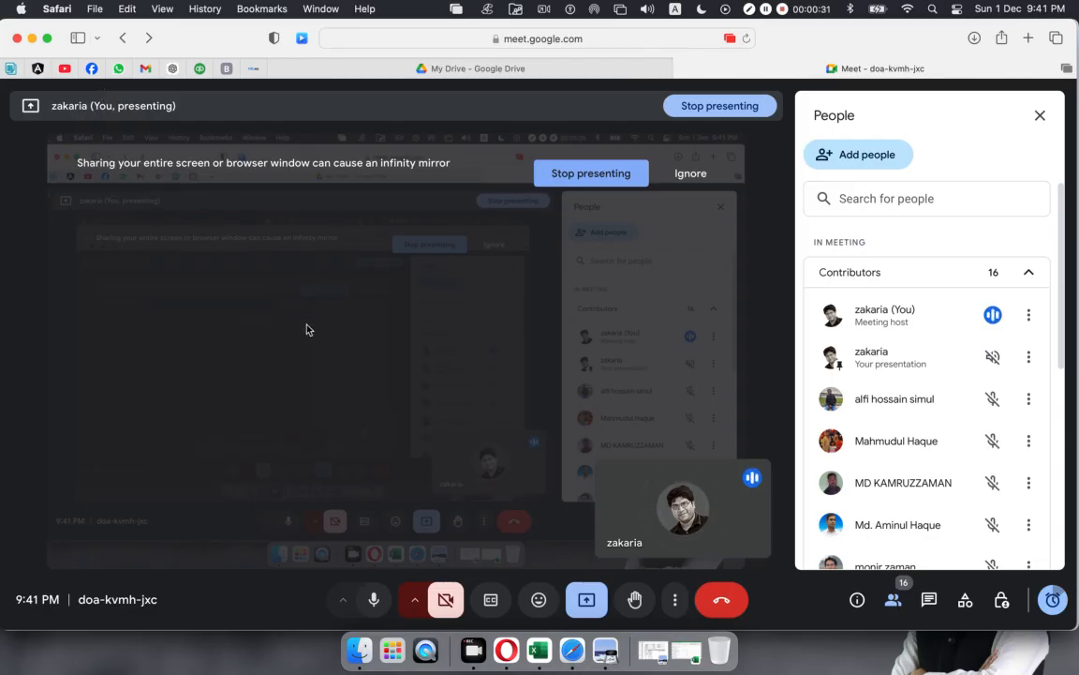
Step: Restore the minimized Metro Bank Statement workbook from the Dock during the Meet call
{"action": "left_click", "coordinate": [653, 651]}
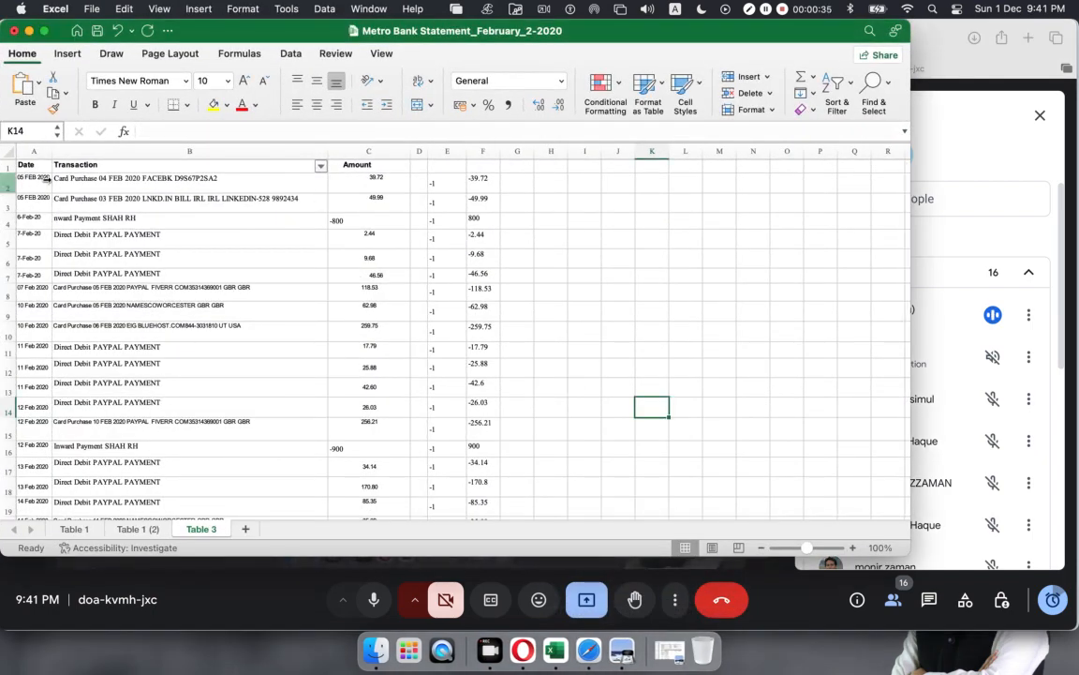
Step: Inspect the statement's amounts, including the -900 and -800 inward payments, and sample their sums
{"action": "left_click", "coordinate": [165, 189]}
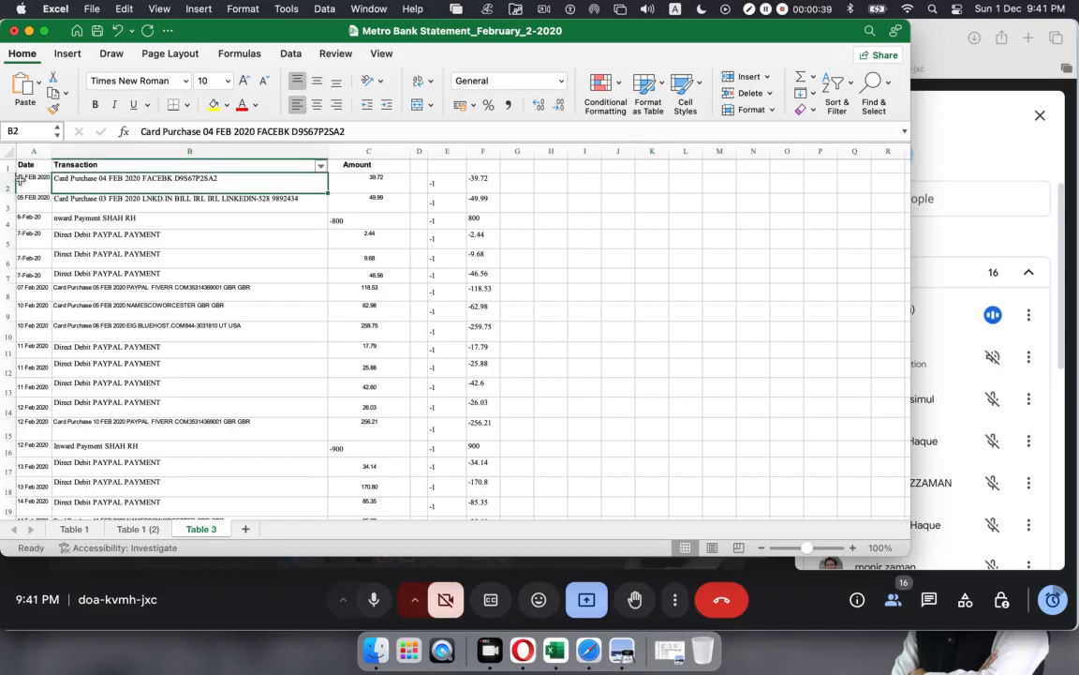
{"action": "scroll", "coordinate": [104, 426], "scroll_direction": "down", "scroll_amount": 10}
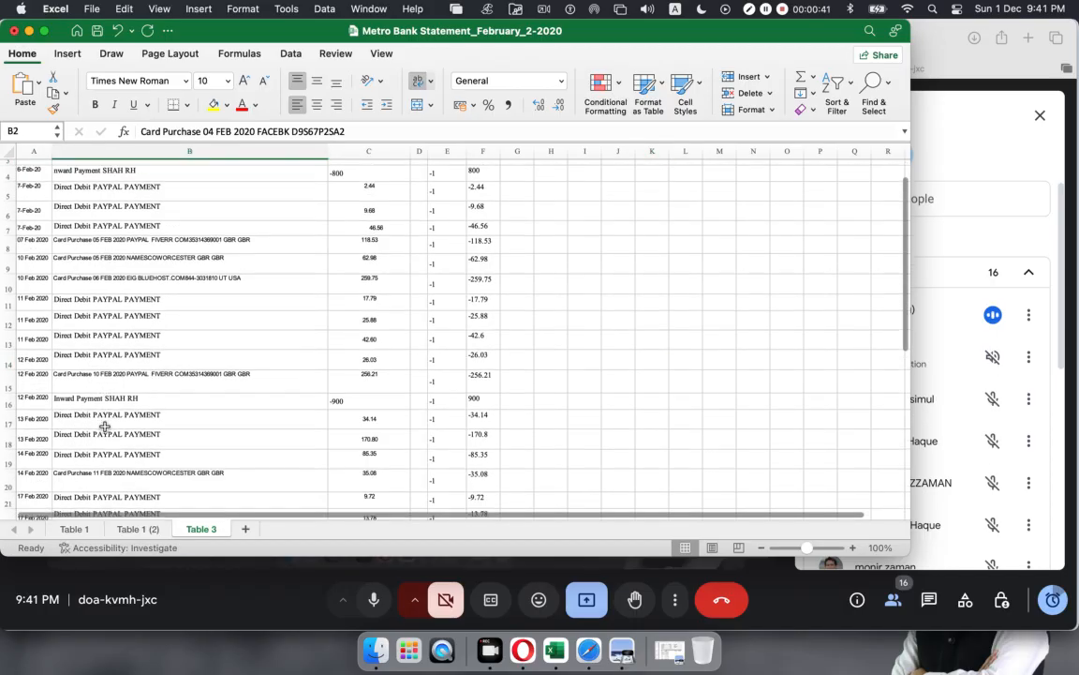
{"action": "scroll", "coordinate": [104, 412], "scroll_direction": "up", "scroll_amount": 10}
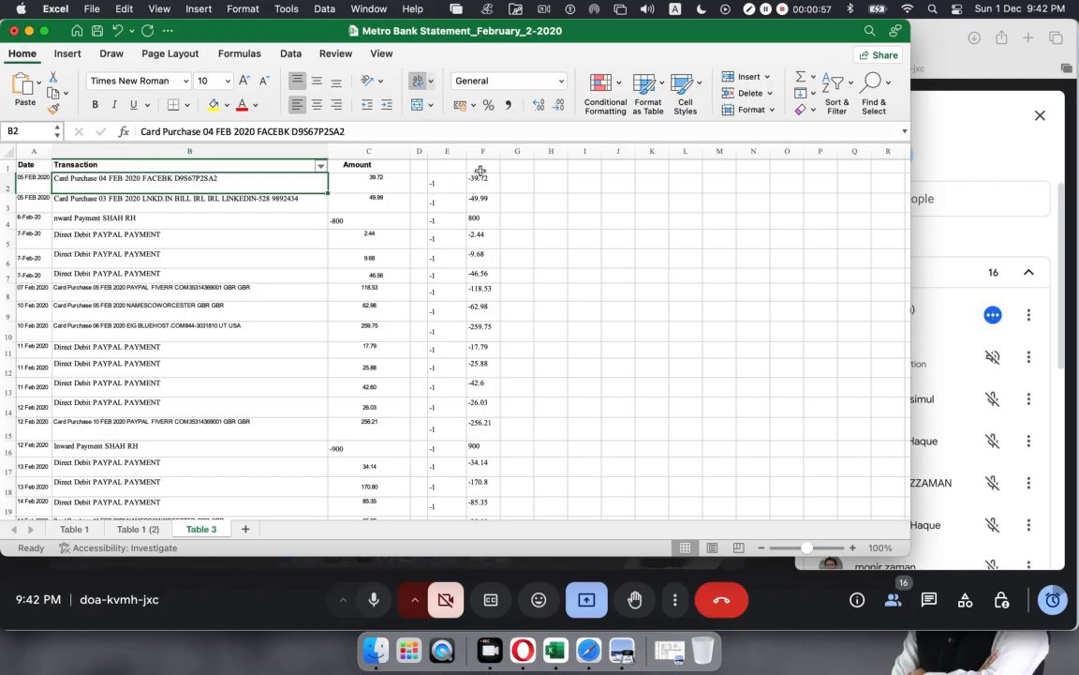
{"action": "scroll", "coordinate": [491, 375], "scroll_direction": "down", "scroll_amount": 5}
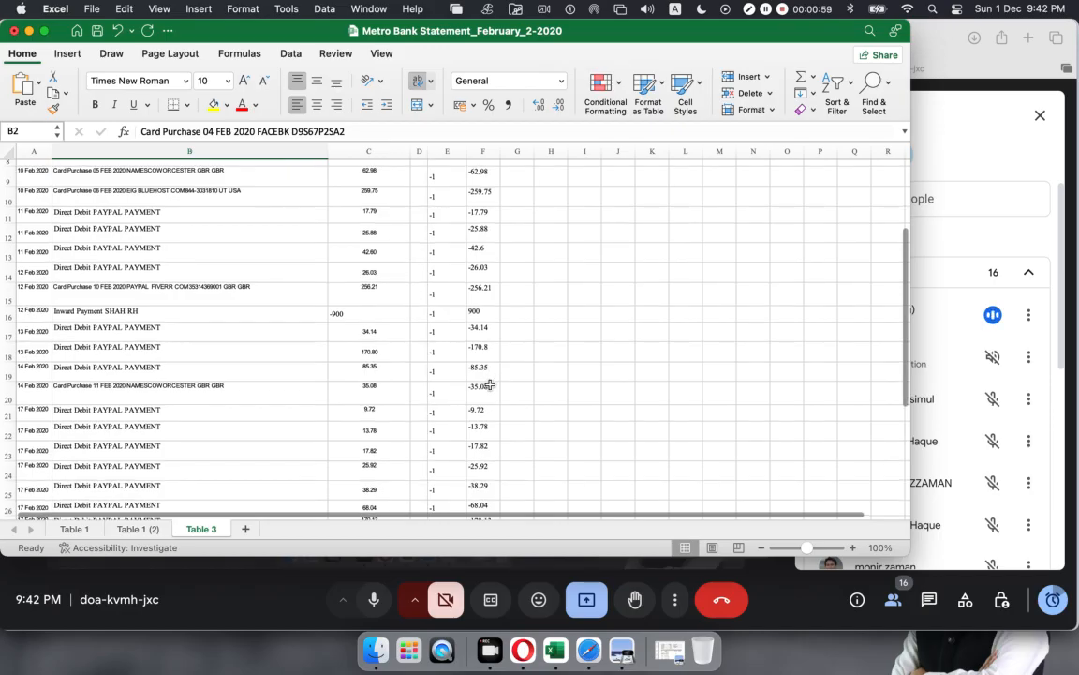
{"action": "scroll", "coordinate": [489, 380], "scroll_direction": "down", "scroll_amount": 3}
{"action": "left_click", "coordinate": [341, 258]}
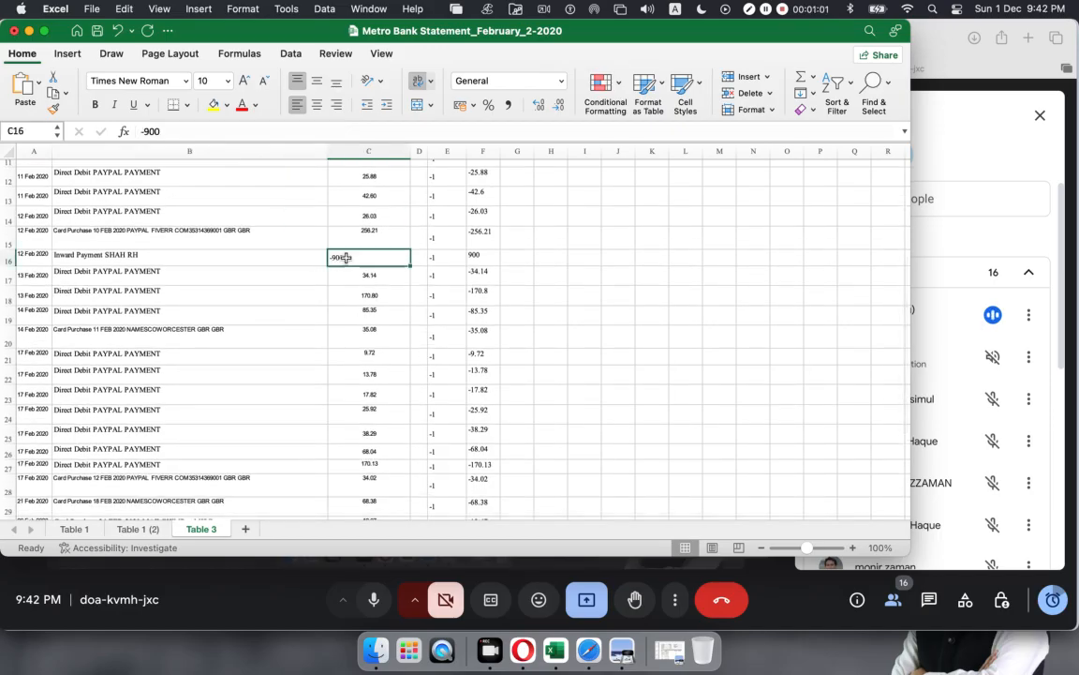
{"action": "left_click", "coordinate": [479, 254]}
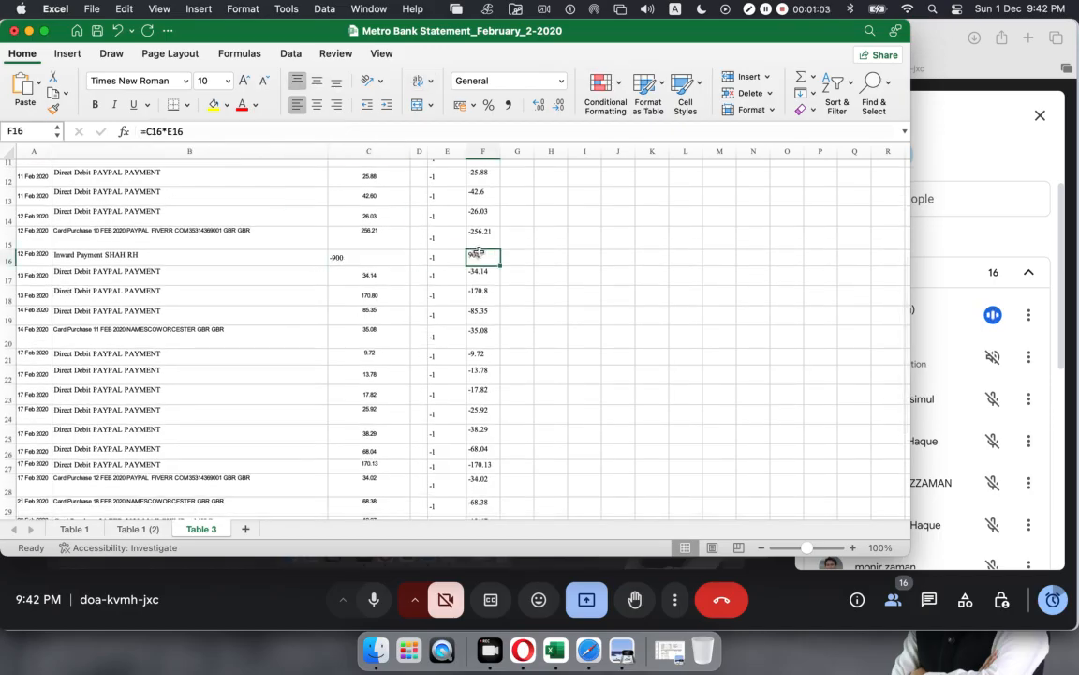
{"action": "left_click_drag", "start_coordinate": [384, 274], "coordinate": [375, 396]}
{"action": "left_click", "coordinate": [589, 292]}
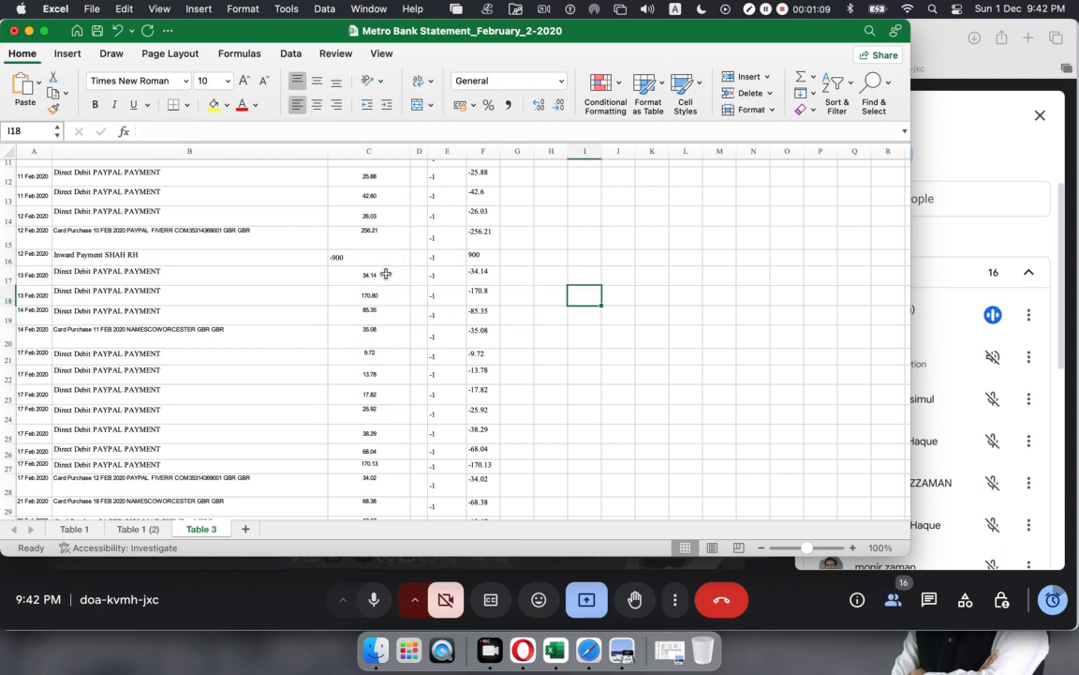
{"action": "left_click_drag", "start_coordinate": [385, 273], "coordinate": [402, 518]}
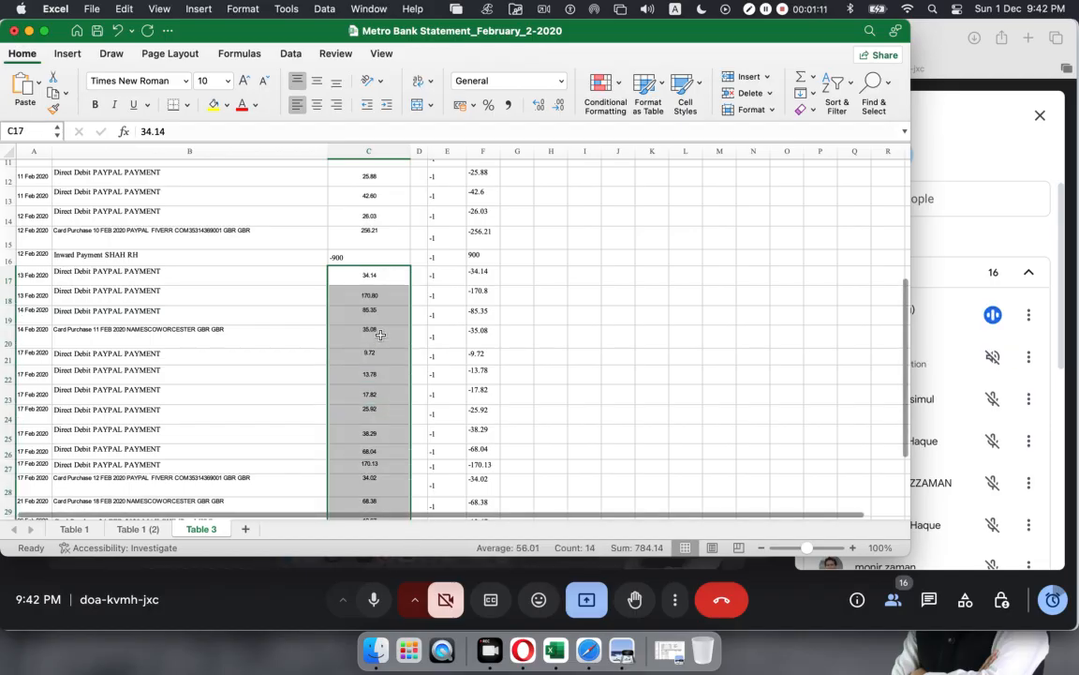
{"action": "scroll", "coordinate": [381, 334], "scroll_direction": "down", "scroll_amount": 2}
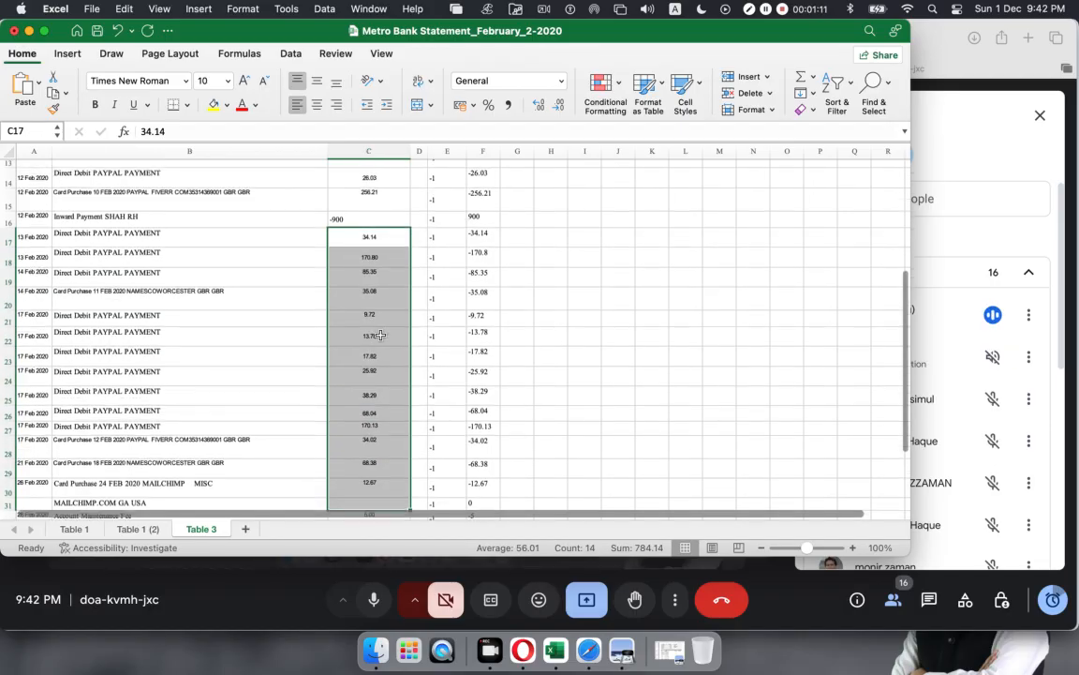
{"action": "left_click", "coordinate": [355, 219]}
{"action": "scroll", "coordinate": [356, 221], "scroll_direction": "up", "scroll_amount": 5}
{"action": "scroll", "coordinate": [355, 220], "scroll_direction": "down", "scroll_amount": 1}
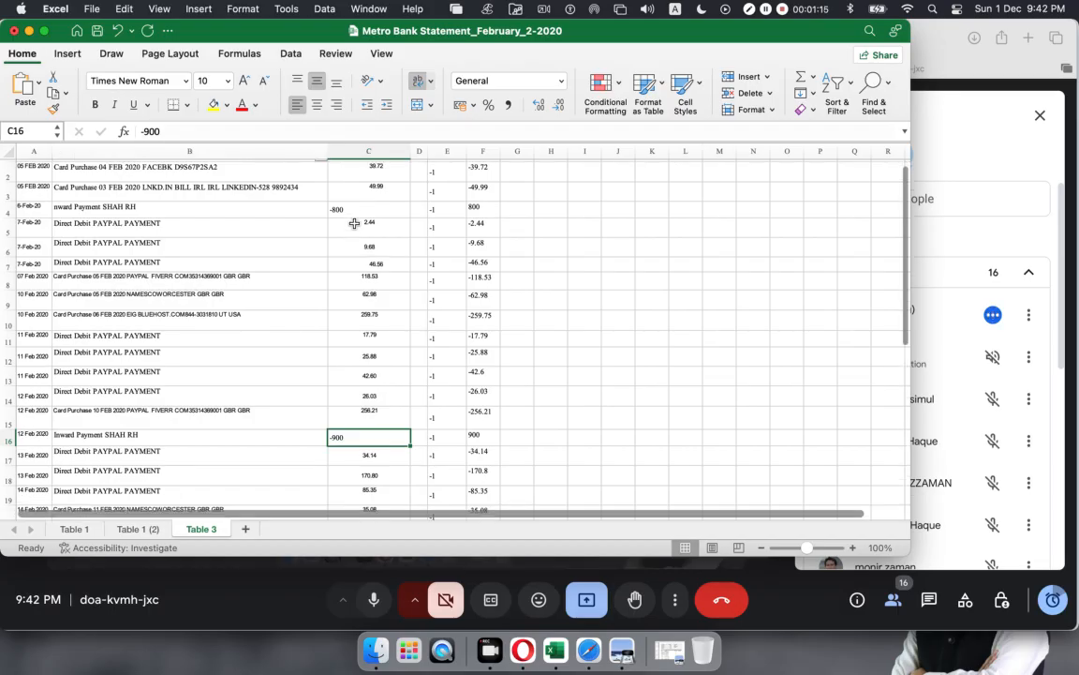
{"action": "left_click", "coordinate": [345, 209]}
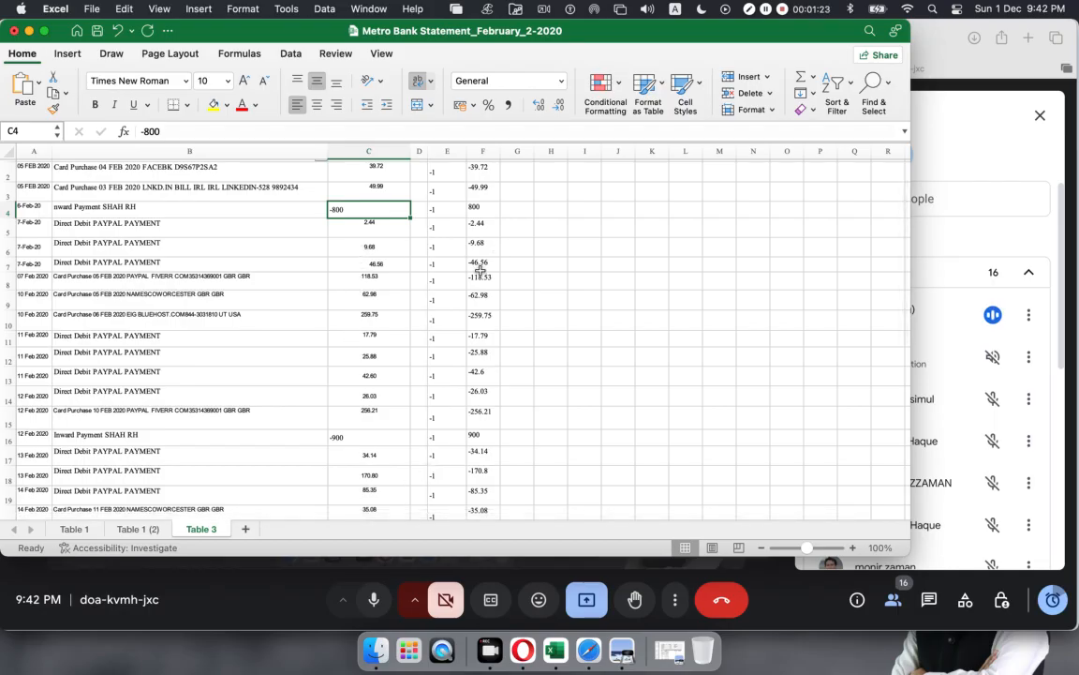
Step: Check the =C*E signed-amount formulas and select F2:F33 to read its Sum
{"action": "left_click", "coordinate": [487, 206]}
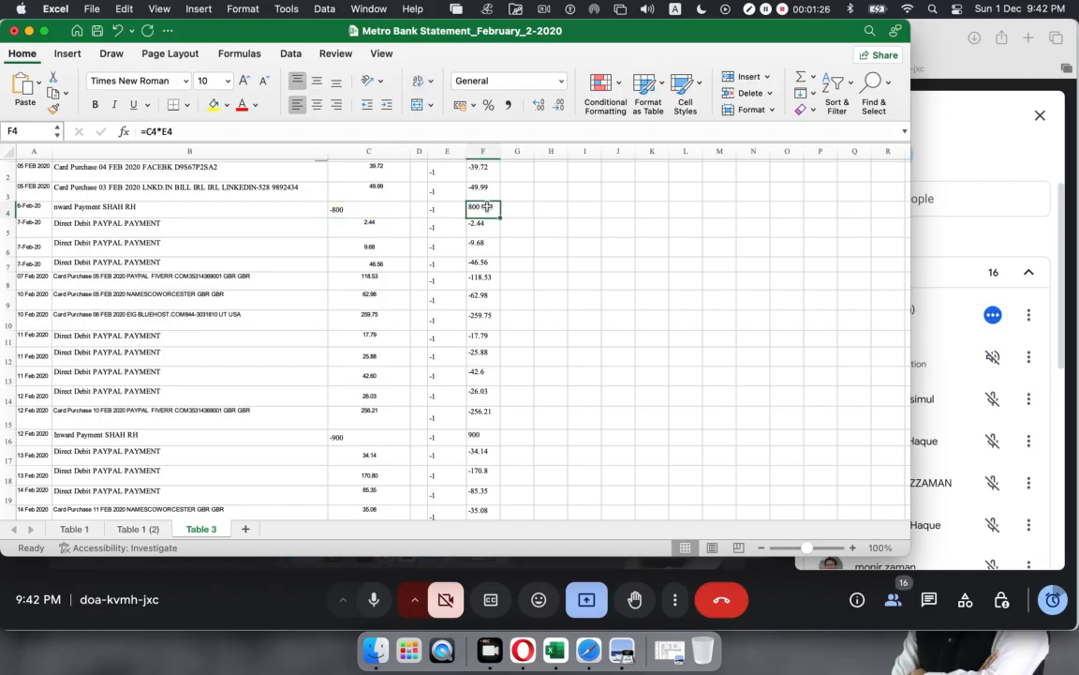
{"action": "left_click", "coordinate": [487, 435]}
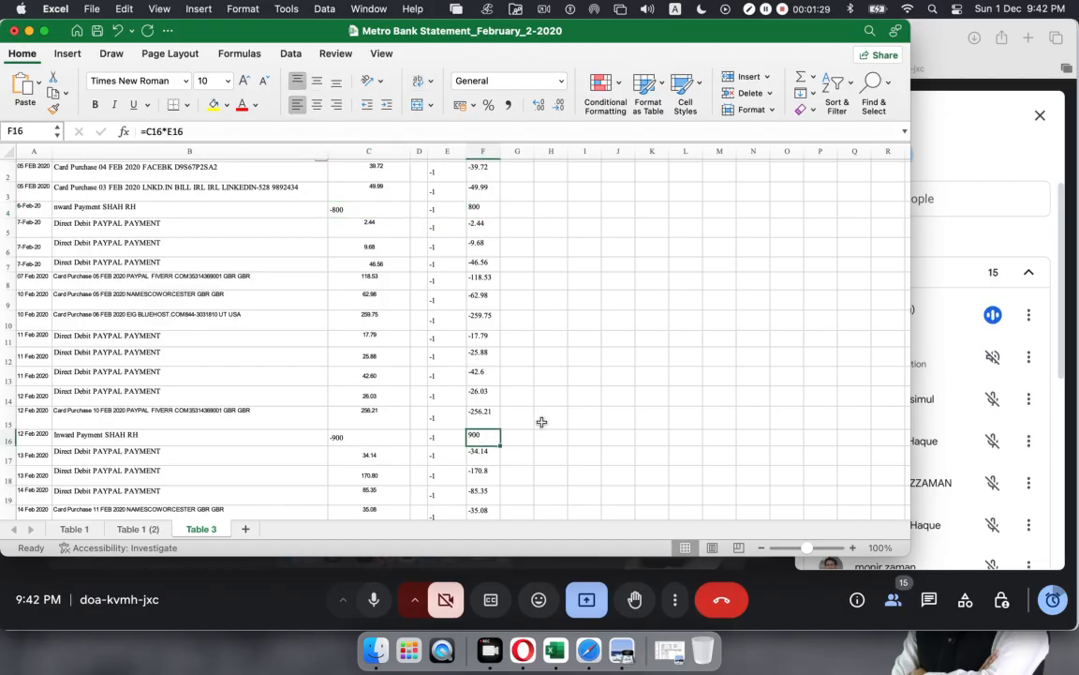
{"action": "scroll", "coordinate": [379, 272], "scroll_direction": "down", "scroll_amount": 2}
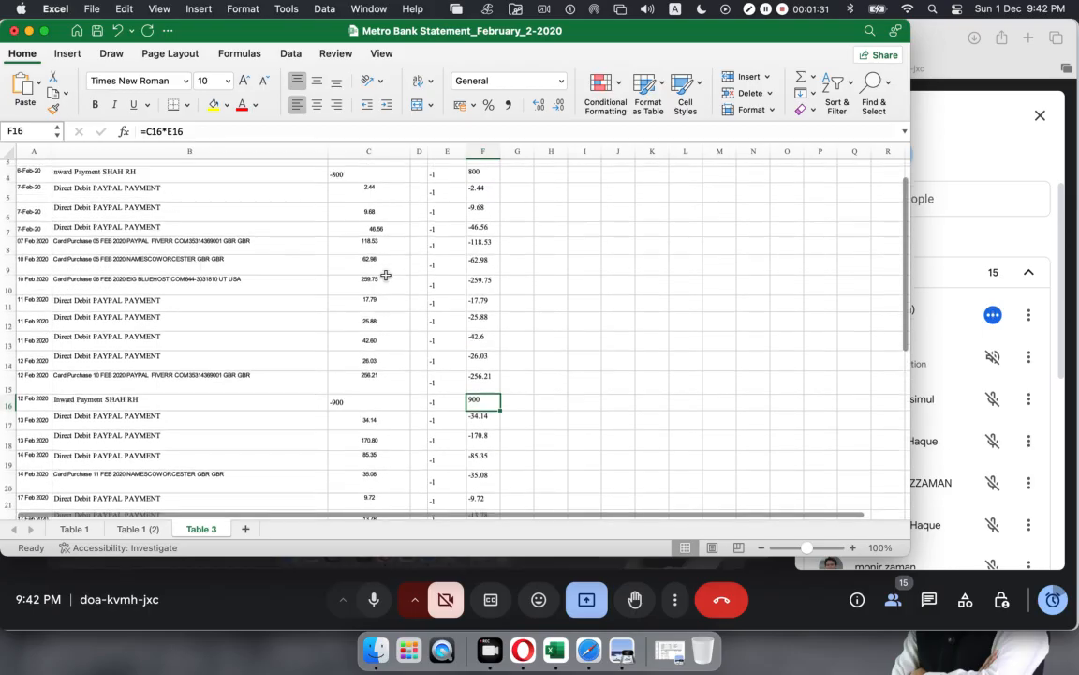
{"action": "scroll", "coordinate": [379, 272], "scroll_direction": "up", "scroll_amount": 3}
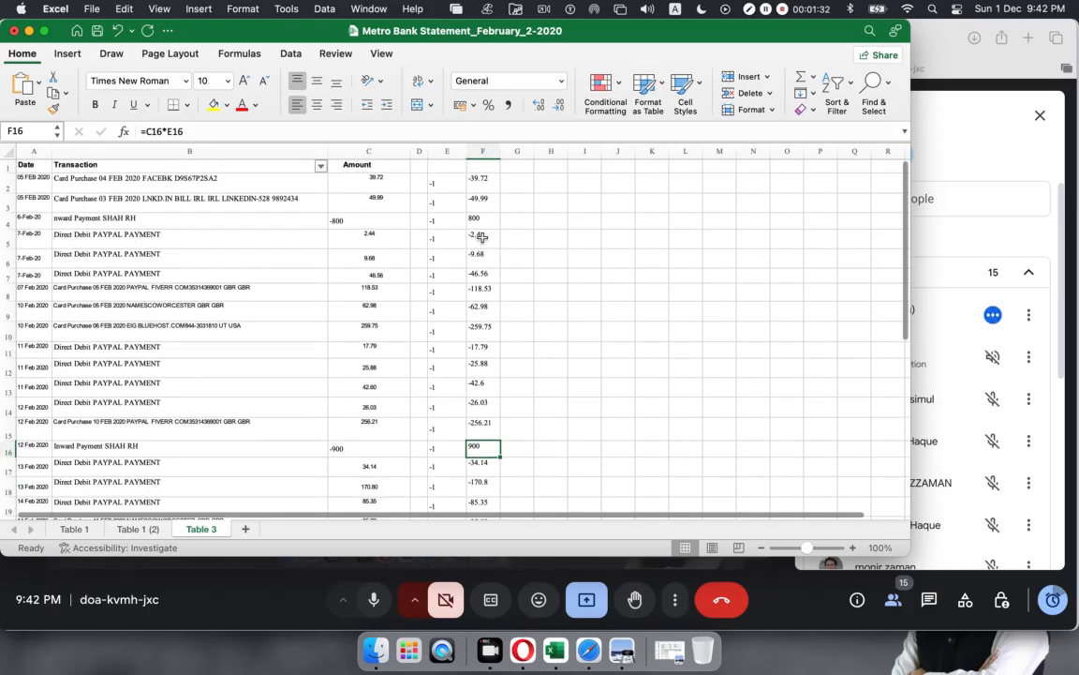
{"action": "left_click", "coordinate": [489, 183]}
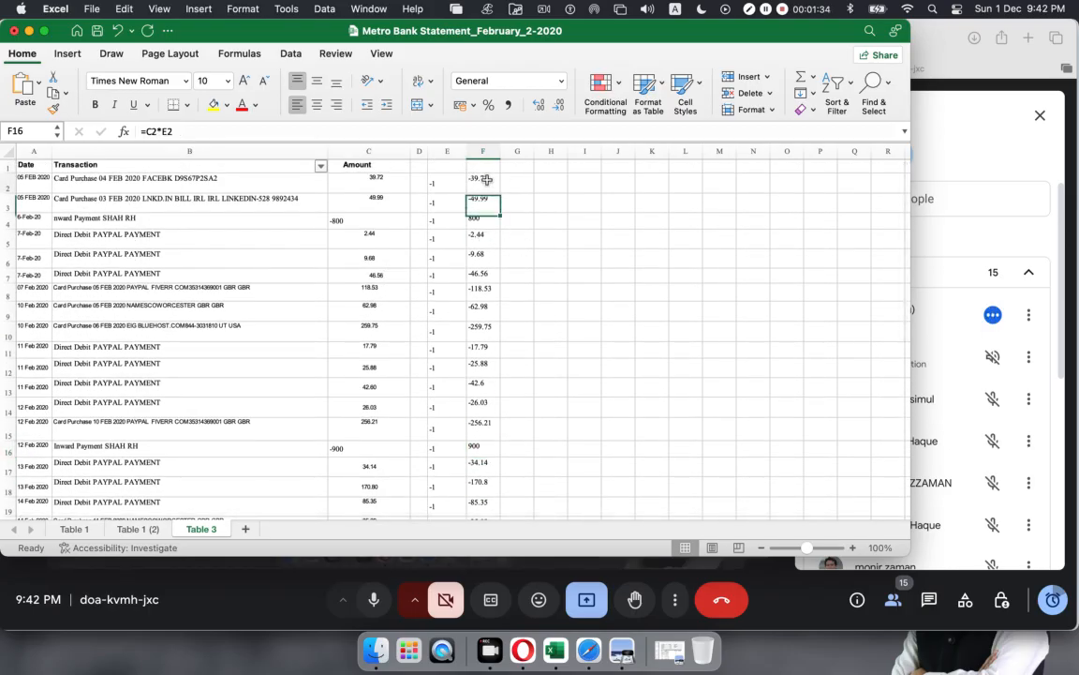
{"action": "left_click", "coordinate": [549, 199]}
{"action": "left_click_drag", "start_coordinate": [482, 181], "coordinate": [487, 441]}
{"action": "scroll", "coordinate": [472, 374], "scroll_direction": "down", "scroll_amount": 3}
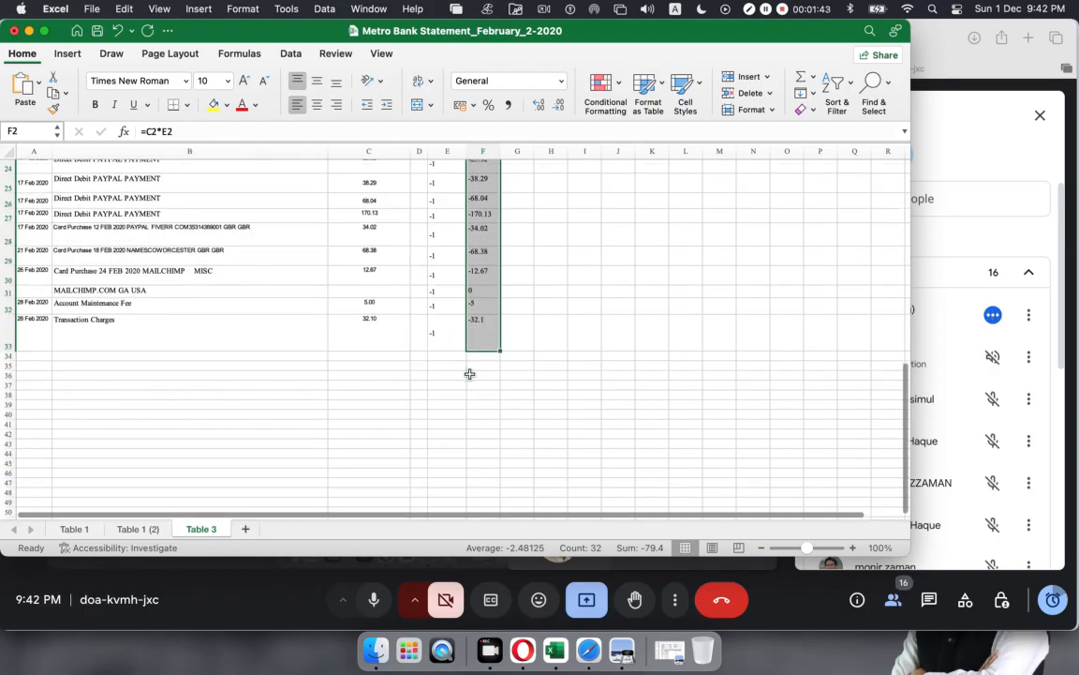
{"action": "scroll", "coordinate": [472, 375], "scroll_direction": "up", "scroll_amount": 5}
{"action": "scroll", "coordinate": [469, 370], "scroll_direction": "up", "scroll_amount": 5}
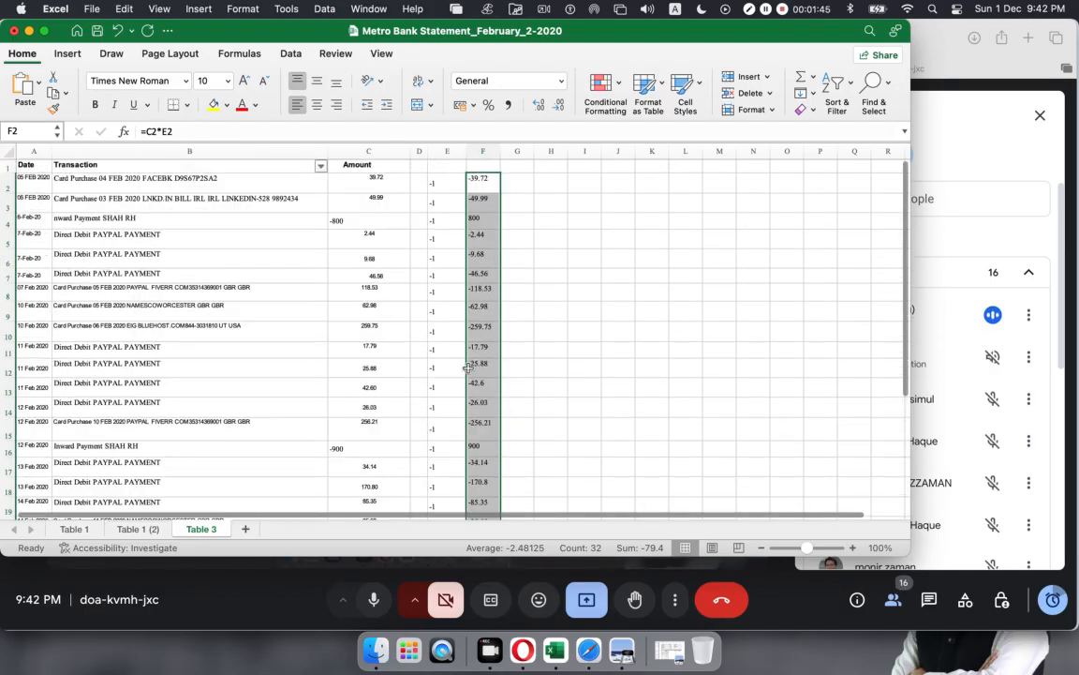
Step: Check the signed-amount formula in F3 without changing it
{"action": "left_click", "coordinate": [480, 178]}
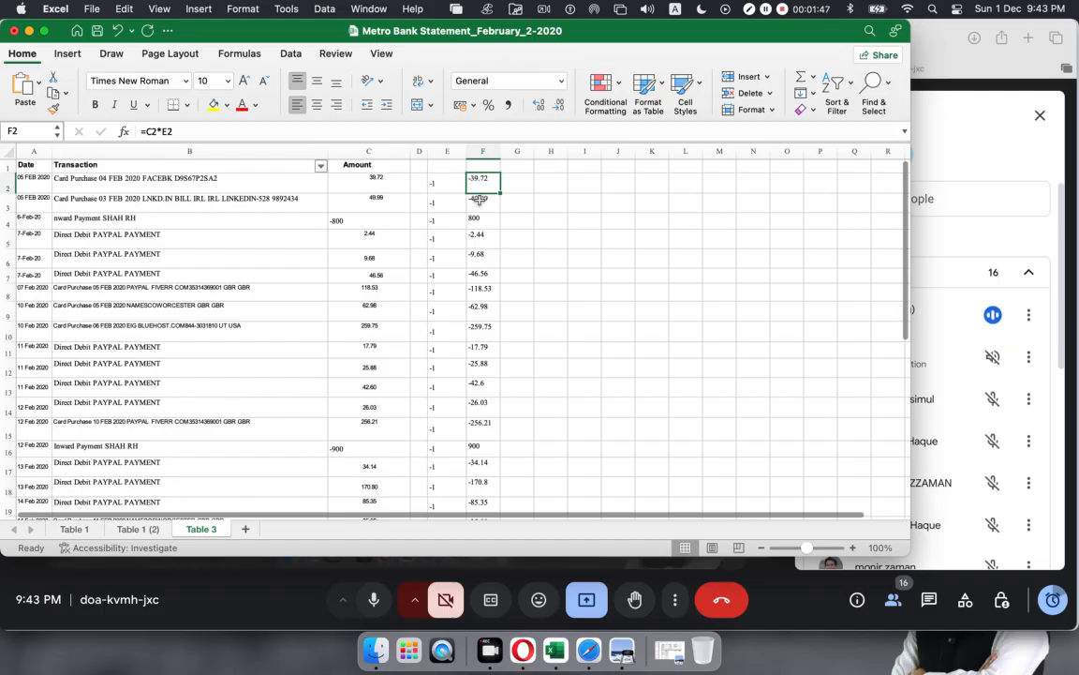
{"action": "left_click", "coordinate": [477, 206]}
{"action": "double_click", "coordinate": [477, 206]}
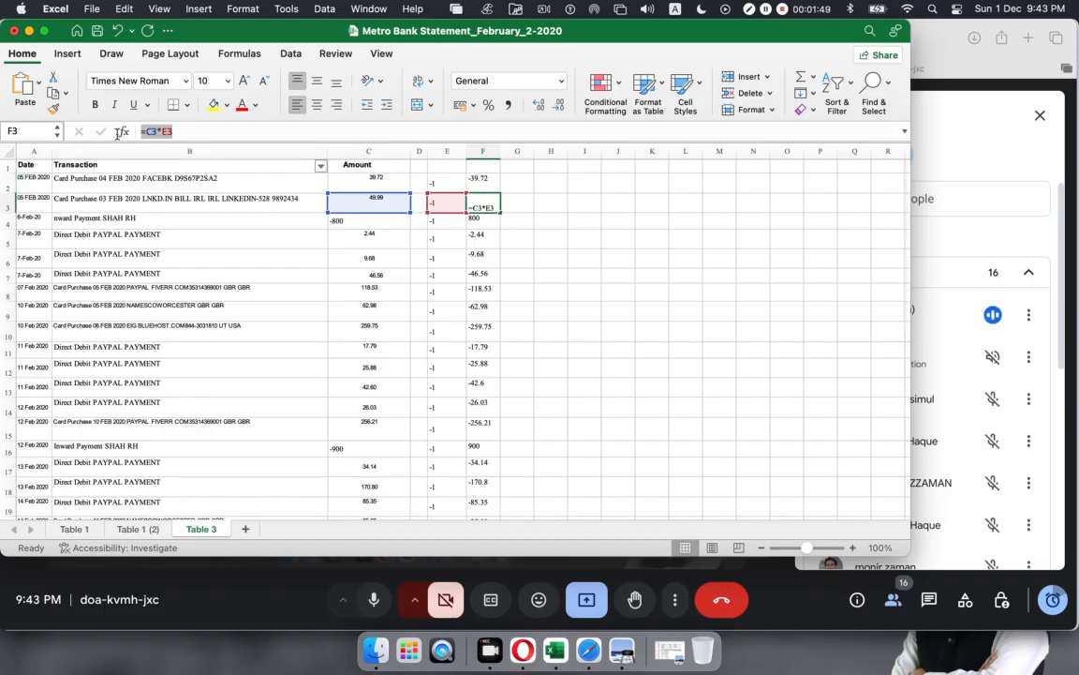
{"action": "key", "text": "Return"}
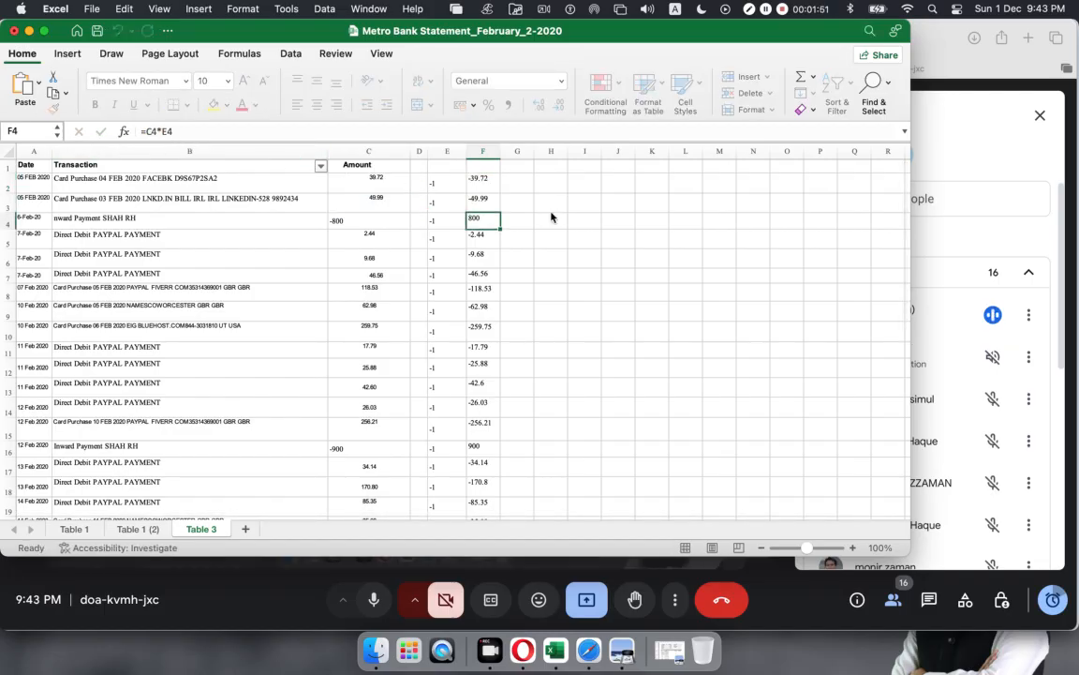
{"action": "left_click", "coordinate": [557, 234]}
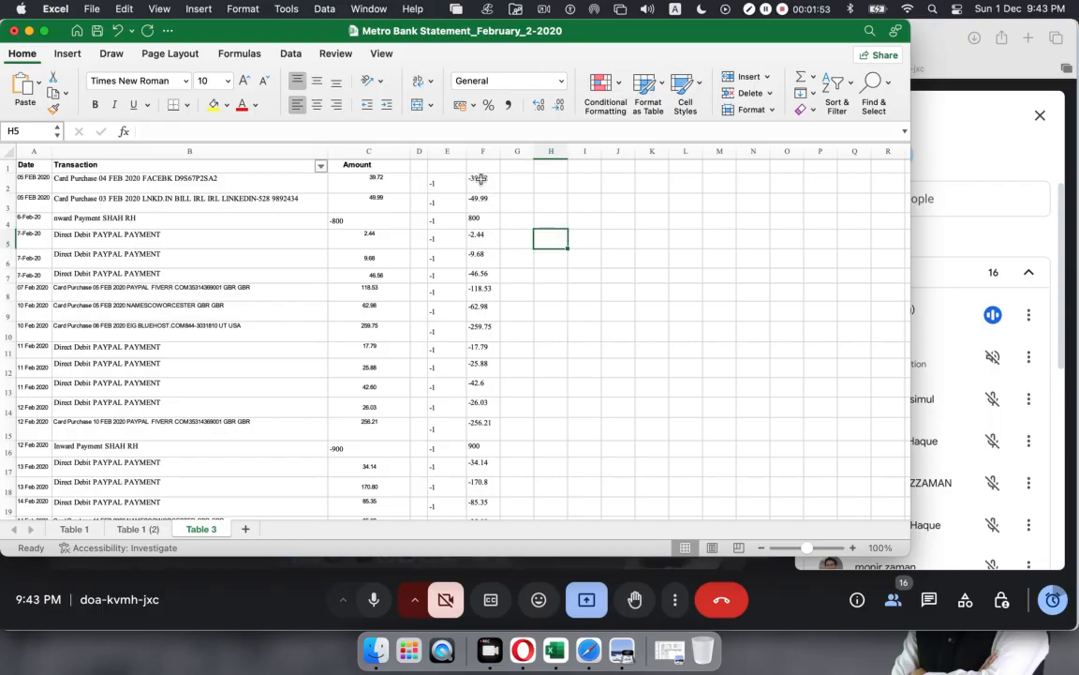
Step: Copy the signed amounts in F2:F33
{"action": "left_click_drag", "start_coordinate": [480, 178], "coordinate": [484, 421]}
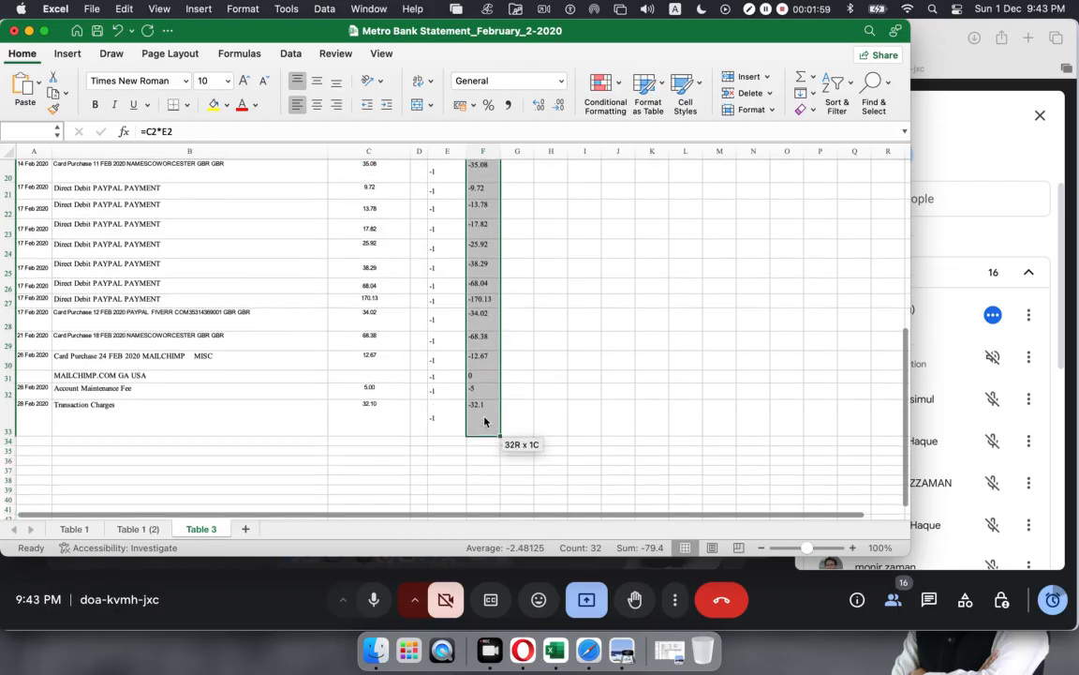
{"action": "key", "text": "super+c"}
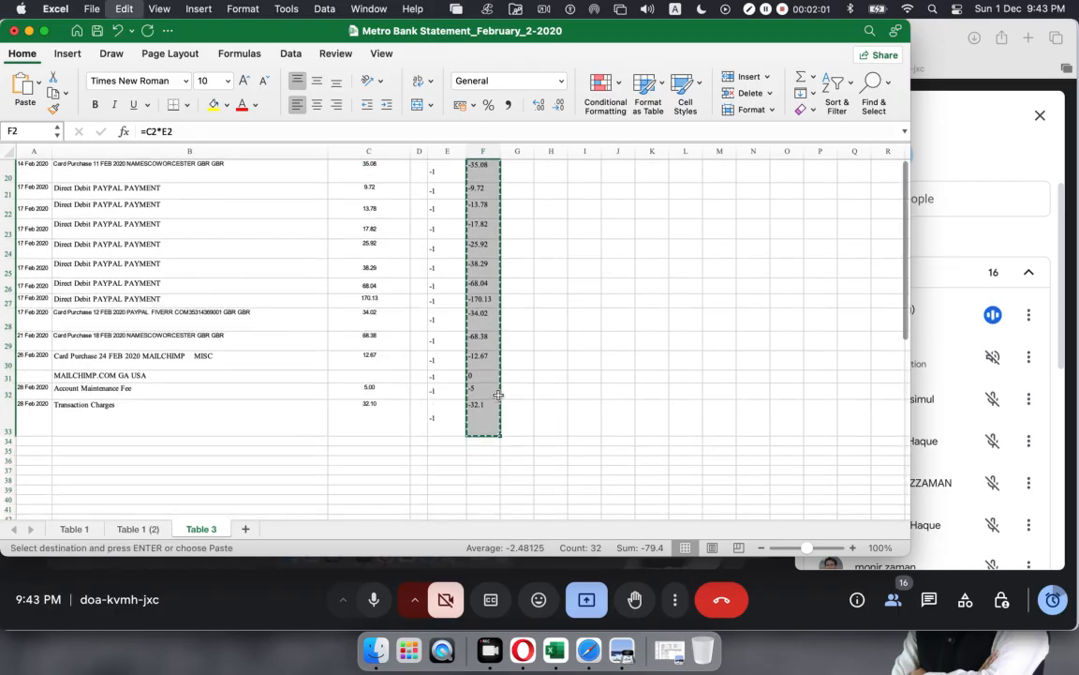
{"action": "scroll", "coordinate": [485, 377], "scroll_direction": "up", "scroll_amount": 6}
{"action": "scroll", "coordinate": [483, 370], "scroll_direction": "down", "scroll_amount": 6}
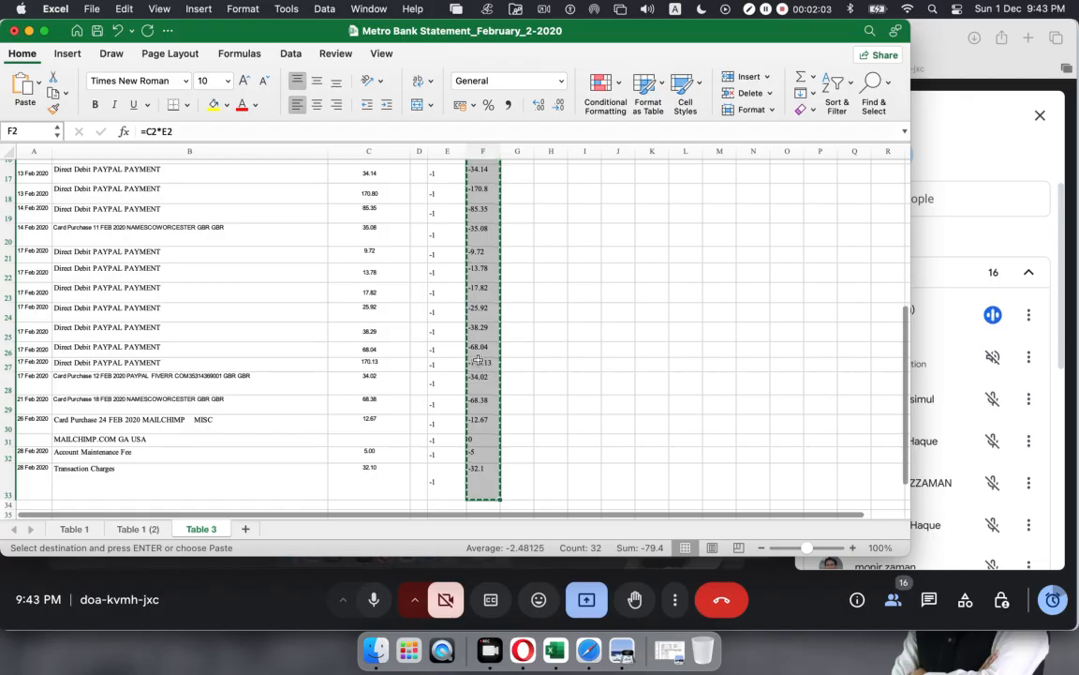
{"action": "scroll", "coordinate": [478, 359], "scroll_direction": "down", "scroll_amount": 1}
{"action": "scroll", "coordinate": [478, 360], "scroll_direction": "up", "scroll_amount": 5}
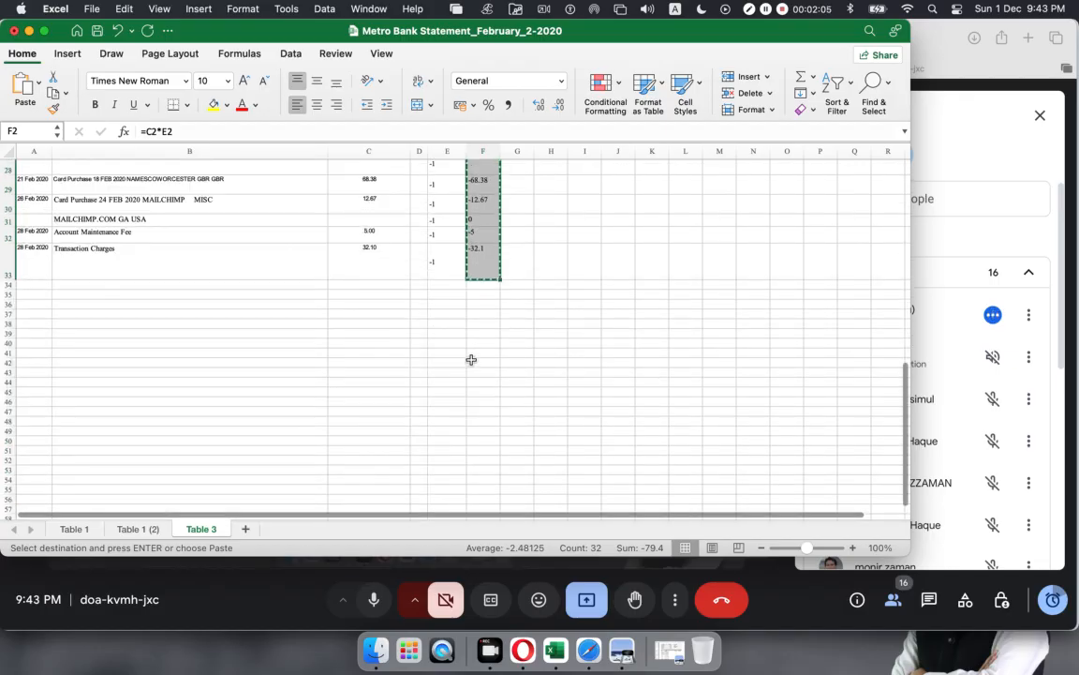
{"action": "scroll", "coordinate": [472, 360], "scroll_direction": "down", "scroll_amount": 6}
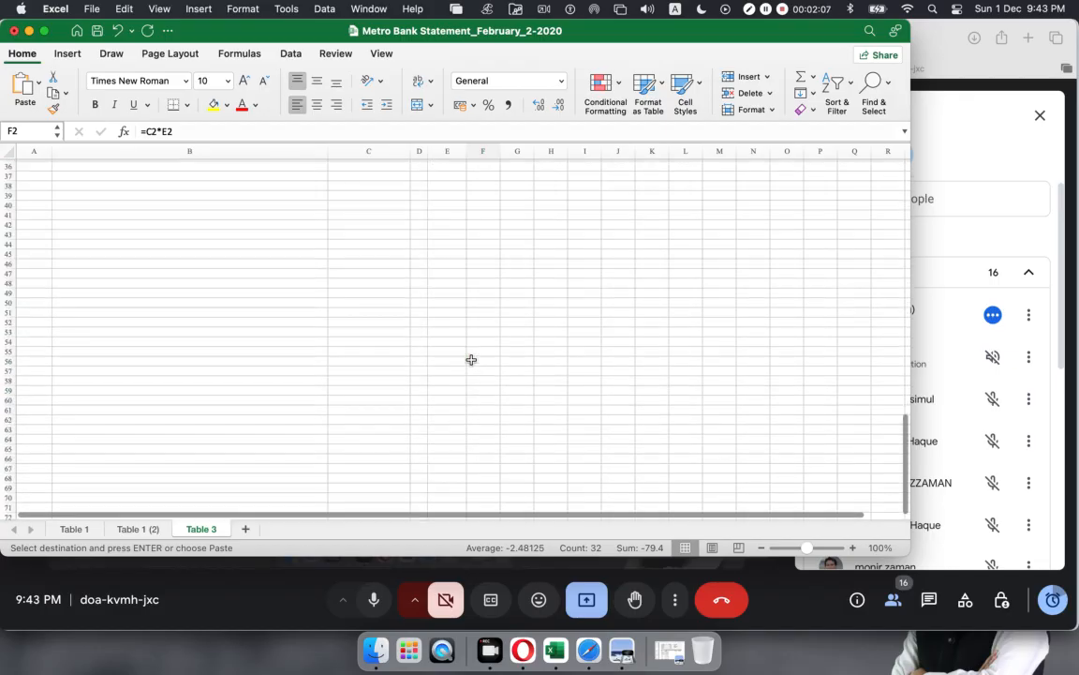
{"action": "scroll", "coordinate": [471, 360], "scroll_direction": "up", "scroll_amount": 5}
{"action": "scroll", "coordinate": [471, 360], "scroll_direction": "up", "scroll_amount": 7}
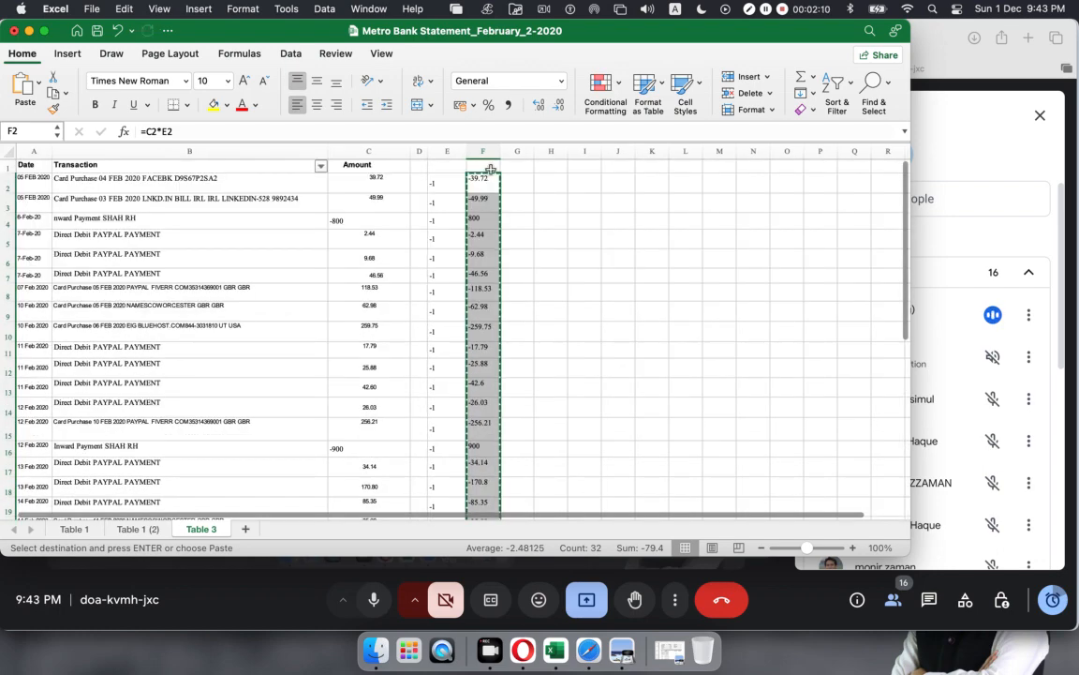
Step: Paste column F's values over the Amount column starting at C2
{"action": "left_click", "coordinate": [379, 182]}
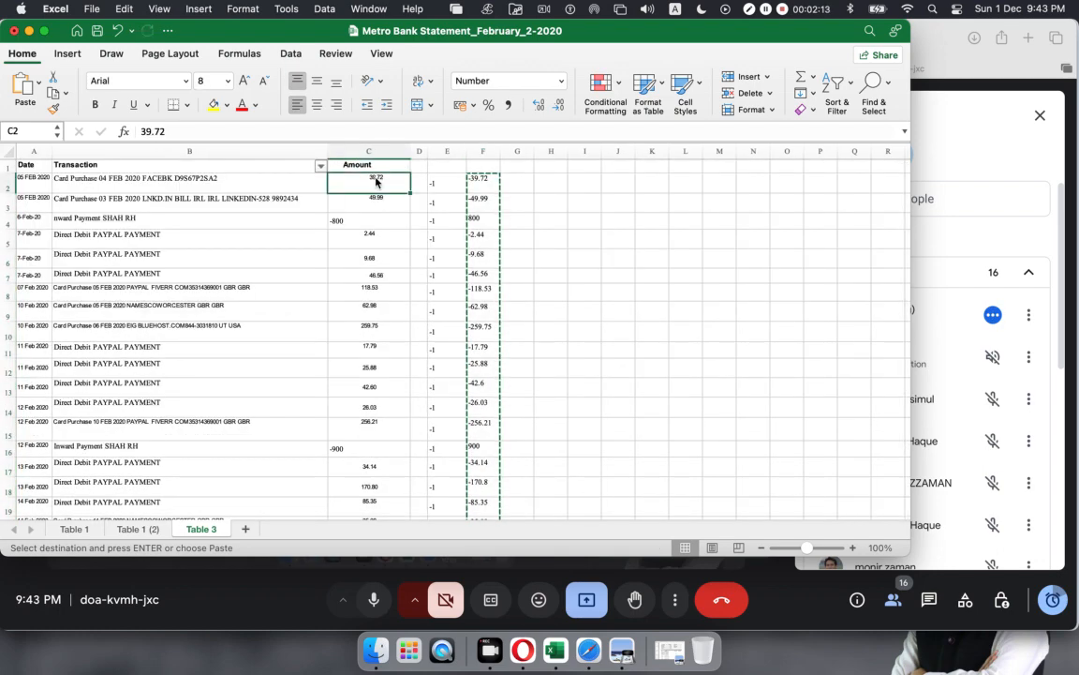
{"action": "right_click", "coordinate": [376, 181]}
{"action": "mouse_move", "coordinate": [419, 243]}
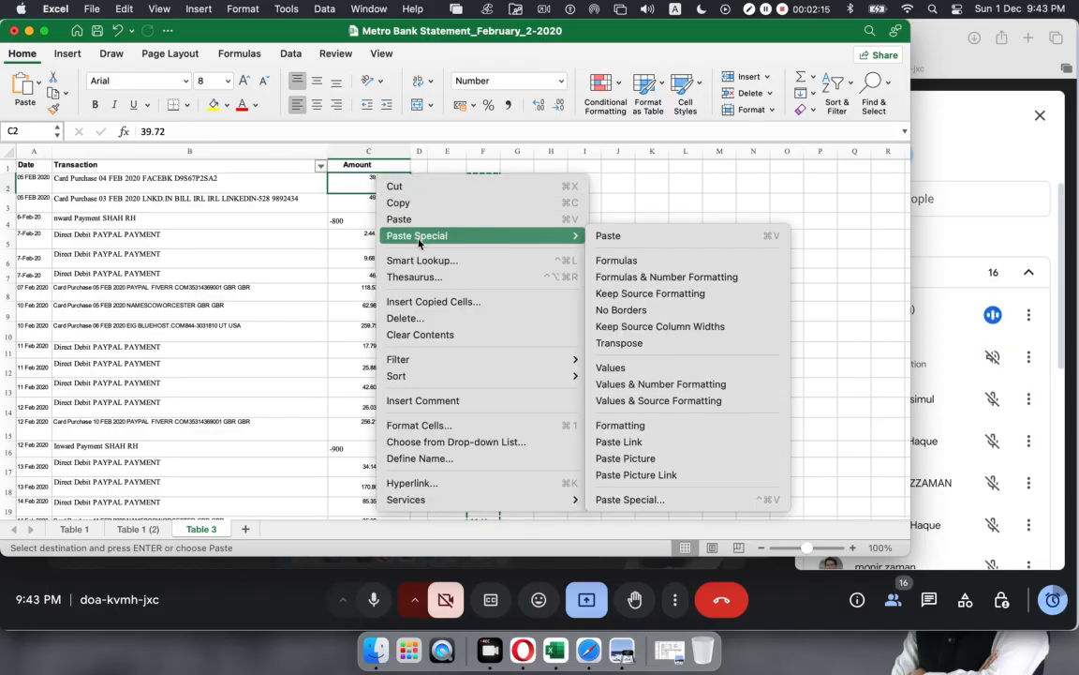
{"action": "left_click", "coordinate": [610, 368]}
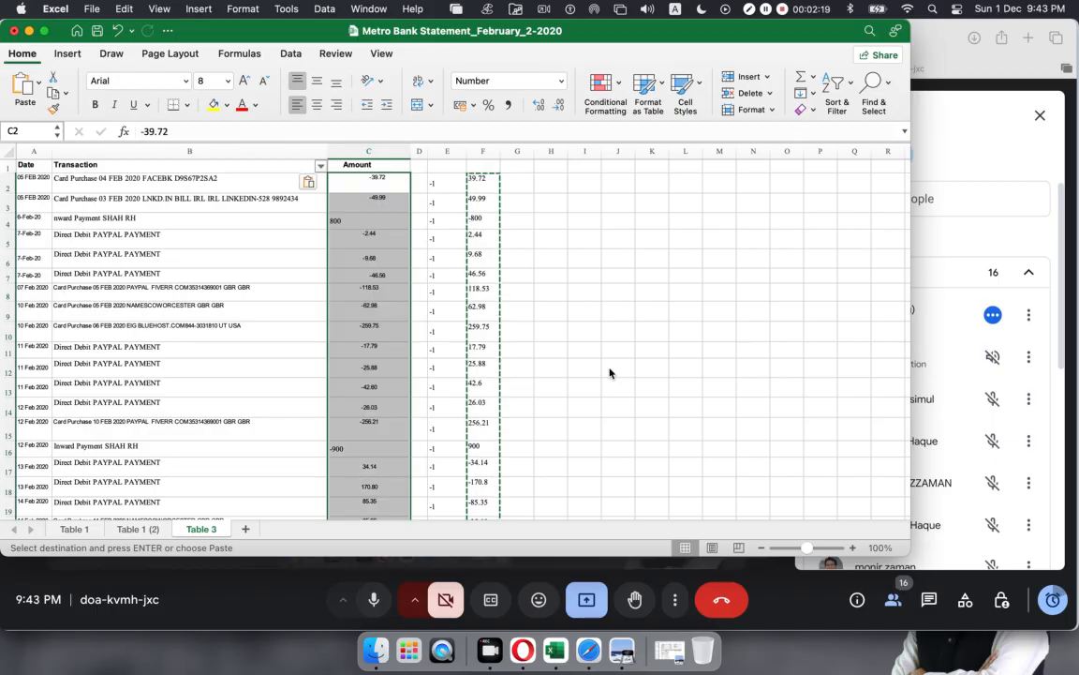
Step: Review the flipped amounts in C2, C4 and C16, then select the helper results in column F
{"action": "left_click", "coordinate": [596, 354]}
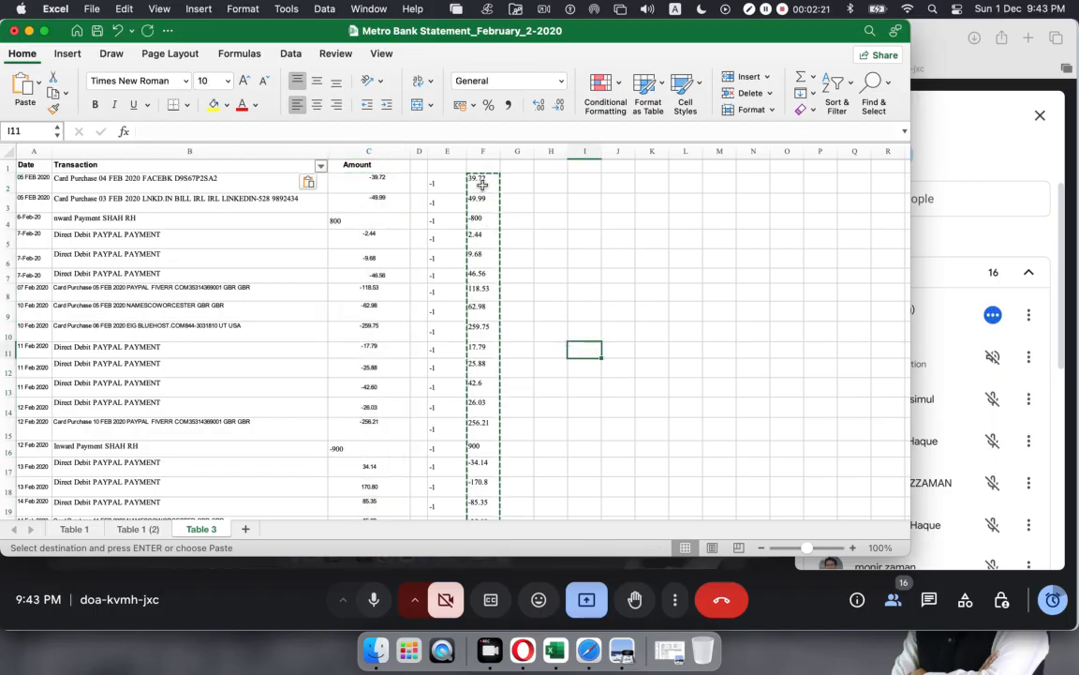
{"action": "left_click", "coordinate": [374, 180]}
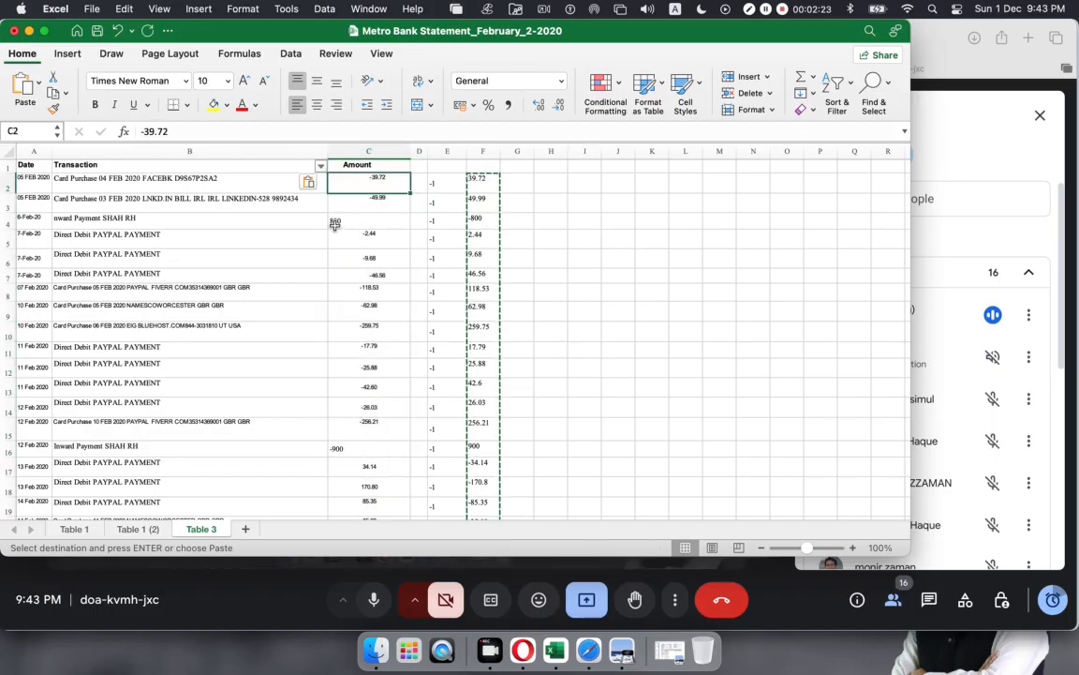
{"action": "left_click", "coordinate": [335, 222]}
{"action": "left_click", "coordinate": [357, 452]}
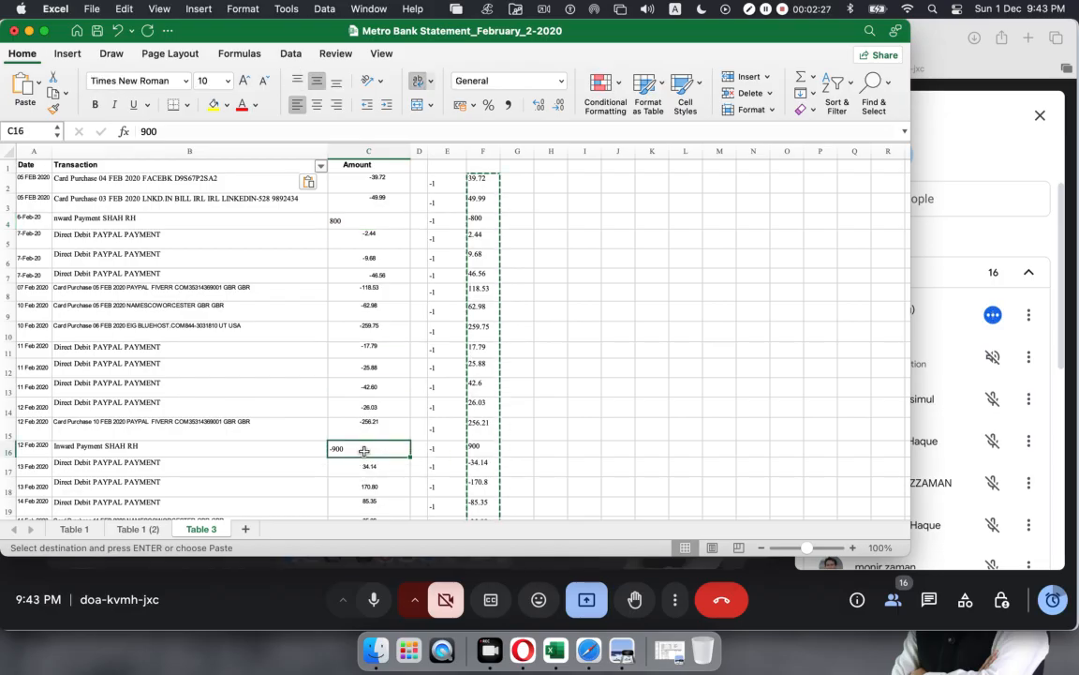
{"action": "left_click", "coordinate": [383, 196]}
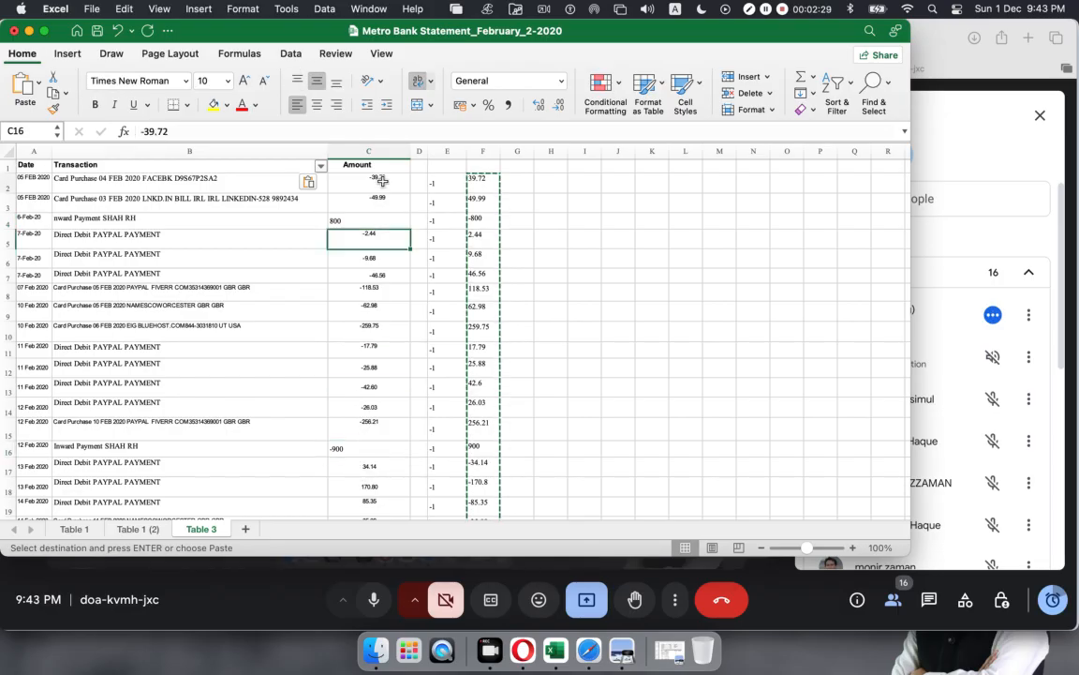
{"action": "left_click", "coordinate": [377, 180]}
{"action": "left_click_drag", "start_coordinate": [475, 181], "coordinate": [489, 452]}
{"action": "scroll", "coordinate": [502, 375], "scroll_direction": "up", "scroll_amount": 6}
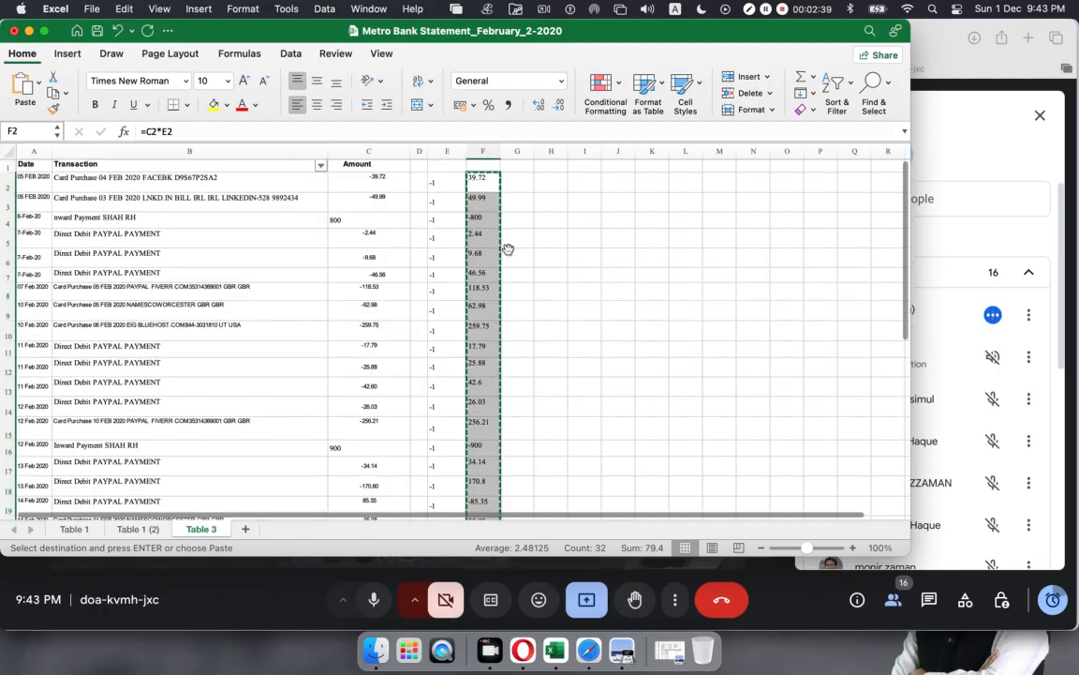
{"action": "right_click", "coordinate": [477, 184]}
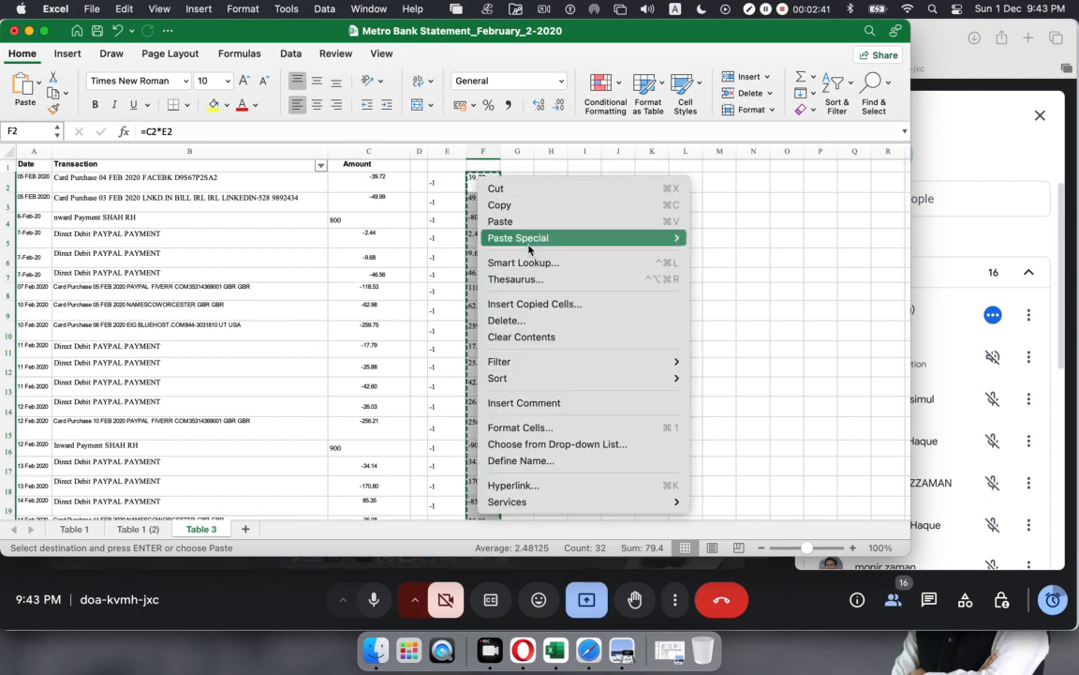
{"action": "mouse_move", "coordinate": [510, 238]}
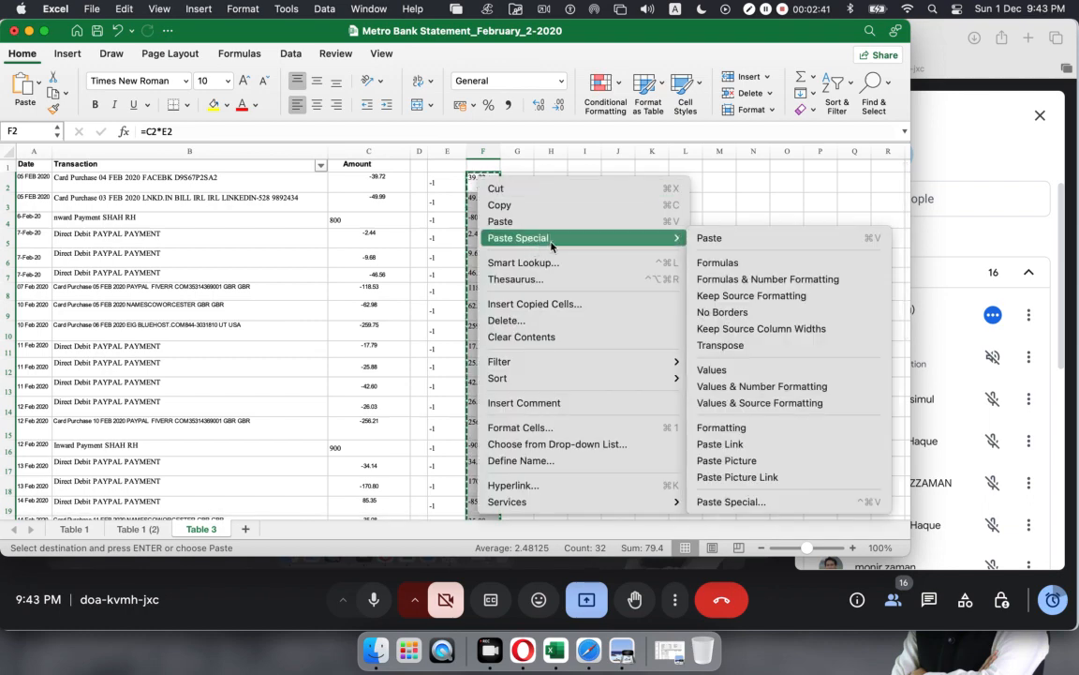
{"action": "left_click", "coordinate": [730, 372]}
{"action": "left_click", "coordinate": [570, 319]}
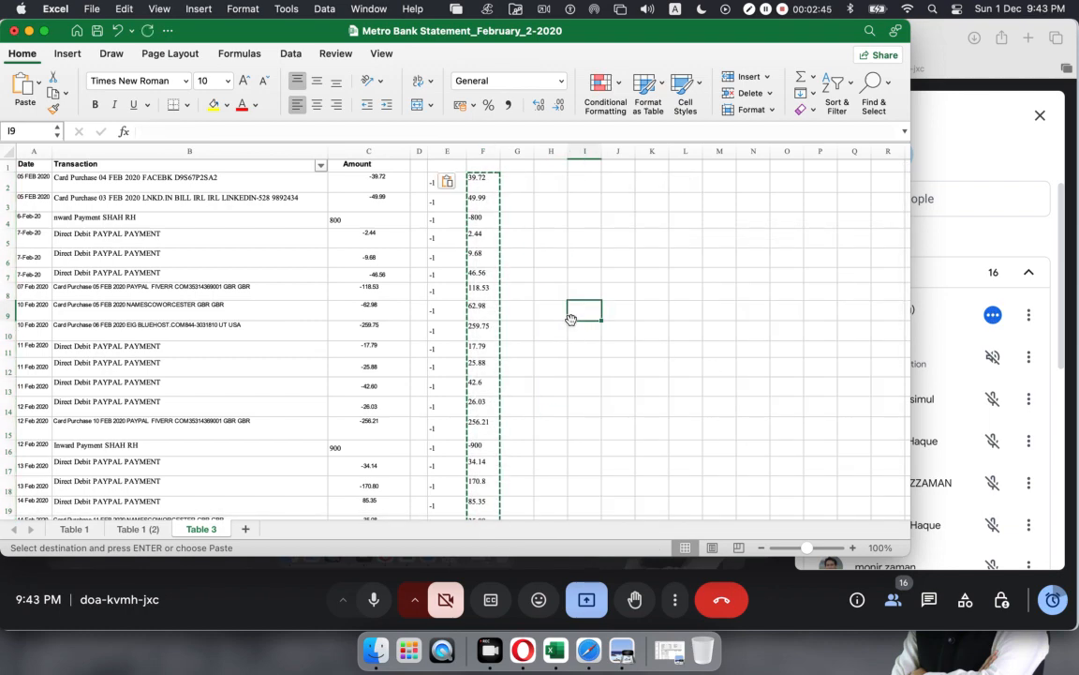
{"action": "key", "text": "Escape"}
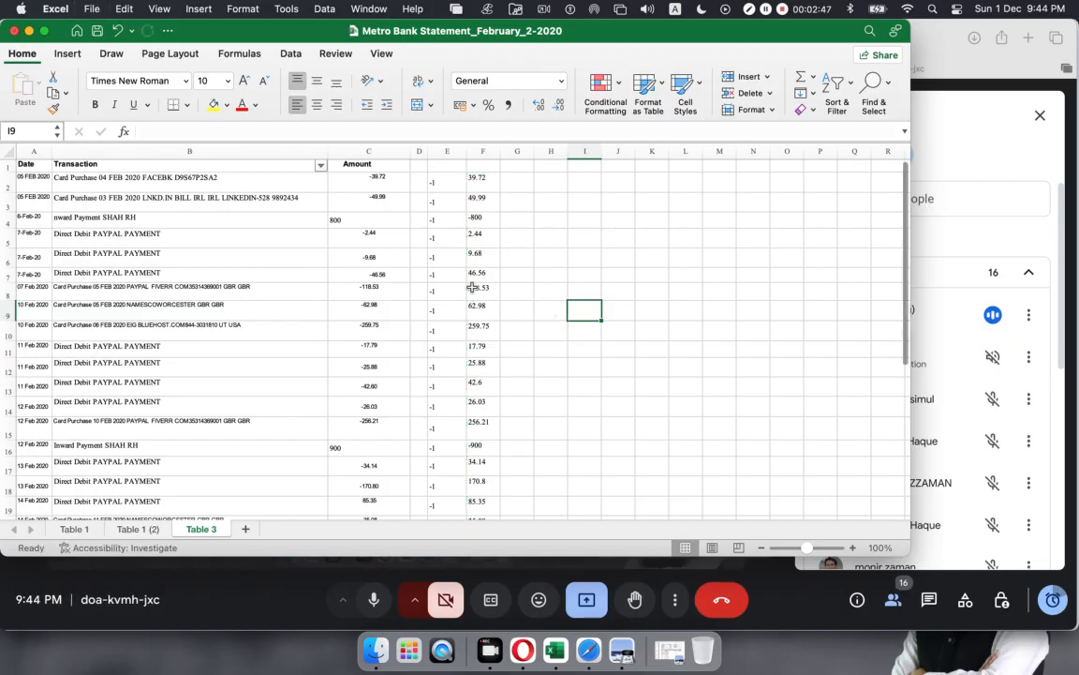
{"action": "left_click", "coordinate": [484, 217]}
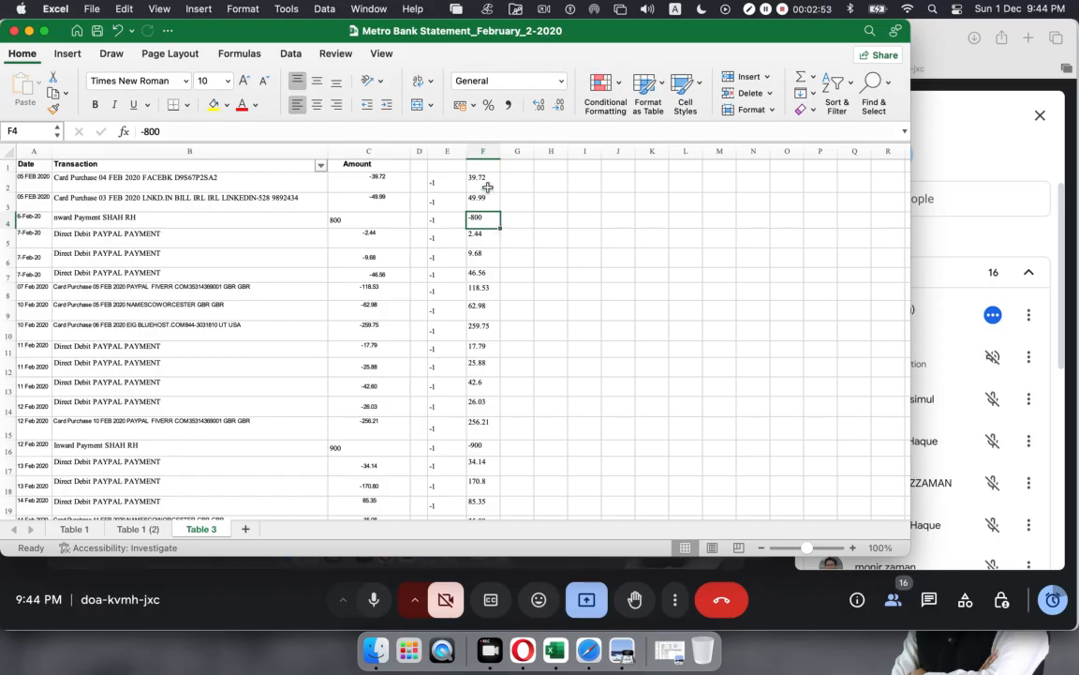
{"action": "left_click", "coordinate": [486, 188]}
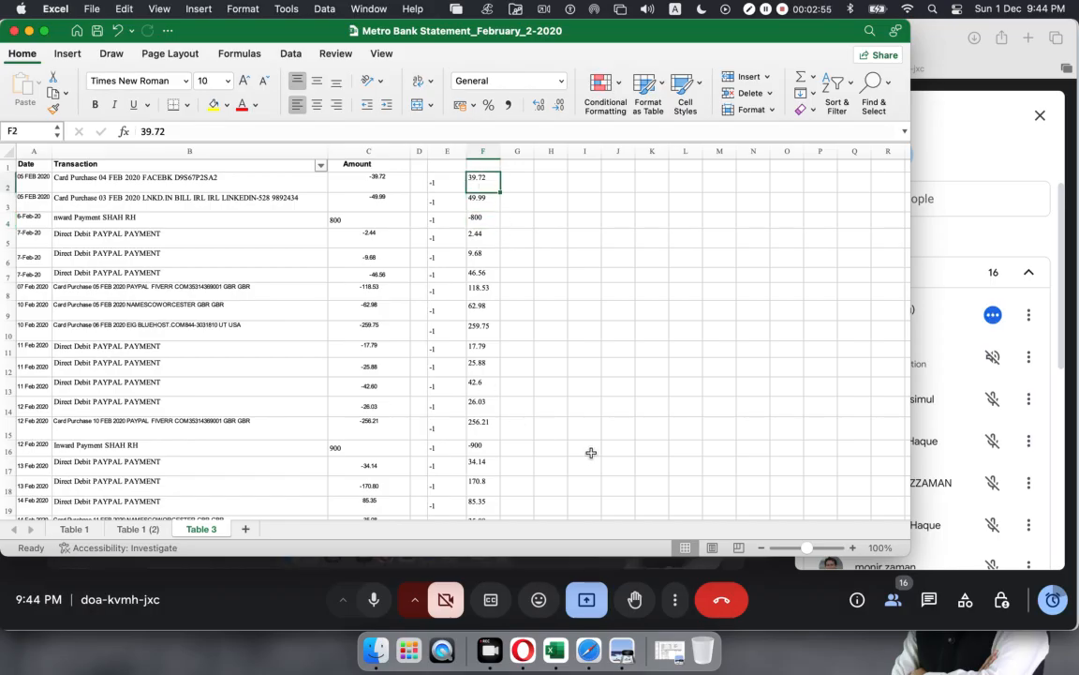
{"action": "key", "text": "super+z"}
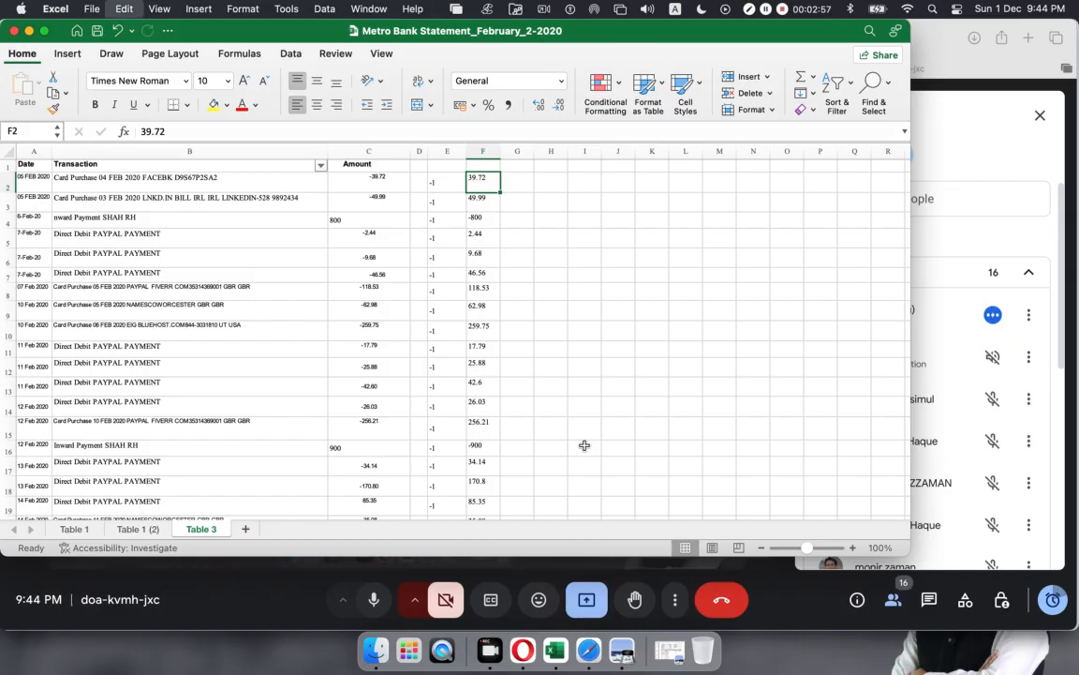
{"action": "left_click", "coordinate": [554, 317]}
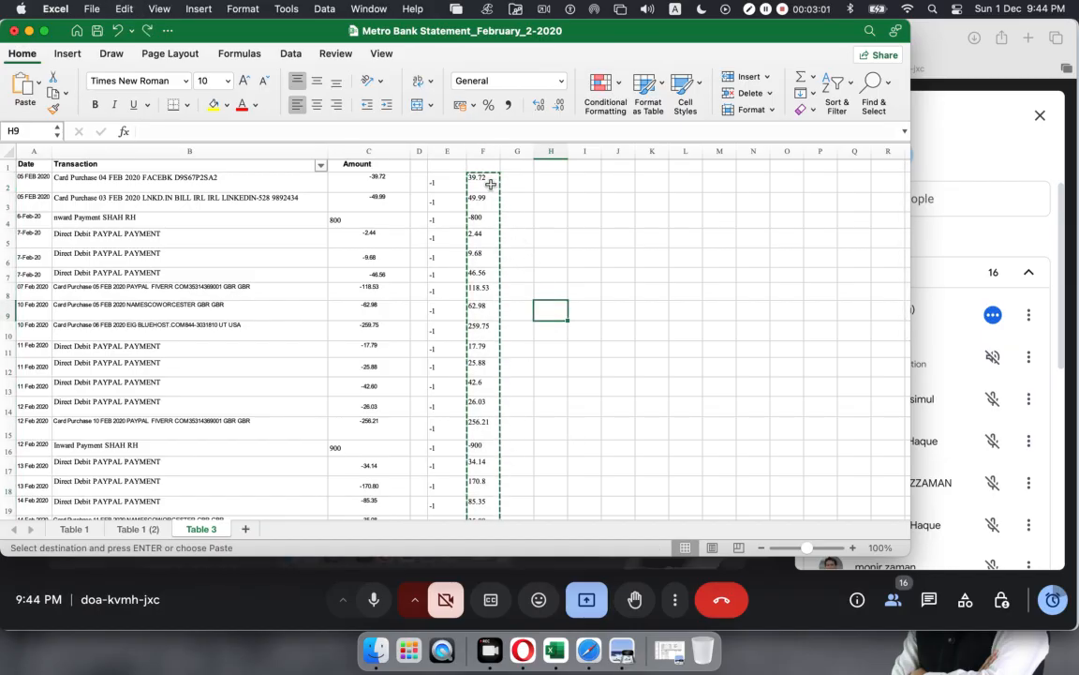
{"action": "key", "text": "Escape"}
{"action": "left_click", "coordinate": [547, 206]}
{"action": "left_click", "coordinate": [488, 180]}
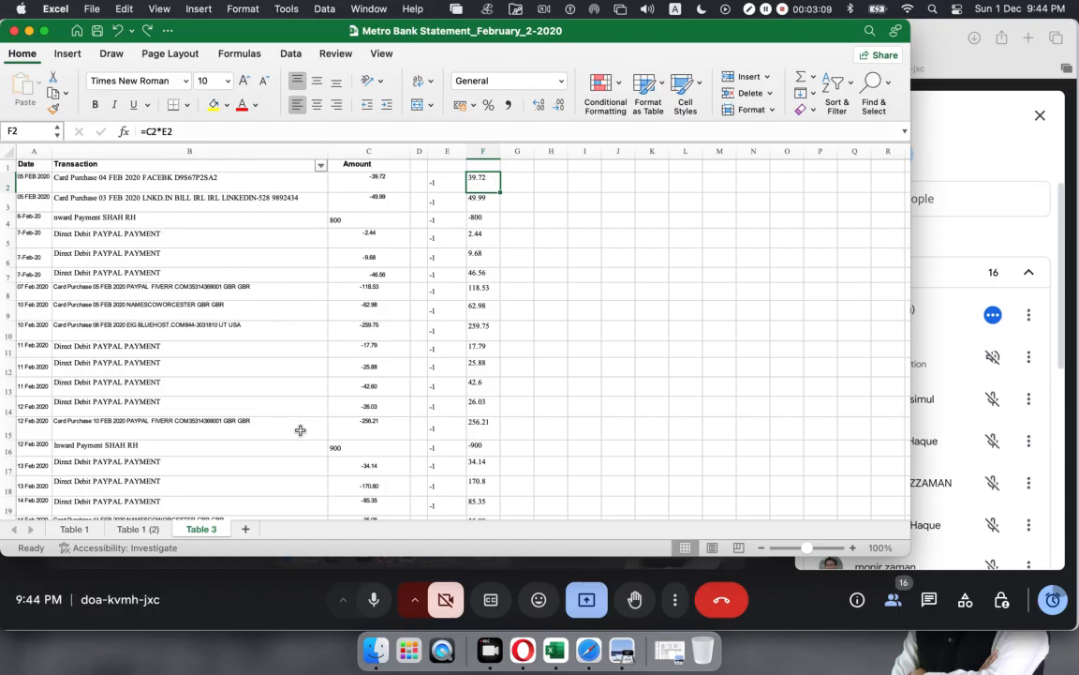
{"action": "left_click", "coordinate": [375, 199]}
{"action": "left_click", "coordinate": [401, 180]}
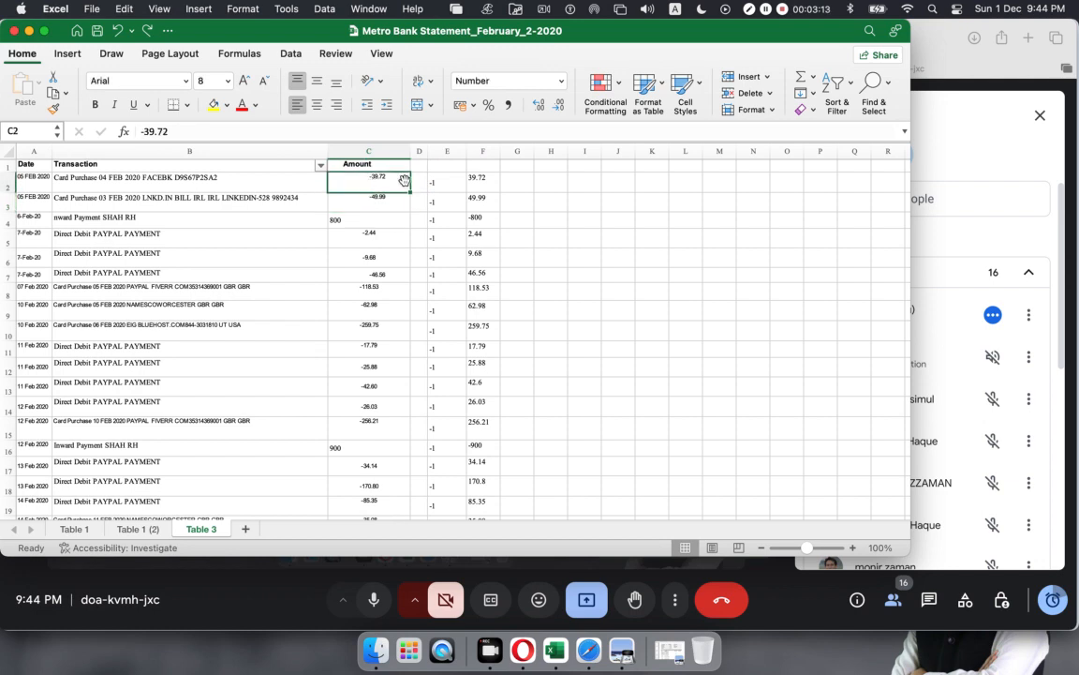
{"action": "scroll", "coordinate": [398, 197], "scroll_direction": "up", "scroll_amount": 1}
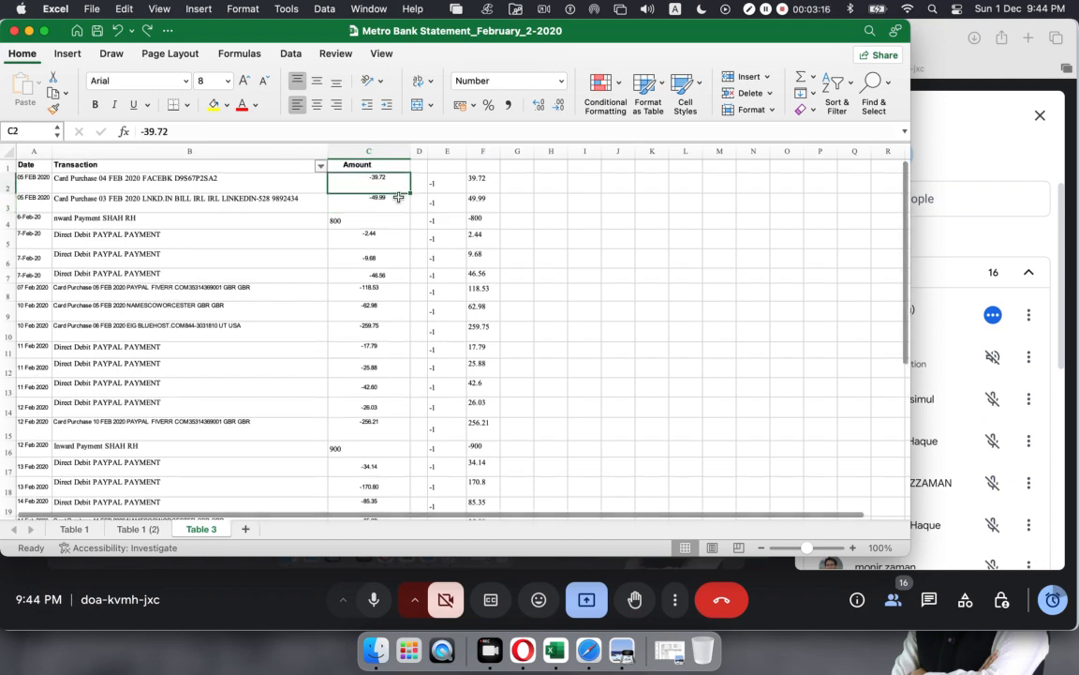
Step: Remove the multiplier and formula columns D through H
{"action": "left_click", "coordinate": [423, 151]}
{"action": "left_click_drag", "start_coordinate": [430, 149], "coordinate": [562, 151]}
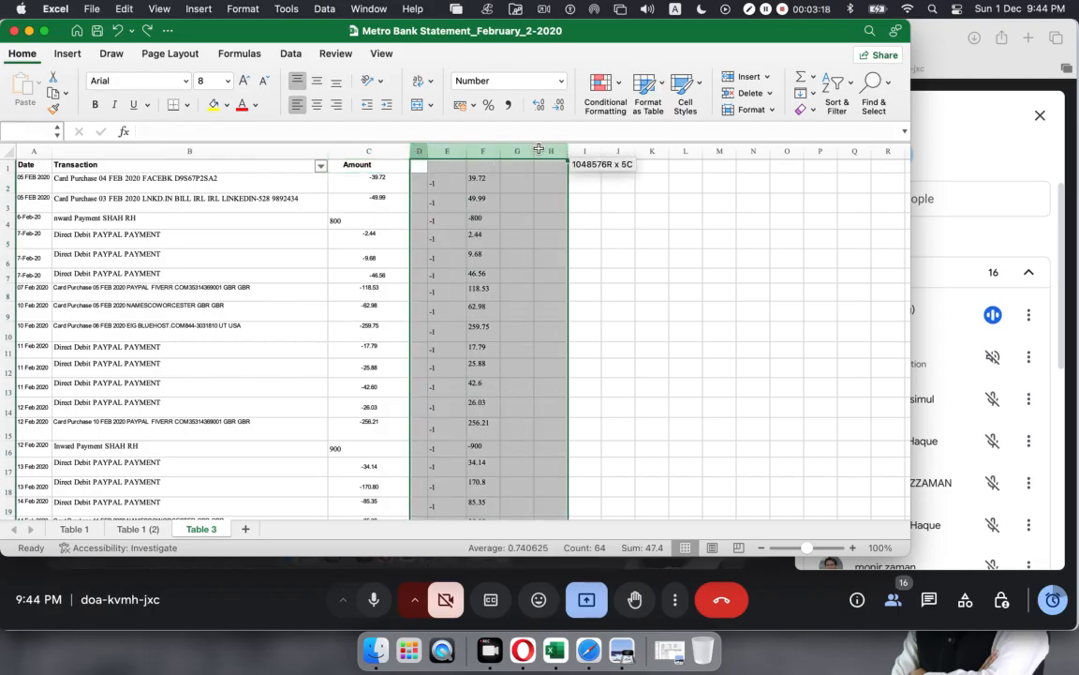
{"action": "right_click", "coordinate": [468, 151]}
{"action": "left_click", "coordinate": [483, 247]}
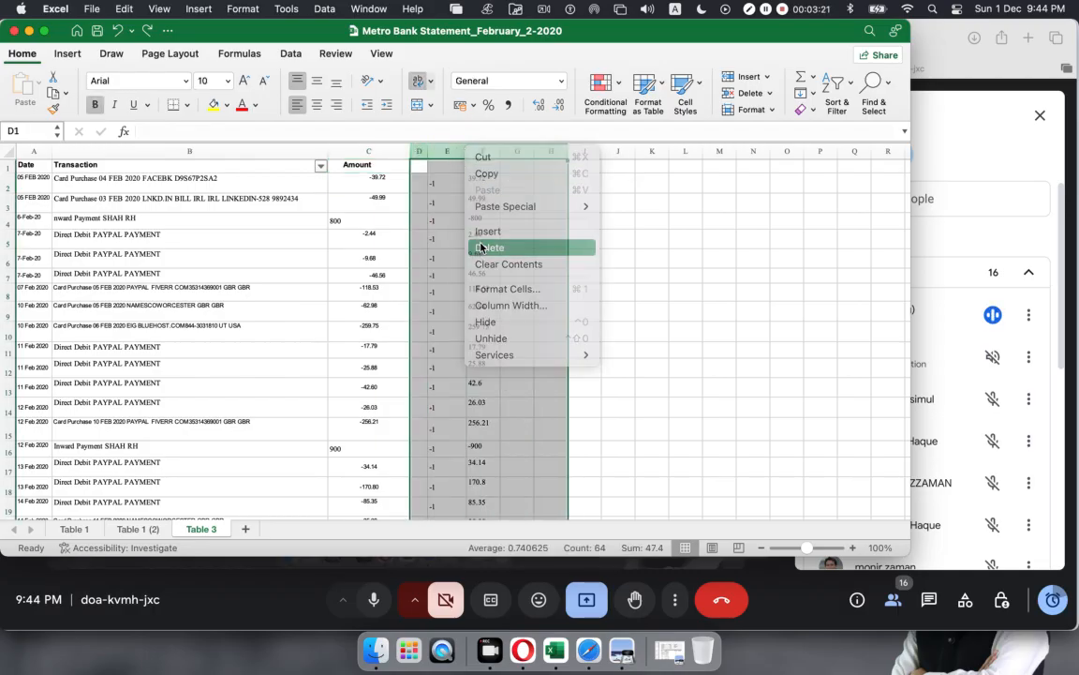
Step: Verify the remaining amounts in C2, C3, C4 and C16
{"action": "left_click", "coordinate": [361, 181]}
{"action": "left_click", "coordinate": [360, 197]}
{"action": "left_click", "coordinate": [345, 221]}
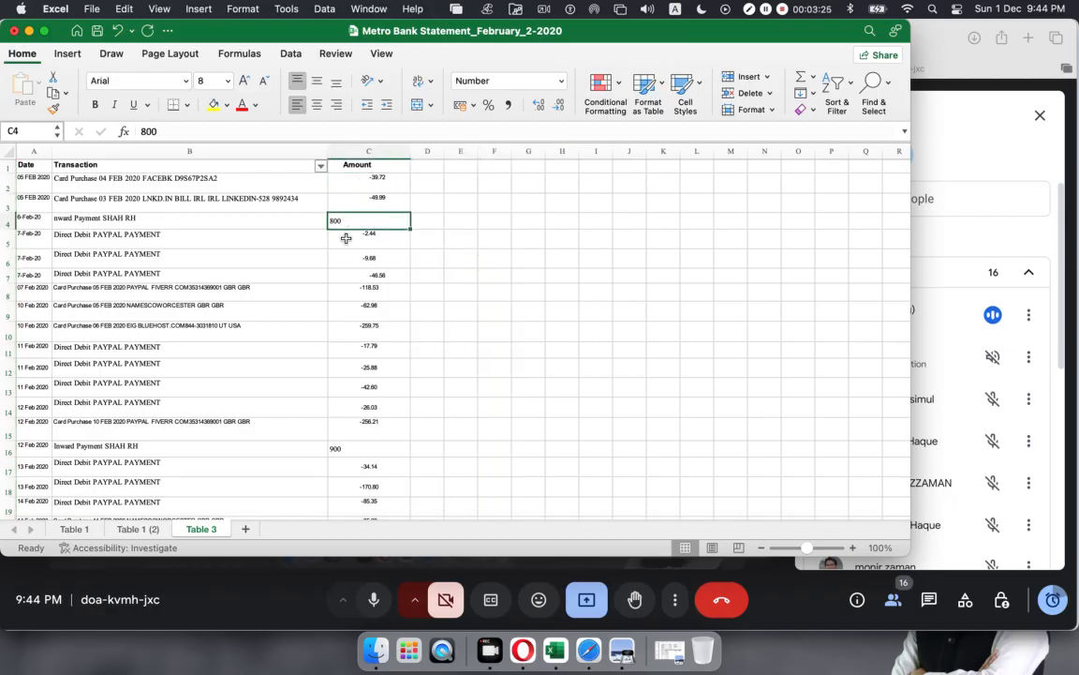
{"action": "left_click", "coordinate": [341, 442]}
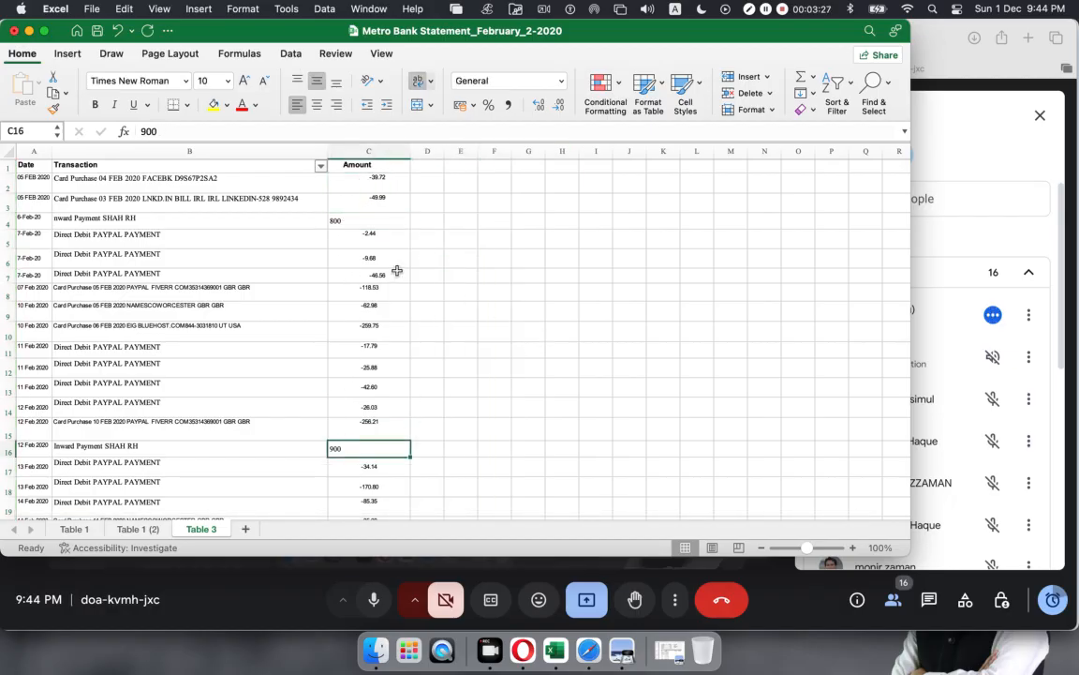
{"action": "scroll", "coordinate": [397, 272], "scroll_direction": "down", "scroll_amount": 5}
{"action": "scroll", "coordinate": [397, 271], "scroll_direction": "up", "scroll_amount": 4}
{"action": "scroll", "coordinate": [398, 270], "scroll_direction": "up", "scroll_amount": 1}
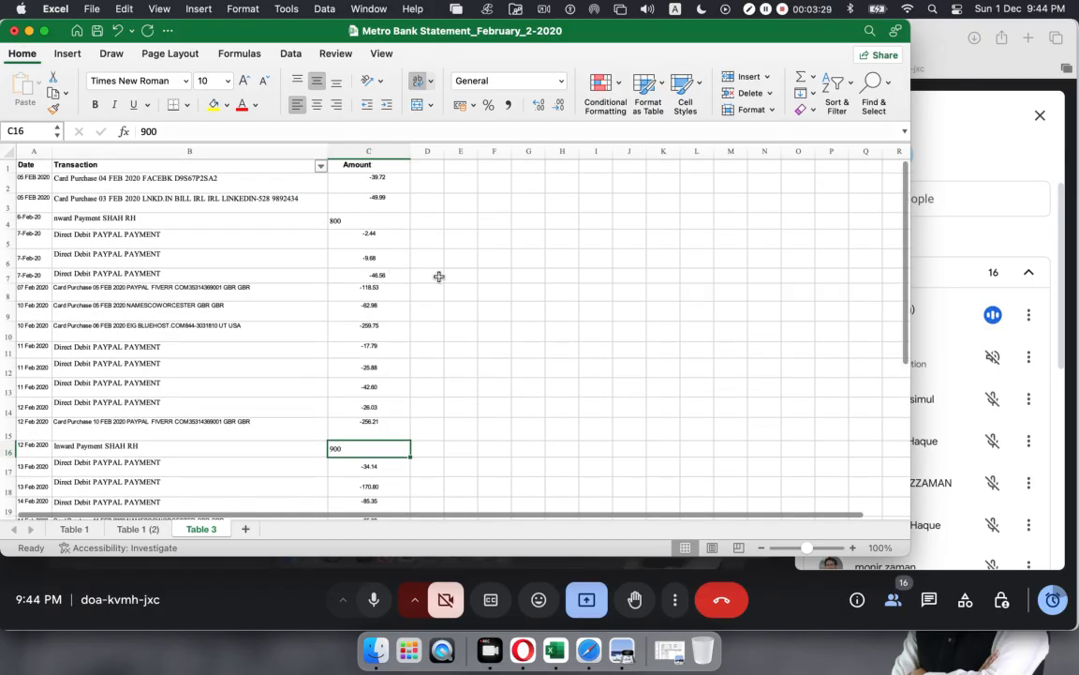
Step: Select the dates from A2 down column A and call up Format Cells for them
{"action": "right_click", "coordinate": [33, 182]}
{"action": "left_click", "coordinate": [447, 275]}
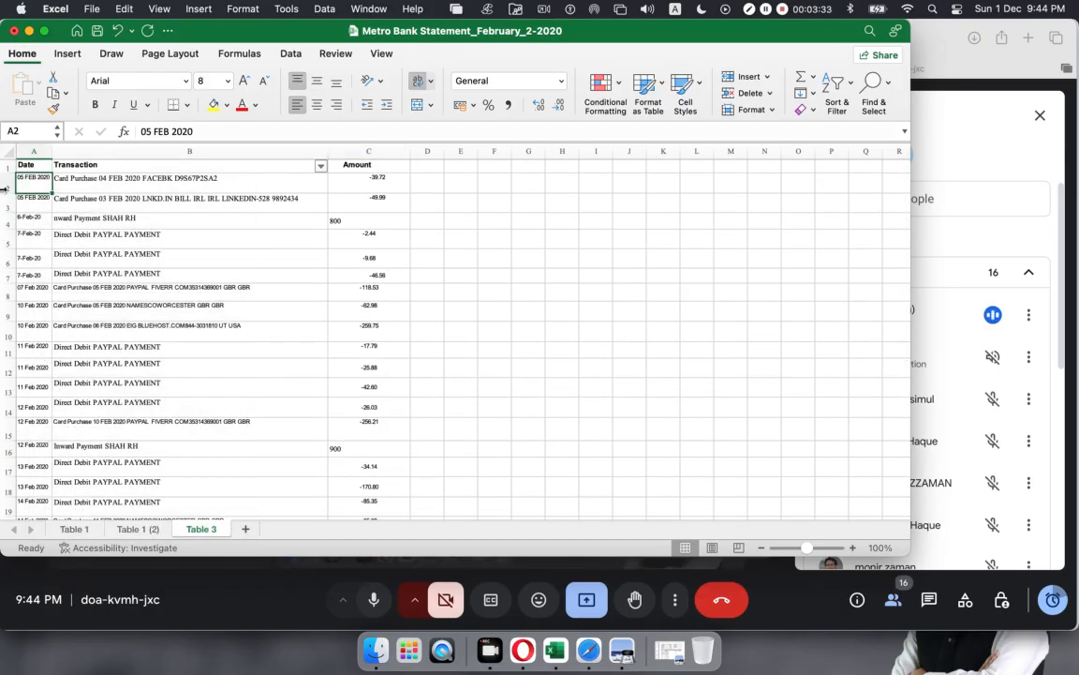
{"action": "mouse_move", "coordinate": [29, 183]}
{"action": "left_mouse_down"}
{"action": "mouse_move", "coordinate": [48, 534]}
{"action": "mouse_move", "coordinate": [30, 552]}
{"action": "mouse_move", "coordinate": [43, 503]}
{"action": "mouse_move", "coordinate": [58, 189]}
{"action": "mouse_move", "coordinate": [31, 187]}
{"action": "mouse_move", "coordinate": [32, 178]}
{"action": "left_mouse_up"}
{"action": "scroll", "coordinate": [178, 265], "scroll_direction": "down", "scroll_amount": 5}
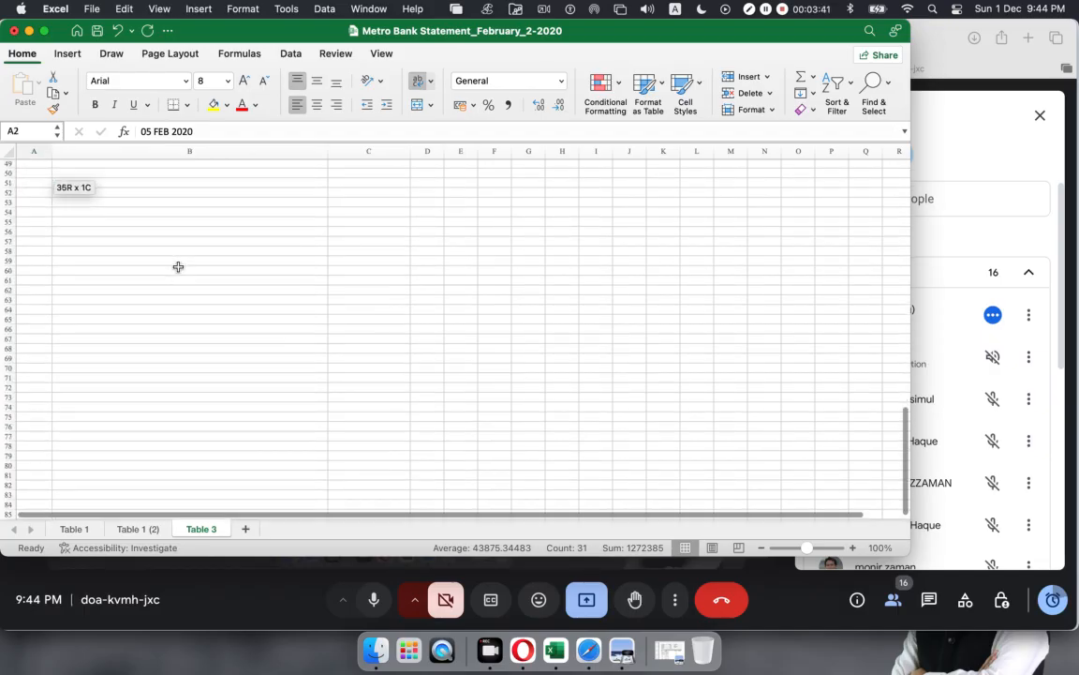
{"action": "scroll", "coordinate": [178, 267], "scroll_direction": "up", "scroll_amount": 10}
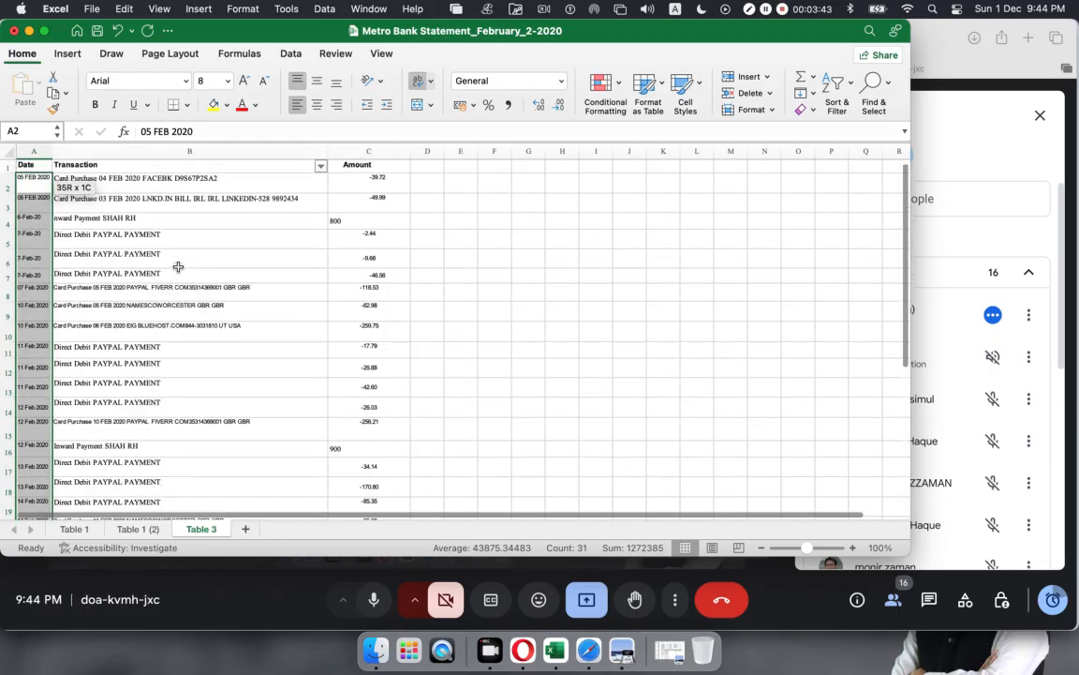
{"action": "scroll", "coordinate": [178, 267], "scroll_direction": "down", "scroll_amount": 5}
{"action": "scroll", "coordinate": [178, 267], "scroll_direction": "up", "scroll_amount": 1}
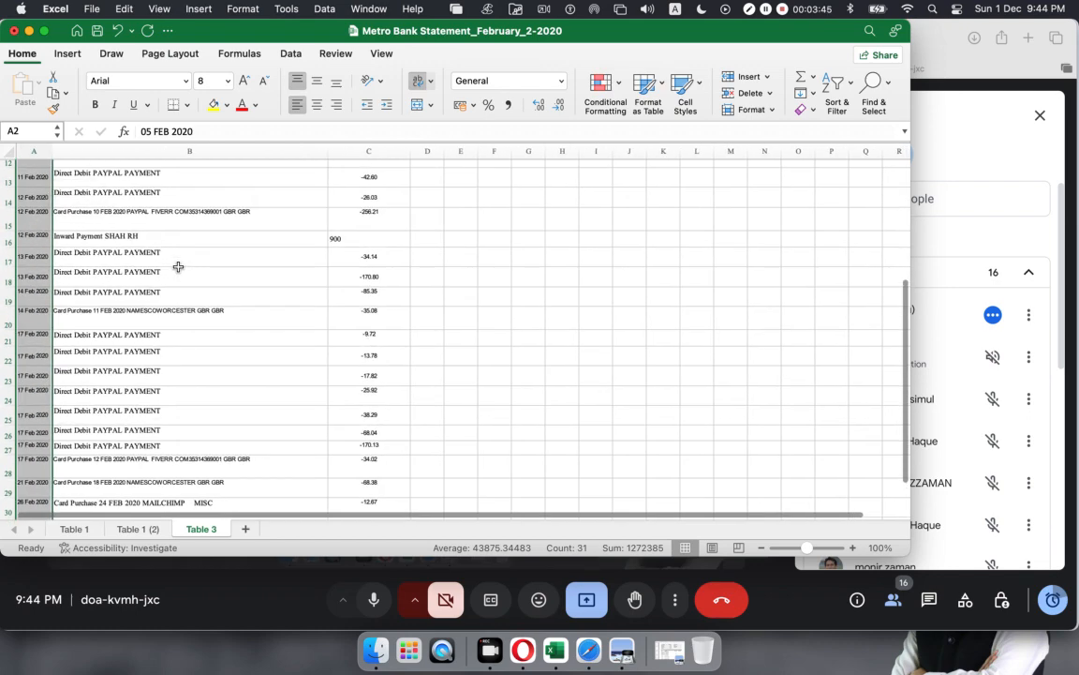
{"action": "right_click", "coordinate": [38, 178]}
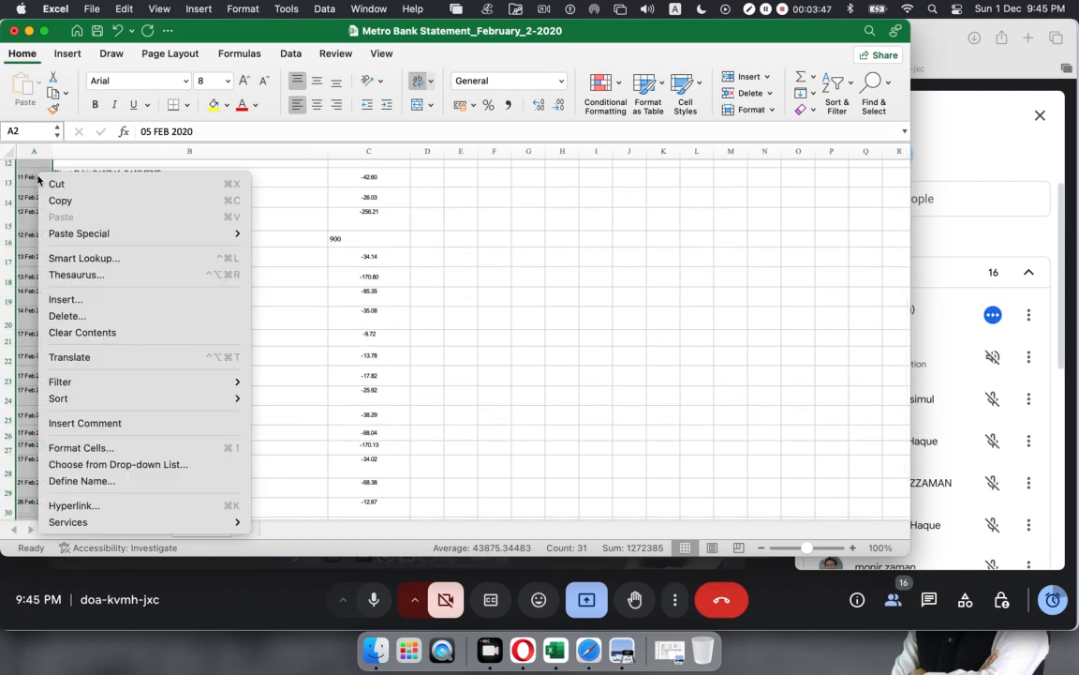
Step: Format column A as Date, English (United Kingdom), in the 14/3/12 style
{"action": "left_click", "coordinate": [99, 447]}
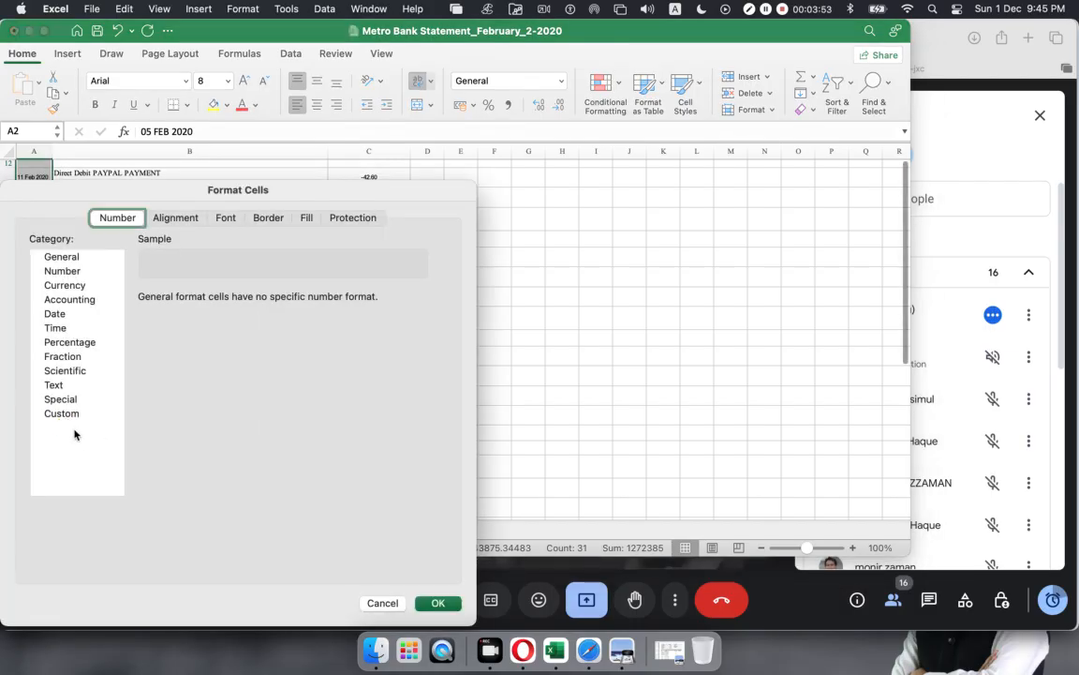
{"action": "left_click", "coordinate": [56, 315]}
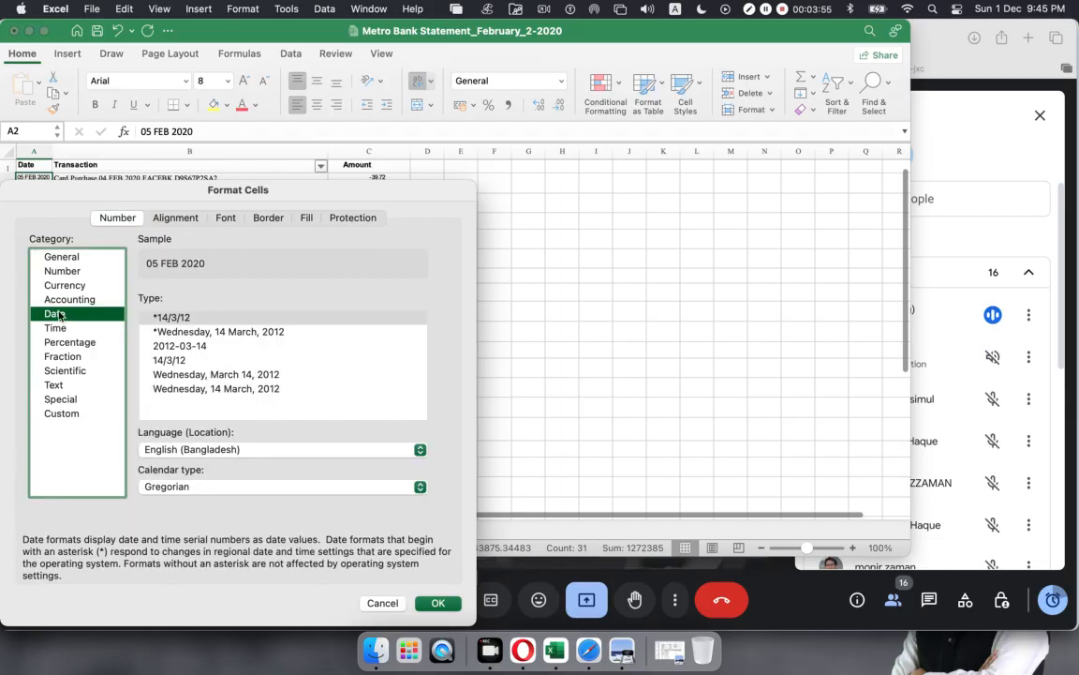
{"action": "left_click", "coordinate": [420, 449]}
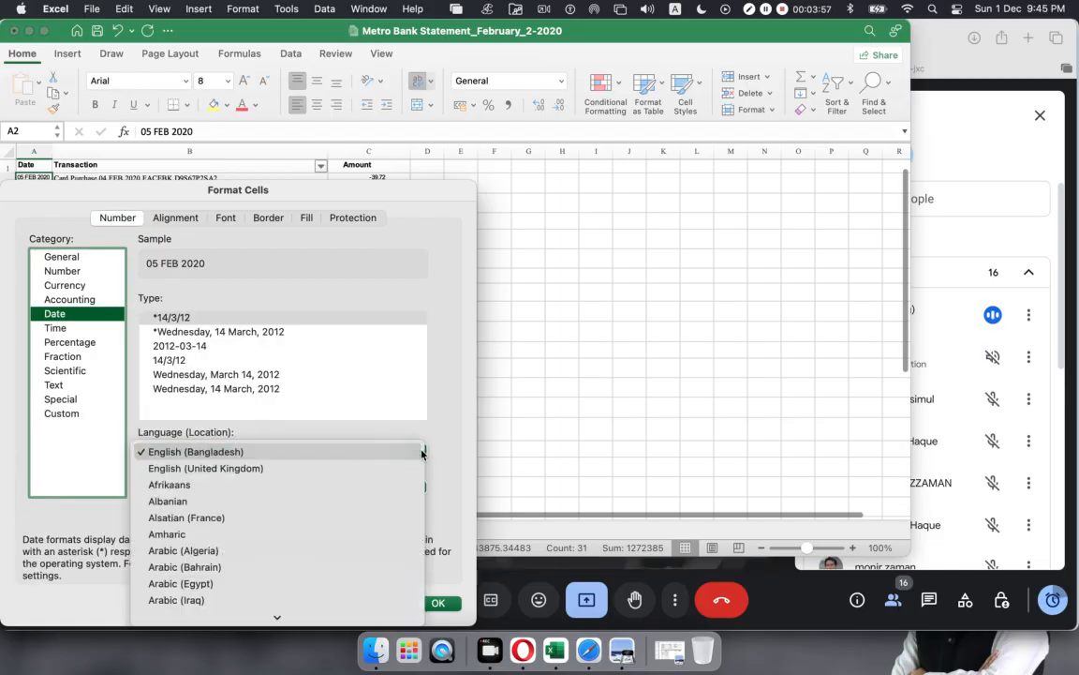
{"action": "left_click", "coordinate": [250, 468]}
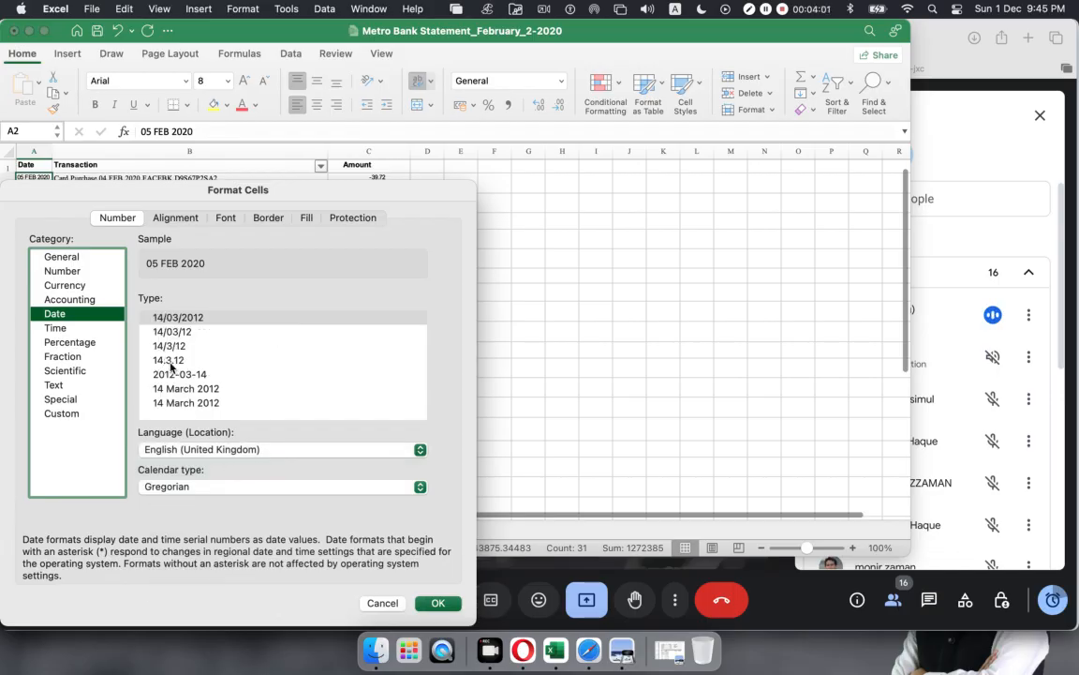
{"action": "left_click", "coordinate": [174, 349]}
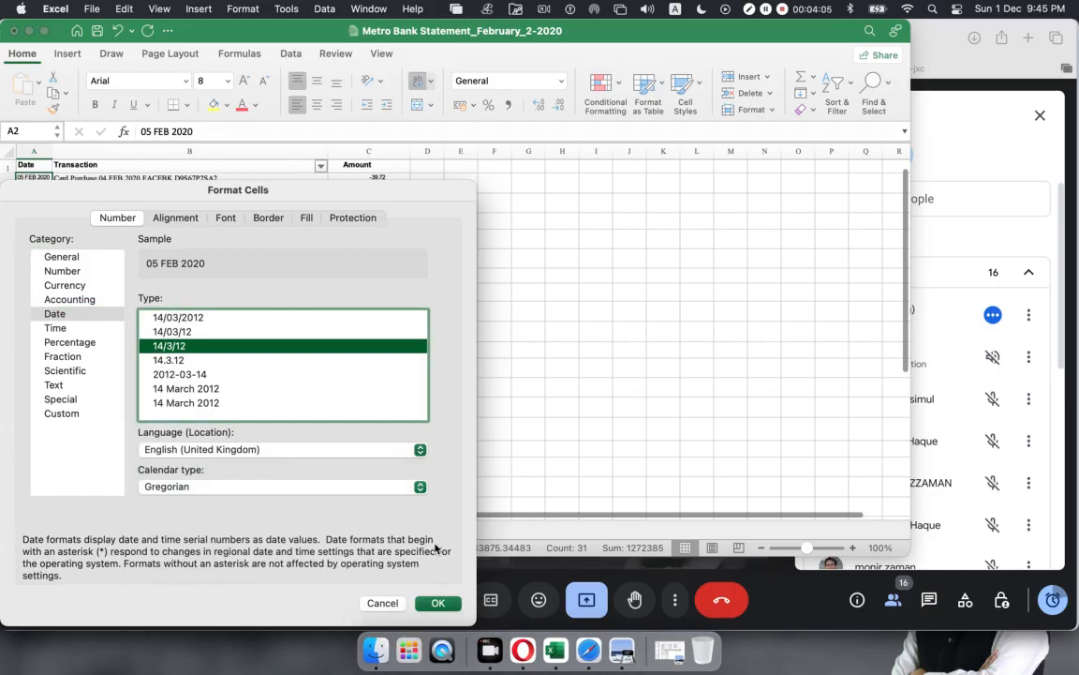
{"action": "left_click", "coordinate": [439, 604]}
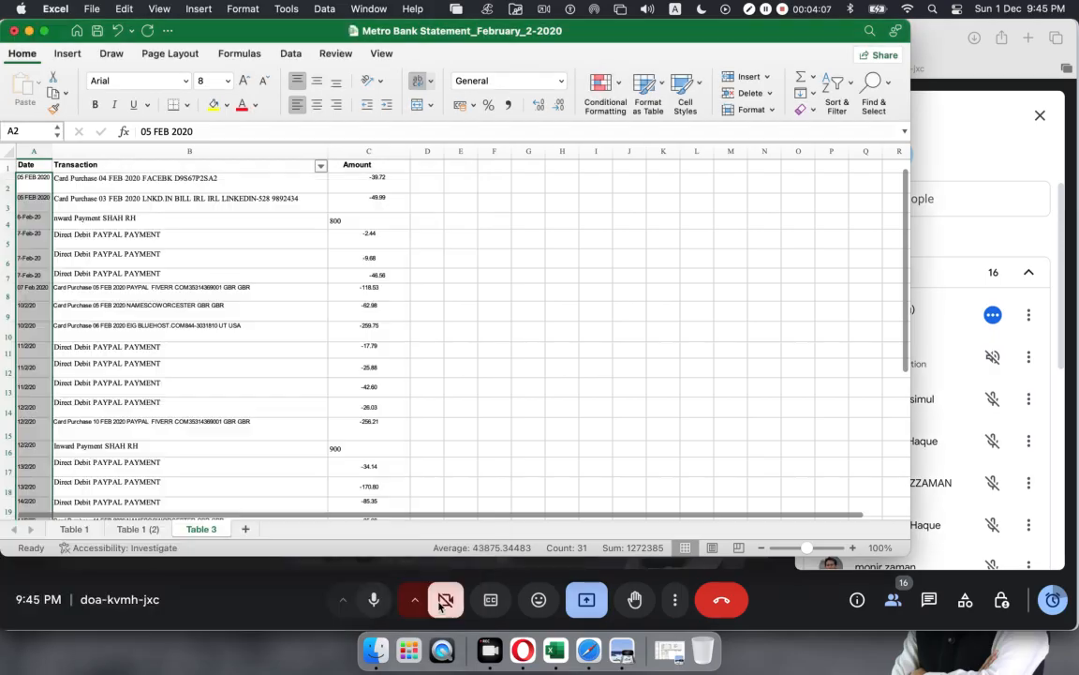
{"action": "left_click", "coordinate": [440, 605]}
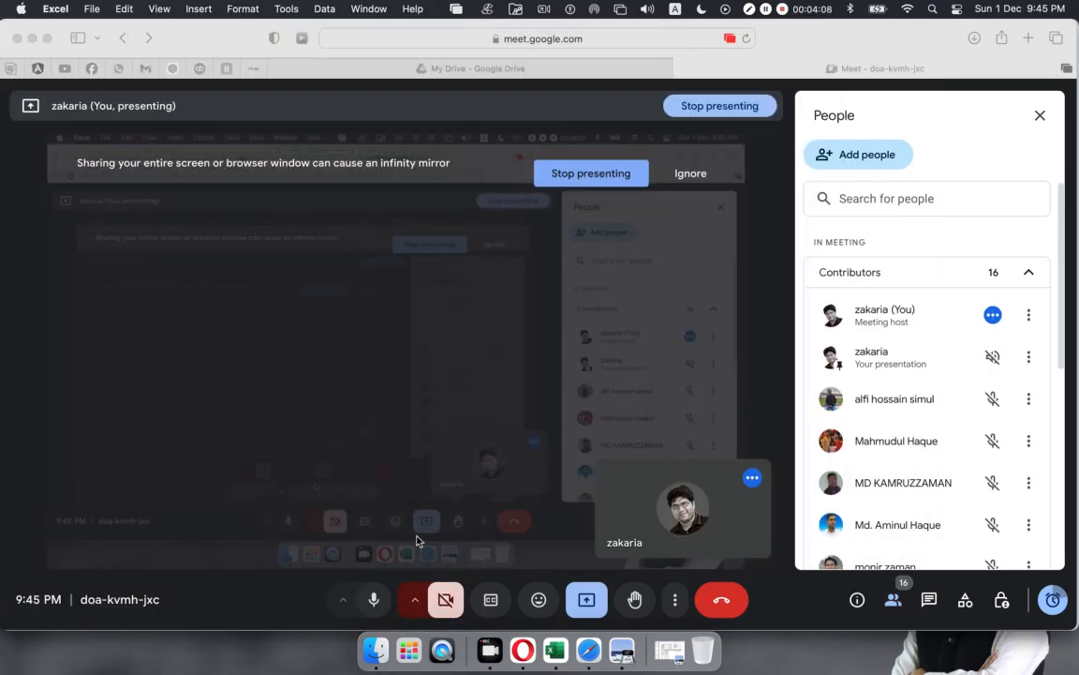
{"action": "left_click", "coordinate": [464, 603]}
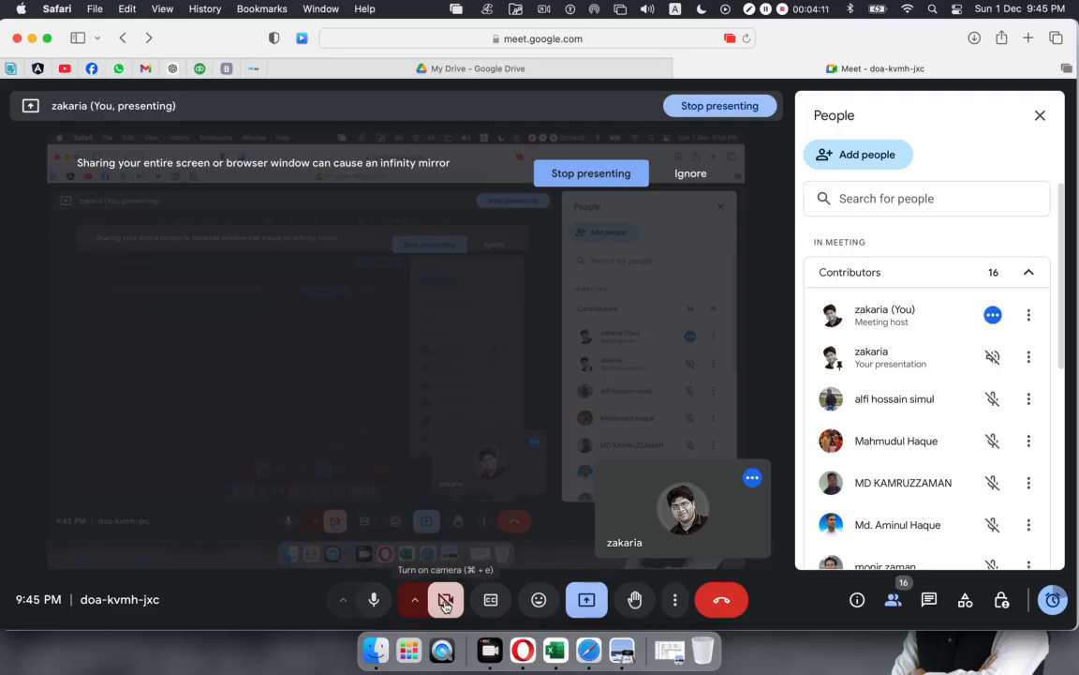
{"action": "left_click", "coordinate": [557, 647]}
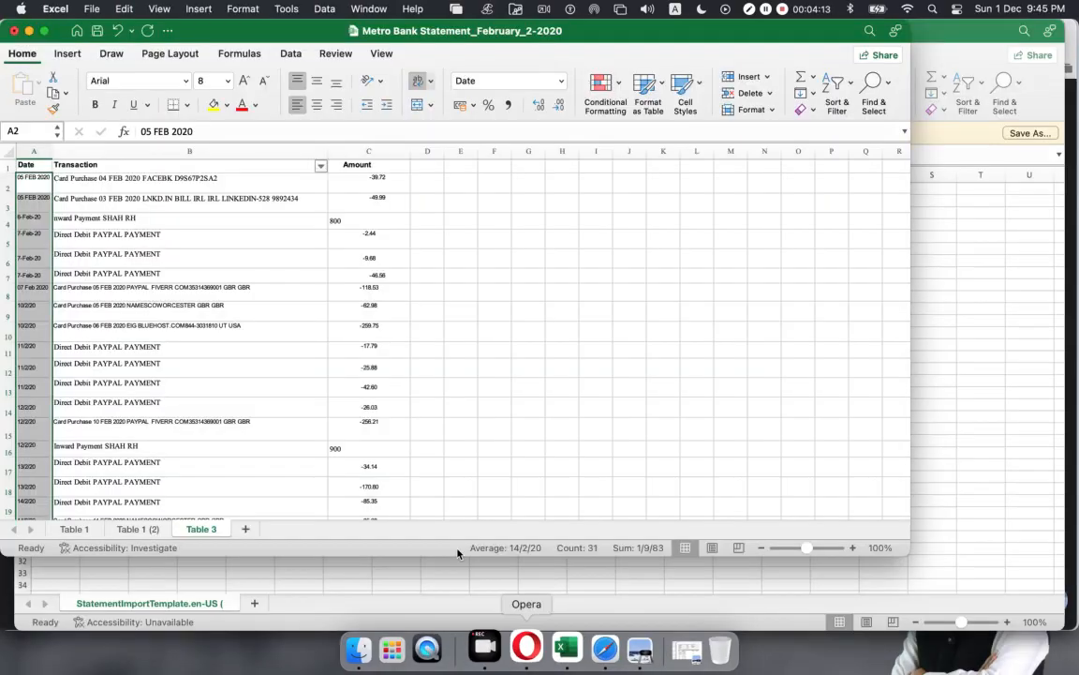
Step: Widen column A to width 25 so the dates show in full
{"action": "left_click", "coordinate": [89, 257]}
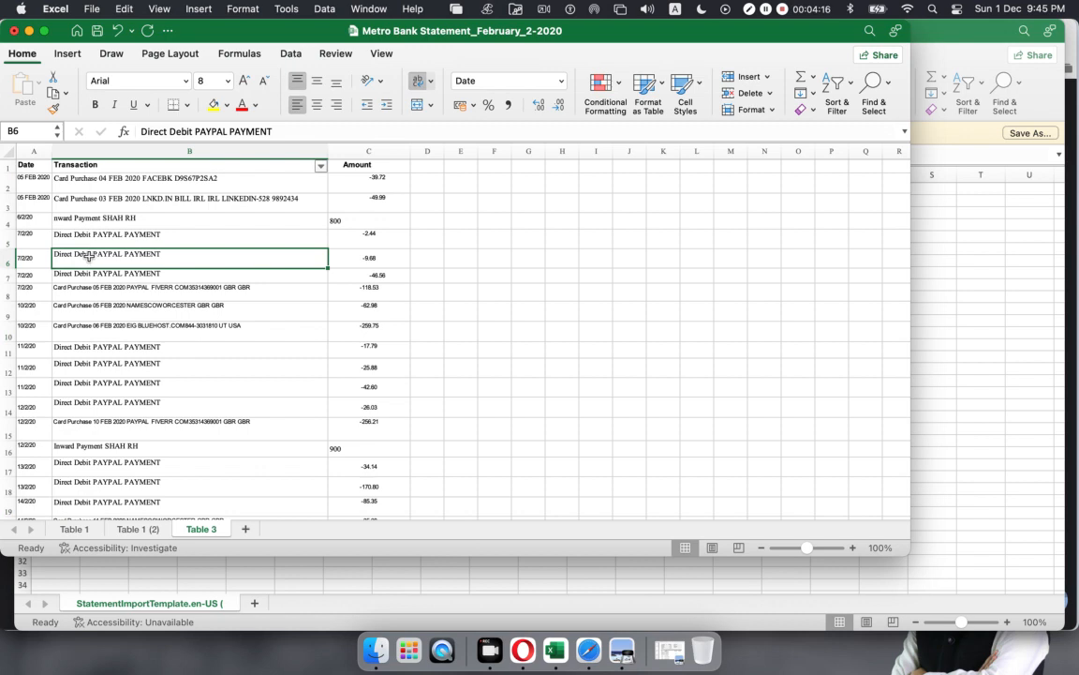
{"action": "left_click", "coordinate": [46, 194]}
{"action": "left_click_drag", "start_coordinate": [42, 178], "coordinate": [36, 367]}
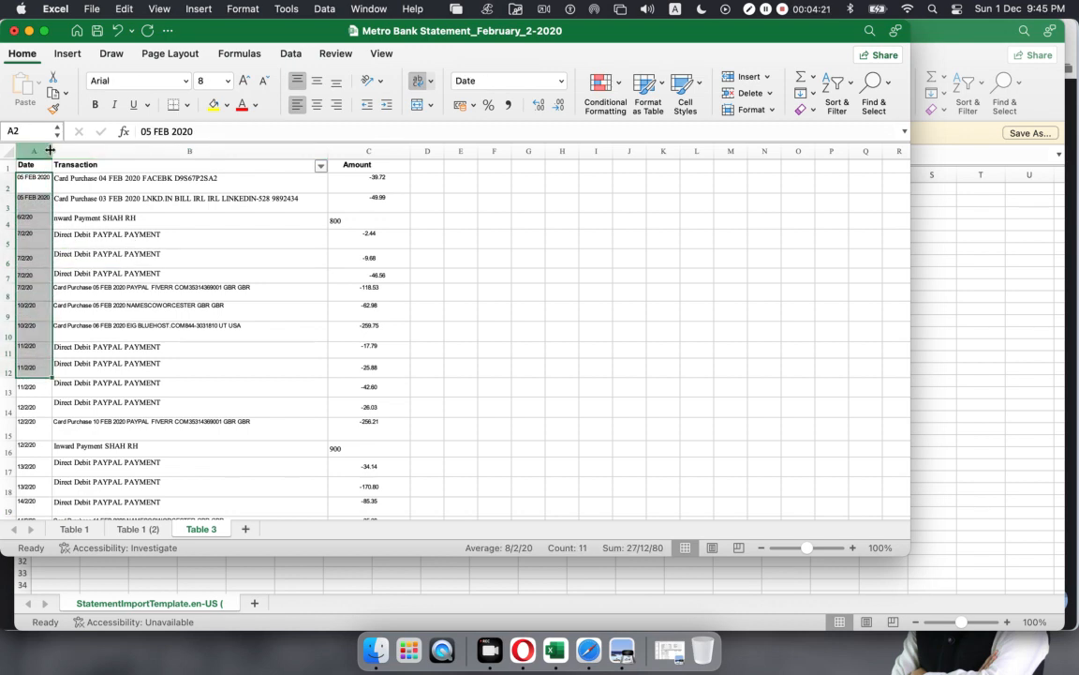
{"action": "left_click_drag", "start_coordinate": [53, 151], "coordinate": [134, 155]}
Step: Check the dates down column A and select the two 05 FEB 2020 cells A2:A3
{"action": "left_click", "coordinate": [33, 239]}
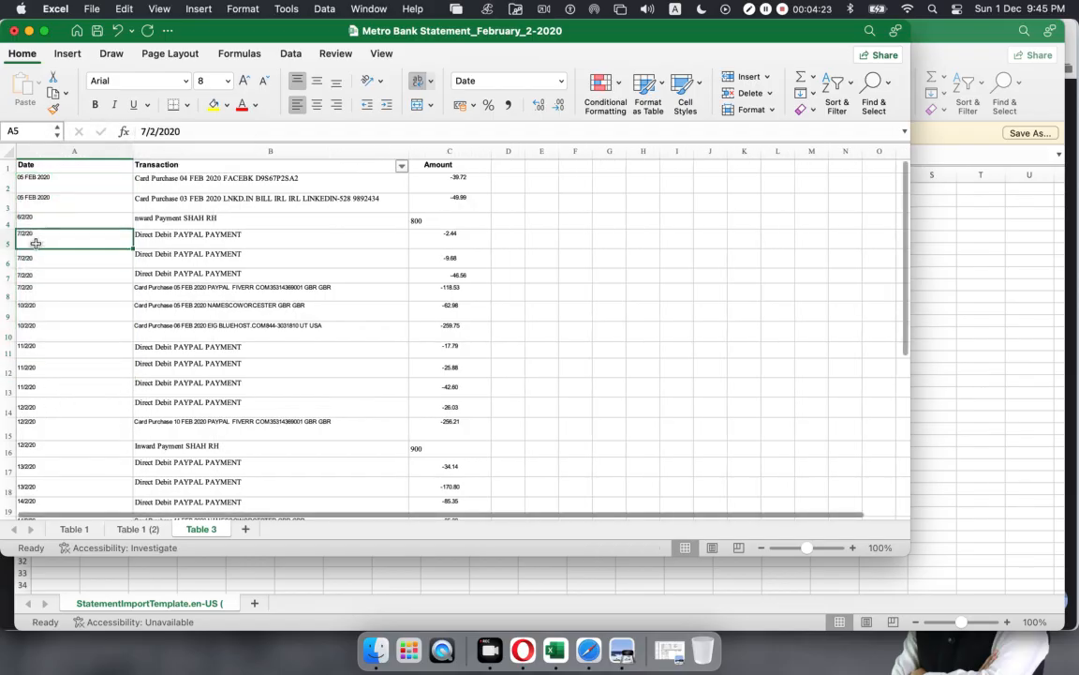
{"action": "left_click", "coordinate": [37, 259]}
{"action": "left_click", "coordinate": [34, 236]}
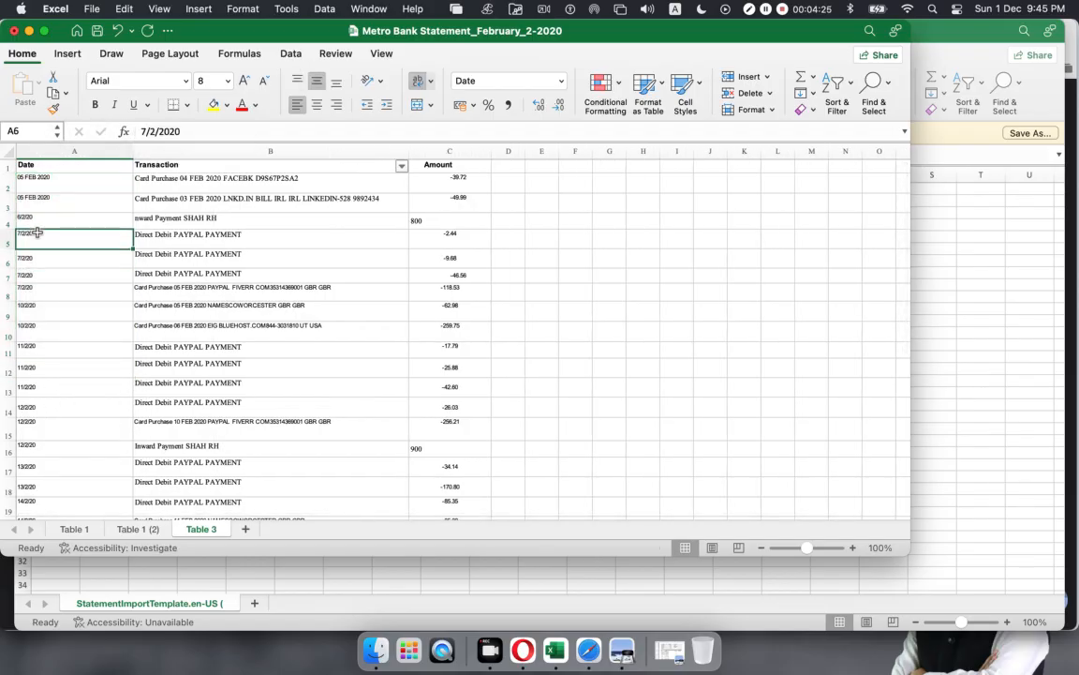
{"action": "left_click", "coordinate": [34, 215]}
{"action": "left_click", "coordinate": [37, 240]}
{"action": "left_click", "coordinate": [42, 335]}
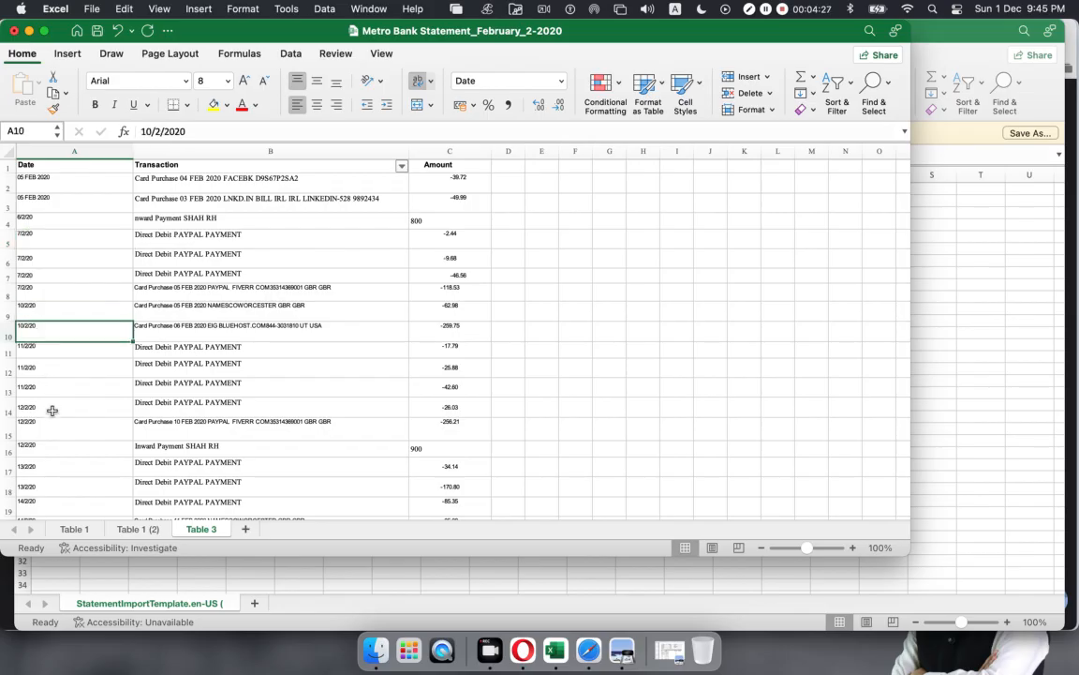
{"action": "left_click", "coordinate": [47, 411]}
{"action": "left_click", "coordinate": [50, 468]}
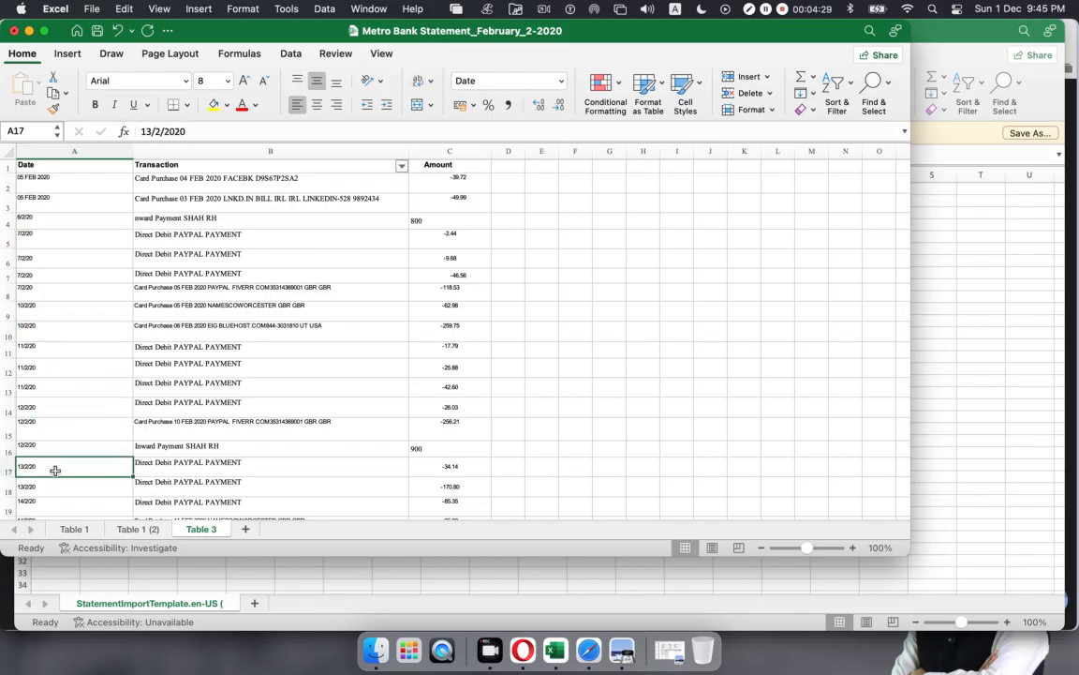
{"action": "mouse_move", "coordinate": [48, 176]}
{"action": "left_mouse_down"}
{"action": "mouse_move", "coordinate": [47, 202]}
{"action": "mouse_move", "coordinate": [44, 191]}
{"action": "left_mouse_up"}
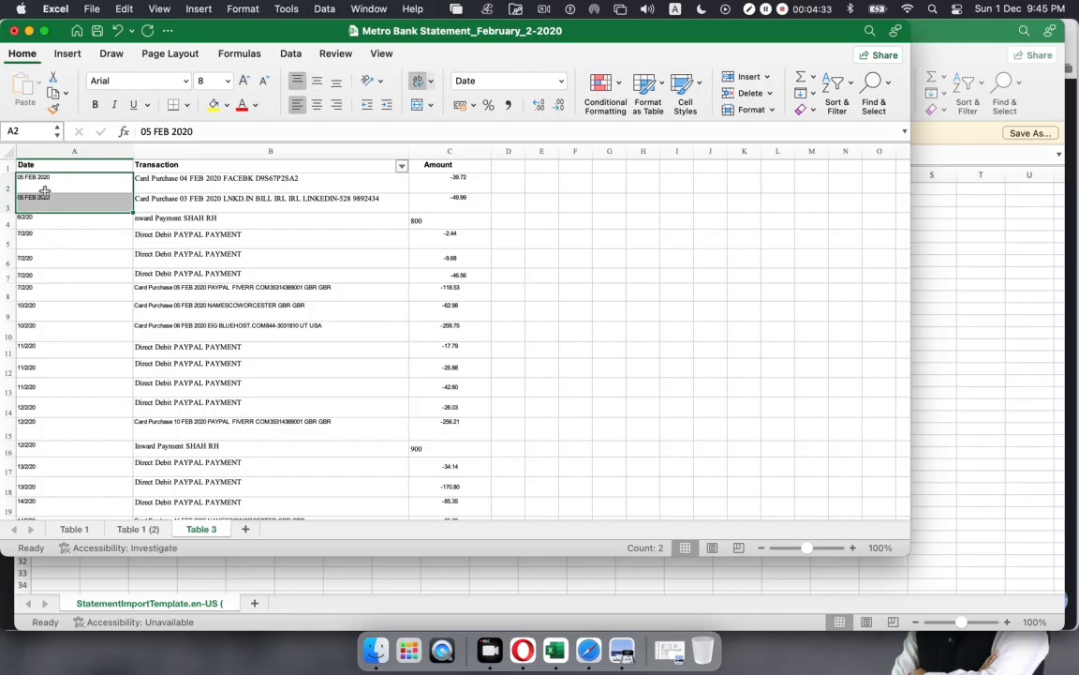
Step: Replace the 05 FEB 2020 text in A2 and A3 with retyped dates starting 5
{"action": "left_click", "coordinate": [82, 184]}
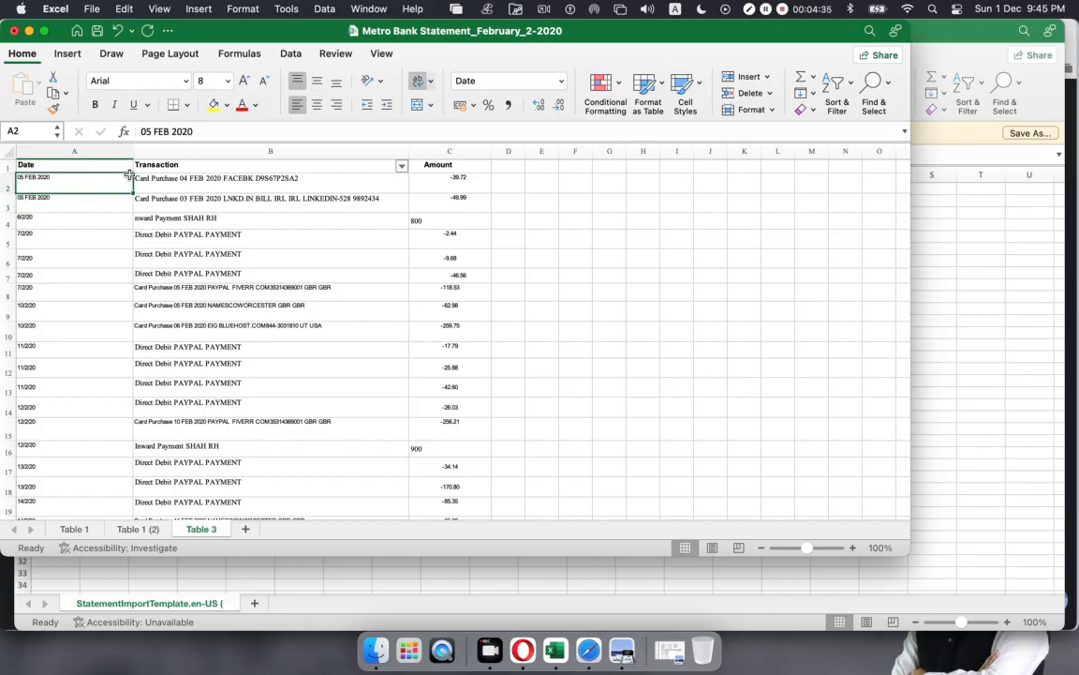
{"action": "key", "text": "Delete"}
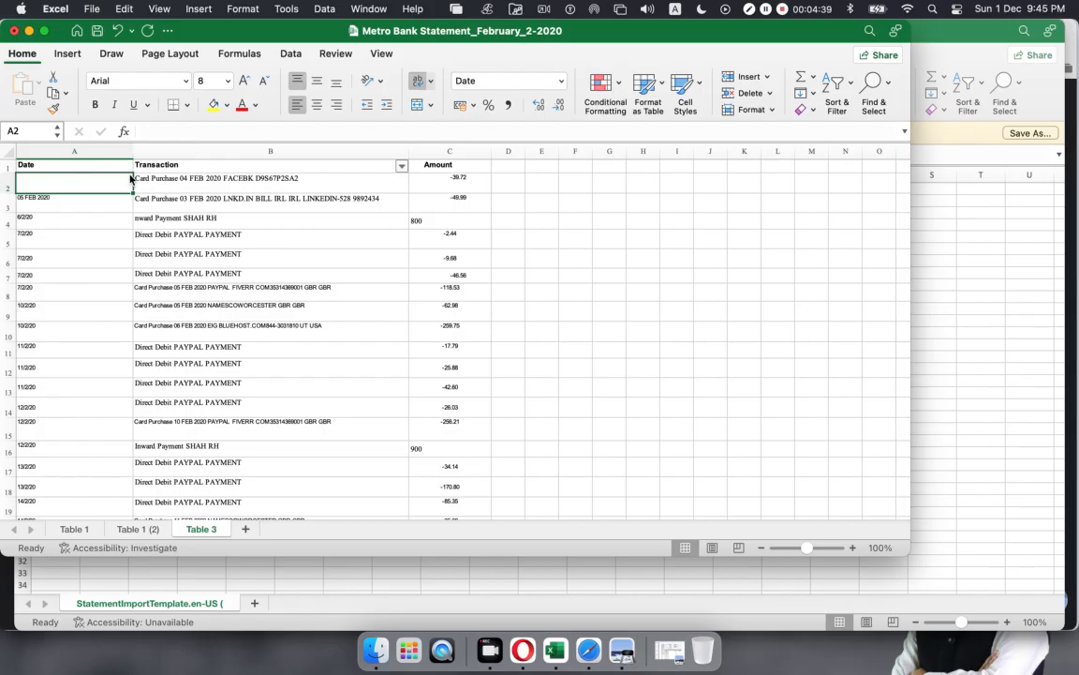
{"action": "type", "text": "5/2/2024"}
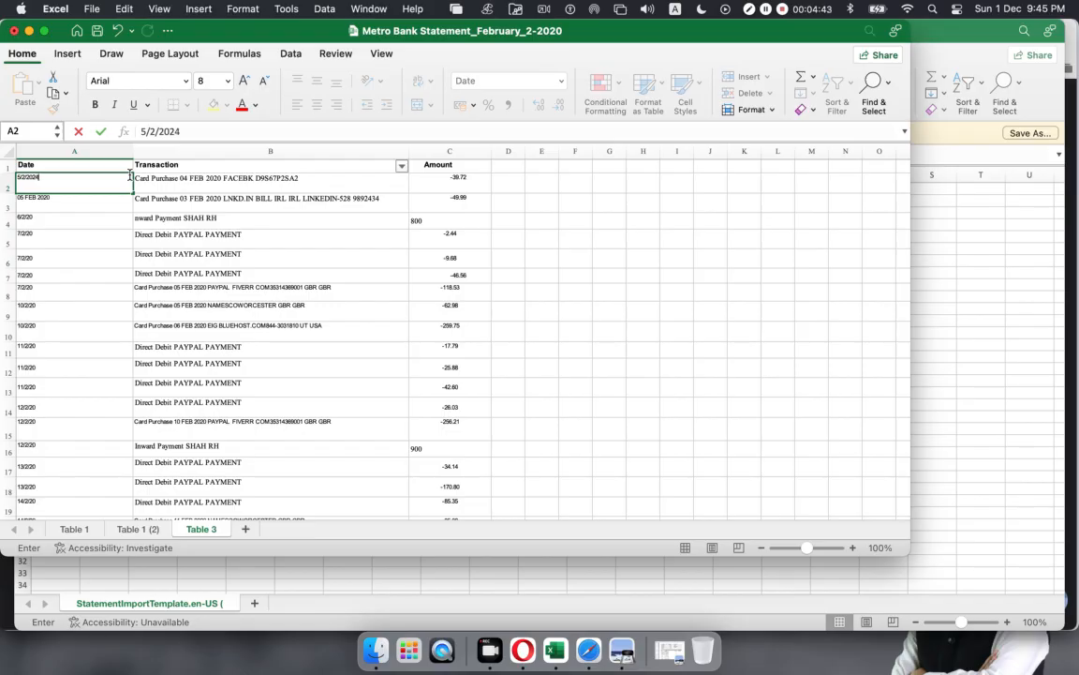
{"action": "left_click", "coordinate": [78, 223]}
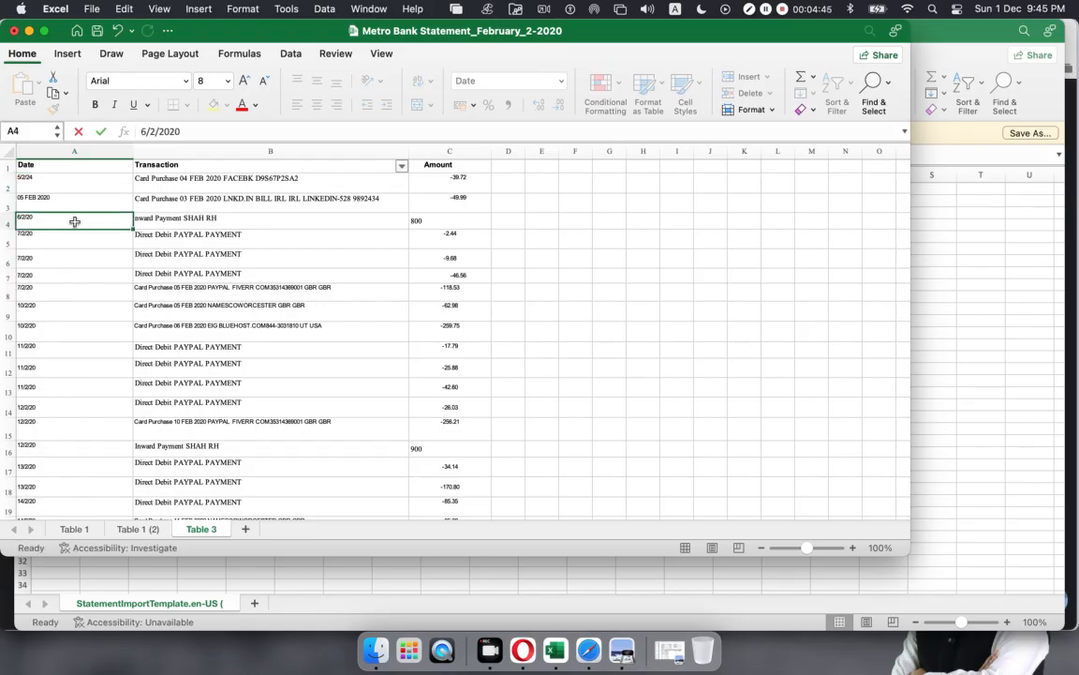
{"action": "left_click", "coordinate": [63, 198]}
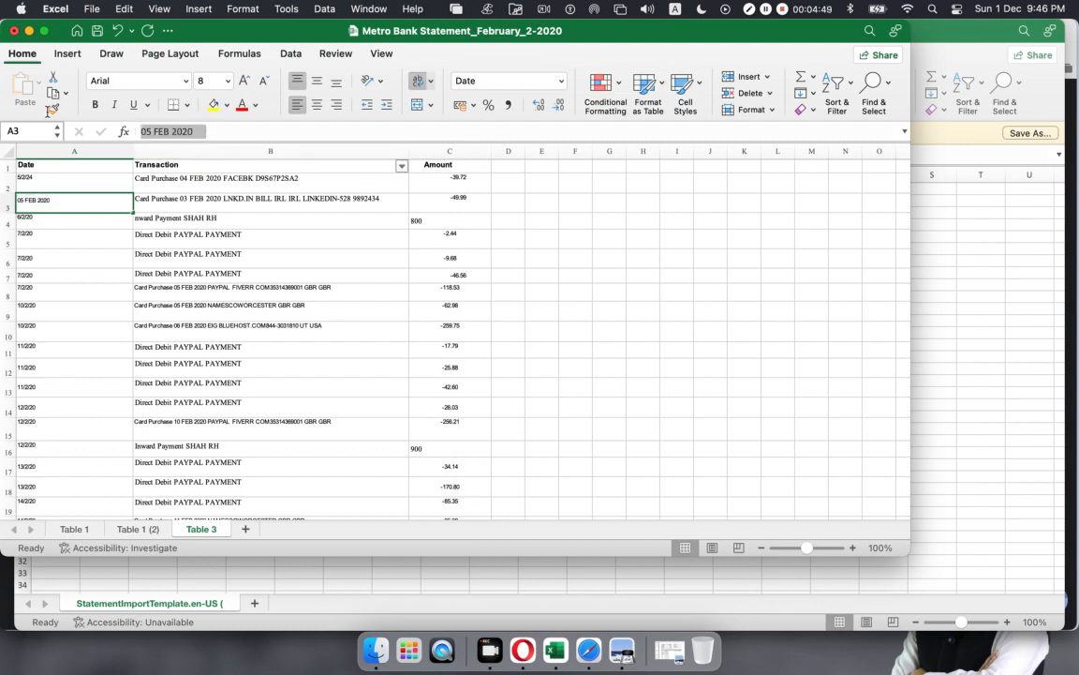
{"action": "key", "text": "BackSpace"}
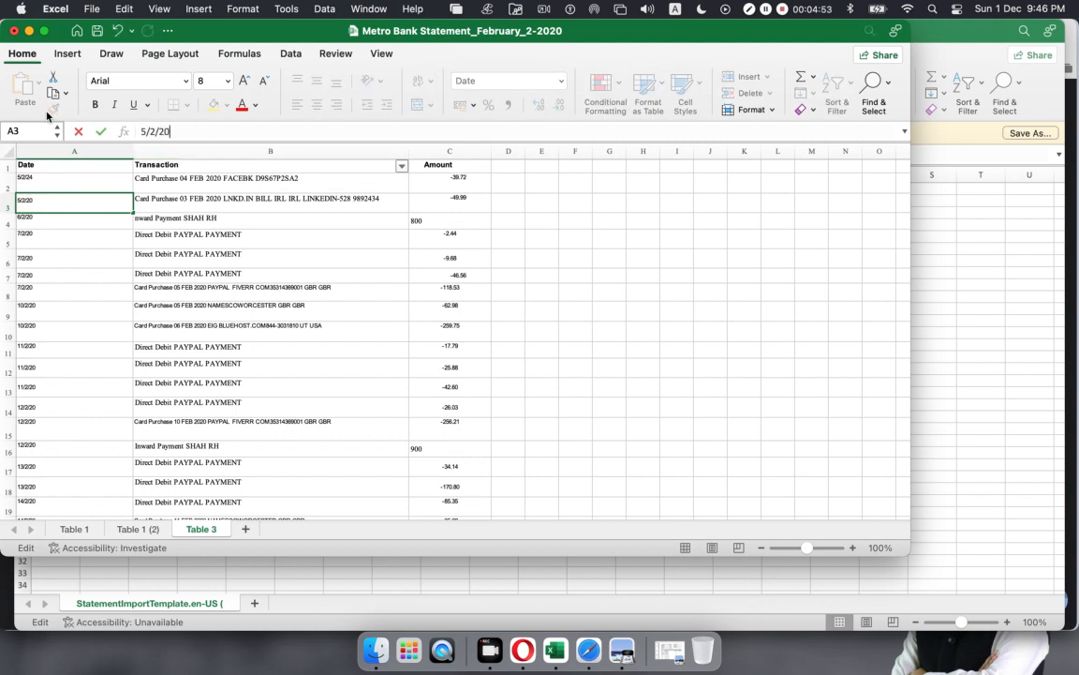
{"action": "left_click", "coordinate": [192, 424]}
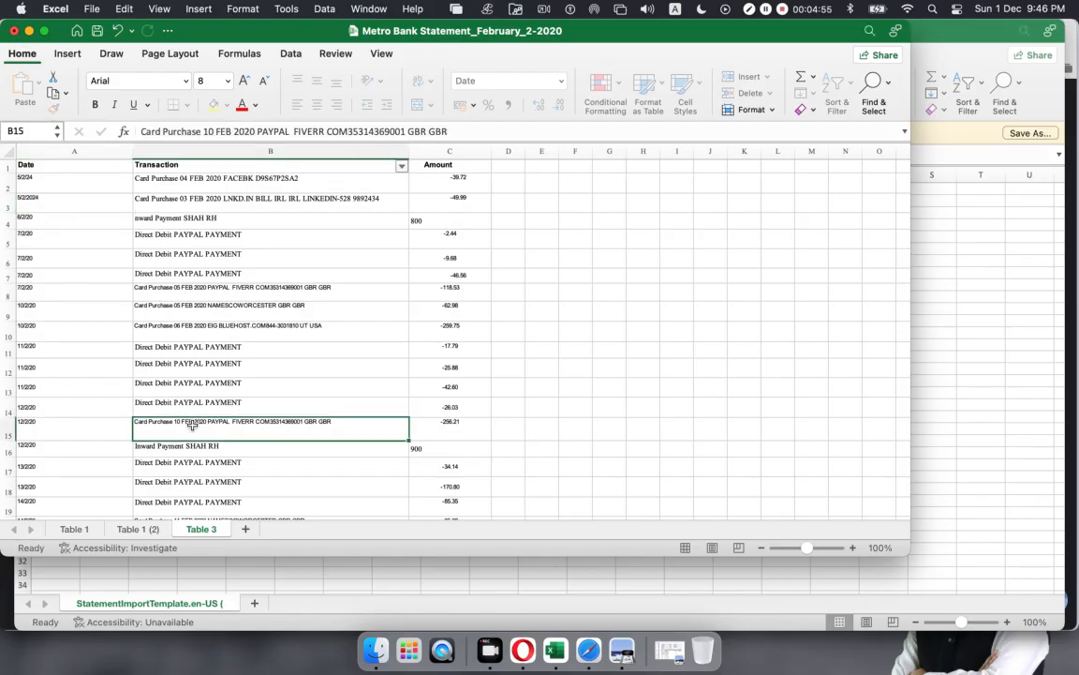
Step: Review column A's dates, correct A2's year from 2024 to 20 and confirm A3
{"action": "left_click", "coordinate": [70, 270]}
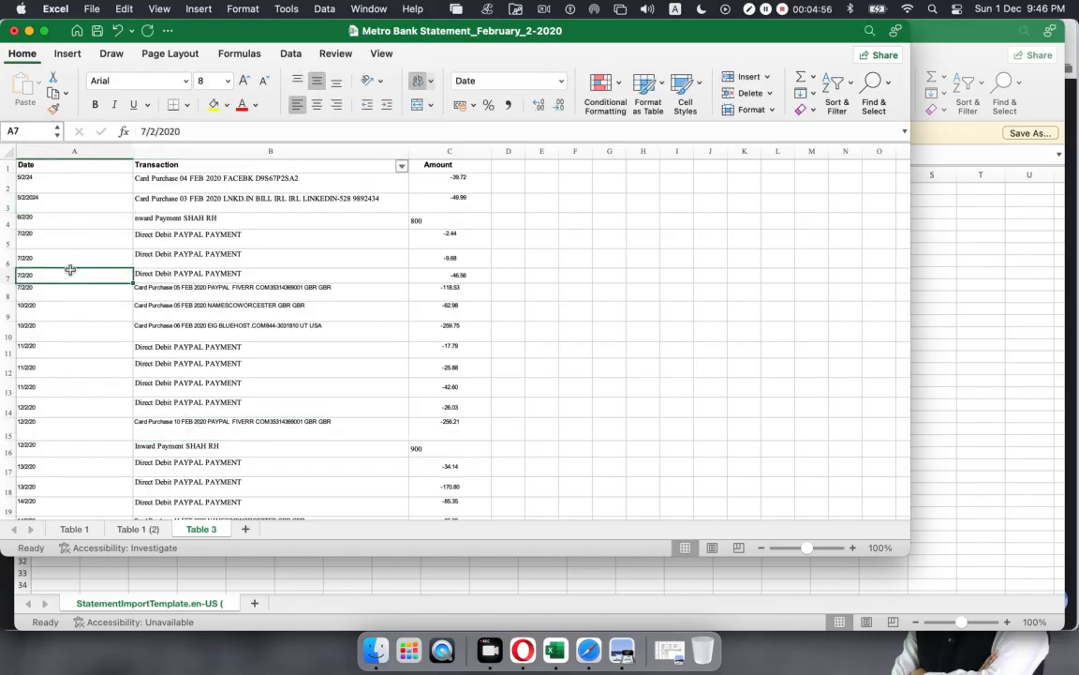
{"action": "left_click", "coordinate": [46, 196]}
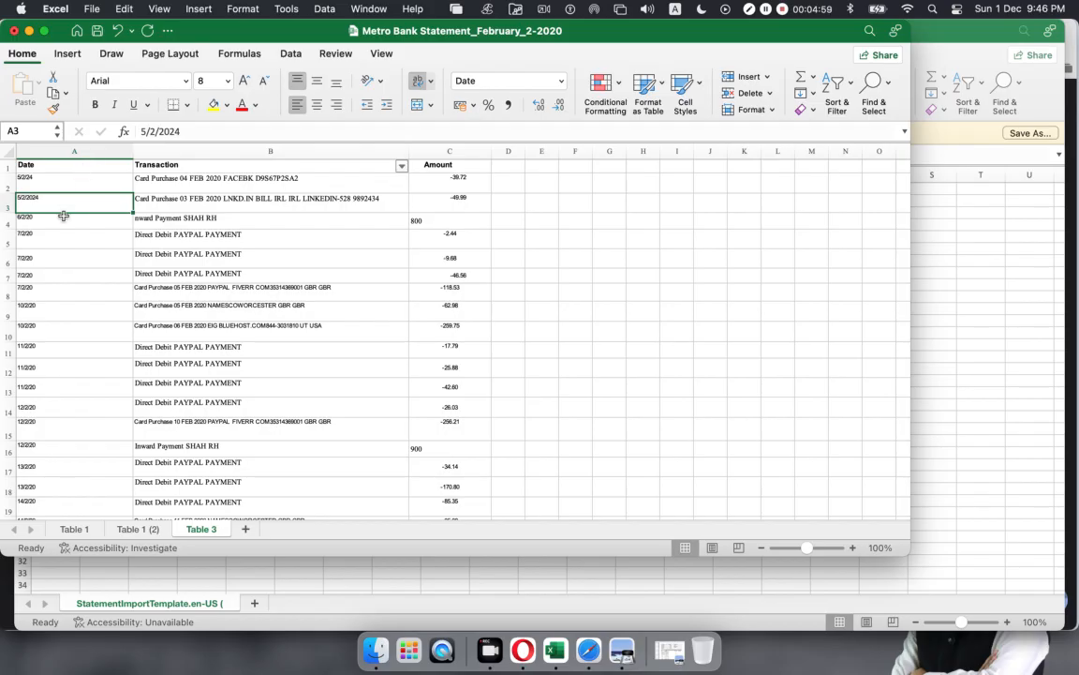
{"action": "left_click", "coordinate": [59, 249]}
{"action": "left_click", "coordinate": [56, 236]}
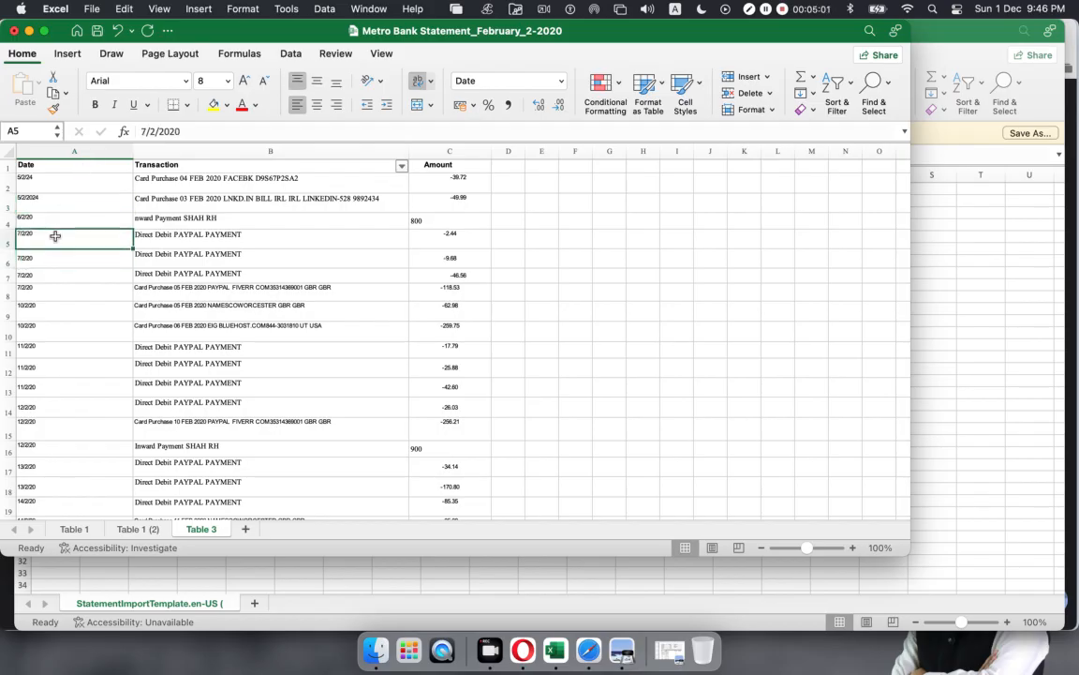
{"action": "left_click", "coordinate": [74, 217]}
{"action": "left_click", "coordinate": [74, 191]}
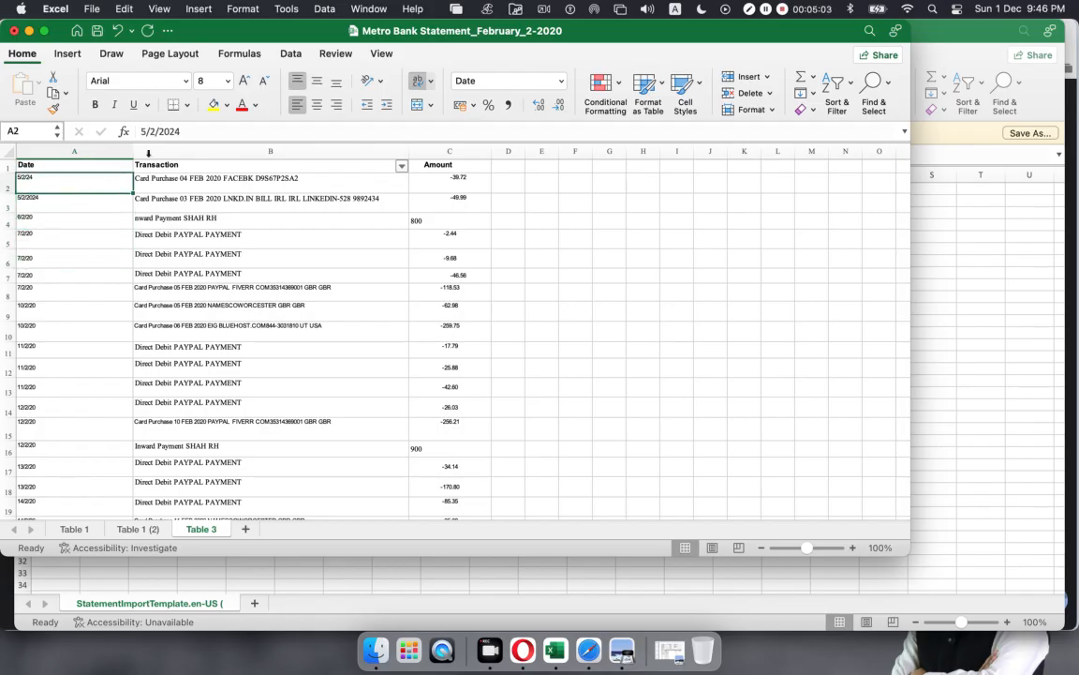
{"action": "left_click", "coordinate": [198, 130]}
{"action": "key", "text": "BackSpace"}
{"action": "key", "text": "BackSpace"}
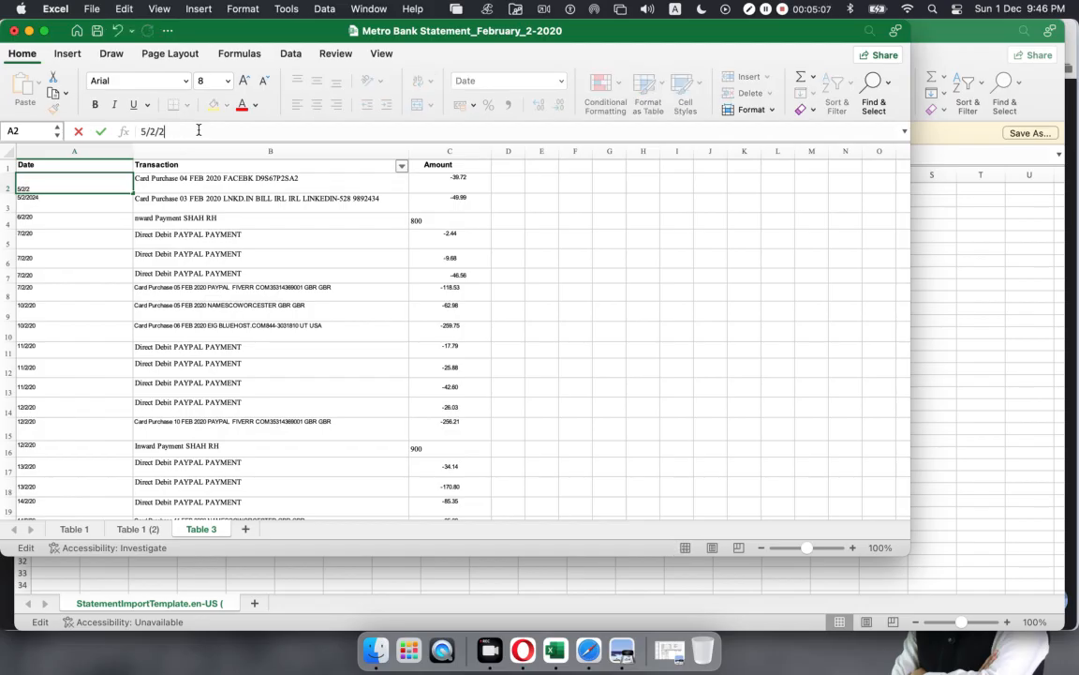
{"action": "left_click", "coordinate": [77, 225]}
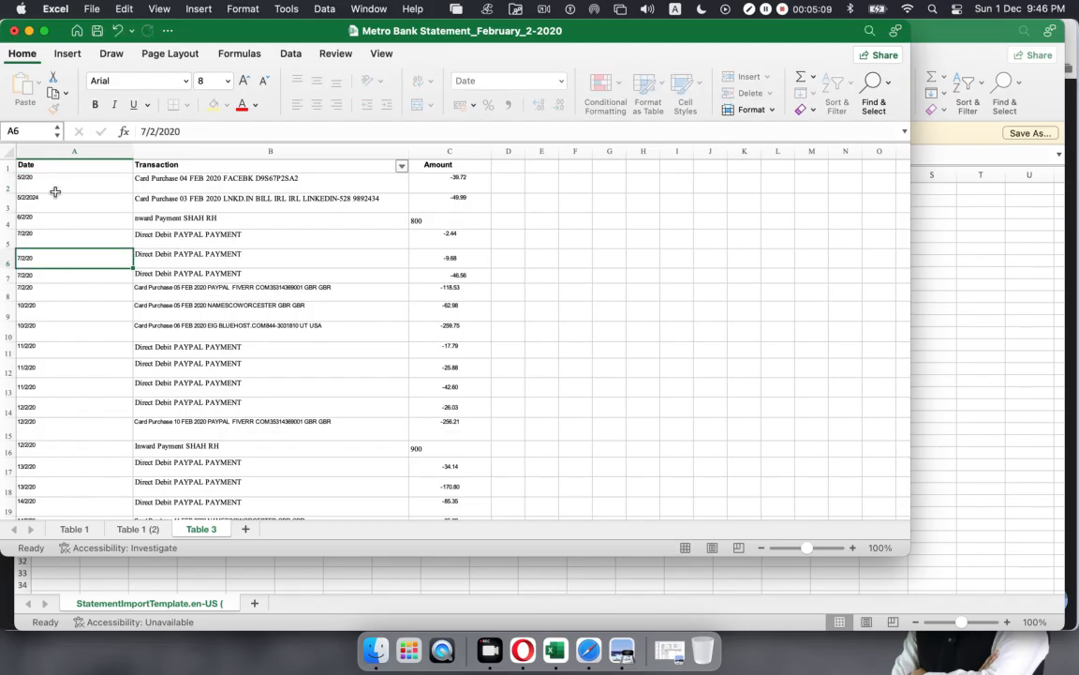
{"action": "left_click", "coordinate": [52, 194]}
{"action": "left_click", "coordinate": [228, 129]}
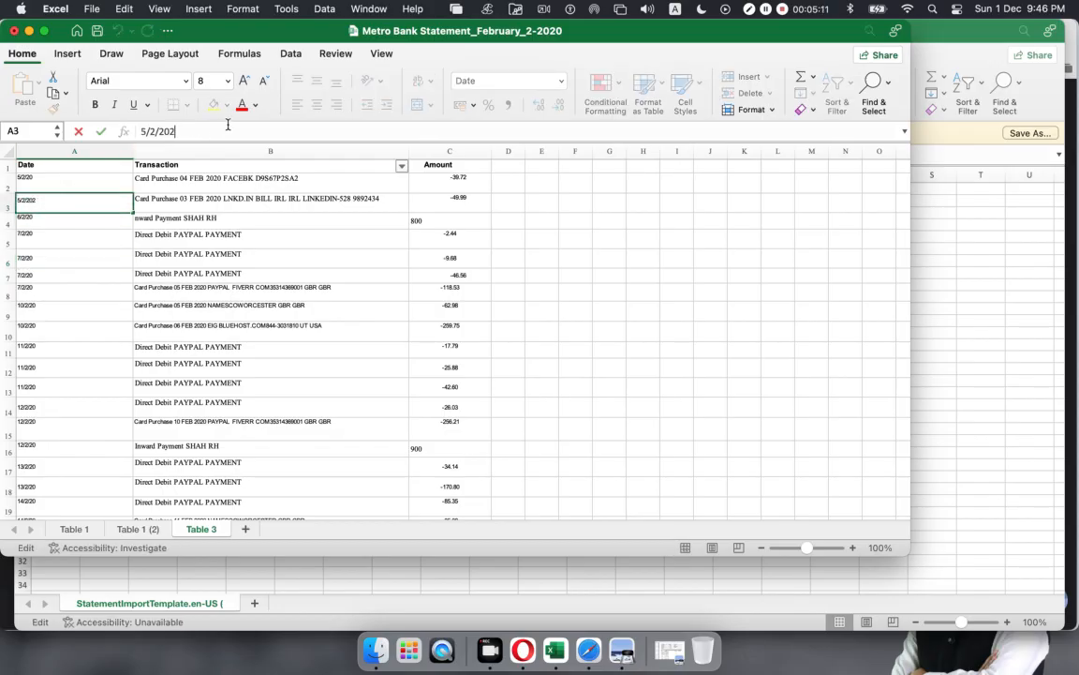
{"action": "left_click", "coordinate": [256, 387]}
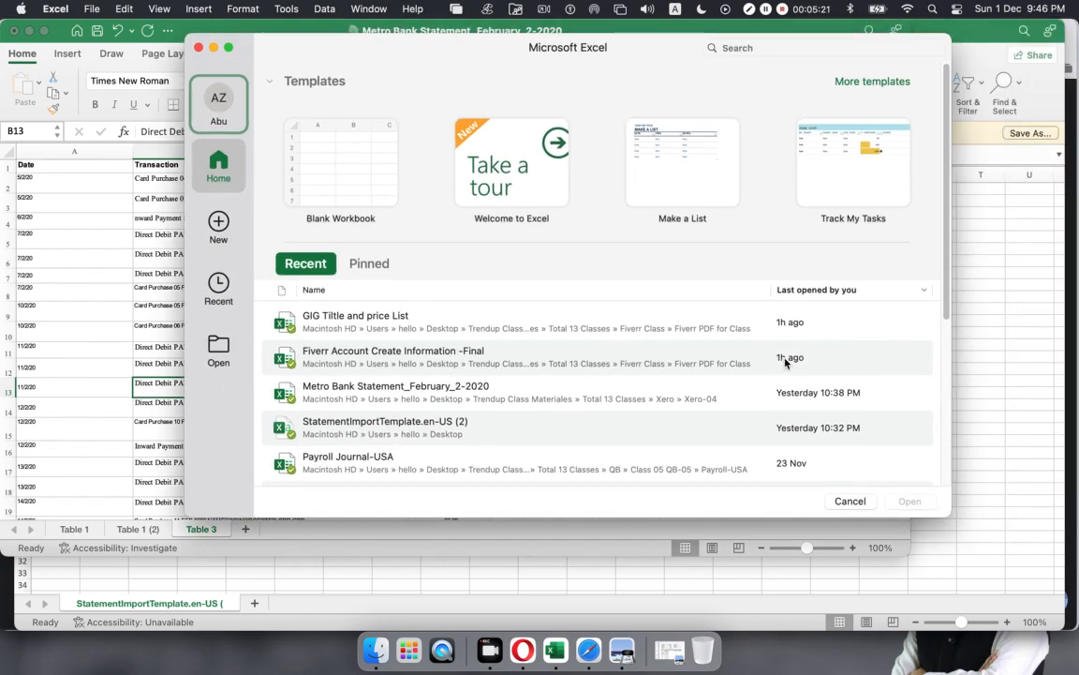
Step: Dismiss the file gallery, close the statement window and restore it from the Dock
{"action": "left_click", "coordinate": [849, 502]}
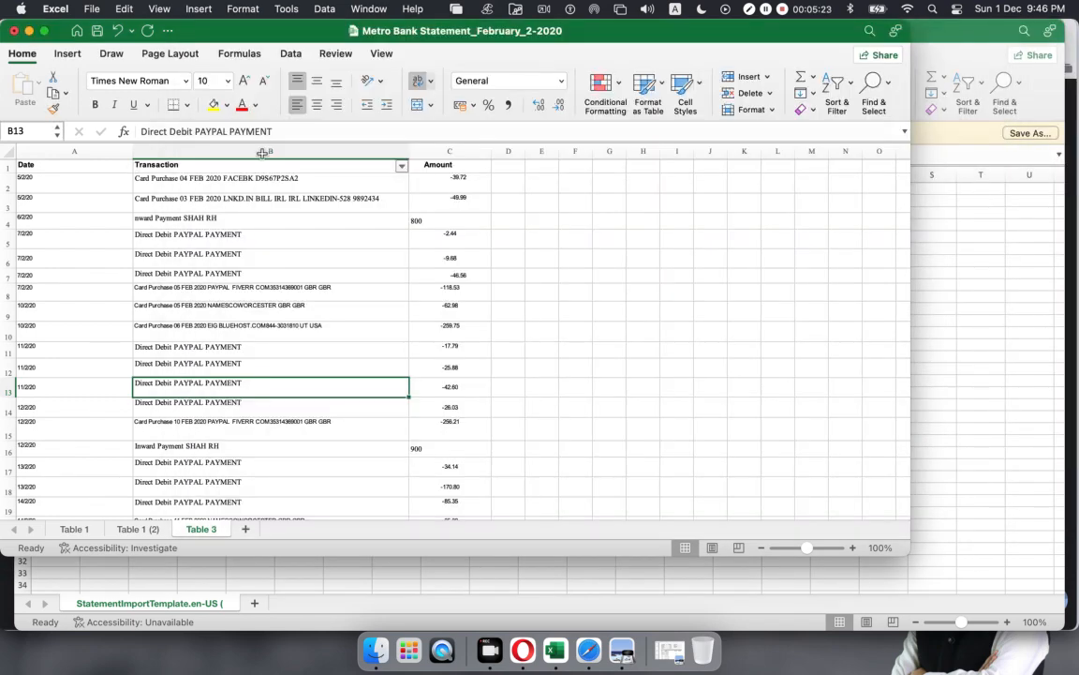
{"action": "key", "text": "super+w"}
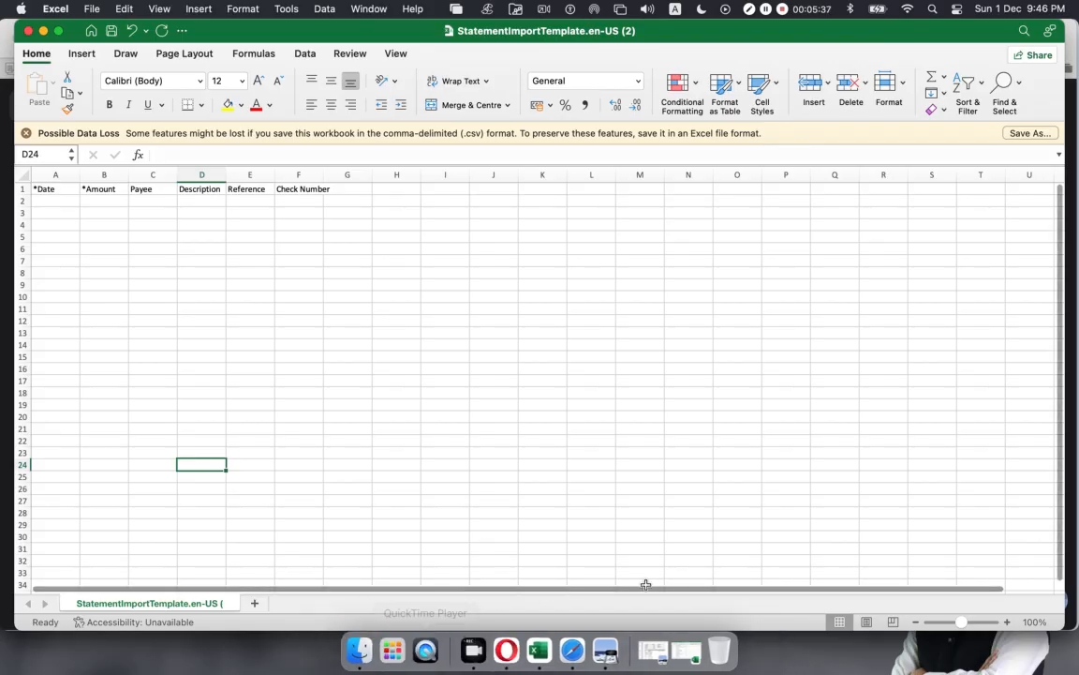
{"action": "left_click", "coordinate": [689, 639]}
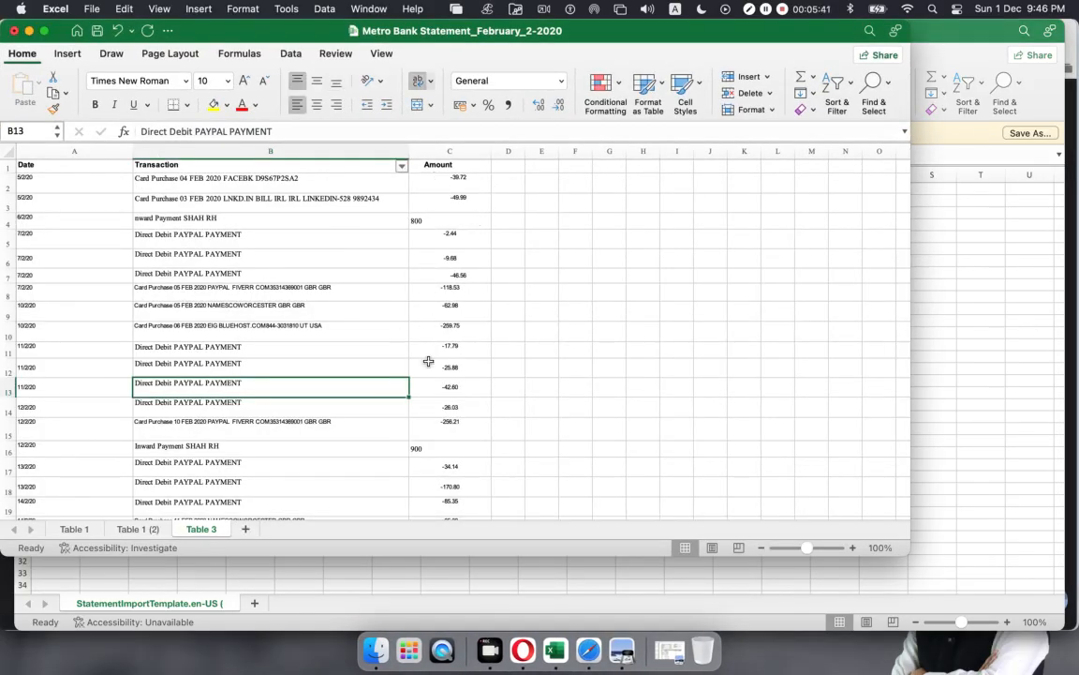
Step: Copy the statement's amounts C2:C33 into the template's *Amount column at B2
{"action": "left_click", "coordinate": [439, 177]}
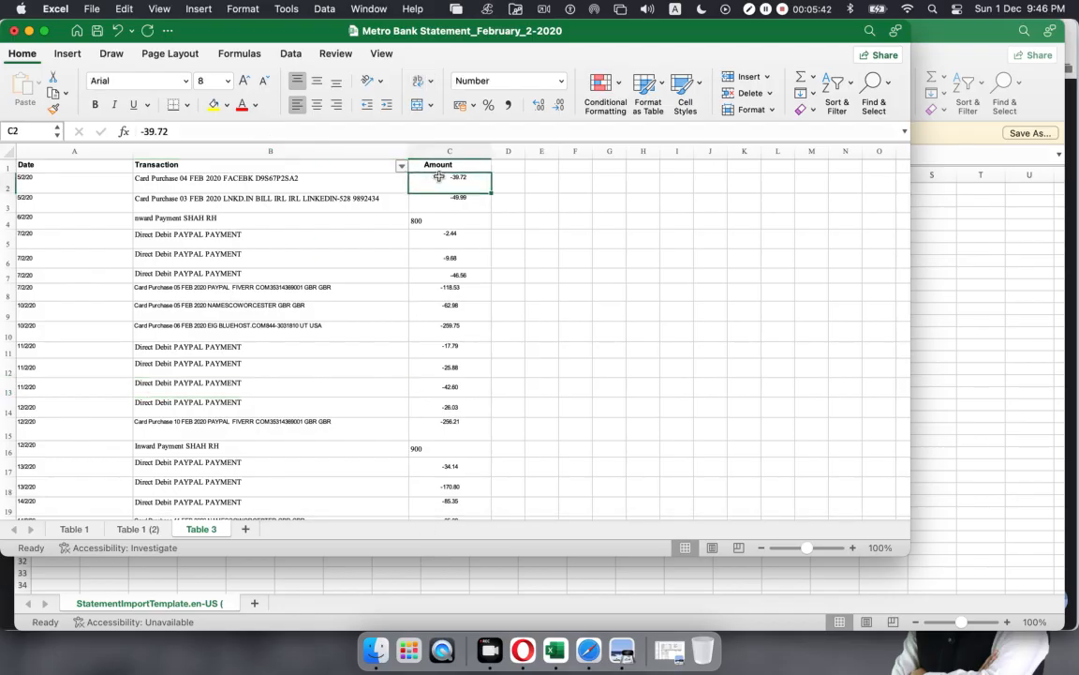
{"action": "left_click", "coordinate": [624, 254]}
{"action": "left_click_drag", "start_coordinate": [458, 181], "coordinate": [450, 445]}
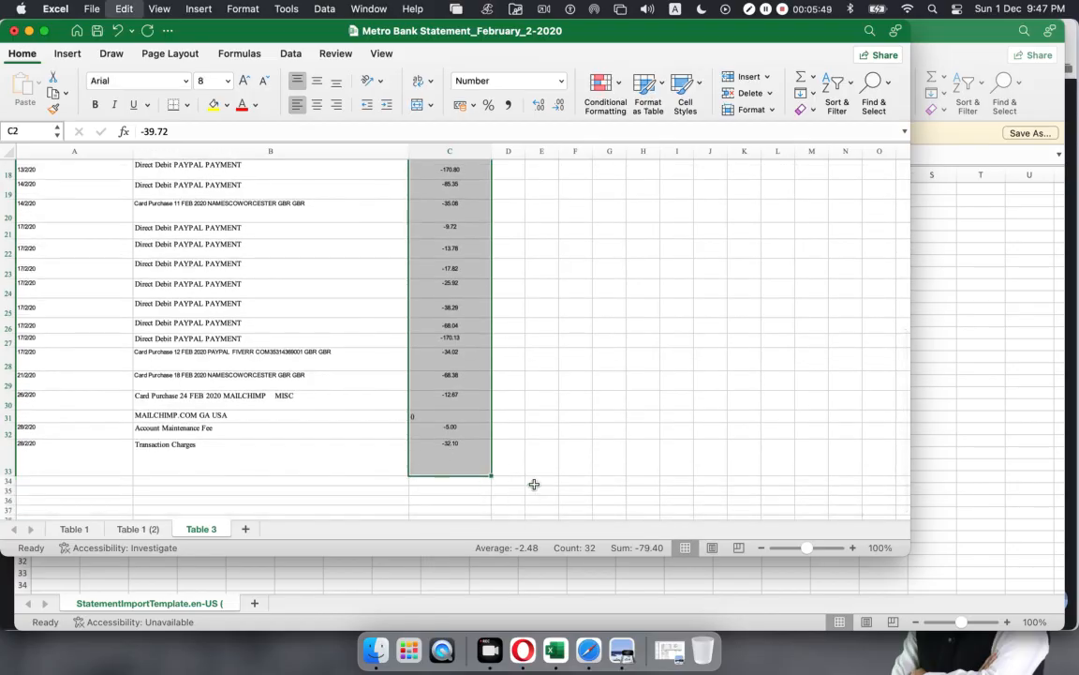
{"action": "key", "text": "cmd+c"}
{"action": "scroll", "coordinate": [427, 505], "scroll_direction": "up", "scroll_amount": 6}
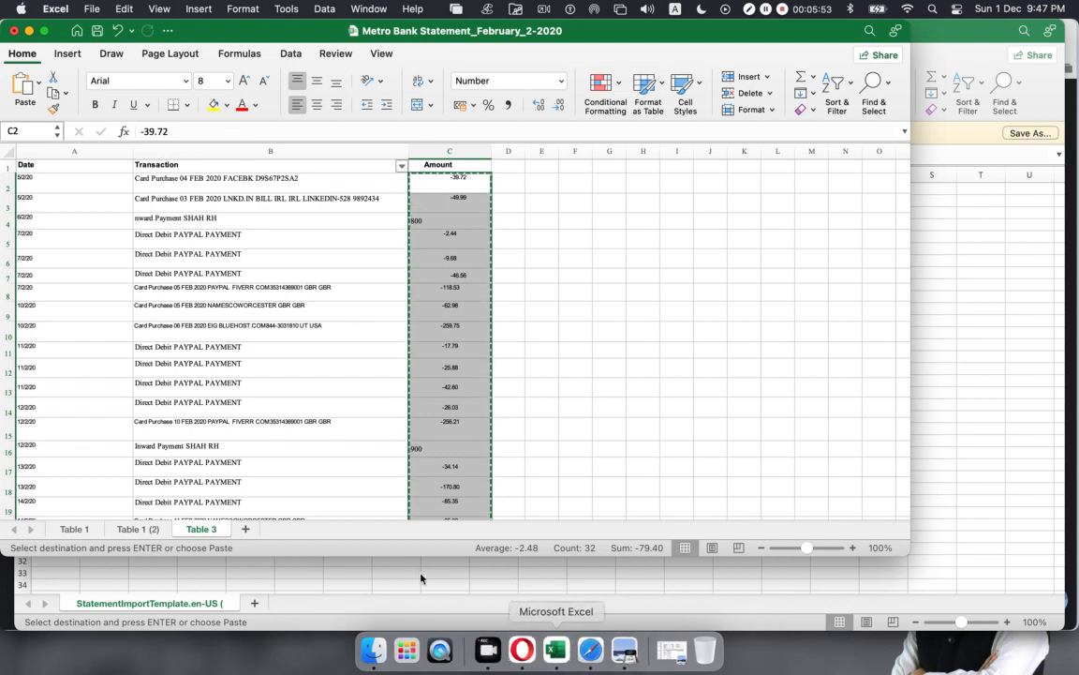
{"action": "left_click", "coordinate": [395, 578]}
{"action": "left_click", "coordinate": [100, 199]}
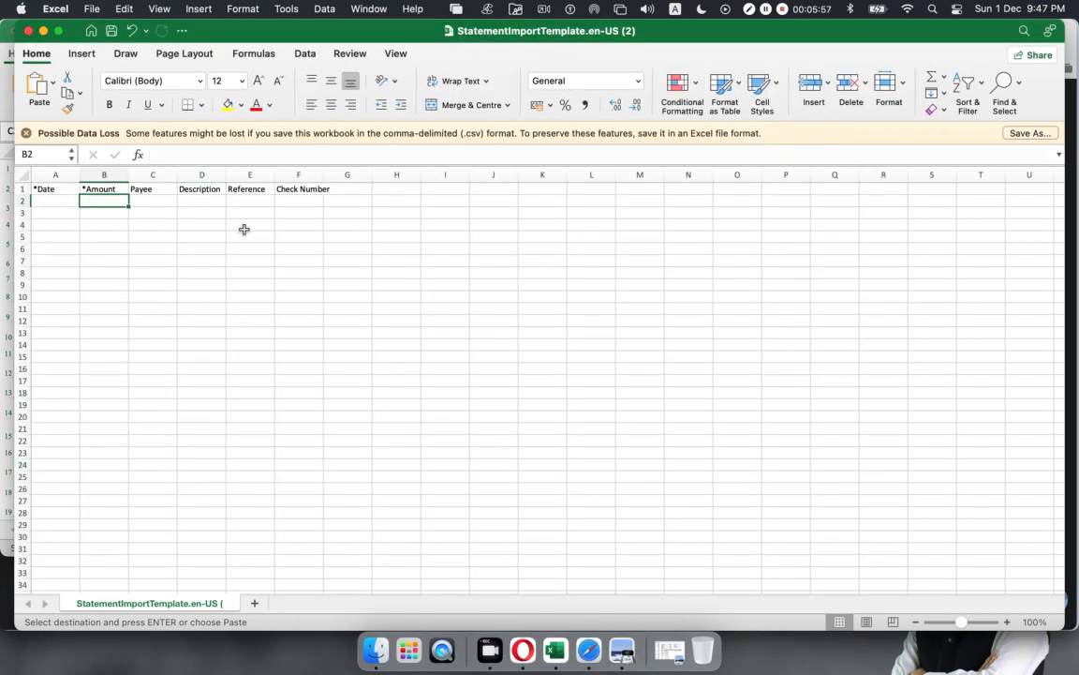
{"action": "key", "text": "super+v"}
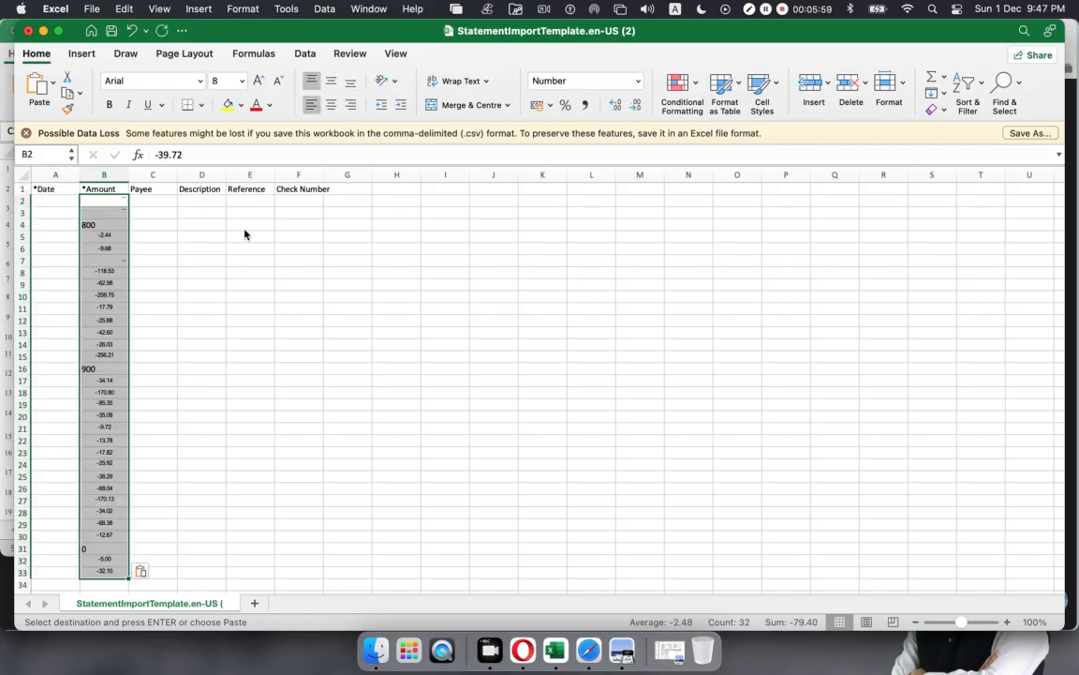
Step: Autofit and centre the *Amount column, and widen the Description column D
{"action": "left_click", "coordinate": [181, 270]}
{"action": "left_click", "coordinate": [111, 204]}
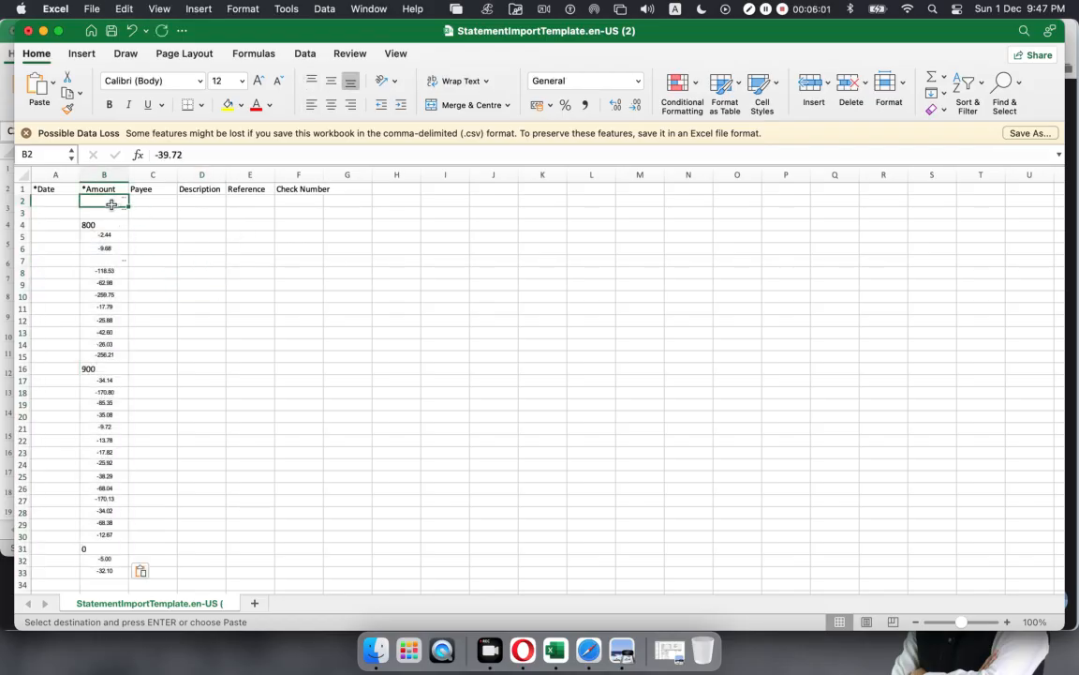
{"action": "double_click", "coordinate": [127, 178]}
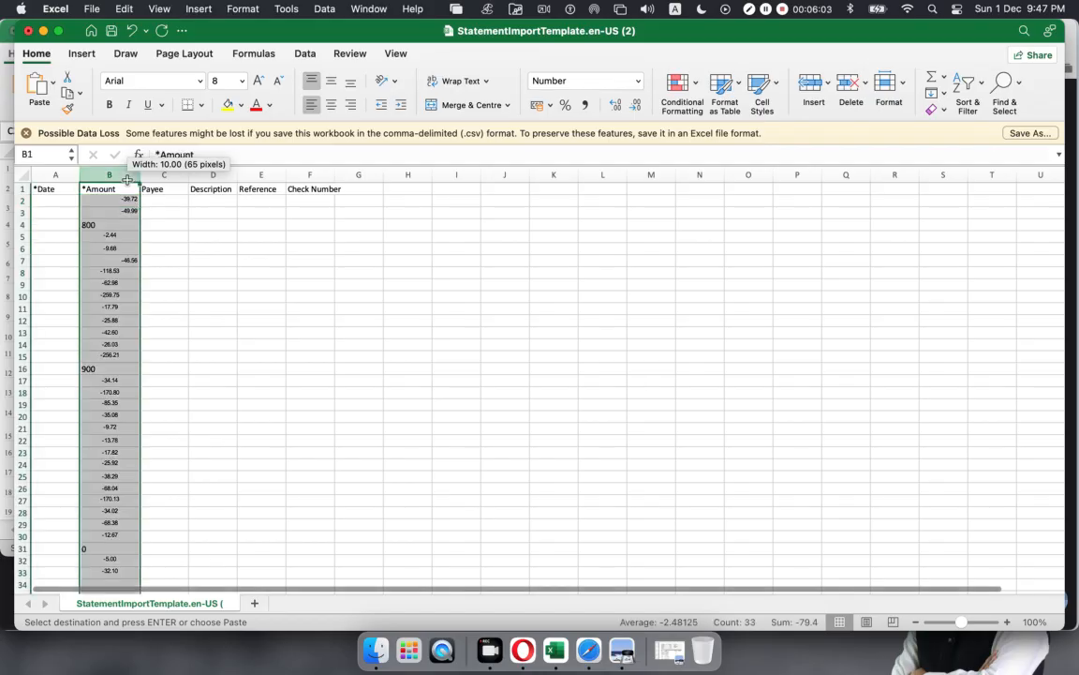
{"action": "left_click", "coordinate": [168, 294]}
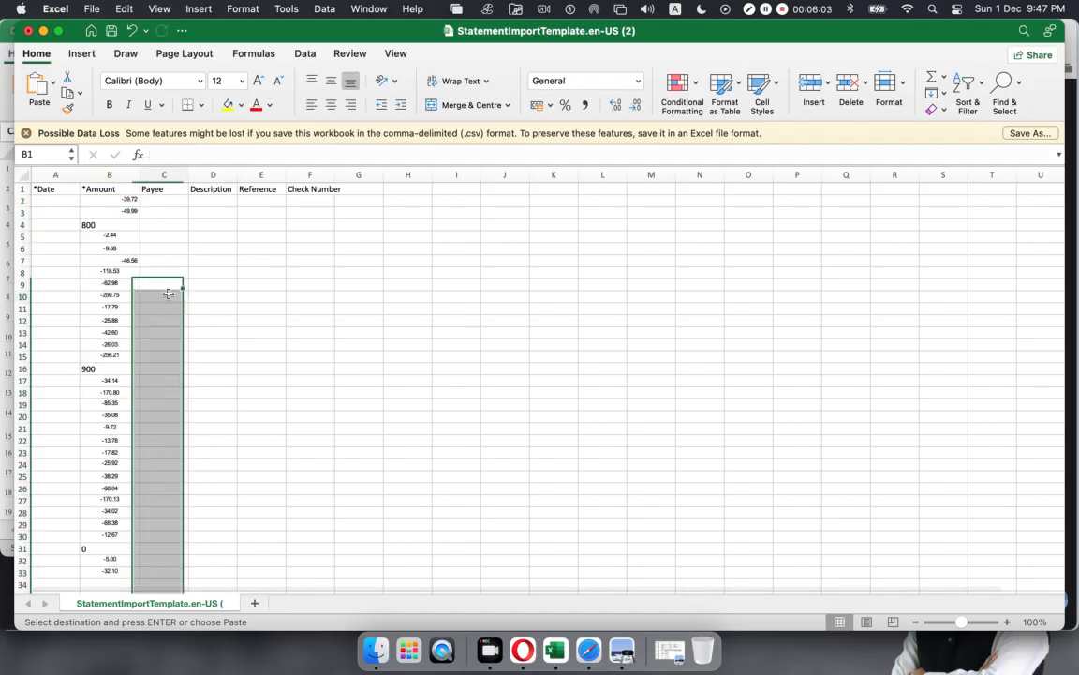
{"action": "left_click", "coordinate": [104, 174]}
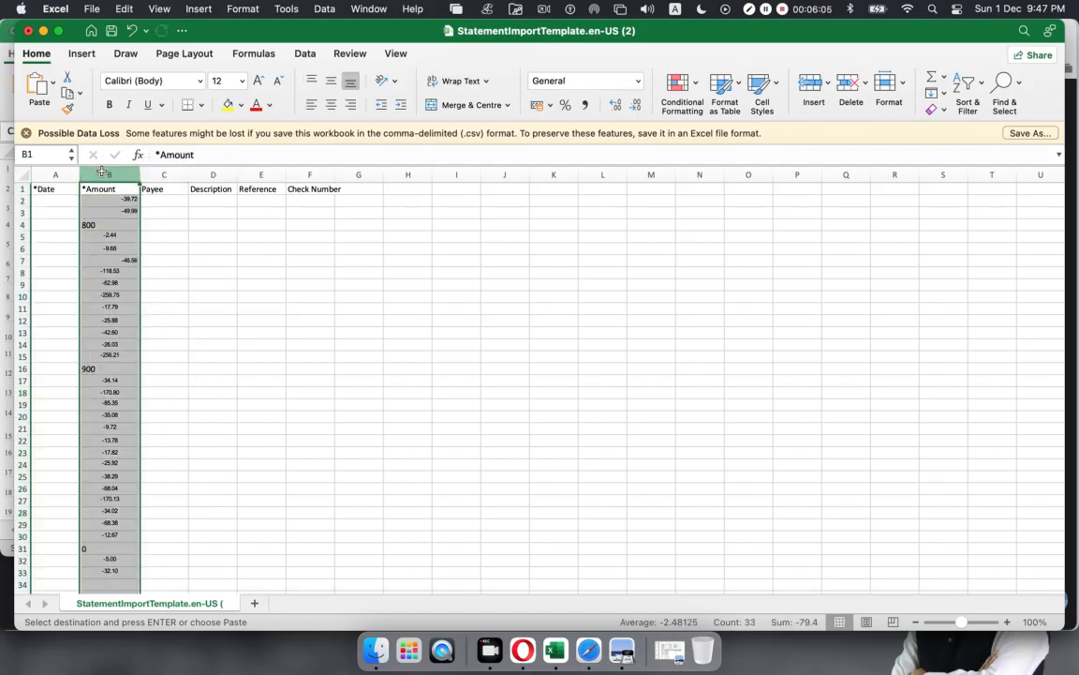
{"action": "left_click", "coordinate": [330, 81]}
{"action": "left_click", "coordinate": [331, 105]}
{"action": "left_click", "coordinate": [197, 277]}
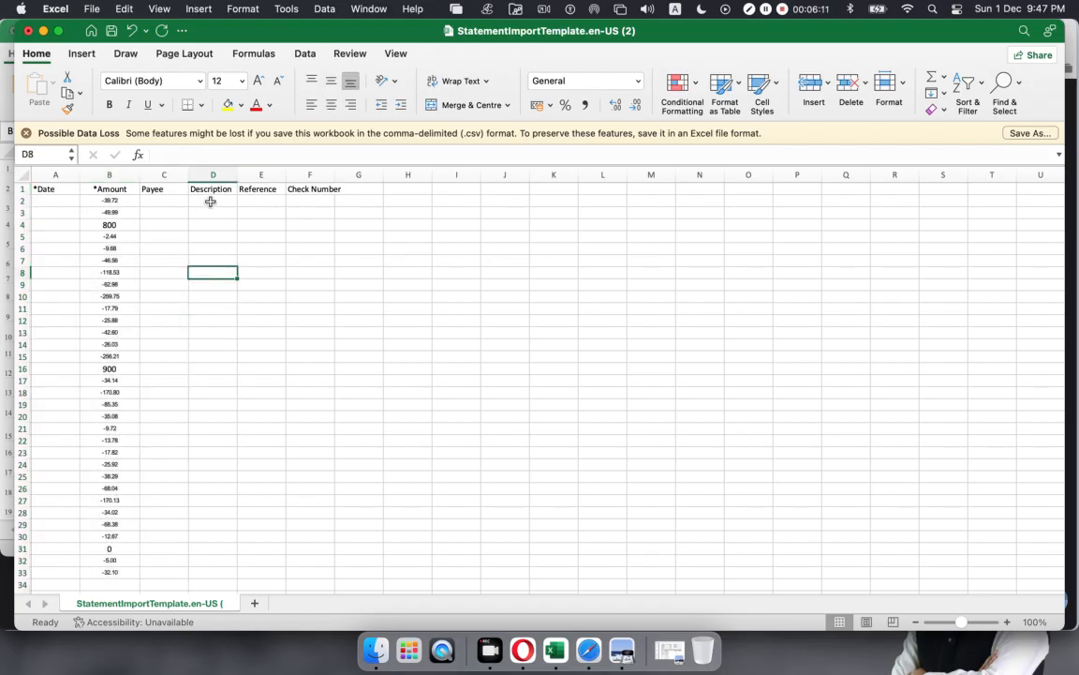
{"action": "left_click_drag", "start_coordinate": [237, 174], "coordinate": [355, 174]}
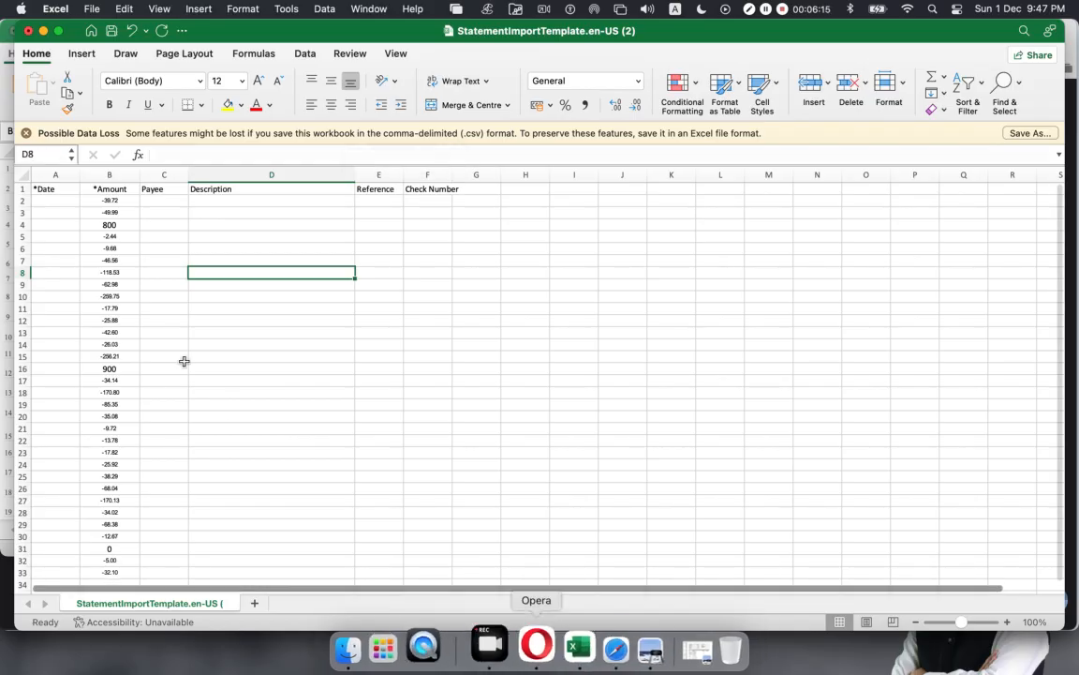
{"action": "left_click", "coordinate": [4, 62]}
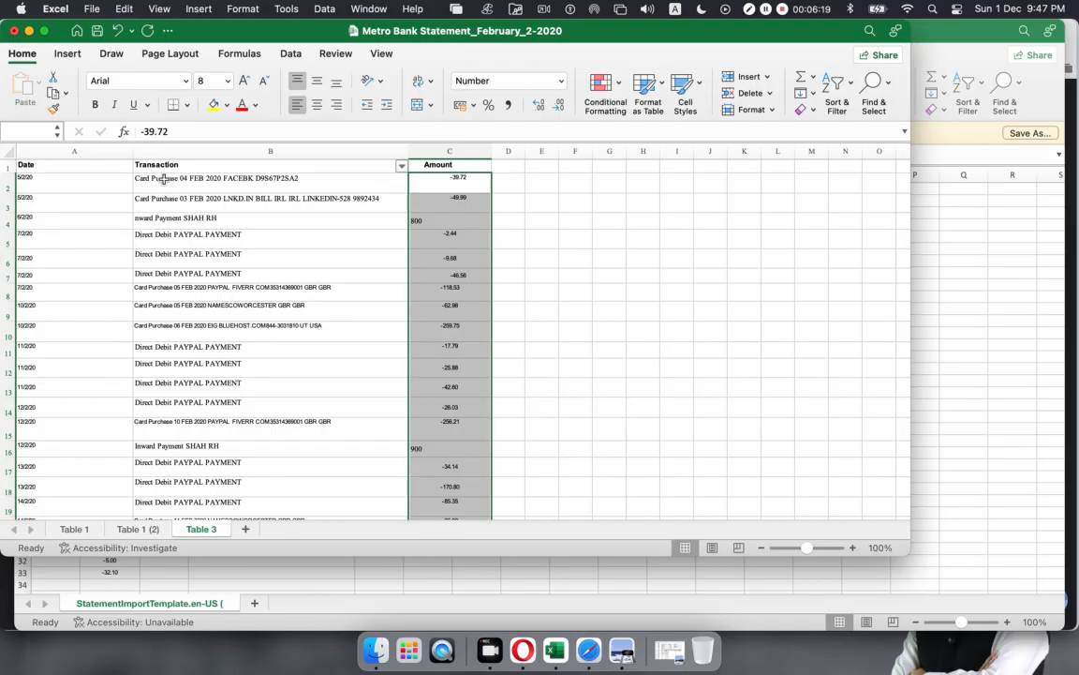
Step: Copy the statement's transaction texts (B2:B33) into the template's Description column starting at D2
{"action": "left_click_drag", "start_coordinate": [163, 178], "coordinate": [192, 444]}
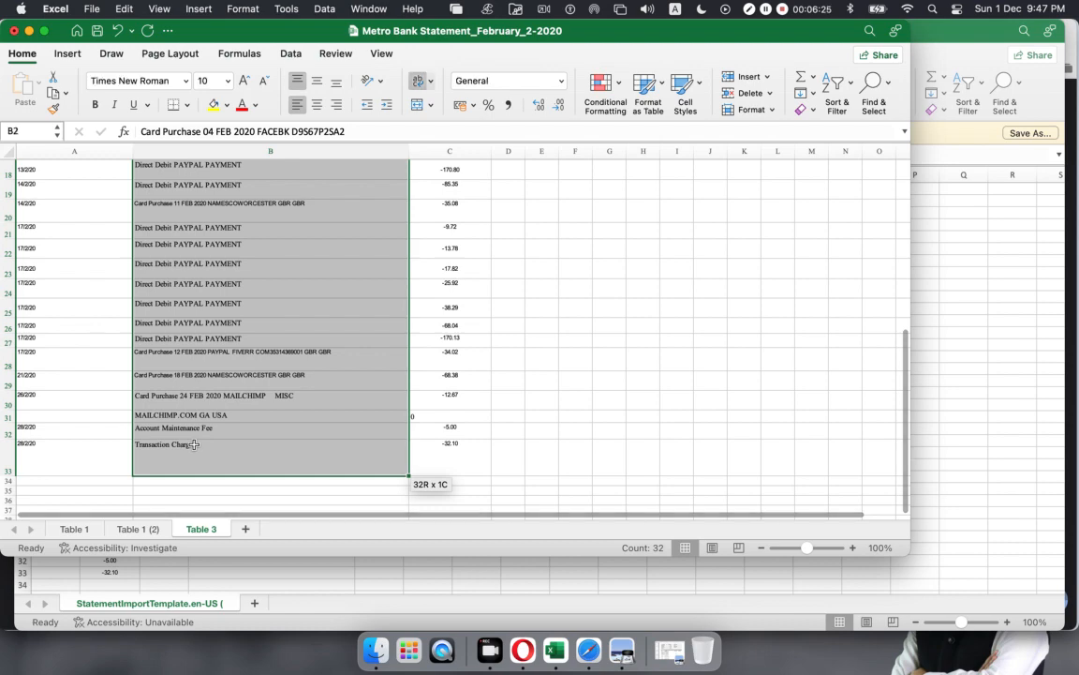
{"action": "key", "text": "super+c"}
{"action": "scroll", "coordinate": [146, 479], "scroll_direction": "up", "scroll_amount": 5}
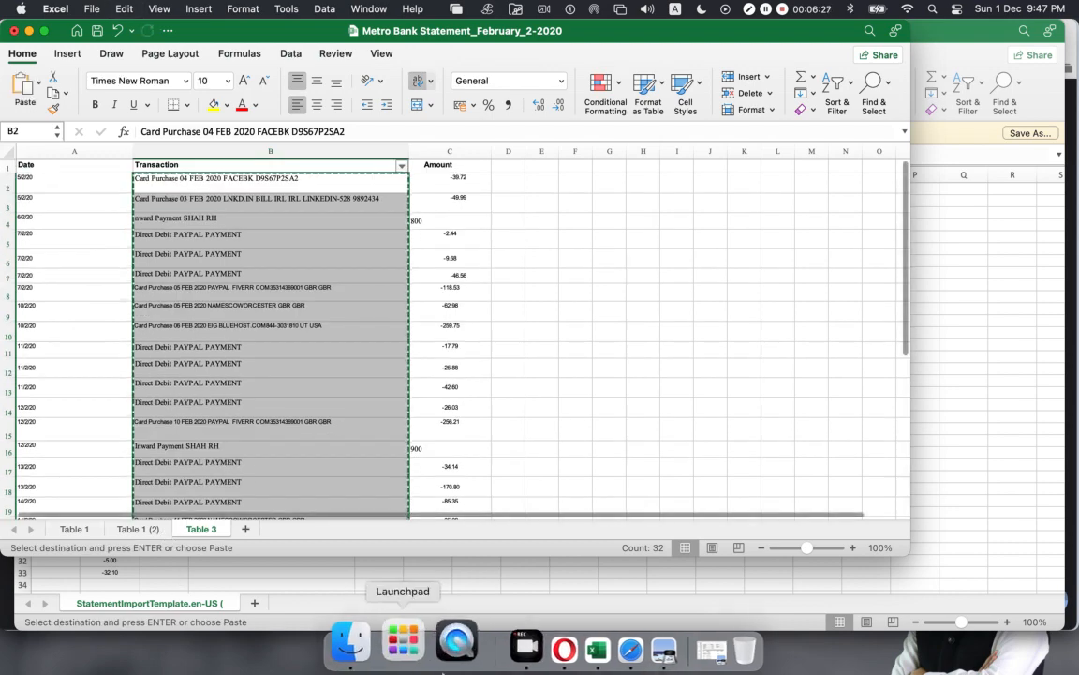
{"action": "left_click", "coordinate": [443, 587]}
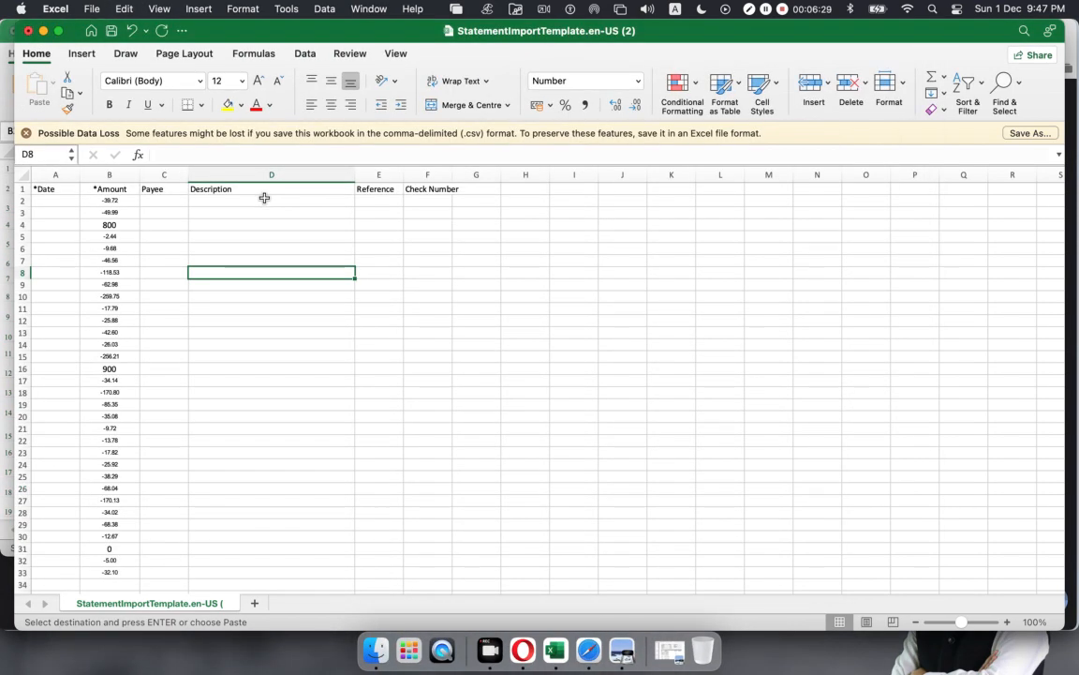
{"action": "left_click", "coordinate": [259, 201]}
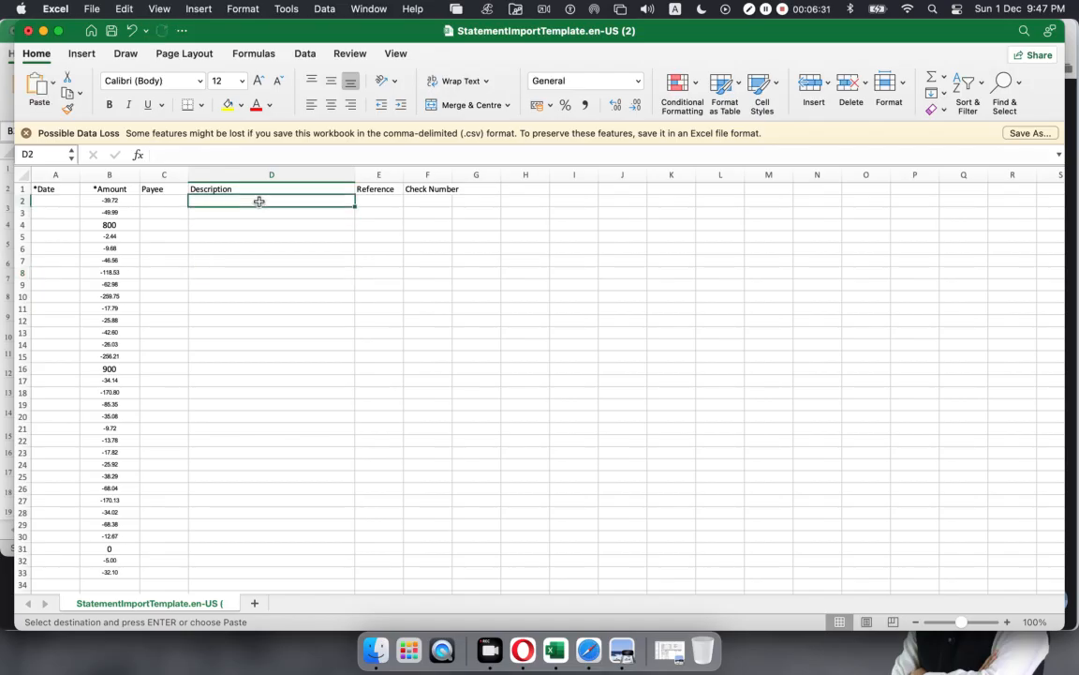
{"action": "key", "text": "super+v"}
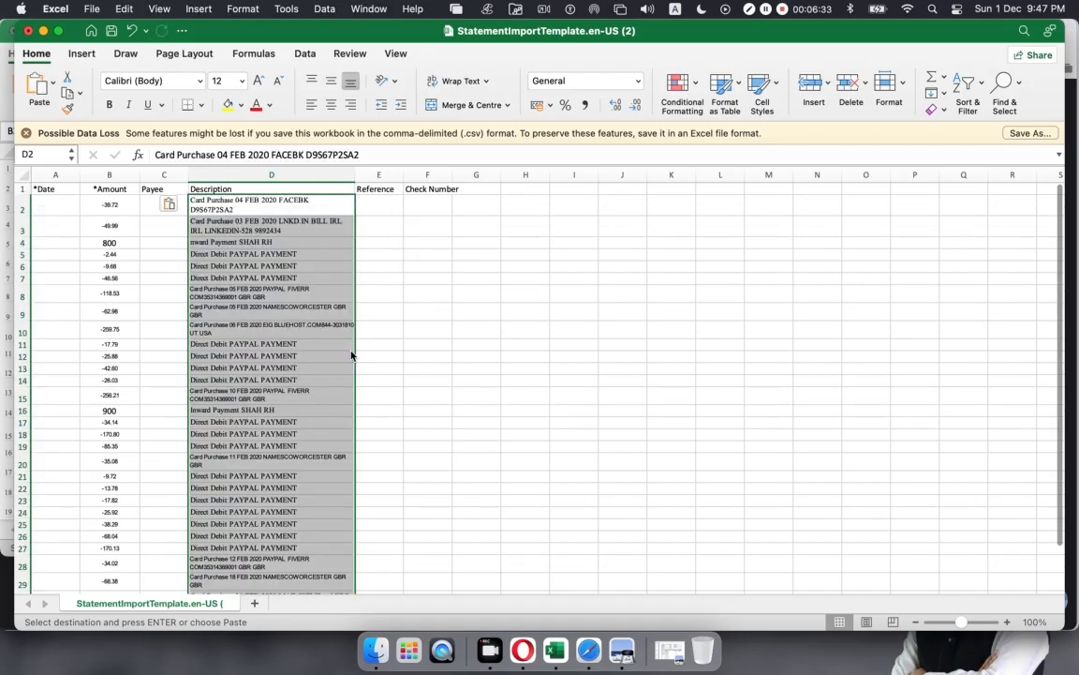
{"action": "left_click", "coordinate": [400, 357]}
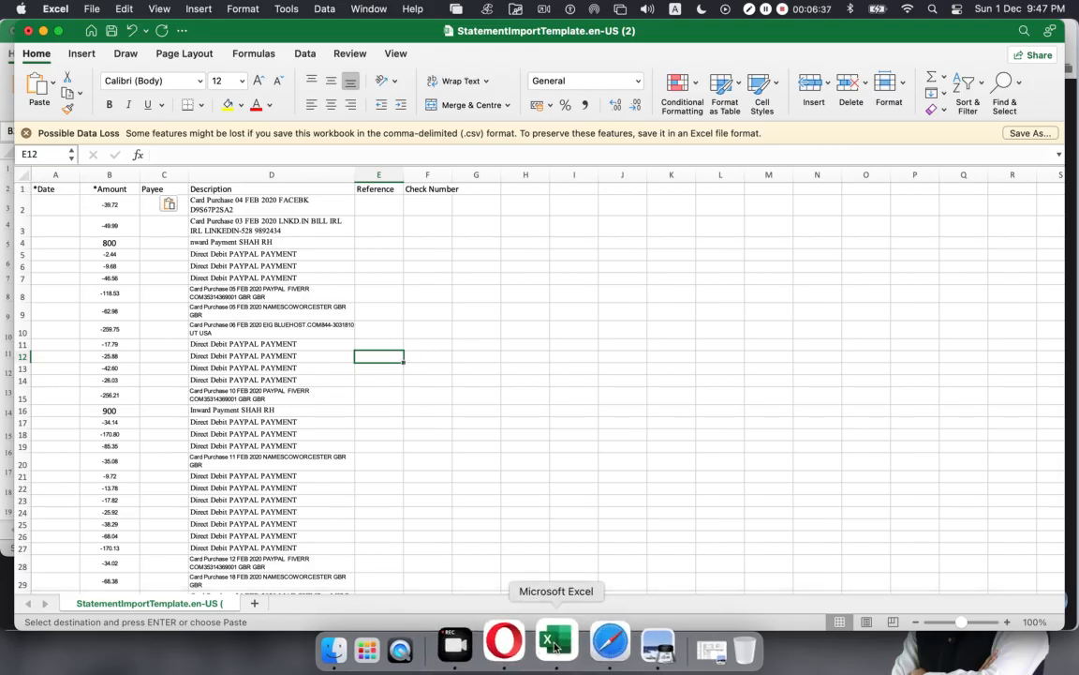
{"action": "left_click", "coordinate": [3, 530]}
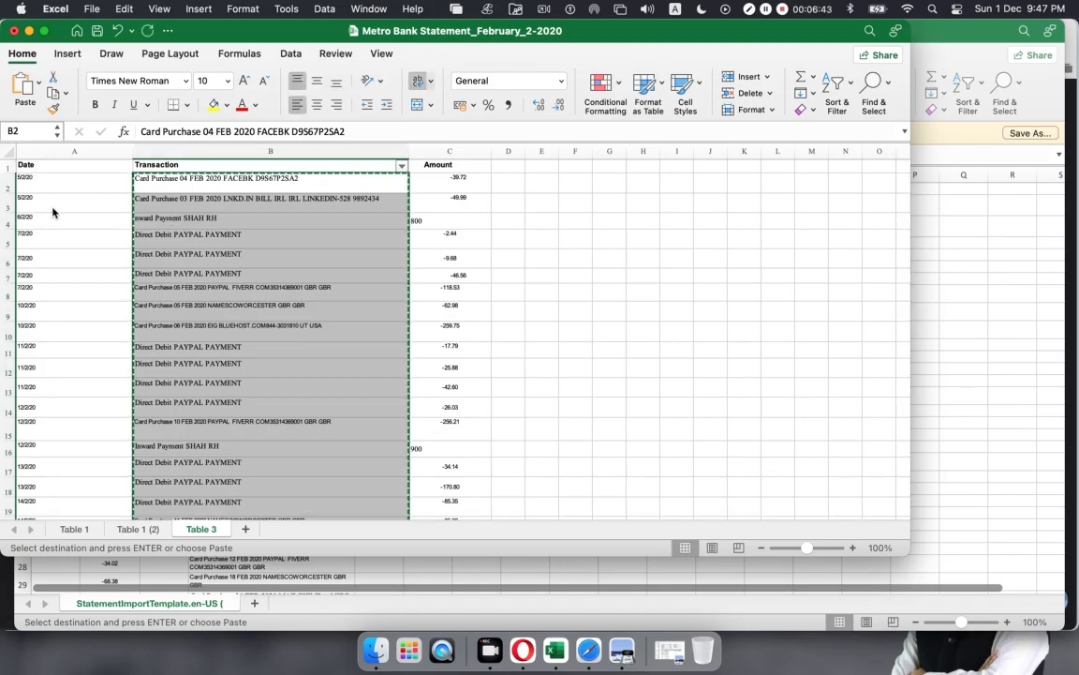
Step: Copy the statement dates into the template's *Date column starting at A2
{"action": "key", "text": "Left"}
{"action": "scroll", "coordinate": [81, 265], "scroll_direction": "down", "scroll_amount": 10}
{"action": "scroll", "coordinate": [81, 265], "scroll_direction": "up", "scroll_amount": 10}
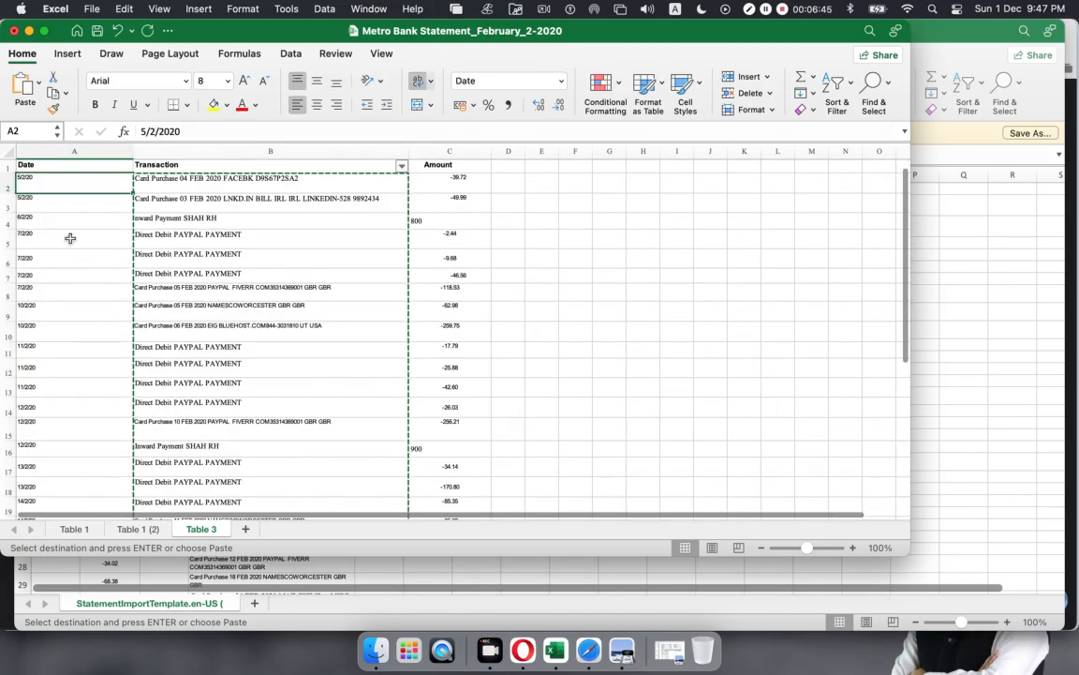
{"action": "left_click_drag", "start_coordinate": [46, 180], "coordinate": [73, 453]}
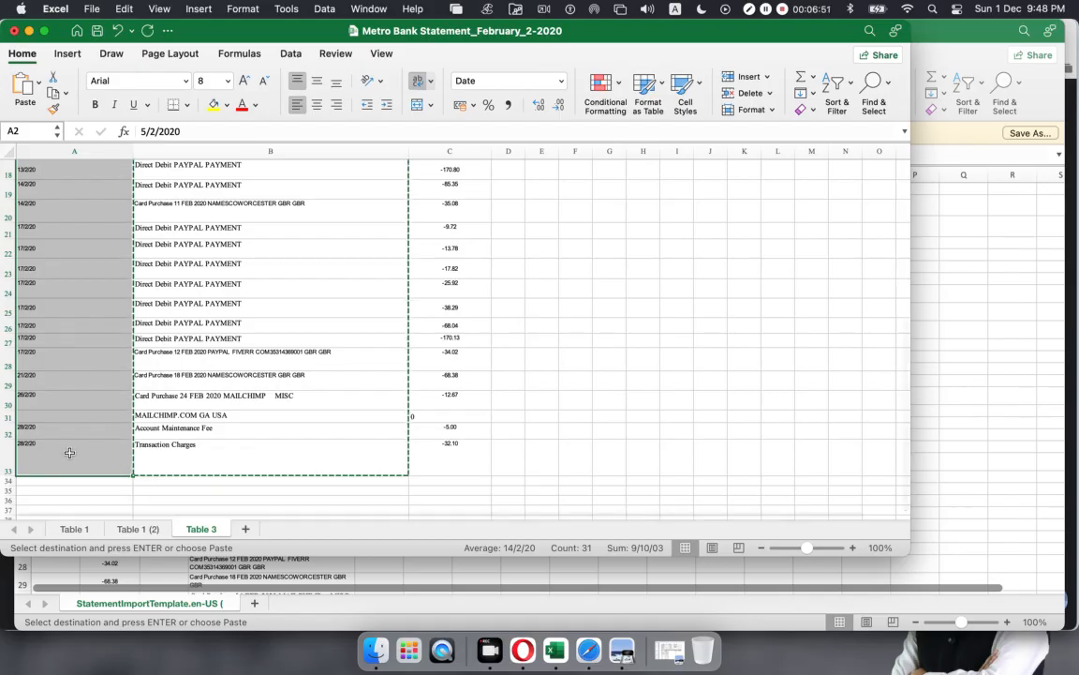
{"action": "scroll", "coordinate": [73, 451], "scroll_direction": "up", "scroll_amount": 10}
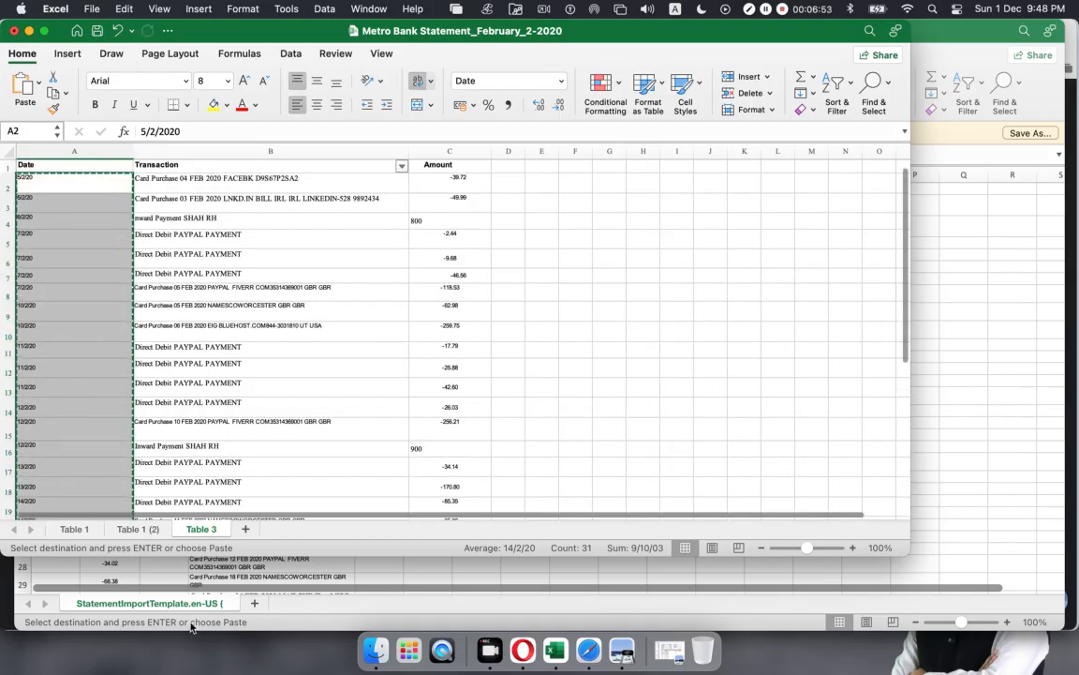
{"action": "left_click", "coordinate": [371, 576]}
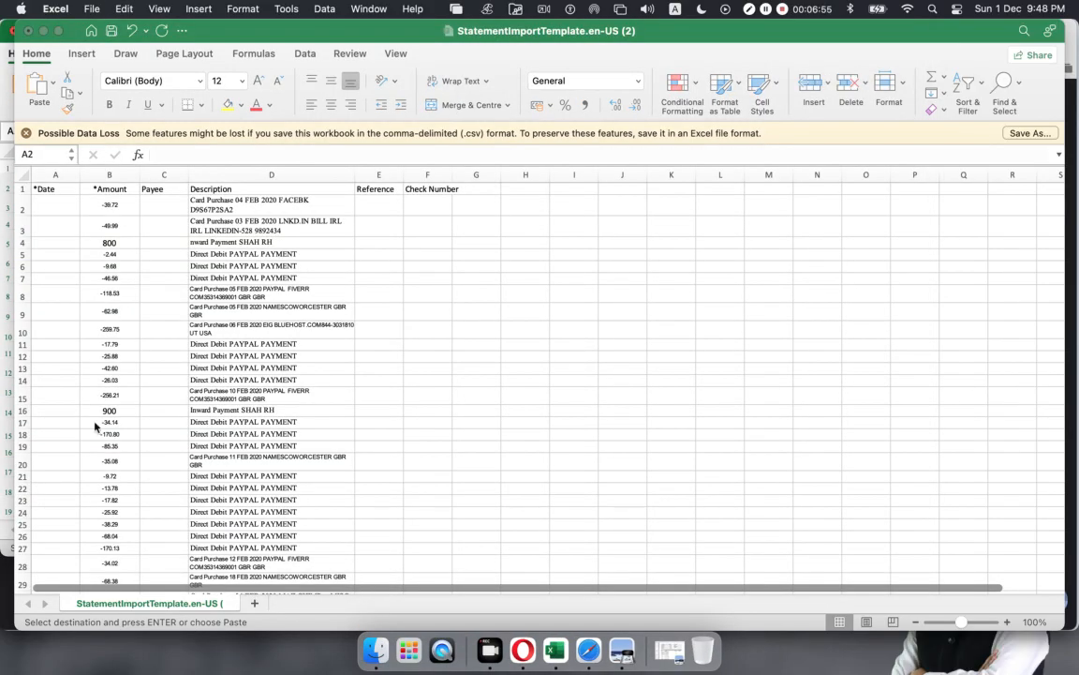
{"action": "left_click", "coordinate": [54, 207]}
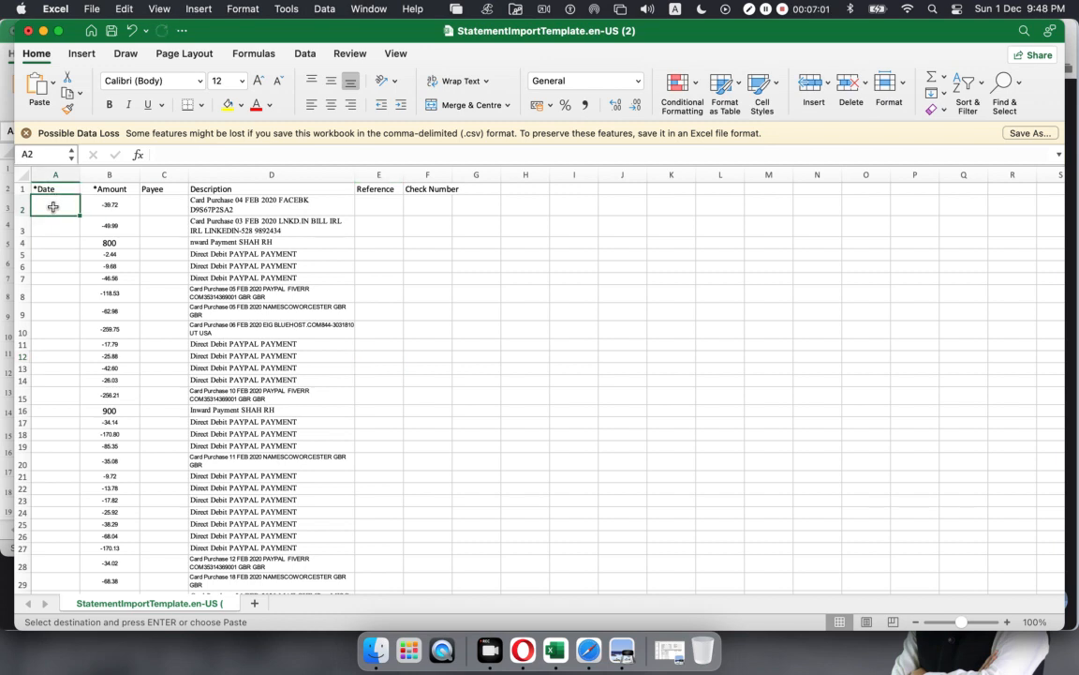
{"action": "key", "text": "super+v"}
{"action": "left_click", "coordinate": [362, 251]}
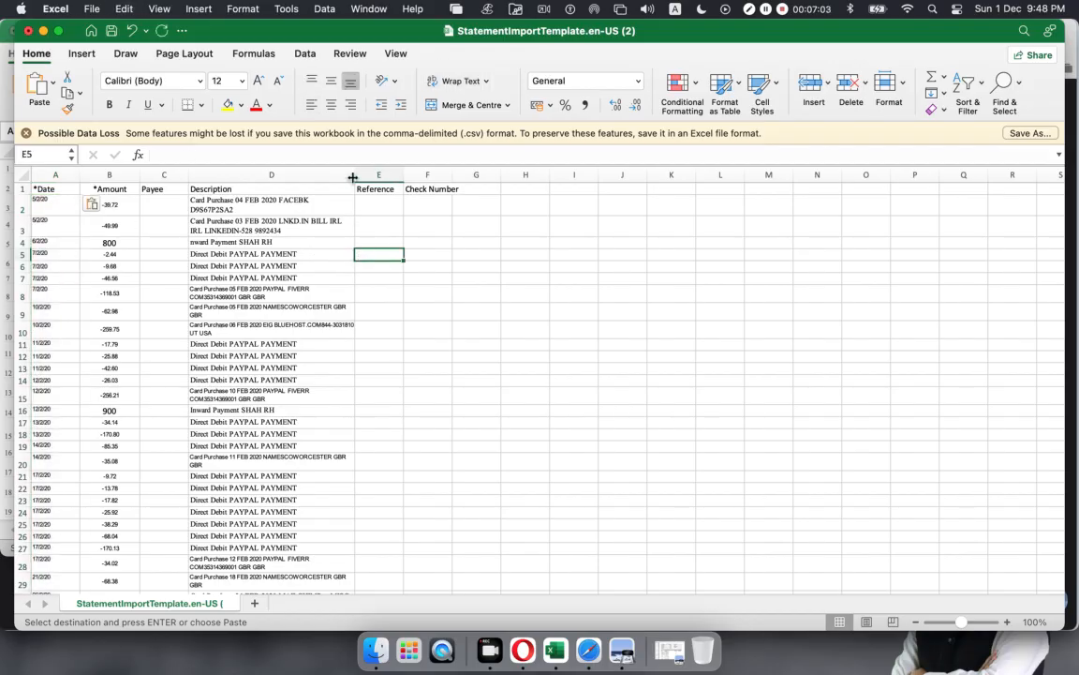
Step: Widen the Description column to 77.00 so each transaction fits on one line
{"action": "left_click_drag", "start_coordinate": [353, 178], "coordinate": [538, 177]}
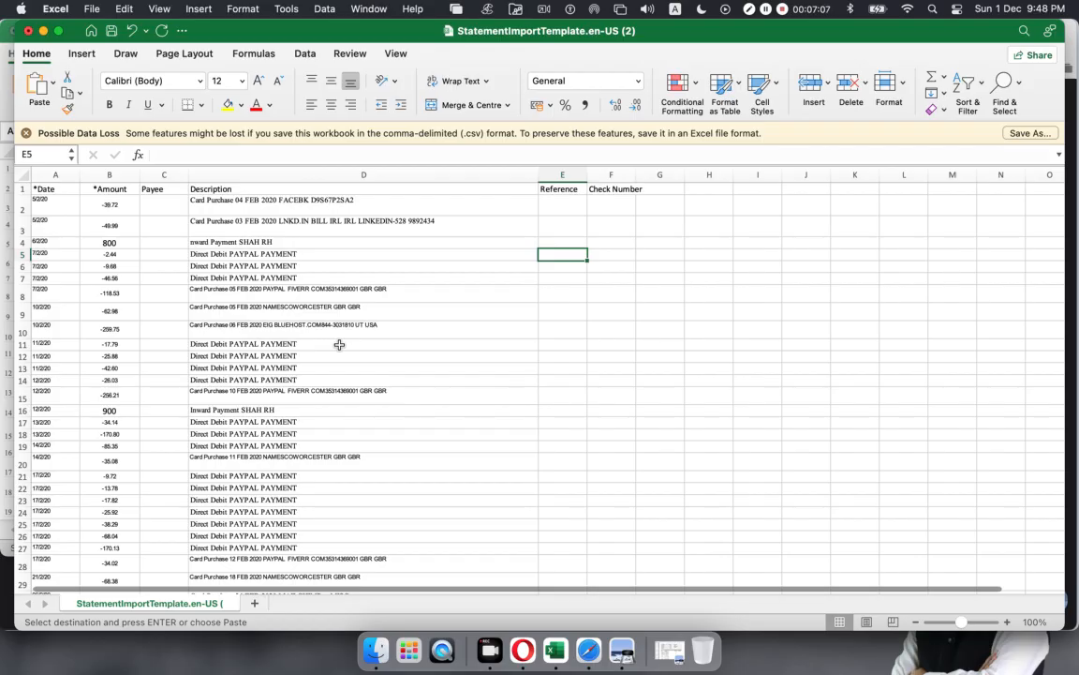
{"action": "left_click", "coordinate": [554, 175]}
{"action": "left_click", "coordinate": [611, 175]}
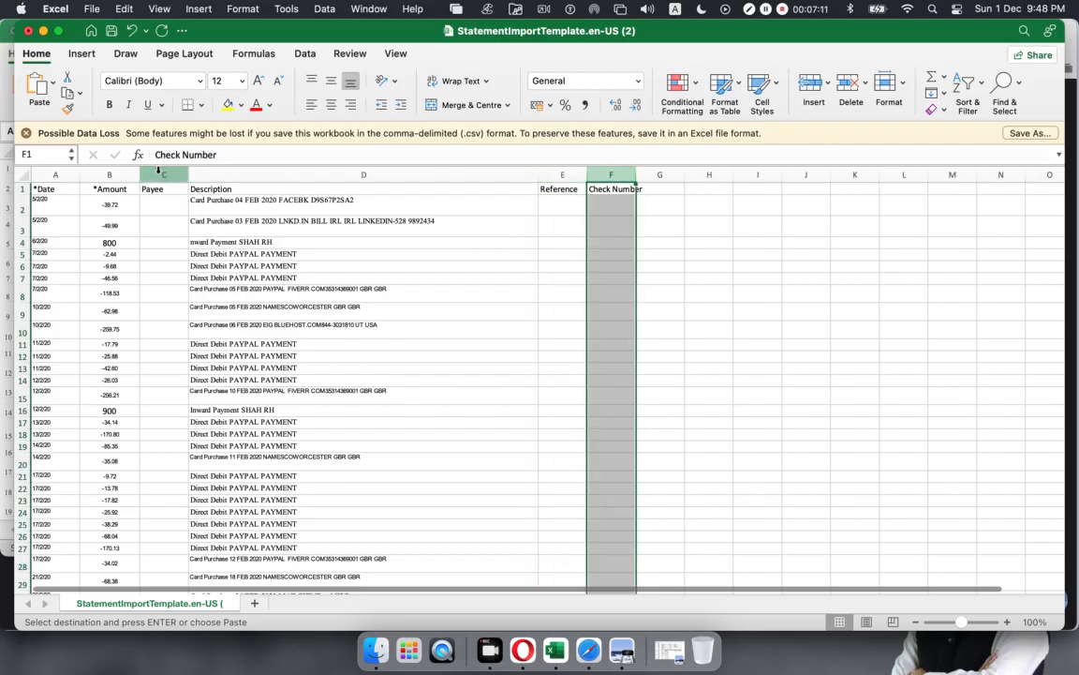
{"action": "left_click", "coordinate": [159, 174]}
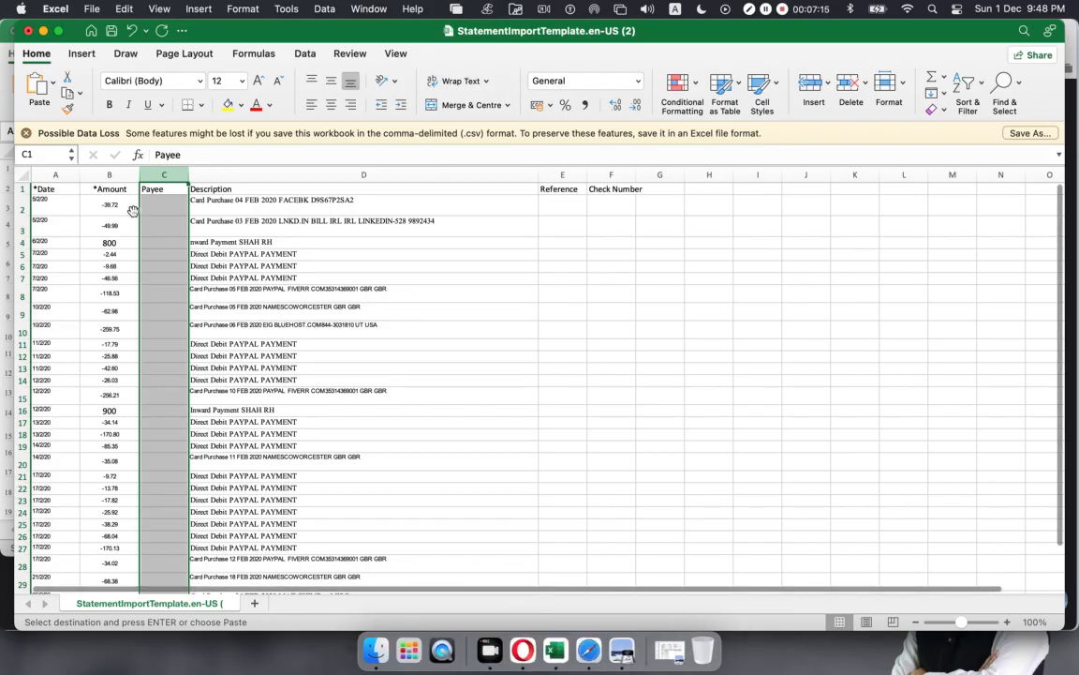
Step: Look up the PAYPAL FIVERR card purchase in the statement, then close the statement workbook
{"action": "left_click", "coordinate": [43, 31]}
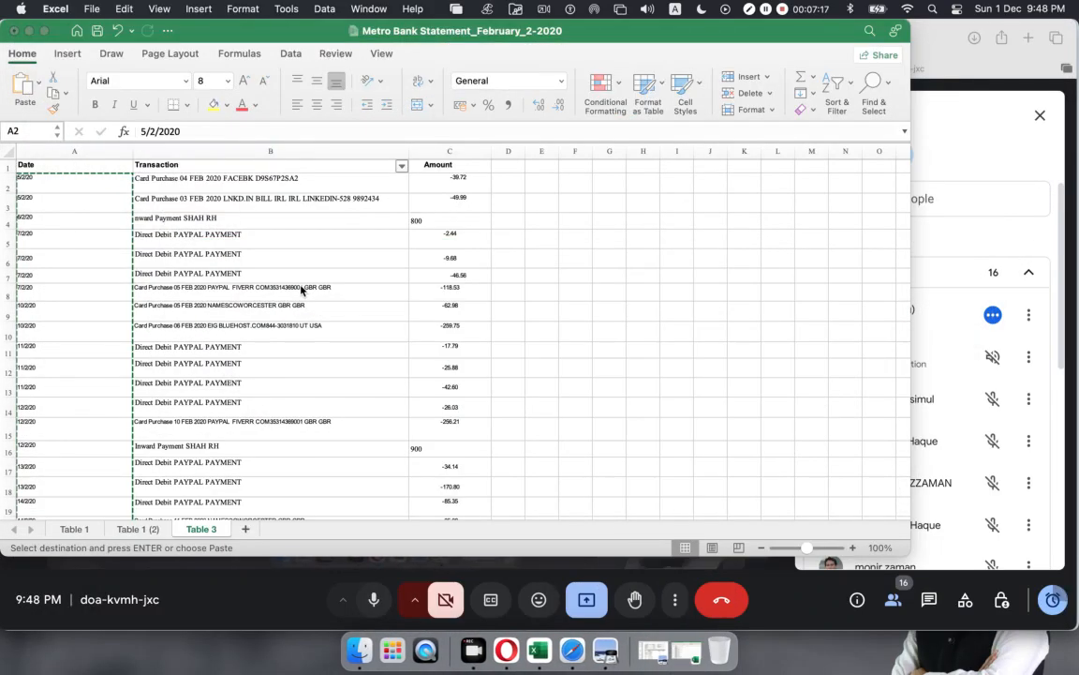
{"action": "left_click", "coordinate": [301, 290]}
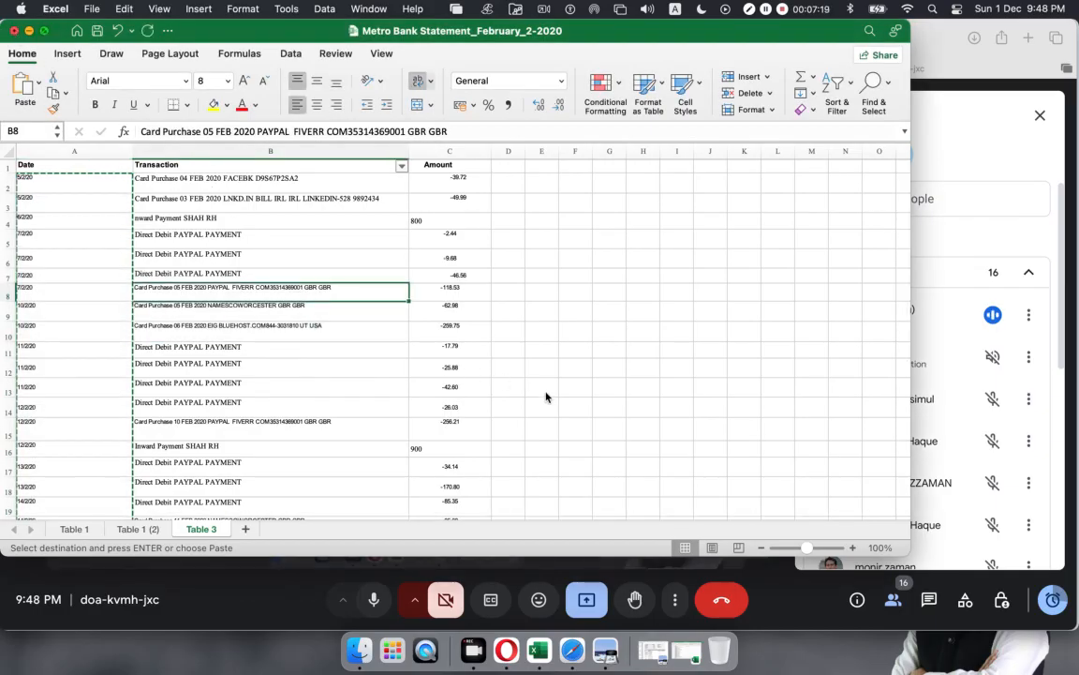
{"action": "left_click", "coordinate": [13, 32]}
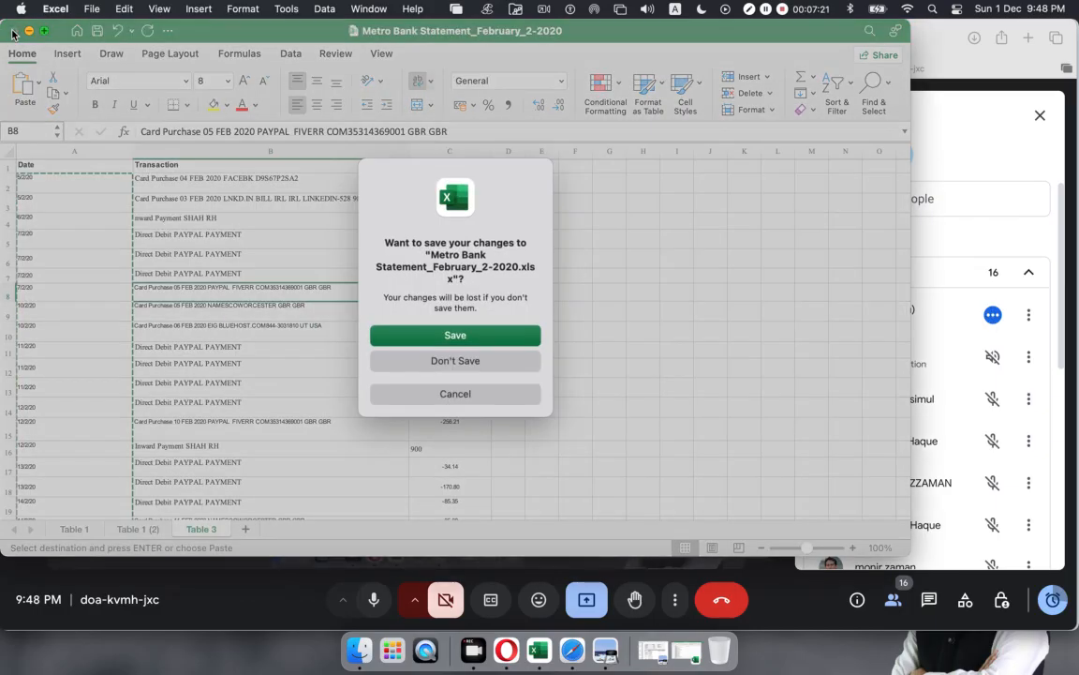
{"action": "left_click", "coordinate": [397, 335]}
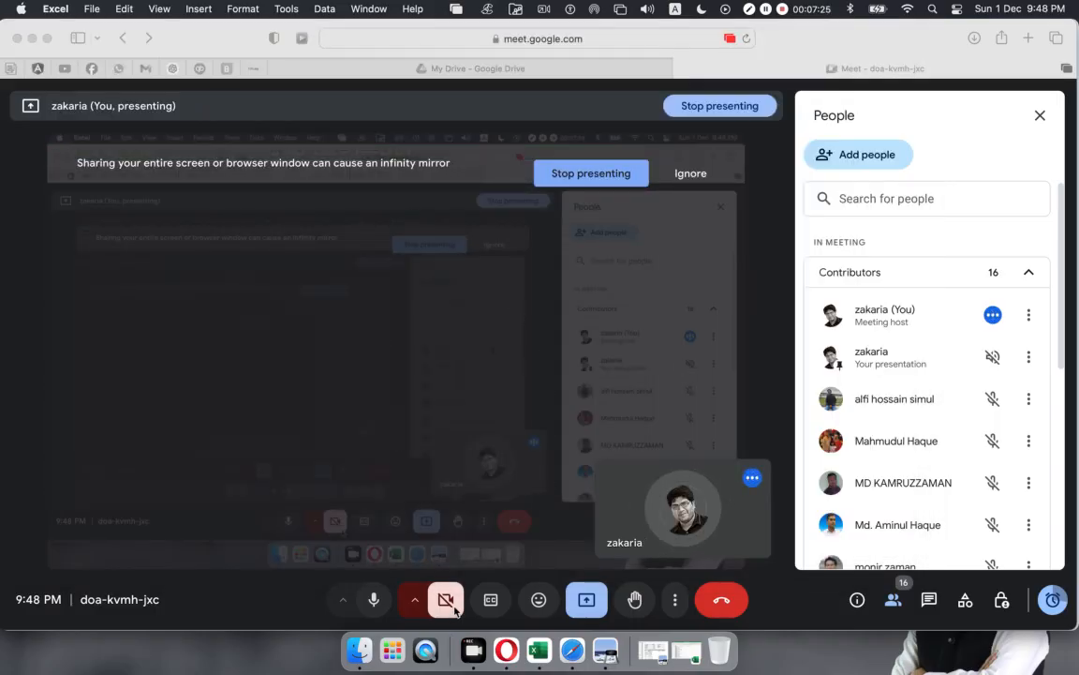
{"action": "left_click", "coordinate": [535, 658]}
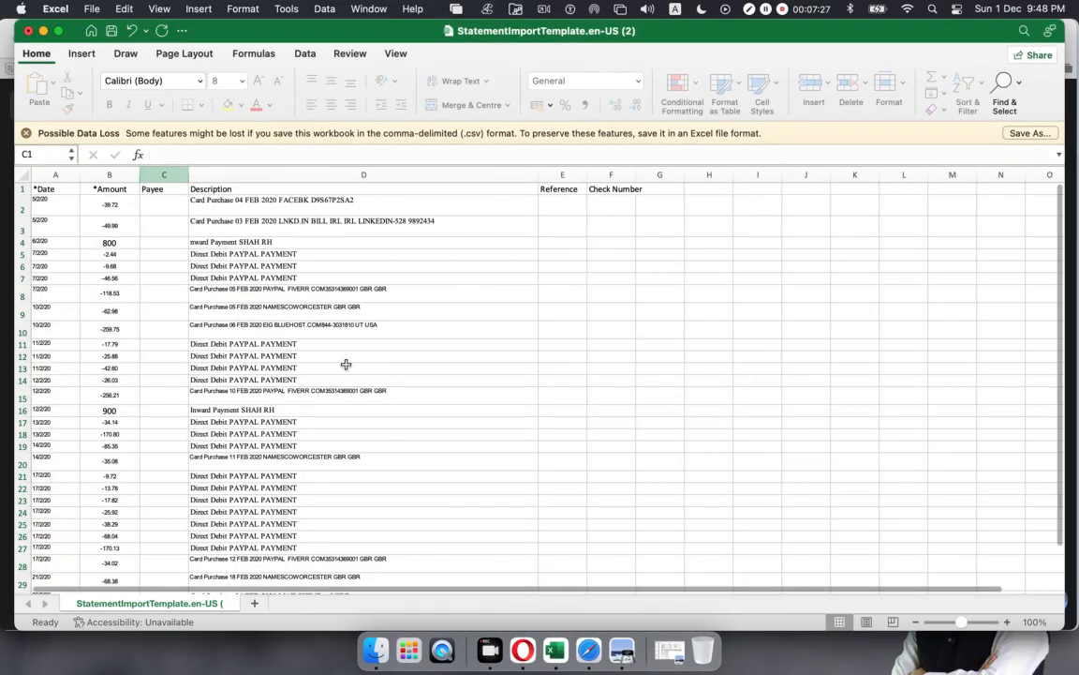
Step: Widen the template's Payee column to 37.83
{"action": "left_click", "coordinate": [300, 292]}
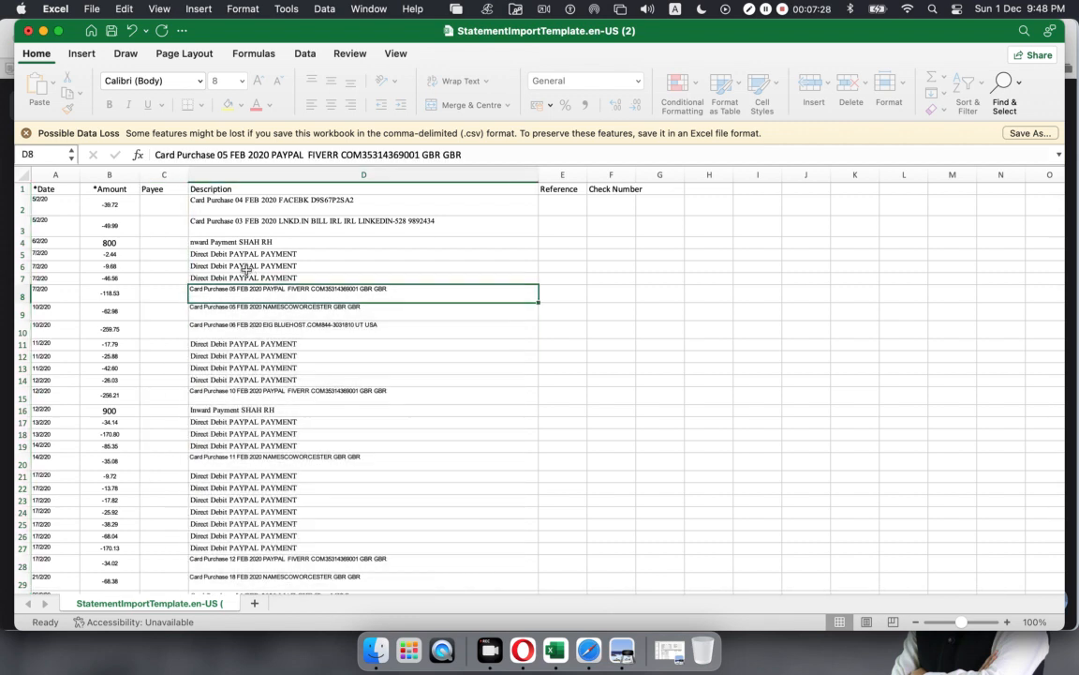
{"action": "left_click", "coordinate": [153, 189]}
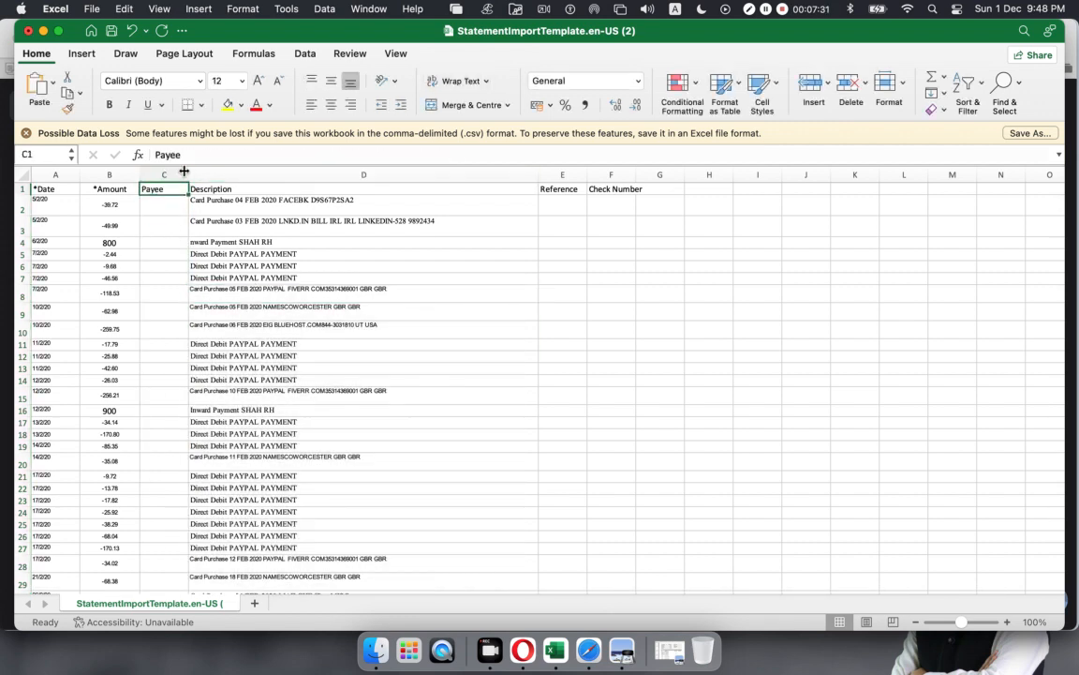
{"action": "left_click_drag", "start_coordinate": [188, 172], "coordinate": [314, 172]}
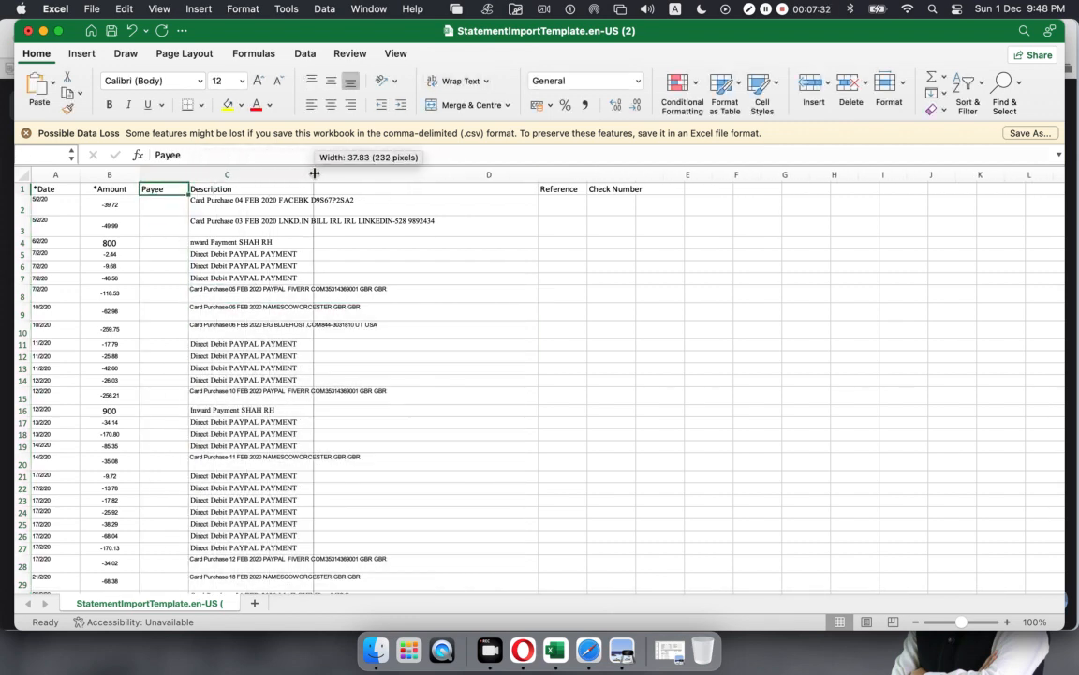
{"action": "left_click", "coordinate": [506, 330]}
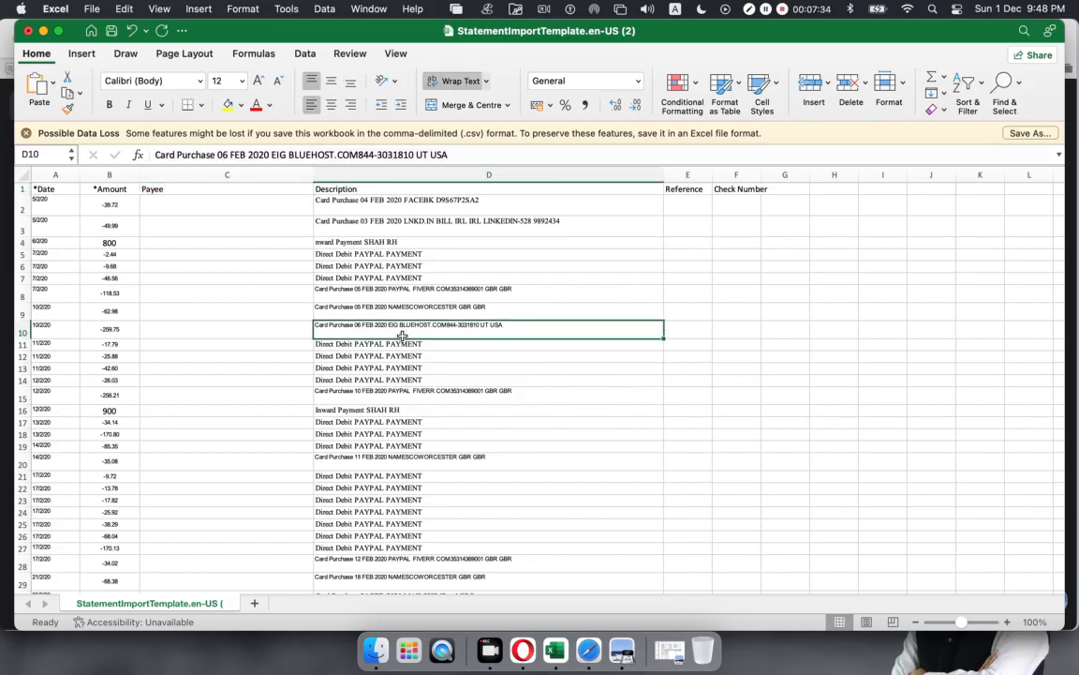
{"action": "left_click", "coordinate": [242, 200]}
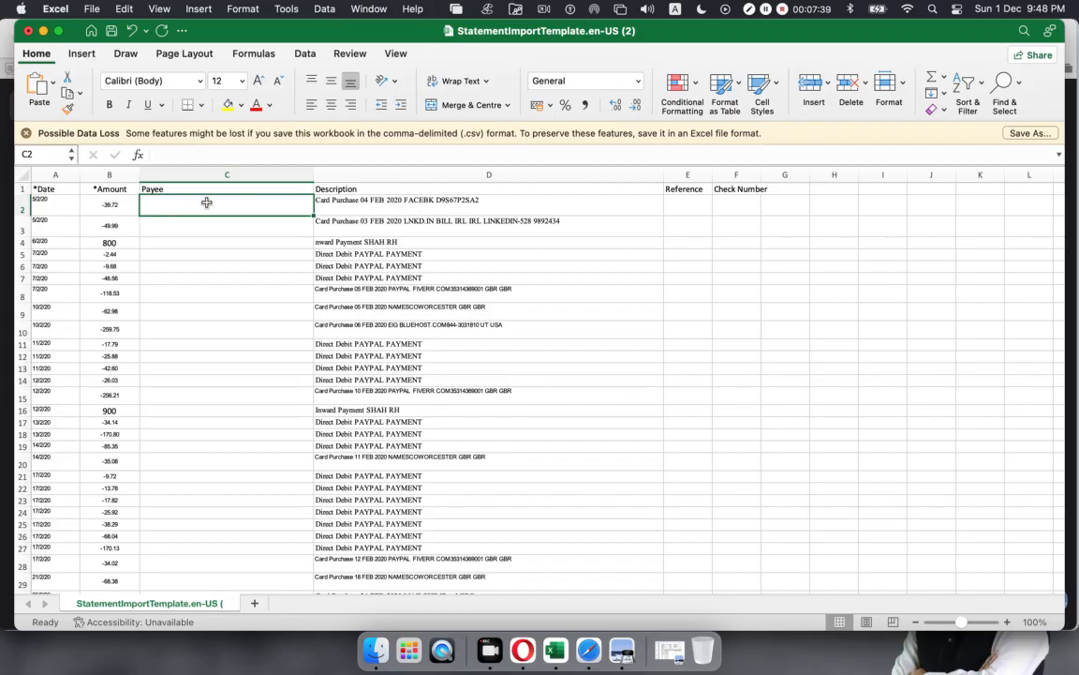
Step: Enter Facebook and Linkedin as the payees in C2 and C3
{"action": "type", "text": "Fac"}
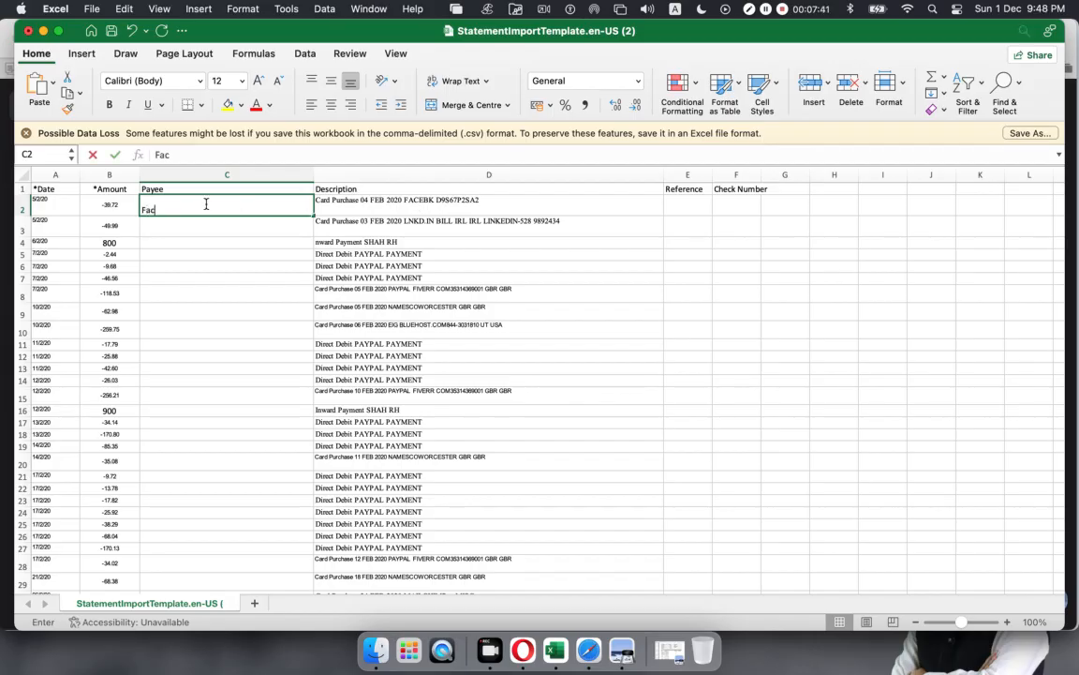
{"action": "type", "text": "ebook"}
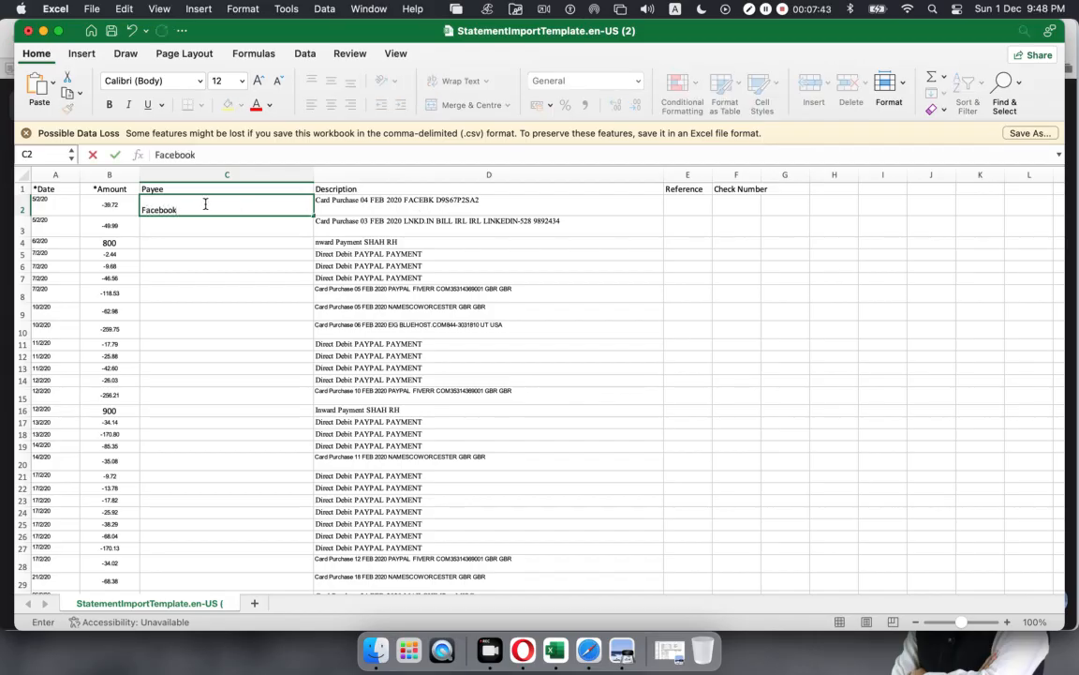
{"action": "left_click", "coordinate": [374, 228]}
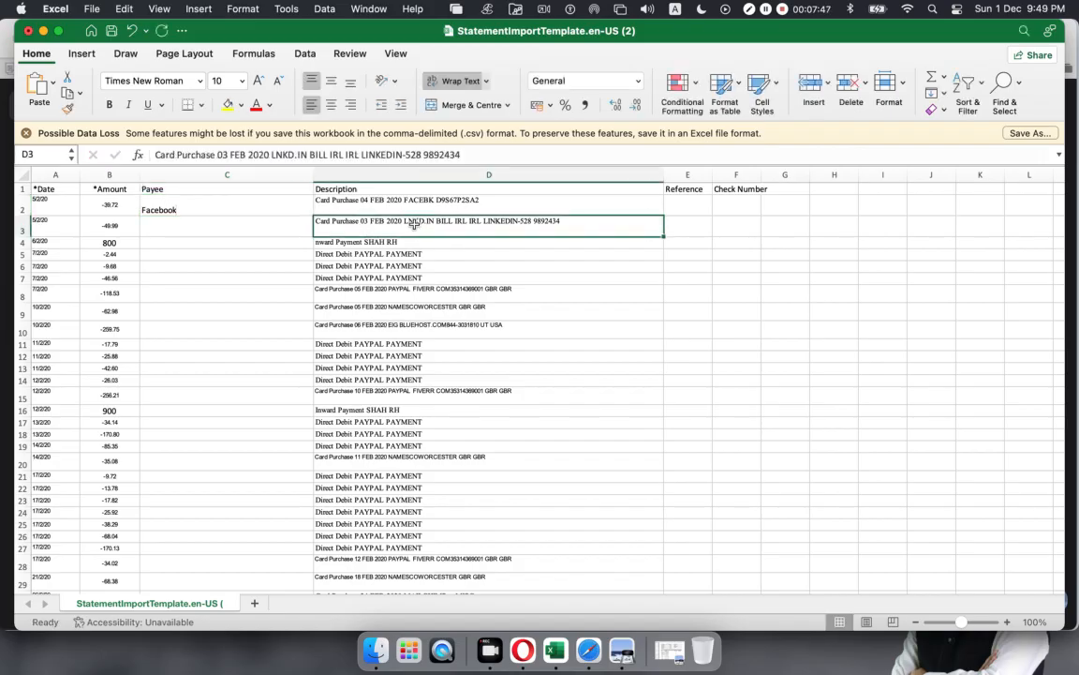
{"action": "left_click", "coordinate": [167, 223]}
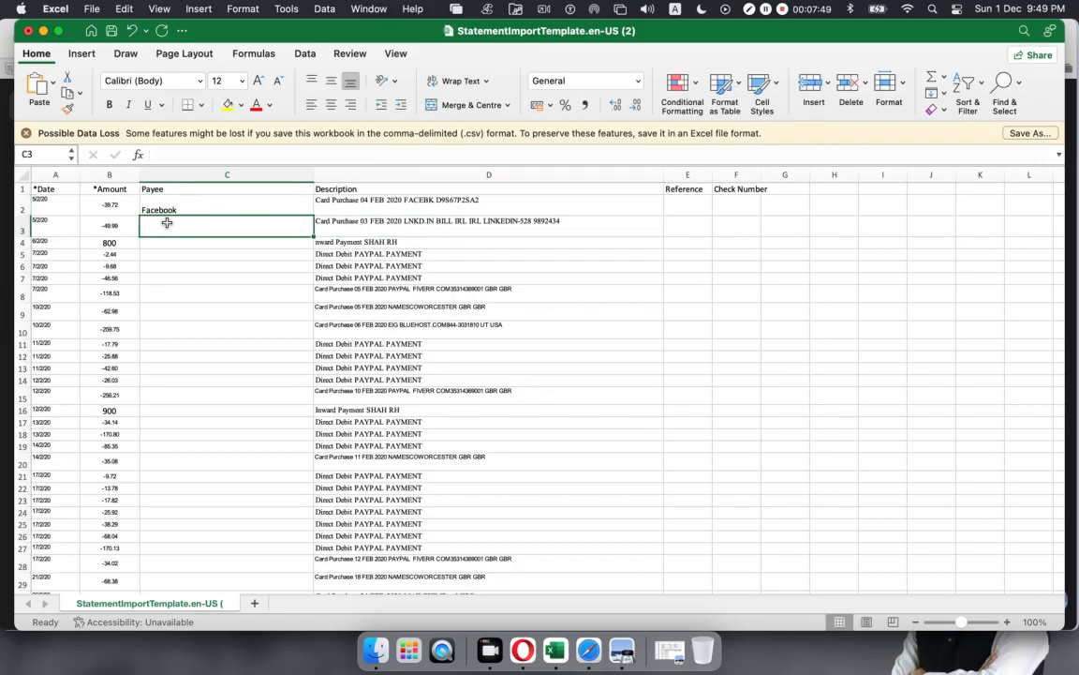
{"action": "type", "text": "Kink"}
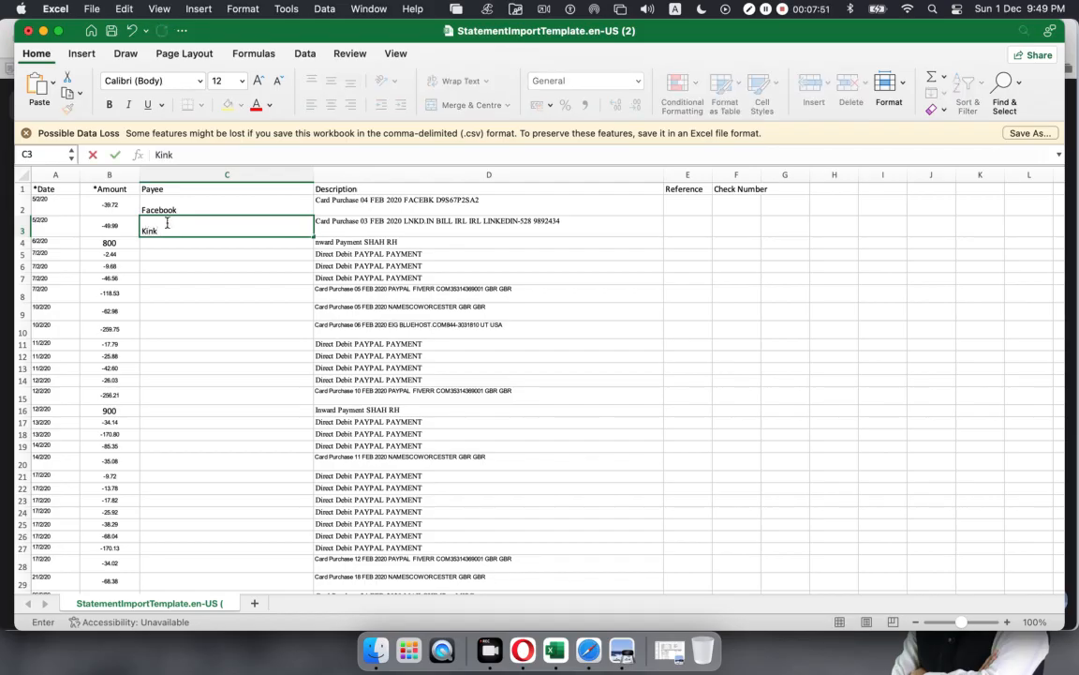
{"action": "key", "text": "BackSpace"}
{"action": "key", "text": "BackSpace"}
{"action": "left_click", "coordinate": [424, 243]}
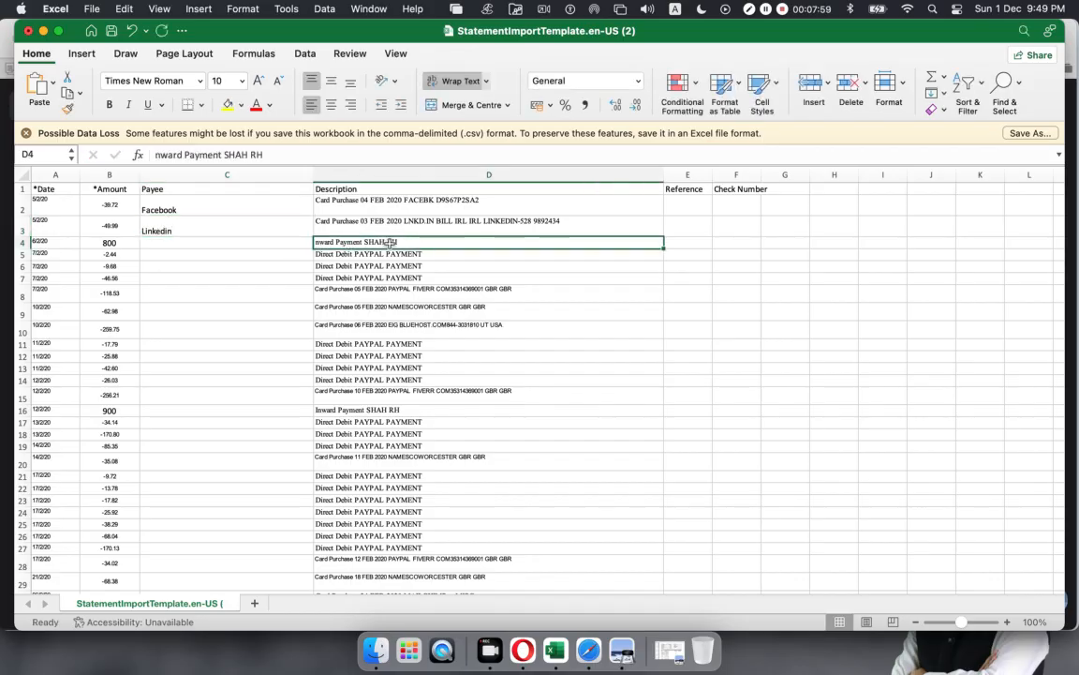
Step: Fix the misspelled 'Inward' in D4 and enter the sender's surname as the C4 payee
{"action": "double_click", "coordinate": [318, 244]}
{"action": "type", "text": "I"}
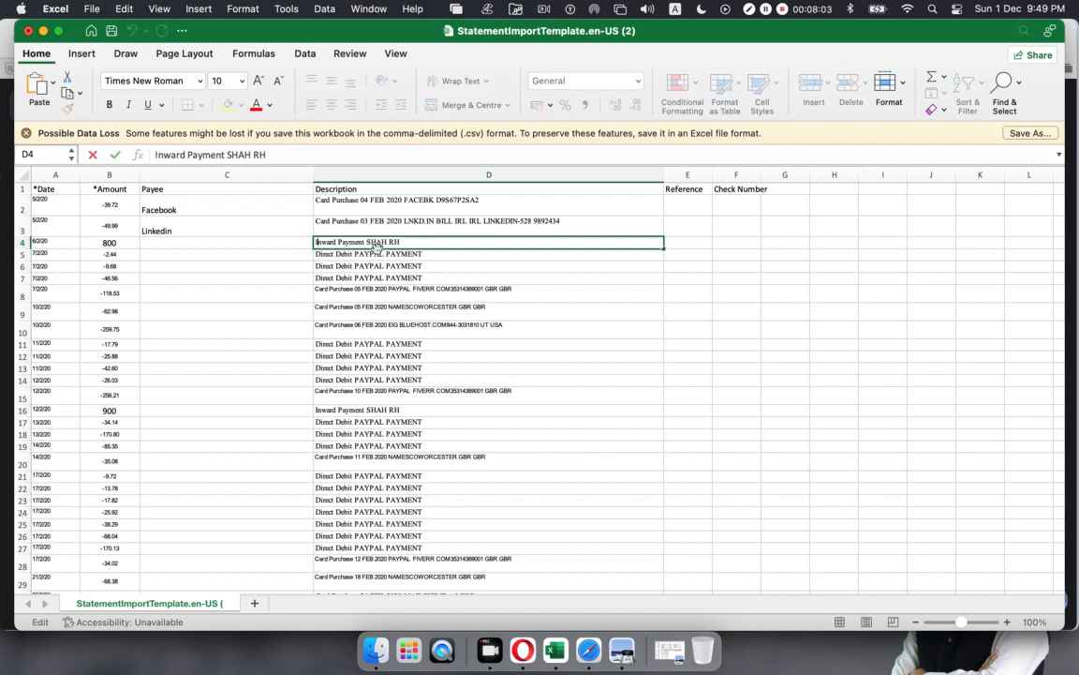
{"action": "left_click", "coordinate": [205, 244]}
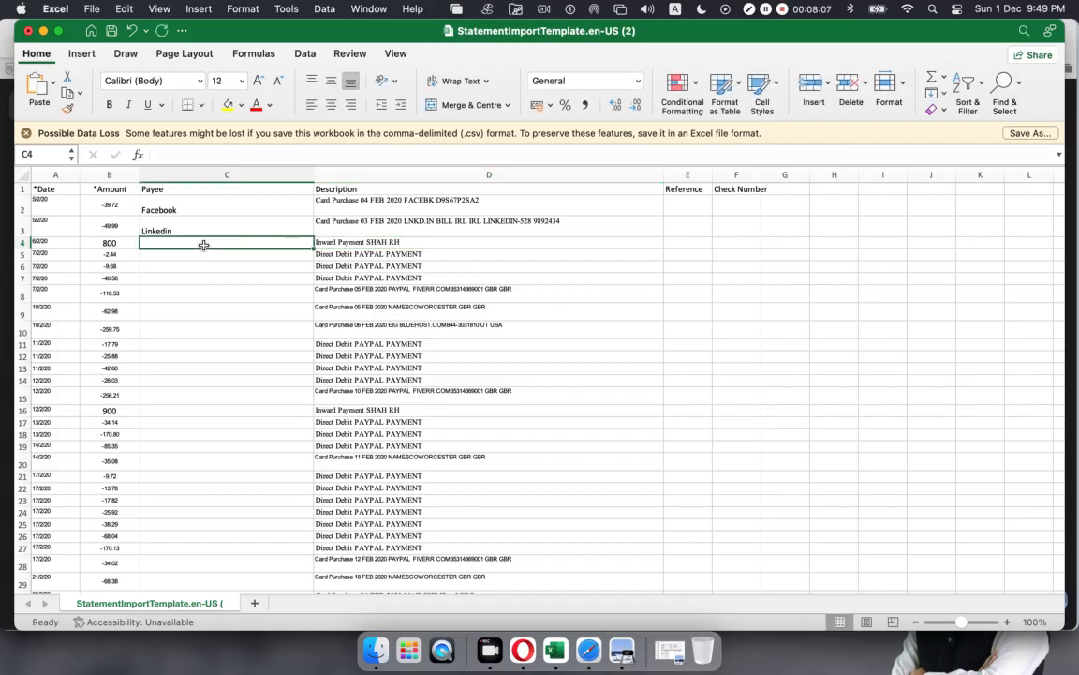
{"action": "type", "text": "Shah"}
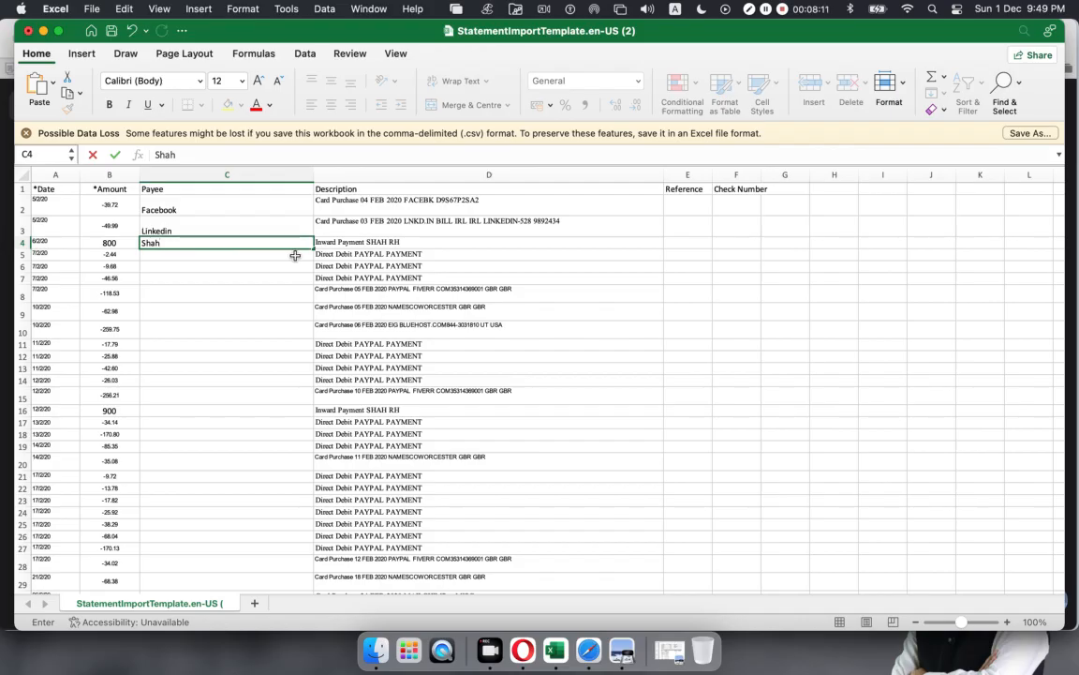
{"action": "left_click", "coordinate": [329, 254]}
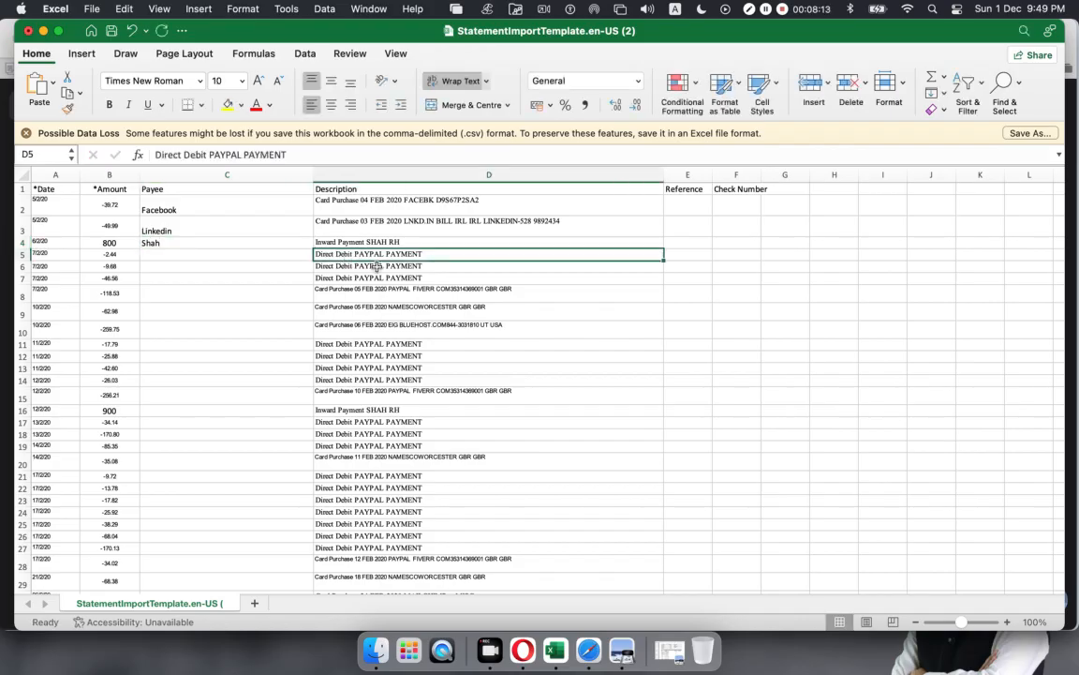
Step: Review the PAYPAL direct-debit descriptions in D5:D8 and leave their payees blank
{"action": "left_click", "coordinate": [376, 267]}
{"action": "left_click_drag", "start_coordinate": [354, 254], "coordinate": [353, 278]}
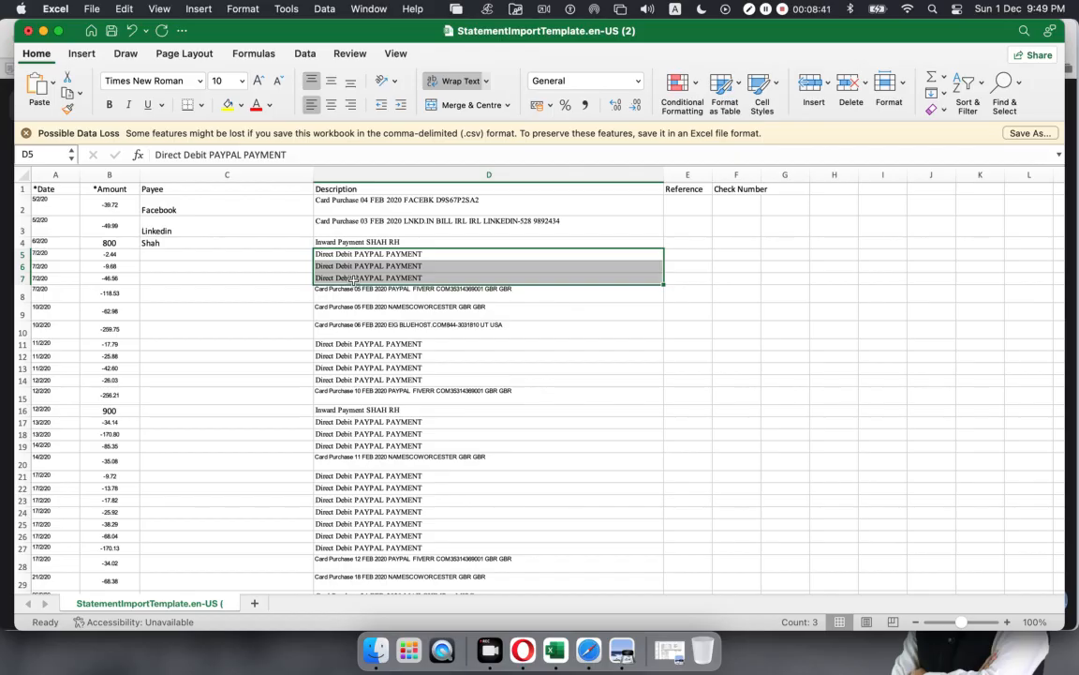
{"action": "key", "text": "Down"}
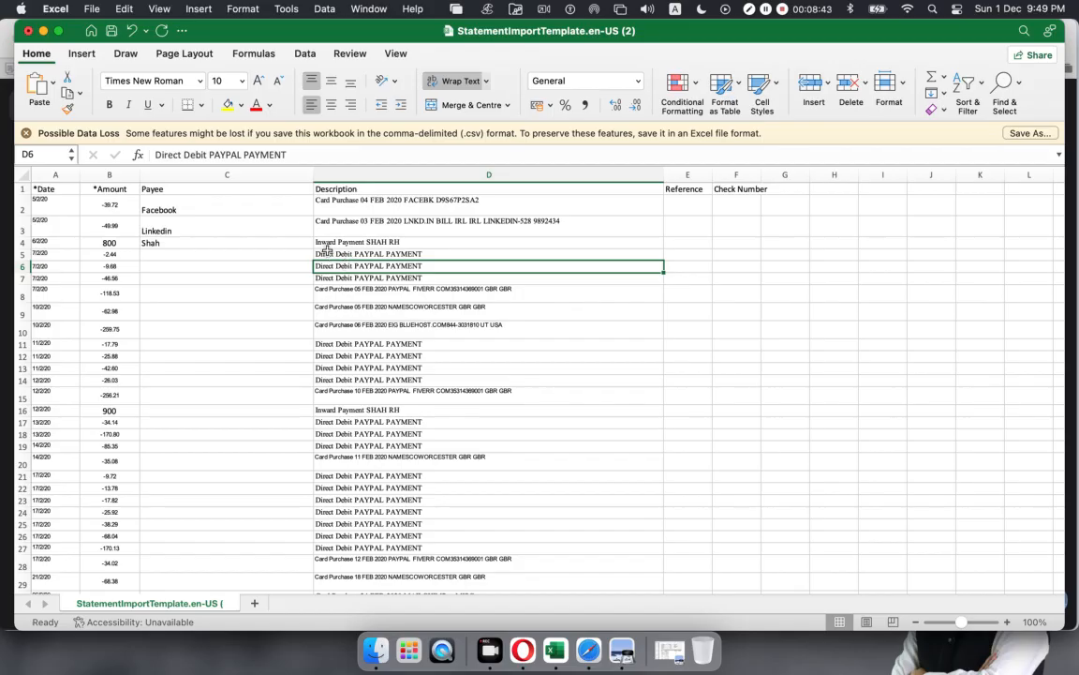
{"action": "left_click", "coordinate": [327, 249]}
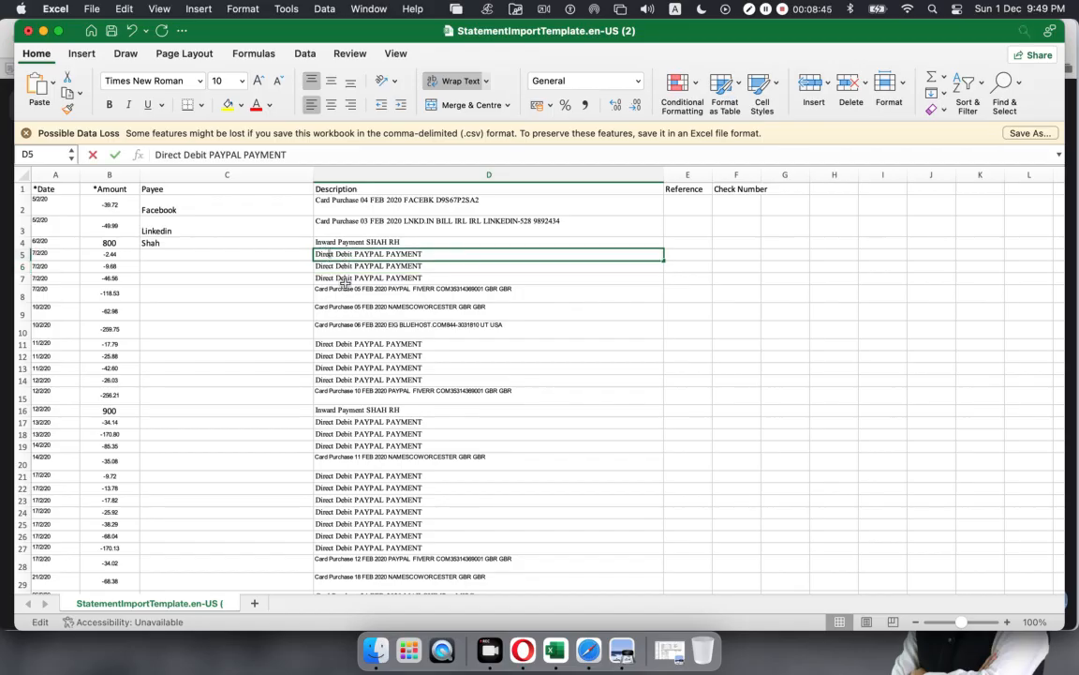
{"action": "left_click", "coordinate": [344, 280]}
{"action": "left_click", "coordinate": [341, 253]}
{"action": "left_click_drag", "start_coordinate": [341, 253], "coordinate": [332, 289]}
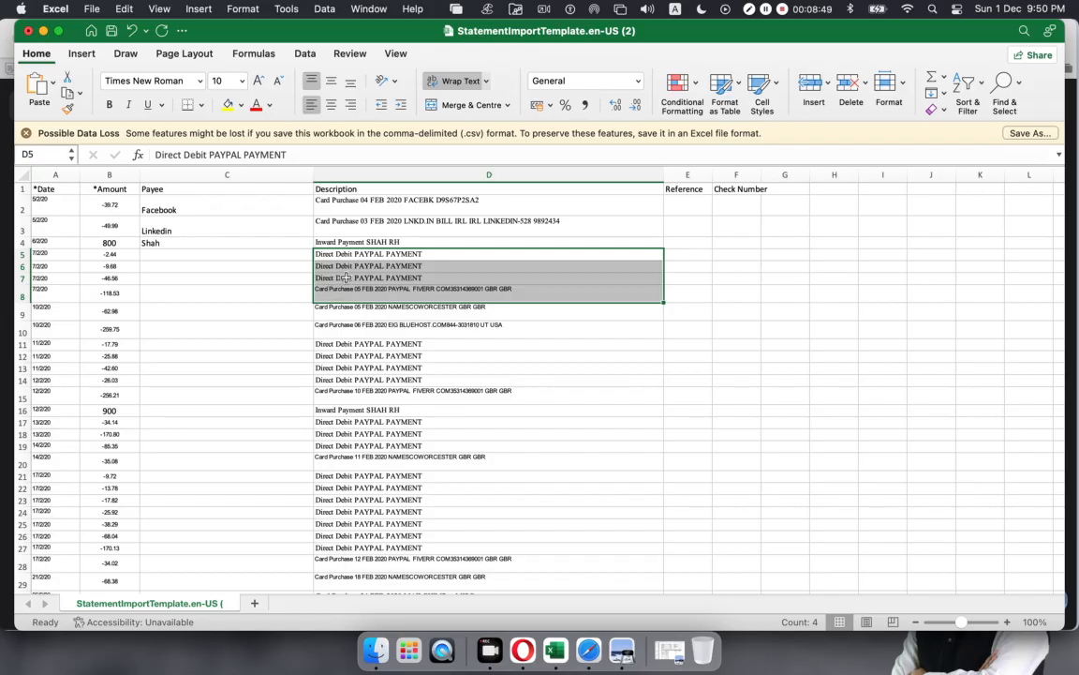
{"action": "left_click", "coordinate": [344, 277]}
{"action": "left_click", "coordinate": [272, 252]}
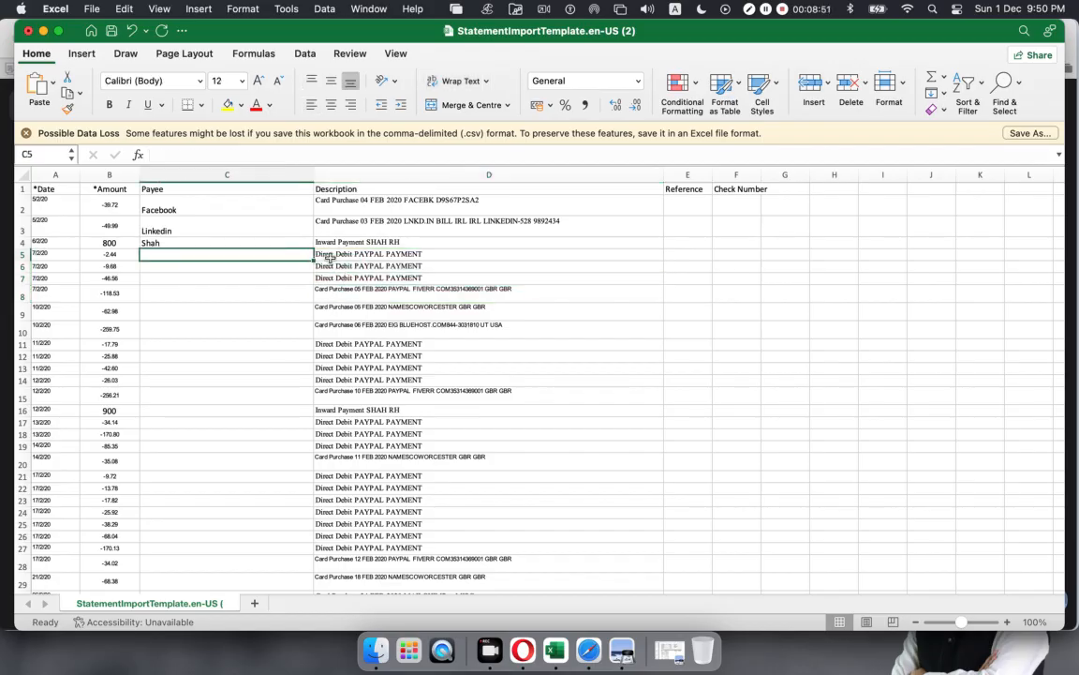
{"action": "left_click", "coordinate": [328, 255]}
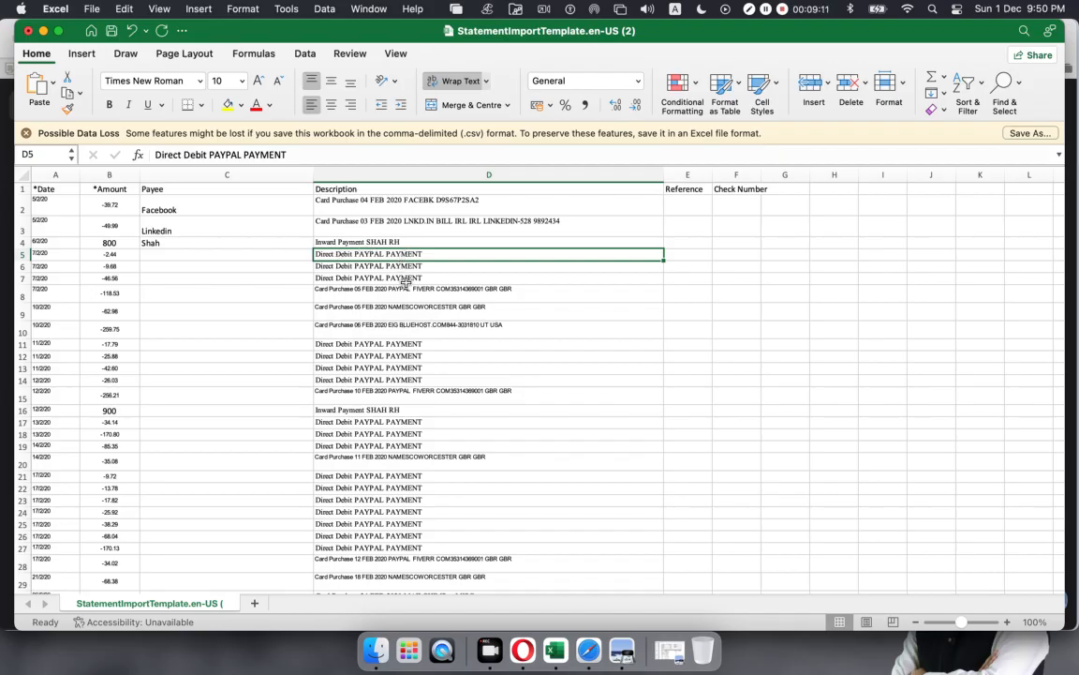
{"action": "left_click", "coordinate": [294, 294]}
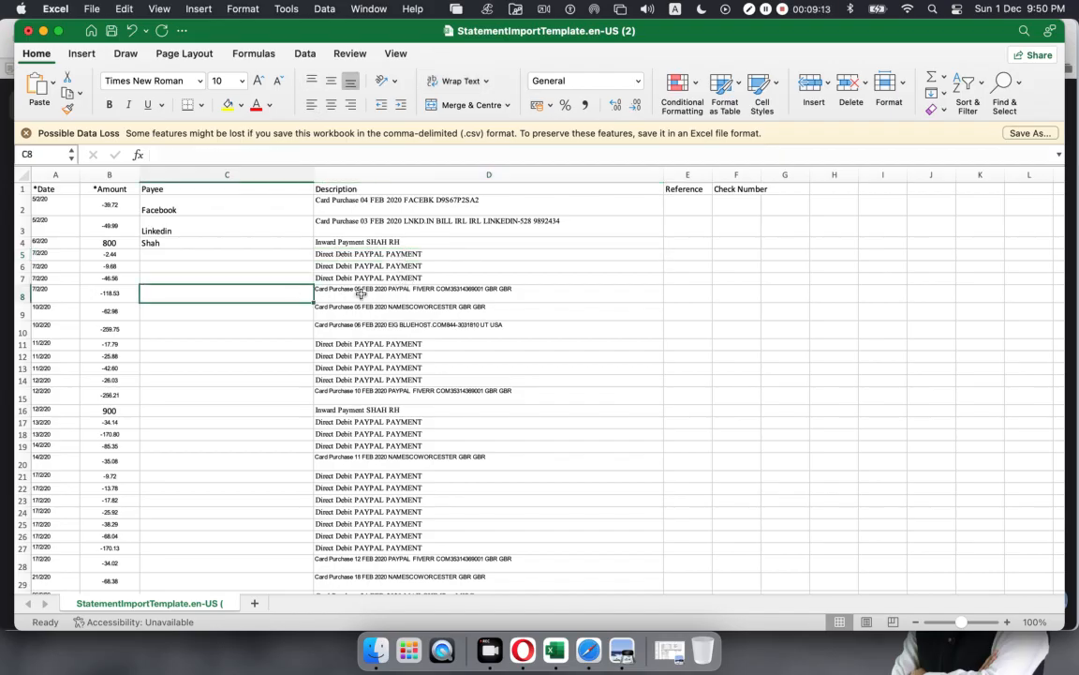
Step: Enter Fiverr in C8, split NAMESCO from WORCESTER in D9, and set C9 to NAMESCO
{"action": "type", "text": "Fi"}
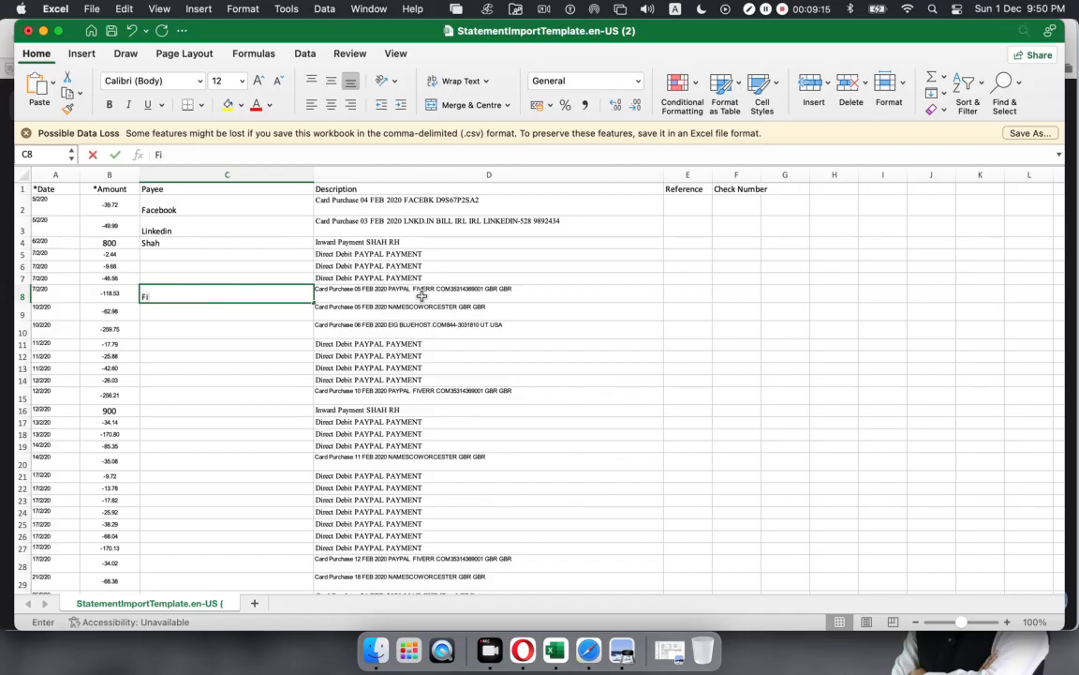
{"action": "type", "text": "verr"}
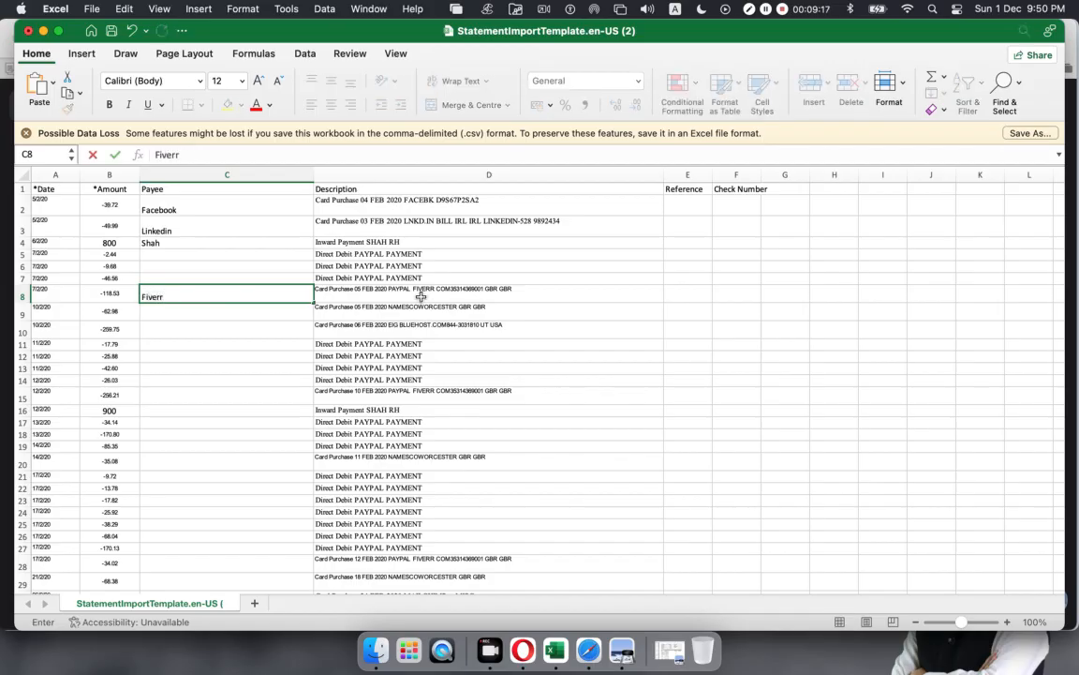
{"action": "left_click", "coordinate": [408, 314]}
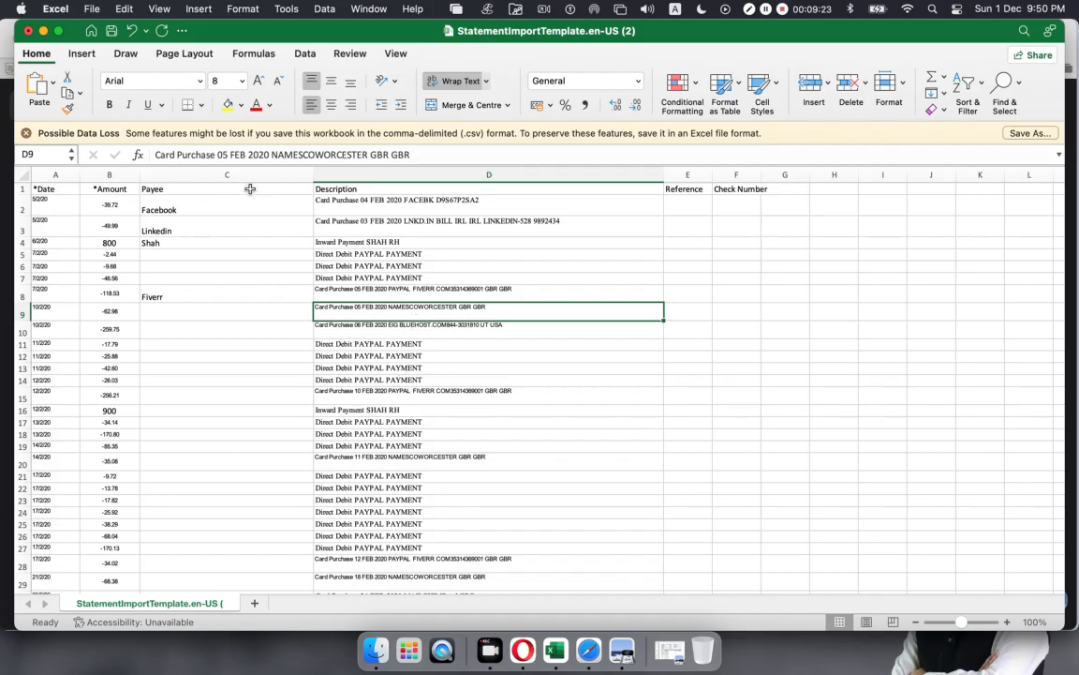
{"action": "left_click", "coordinate": [314, 156]}
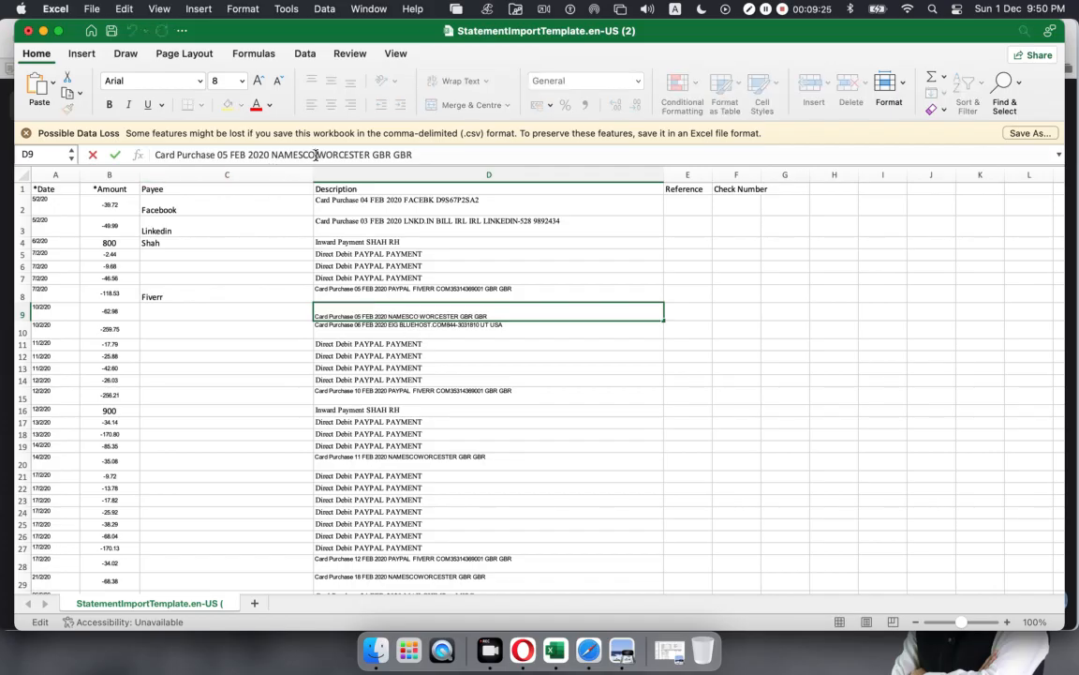
{"action": "left_click_drag", "start_coordinate": [316, 154], "coordinate": [269, 154]}
{"action": "key", "text": "super+c"}
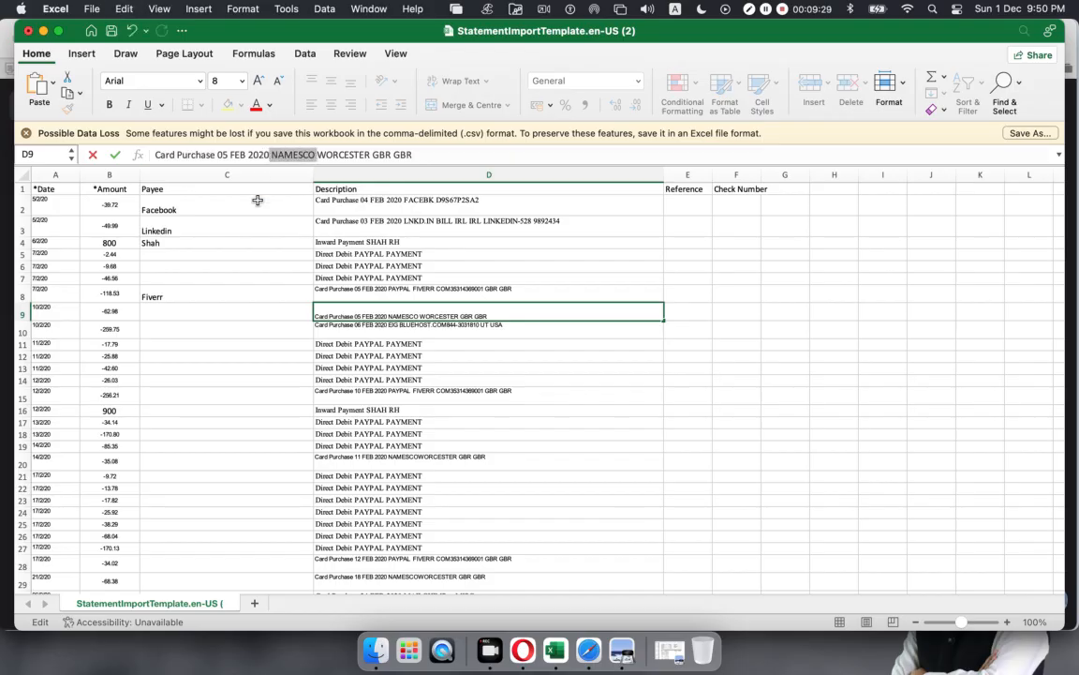
{"action": "left_click", "coordinate": [166, 310]}
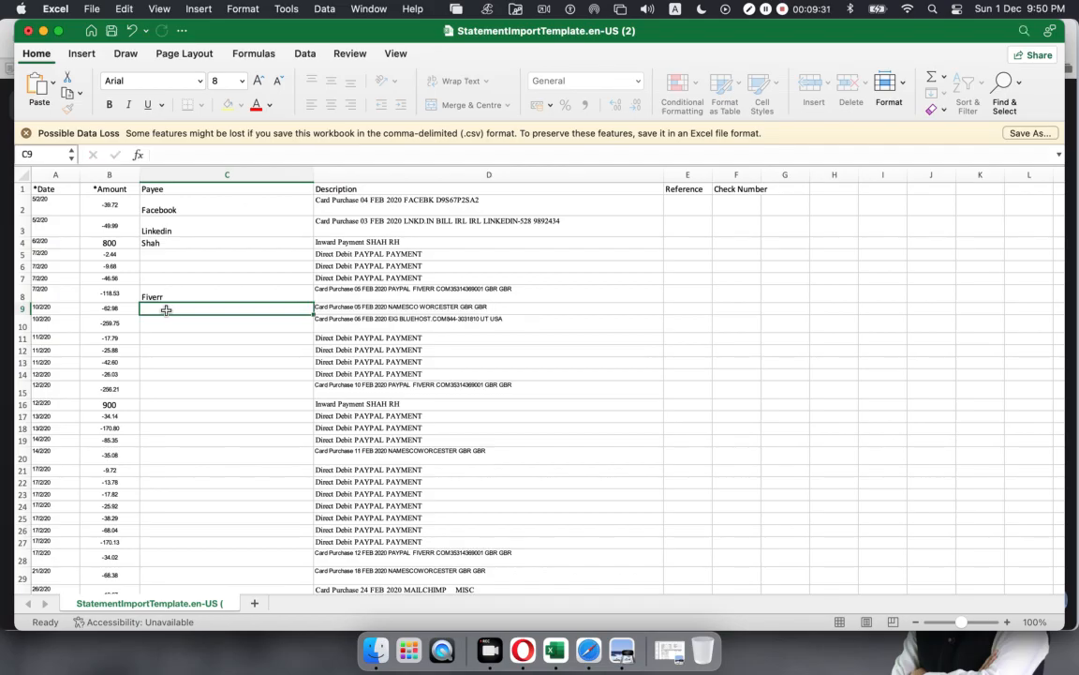
{"action": "key", "text": "super+v"}
Step: Copy BLUEHOST from D10's description into payee C10, then copy FIVERR from D15
{"action": "left_click", "coordinate": [488, 371]}
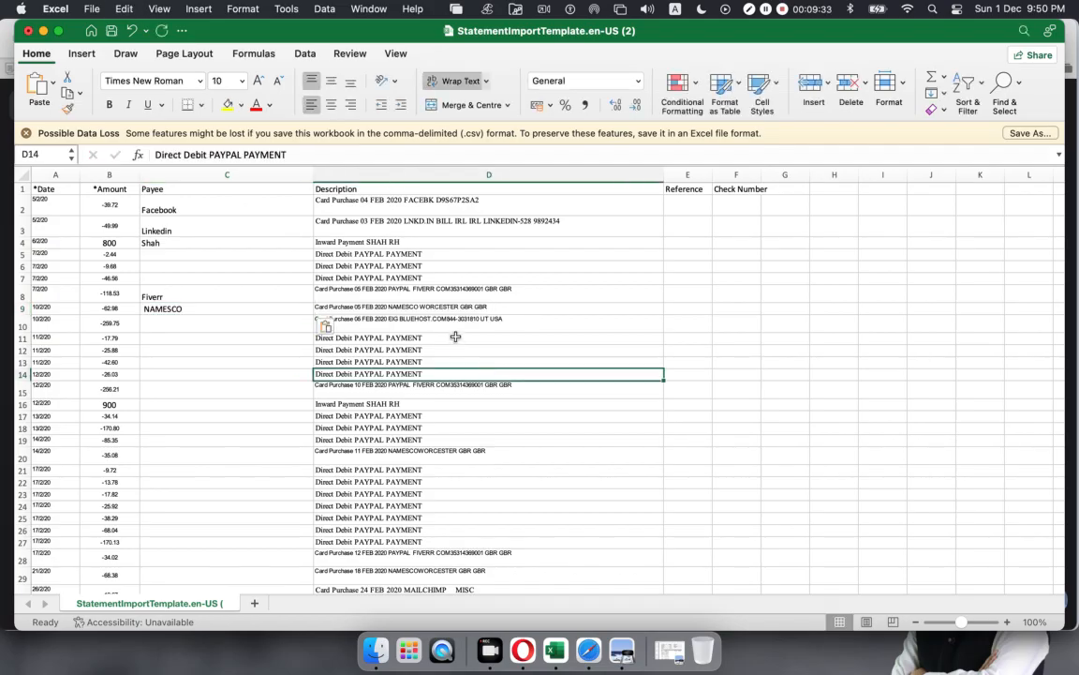
{"action": "left_click", "coordinate": [421, 324]}
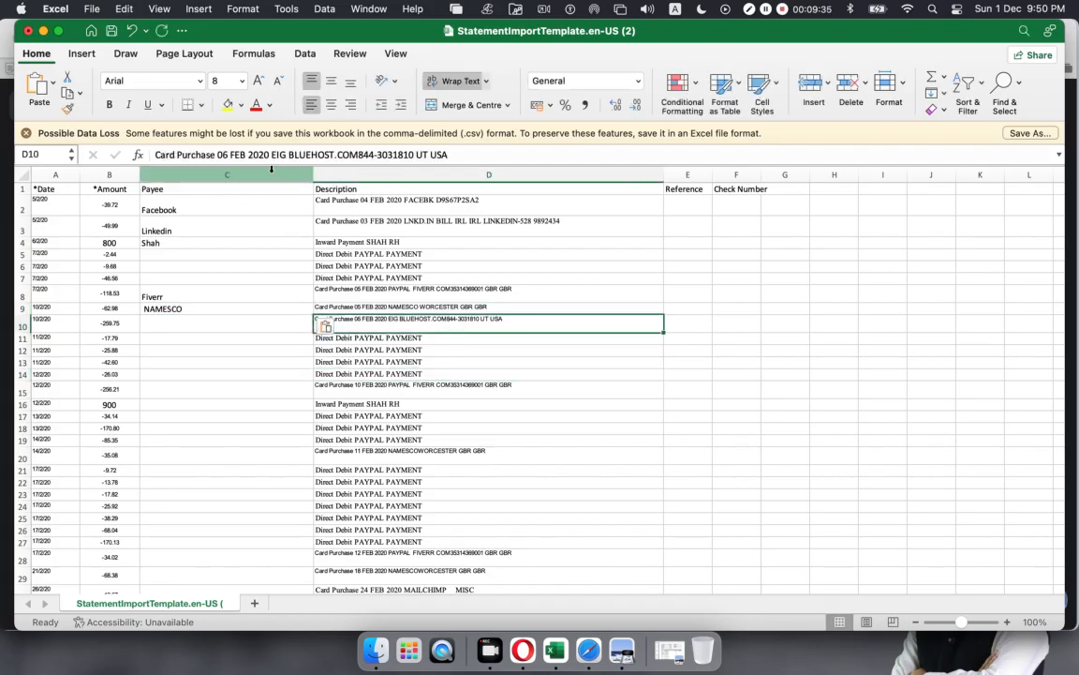
{"action": "left_click_drag", "start_coordinate": [335, 155], "coordinate": [298, 155]}
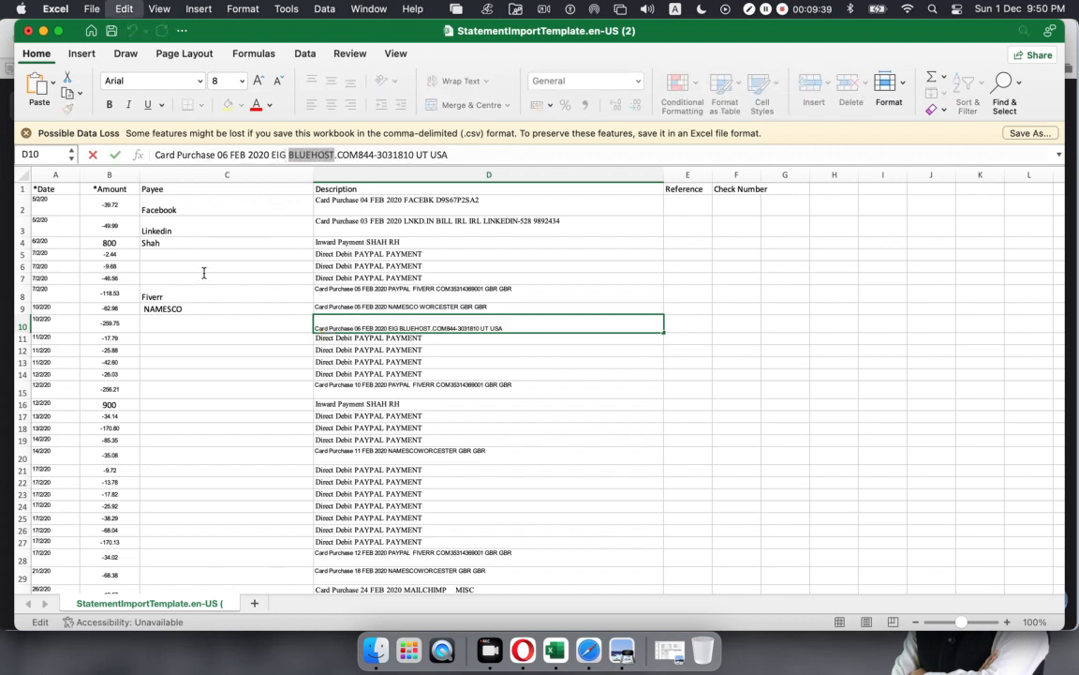
{"action": "double_click", "coordinate": [170, 324]}
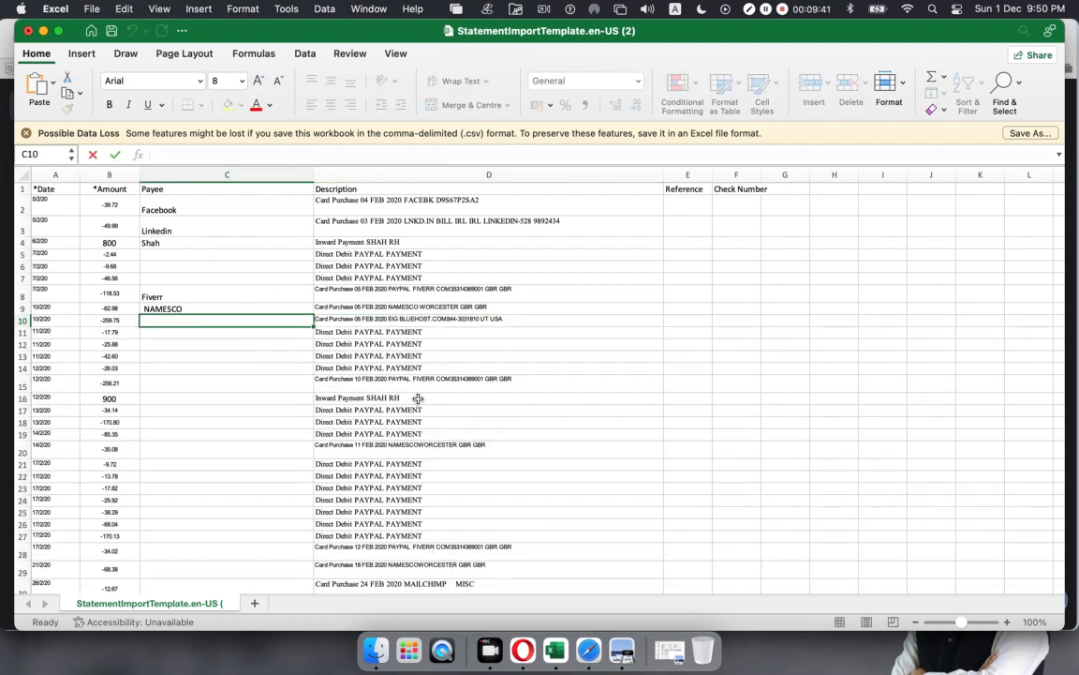
{"action": "type", "text": "BLUEHOST"}
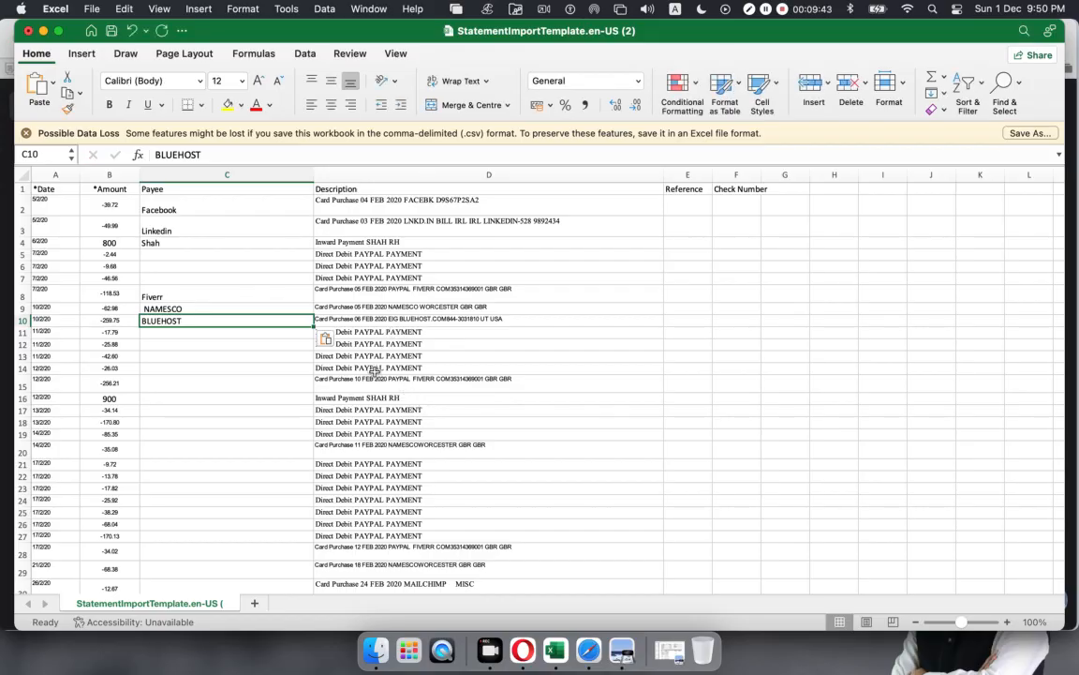
{"action": "left_click", "coordinate": [407, 384]}
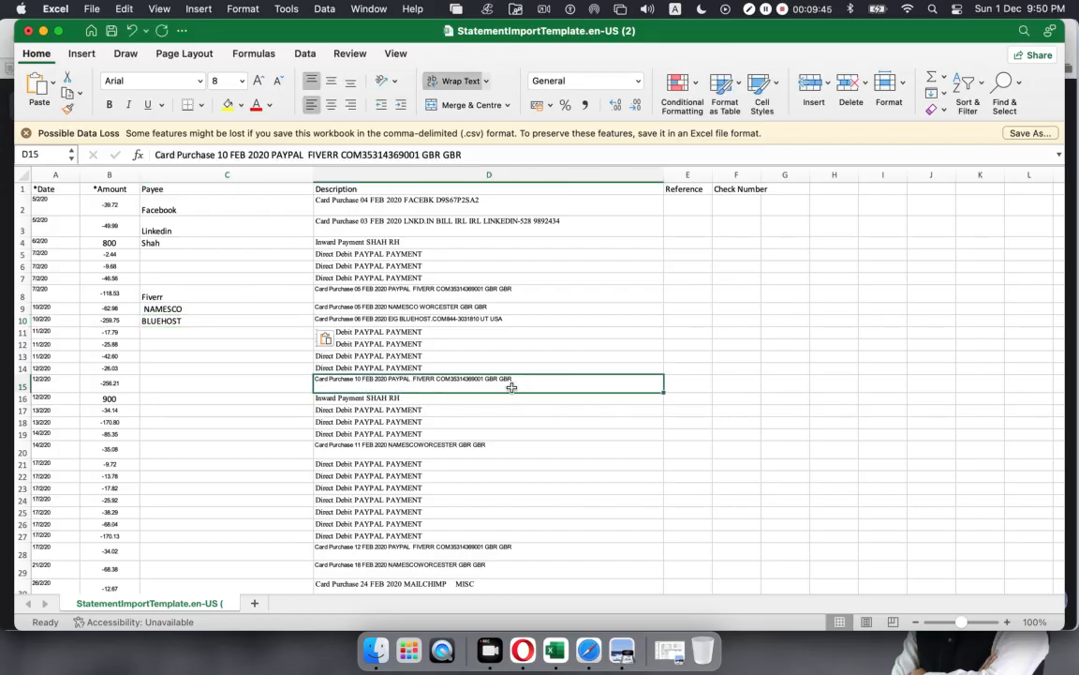
{"action": "left_click_drag", "start_coordinate": [341, 156], "coordinate": [308, 156]}
{"action": "key", "text": "super+c"}
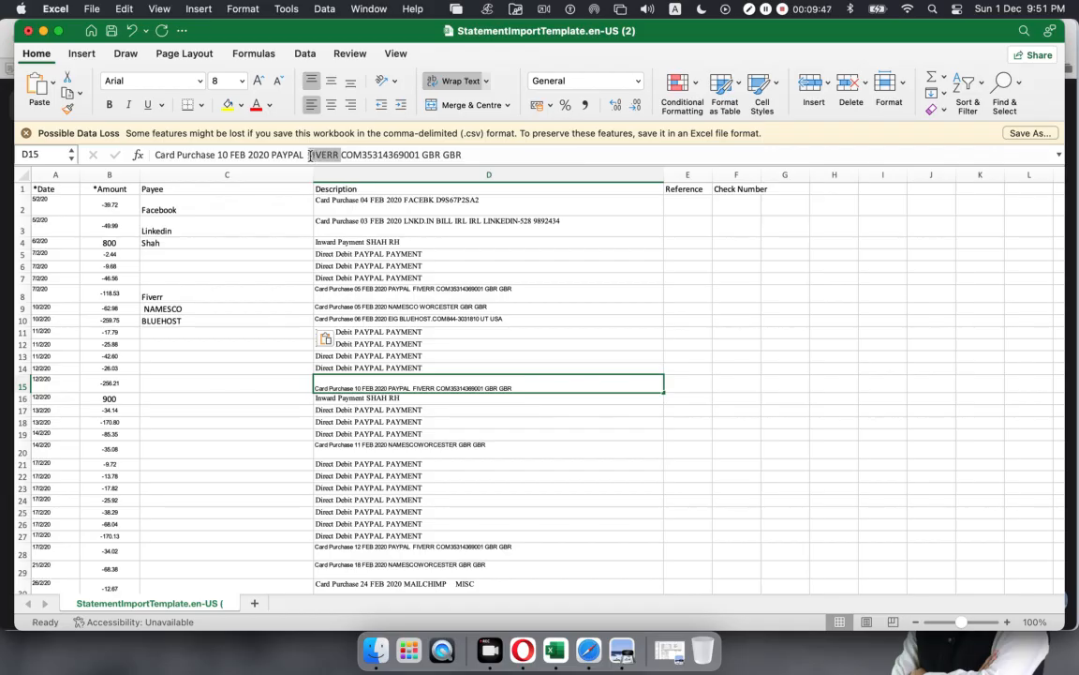
Step: Paste FIVERR as the C15 payee and enter the sender's surname in C16
{"action": "left_click", "coordinate": [176, 379]}
{"action": "key", "text": "super+v"}
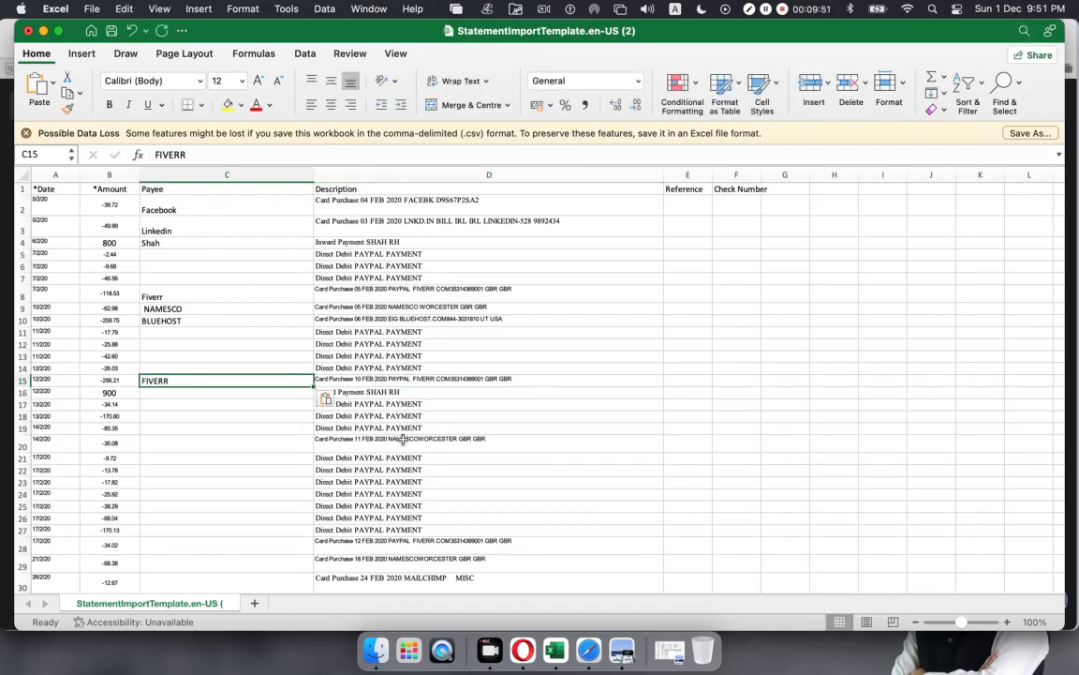
{"action": "left_click", "coordinate": [428, 437]}
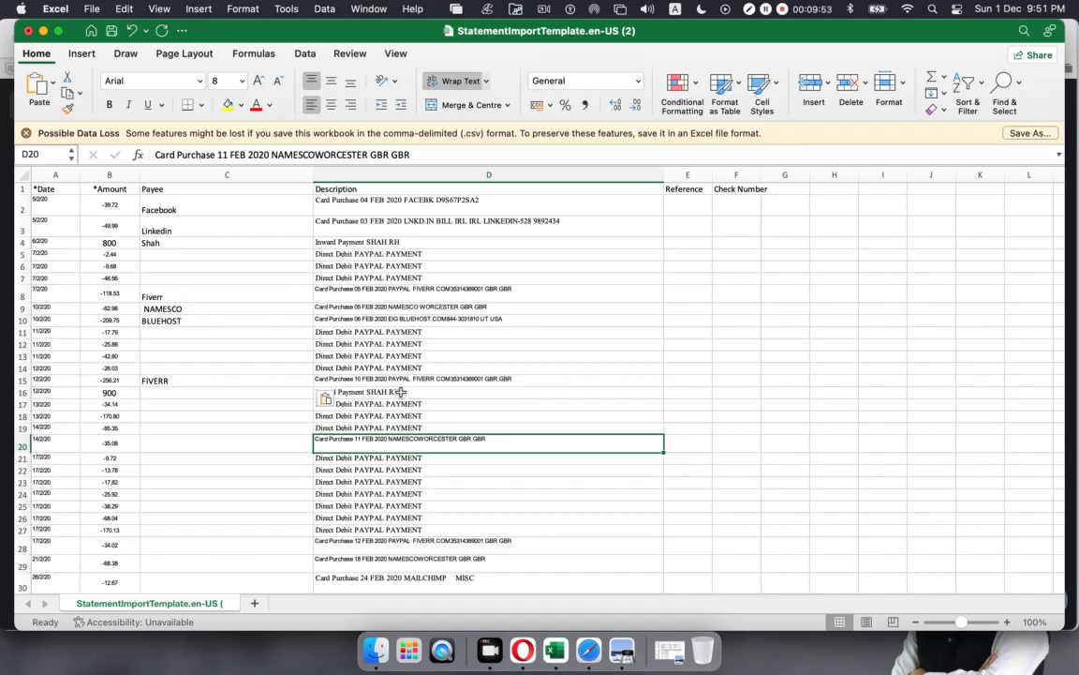
{"action": "left_click", "coordinate": [337, 393]}
{"action": "left_click", "coordinate": [195, 392]}
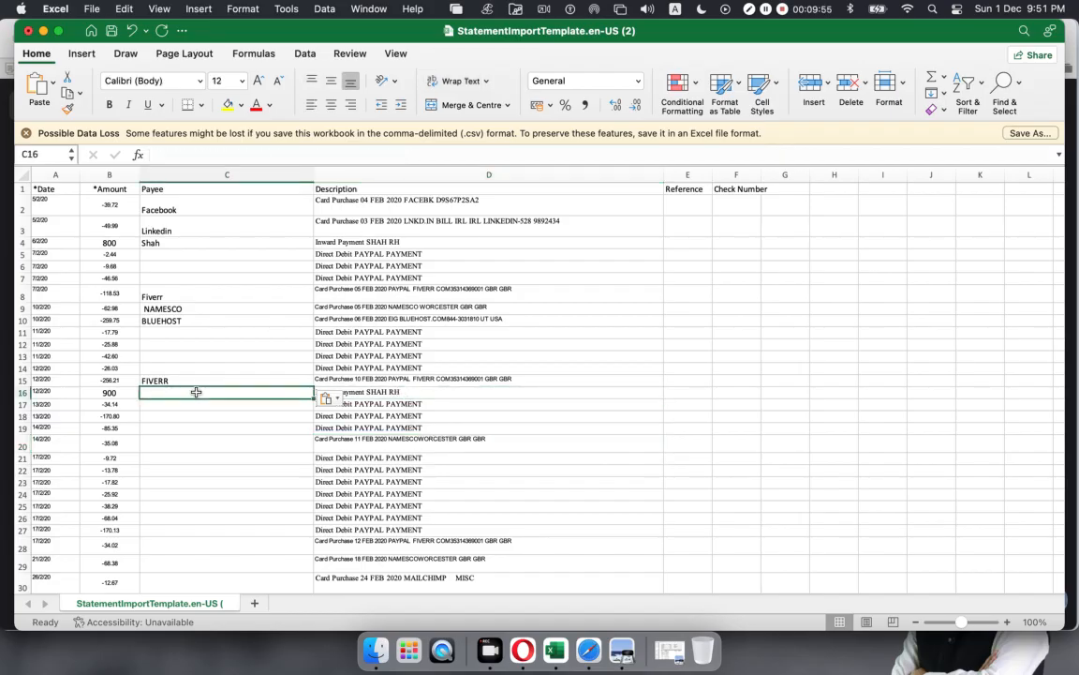
{"action": "type", "text": "Shah"}
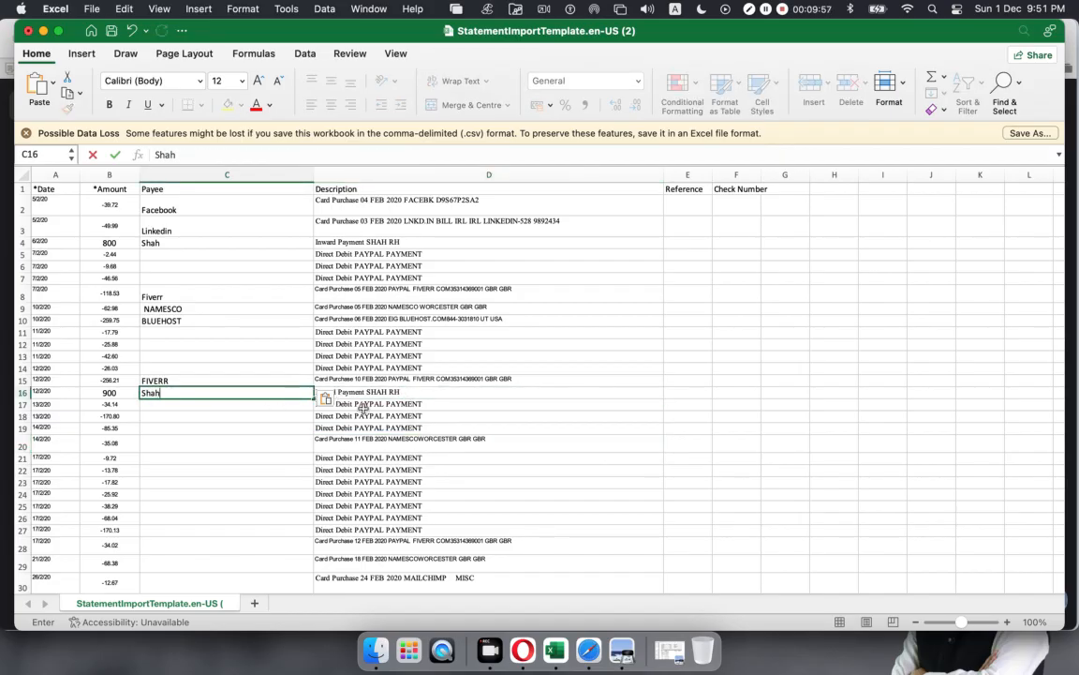
Step: Copy the NAMESCO payee from C9 into C20
{"action": "left_click_drag", "start_coordinate": [364, 405], "coordinate": [381, 435]}
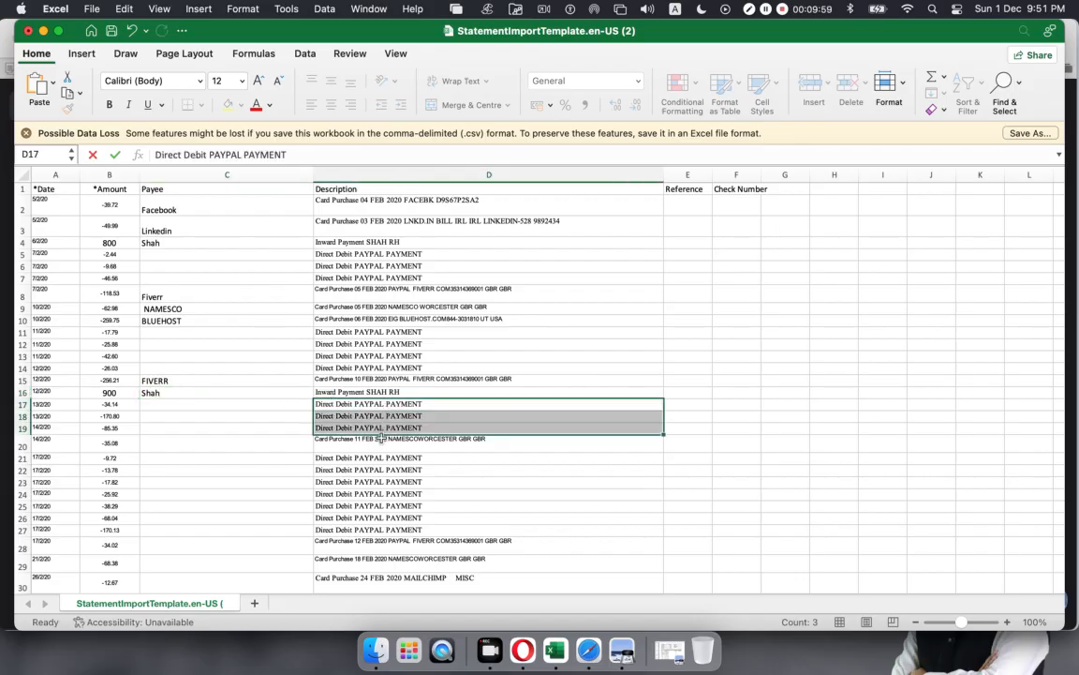
{"action": "left_click", "coordinate": [379, 444]}
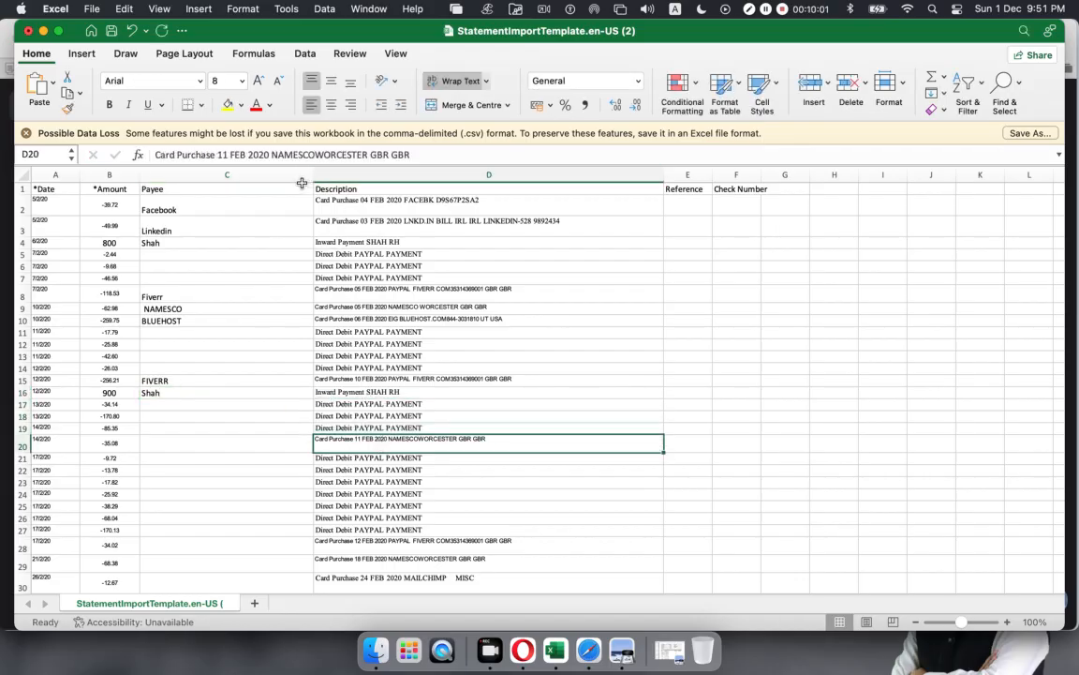
{"action": "left_click", "coordinate": [185, 309]}
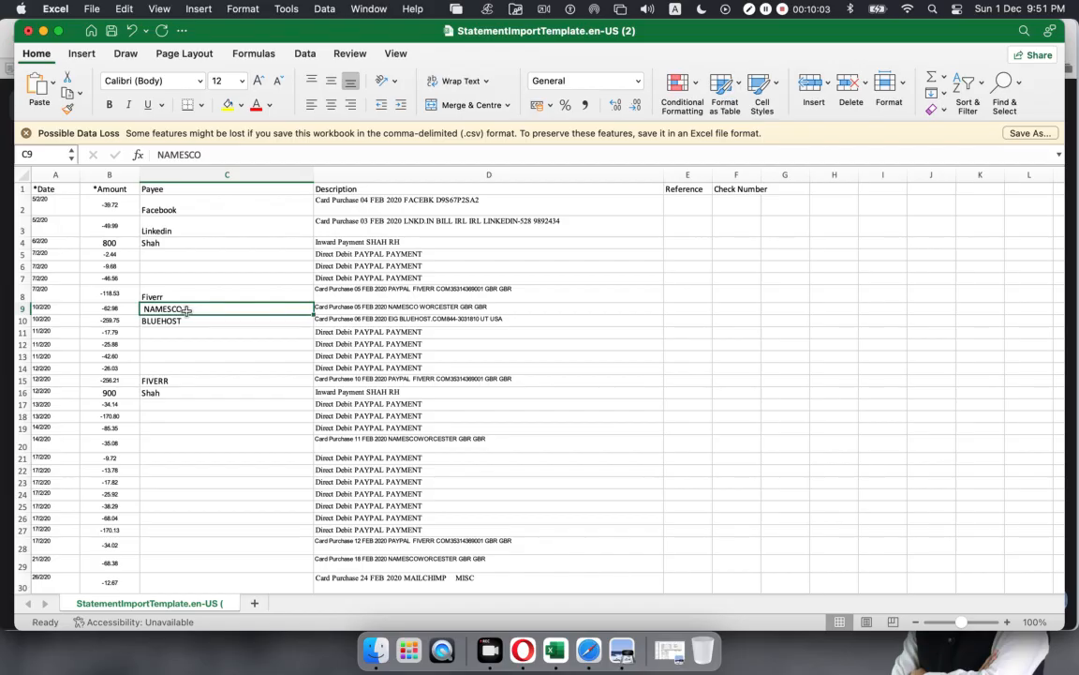
{"action": "key", "text": "super+c"}
{"action": "left_click", "coordinate": [241, 447]}
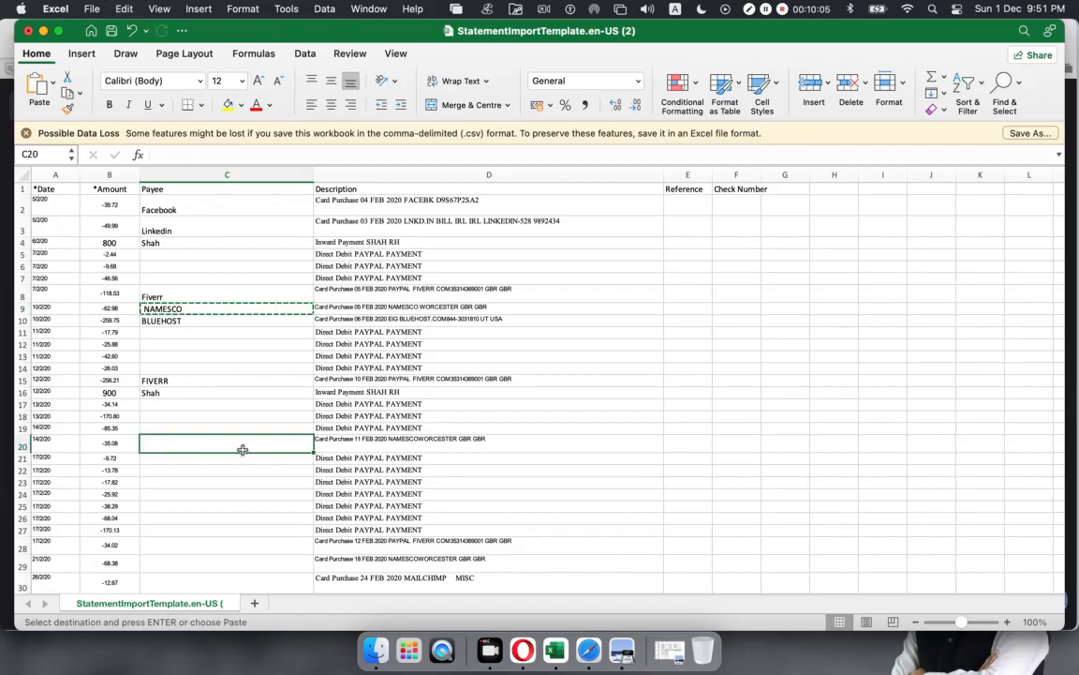
{"action": "key", "text": "super+v"}
Step: Enter Fiverr as the payee for the row 28 Fiverr purchase
{"action": "left_click_drag", "start_coordinate": [332, 458], "coordinate": [367, 530]}
{"action": "scroll", "coordinate": [375, 421], "scroll_direction": "down", "scroll_amount": 5}
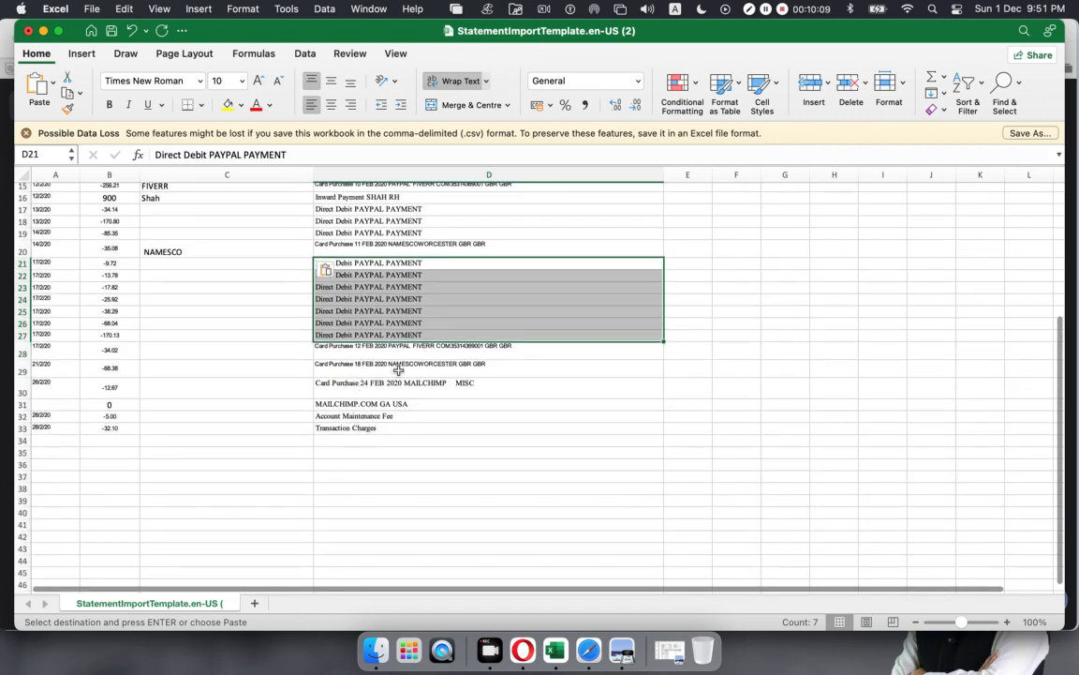
{"action": "left_click", "coordinate": [403, 351]}
{"action": "left_click", "coordinate": [263, 348]}
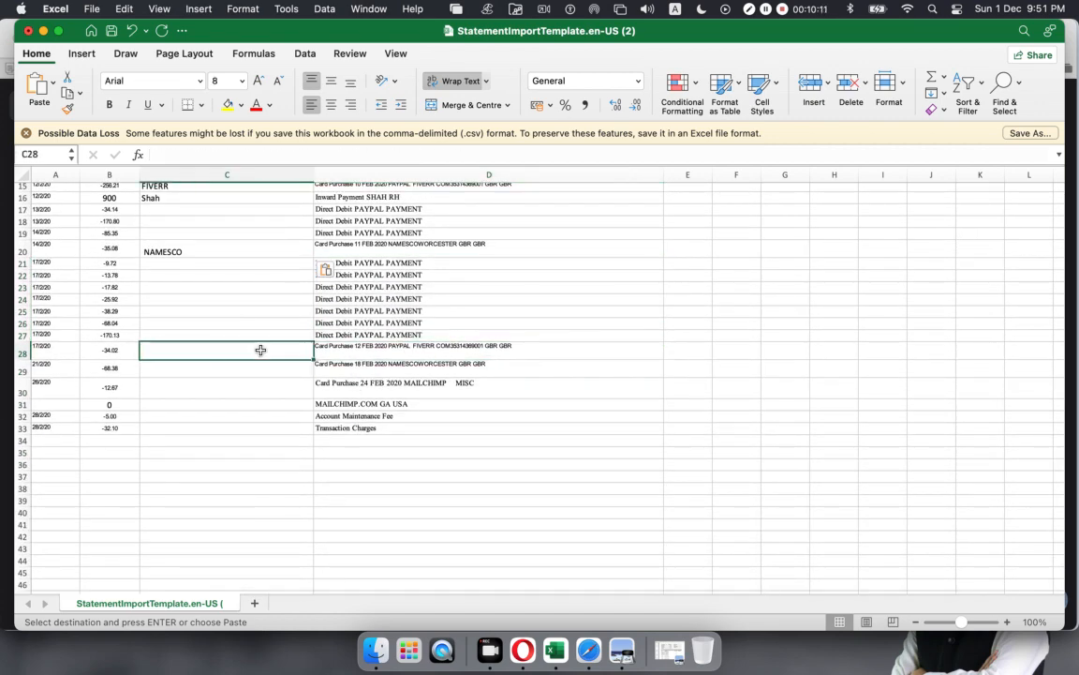
{"action": "type", "text": "Five"}
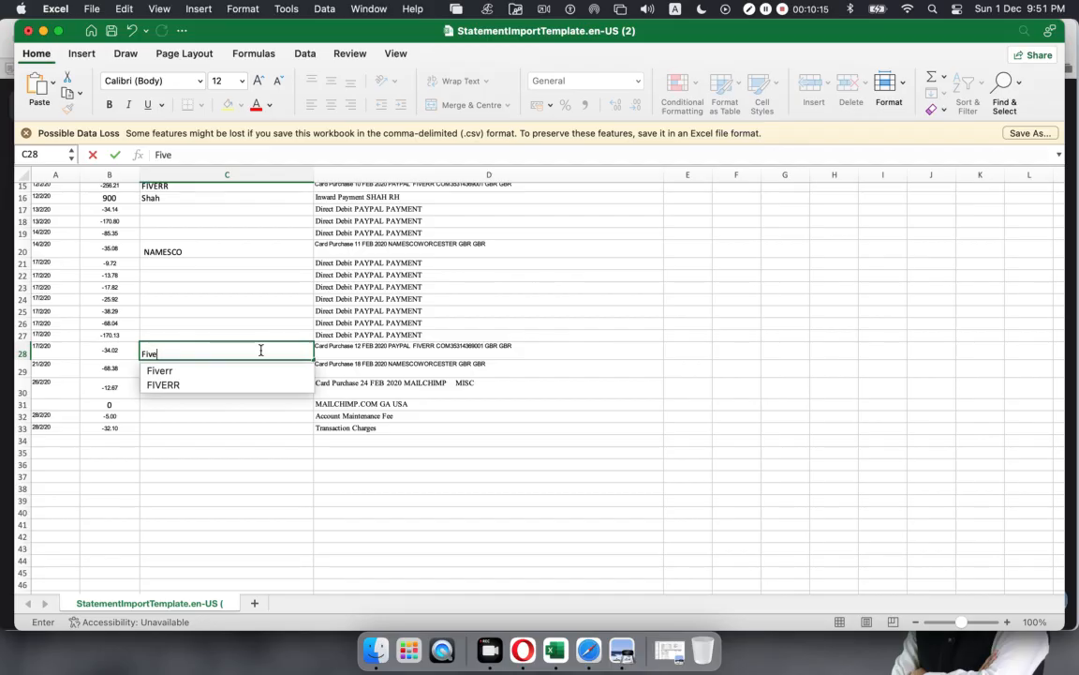
{"action": "key", "text": "Down"}
{"action": "key", "text": "Return"}
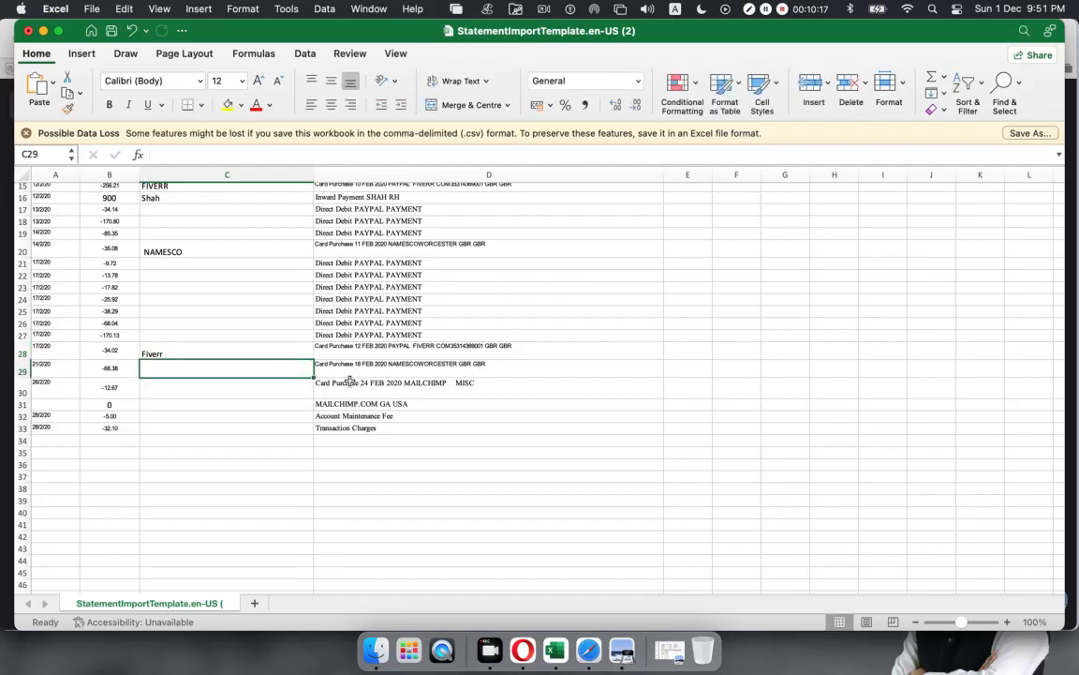
Step: Copy MAILCHIMP from D30's description into payee cell C30
{"action": "left_click", "coordinate": [348, 382]}
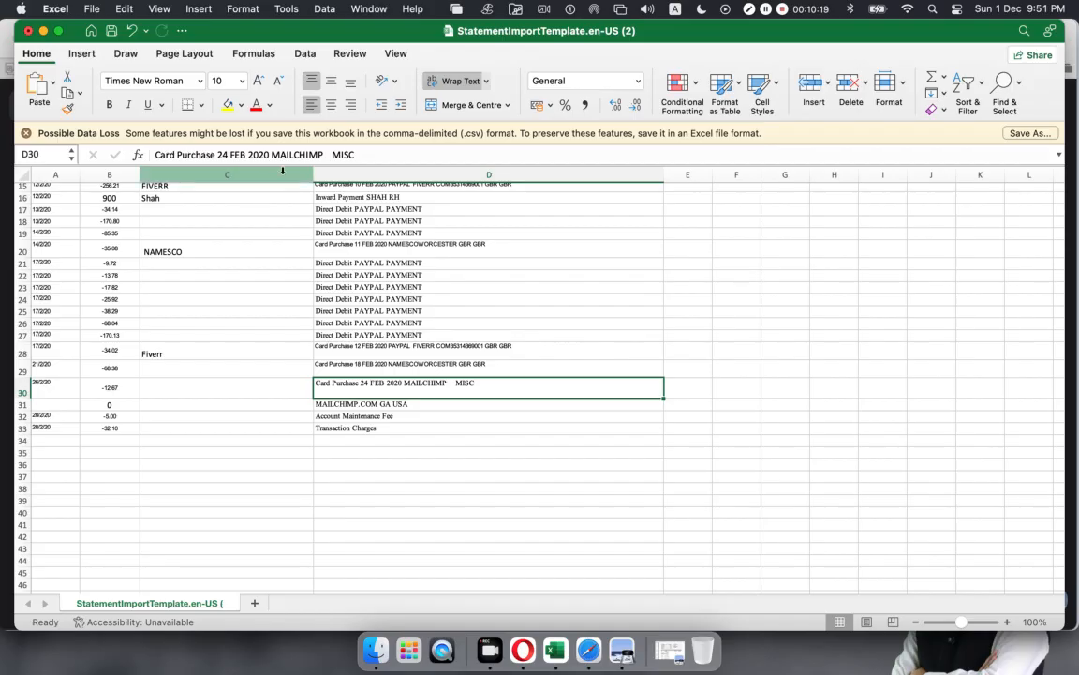
{"action": "left_click_drag", "start_coordinate": [324, 155], "coordinate": [273, 156]}
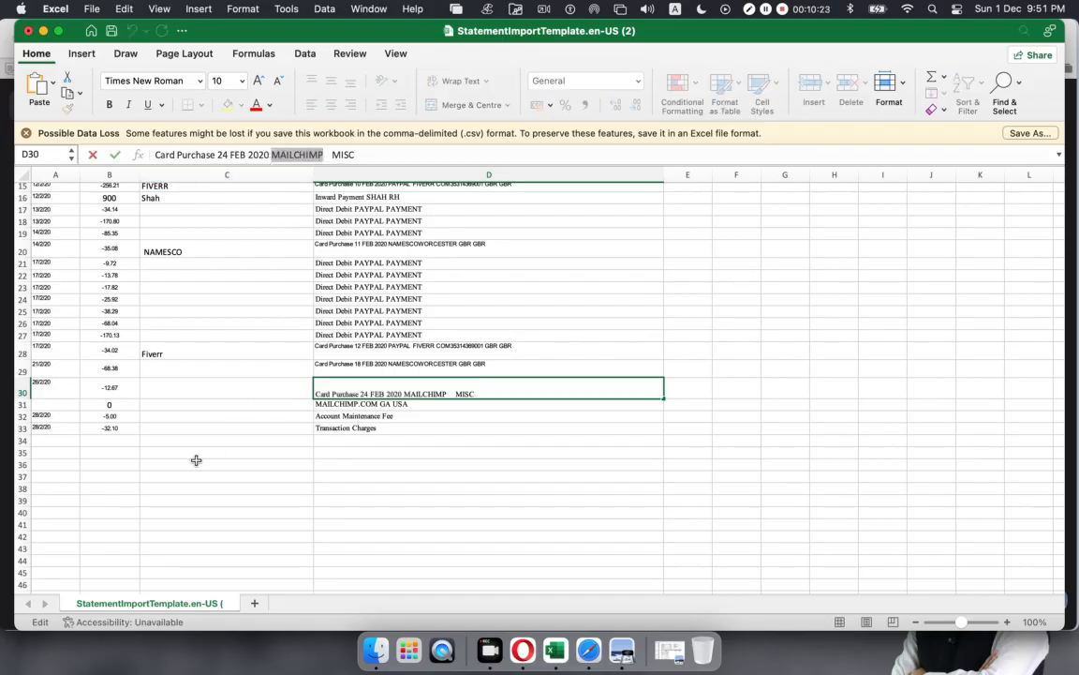
{"action": "double_click", "coordinate": [188, 387]}
{"action": "key", "text": "Escape"}
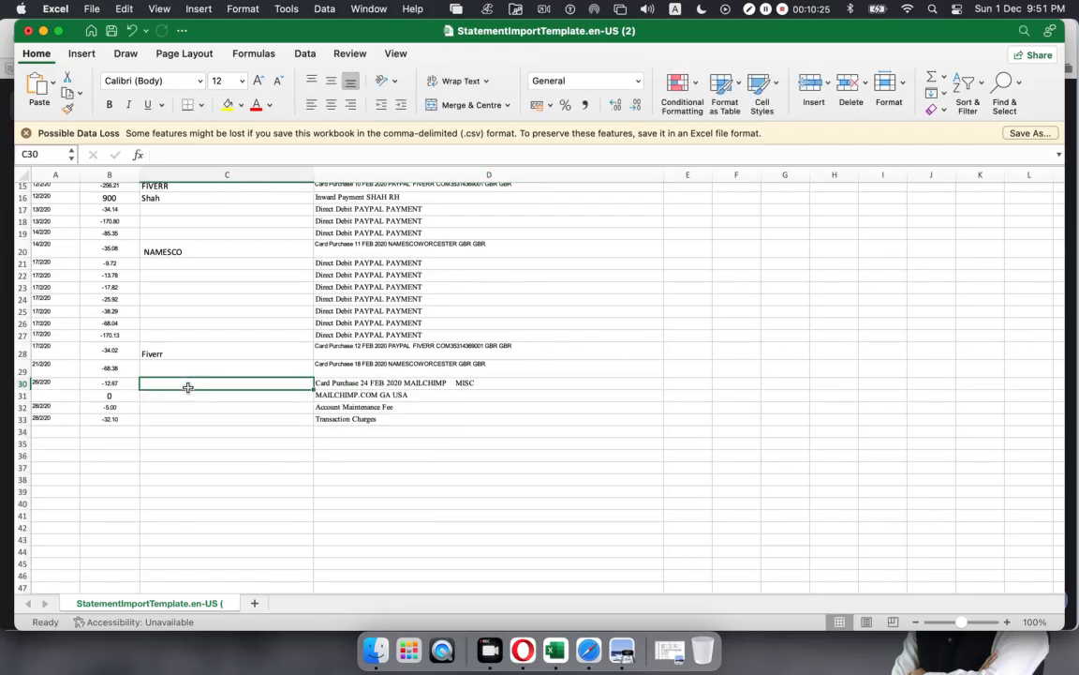
{"action": "key", "text": "super+v"}
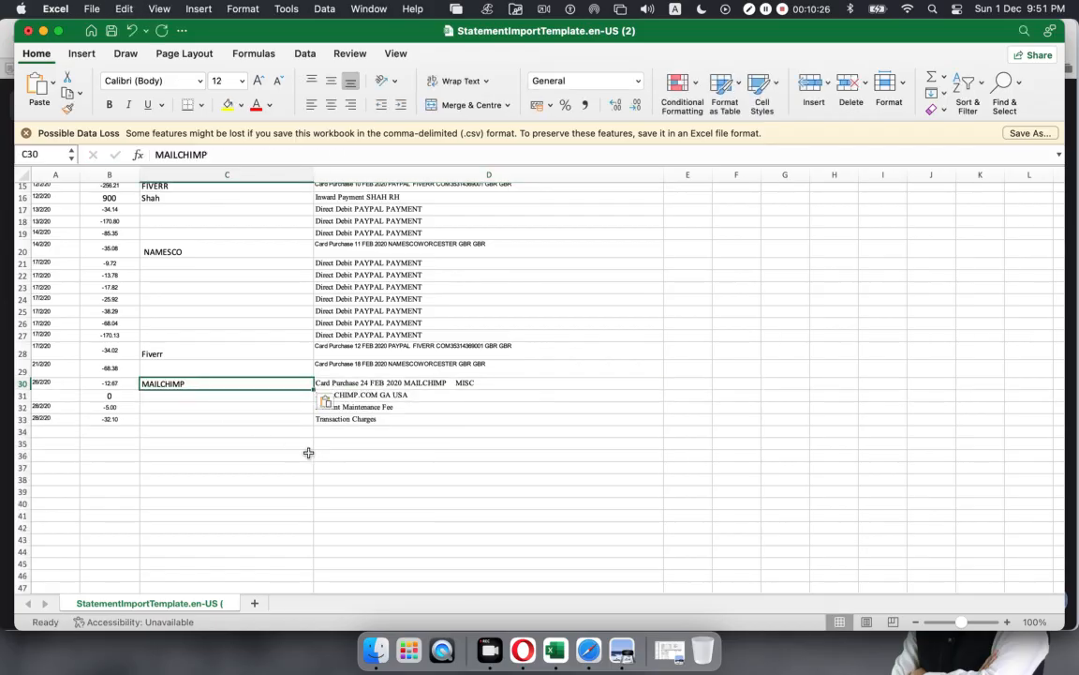
Step: Inspect the MAILCHIMP.COM GA USA continuation line and select stray row 31
{"action": "left_click", "coordinate": [400, 396]}
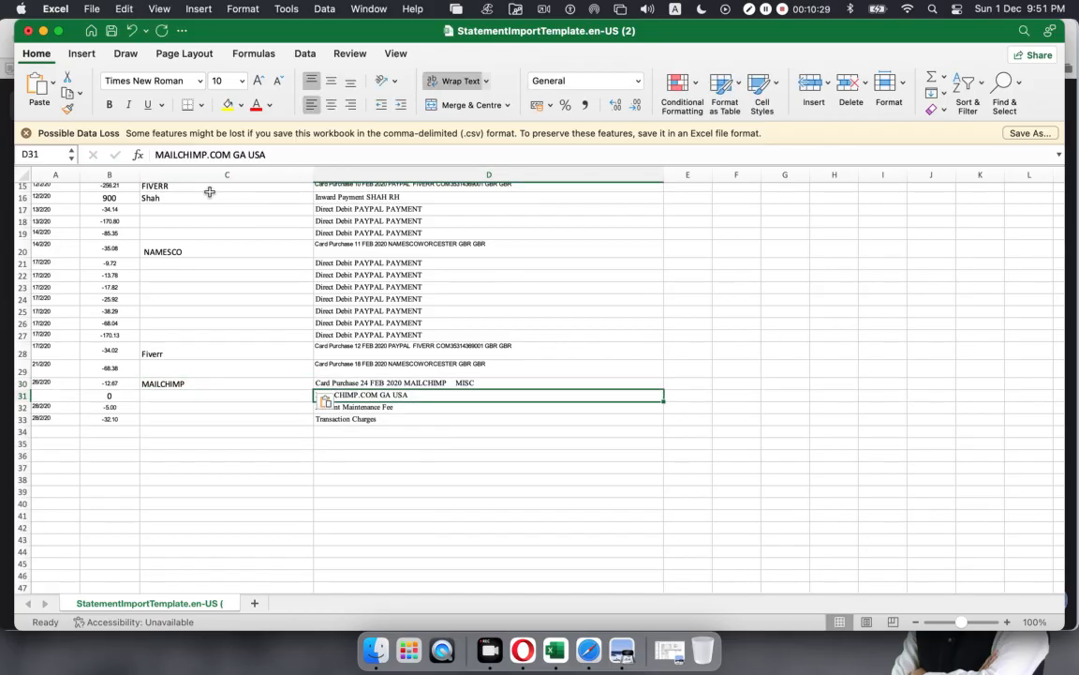
{"action": "double_click", "coordinate": [207, 154]}
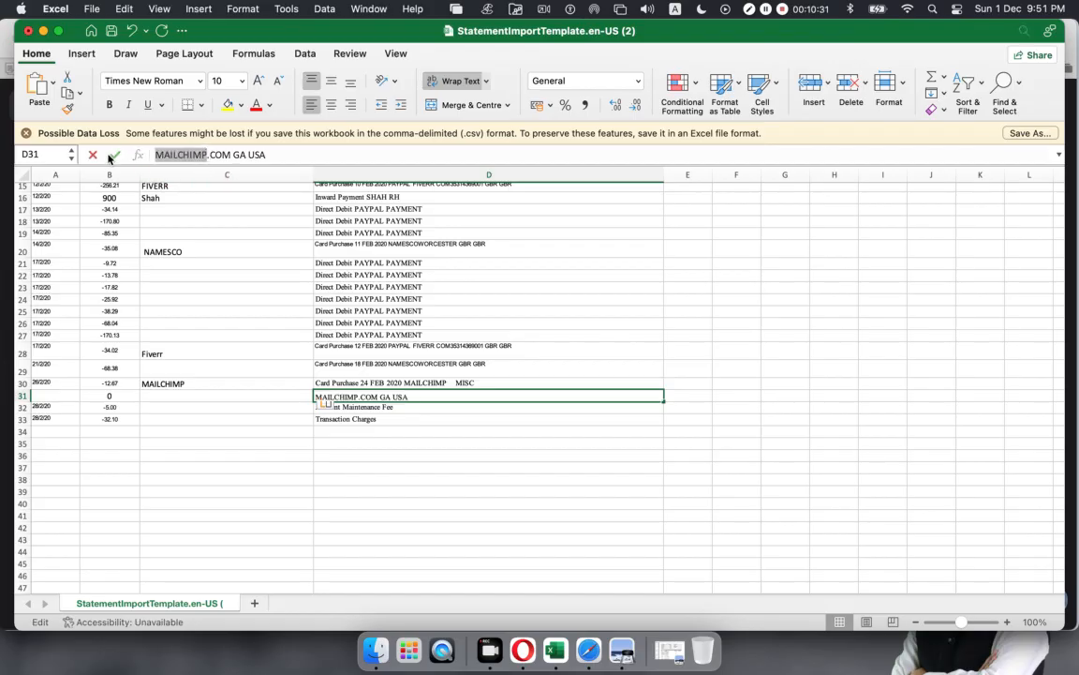
{"action": "left_click", "coordinate": [189, 399]}
{"action": "left_click", "coordinate": [328, 454]}
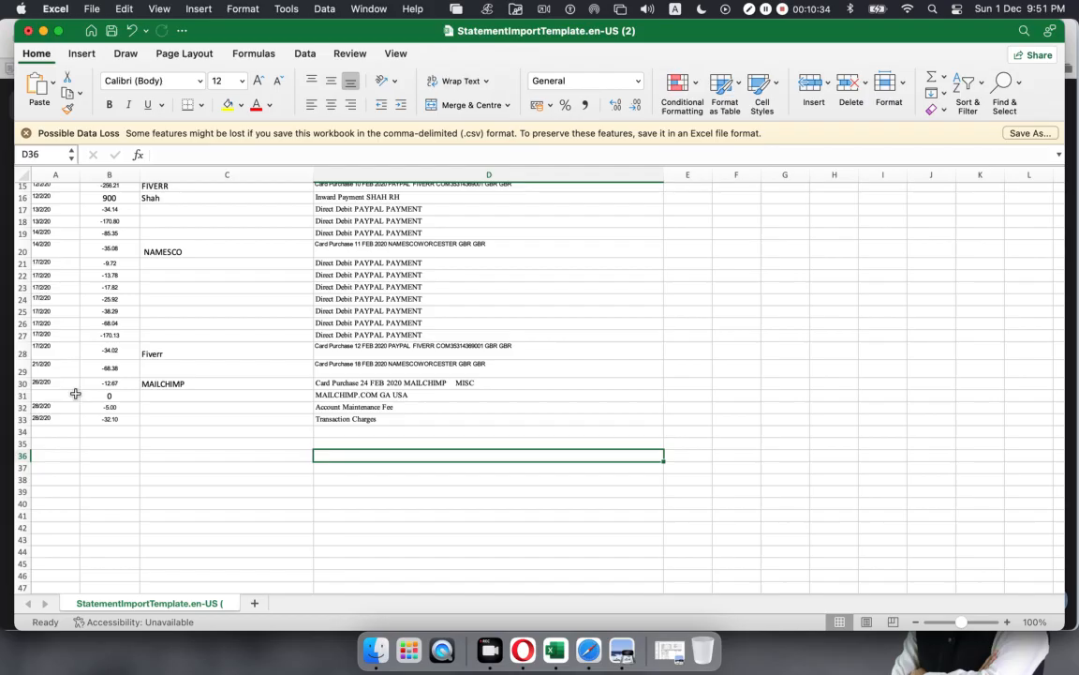
{"action": "left_click", "coordinate": [22, 395]}
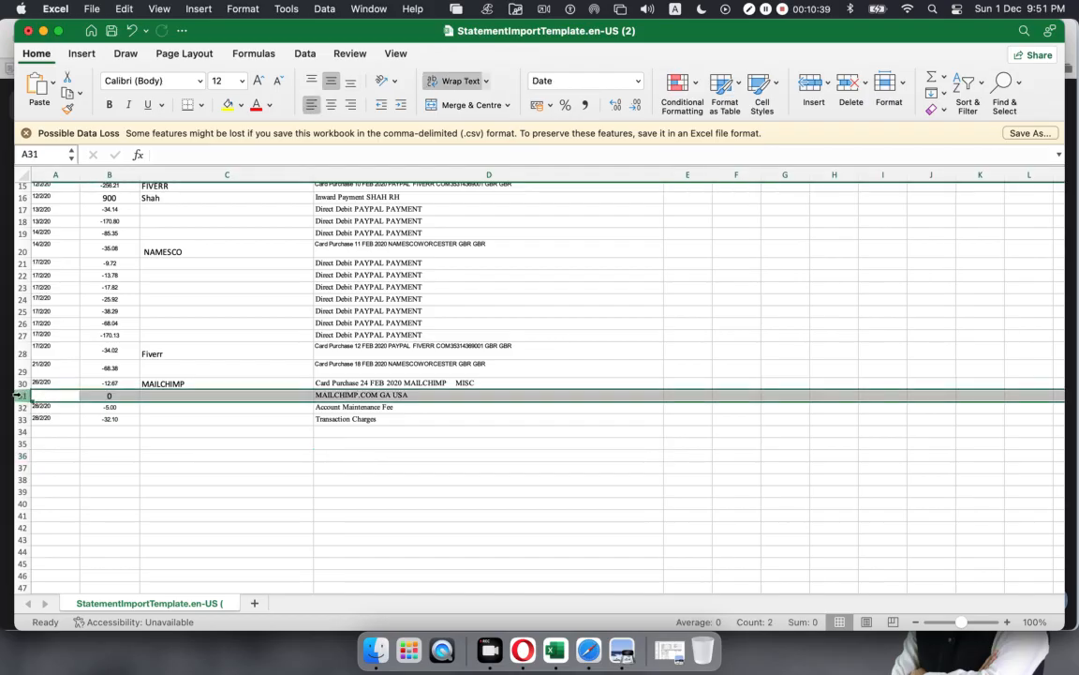
Step: Delete row 31 (MAILCHIMP.COM GA USA), then review the Account Maintenance Fee and Transaction Charges rows
{"action": "right_click", "coordinate": [19, 398]}
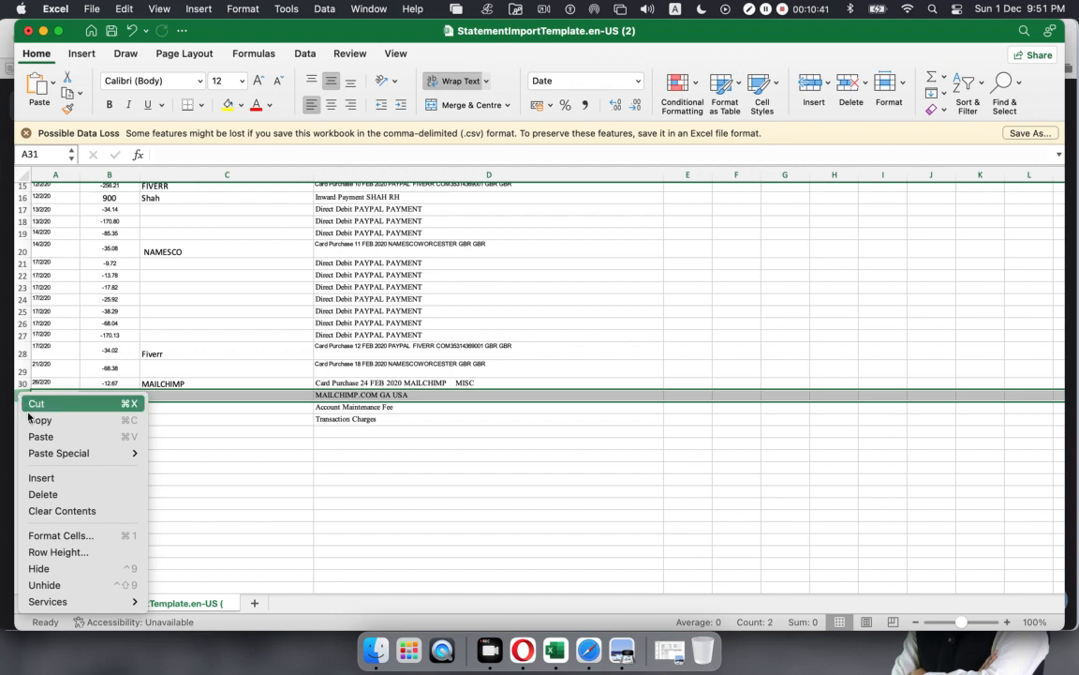
{"action": "left_click", "coordinate": [379, 448]}
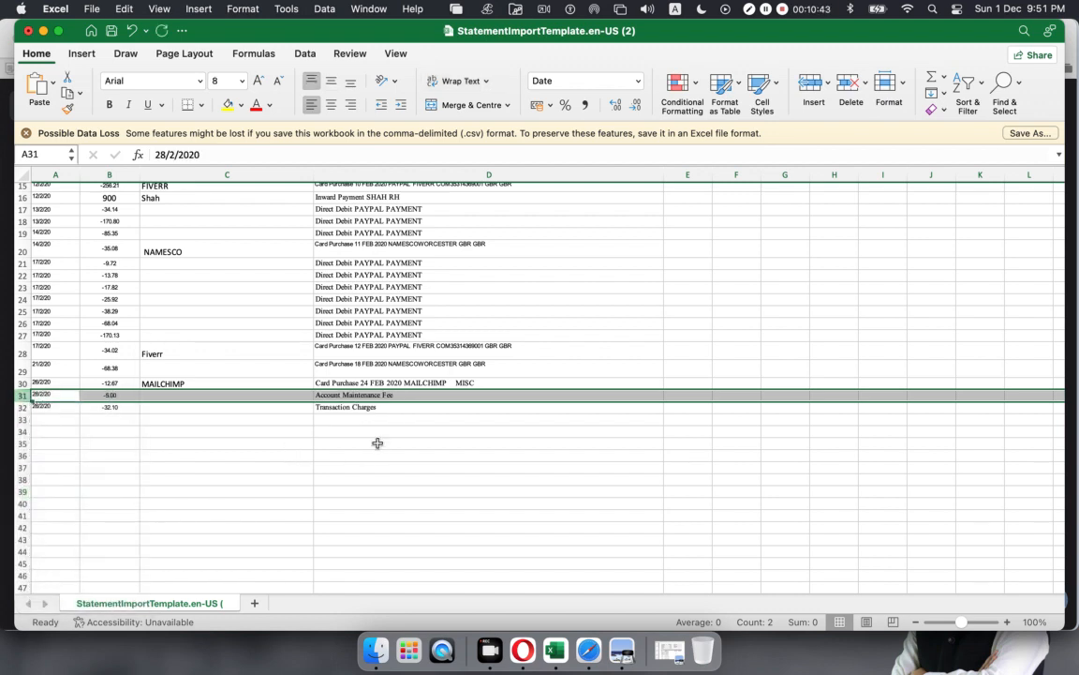
{"action": "left_click", "coordinate": [378, 445]}
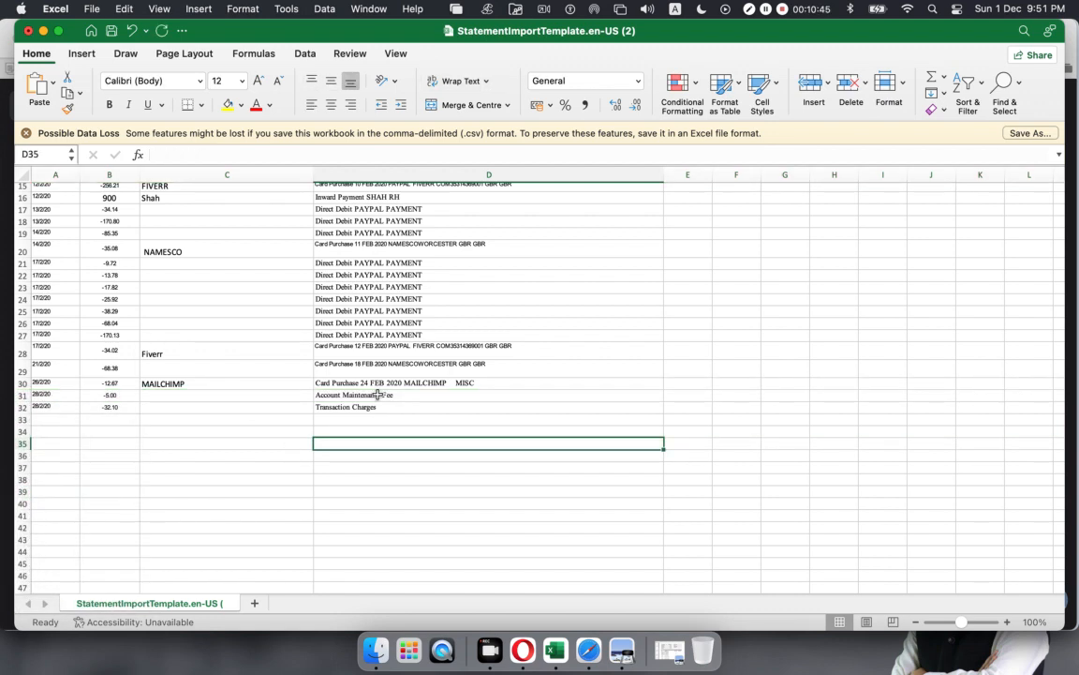
{"action": "left_click", "coordinate": [491, 394]}
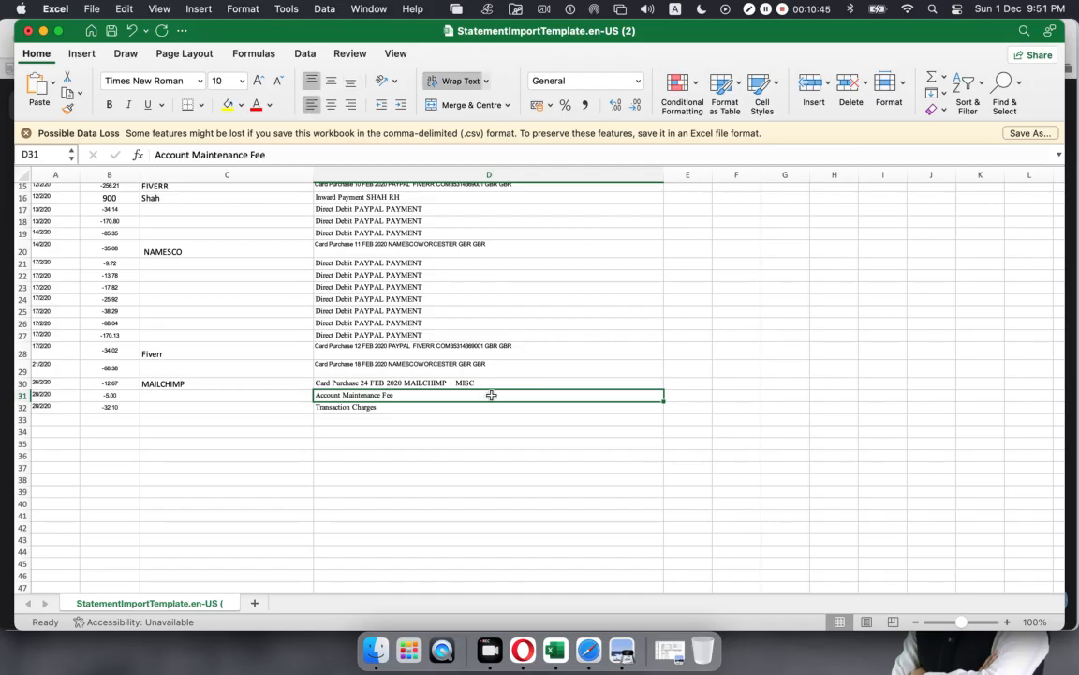
{"action": "left_click", "coordinate": [375, 408]}
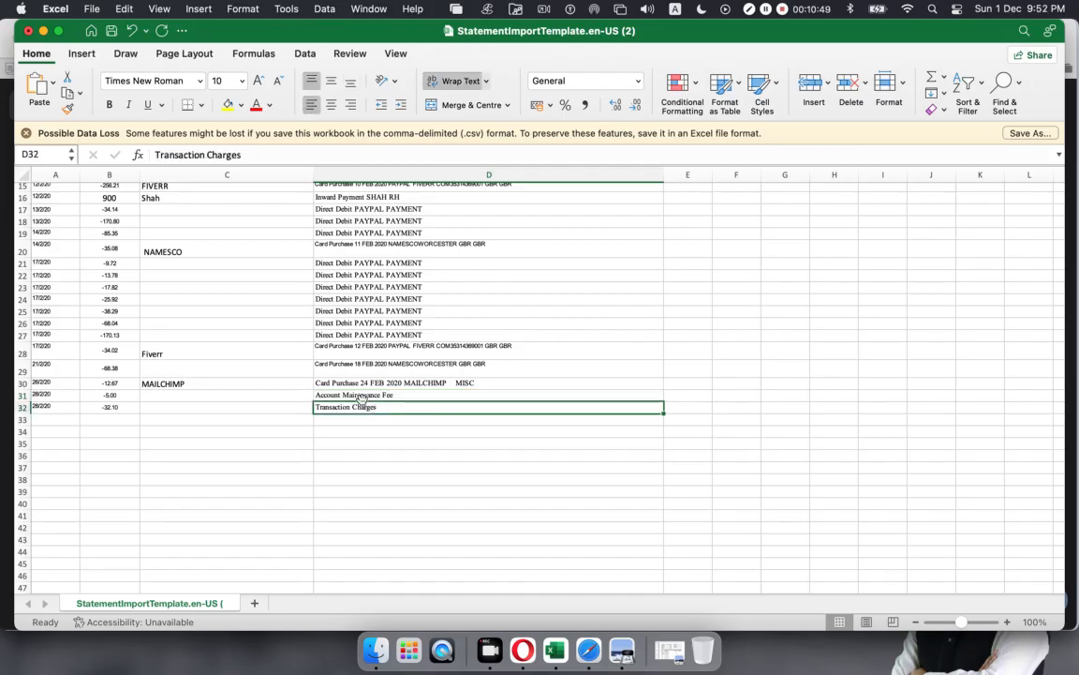
{"action": "left_click_drag", "start_coordinate": [362, 394], "coordinate": [364, 407]}
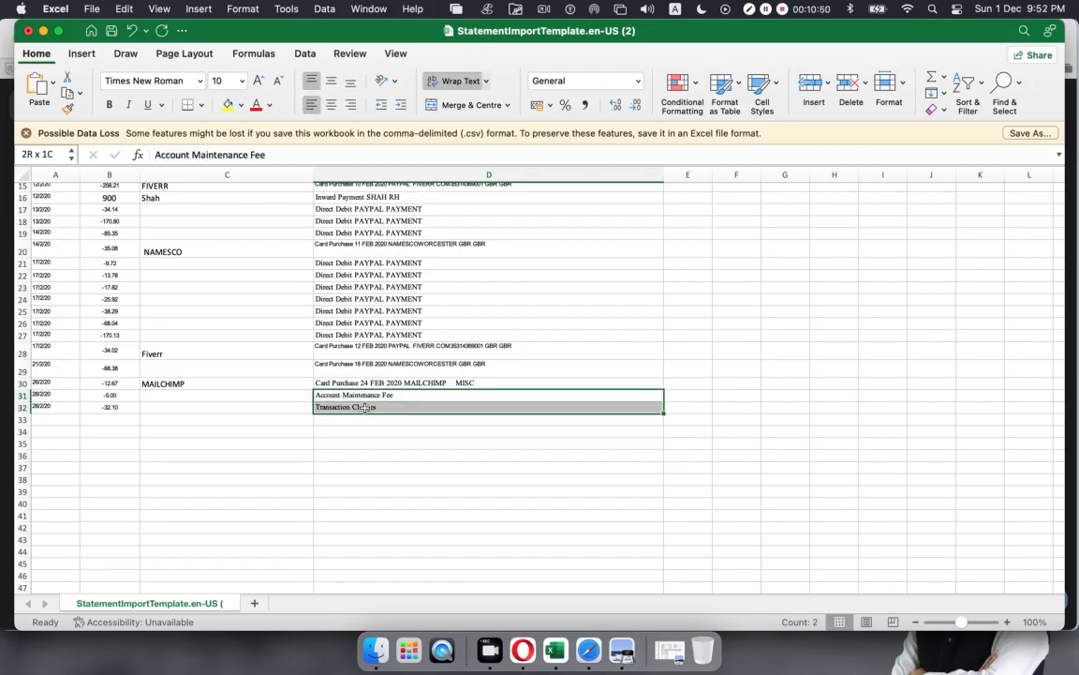
{"action": "left_click", "coordinate": [214, 410]}
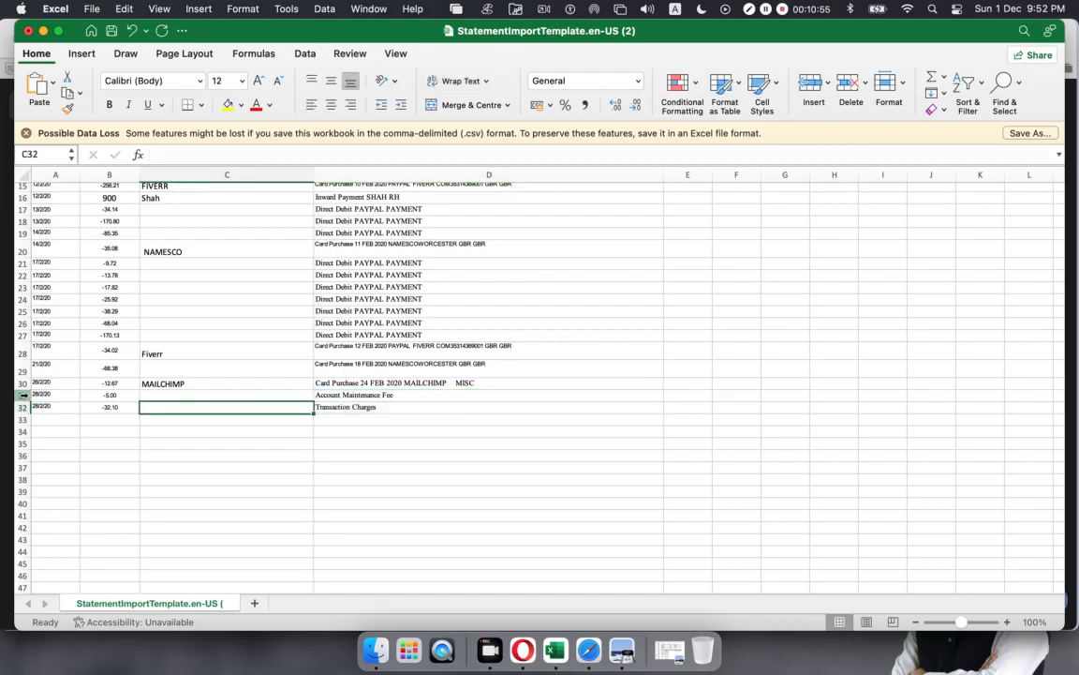
{"action": "left_click", "coordinate": [24, 394]}
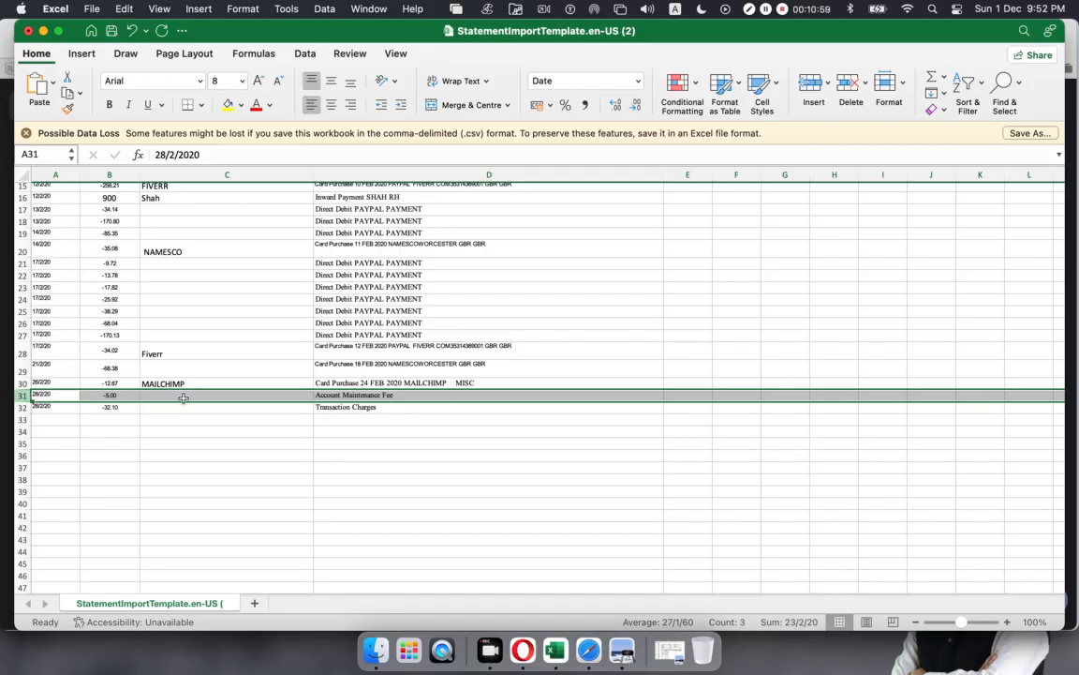
Step: Shrink the Payee and Description columns so Reference and Check Number show alongside them
{"action": "scroll", "coordinate": [183, 398], "scroll_direction": "down", "scroll_amount": 1}
{"action": "scroll", "coordinate": [183, 398], "scroll_direction": "down", "scroll_amount": 1}
{"action": "scroll", "coordinate": [183, 398], "scroll_direction": "up", "scroll_amount": 3}
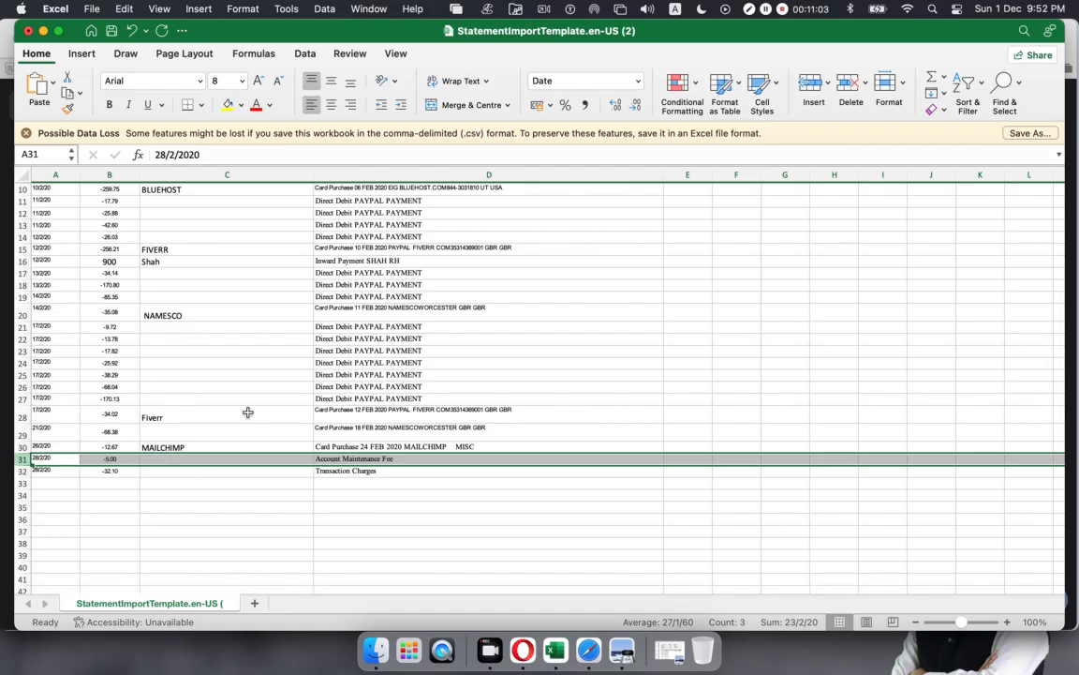
{"action": "scroll", "coordinate": [248, 412], "scroll_direction": "up", "scroll_amount": 3}
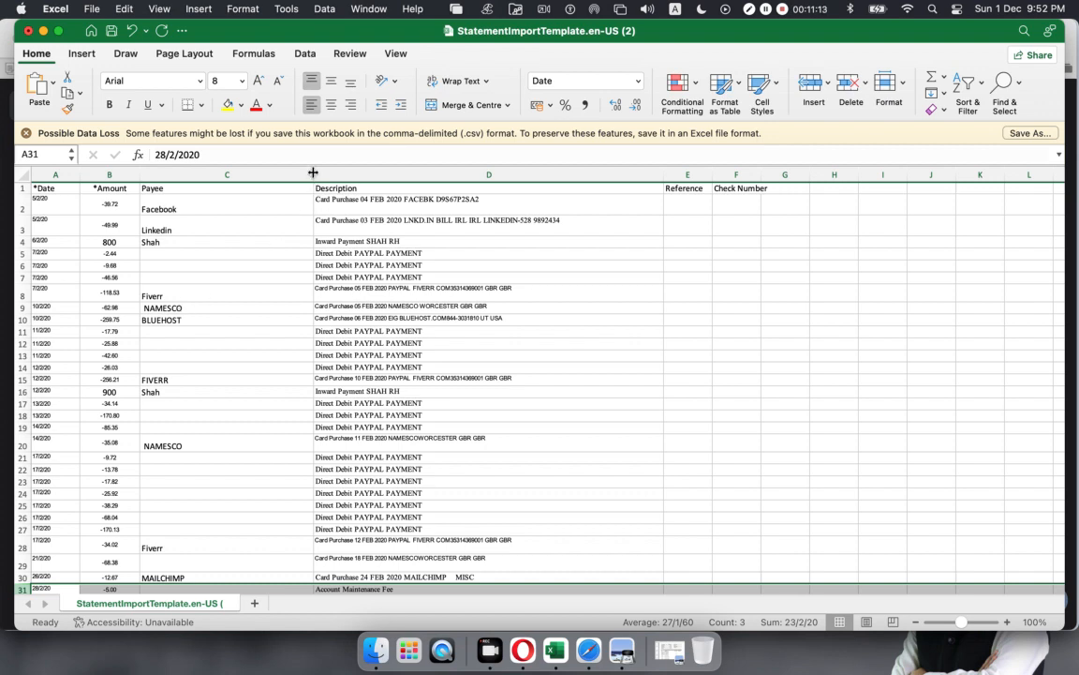
{"action": "left_click_drag", "start_coordinate": [314, 173], "coordinate": [187, 173]}
{"action": "left_click", "coordinate": [419, 361]}
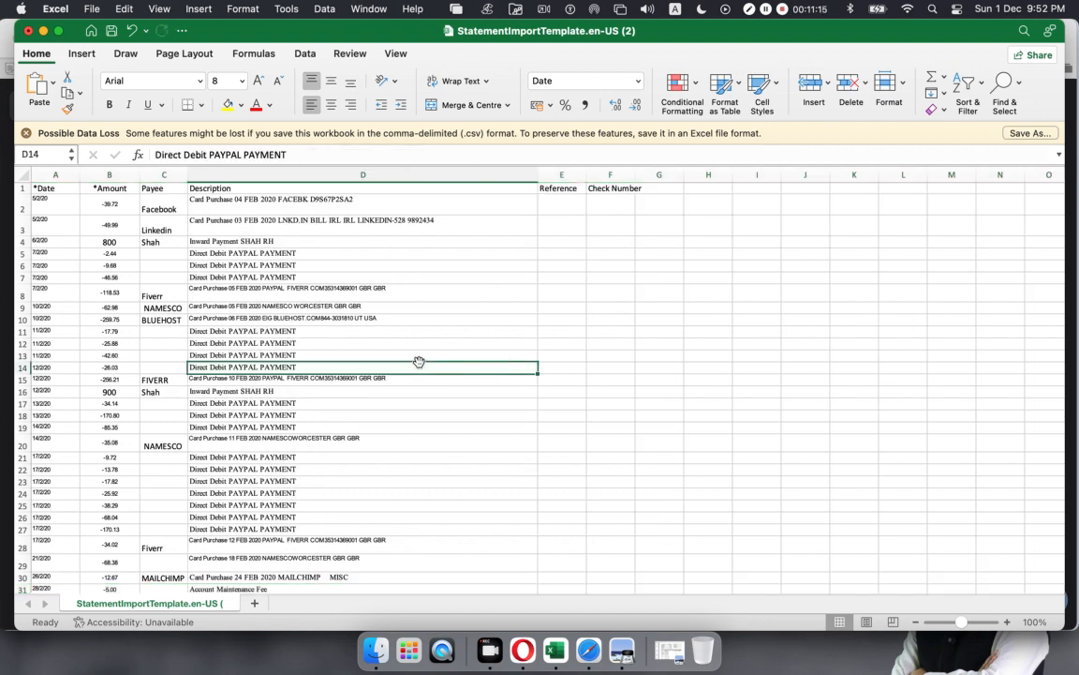
{"action": "left_click_drag", "start_coordinate": [538, 174], "coordinate": [445, 286]}
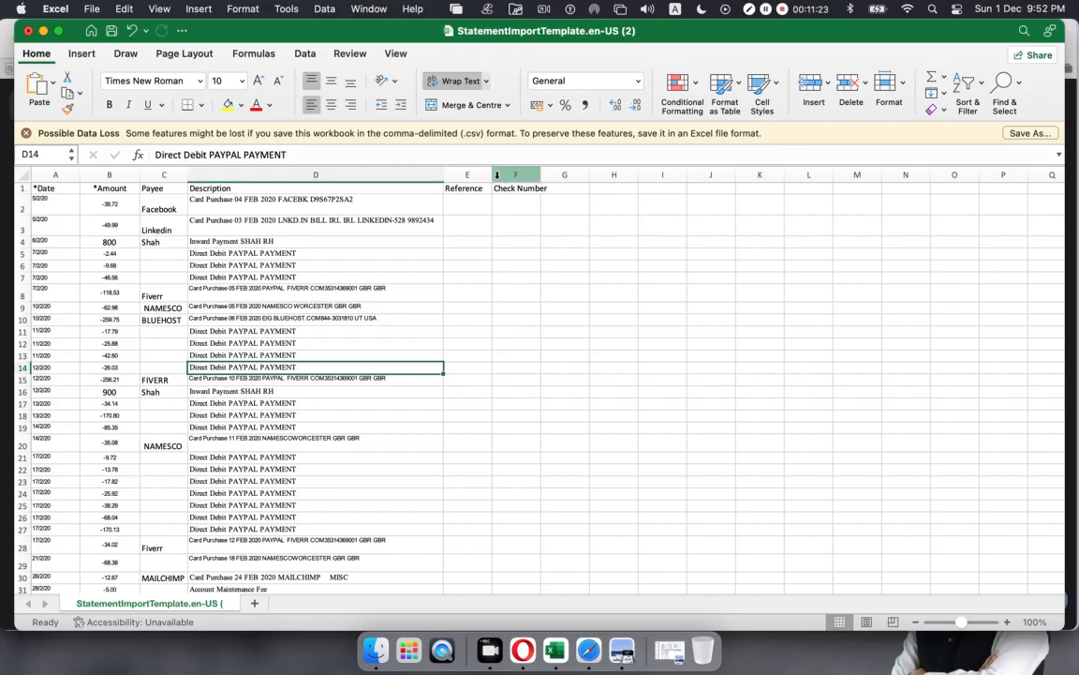
{"action": "left_click", "coordinate": [468, 174]}
{"action": "left_click", "coordinate": [518, 174]}
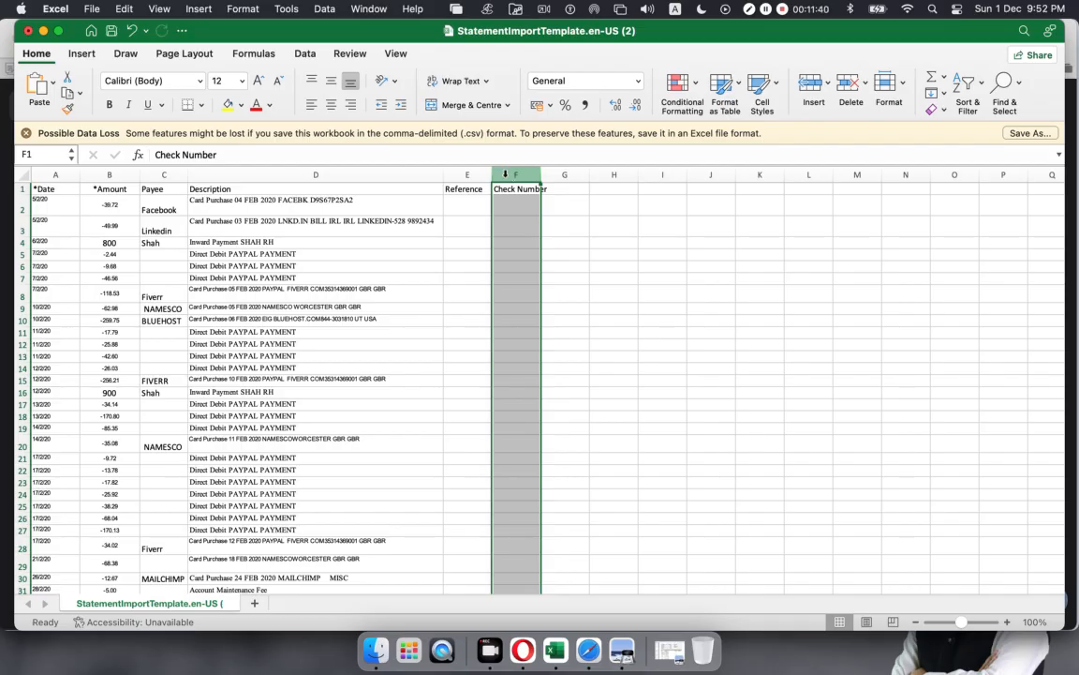
{"action": "left_click", "coordinate": [267, 332]}
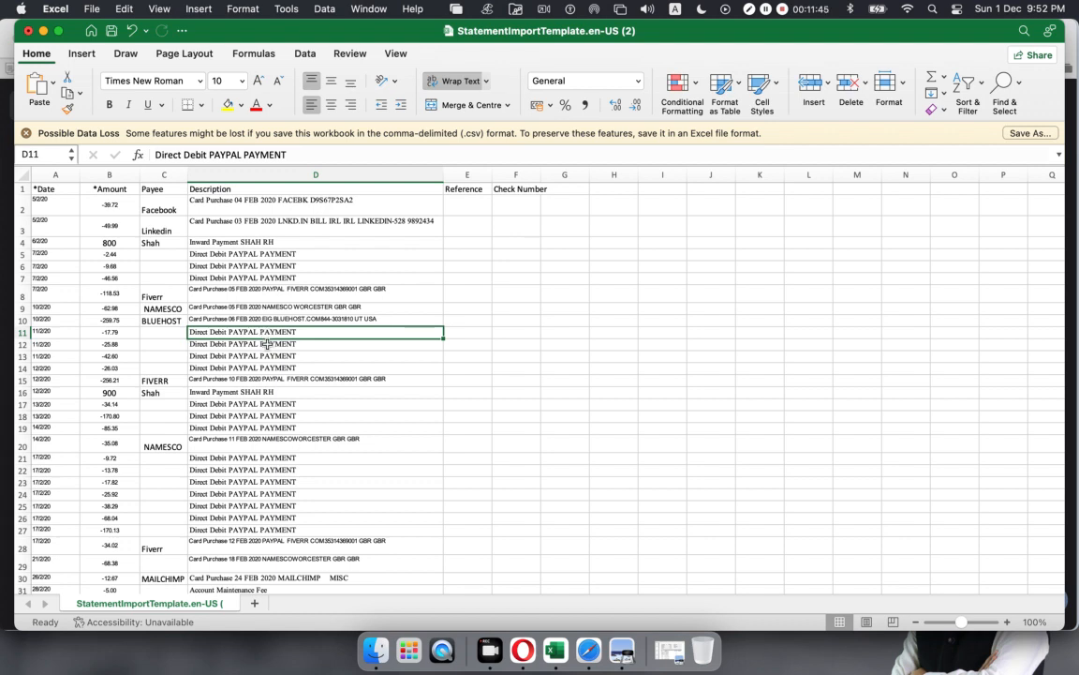
{"action": "left_click", "coordinate": [267, 346]}
{"action": "left_click", "coordinate": [194, 332]}
{"action": "left_click_drag", "start_coordinate": [194, 332], "coordinate": [281, 320]}
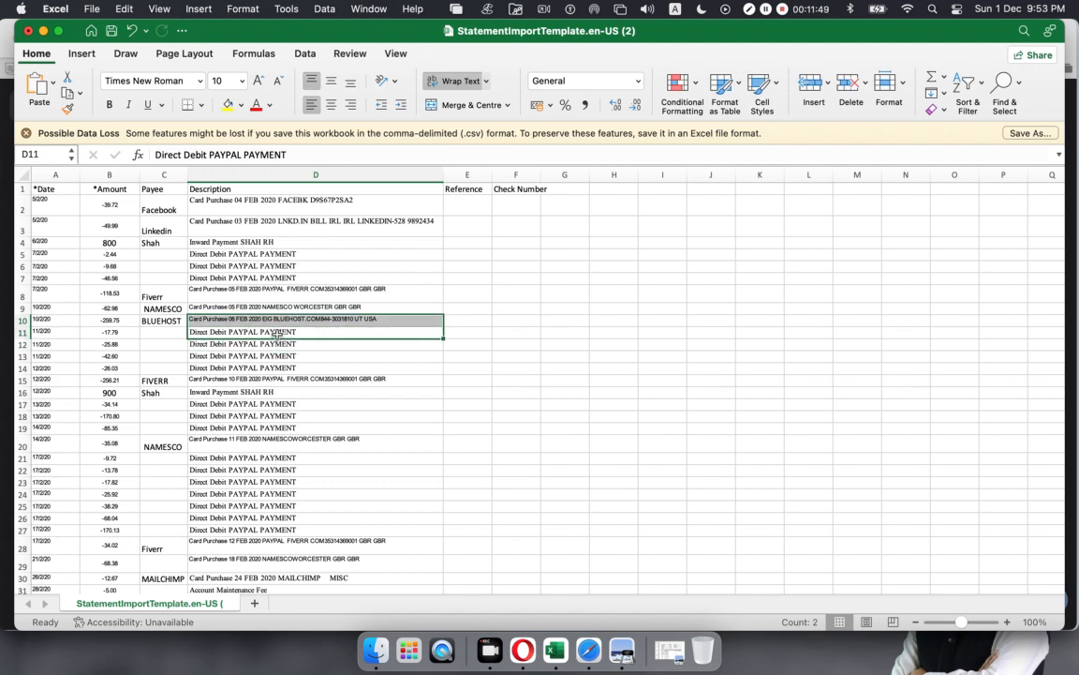
{"action": "left_click", "coordinate": [274, 332]}
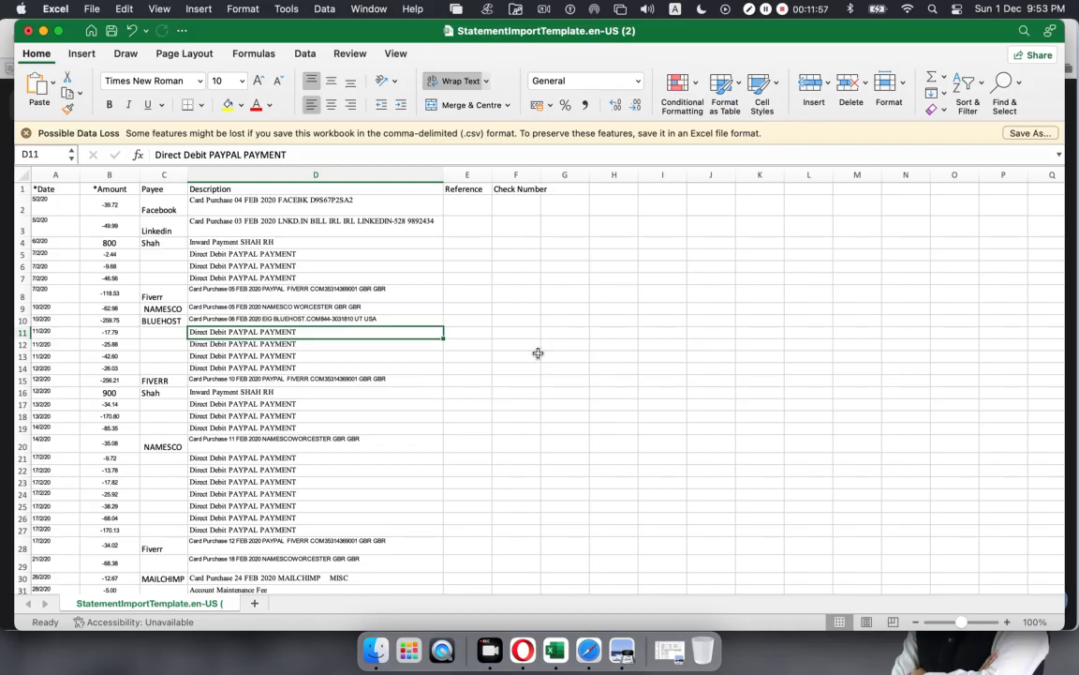
{"action": "left_click", "coordinate": [167, 337]}
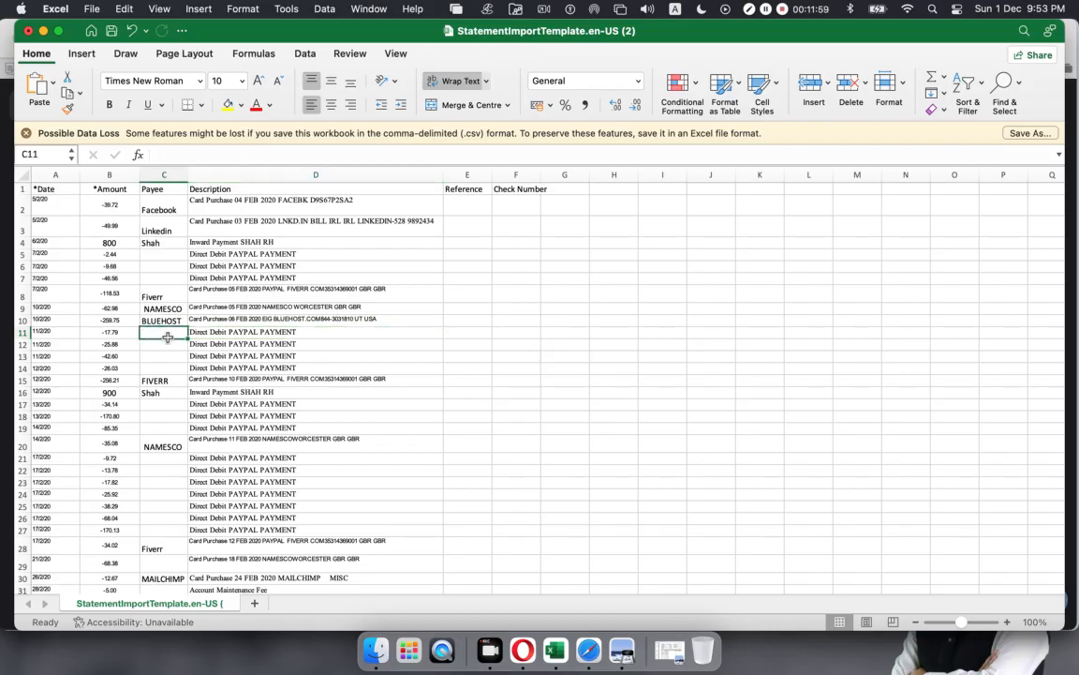
{"action": "left_click", "coordinate": [265, 338]}
{"action": "key", "text": "Left"}
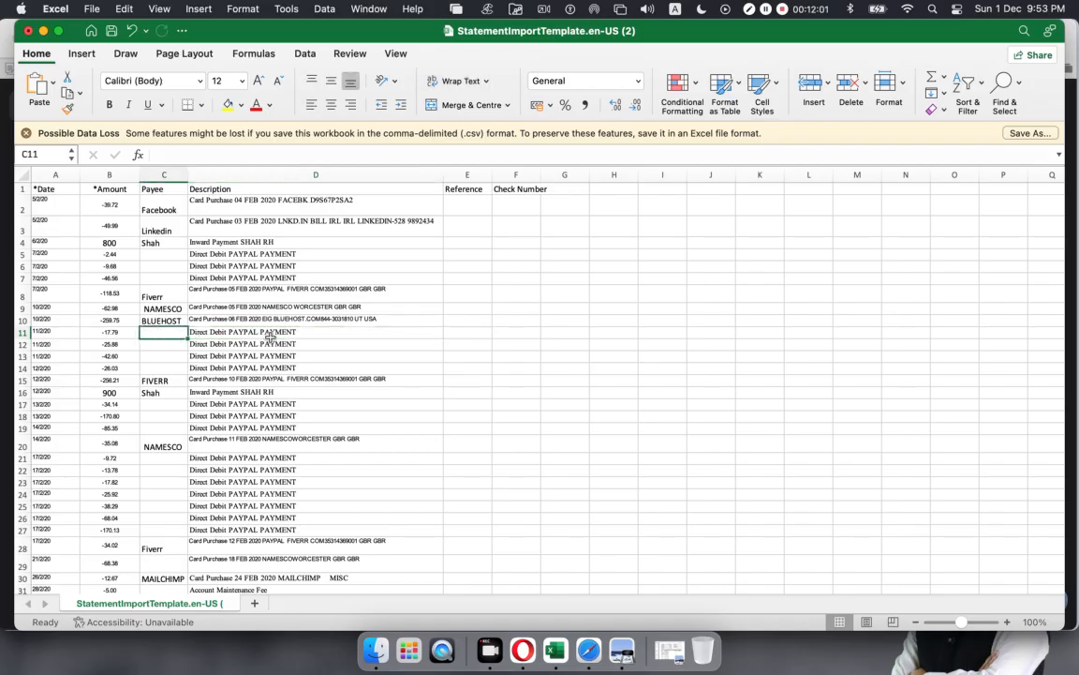
{"action": "left_click", "coordinate": [269, 338]}
{"action": "left_click", "coordinate": [497, 331]}
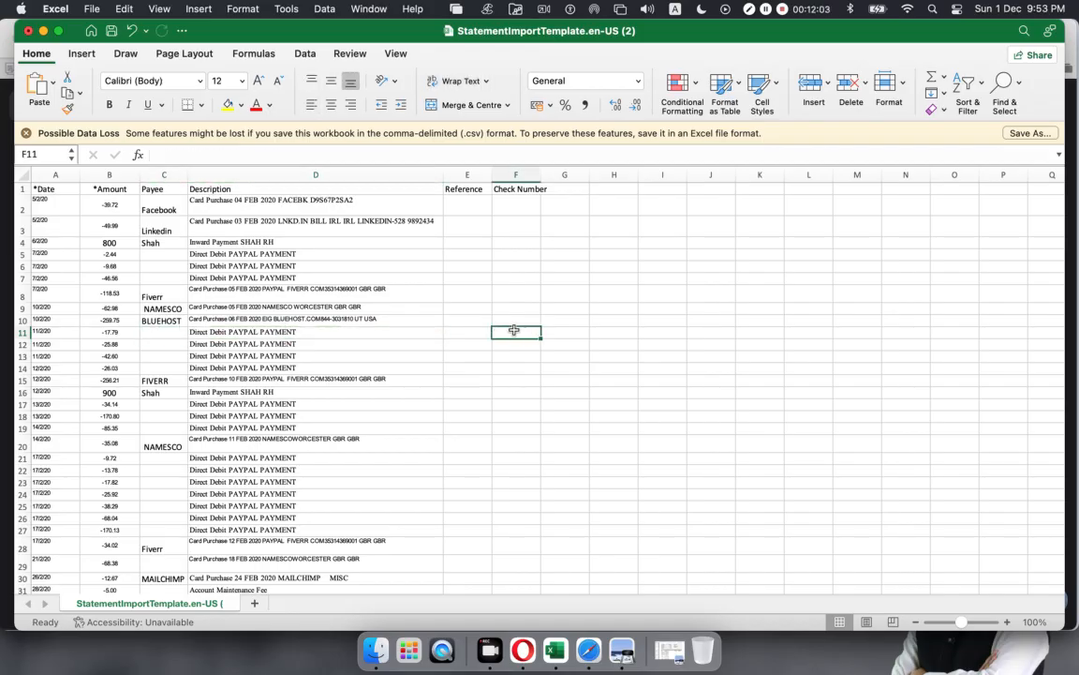
{"action": "left_click_drag", "start_coordinate": [265, 333], "coordinate": [284, 367]}
{"action": "left_click", "coordinate": [295, 354]}
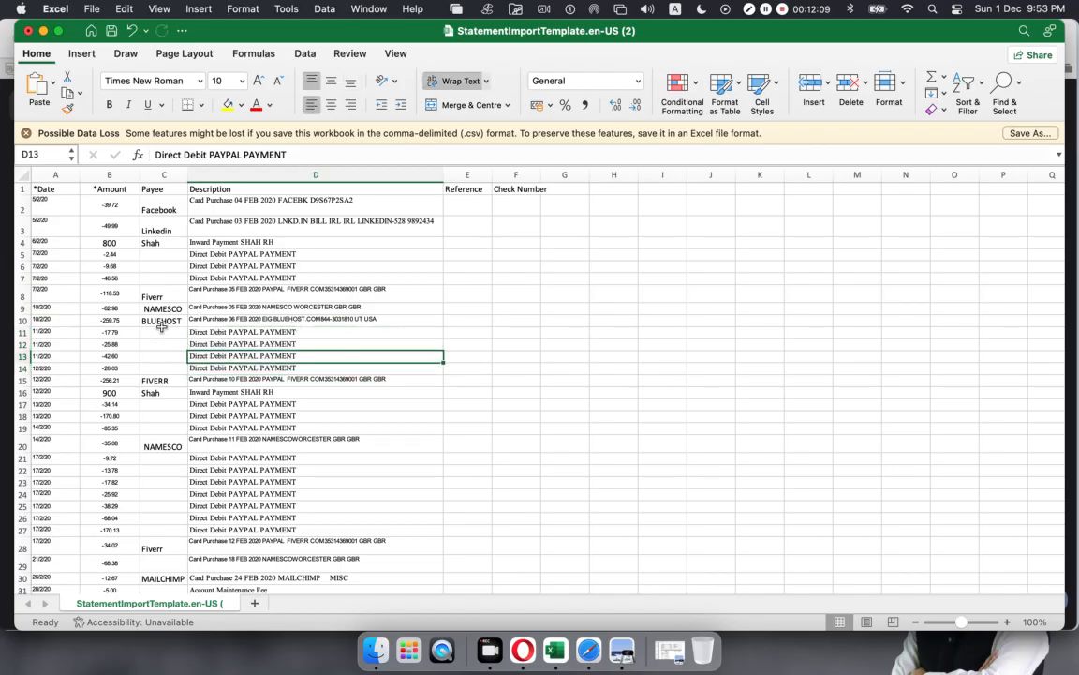
{"action": "left_click_drag", "start_coordinate": [153, 208], "coordinate": [166, 549]}
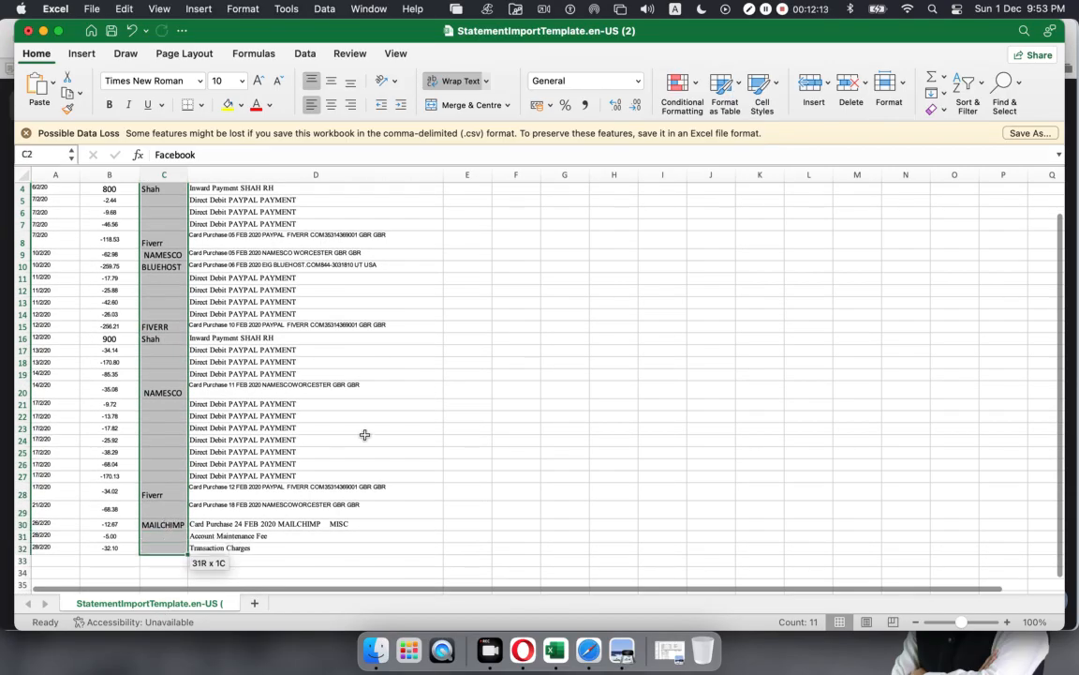
{"action": "left_click", "coordinate": [467, 403]}
{"action": "scroll", "coordinate": [354, 307], "scroll_direction": "down", "scroll_amount": 5}
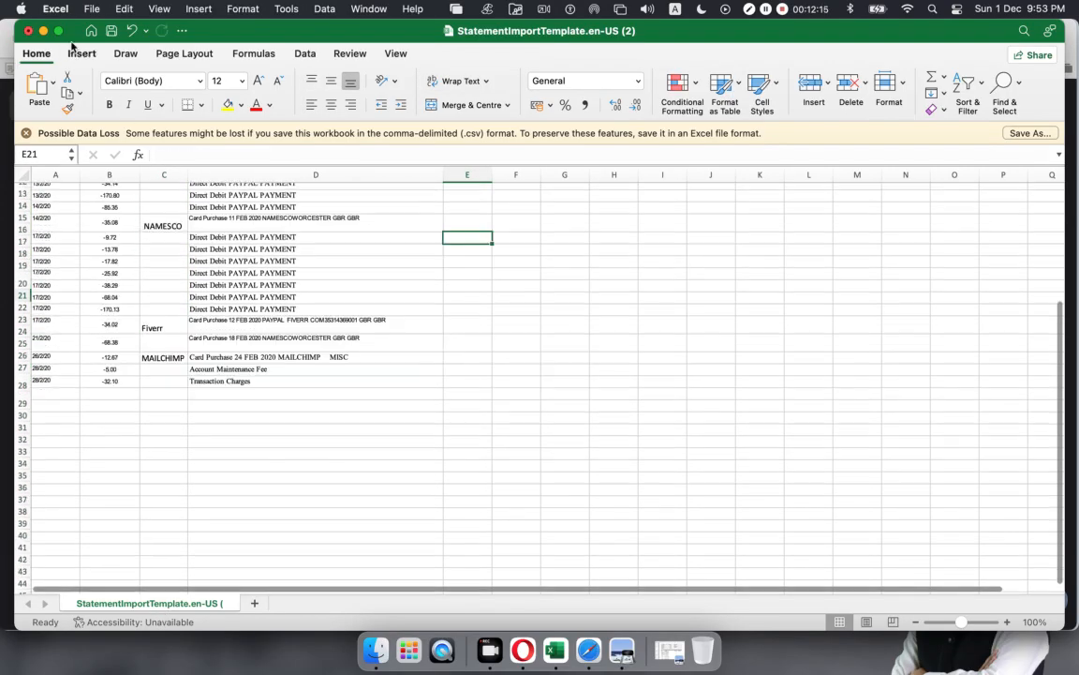
{"action": "left_click", "coordinate": [89, 31]}
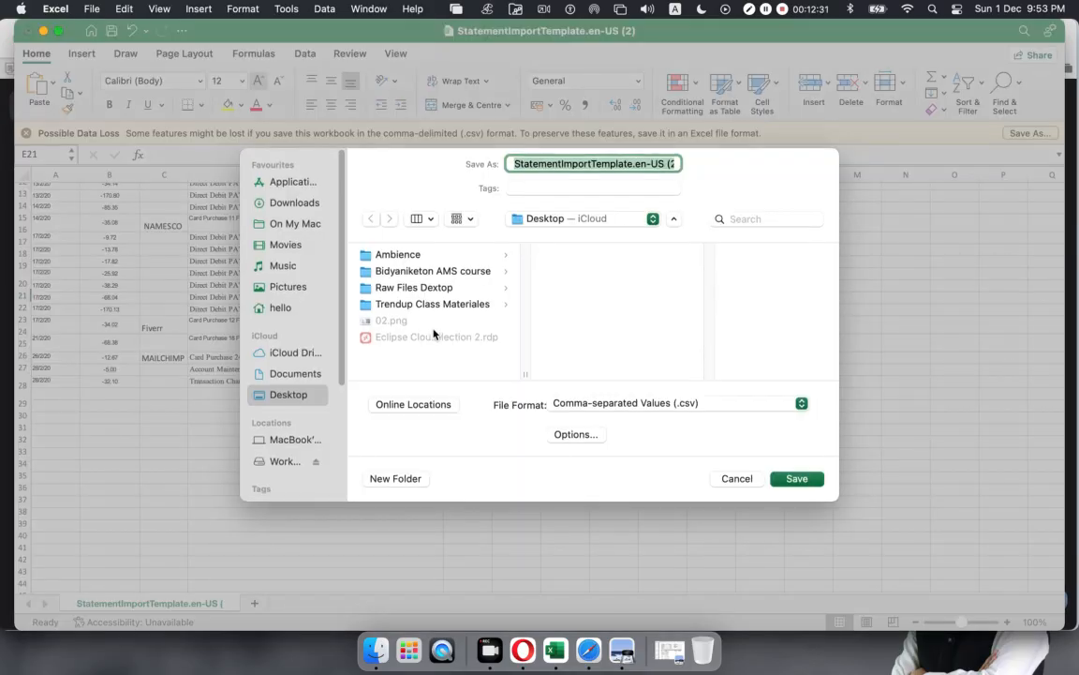
{"action": "left_click", "coordinate": [811, 481]}
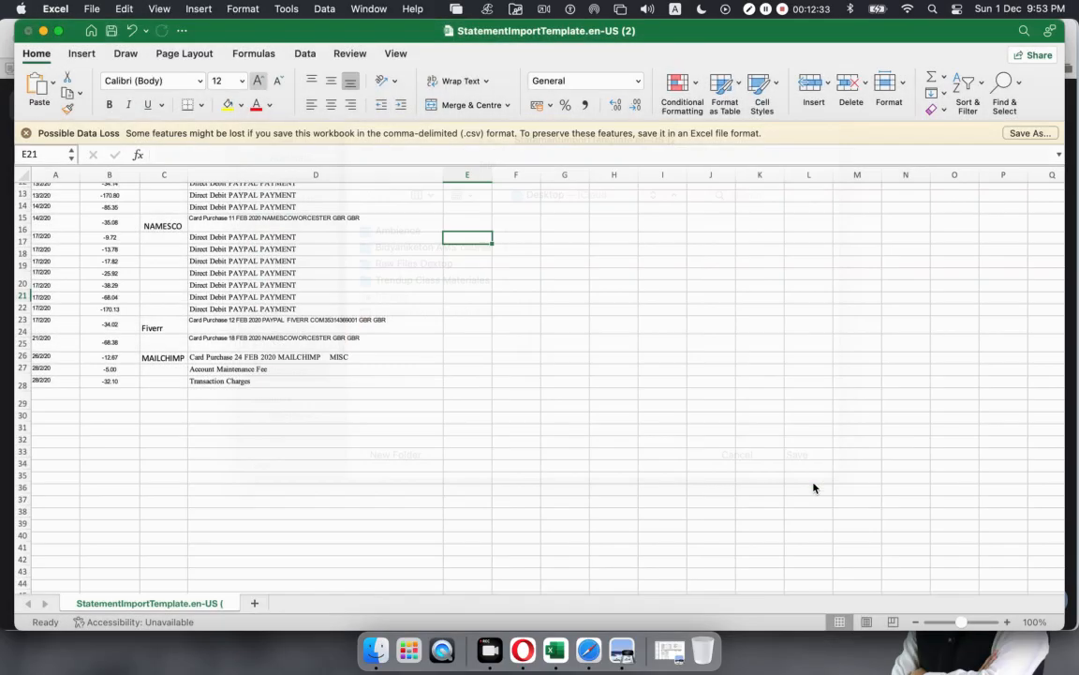
Step: Close the Excel workbook and choose Manage Account > Import a Statement on Xero's Metro Bank page
{"action": "left_click", "coordinate": [28, 30]}
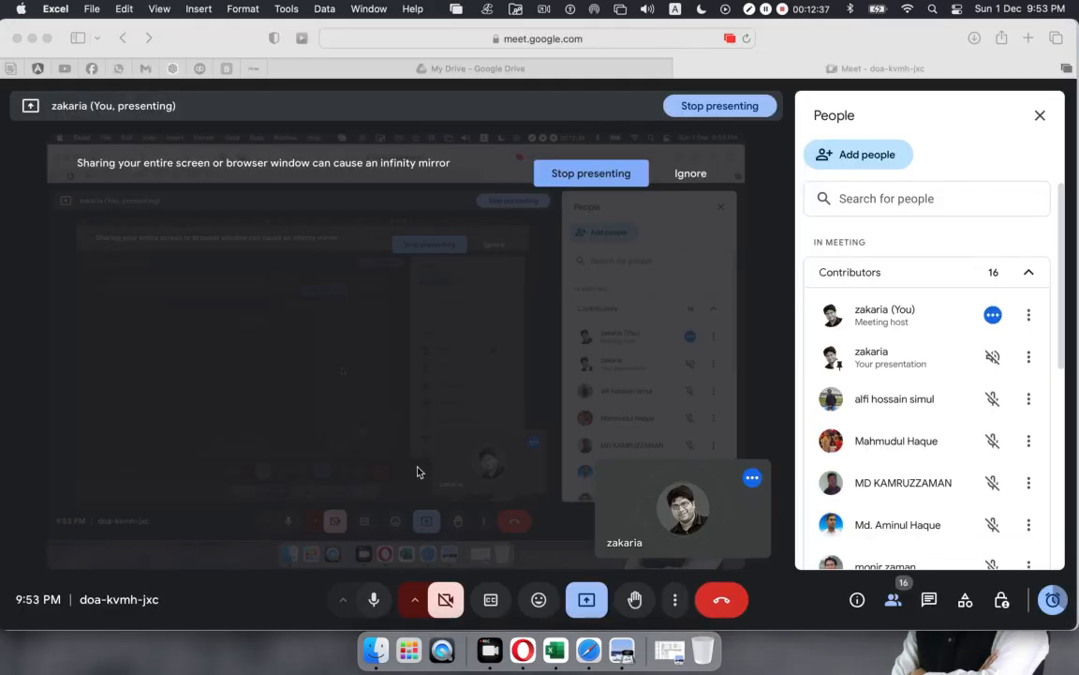
{"action": "left_click", "coordinate": [522, 650]}
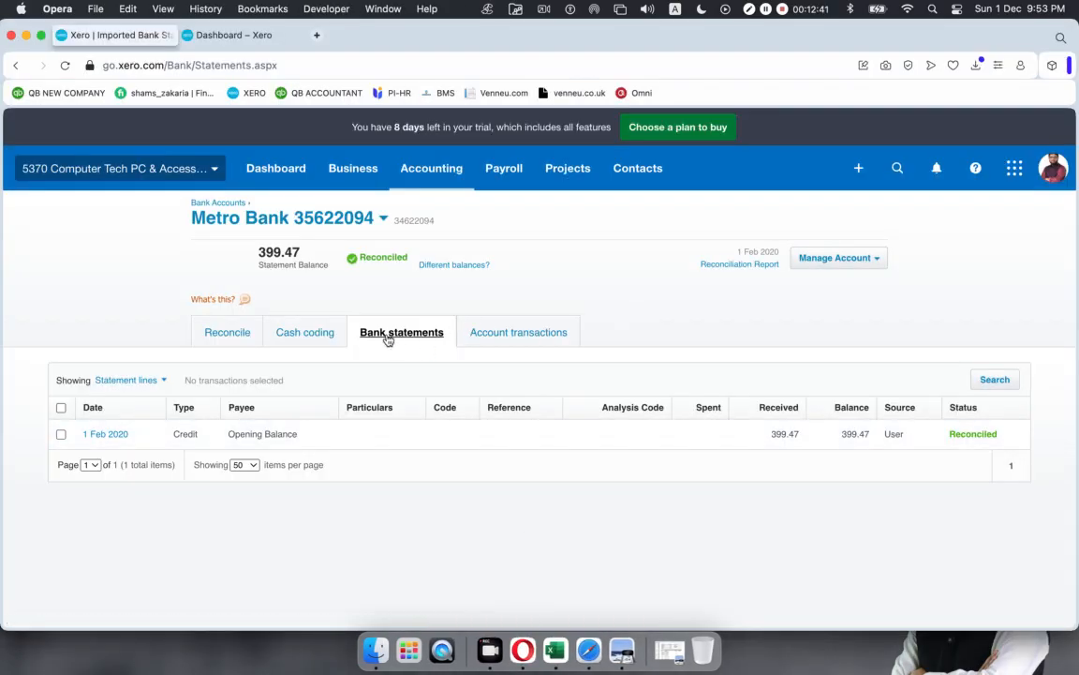
{"action": "left_click", "coordinate": [879, 260]}
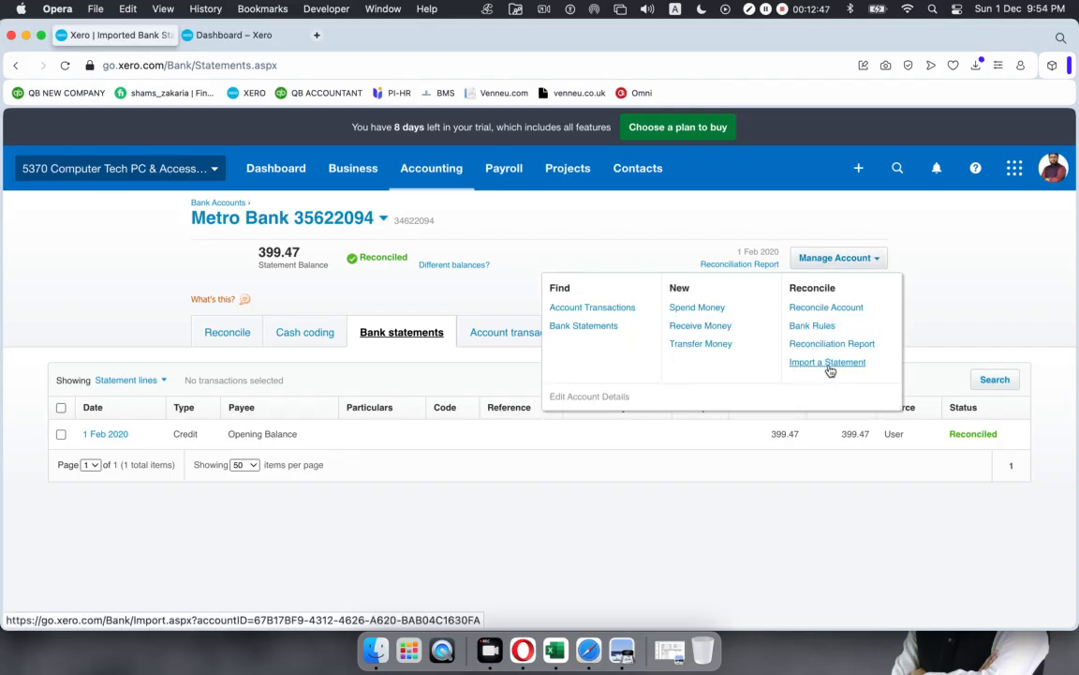
{"action": "left_click", "coordinate": [821, 364]}
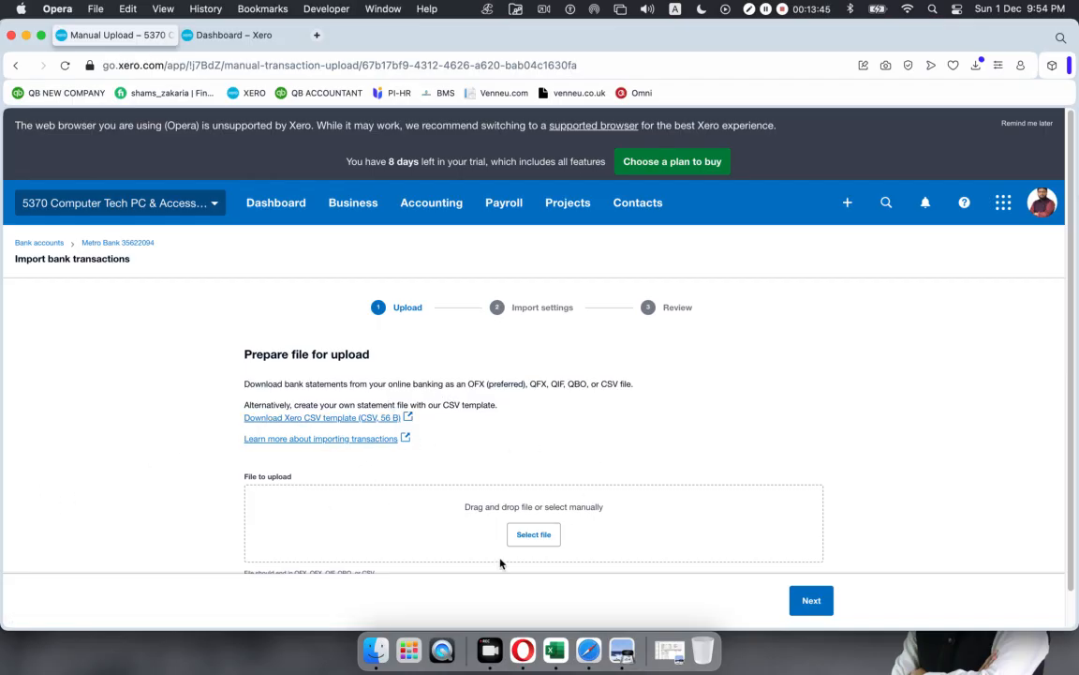
Step: Upload Feb Metro.csv from Desktop > Trendup Class Materiales > Total 13 Classes > Xero > Xero-04 as the statement file
{"action": "left_click", "coordinate": [535, 537]}
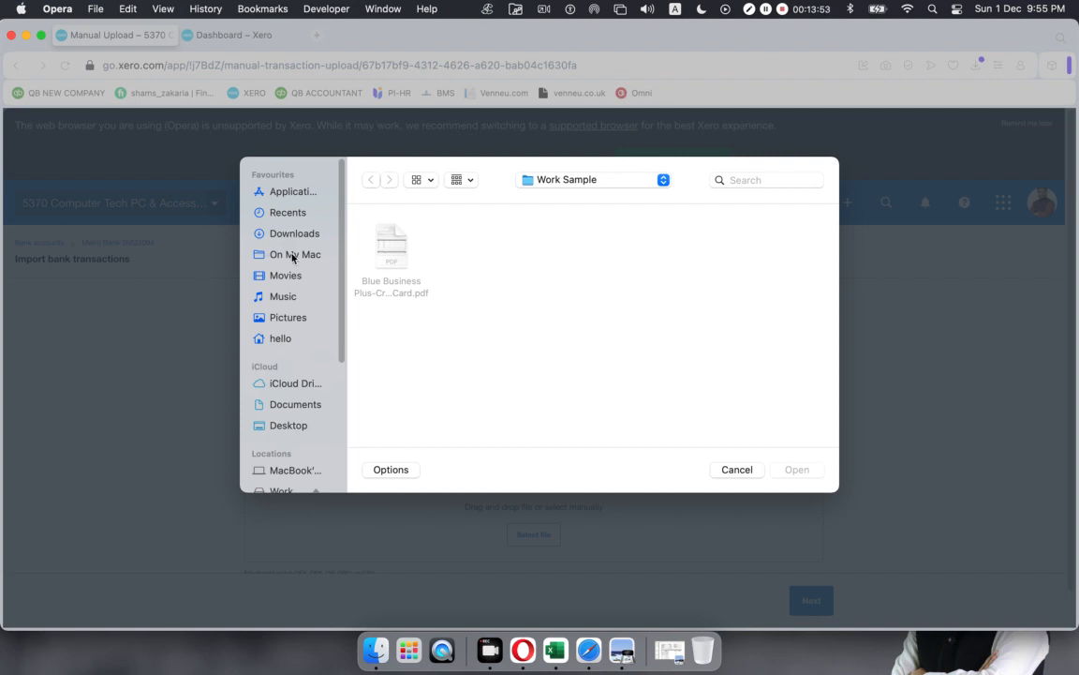
{"action": "left_click", "coordinate": [283, 424]}
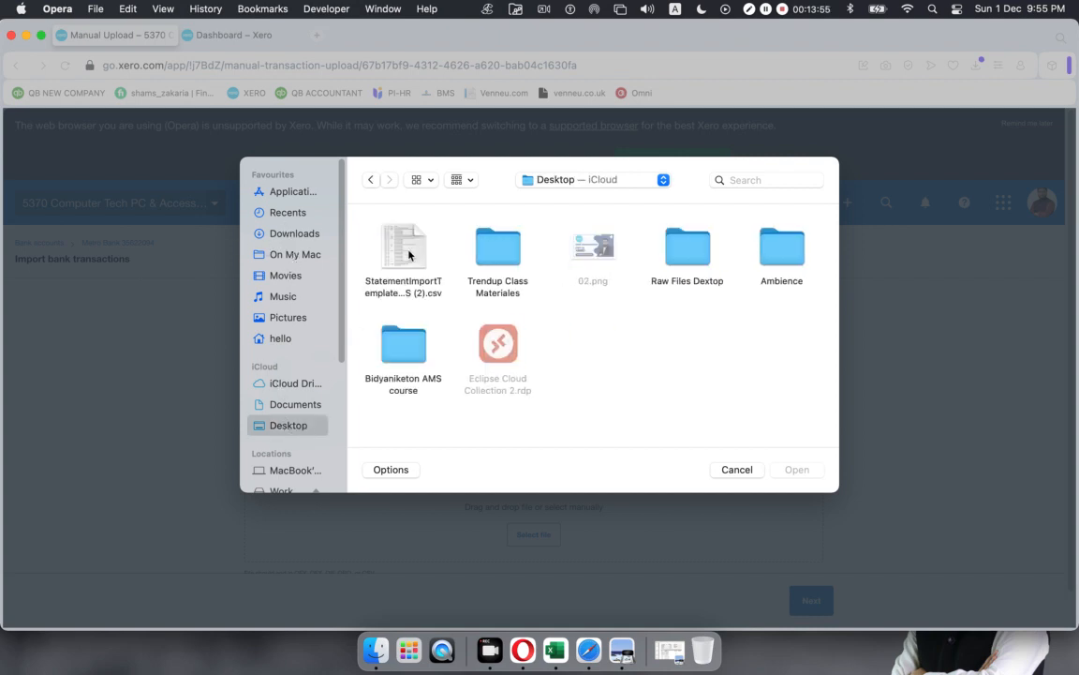
{"action": "double_click", "coordinate": [501, 248]}
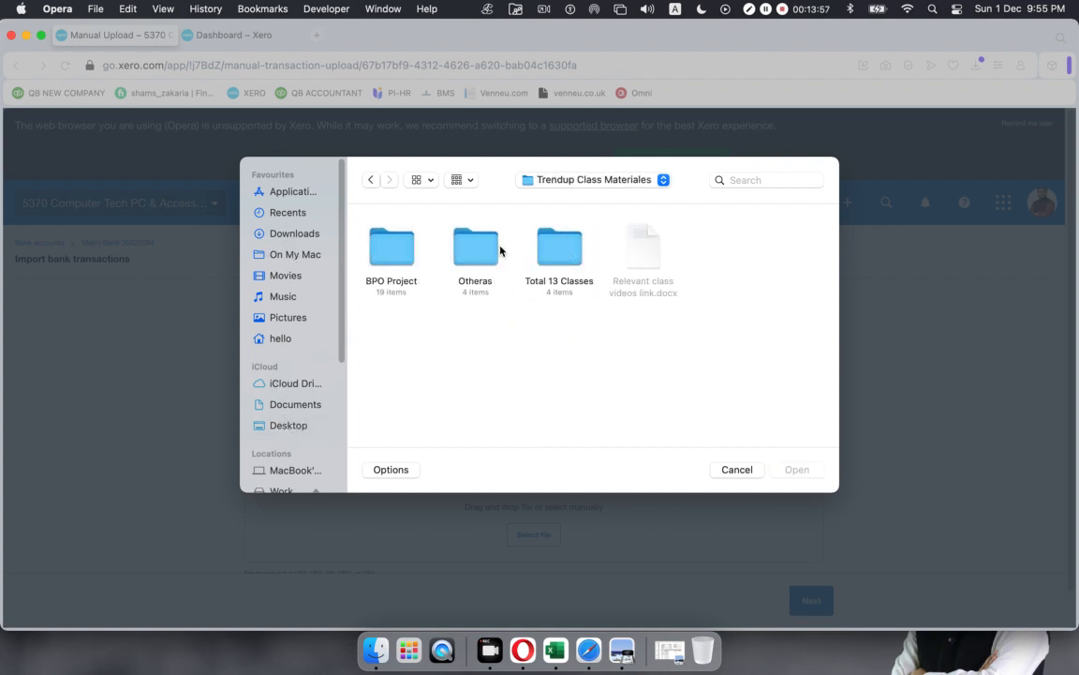
{"action": "double_click", "coordinate": [551, 248]}
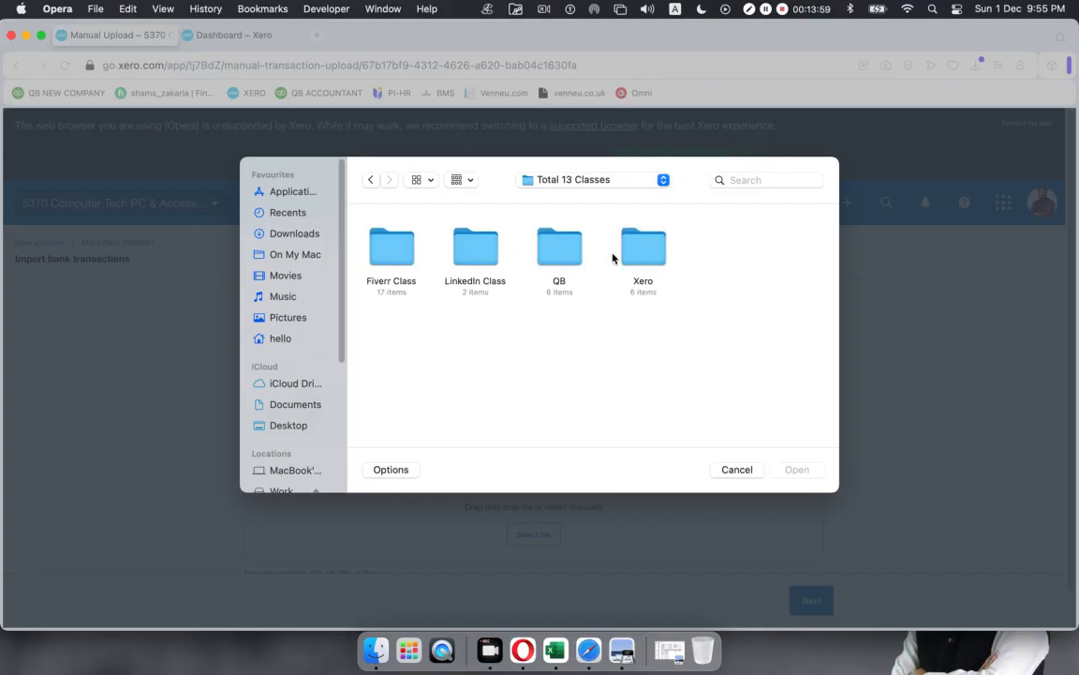
{"action": "double_click", "coordinate": [639, 249]}
{"action": "left_click", "coordinate": [705, 252]}
{"action": "double_click", "coordinate": [706, 252]}
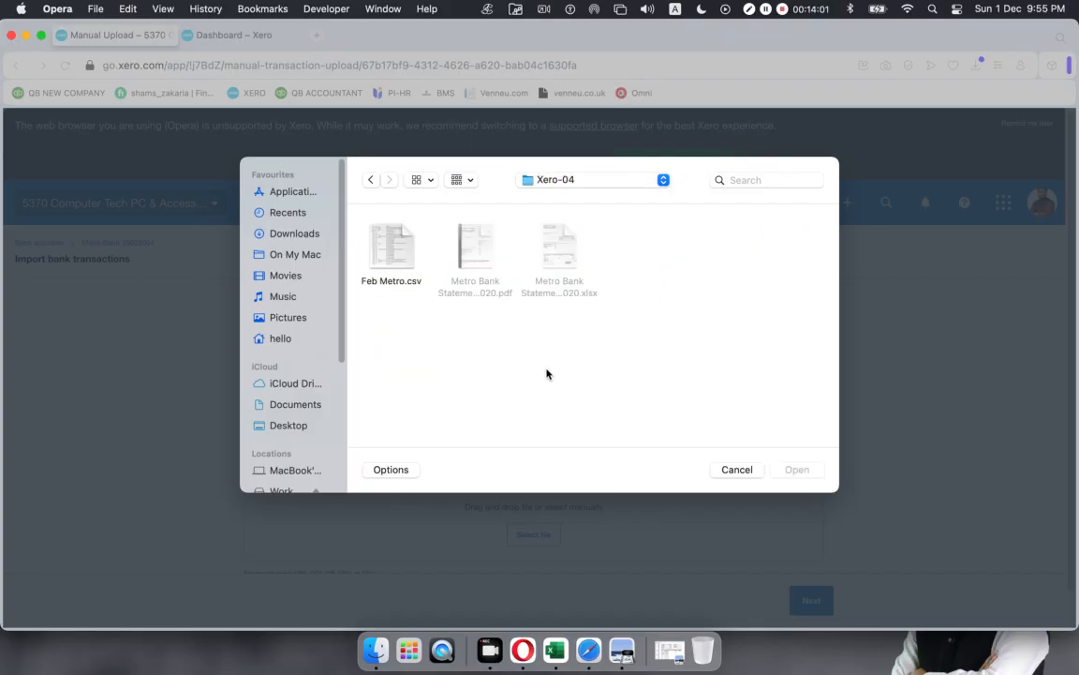
{"action": "left_click", "coordinate": [363, 269]}
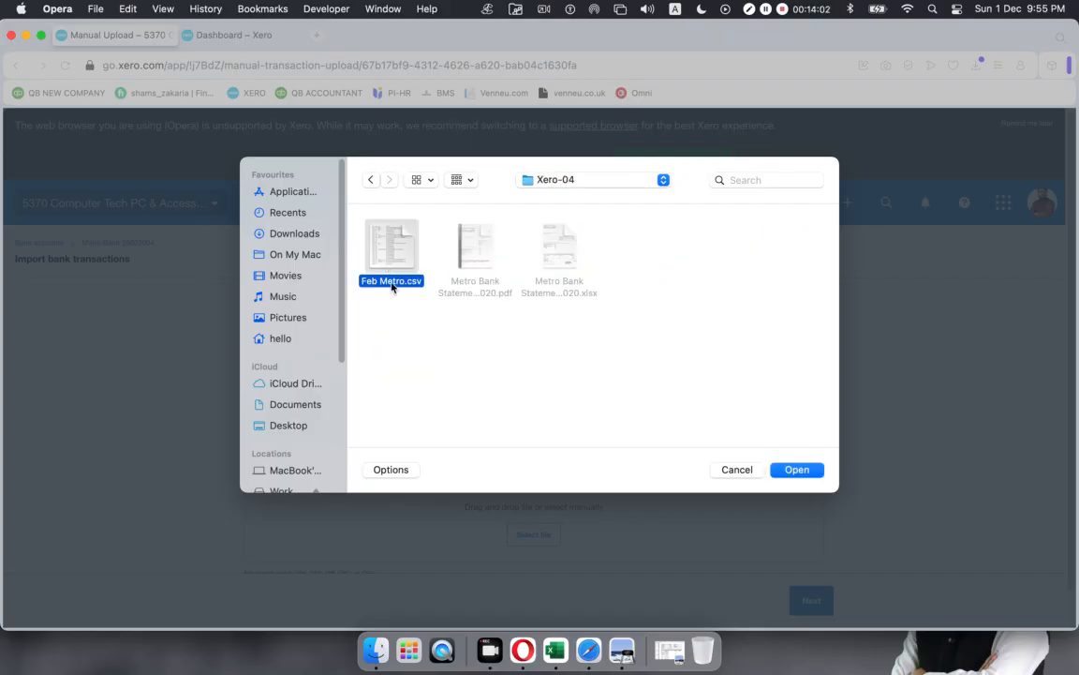
{"action": "left_click", "coordinate": [802, 471]}
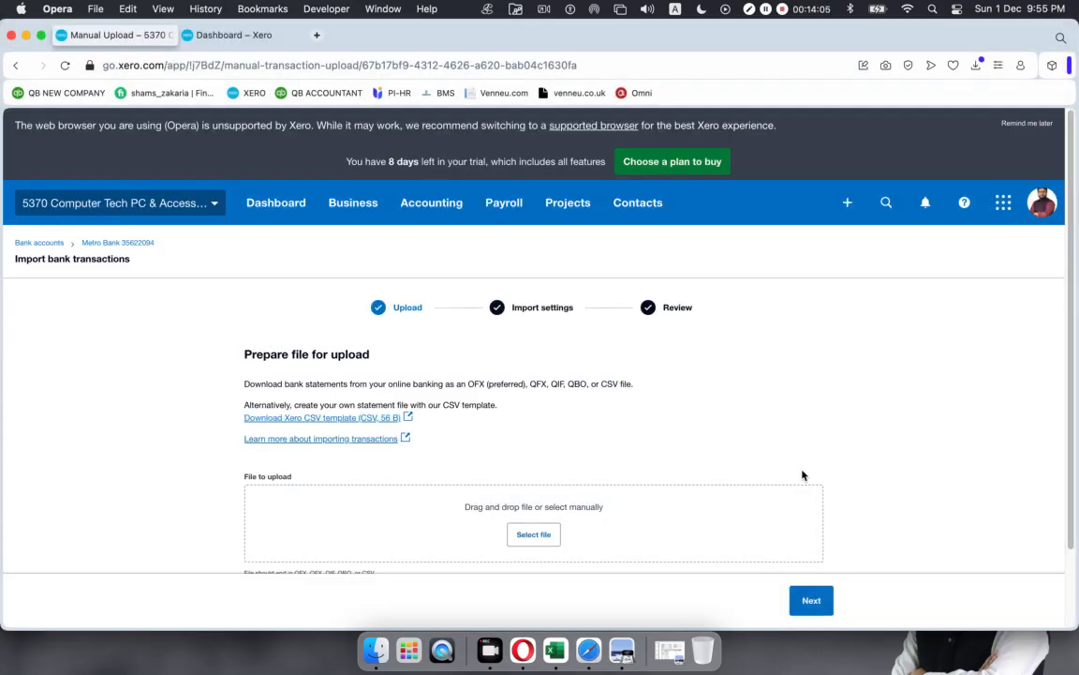
Step: Go to Import settings and review the Date, Amount, Payee and Description mapping across 31 lines
{"action": "left_click", "coordinate": [811, 601]}
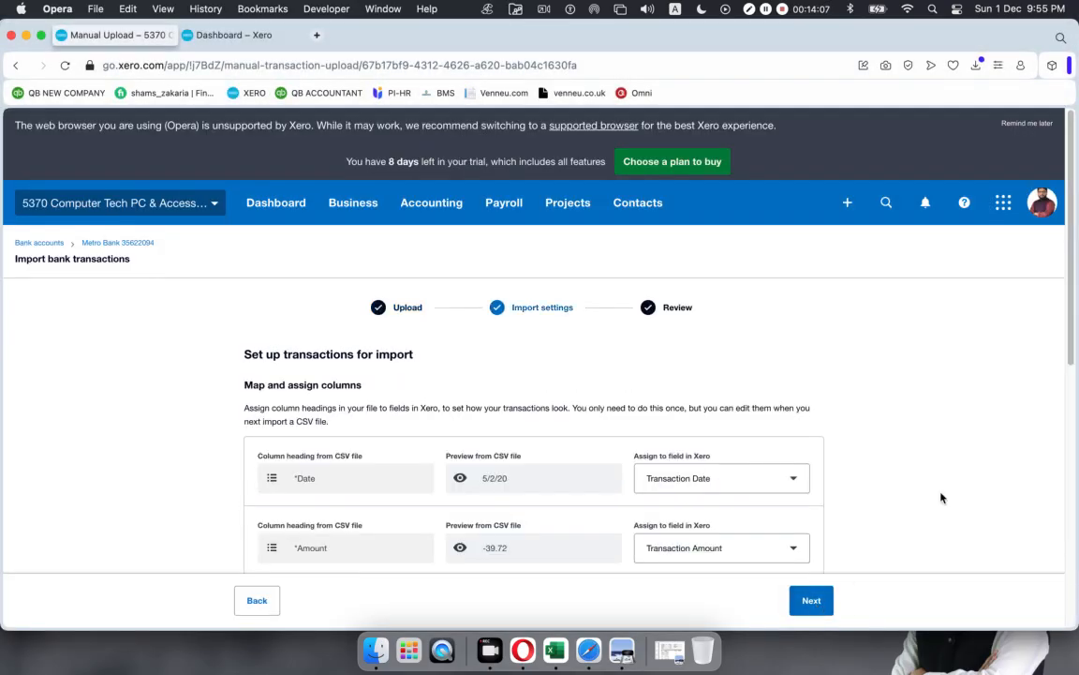
{"action": "scroll", "coordinate": [719, 440], "scroll_direction": "down", "scroll_amount": 1}
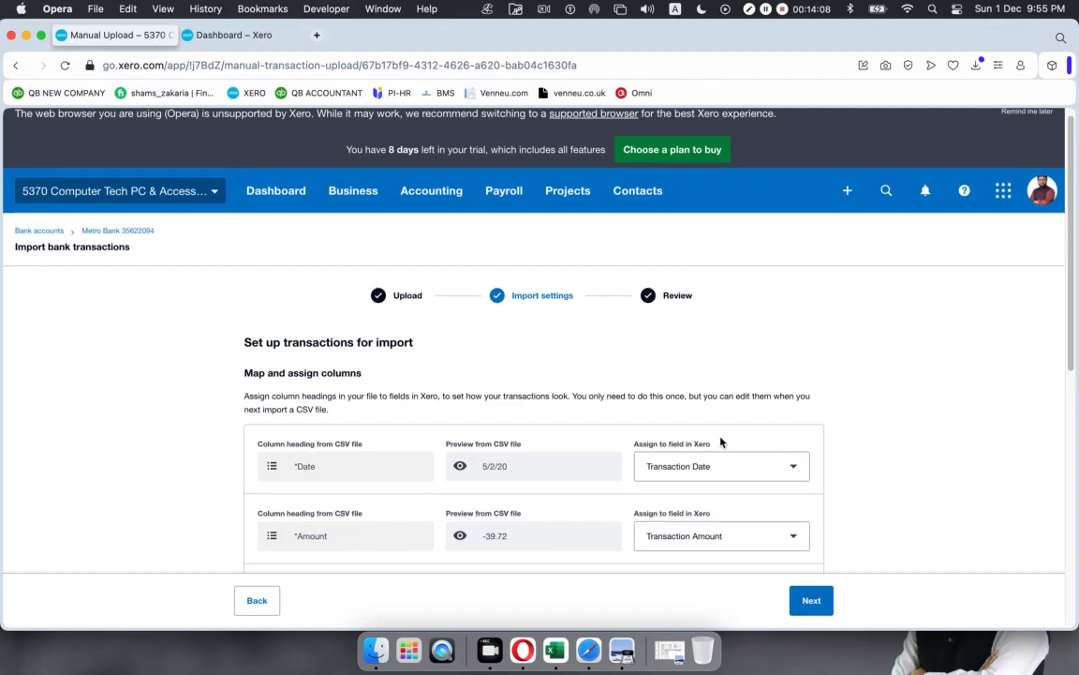
{"action": "scroll", "coordinate": [719, 441], "scroll_direction": "down", "scroll_amount": 8}
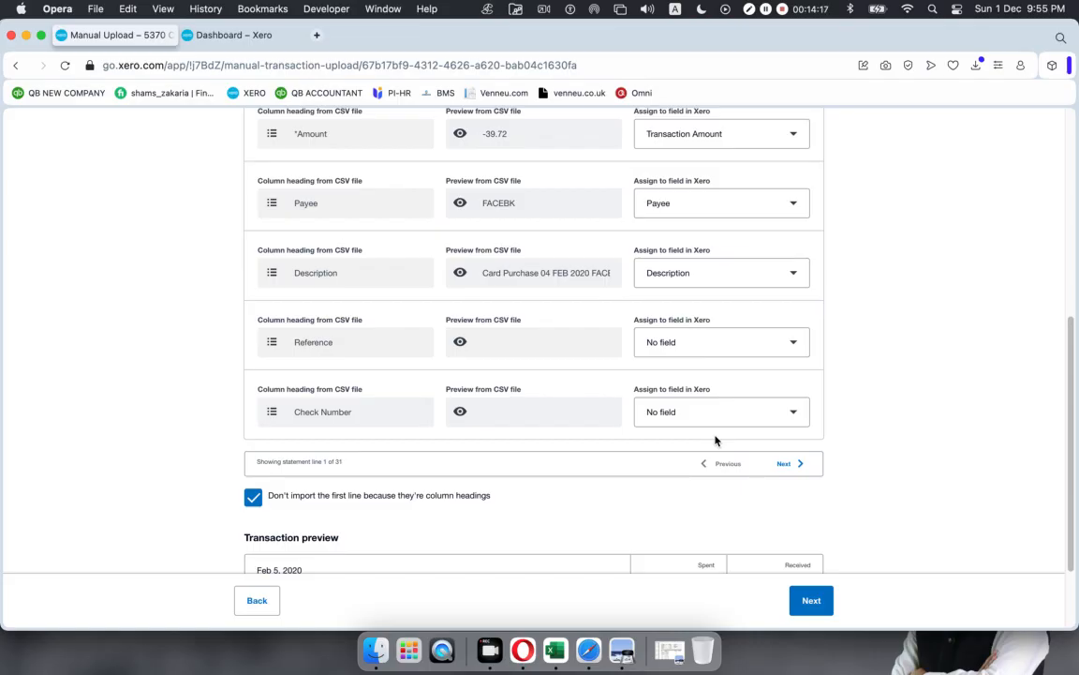
{"action": "scroll", "coordinate": [514, 338], "scroll_direction": "up", "scroll_amount": 4}
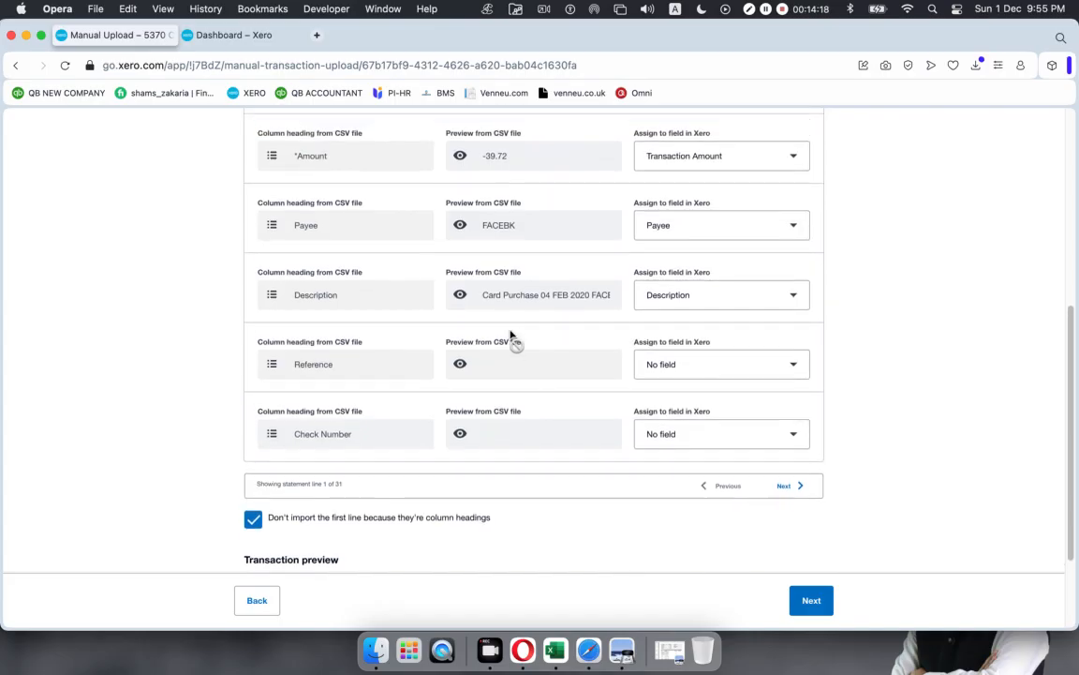
{"action": "scroll", "coordinate": [512, 336], "scroll_direction": "up", "scroll_amount": 1}
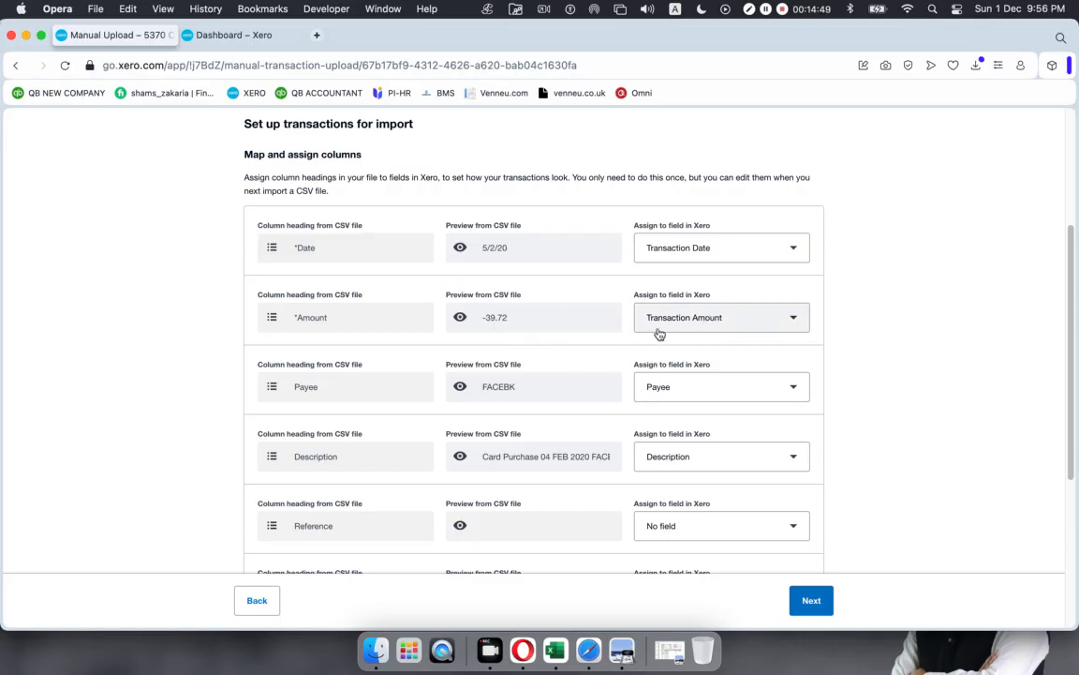
{"action": "scroll", "coordinate": [431, 374], "scroll_direction": "down", "scroll_amount": 5}
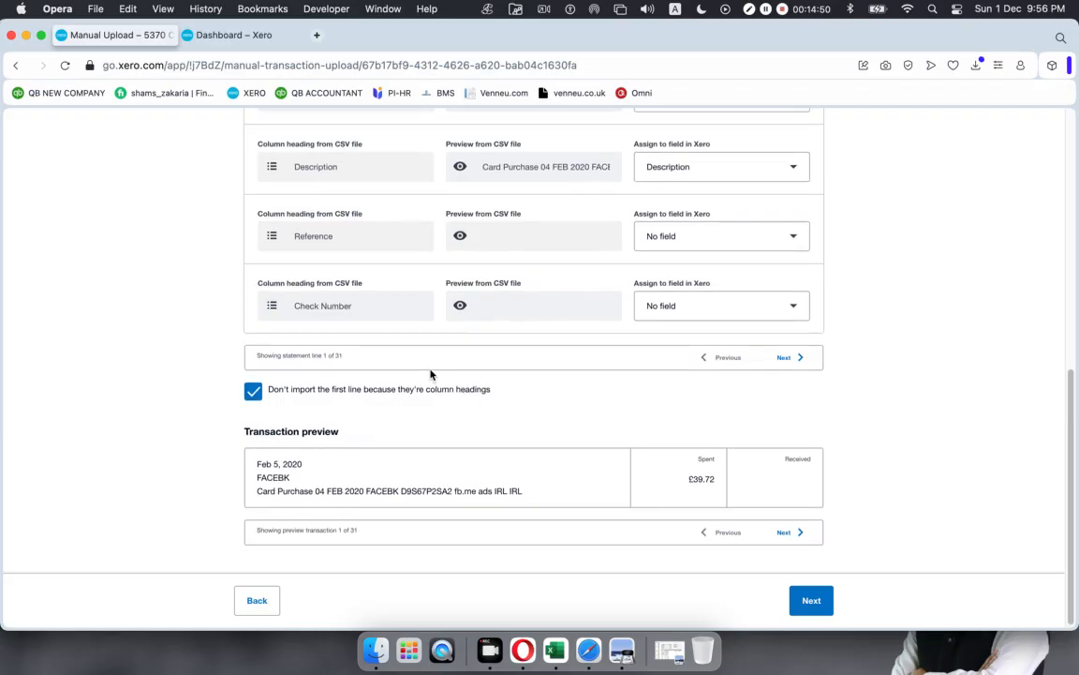
{"action": "scroll", "coordinate": [431, 374], "scroll_direction": "up", "scroll_amount": 2}
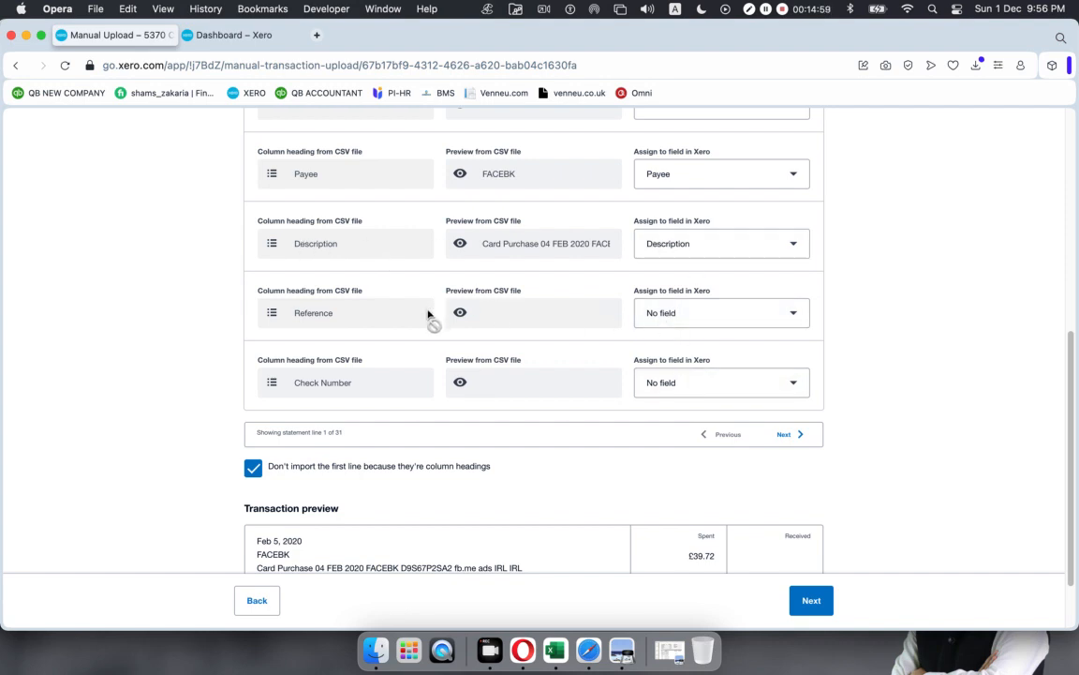
{"action": "scroll", "coordinate": [428, 312], "scroll_direction": "down", "scroll_amount": 3}
Step: Check the first previewed transaction's date, Feb 5, 2020, and its £39.72 spent amount
{"action": "scroll", "coordinate": [426, 317], "scroll_direction": "down", "scroll_amount": 1}
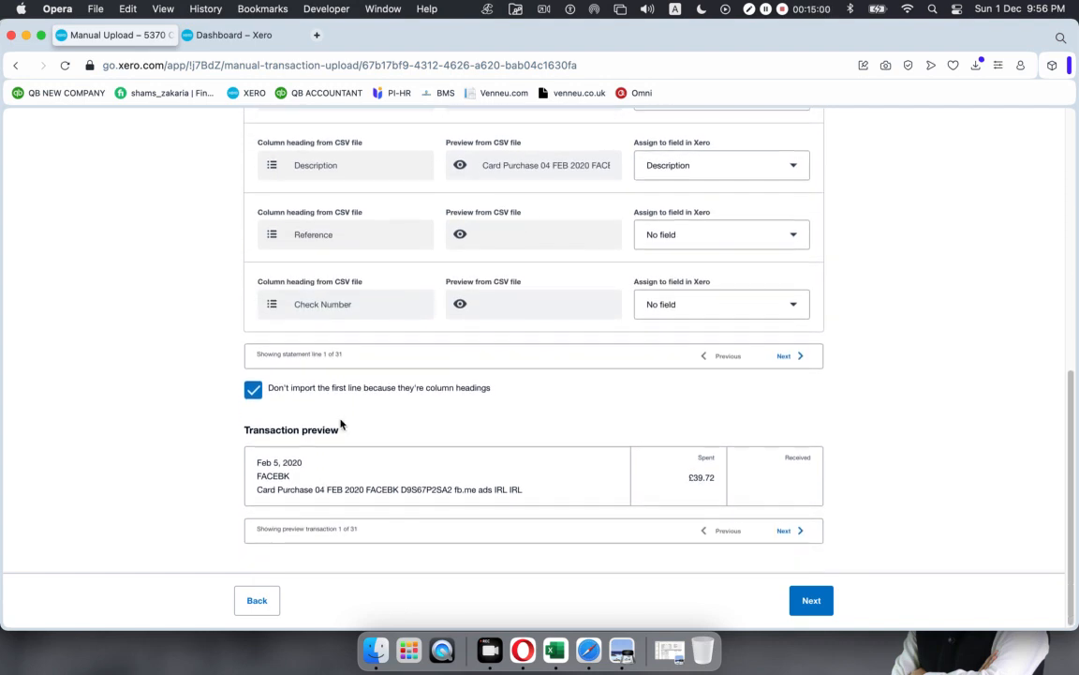
{"action": "left_click_drag", "start_coordinate": [256, 465], "coordinate": [605, 498]}
{"action": "left_click", "coordinate": [259, 477]}
{"action": "left_click_drag", "start_coordinate": [689, 478], "coordinate": [729, 481]}
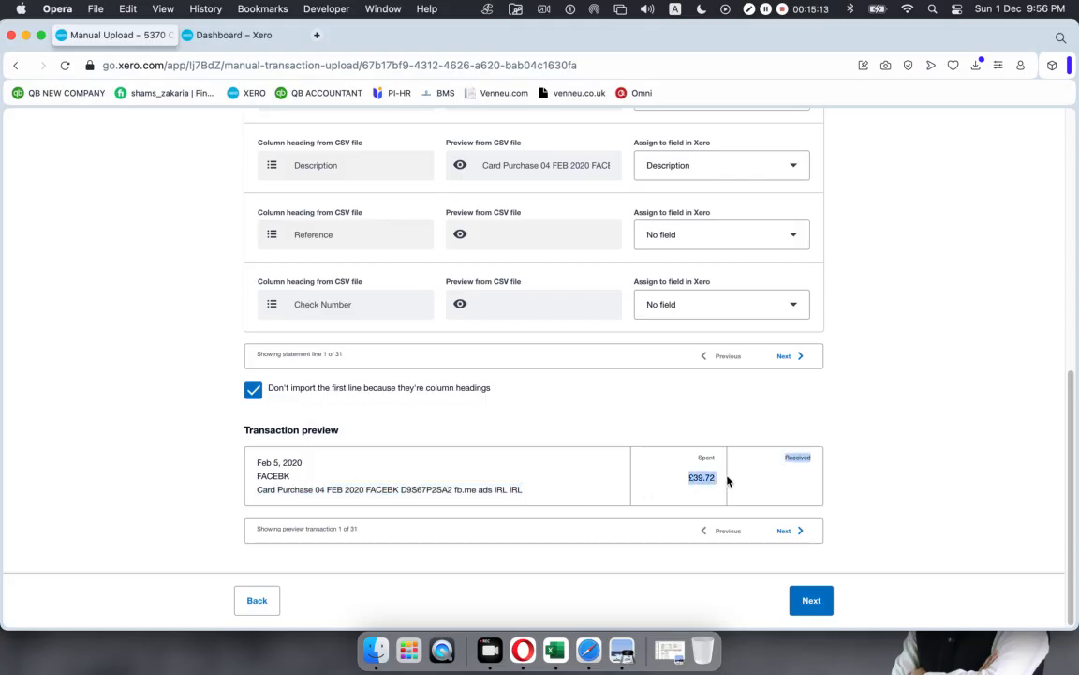
{"action": "left_click", "coordinate": [800, 476]}
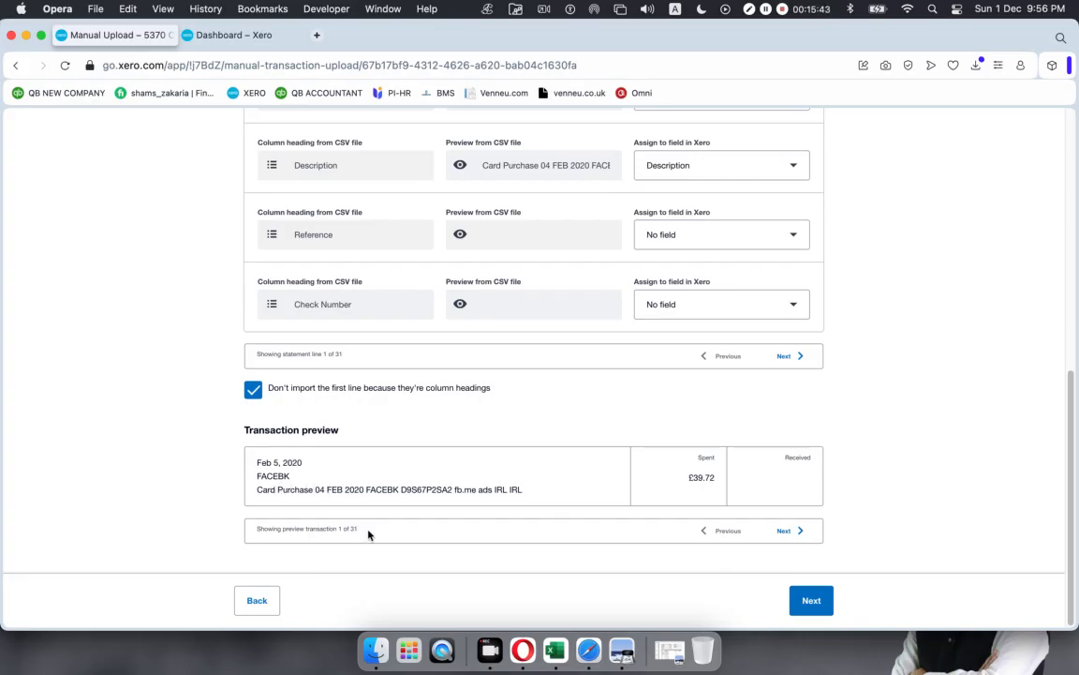
Step: Page the transaction preview forward to the fifth transaction, then minimise the browser window
{"action": "left_click", "coordinate": [785, 530]}
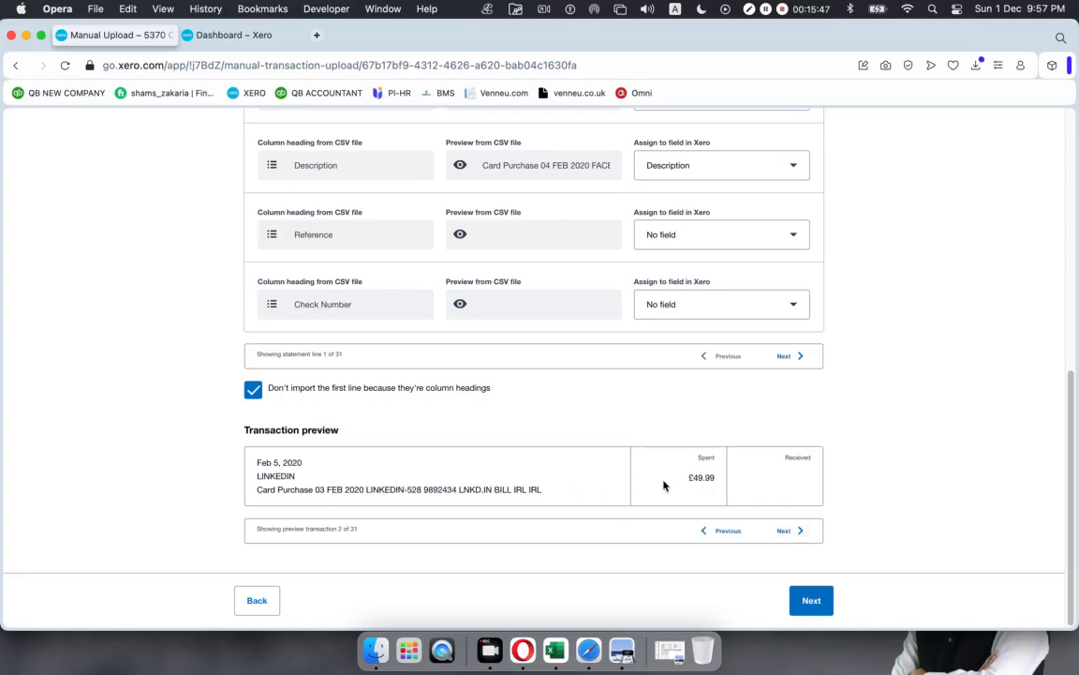
{"action": "left_click", "coordinate": [784, 530]}
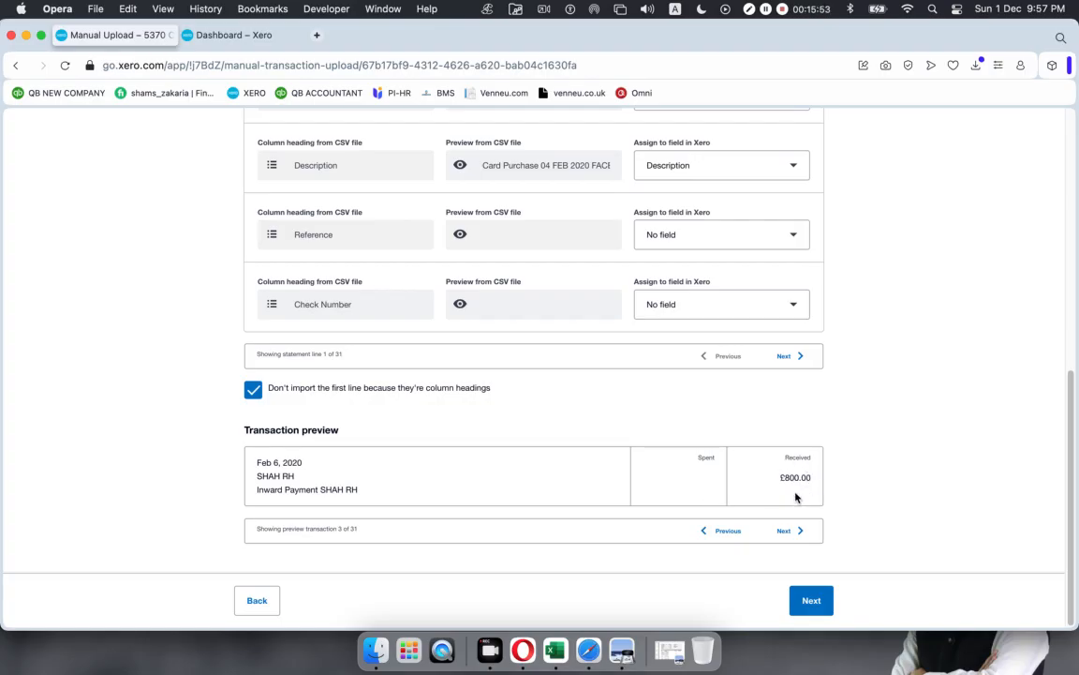
{"action": "double_click", "coordinate": [783, 531]}
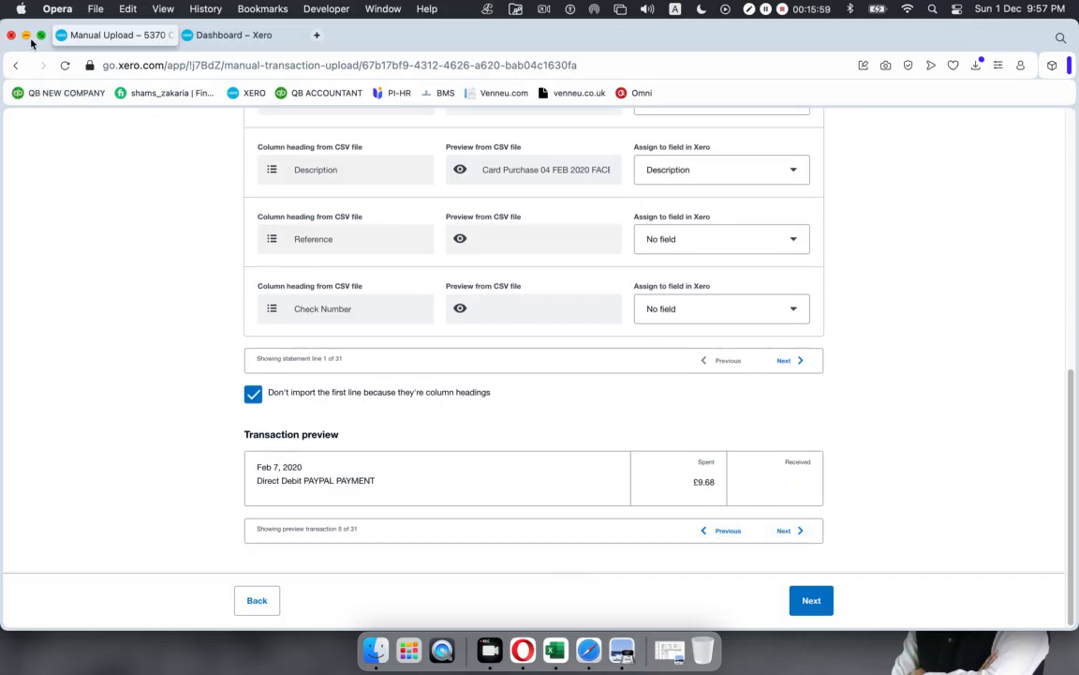
{"action": "left_click", "coordinate": [26, 36]}
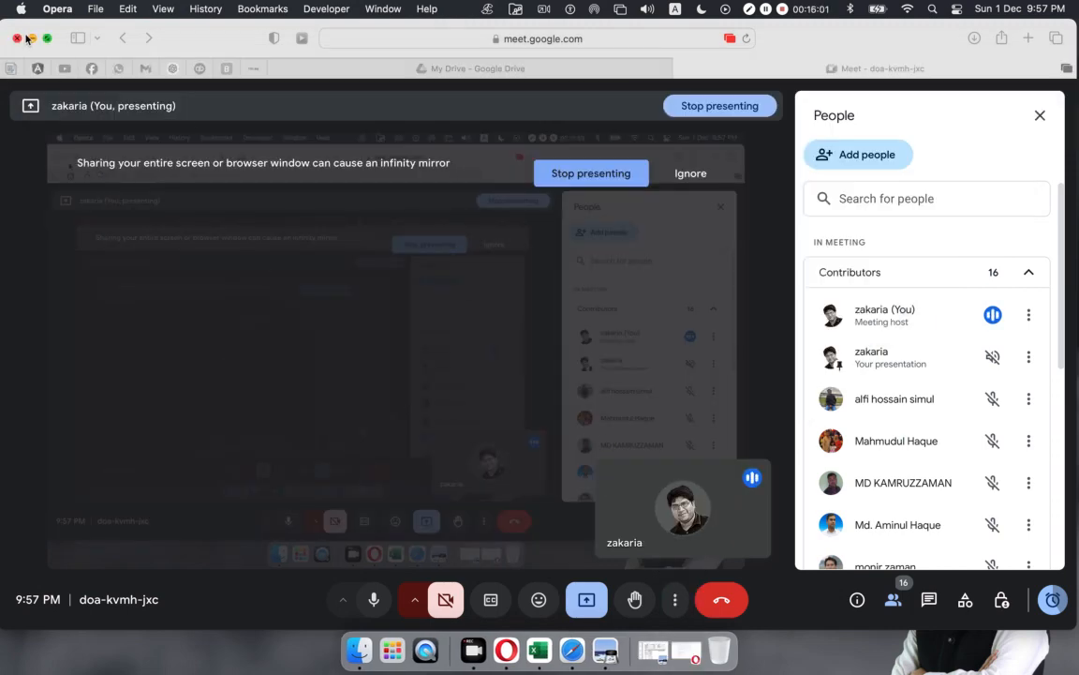
Step: In Finder, browse Trendup Class Materiales > Total 13 Classes > Xero > Xero-04 and open Feb Metro.csv in Excel
{"action": "left_click", "coordinate": [30, 38]}
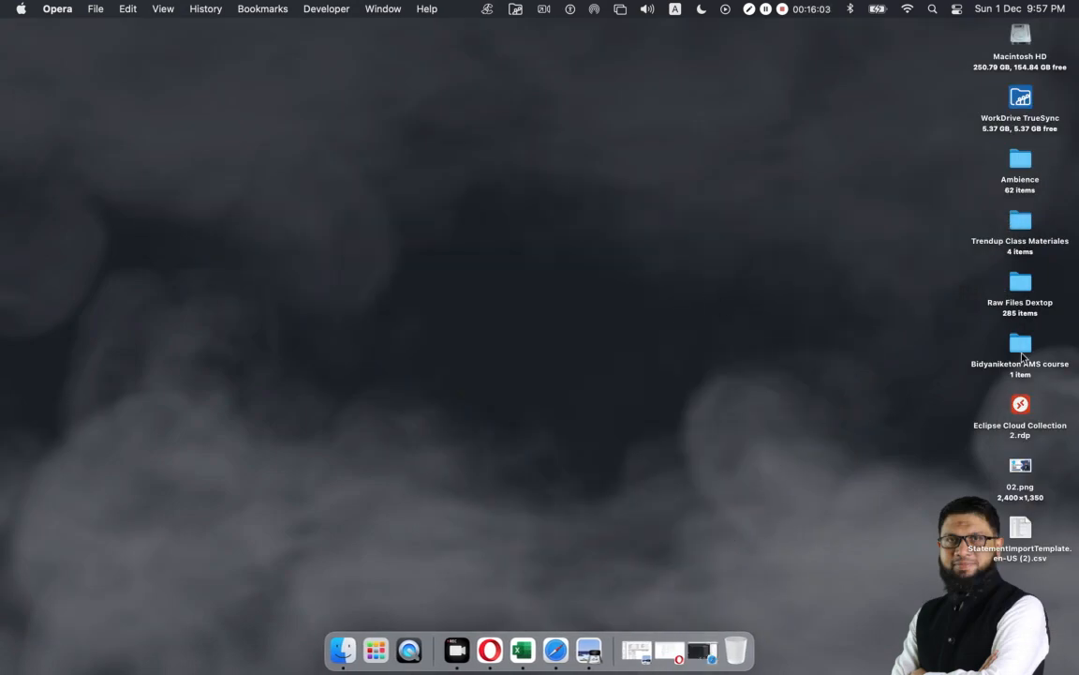
{"action": "left_click", "coordinate": [1019, 225]}
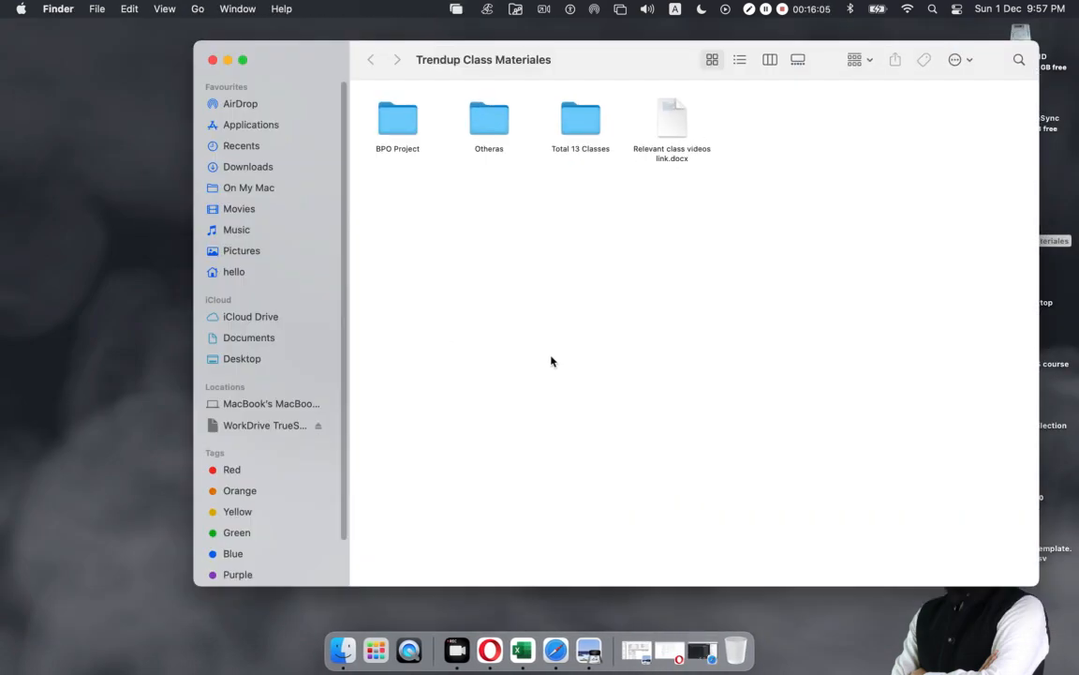
{"action": "double_click", "coordinate": [577, 127]}
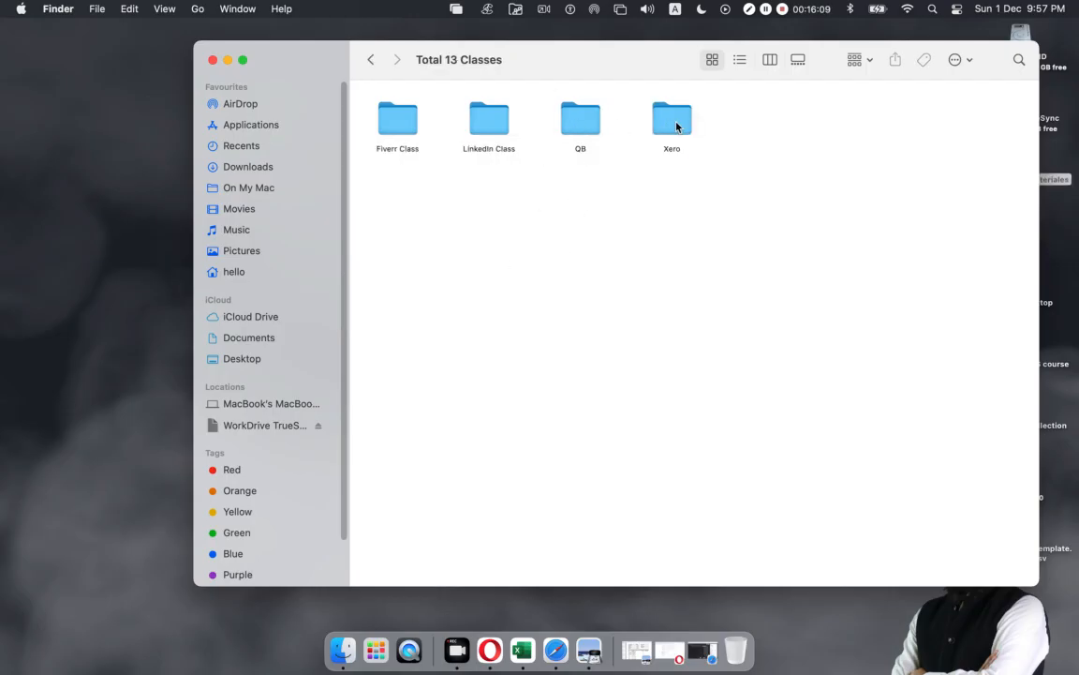
{"action": "double_click", "coordinate": [676, 126]}
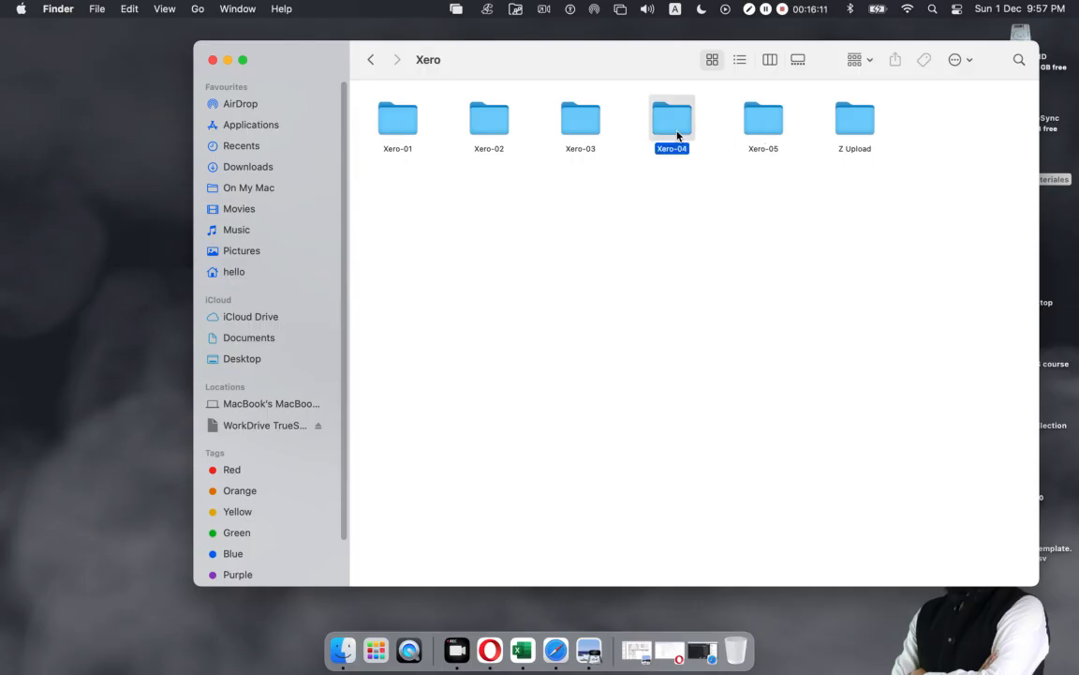
{"action": "double_click", "coordinate": [676, 131]}
{"action": "left_click", "coordinate": [383, 132]}
{"action": "double_click", "coordinate": [382, 132]}
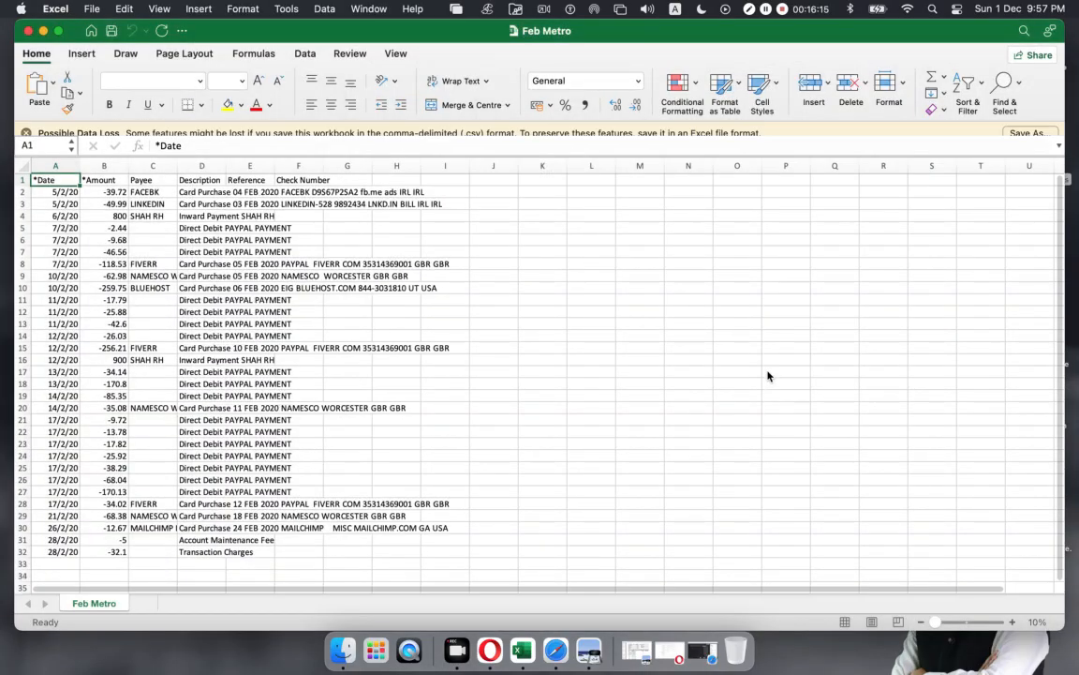
Step: Enter the statement's 399.47 opening balance in cell B33, confirming it against the Metro Bank PDF
{"action": "scroll", "coordinate": [539, 370], "scroll_direction": "down", "scroll_amount": 1}
{"action": "scroll", "coordinate": [543, 363], "scroll_direction": "down", "scroll_amount": 3}
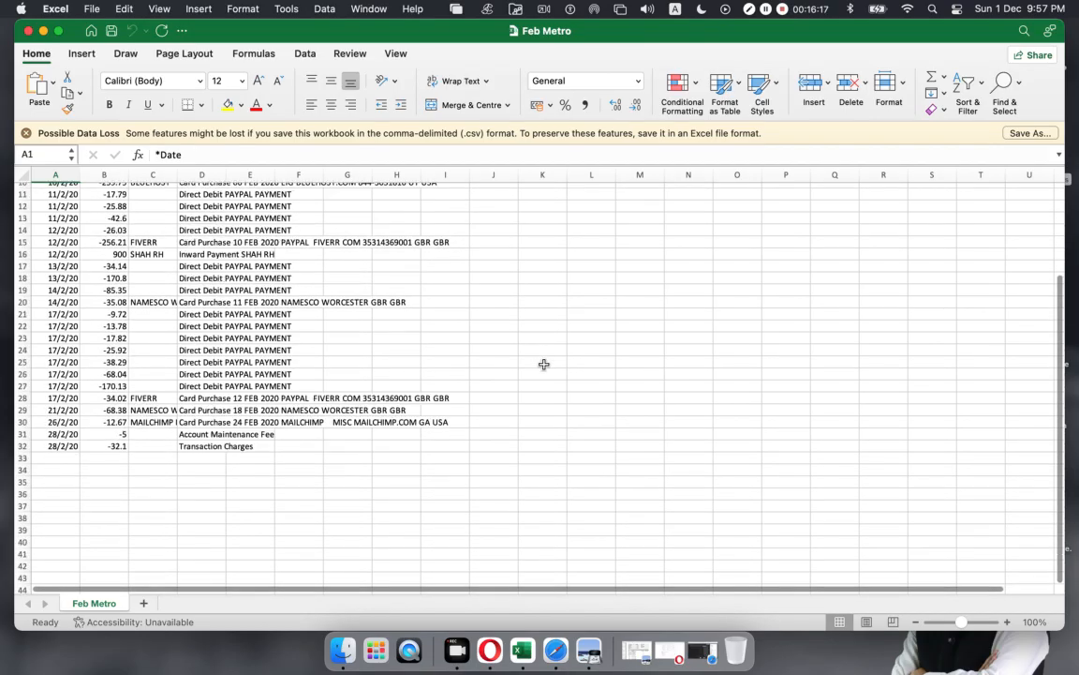
{"action": "scroll", "coordinate": [158, 458], "scroll_direction": "up", "scroll_amount": 5}
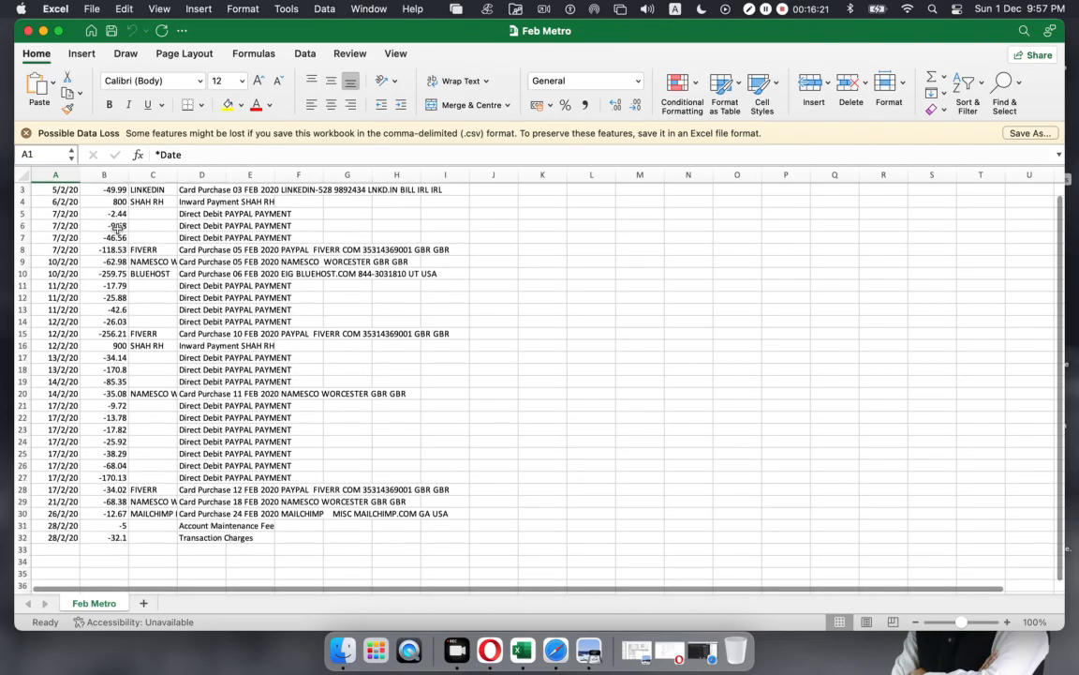
{"action": "scroll", "coordinate": [117, 225], "scroll_direction": "up", "scroll_amount": 2}
{"action": "scroll", "coordinate": [122, 403], "scroll_direction": "down", "scroll_amount": 3}
{"action": "scroll", "coordinate": [122, 403], "scroll_direction": "down", "scroll_amount": 3}
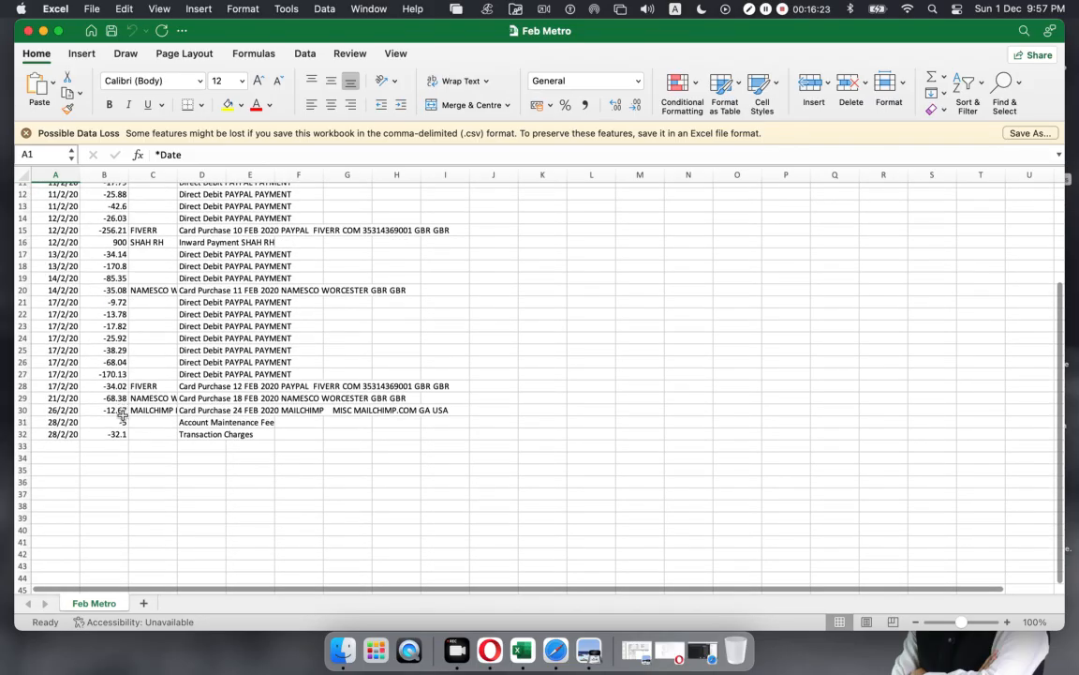
{"action": "left_click", "coordinate": [107, 447]}
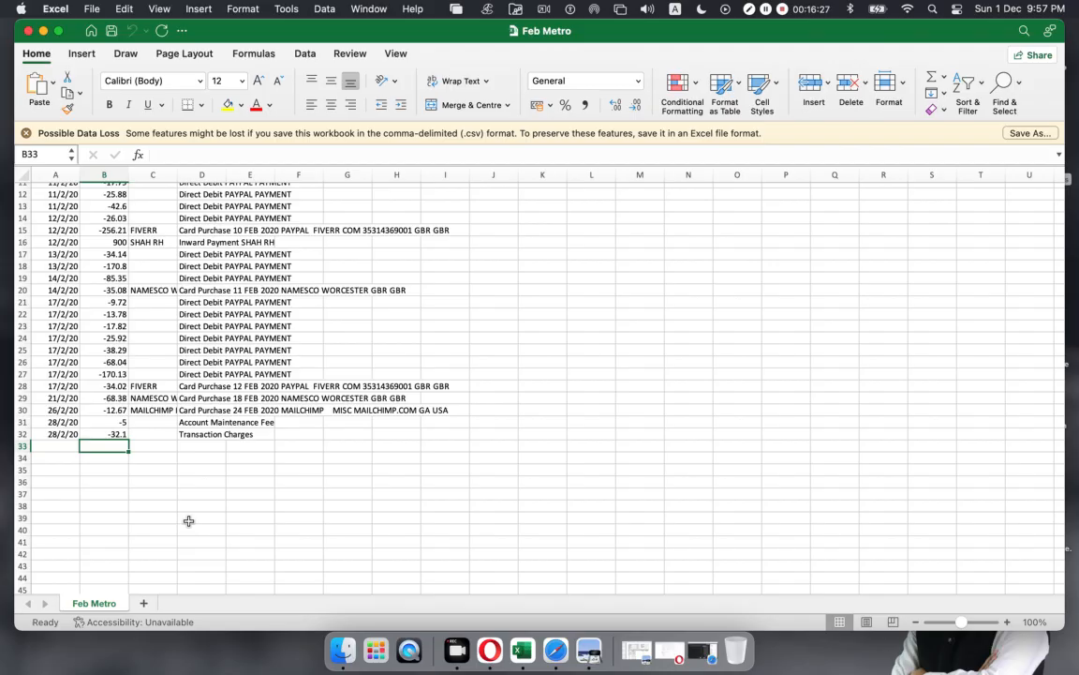
{"action": "type", "text": "399.47"}
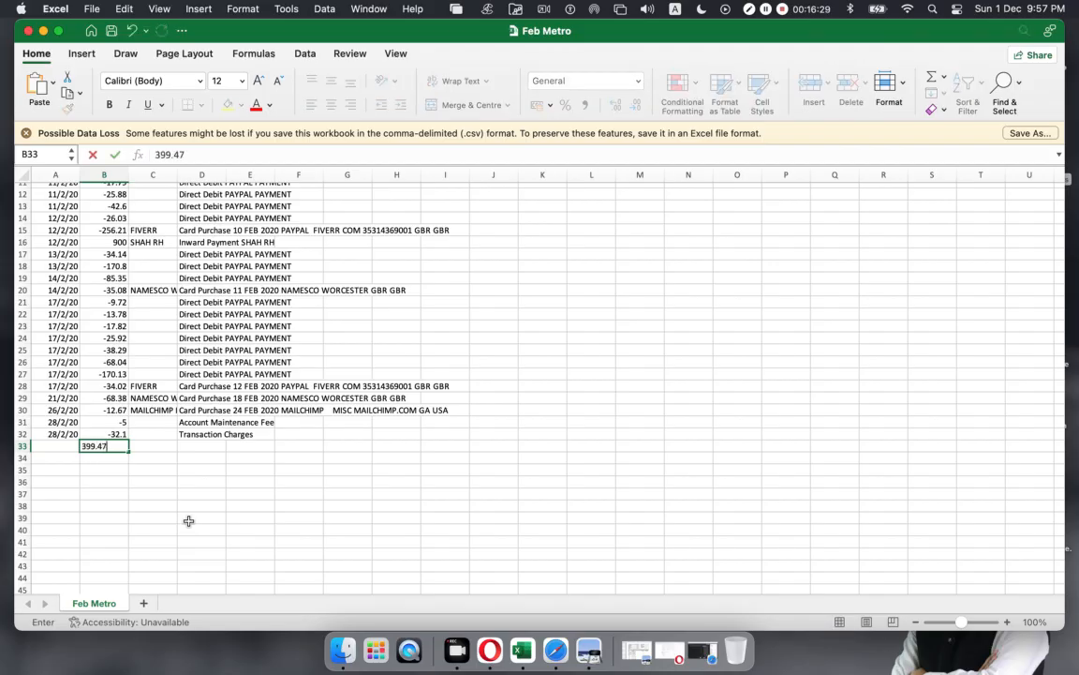
{"action": "left_click", "coordinate": [639, 650]}
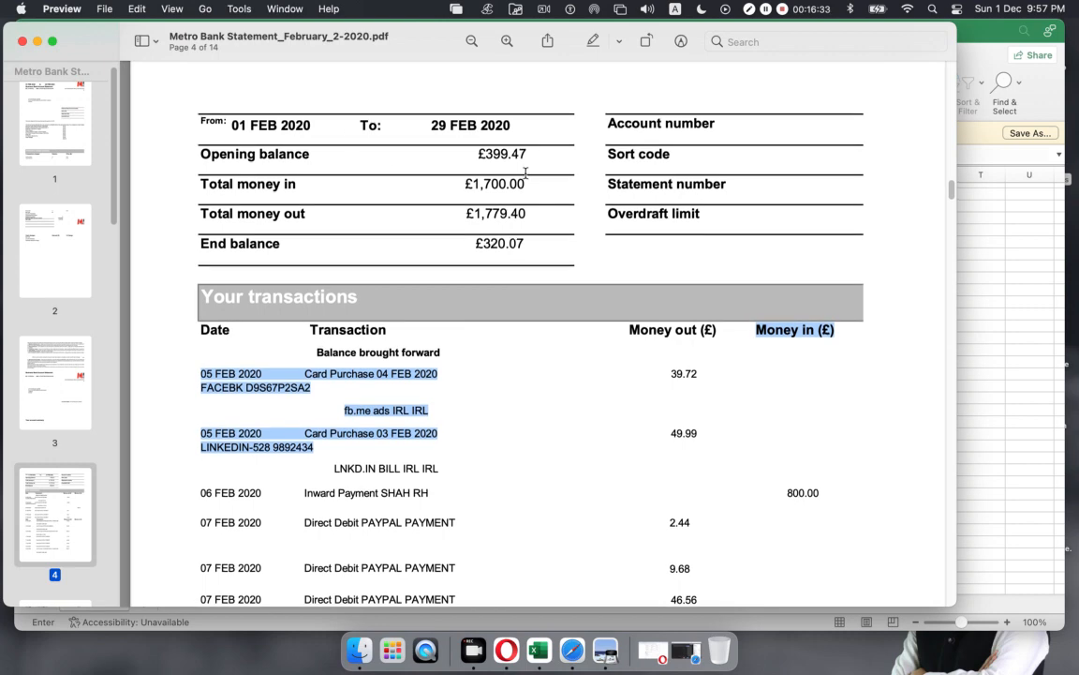
{"action": "left_click_drag", "start_coordinate": [480, 155], "coordinate": [528, 155]}
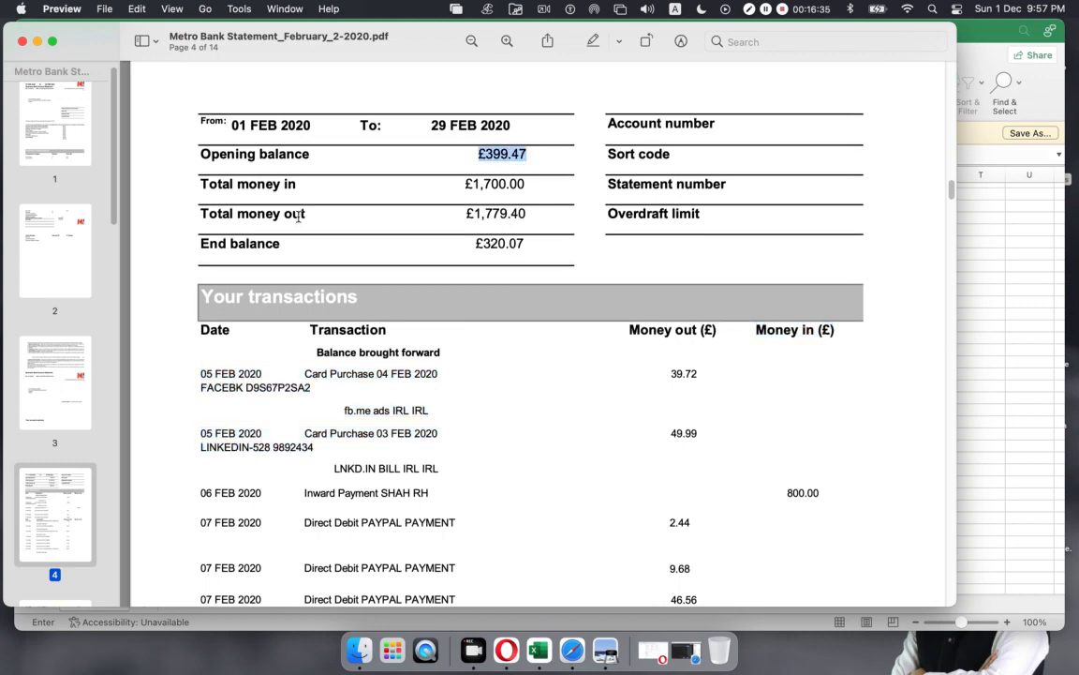
{"action": "left_click", "coordinate": [36, 41]}
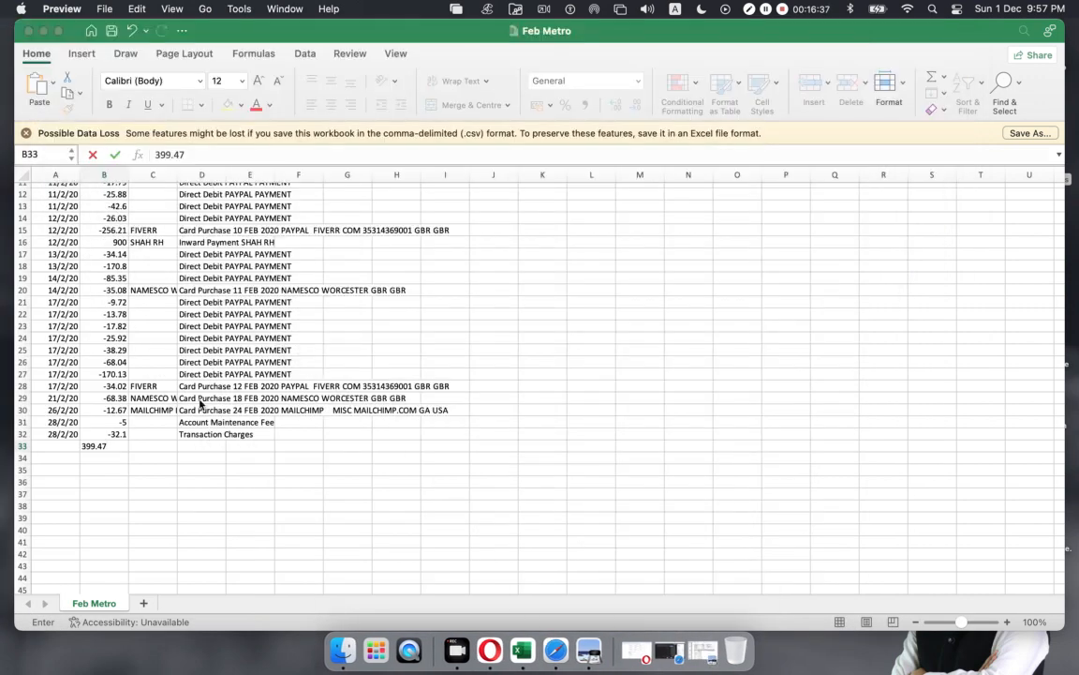
Step: AutoSum B2:B33 into B34 and compare the 320.07 total with the statement's end balance
{"action": "scroll", "coordinate": [106, 206], "scroll_direction": "up", "scroll_amount": 5}
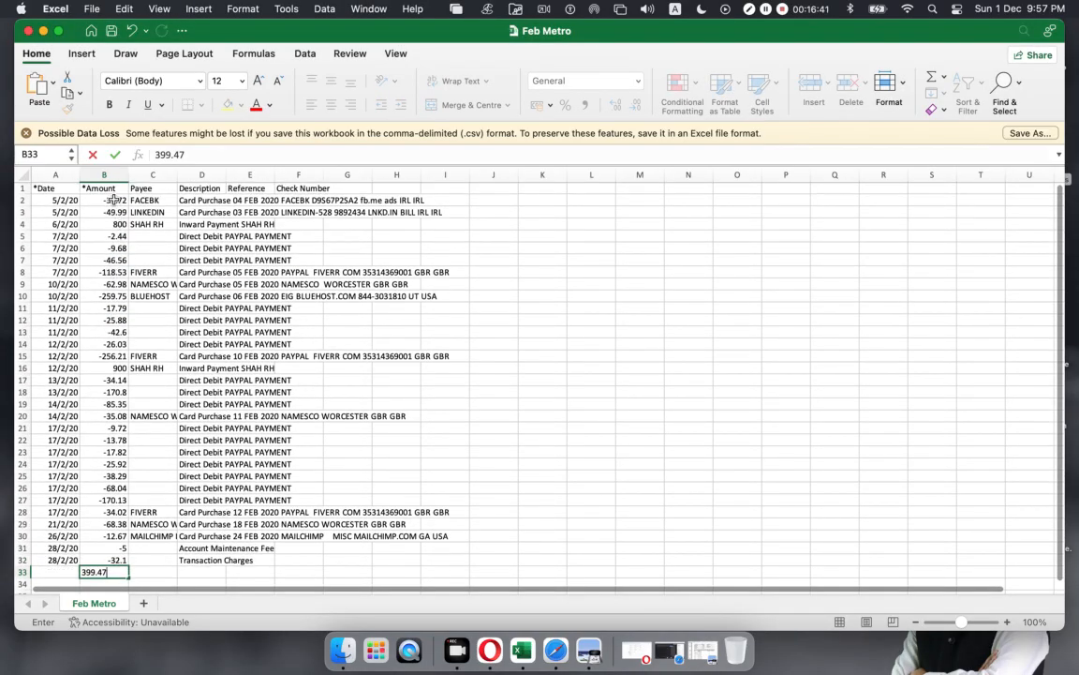
{"action": "left_click_drag", "start_coordinate": [105, 200], "coordinate": [112, 523]}
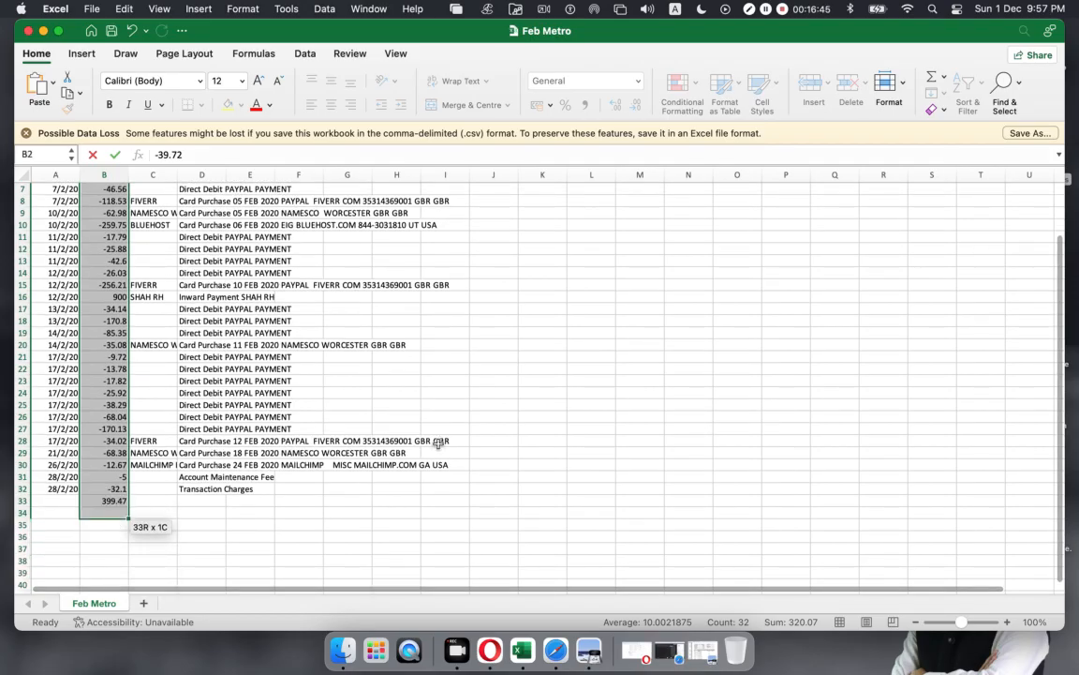
{"action": "left_click", "coordinate": [932, 77]}
{"action": "left_click", "coordinate": [108, 571]}
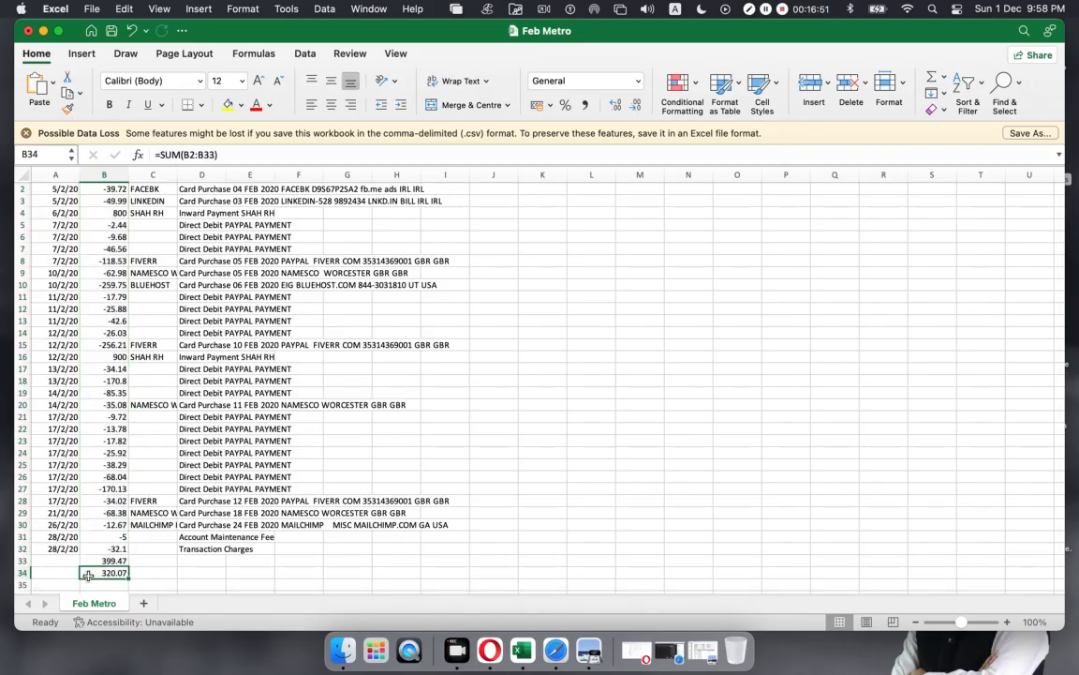
{"action": "left_click", "coordinate": [590, 640]}
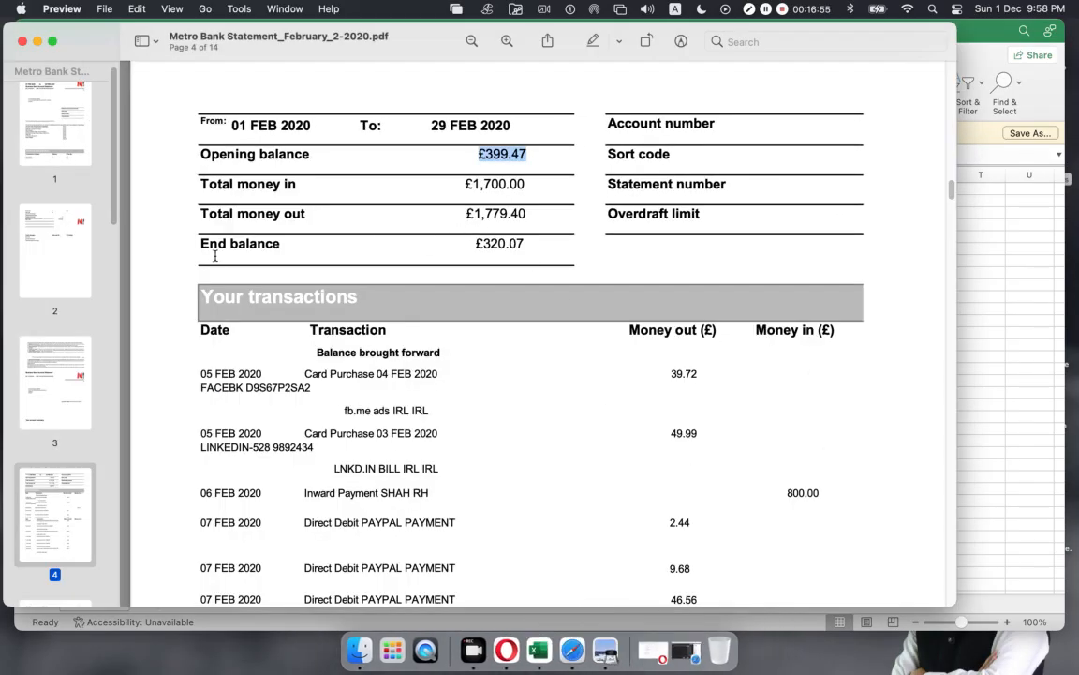
{"action": "left_click_drag", "start_coordinate": [476, 243], "coordinate": [532, 242]}
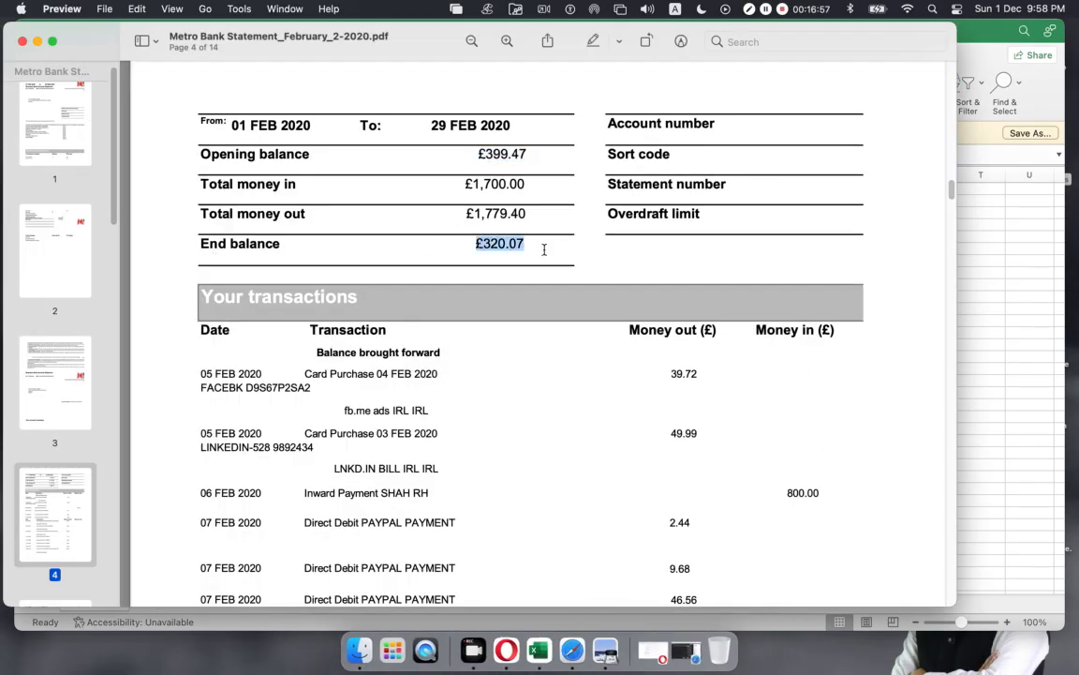
{"action": "left_click", "coordinate": [36, 42]}
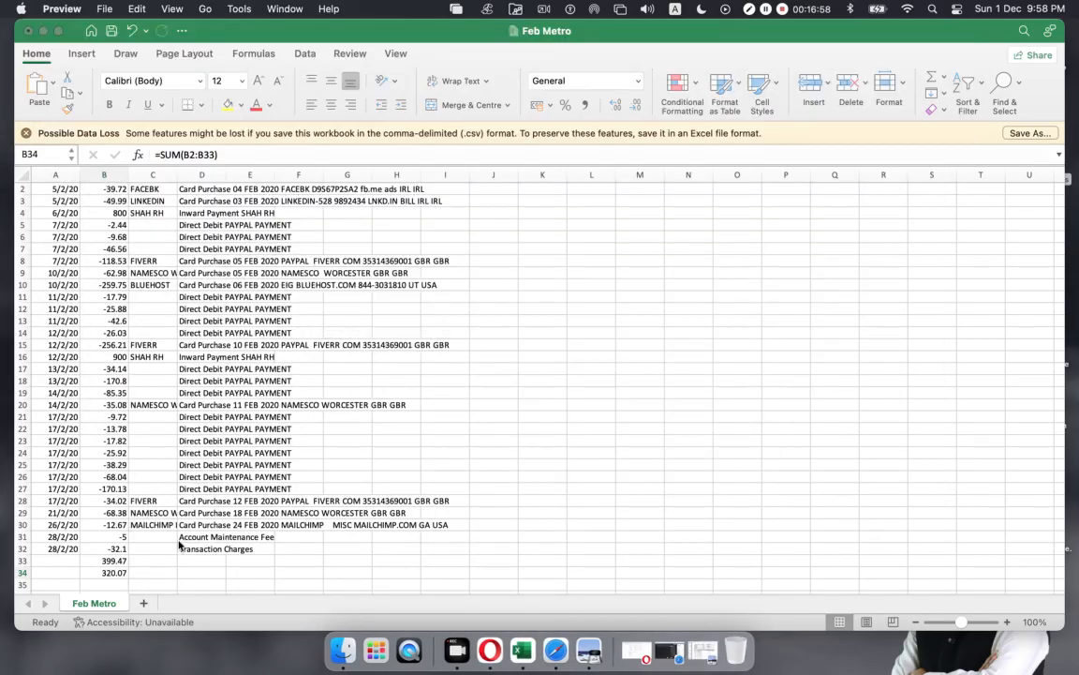
Step: Delete the check values in cells B33 and B34
{"action": "left_click", "coordinate": [103, 566]}
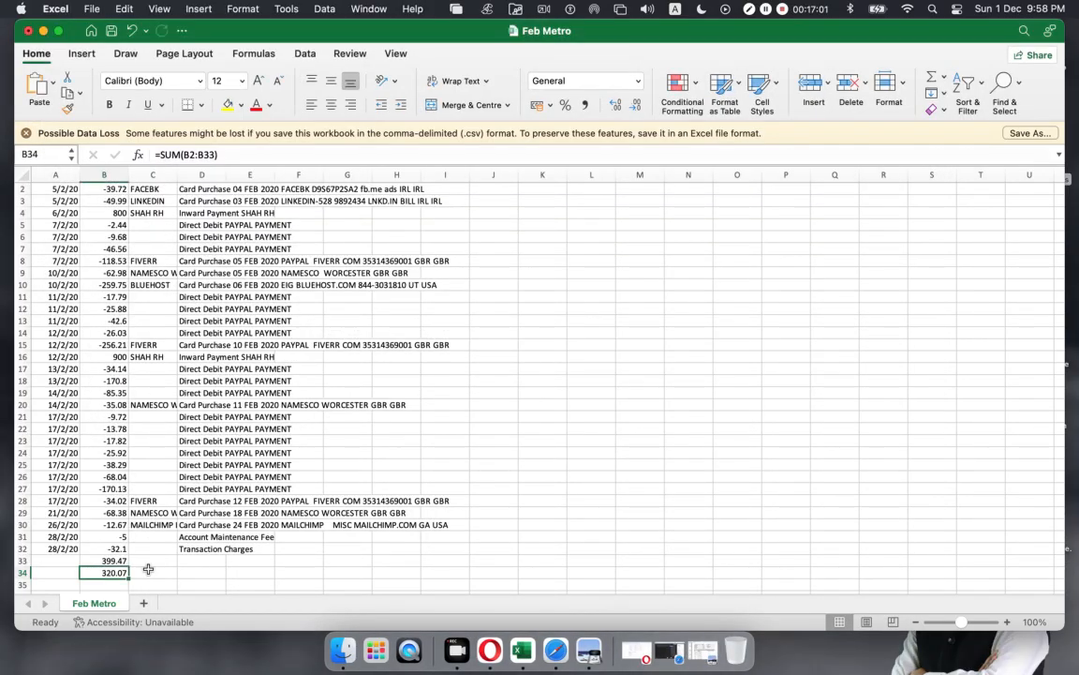
{"action": "left_click", "coordinate": [150, 571]}
{"action": "left_click", "coordinate": [110, 560]}
{"action": "left_click_drag", "start_coordinate": [111, 560], "coordinate": [105, 568]}
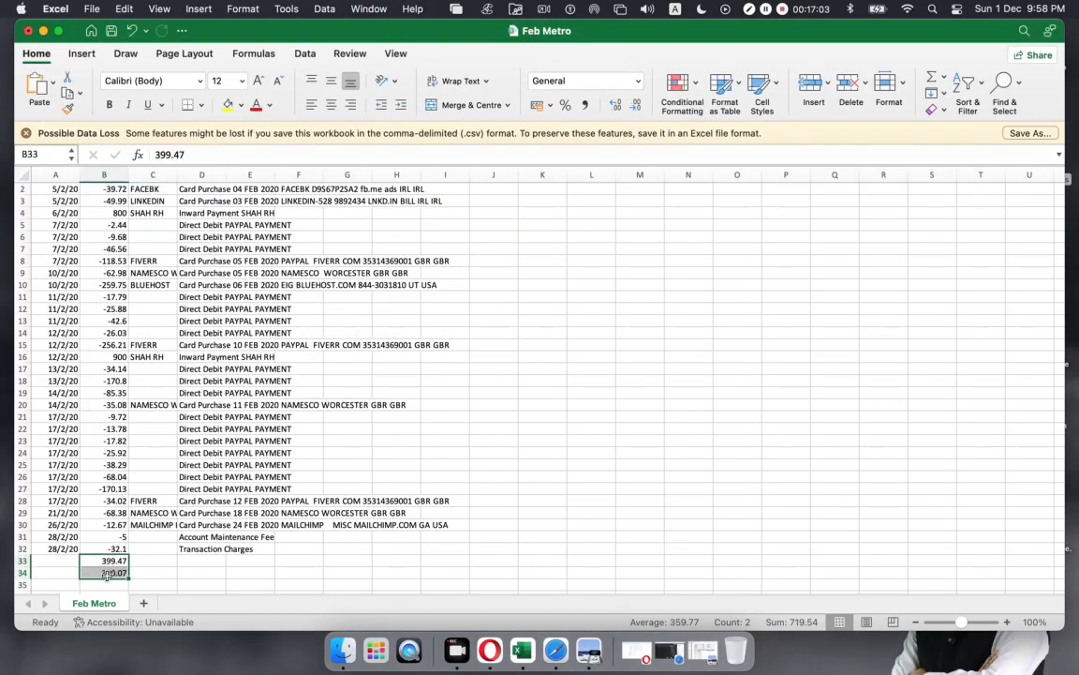
{"action": "key", "text": "Delete"}
Step: Close the Feb Metro workbook, saving the changes to Feb Metro.csv
{"action": "left_click", "coordinate": [590, 428]}
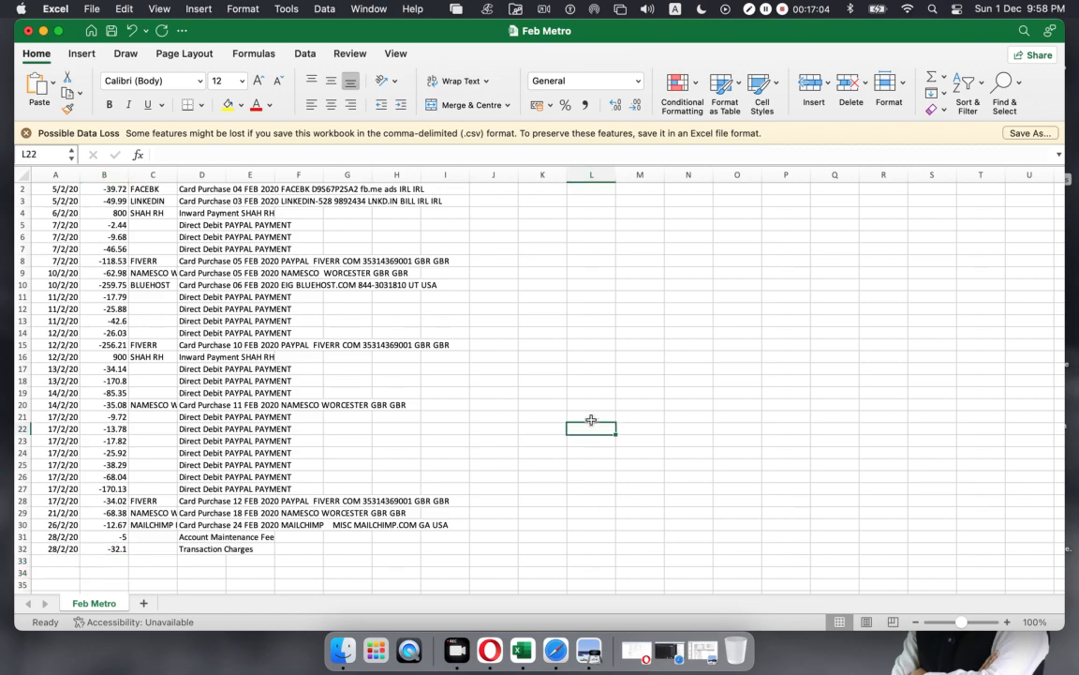
{"action": "left_click", "coordinate": [28, 31]}
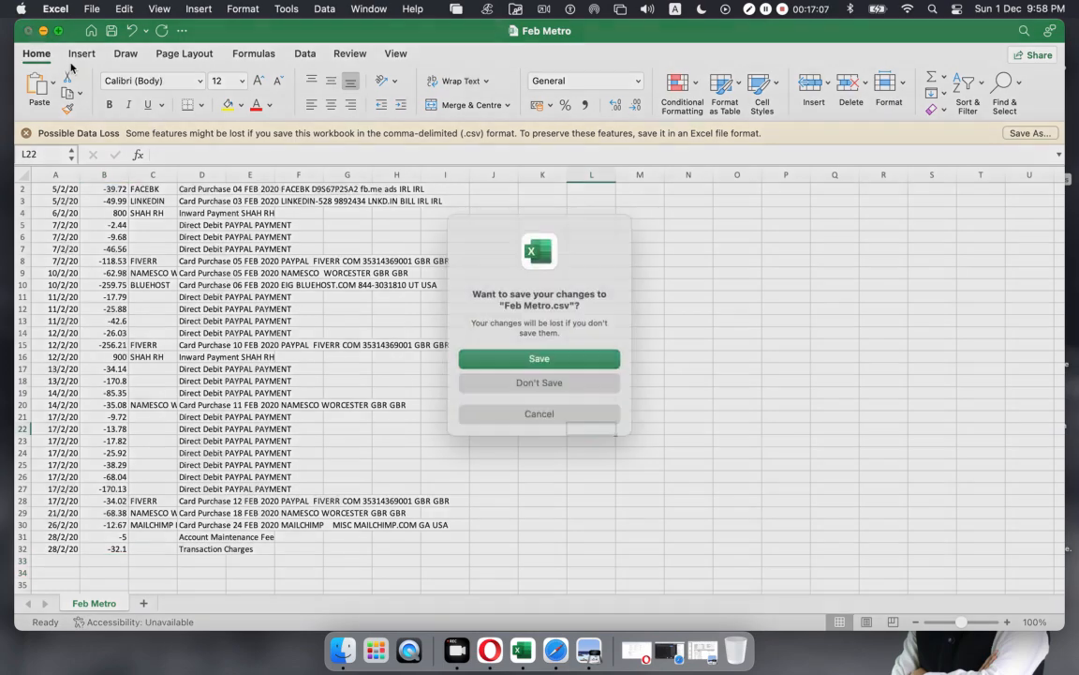
{"action": "left_click", "coordinate": [565, 365]}
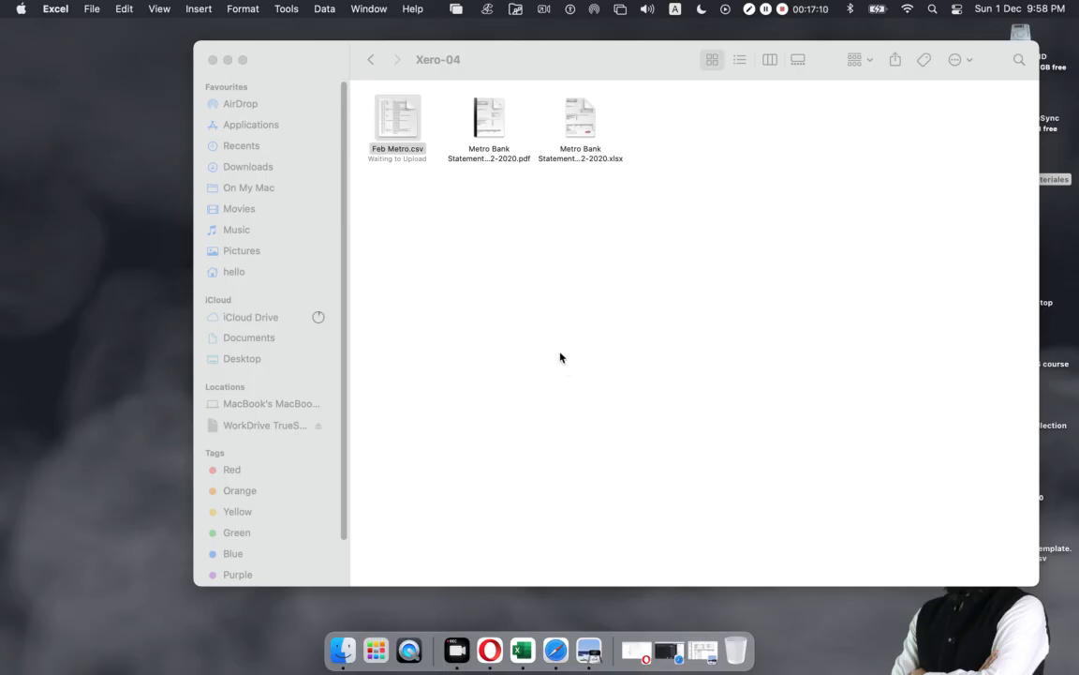
Step: Minimise the Xero-04 Finder window and return to the Xero upload page in the browser
{"action": "left_click", "coordinate": [560, 356]}
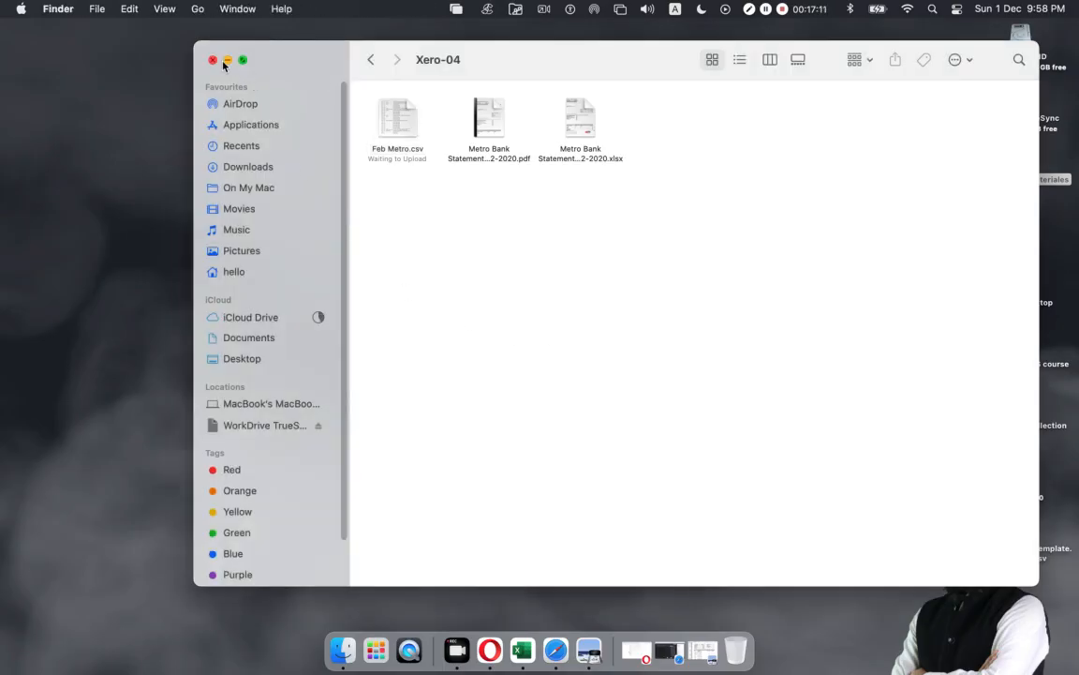
{"action": "left_click", "coordinate": [225, 60]}
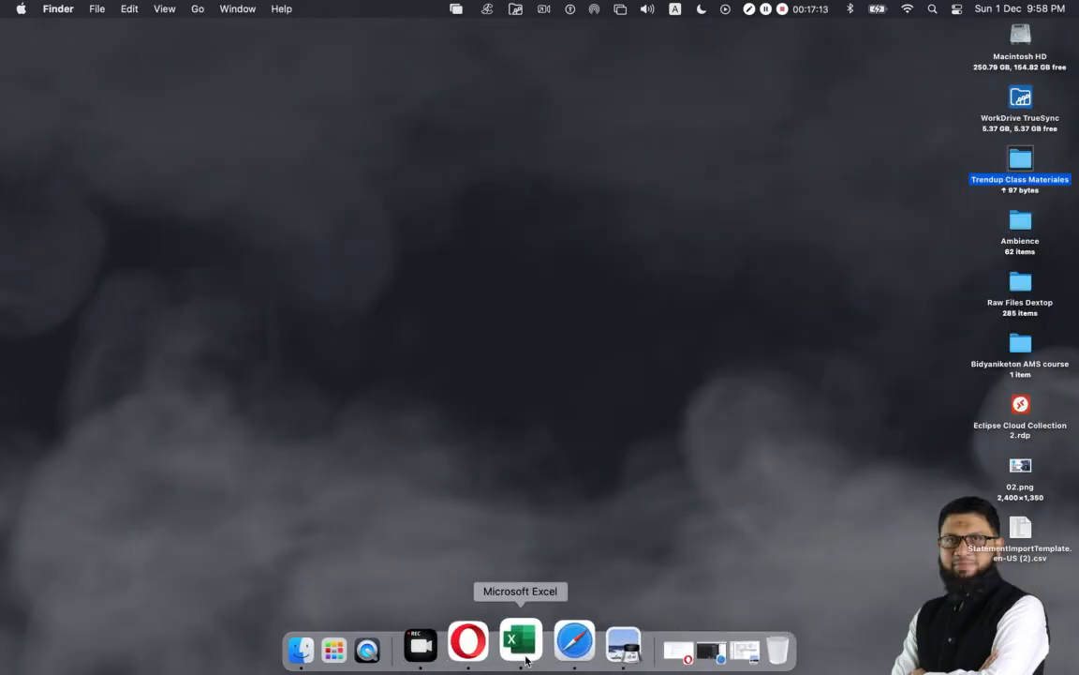
{"action": "left_click", "coordinate": [492, 645]}
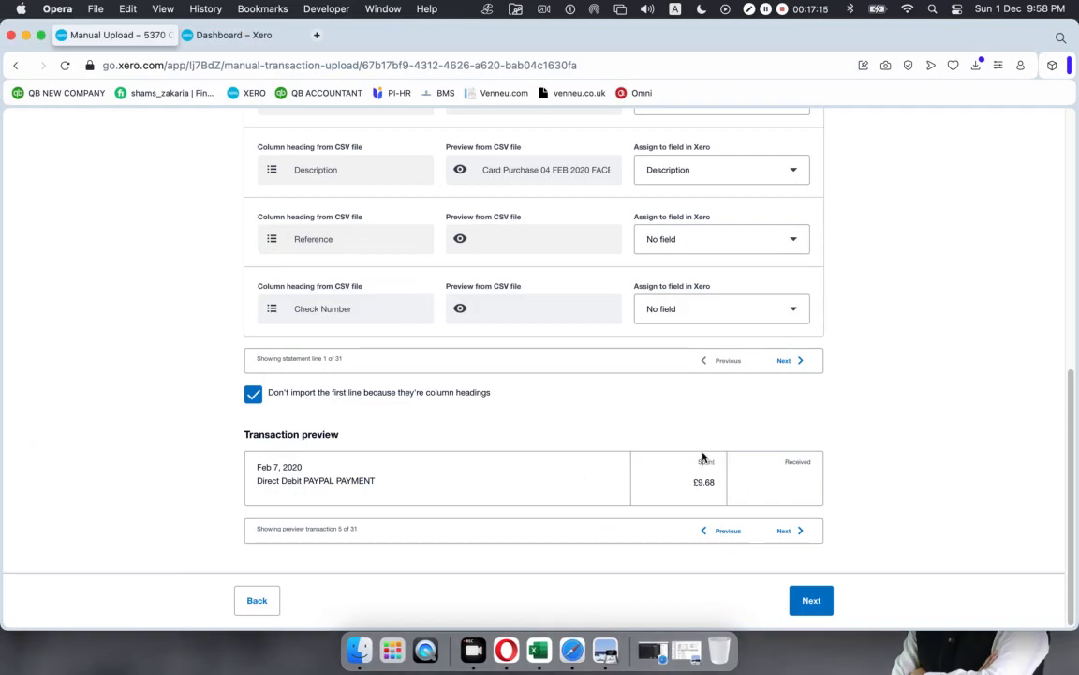
Step: Advance the transaction preview two more transactions to 7 of 31, the FIVERR £118.53 purchase
{"action": "left_click", "coordinate": [783, 530]}
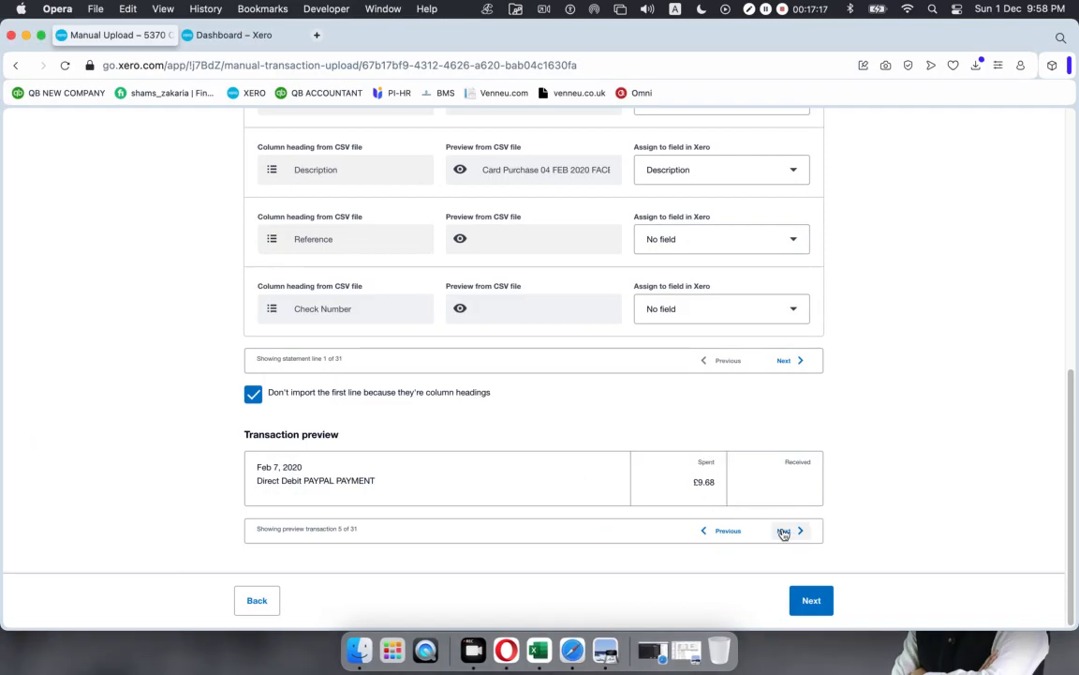
{"action": "left_click", "coordinate": [783, 531]}
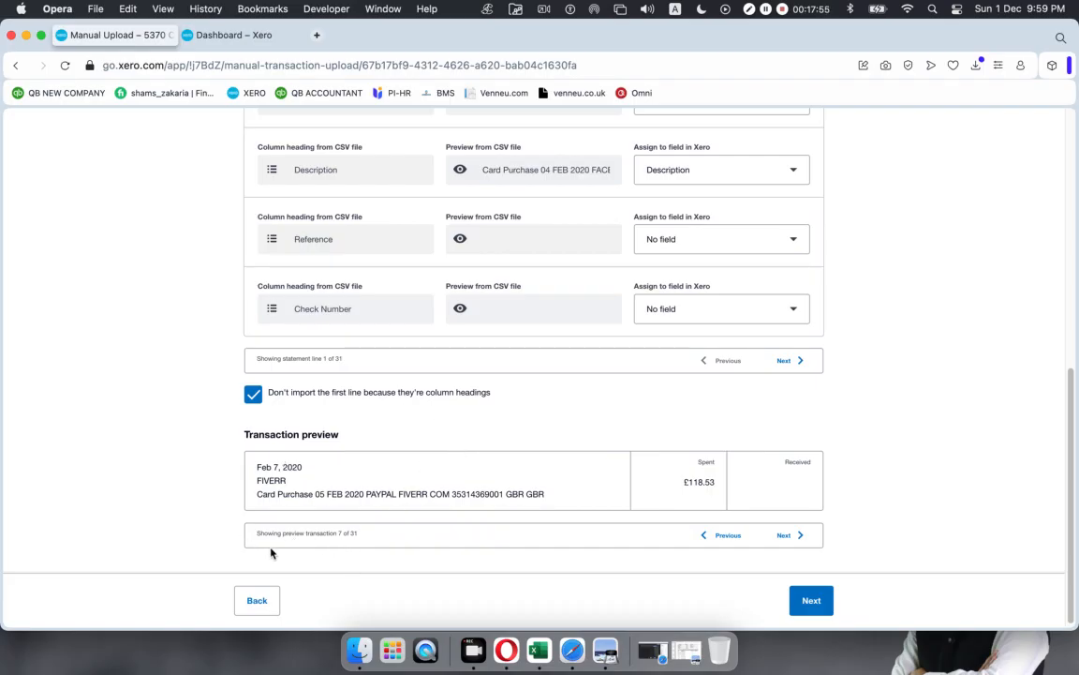
Step: Point out preview transaction 7 and return to the CSV import mapping page
{"action": "double_click", "coordinate": [340, 533]}
{"action": "left_click", "coordinate": [366, 537]}
{"action": "left_click", "coordinate": [229, 36]}
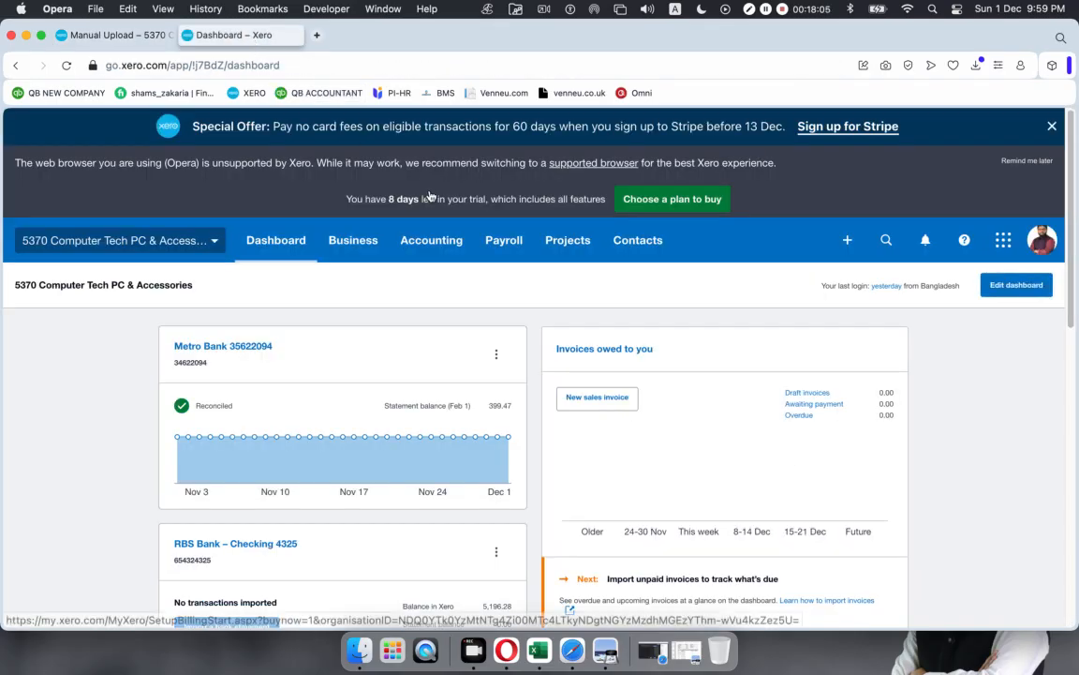
{"action": "left_click", "coordinate": [94, 35]}
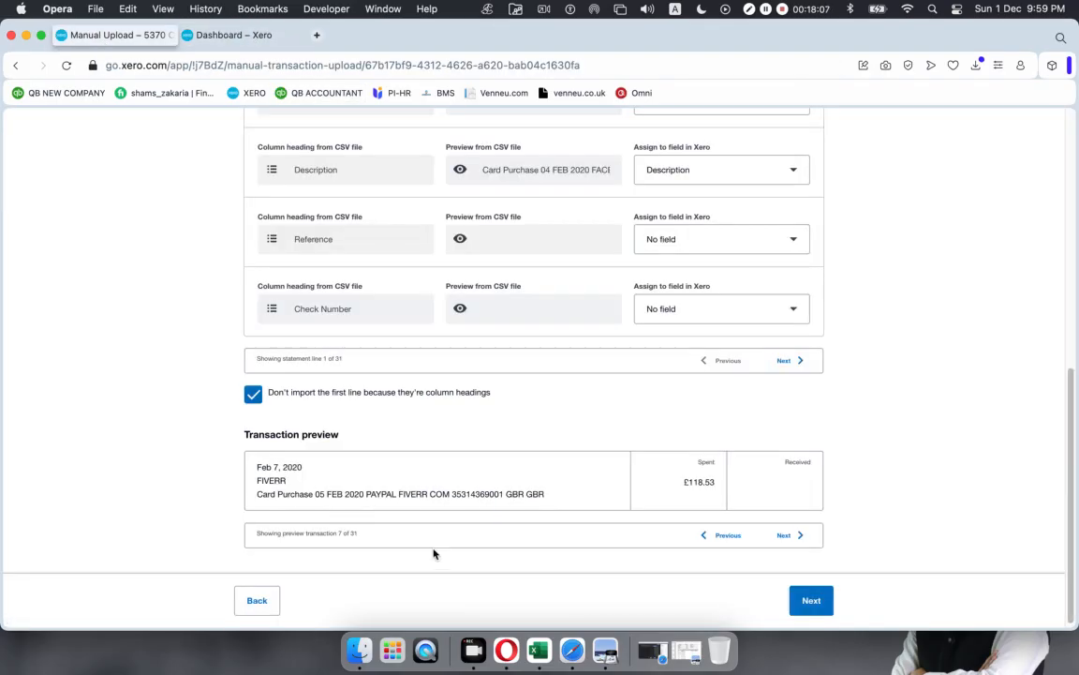
Step: Open Feb Metro from Excel's Recent list and highlight row 8, the 7 Feb FIVERR £118.53 row
{"action": "left_click", "coordinate": [538, 649]}
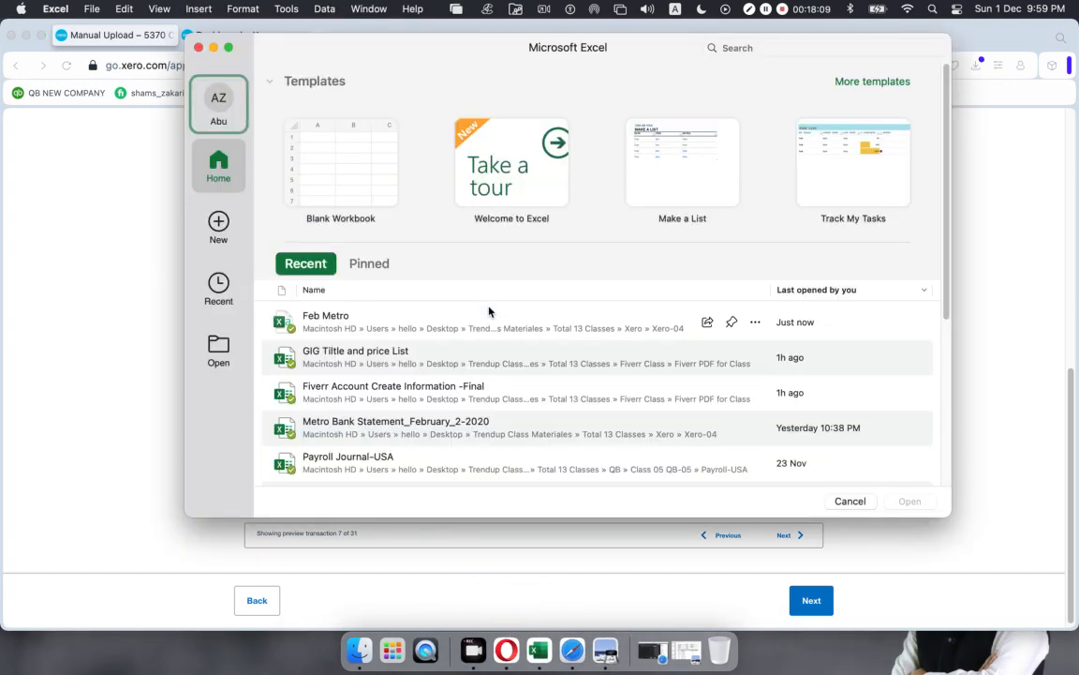
{"action": "left_click", "coordinate": [488, 316]}
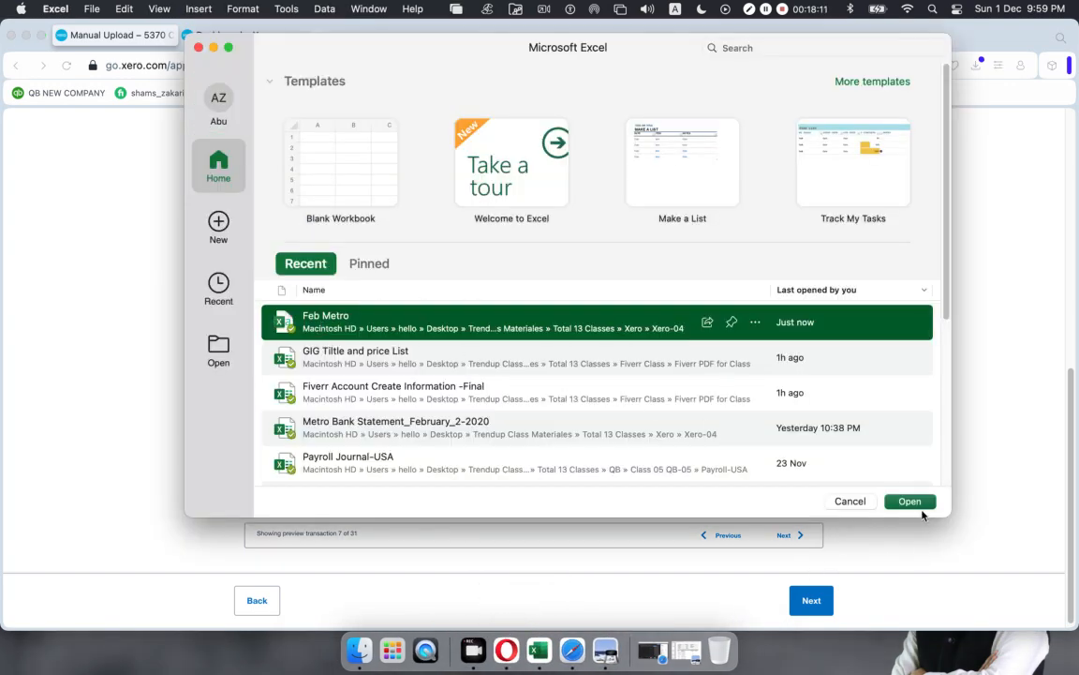
{"action": "left_click", "coordinate": [910, 501]}
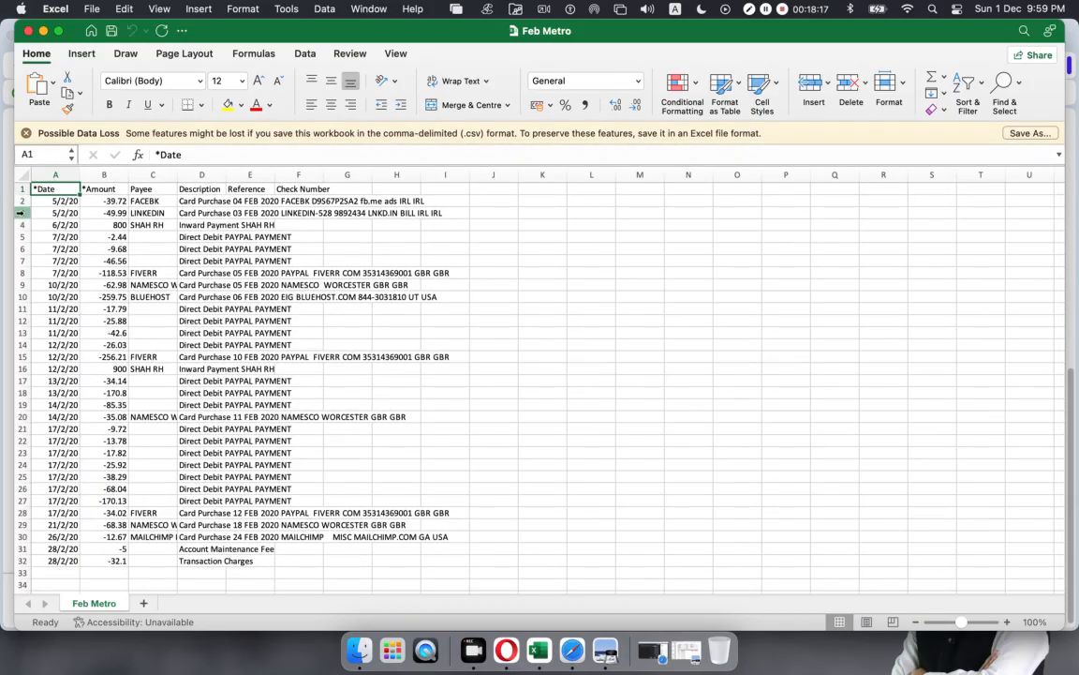
{"action": "left_click", "coordinate": [19, 272]}
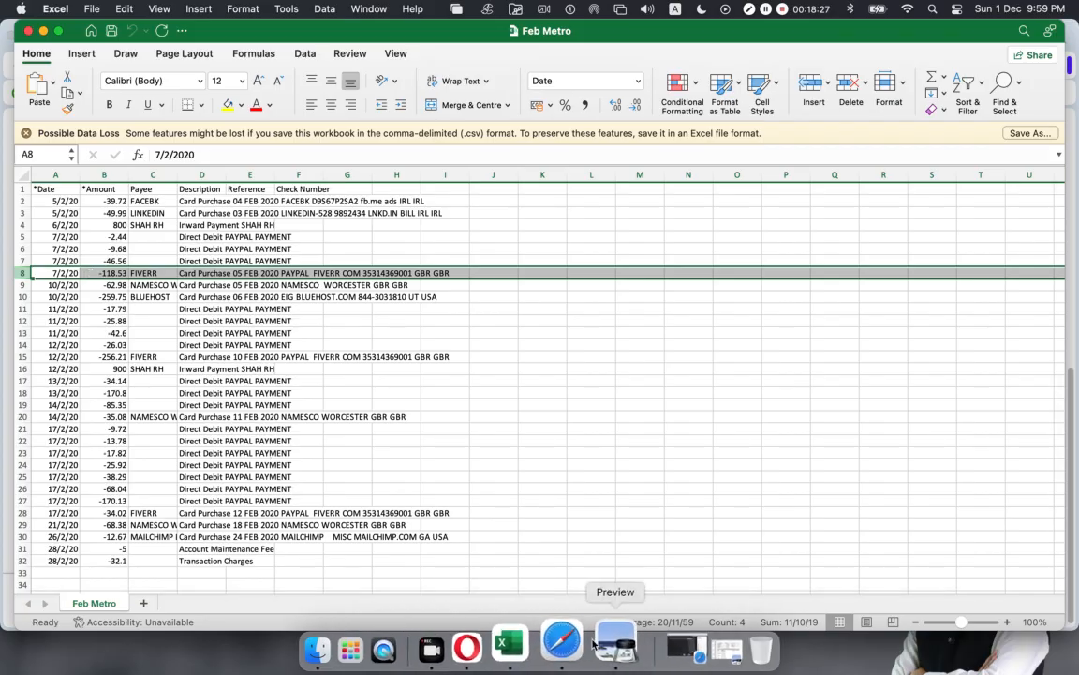
{"action": "left_click", "coordinate": [506, 640]}
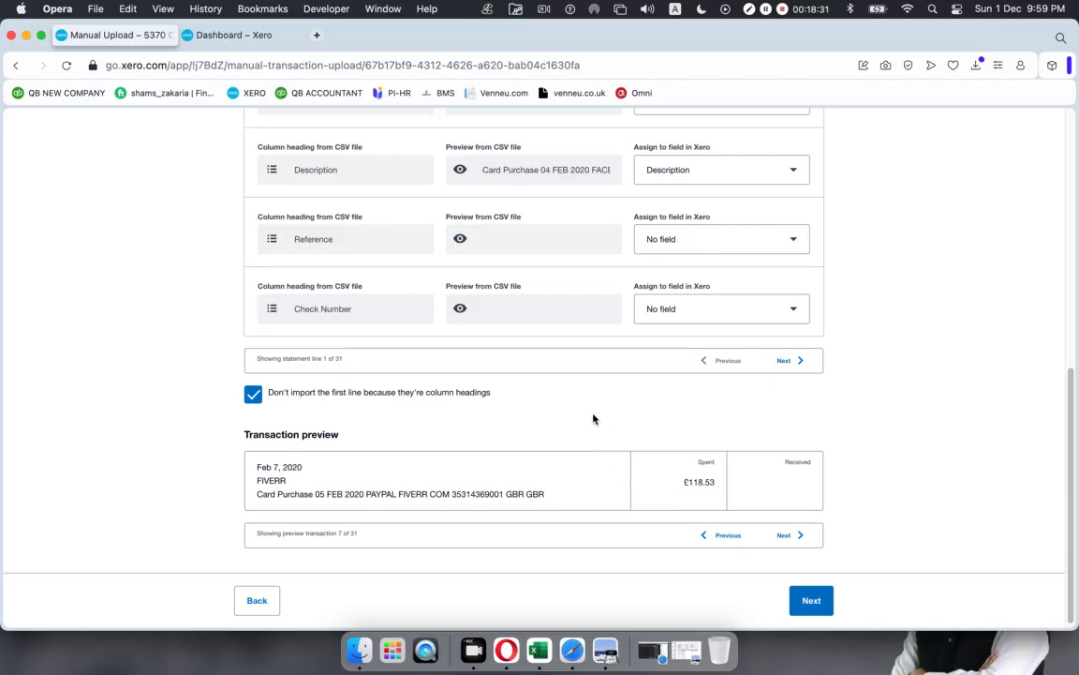
Step: Review the 31 Metro Bank transactions on the Review step and complete the import
{"action": "scroll", "coordinate": [592, 417], "scroll_direction": "up", "scroll_amount": 10}
{"action": "scroll", "coordinate": [590, 419], "scroll_direction": "down", "scroll_amount": 10}
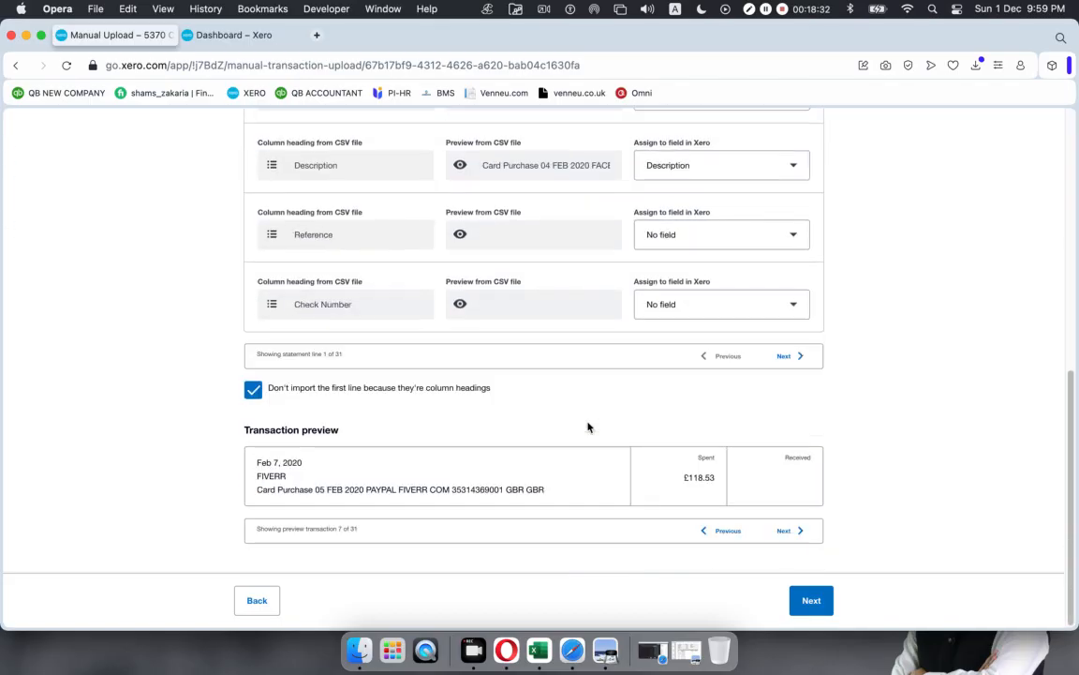
{"action": "left_click", "coordinate": [812, 600]}
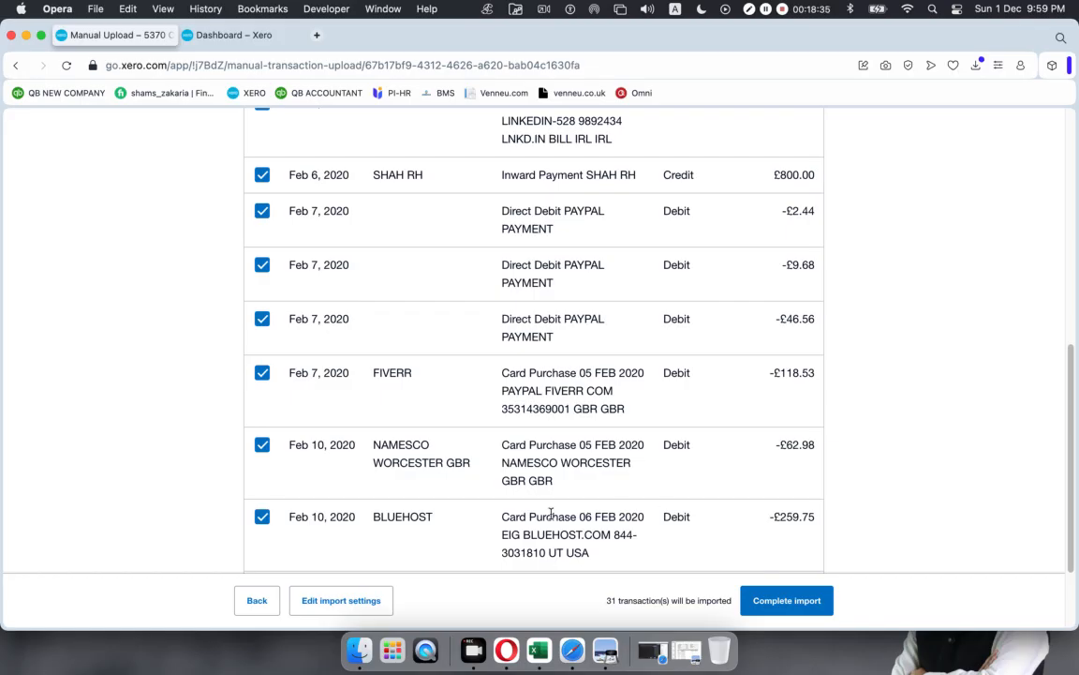
{"action": "scroll", "coordinate": [370, 525], "scroll_direction": "up", "scroll_amount": 15}
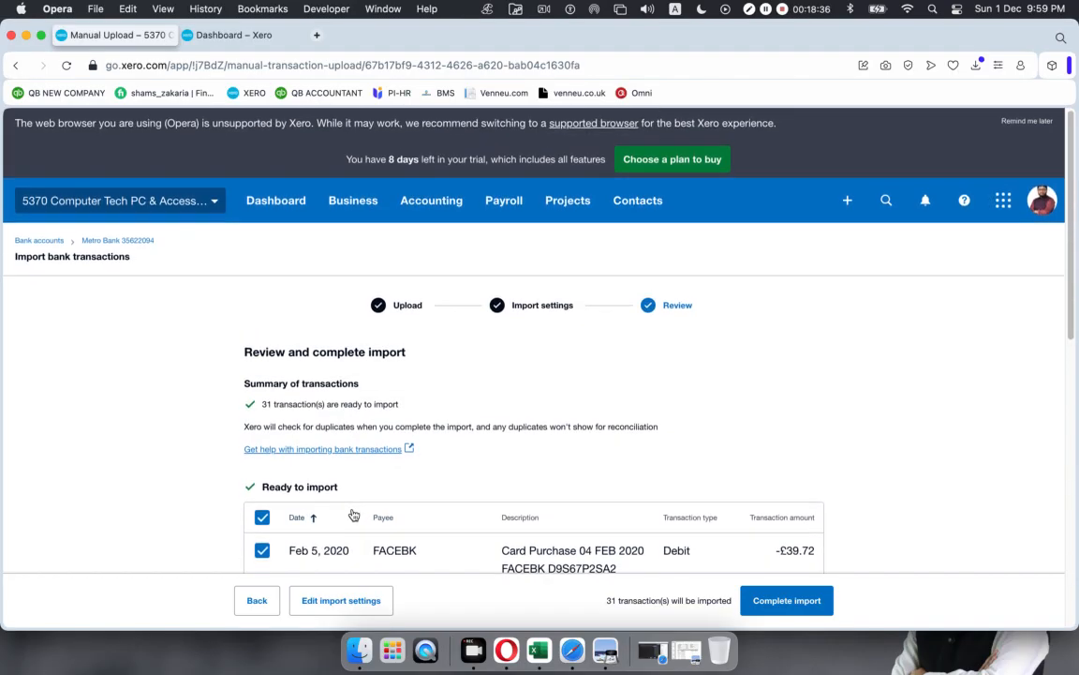
{"action": "scroll", "coordinate": [354, 514], "scroll_direction": "down", "scroll_amount": 1}
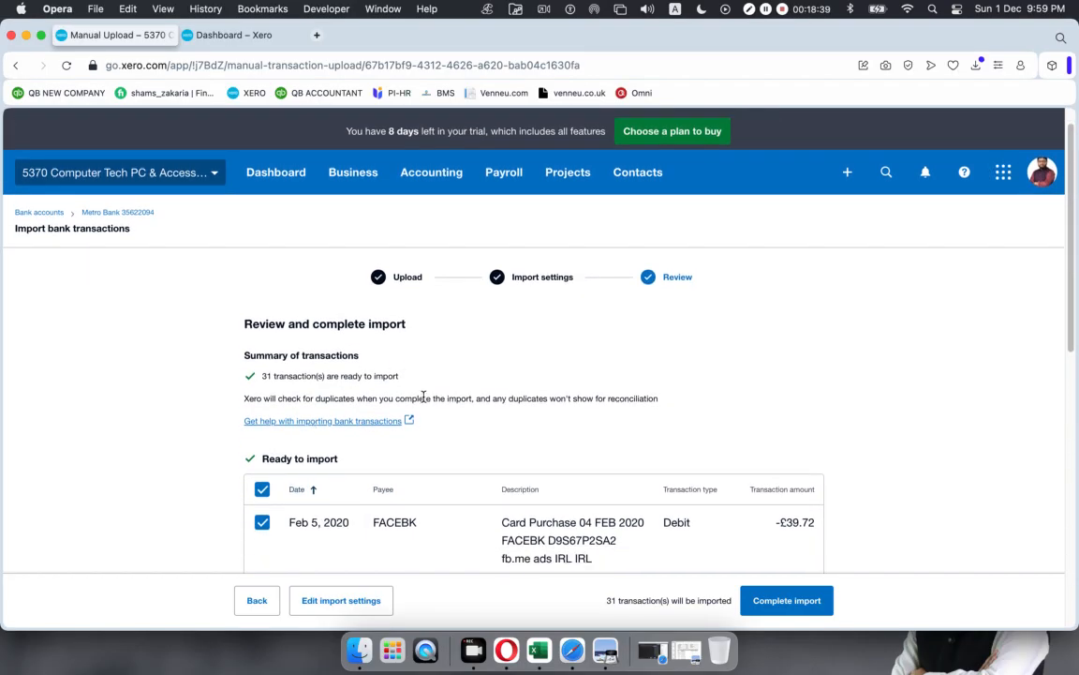
{"action": "scroll", "coordinate": [425, 398], "scroll_direction": "down", "scroll_amount": 10}
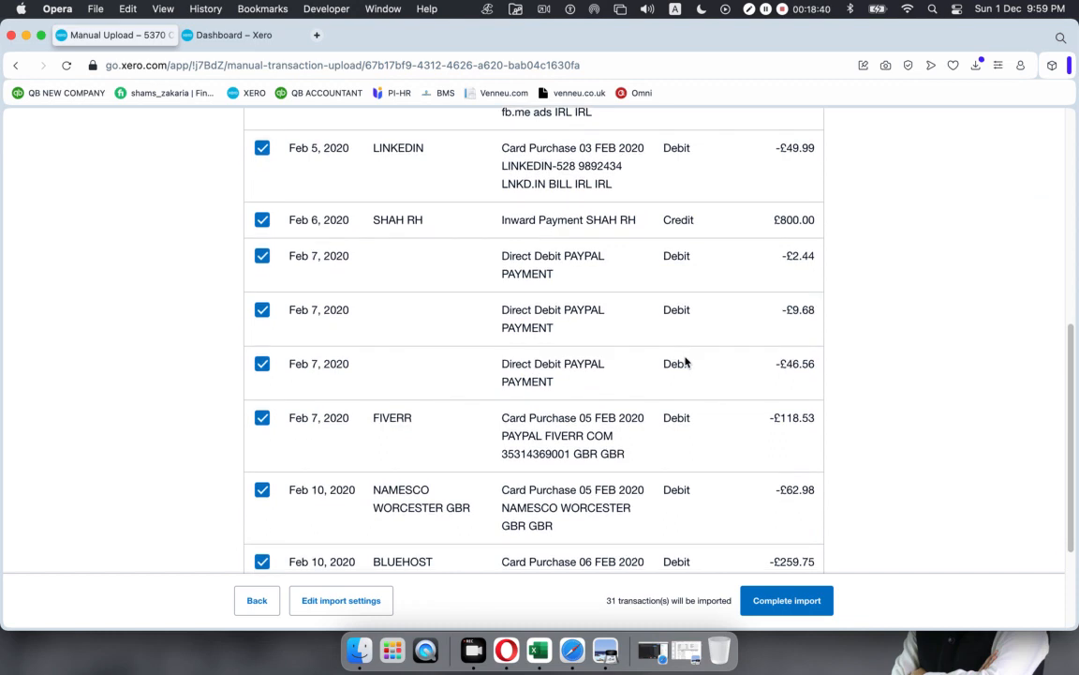
{"action": "scroll", "coordinate": [685, 362], "scroll_direction": "down", "scroll_amount": 4}
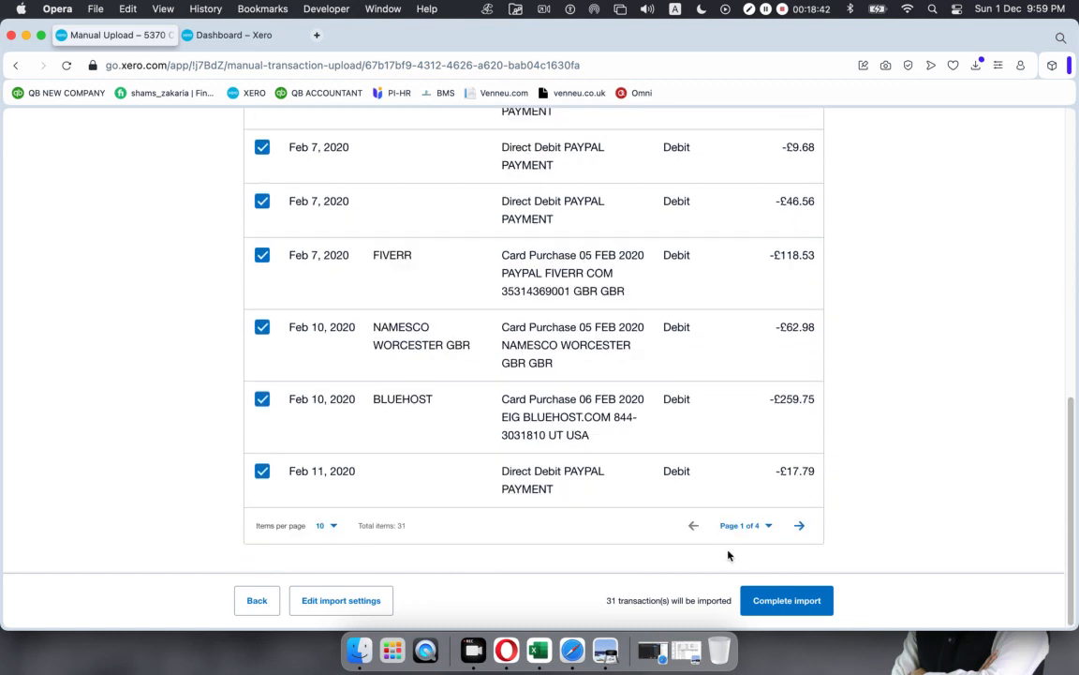
{"action": "left_click", "coordinate": [787, 600]}
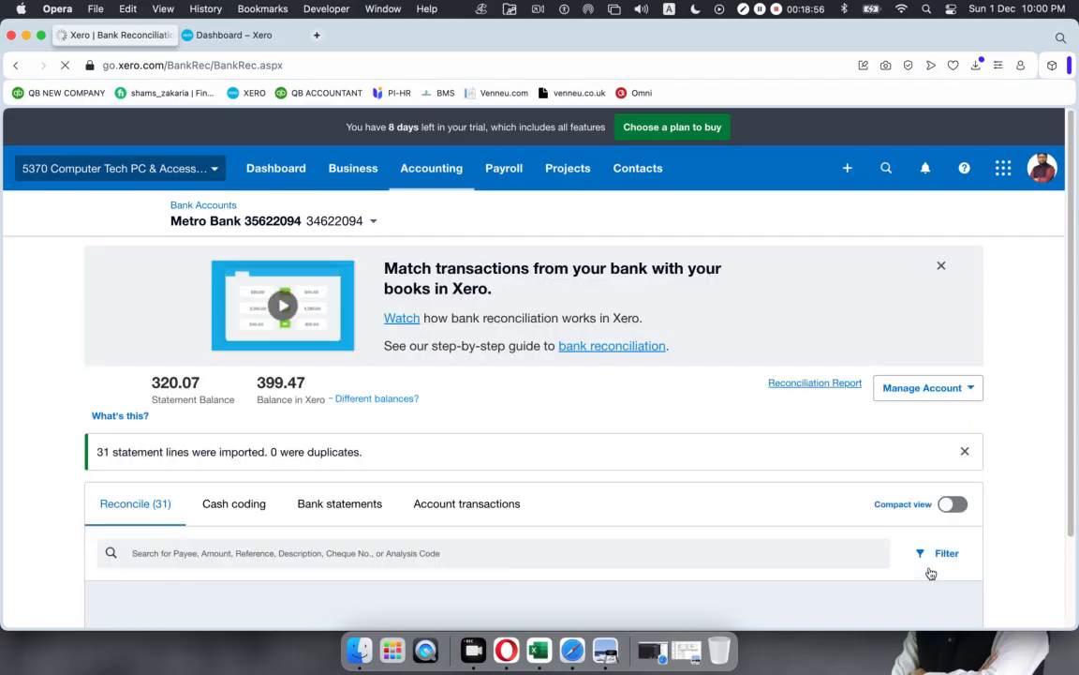
Step: Check the 320.07 end balance in the statement PDF, then dismiss the Match transactions banner
{"action": "left_click", "coordinate": [614, 644]}
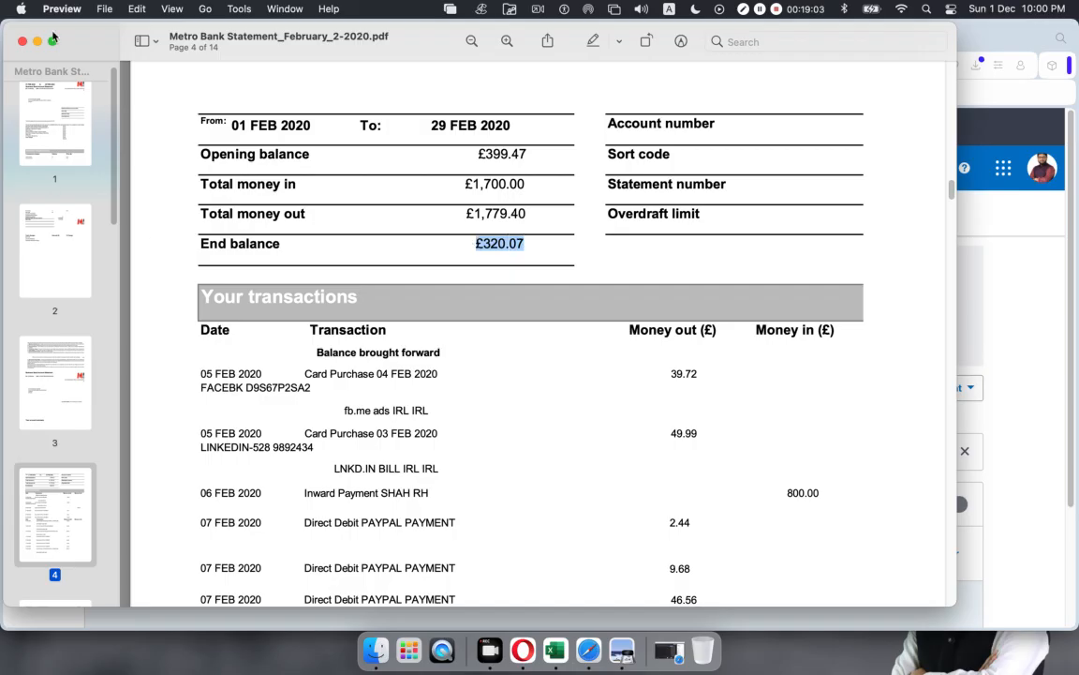
{"action": "key", "text": "super+m"}
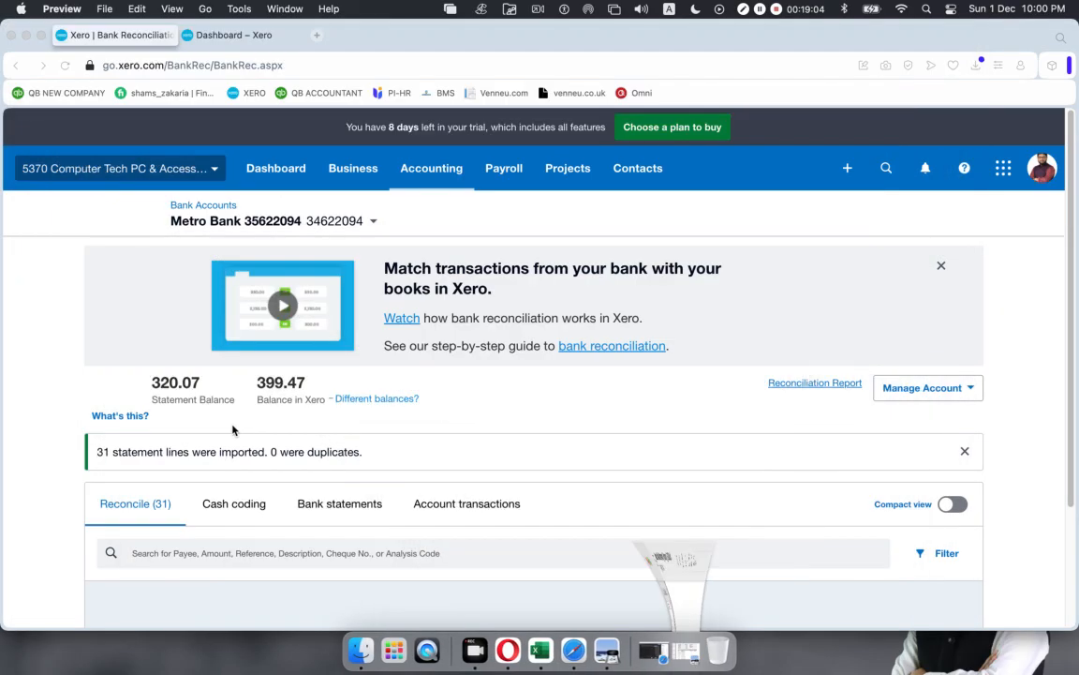
{"action": "scroll", "coordinate": [336, 376], "scroll_direction": "down", "scroll_amount": 3}
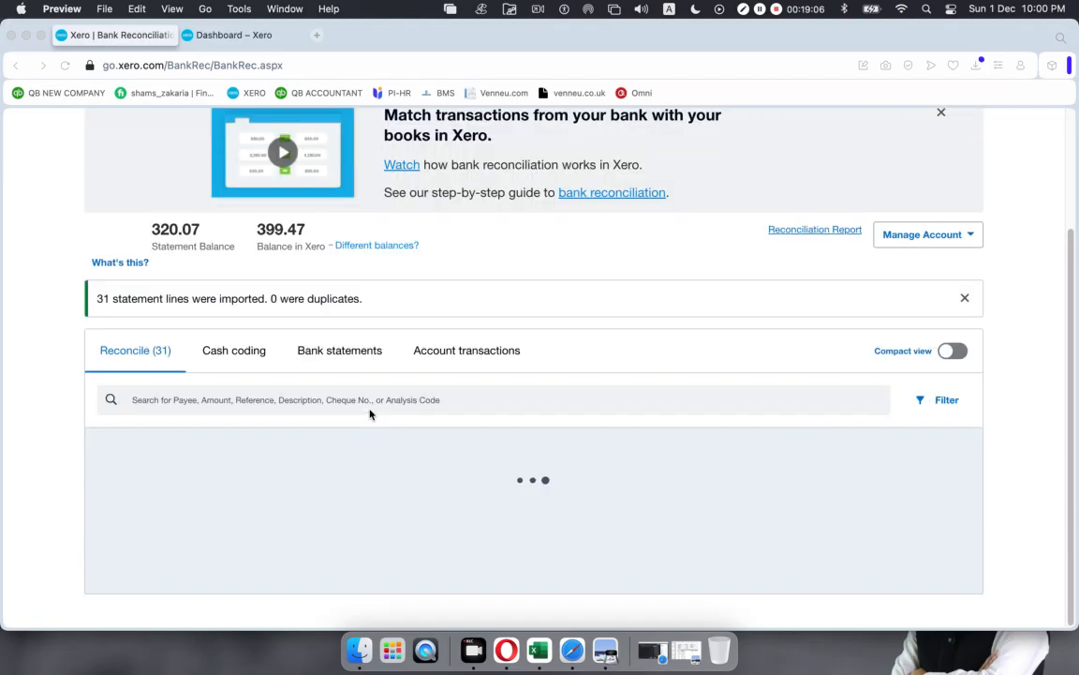
{"action": "left_click", "coordinate": [150, 232]}
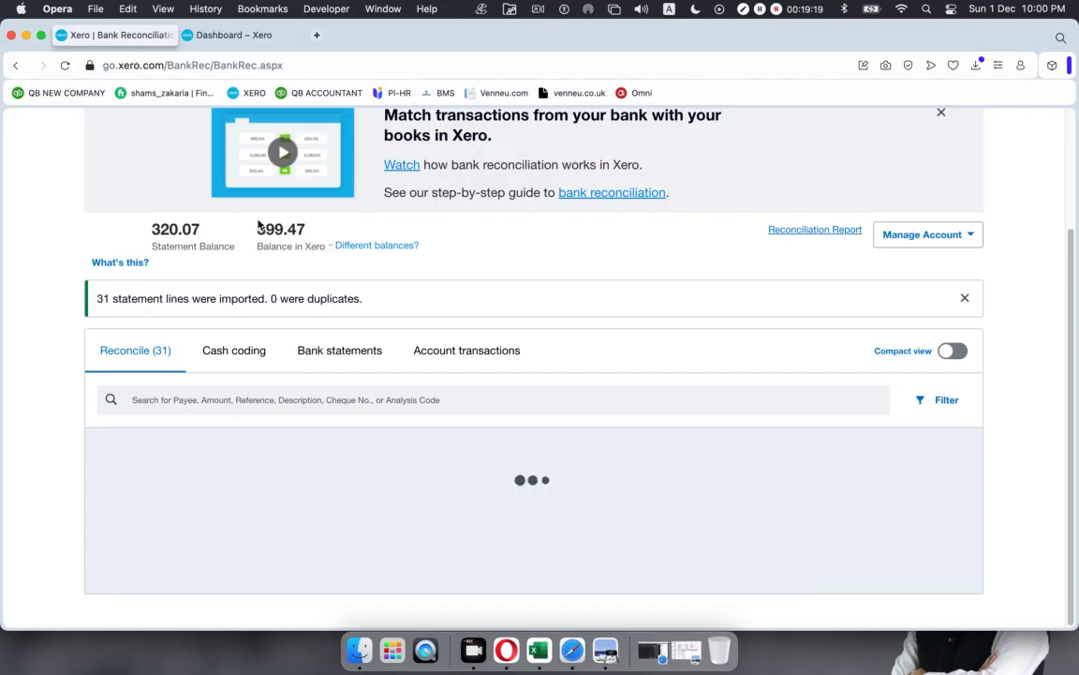
{"action": "scroll", "coordinate": [720, 281], "scroll_direction": "up", "scroll_amount": 3}
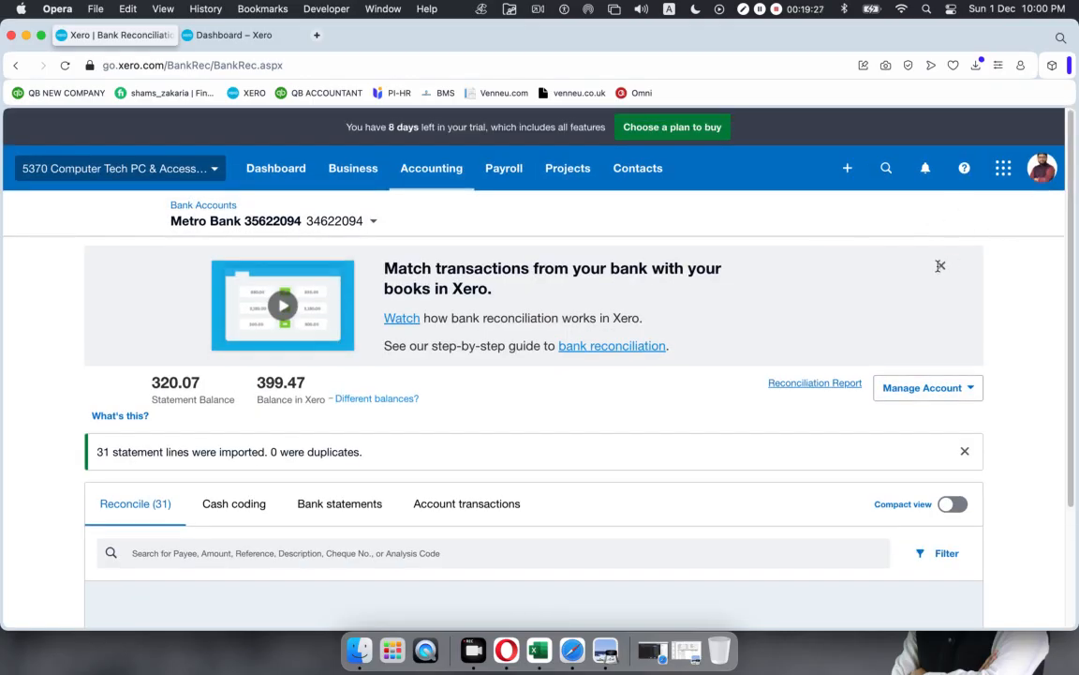
{"action": "left_click", "coordinate": [941, 268]}
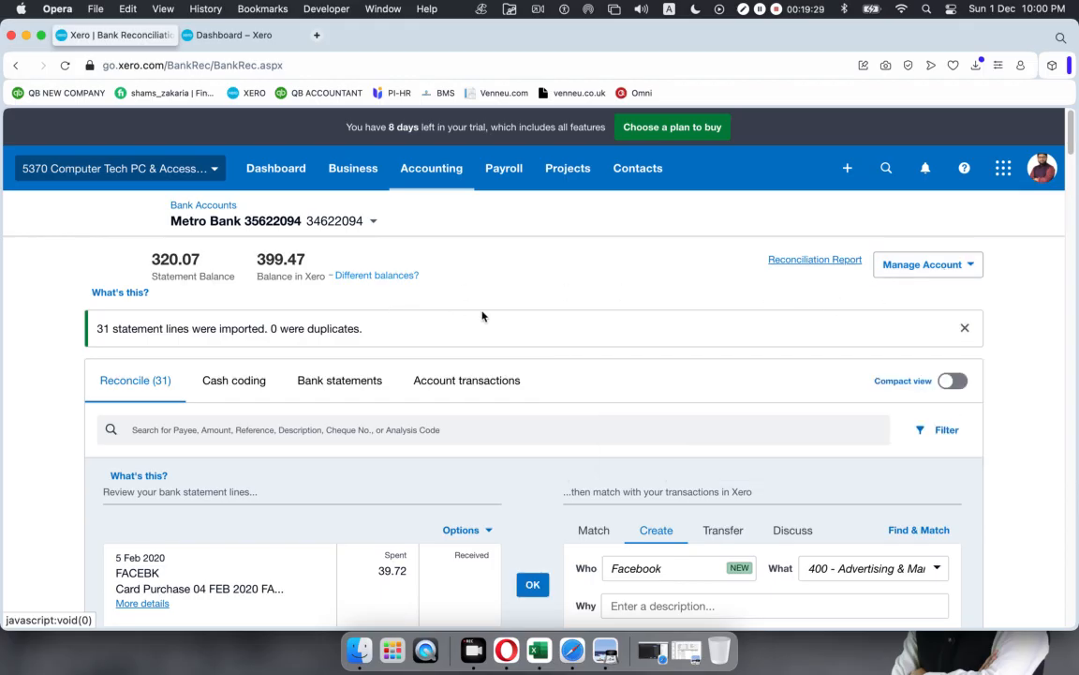
Step: Code the 5 Feb FACEBK 39.72 line to 400 - Advertising & Marketing and reconcile it
{"action": "scroll", "coordinate": [498, 316], "scroll_direction": "down", "scroll_amount": 5}
{"action": "scroll", "coordinate": [499, 316], "scroll_direction": "up", "scroll_amount": 8}
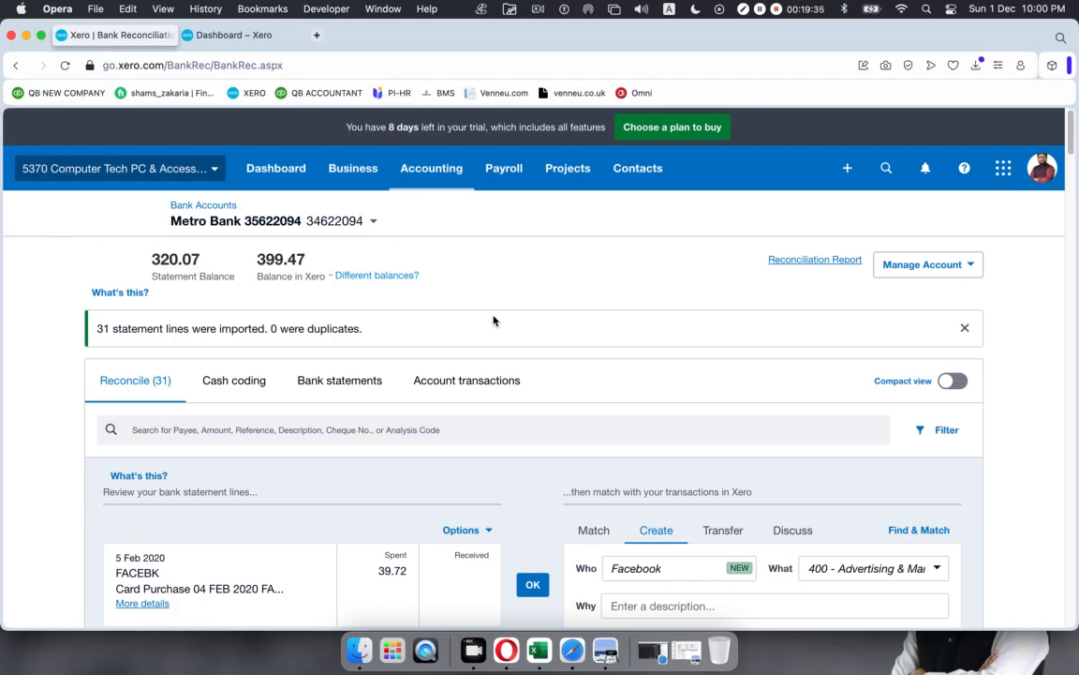
{"action": "scroll", "coordinate": [493, 320], "scroll_direction": "down", "scroll_amount": 3}
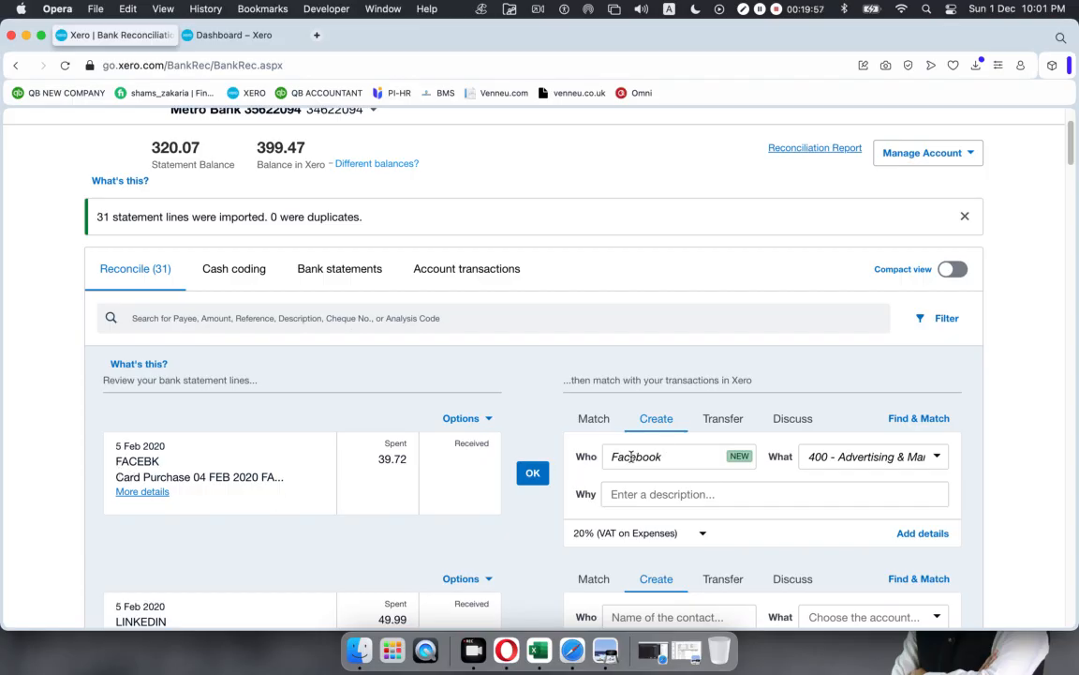
{"action": "scroll", "coordinate": [652, 456], "scroll_direction": "down", "scroll_amount": 5}
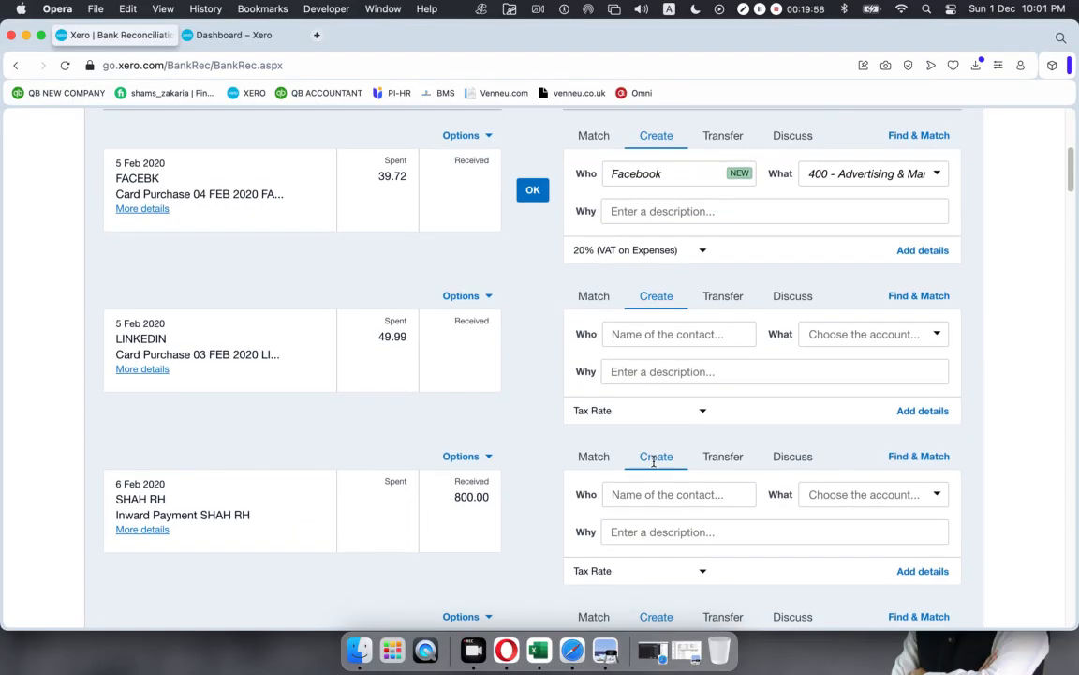
{"action": "scroll", "coordinate": [653, 466], "scroll_direction": "up", "scroll_amount": 2}
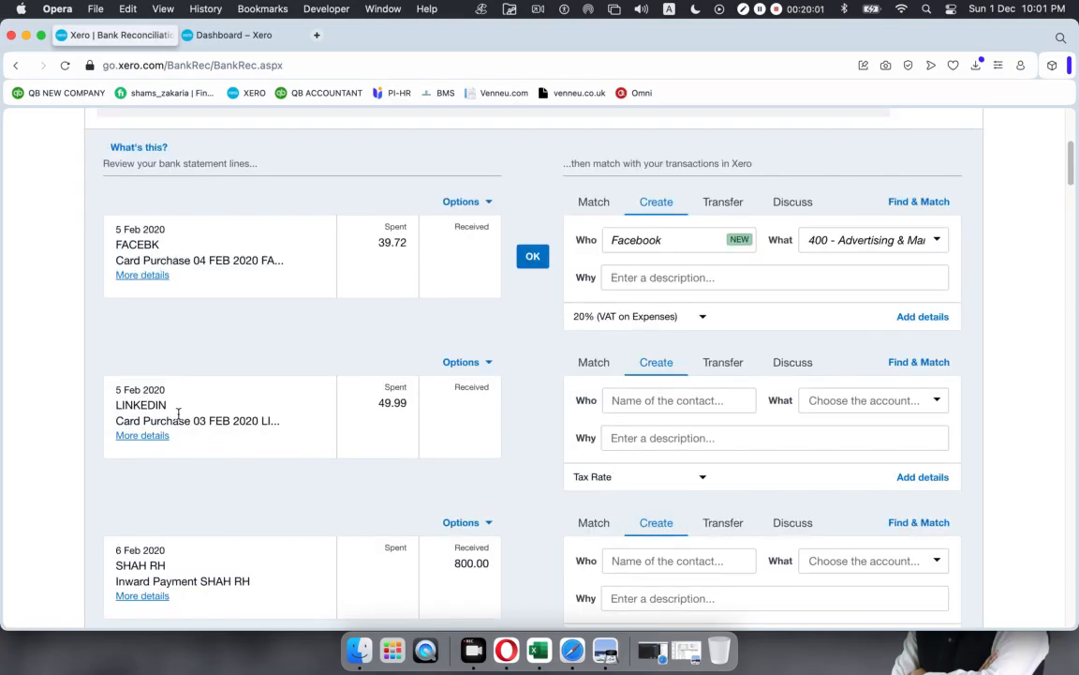
{"action": "left_click_drag", "start_coordinate": [165, 406], "coordinate": [109, 407]}
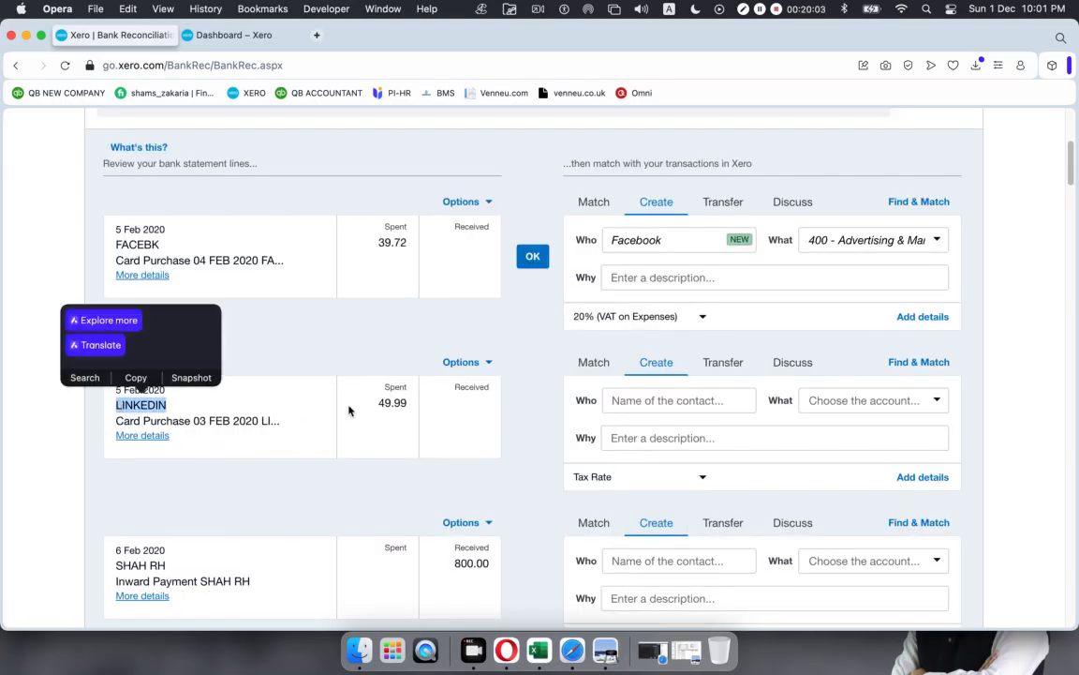
{"action": "left_click", "coordinate": [244, 420]}
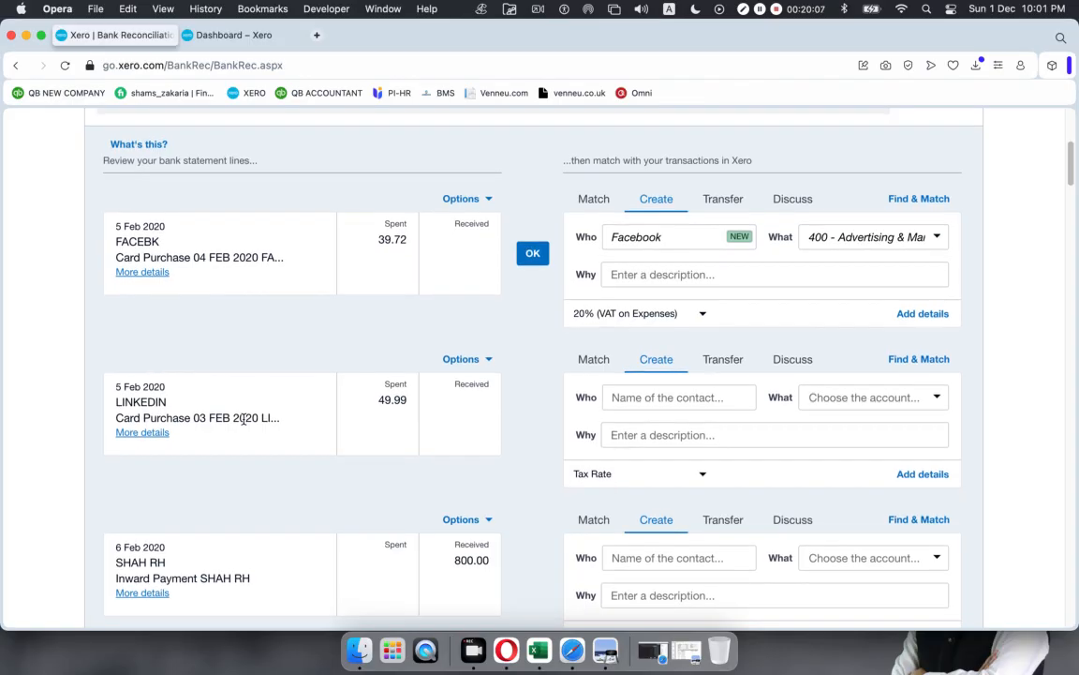
{"action": "scroll", "coordinate": [243, 419], "scroll_direction": "up", "scroll_amount": 1}
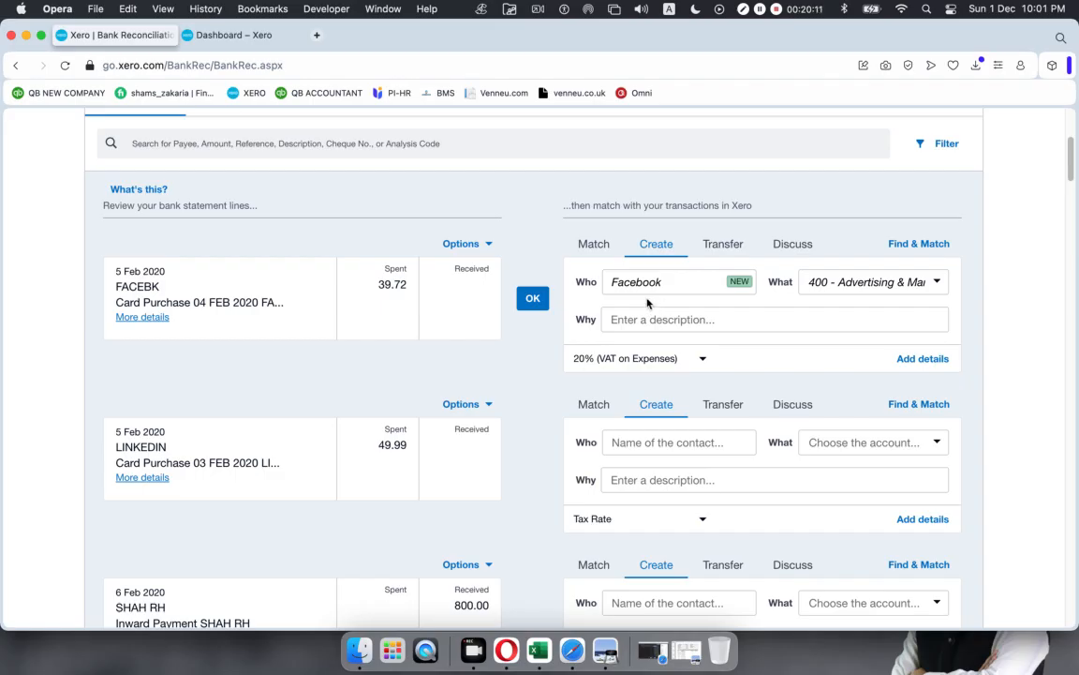
{"action": "left_click", "coordinate": [936, 284]}
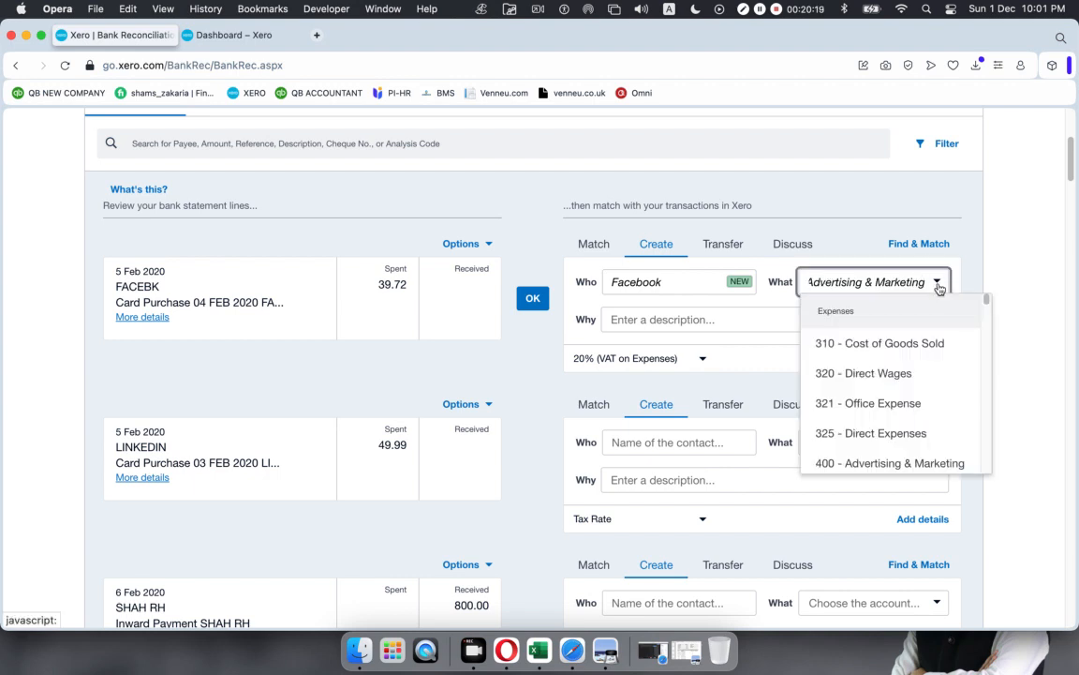
{"action": "left_click", "coordinate": [914, 463]}
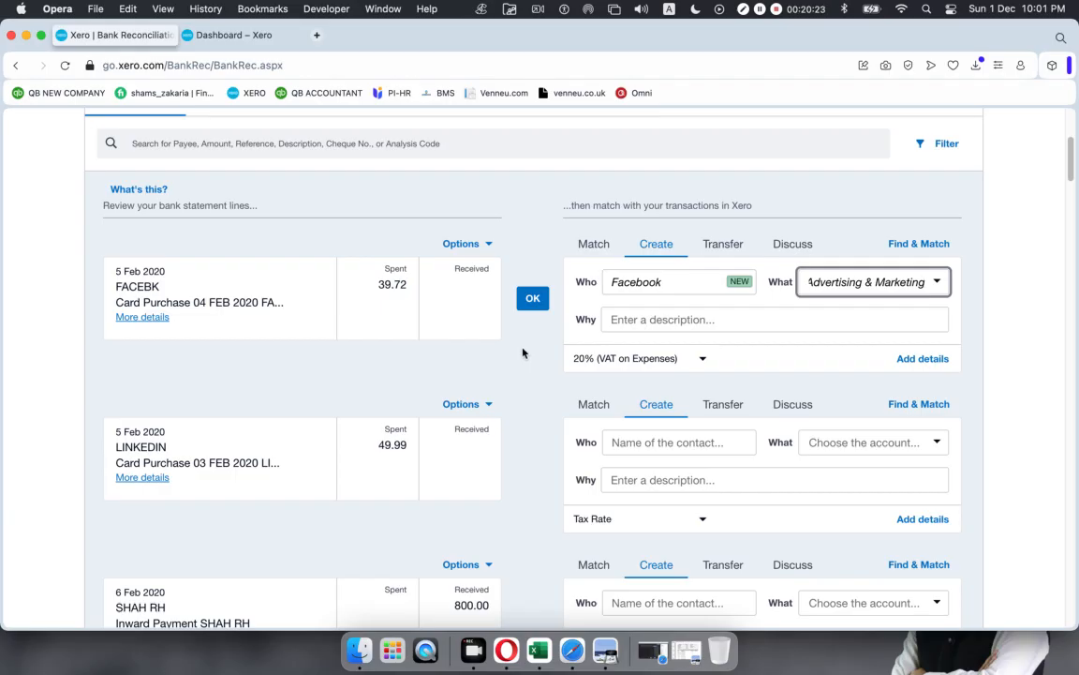
{"action": "left_click", "coordinate": [534, 300]}
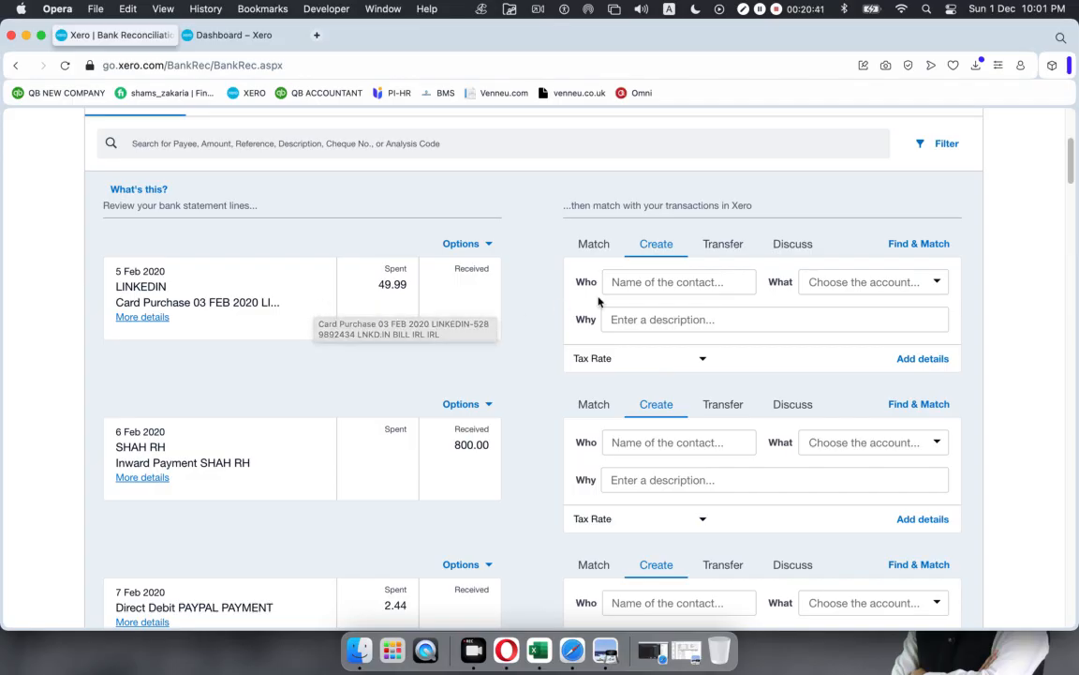
Step: Add new contact Linkedin, code the 49.99 line to 485 - Subscriptions, and reconcile it
{"action": "left_click", "coordinate": [657, 282]}
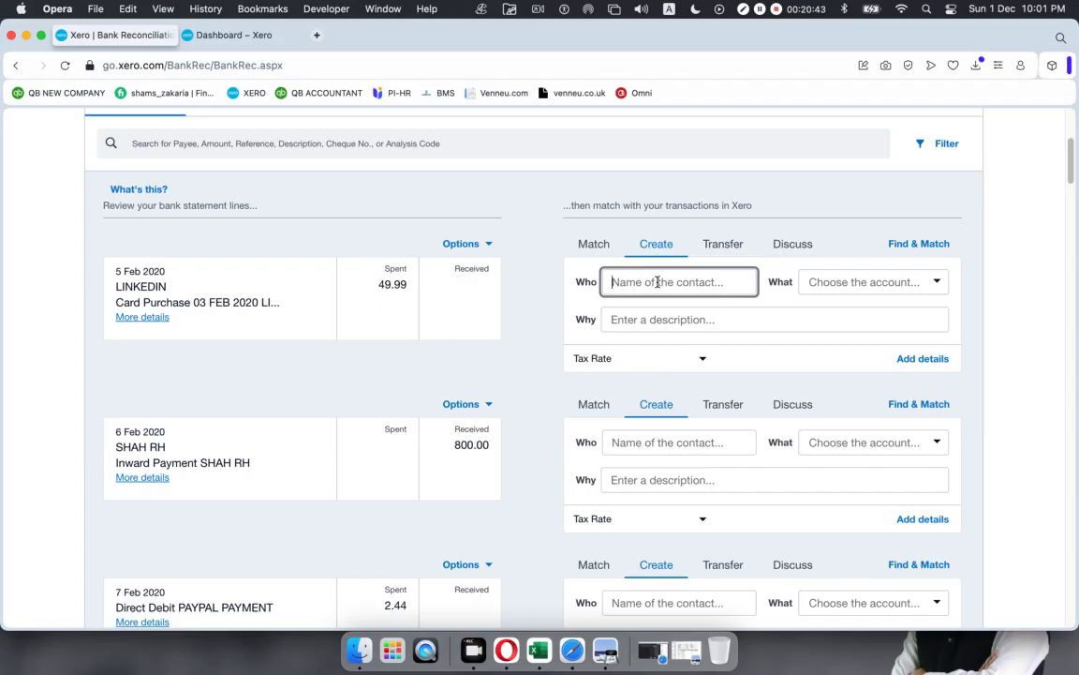
{"action": "type", "text": "Link"}
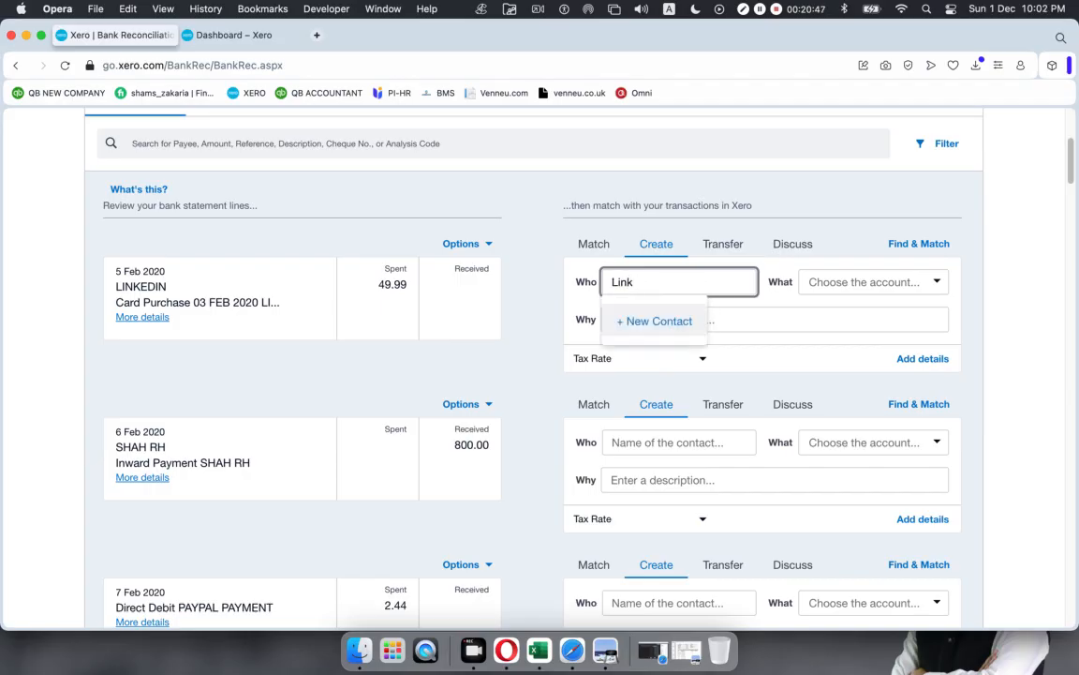
{"action": "type", "text": "edin"}
{"action": "key", "text": "Return"}
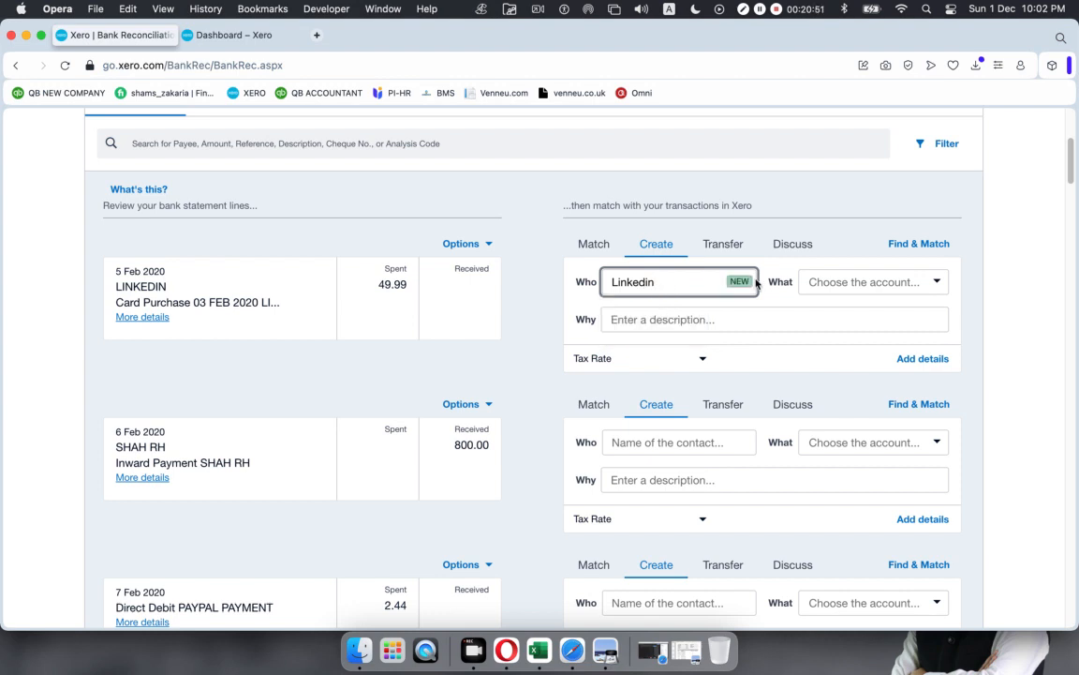
{"action": "left_click", "coordinate": [937, 284]}
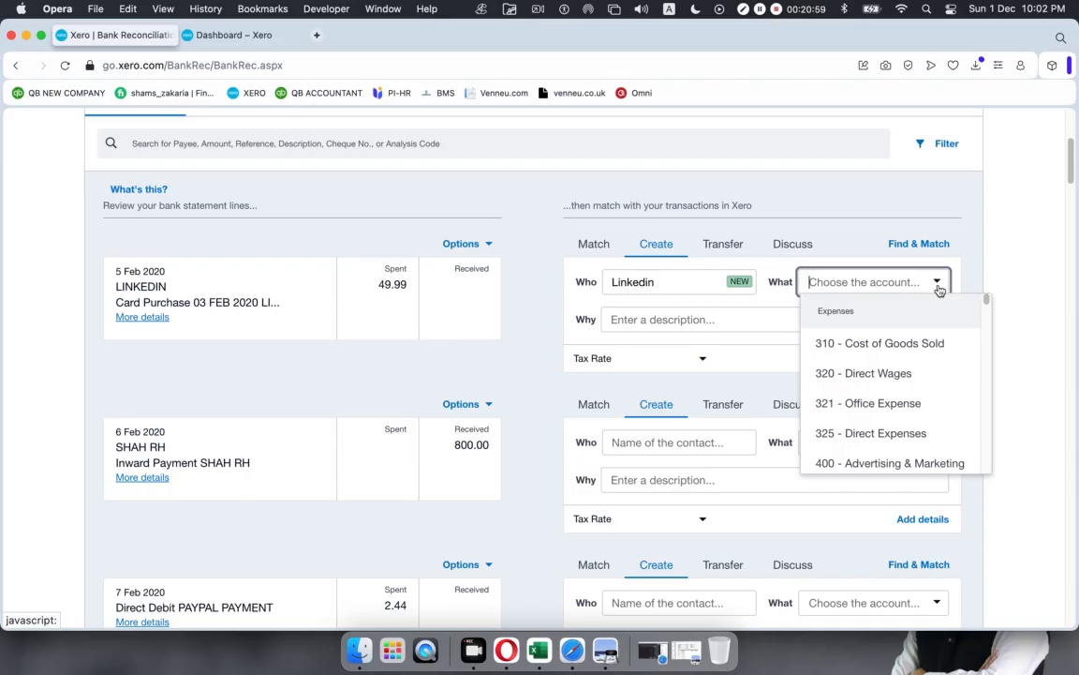
{"action": "type", "text": "sub"}
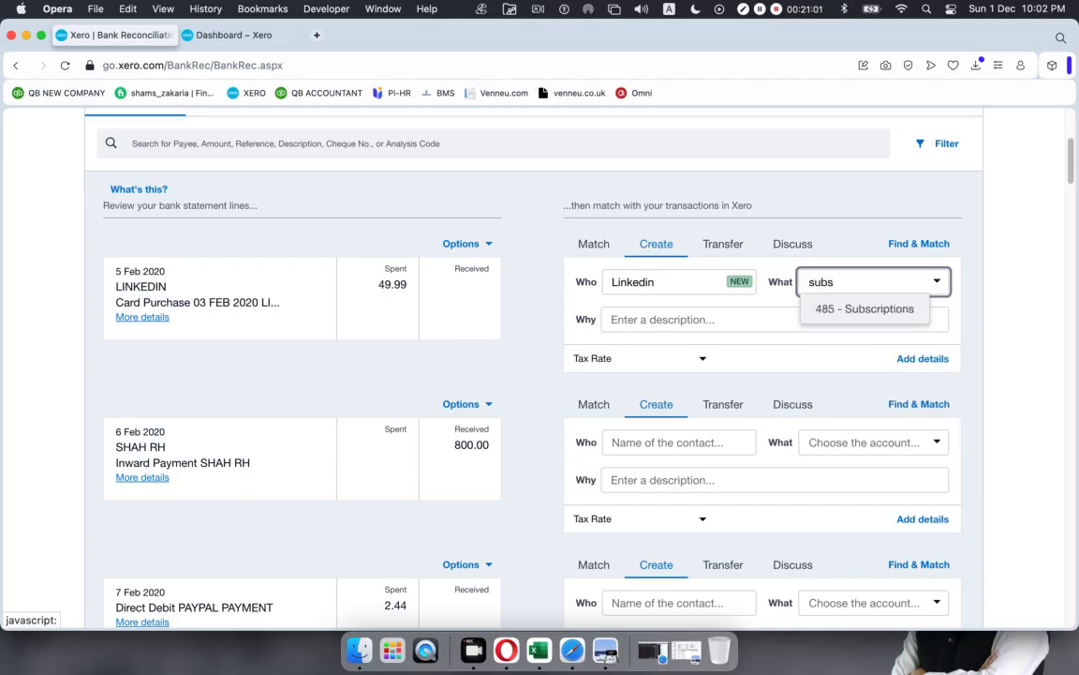
{"action": "type", "text": "s"}
{"action": "left_click", "coordinate": [894, 309]}
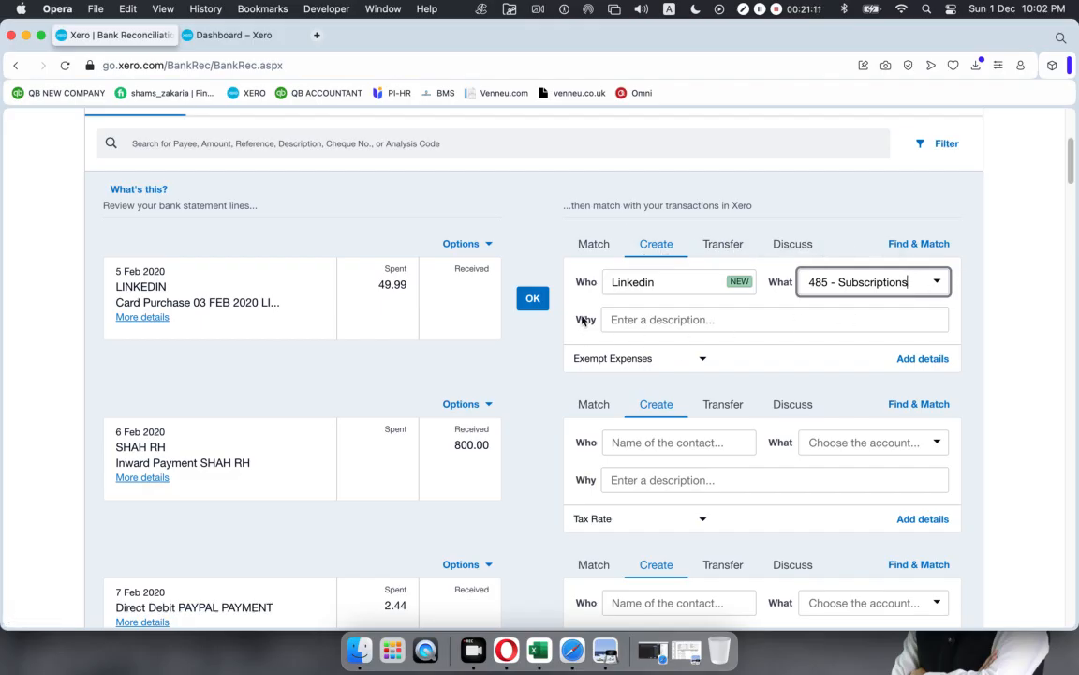
{"action": "left_click", "coordinate": [662, 282]}
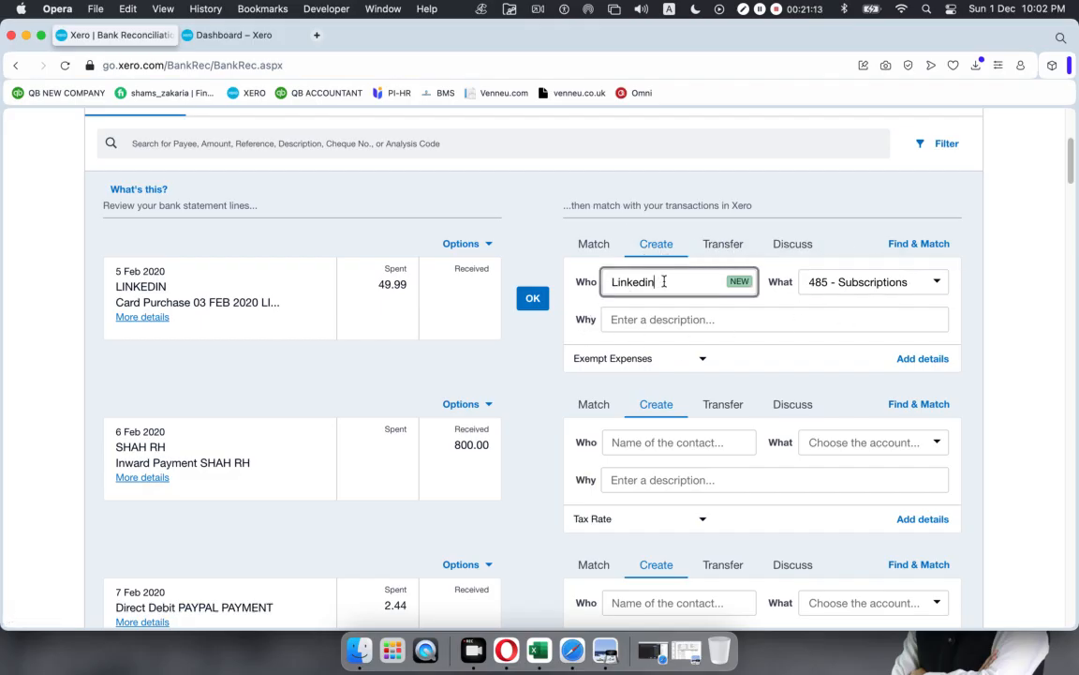
{"action": "left_click", "coordinate": [850, 279]}
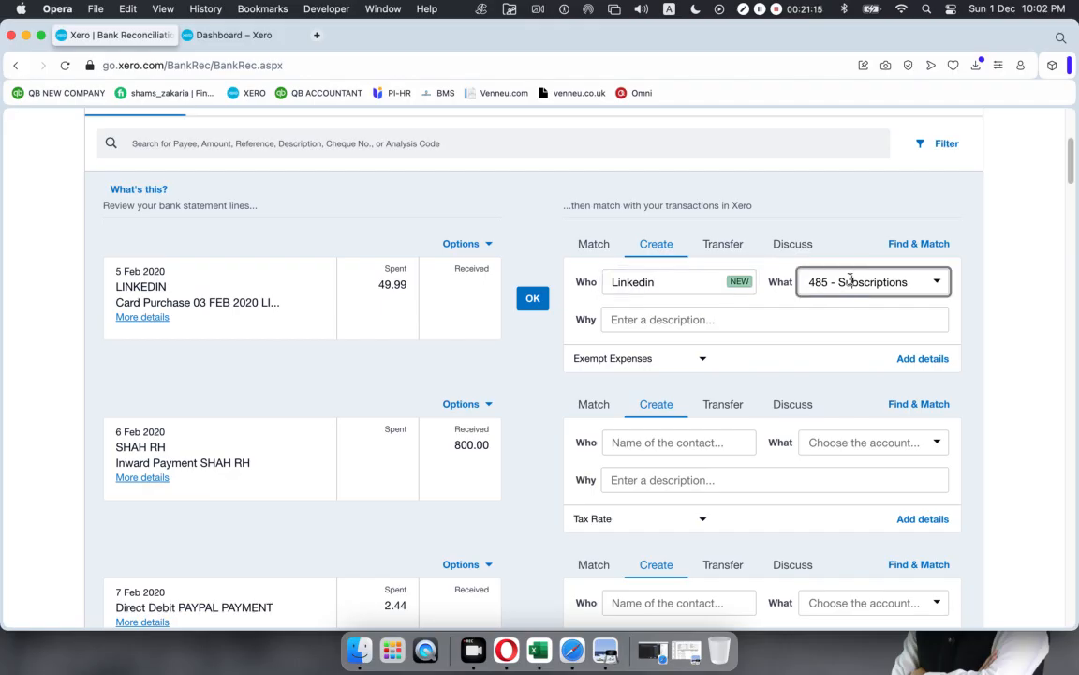
{"action": "left_click", "coordinate": [532, 300]}
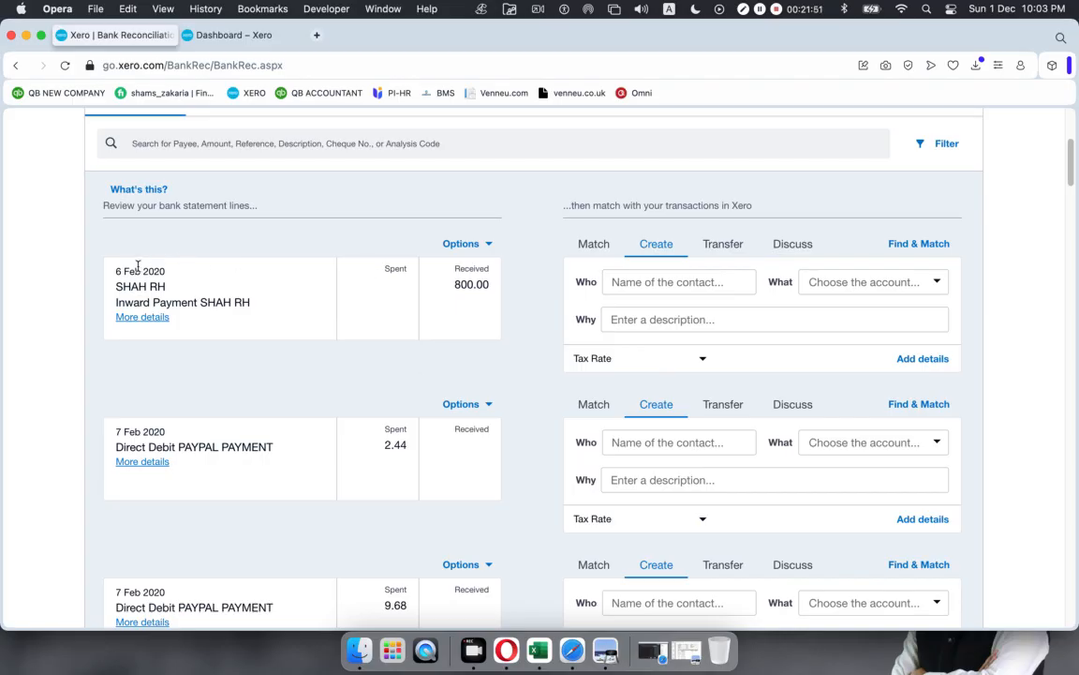
Step: Note the SHAH RH 800.00 receipt, then start a new Receive Money transaction from the dashboard
{"action": "left_click_drag", "start_coordinate": [115, 272], "coordinate": [166, 287]}
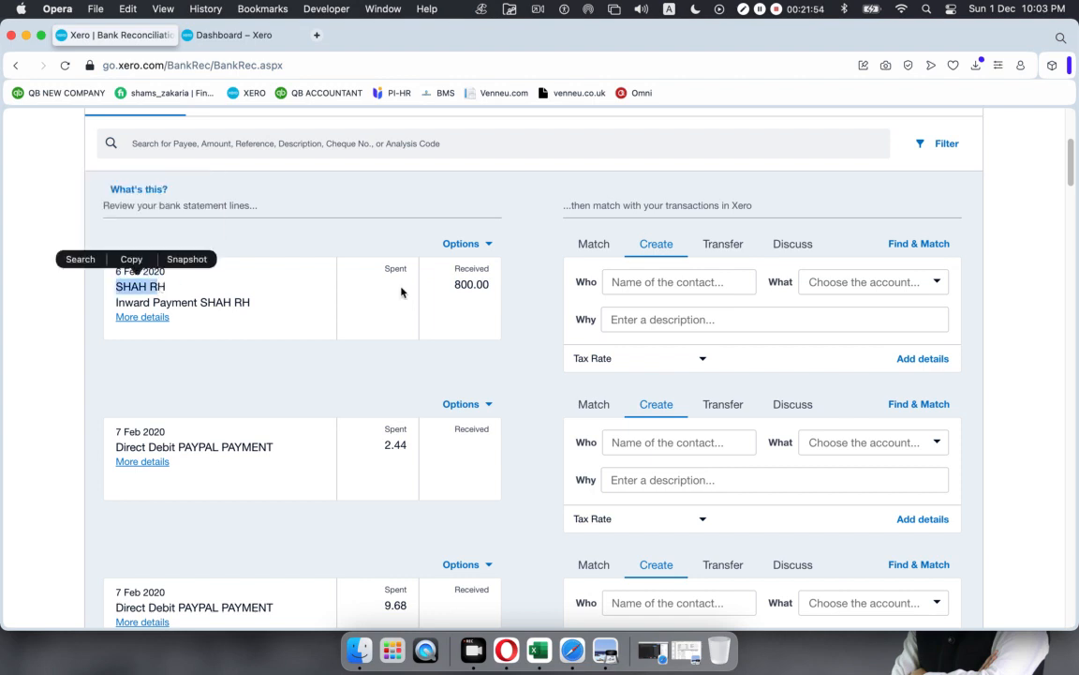
{"action": "left_click_drag", "start_coordinate": [453, 284], "coordinate": [492, 283]}
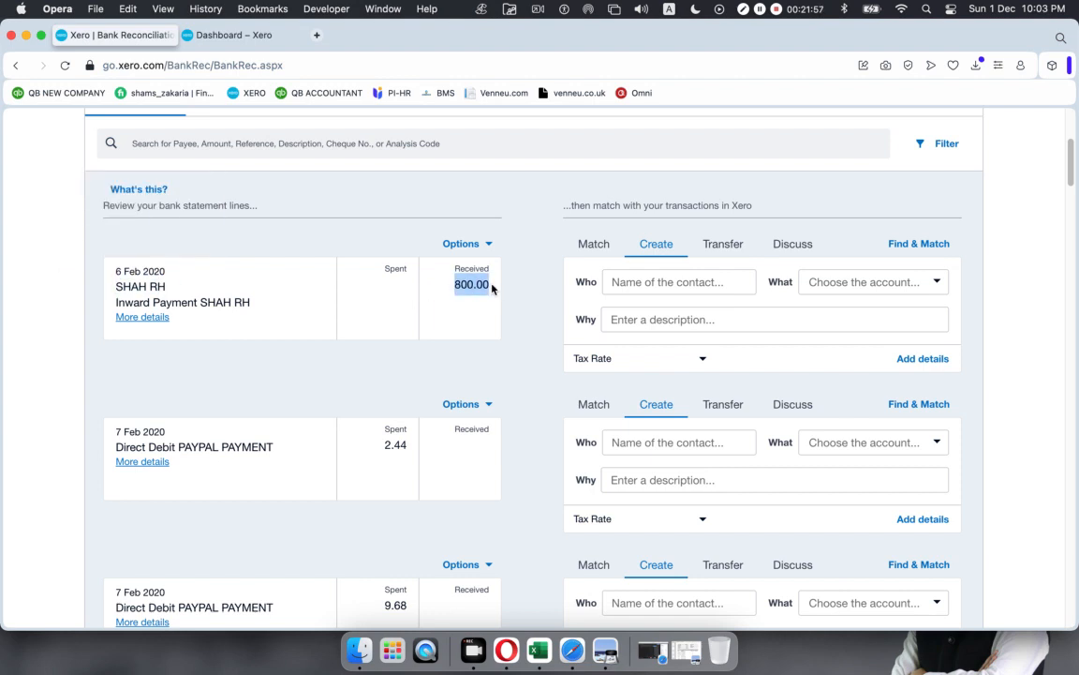
{"action": "left_click", "coordinate": [248, 30]}
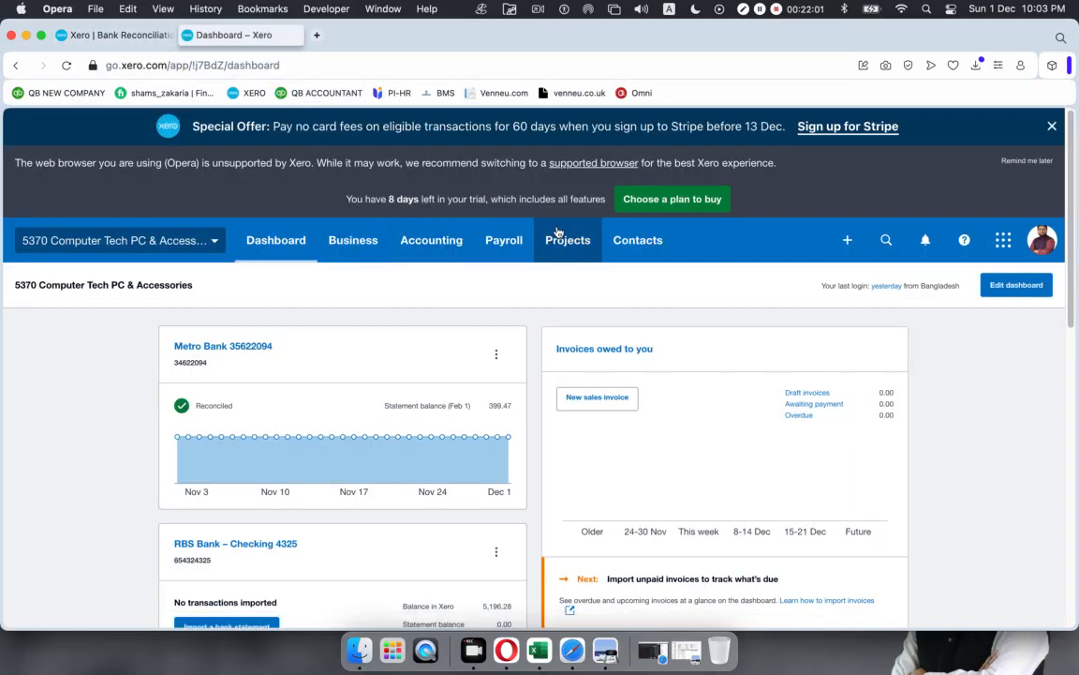
{"action": "scroll", "coordinate": [557, 231], "scroll_direction": "down", "scroll_amount": 3}
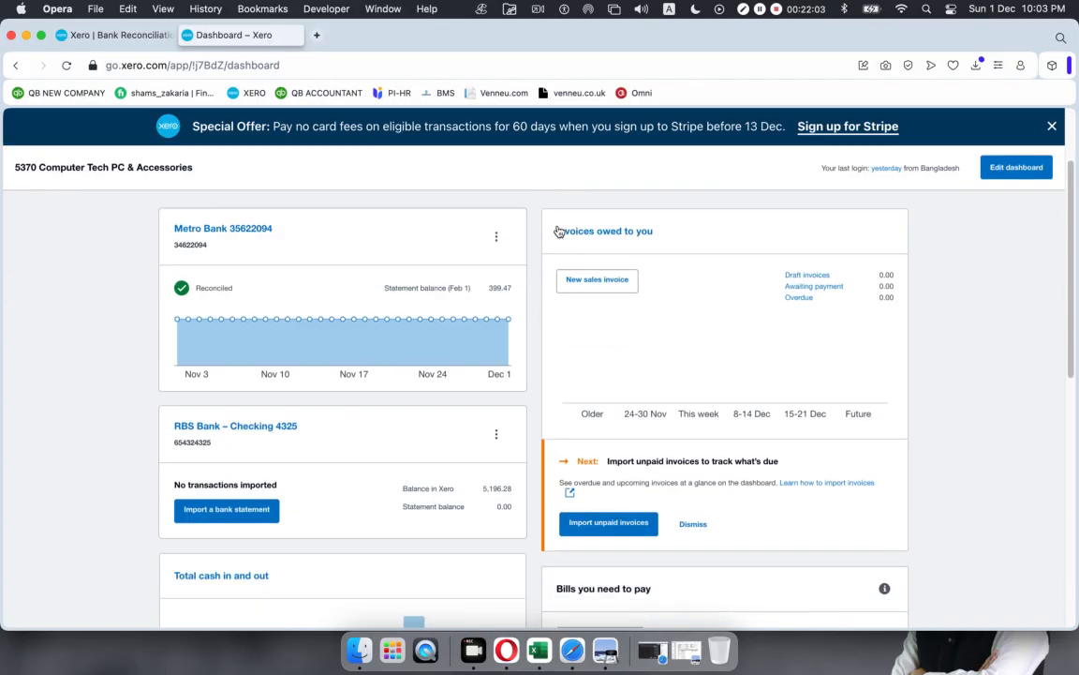
{"action": "scroll", "coordinate": [806, 274], "scroll_direction": "up", "scroll_amount": 1}
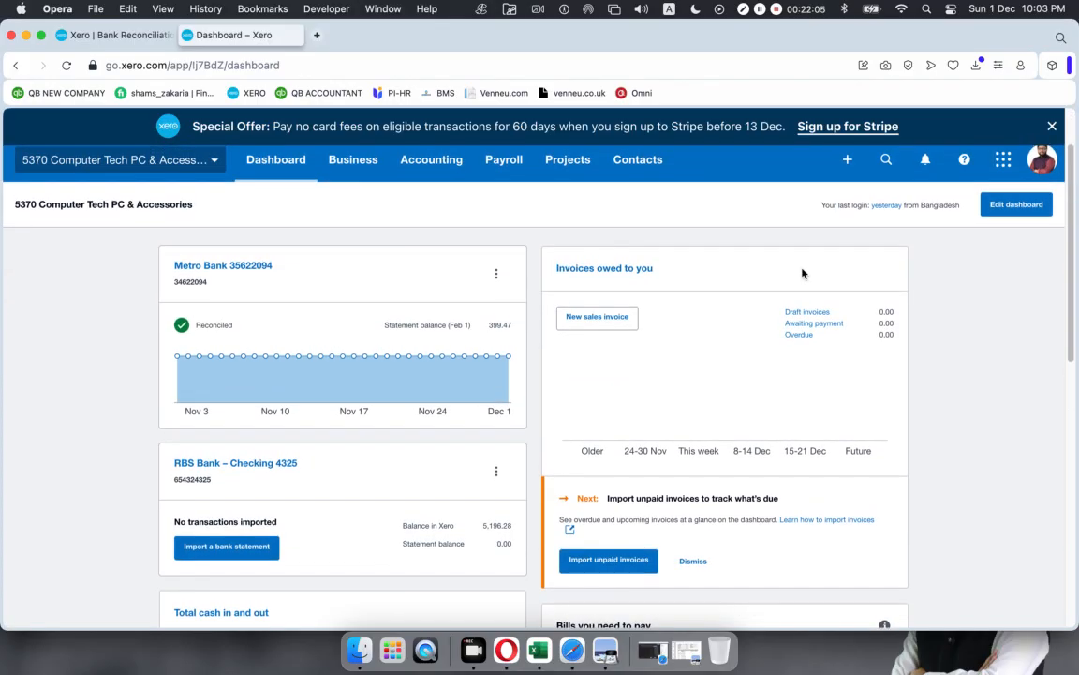
{"action": "left_click", "coordinate": [847, 159]}
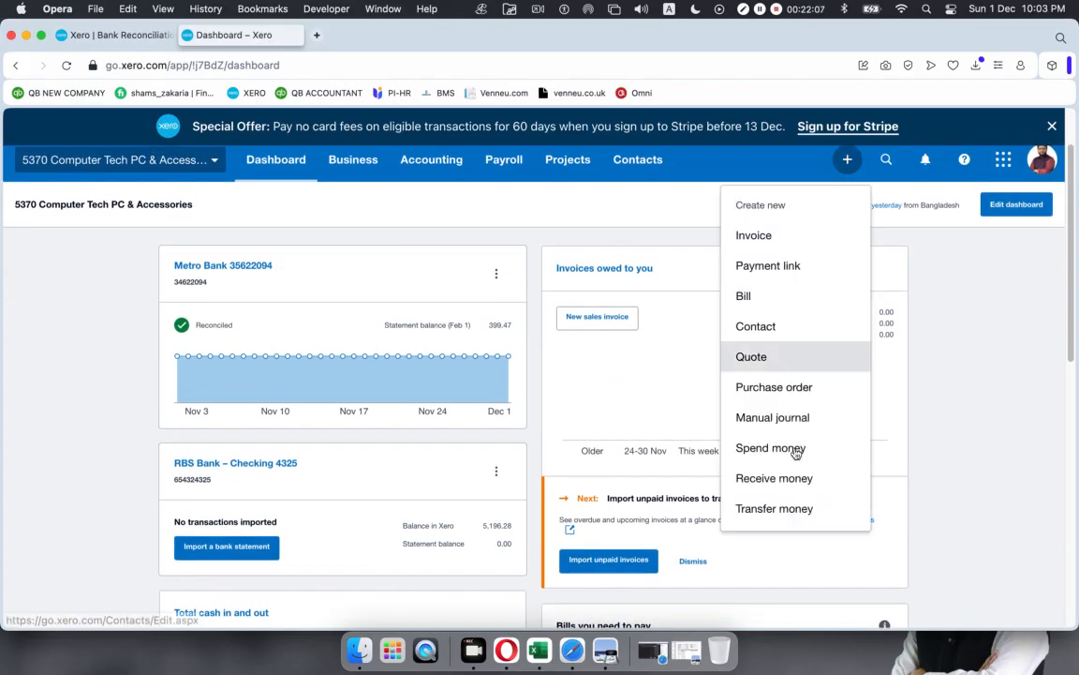
{"action": "left_click", "coordinate": [773, 479]}
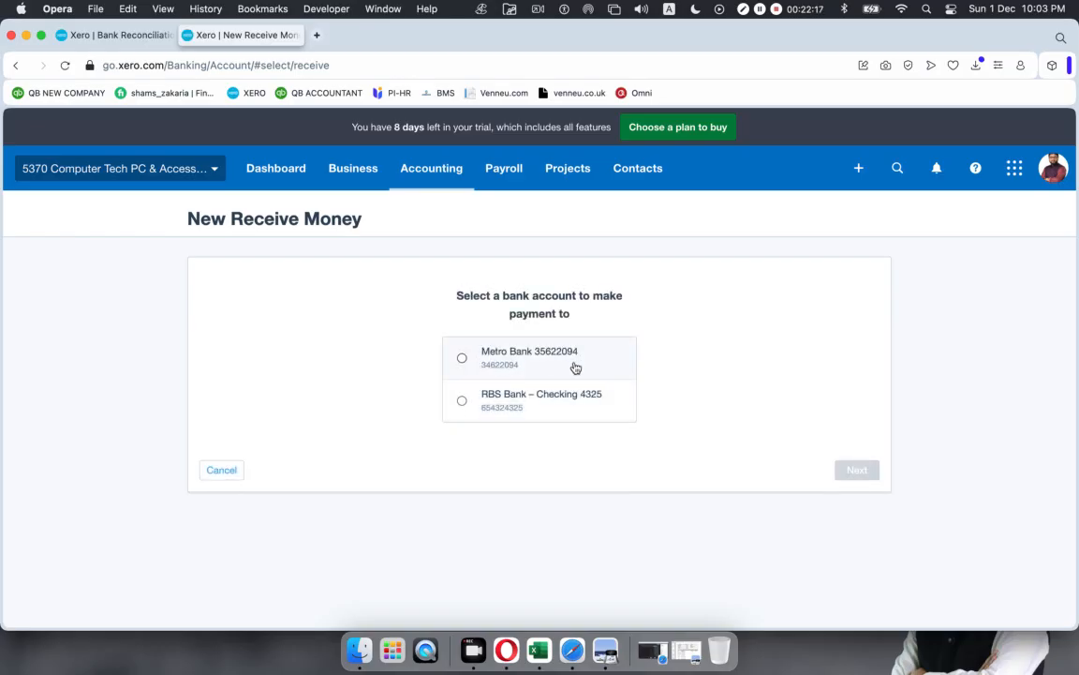
Step: Receive the money into Metro Bank from new contact Shah
{"action": "left_click", "coordinate": [461, 358]}
{"action": "left_click", "coordinate": [853, 470]}
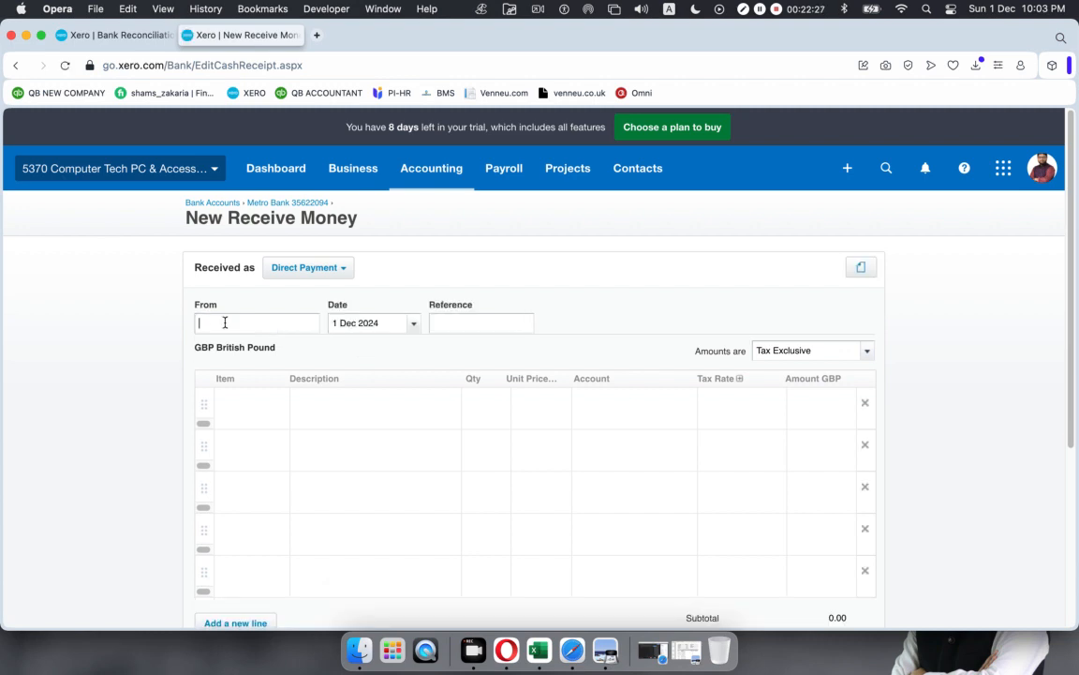
{"action": "type", "text": "Shah"}
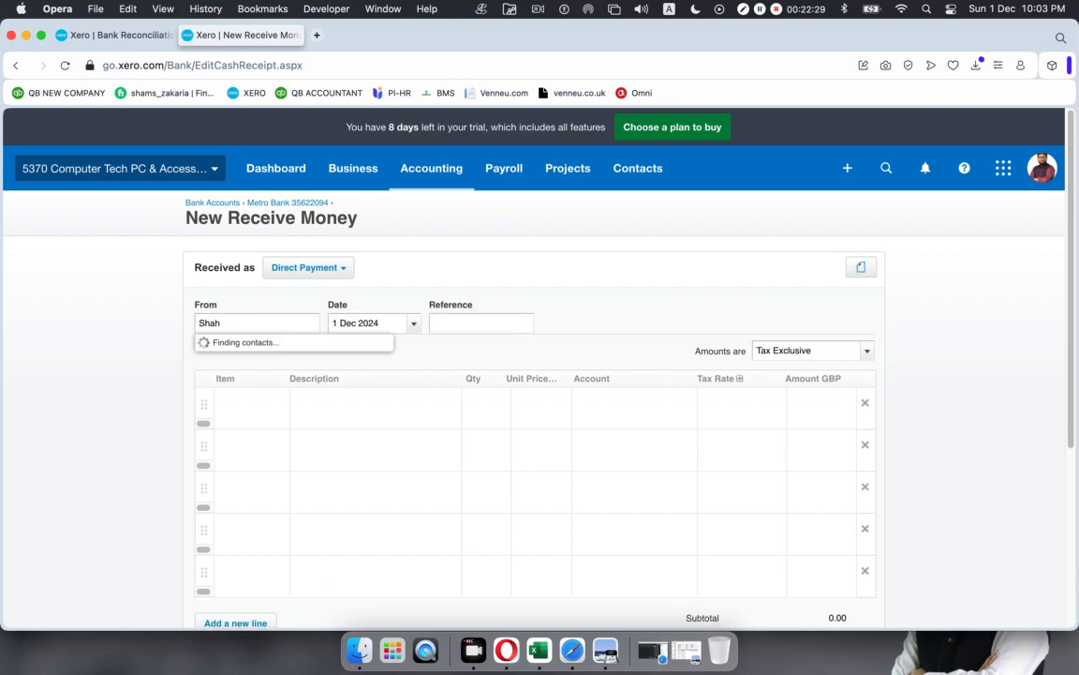
{"action": "key", "text": "Tab"}
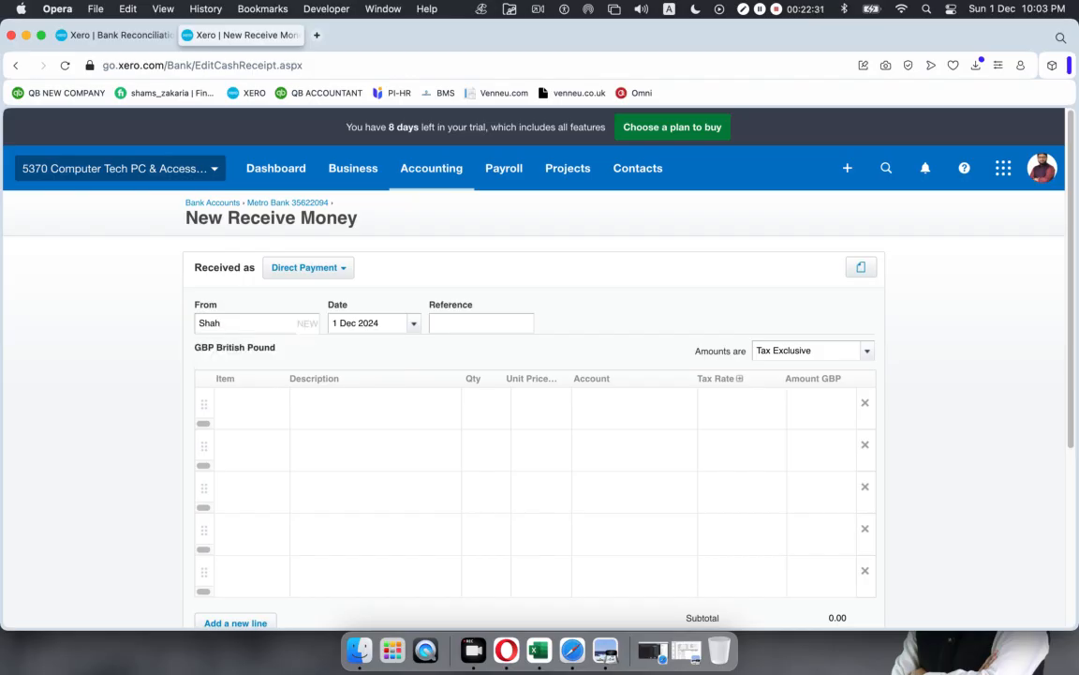
Step: Set the transaction date to 6 Feb 2020
{"action": "left_click", "coordinate": [413, 322]}
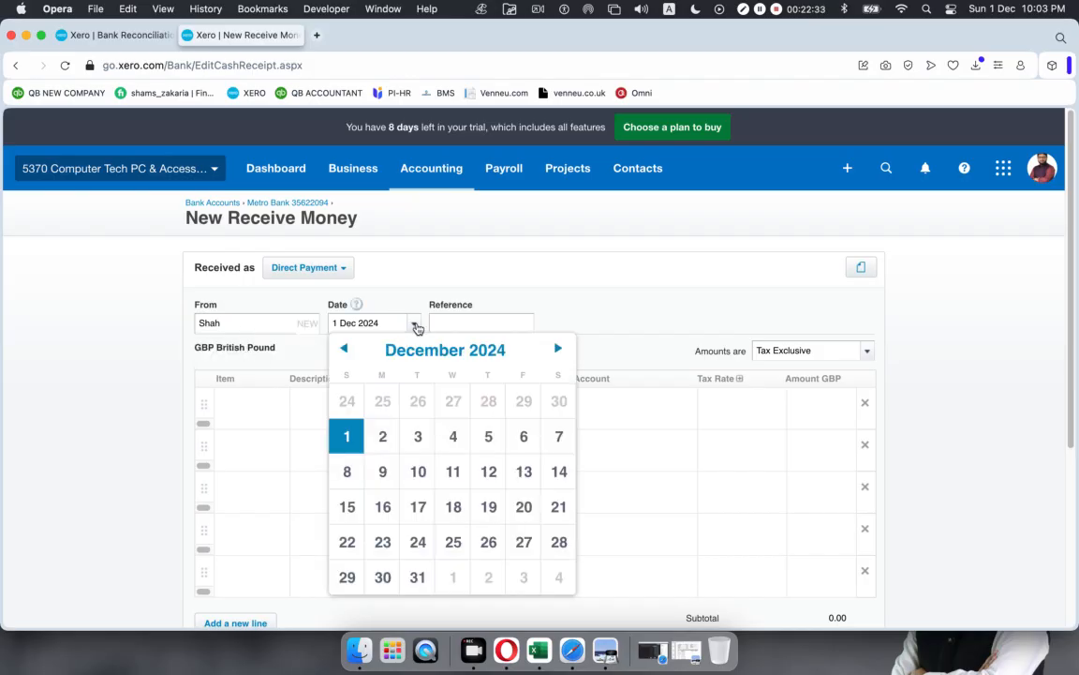
{"action": "left_click", "coordinate": [439, 351]}
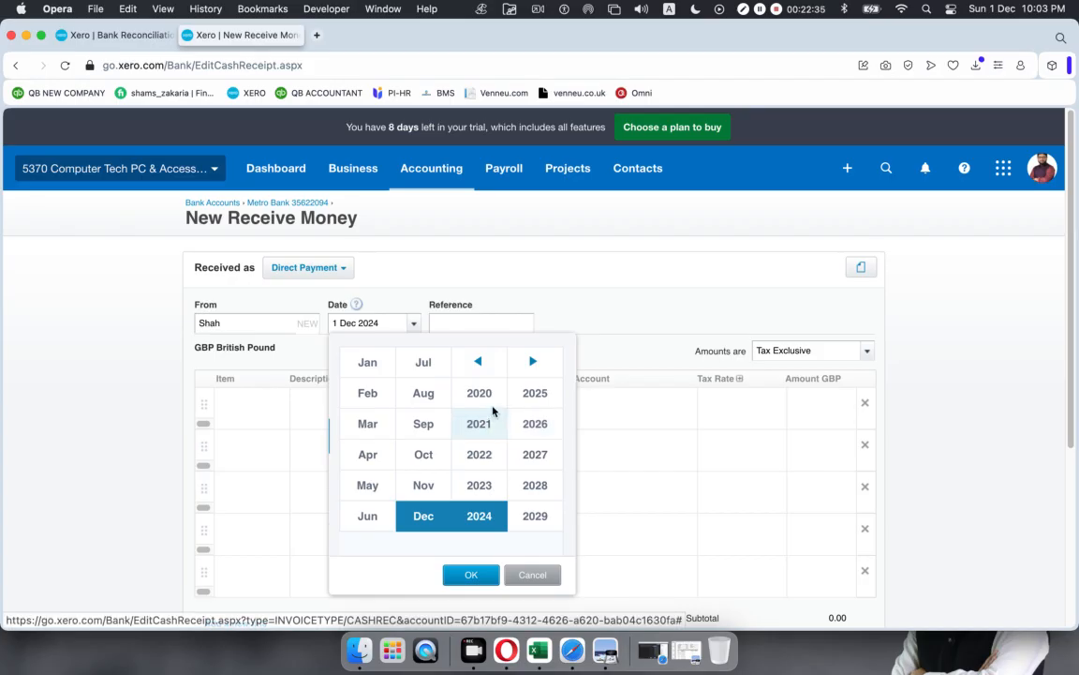
{"action": "left_click", "coordinate": [484, 398]}
{"action": "left_click", "coordinate": [367, 392]}
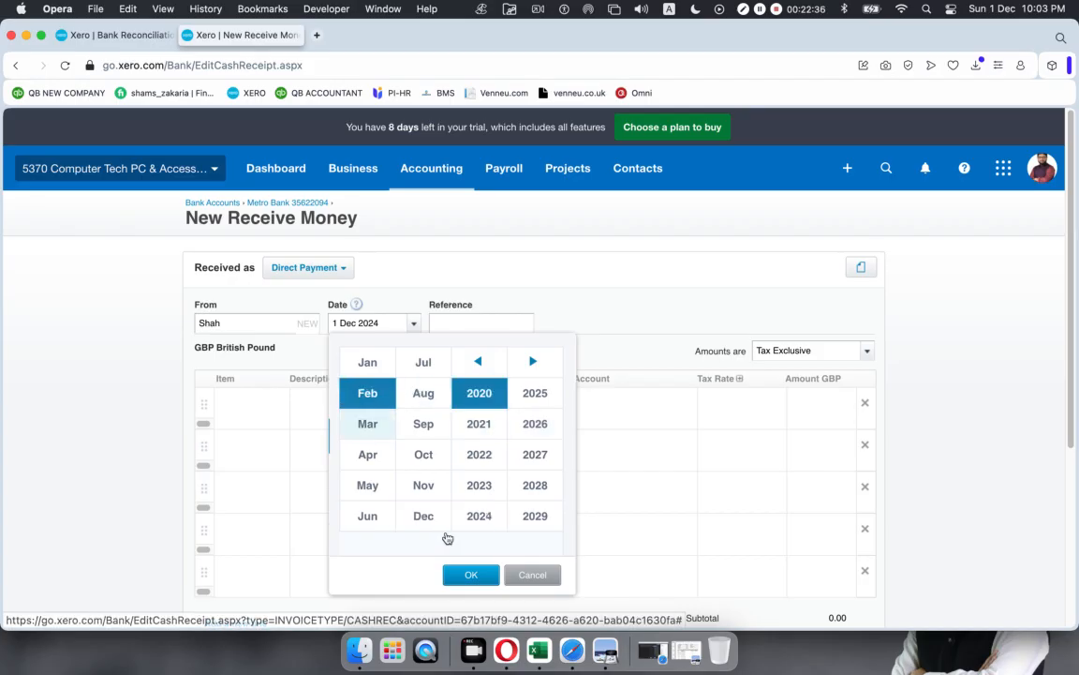
{"action": "left_click", "coordinate": [459, 575]}
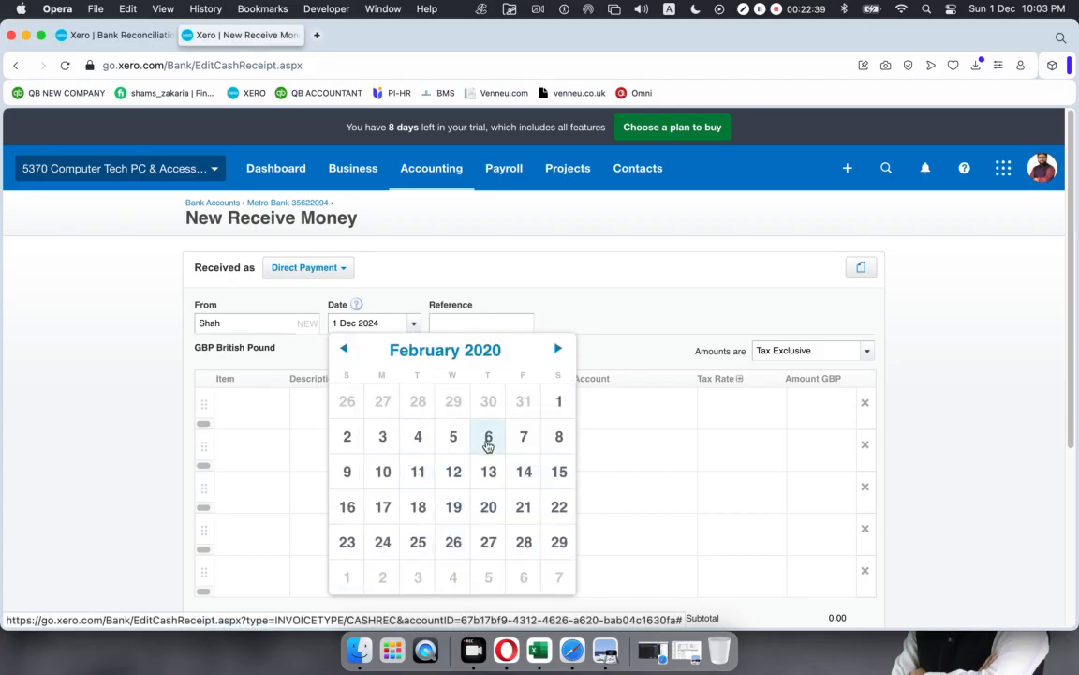
{"action": "left_click", "coordinate": [489, 438]}
Step: Add a line describing the receipt from Mr. Shah, quantity 1, unit price 800.00
{"action": "left_click", "coordinate": [366, 397]}
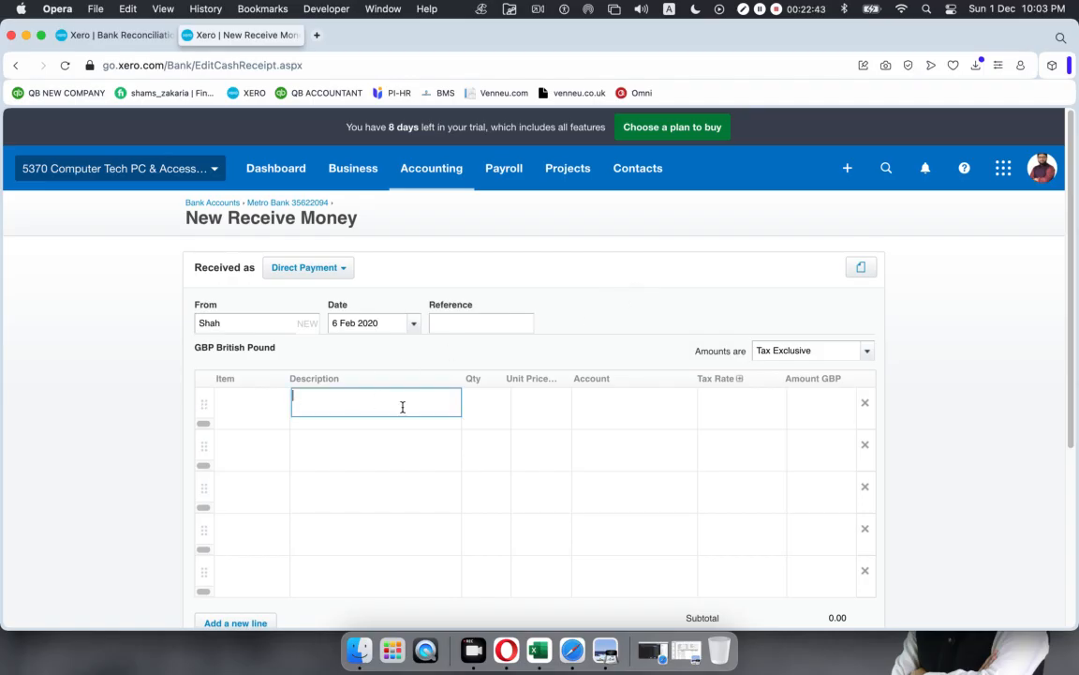
{"action": "type", "text": "Received from Mr. Dhah"}
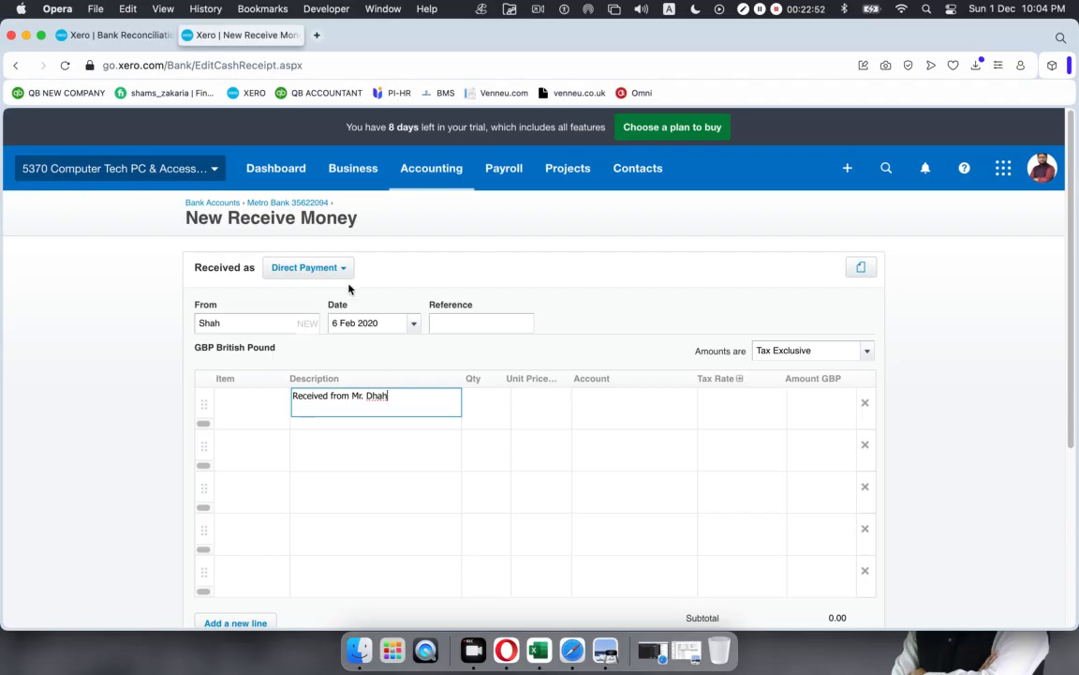
{"action": "key", "text": "BackSpace"}
{"action": "key", "text": "BackSpace"}
{"action": "type", "text": "Sh"}
{"action": "left_click", "coordinate": [487, 404]}
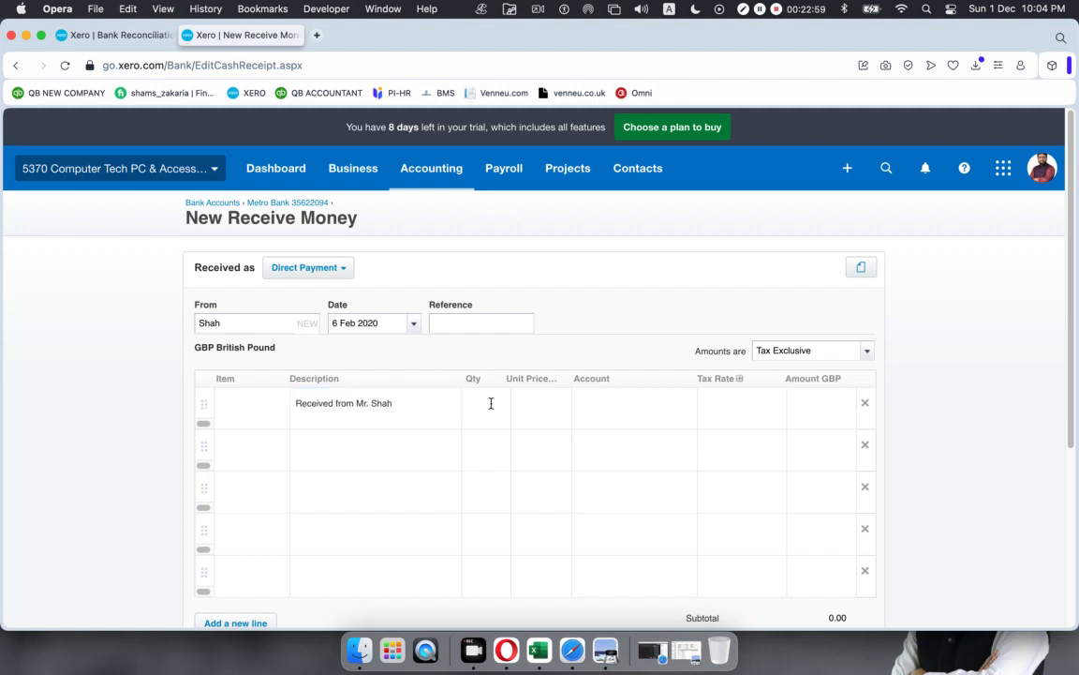
{"action": "type", "text": "1"}
{"action": "left_click", "coordinate": [538, 404]}
{"action": "type", "text": "800"}
{"action": "left_click", "coordinate": [687, 404]}
Step: Code the line to 200 - Sales with No VAT and save the receipt
{"action": "left_click", "coordinate": [687, 405]}
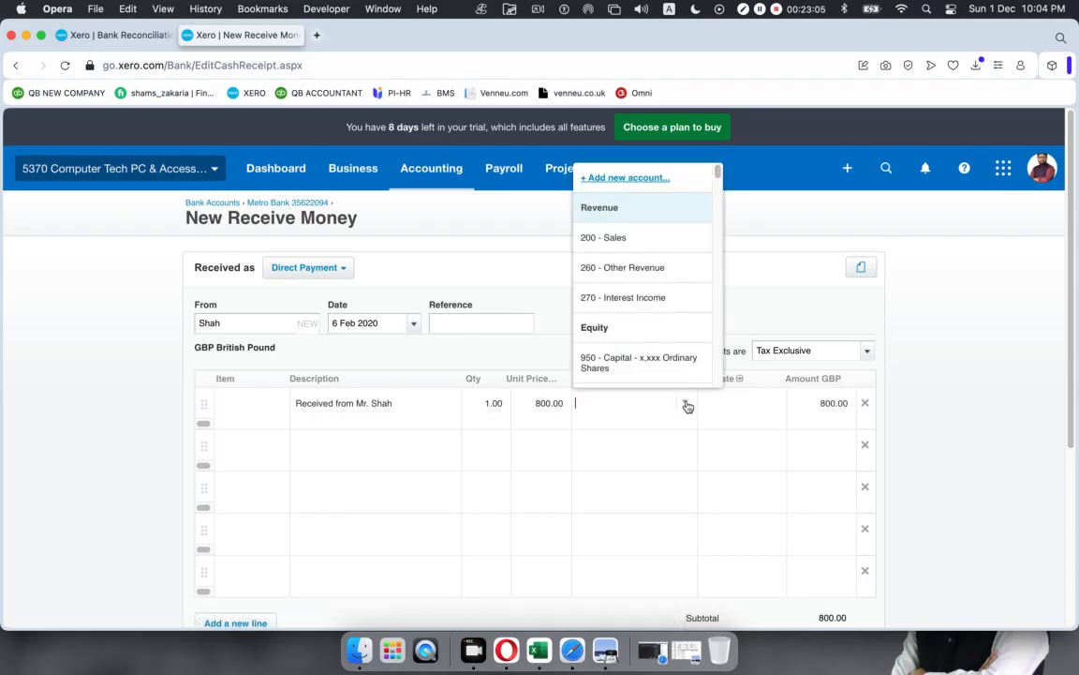
{"action": "type", "text": "200"}
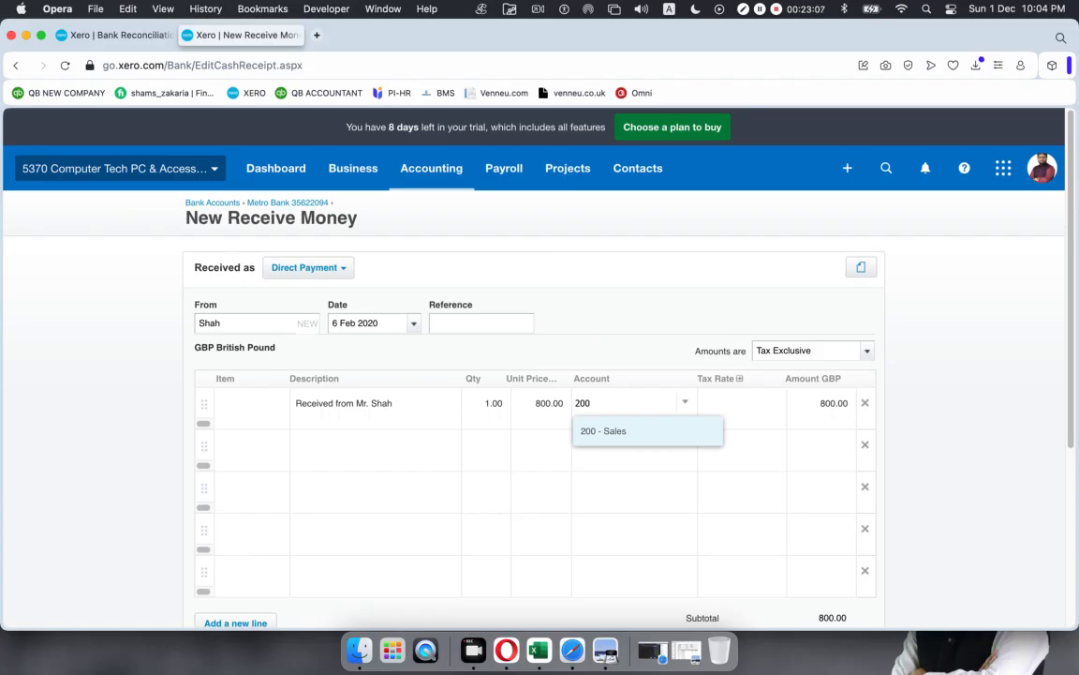
{"action": "key", "text": "Tab"}
{"action": "left_click", "coordinate": [772, 405]}
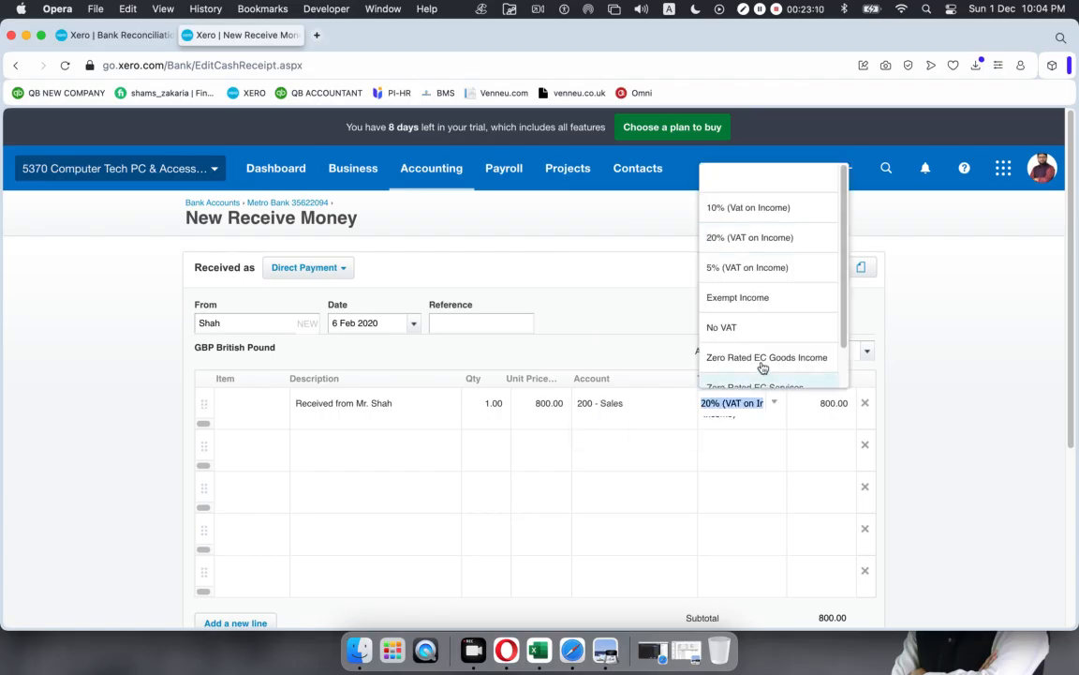
{"action": "left_click", "coordinate": [755, 327]}
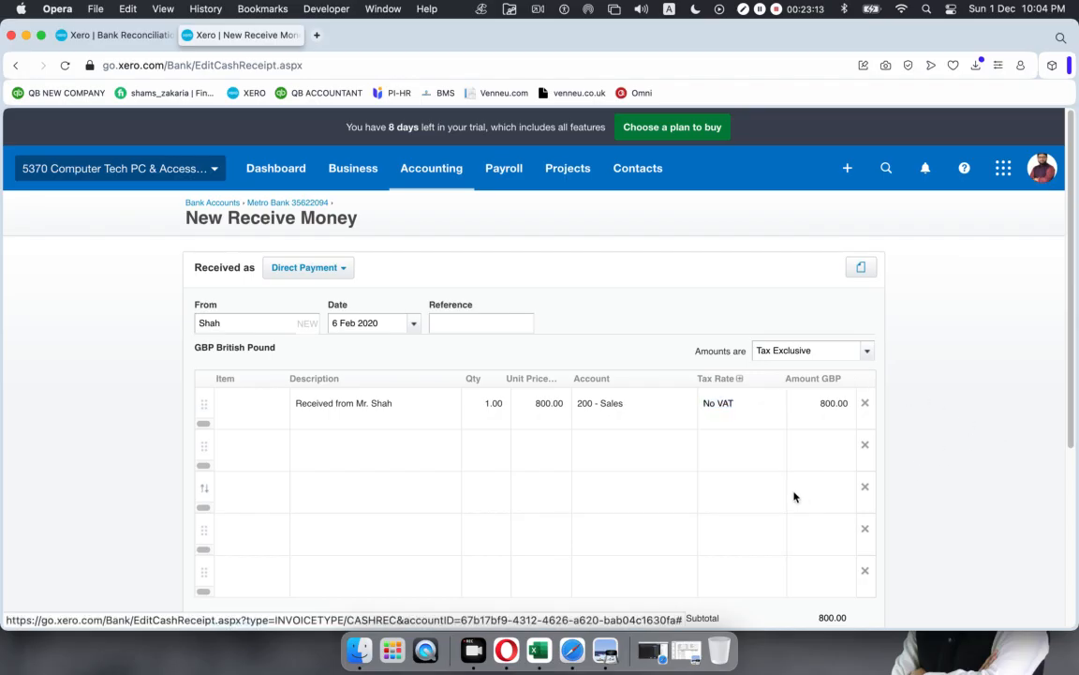
{"action": "scroll", "coordinate": [794, 497], "scroll_direction": "down", "scroll_amount": 5}
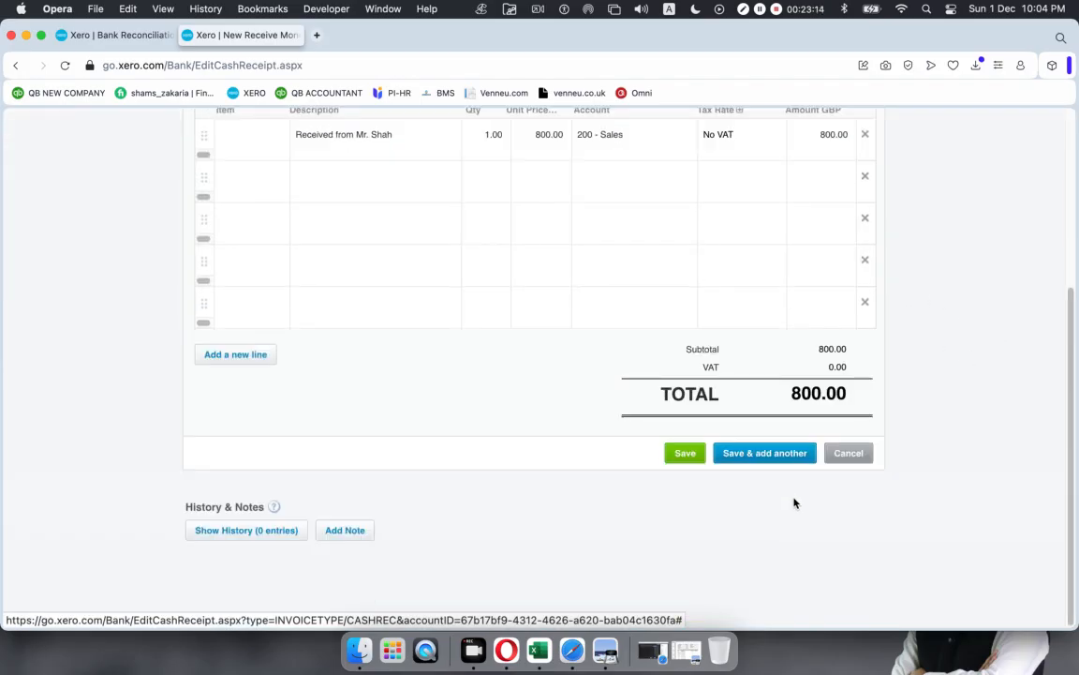
{"action": "left_click", "coordinate": [690, 456]}
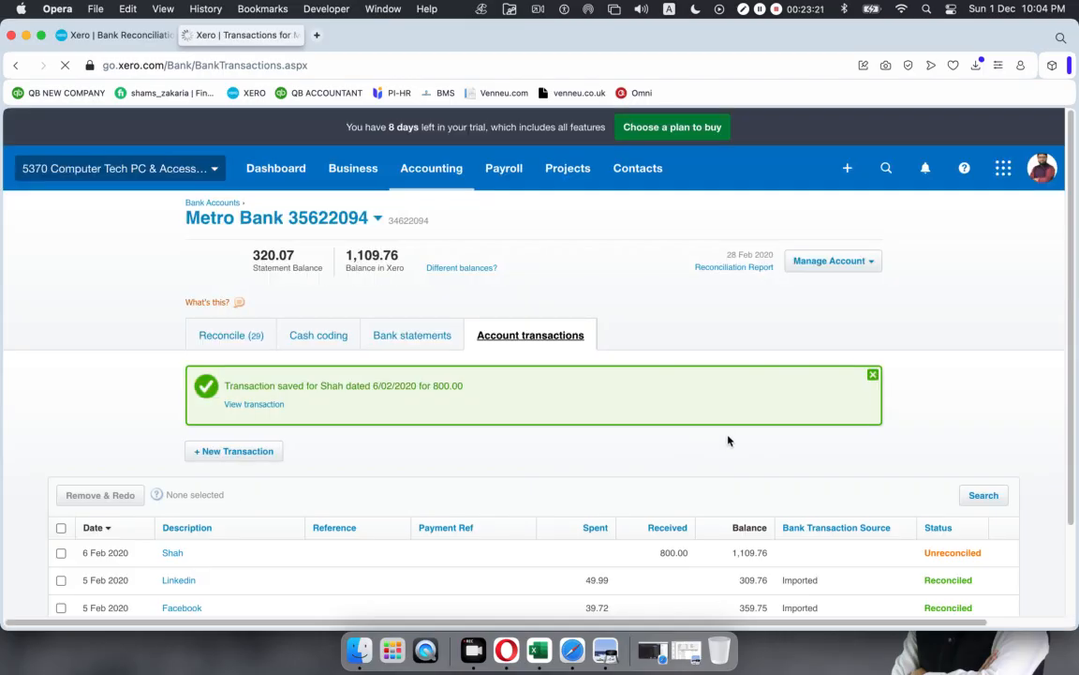
Step: Check the saved Shah 800.00 transaction, then go back to the Bank Reconciliation page
{"action": "scroll", "coordinate": [681, 420], "scroll_direction": "down", "scroll_amount": 1}
{"action": "scroll", "coordinate": [681, 420], "scroll_direction": "down", "scroll_amount": 2}
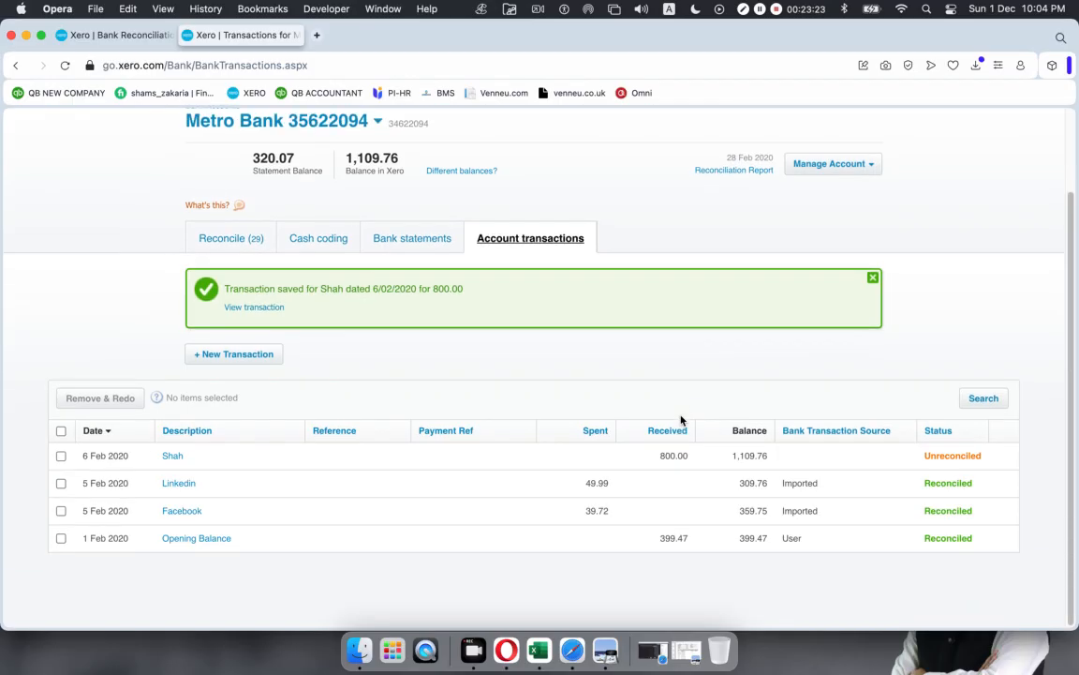
{"action": "scroll", "coordinate": [681, 420], "scroll_direction": "up", "scroll_amount": 3}
{"action": "left_click", "coordinate": [116, 40]}
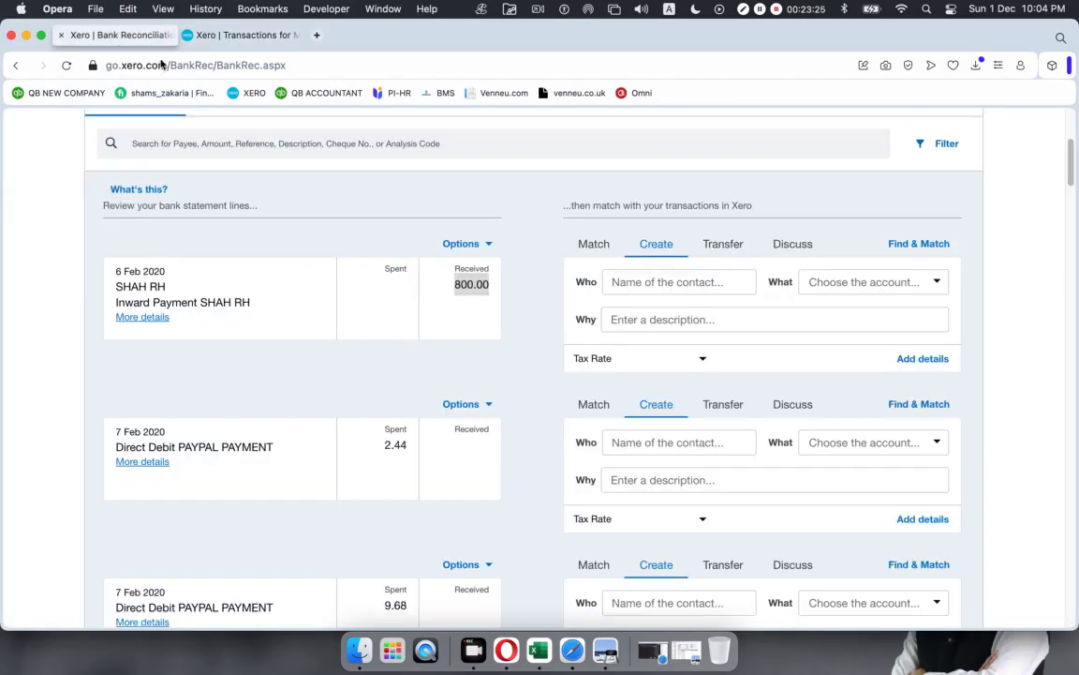
{"action": "left_click", "coordinate": [597, 245]}
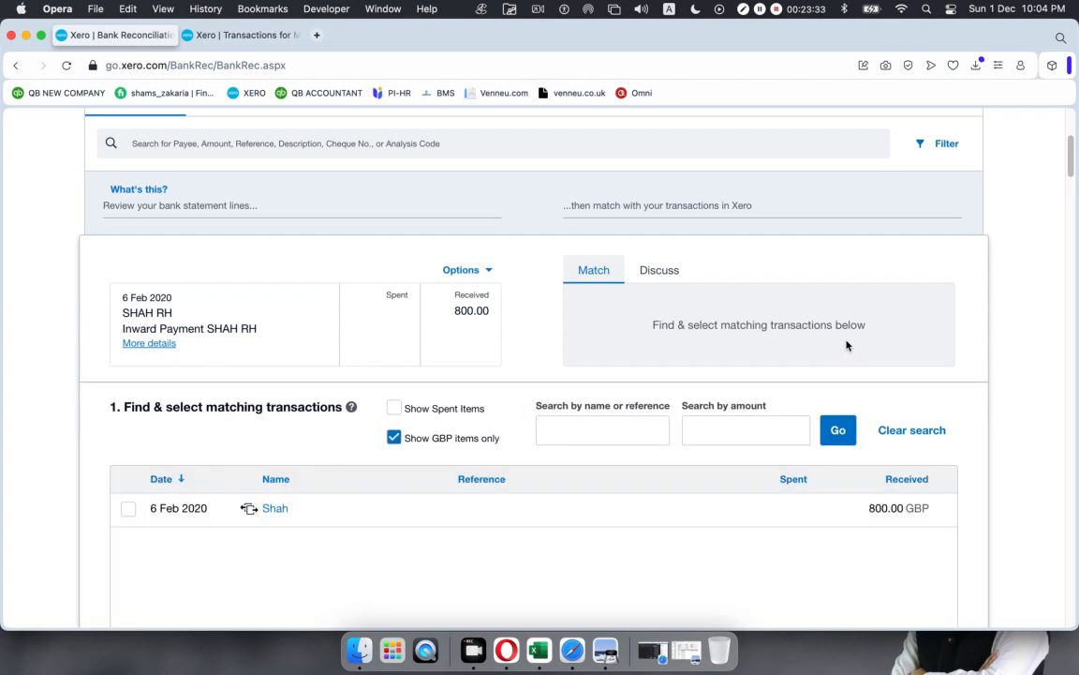
{"action": "scroll", "coordinate": [457, 376], "scroll_direction": "down", "scroll_amount": 5}
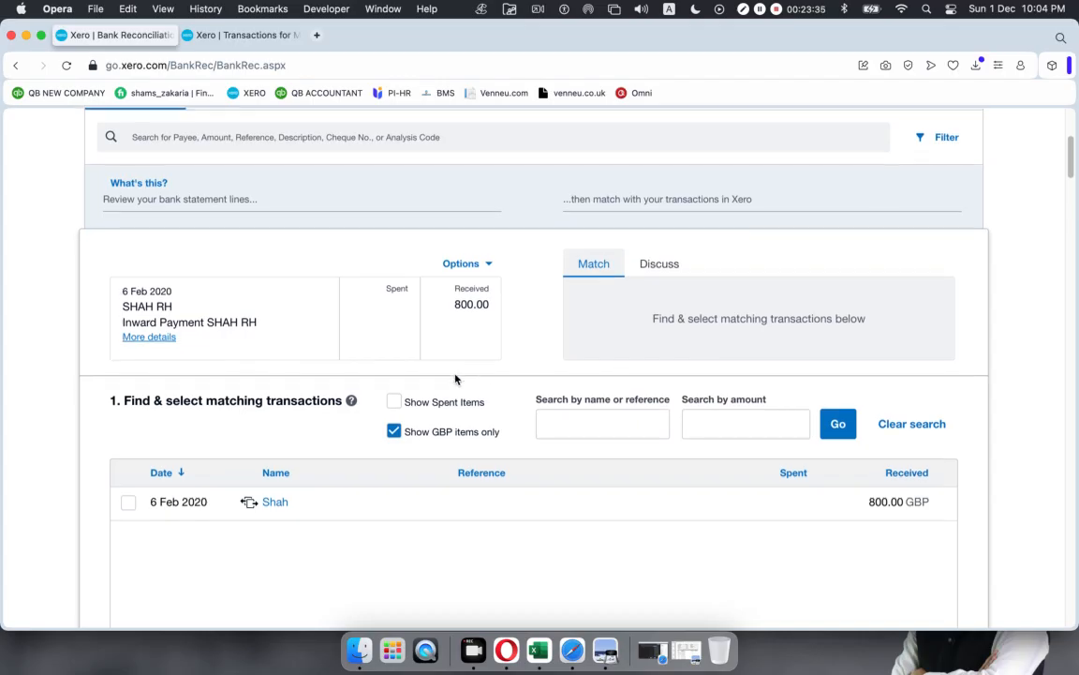
{"action": "scroll", "coordinate": [497, 368], "scroll_direction": "down", "scroll_amount": 6}
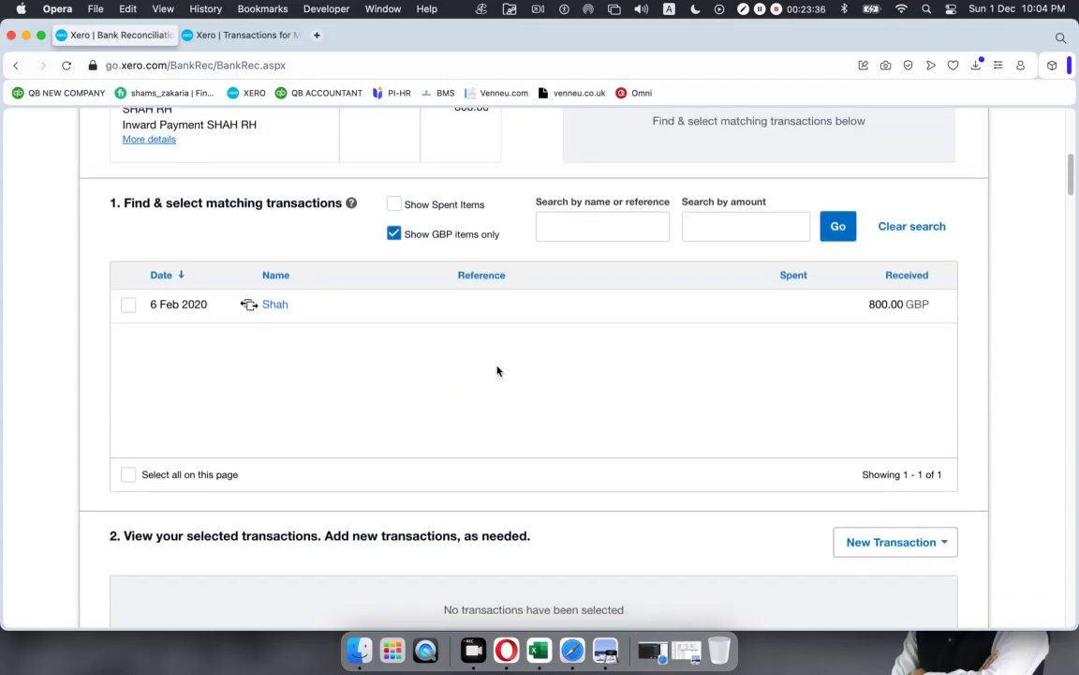
{"action": "scroll", "coordinate": [496, 368], "scroll_direction": "down", "scroll_amount": 8}
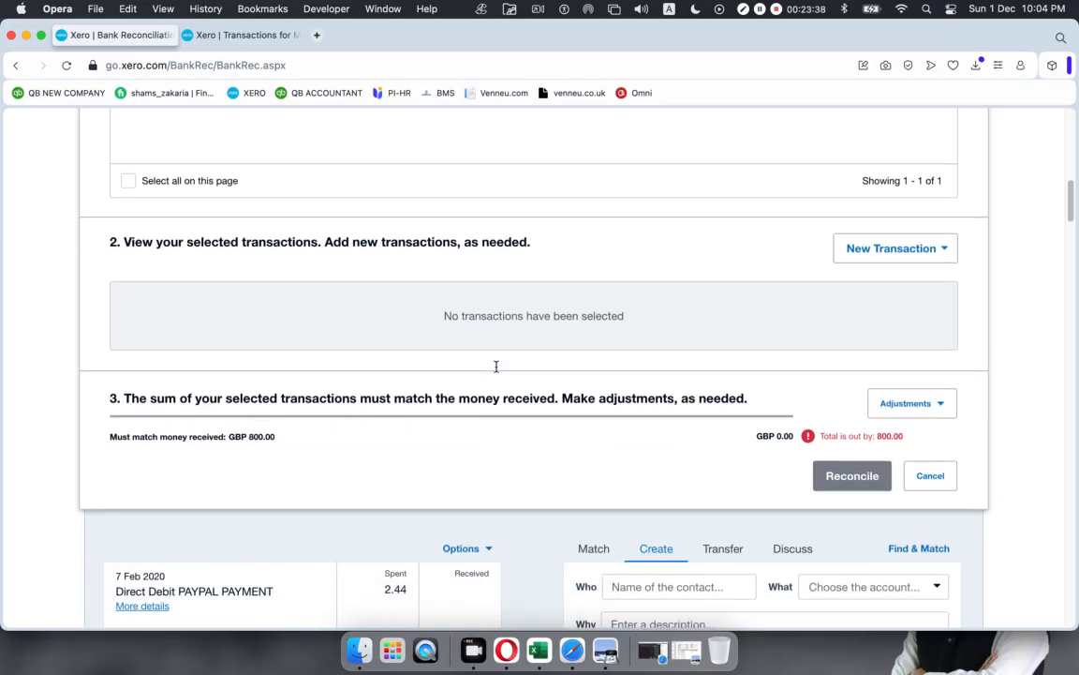
{"action": "scroll", "coordinate": [489, 384], "scroll_direction": "up", "scroll_amount": 2}
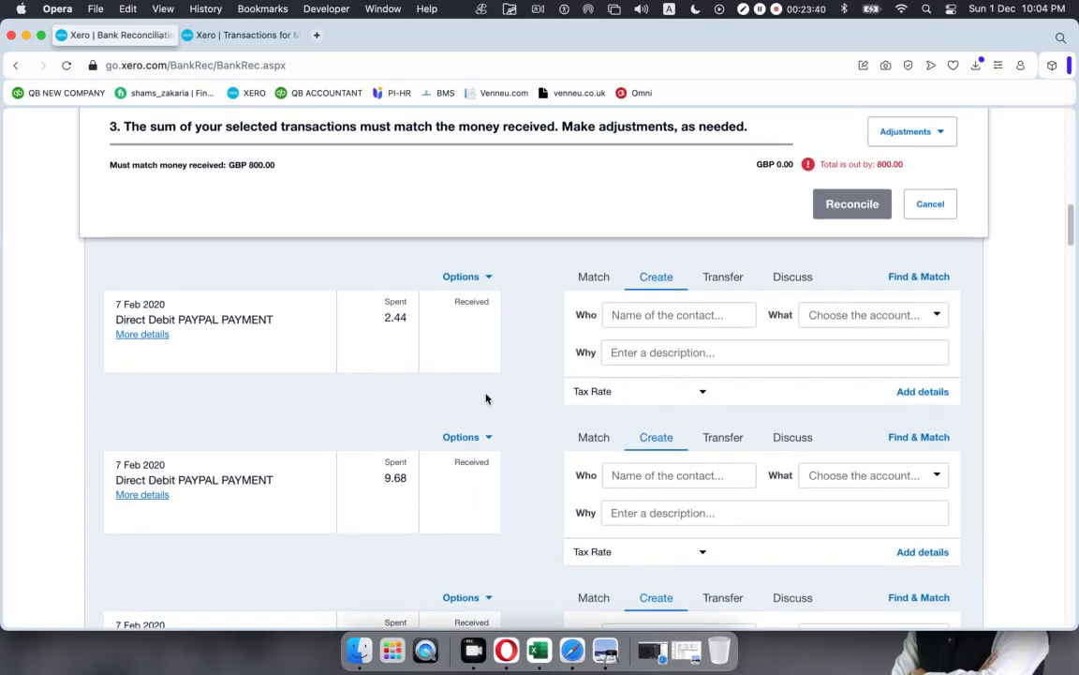
{"action": "scroll", "coordinate": [485, 400], "scroll_direction": "up", "scroll_amount": 7}
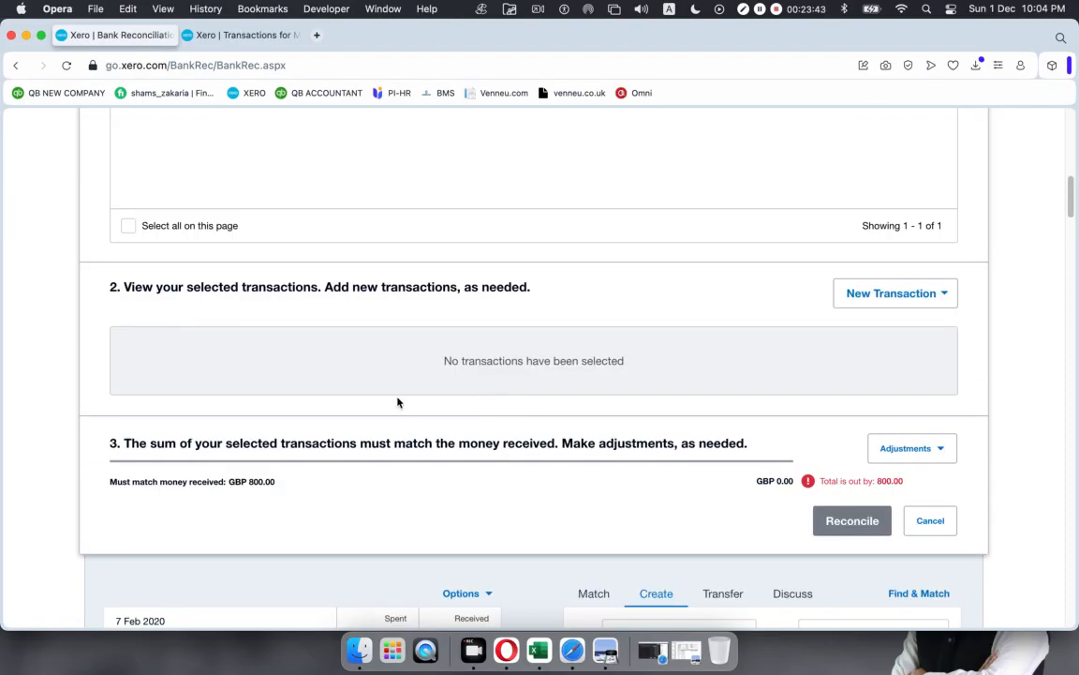
{"action": "scroll", "coordinate": [397, 402], "scroll_direction": "up", "scroll_amount": 15}
{"action": "scroll", "coordinate": [398, 403], "scroll_direction": "down", "scroll_amount": 4}
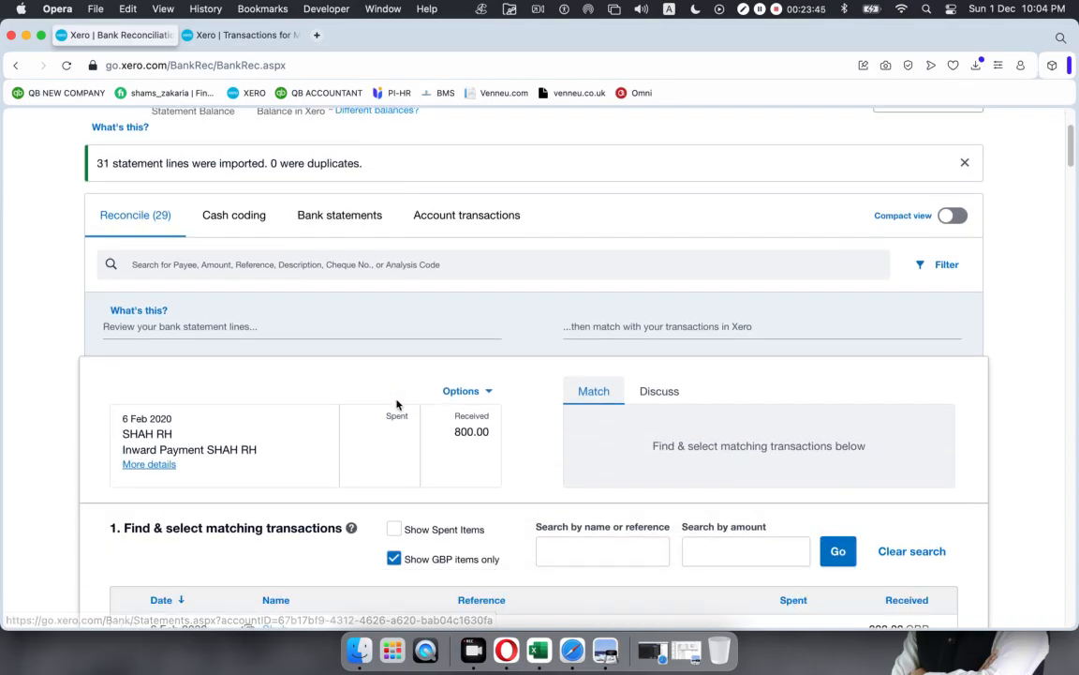
{"action": "scroll", "coordinate": [397, 404], "scroll_direction": "down", "scroll_amount": 1}
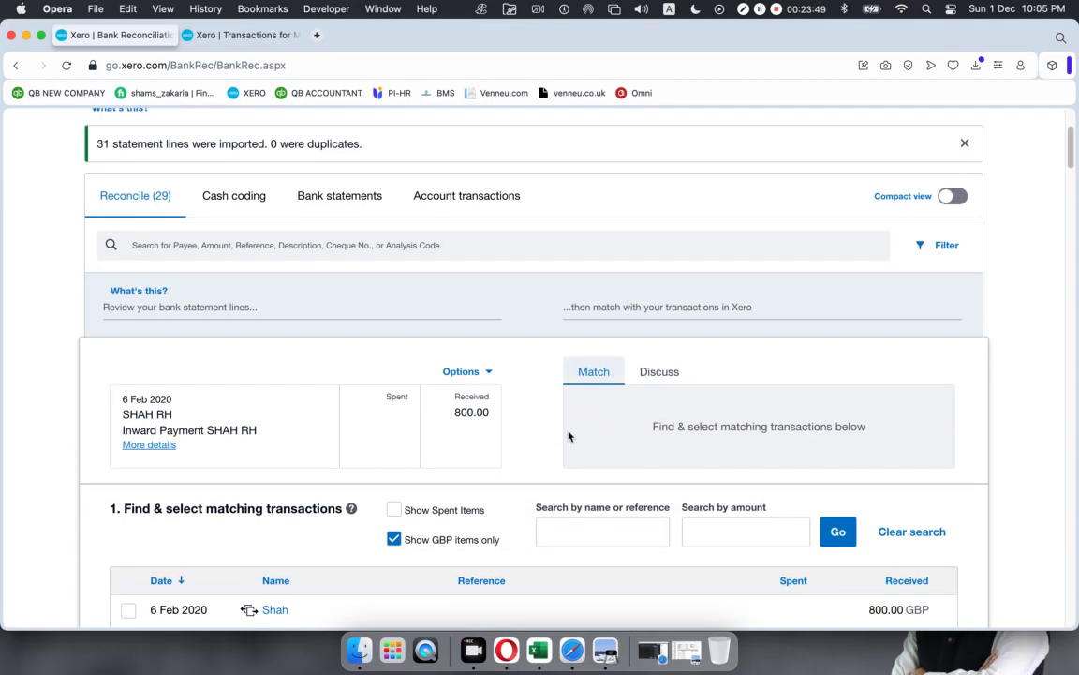
{"action": "scroll", "coordinate": [562, 435], "scroll_direction": "down", "scroll_amount": 3}
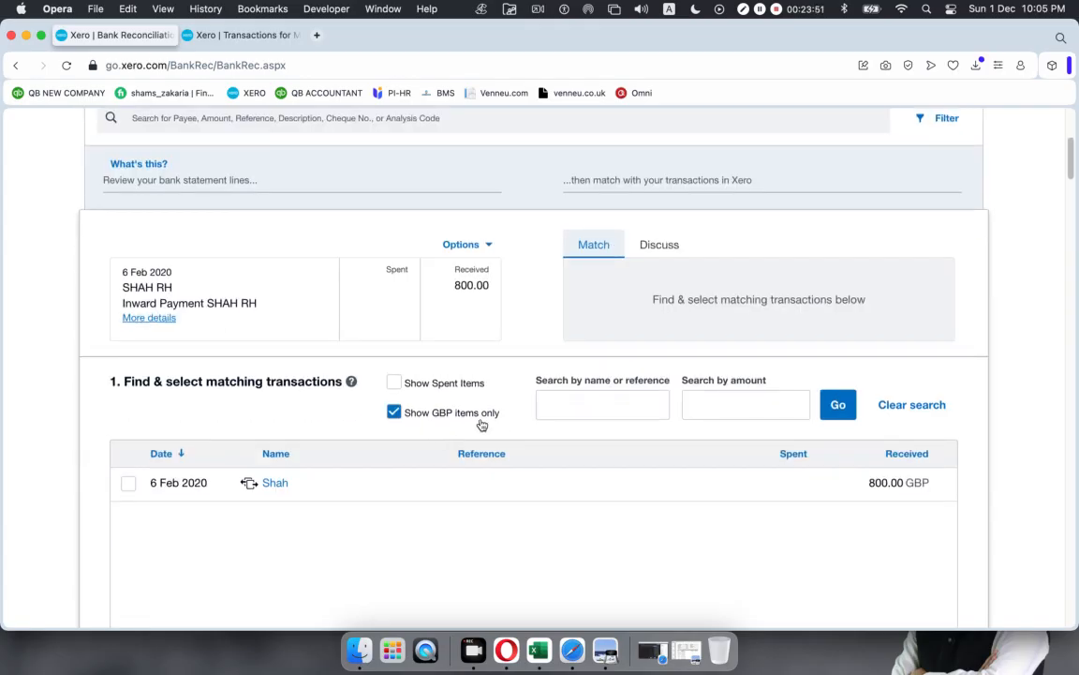
{"action": "scroll", "coordinate": [514, 423], "scroll_direction": "up", "scroll_amount": 1}
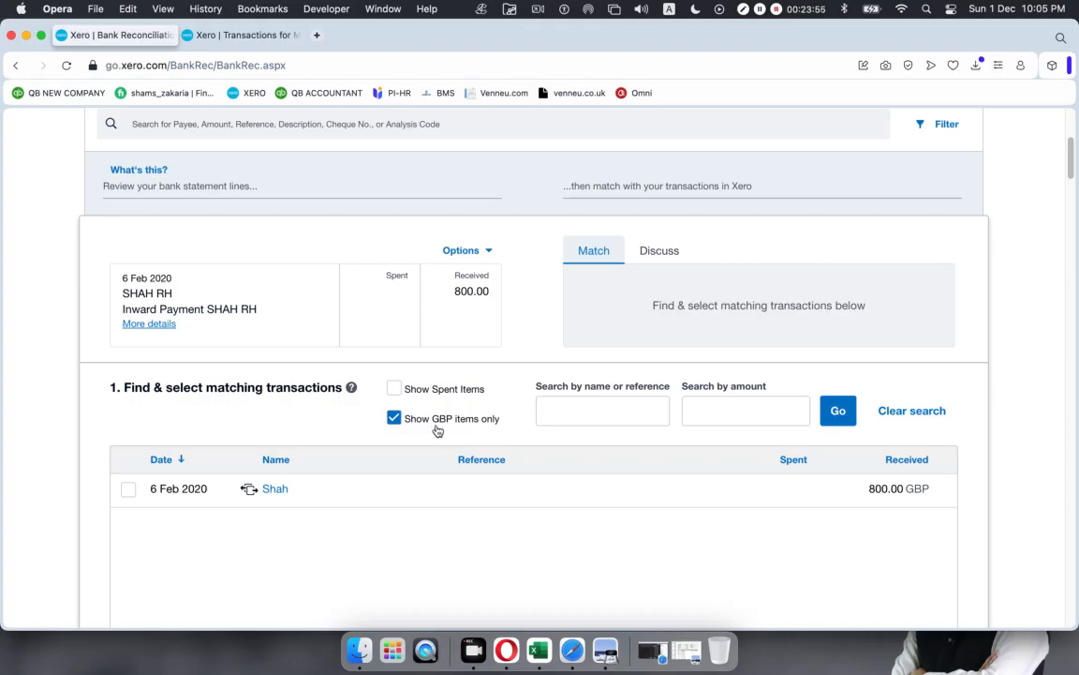
{"action": "scroll", "coordinate": [532, 426], "scroll_direction": "down", "scroll_amount": 2}
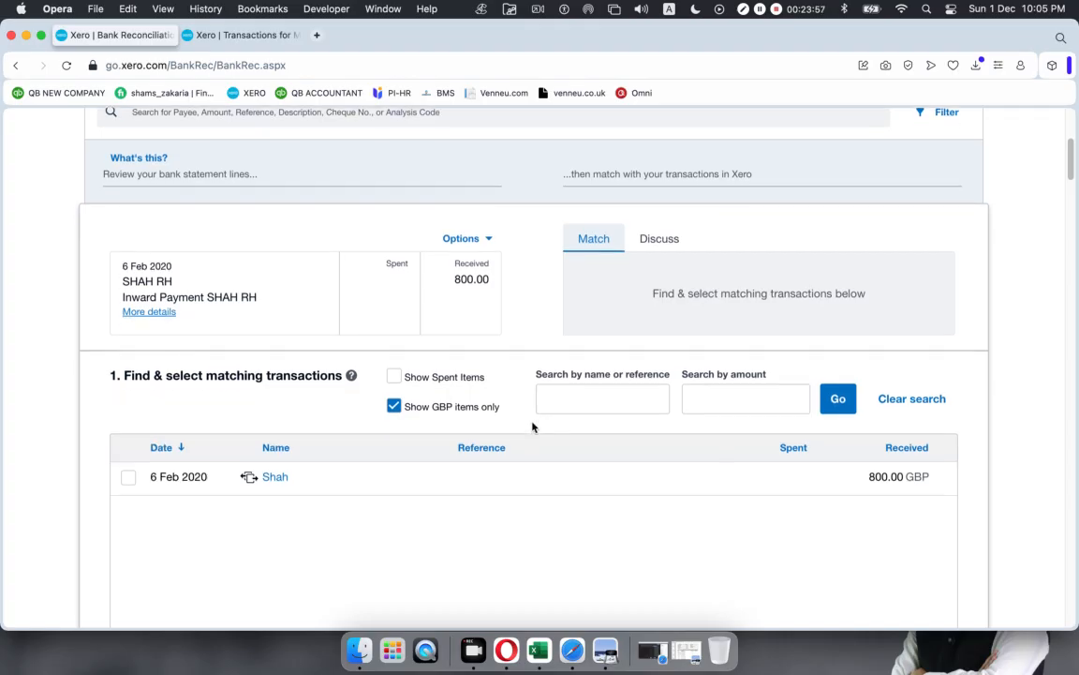
{"action": "left_click", "coordinate": [128, 472]}
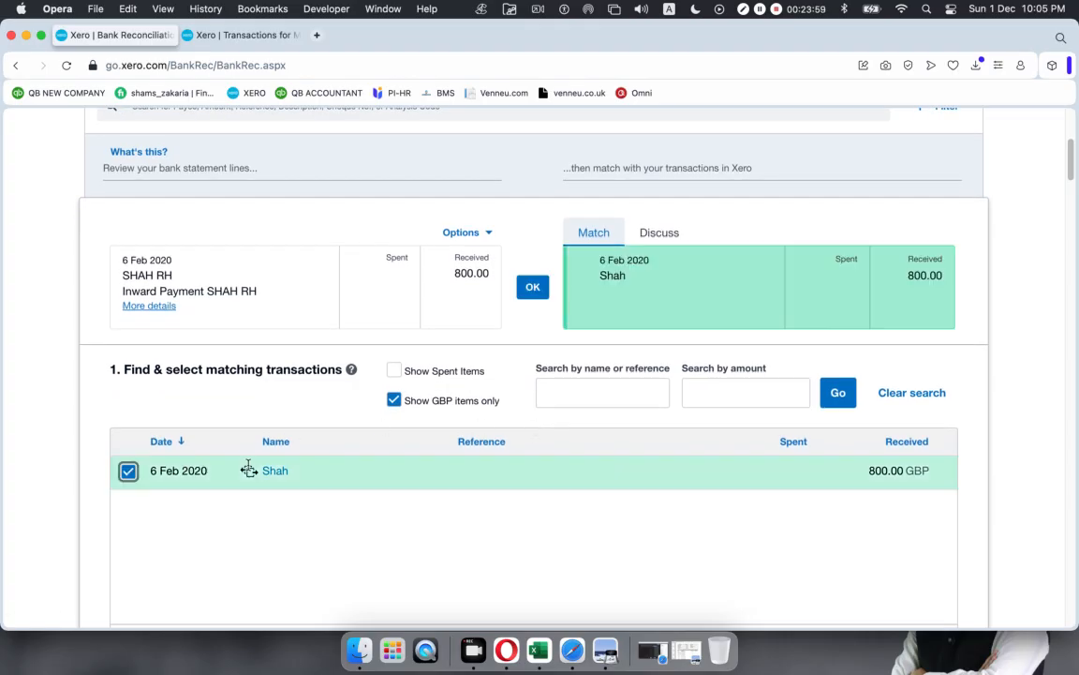
{"action": "scroll", "coordinate": [443, 413], "scroll_direction": "down", "scroll_amount": 5}
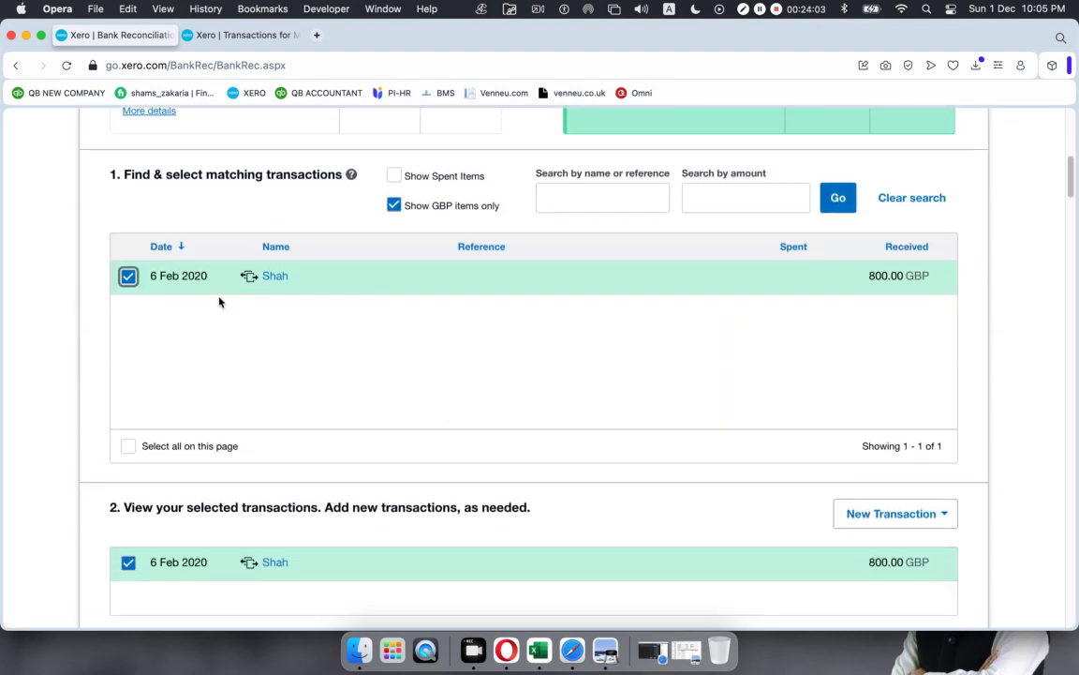
{"action": "scroll", "coordinate": [497, 358], "scroll_direction": "up", "scroll_amount": 4}
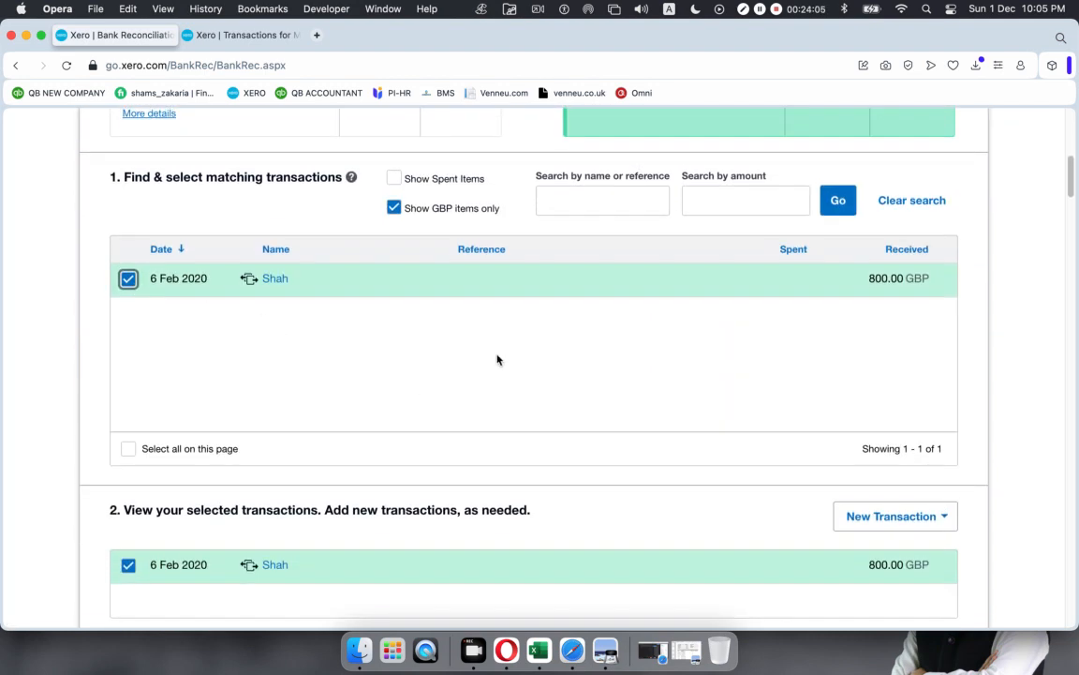
{"action": "scroll", "coordinate": [497, 358], "scroll_direction": "up", "scroll_amount": 4}
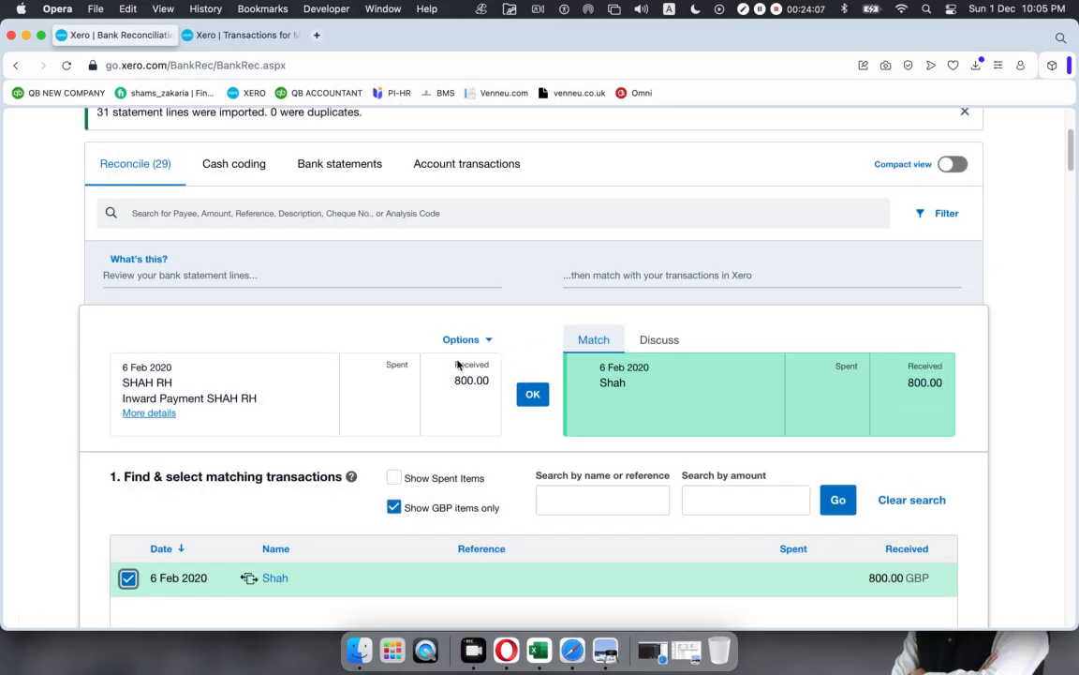
{"action": "left_click", "coordinate": [531, 393]}
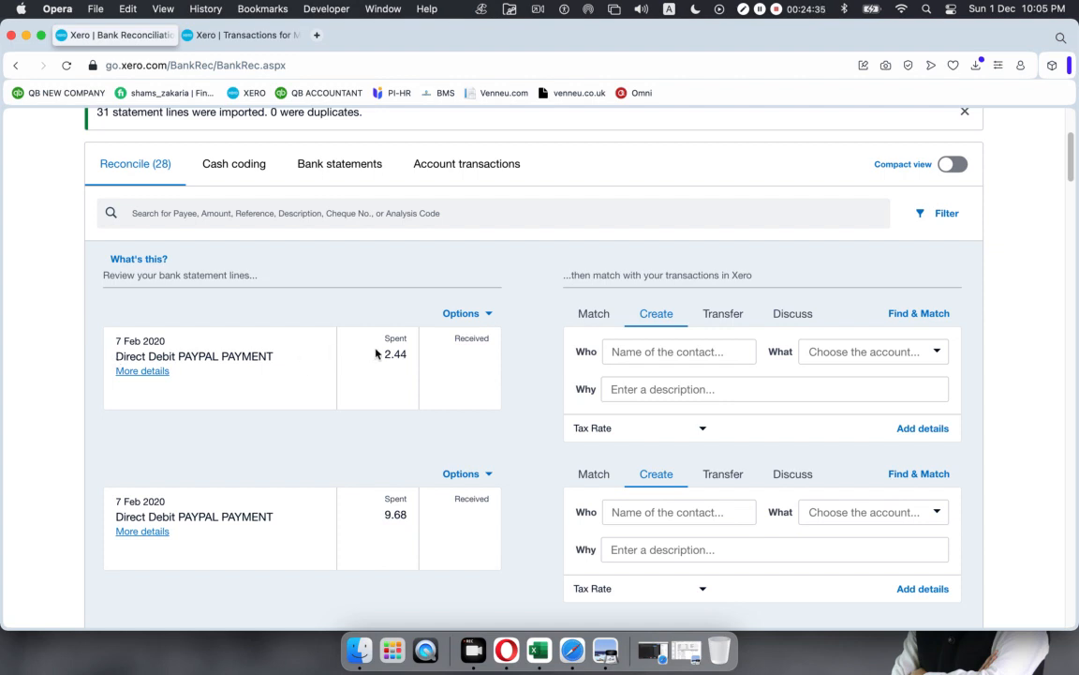
Step: Try Transfer then Match on the 7 Feb PayPal 2.44 line, then view account transactions
{"action": "left_click", "coordinate": [726, 316]}
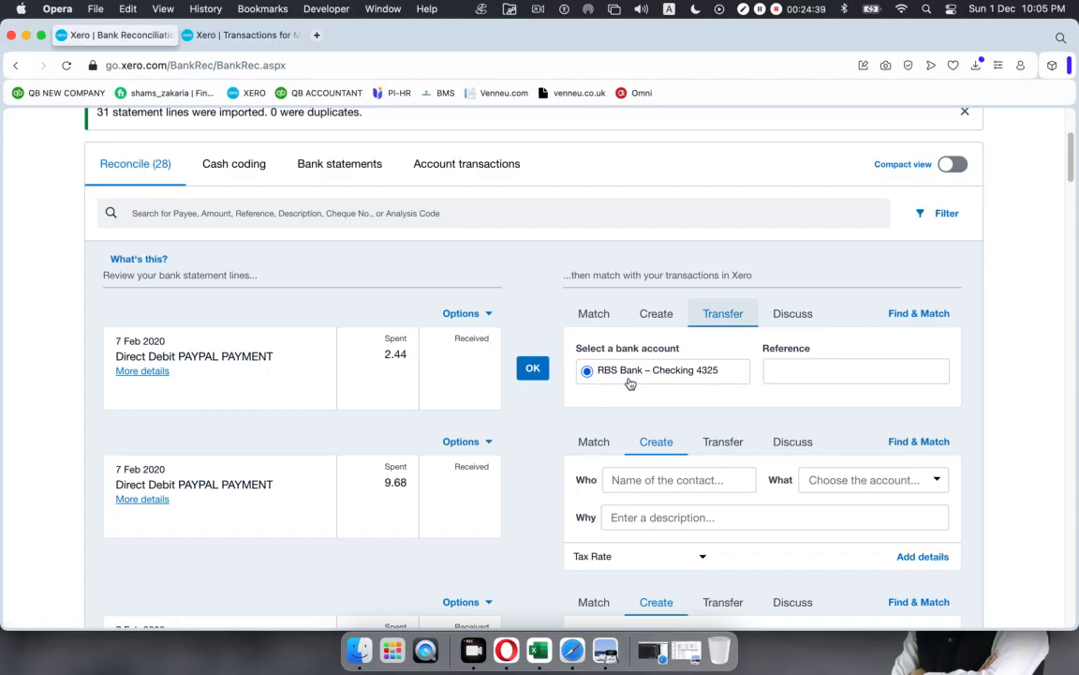
{"action": "left_click", "coordinate": [594, 316]}
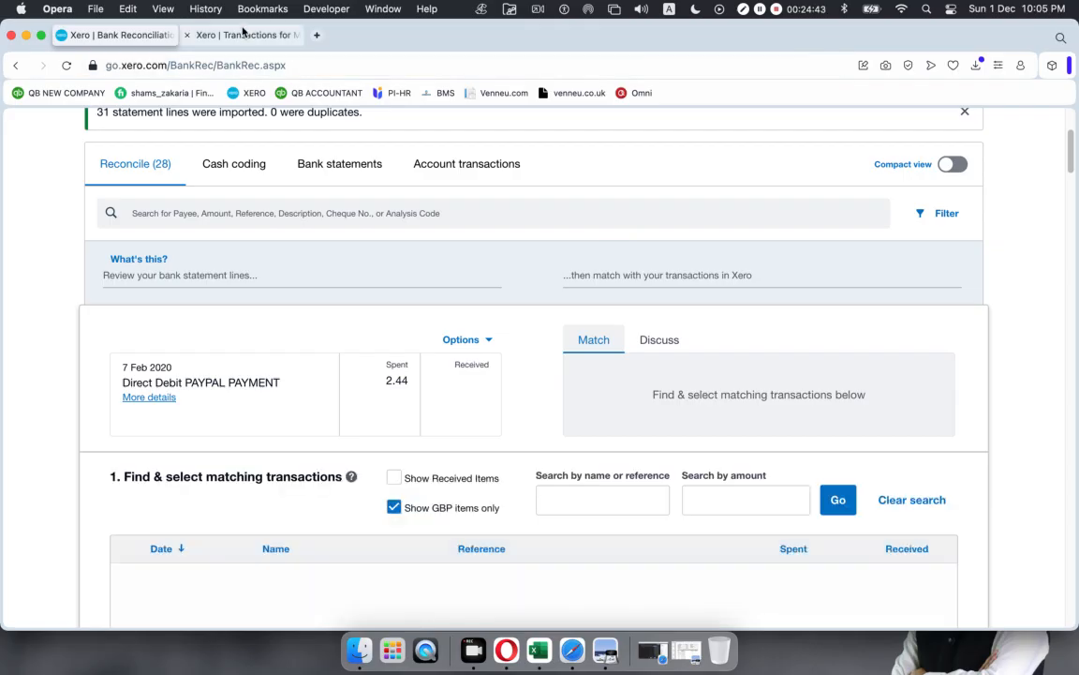
{"action": "left_click", "coordinate": [242, 34]}
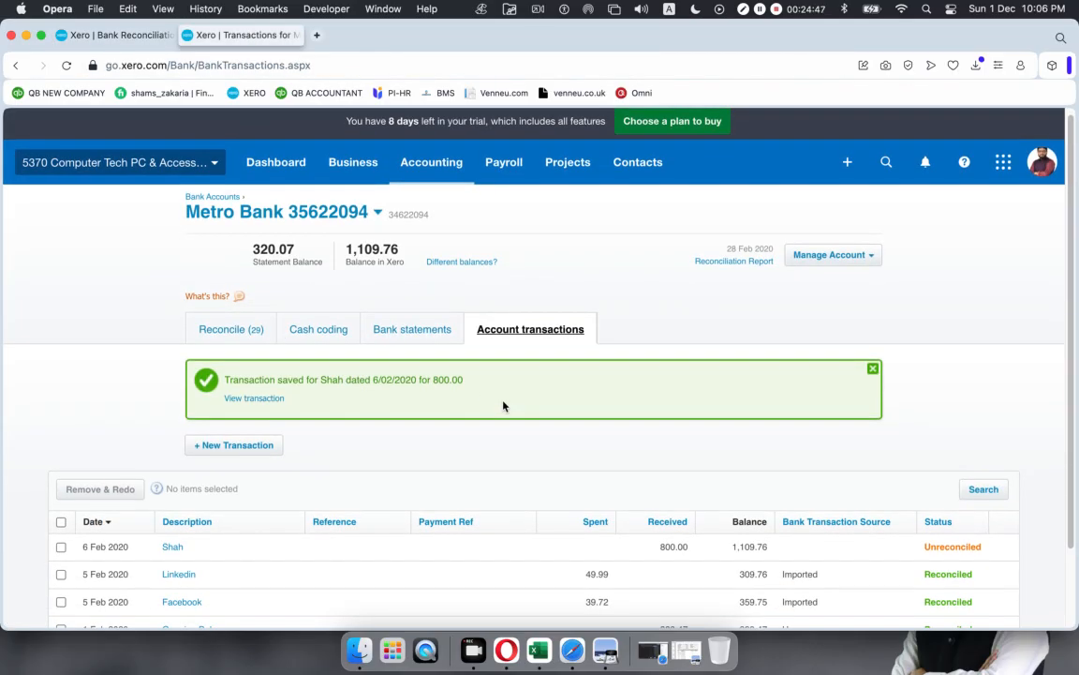
Step: Go to Accounting > Chart of accounts and begin adding a new bank account
{"action": "left_click", "coordinate": [416, 167]}
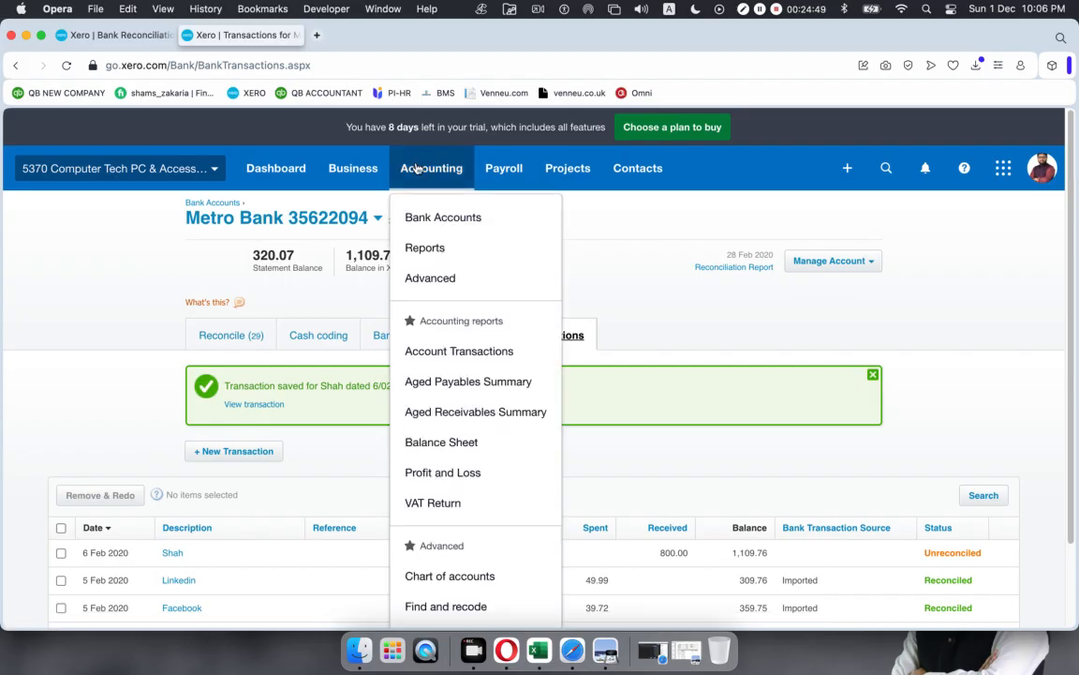
{"action": "left_click", "coordinate": [433, 585]}
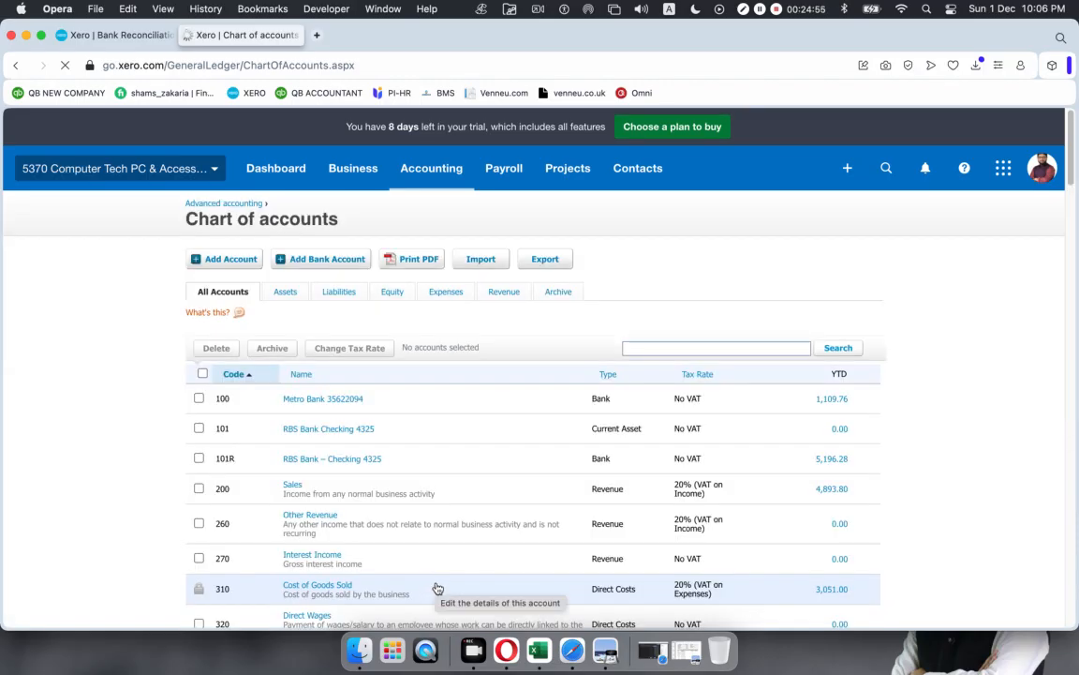
{"action": "left_click", "coordinate": [326, 258]}
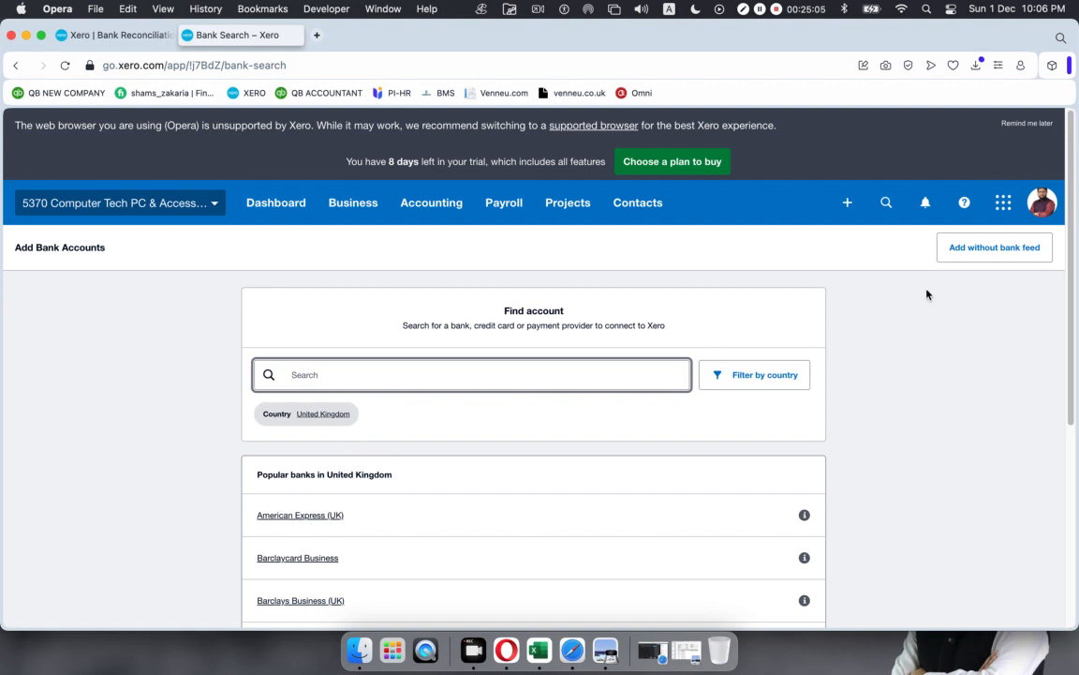
Step: Add an account without a bank feed, with bank Paypal and account name Paypal 7653
{"action": "left_click", "coordinate": [990, 248]}
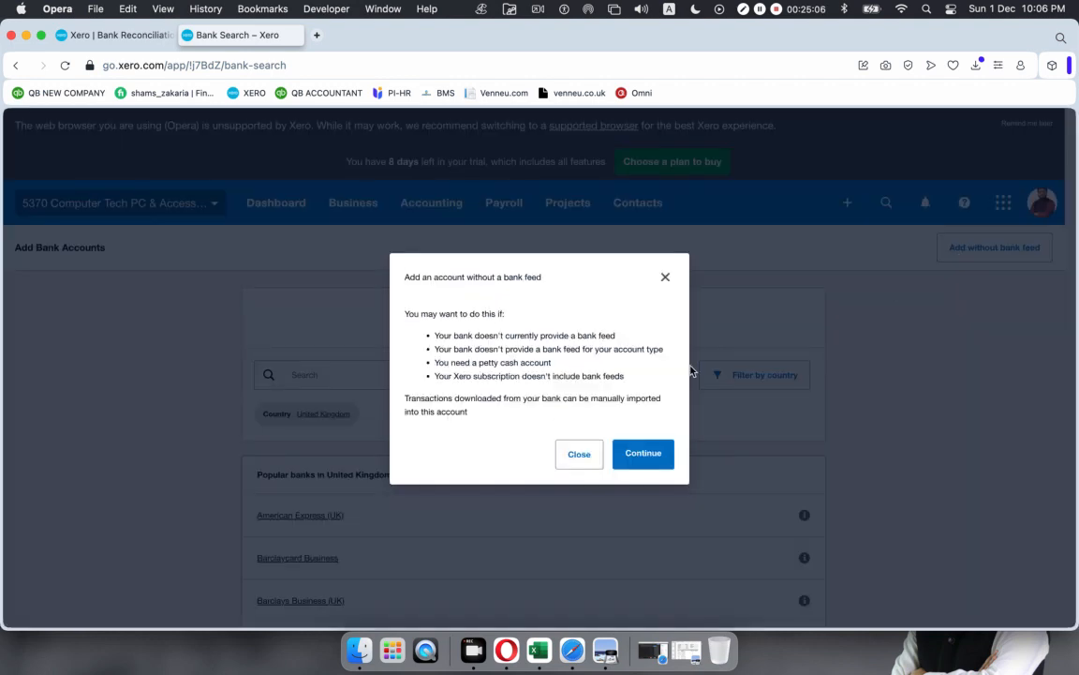
{"action": "left_click", "coordinate": [653, 460]}
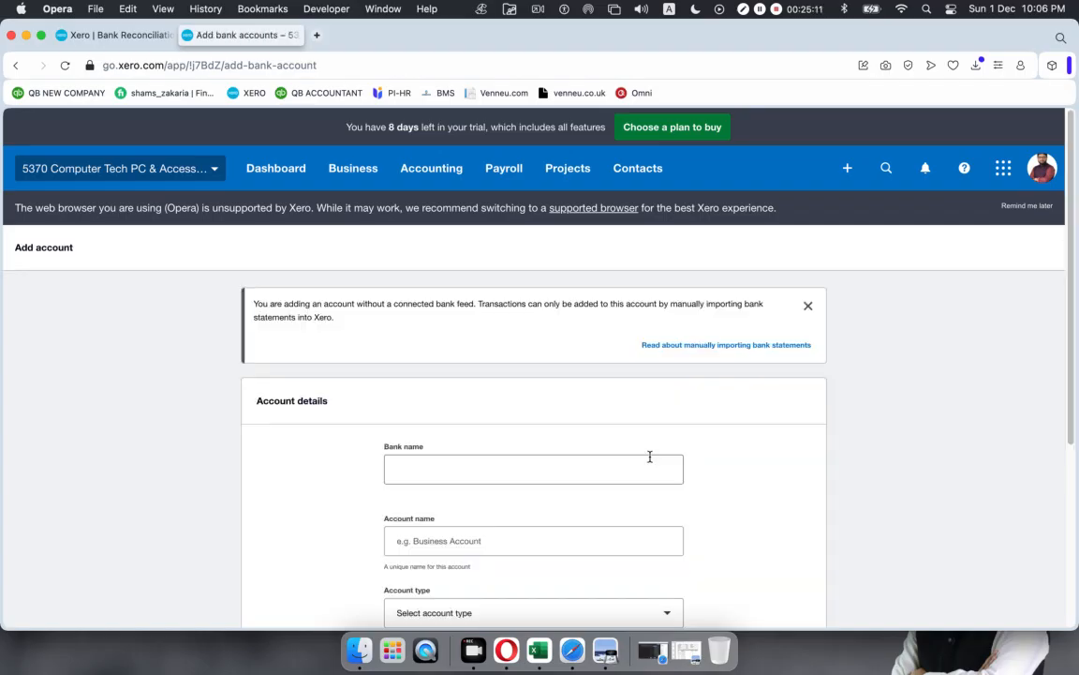
{"action": "left_click", "coordinate": [436, 468]}
{"action": "left_click", "coordinate": [435, 468]}
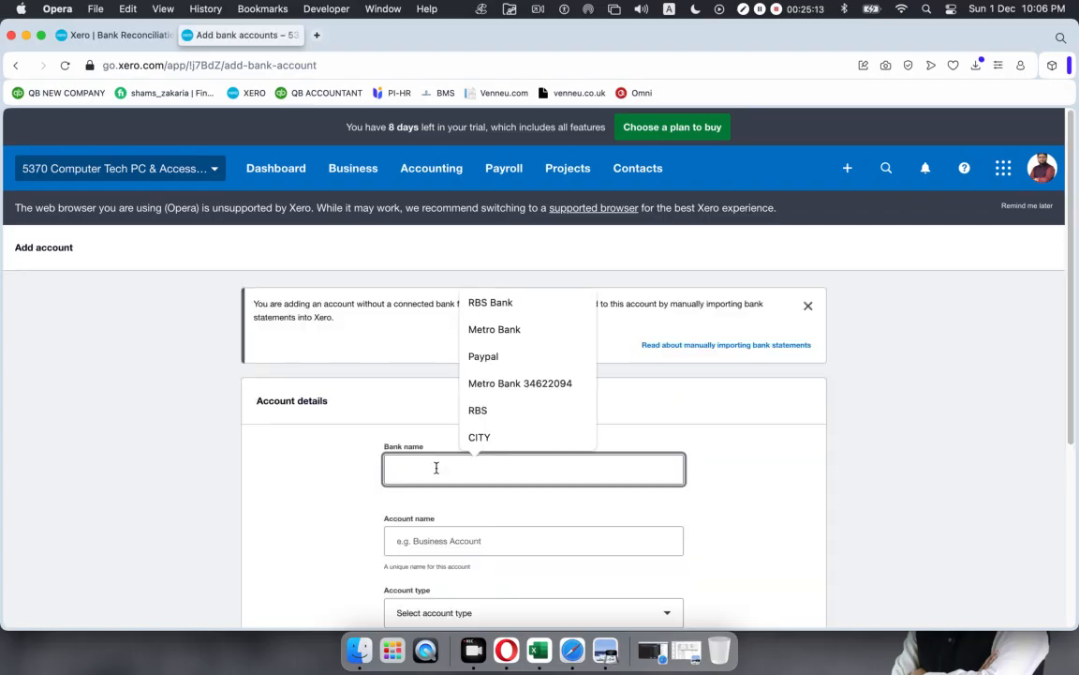
{"action": "type", "text": "Pa"}
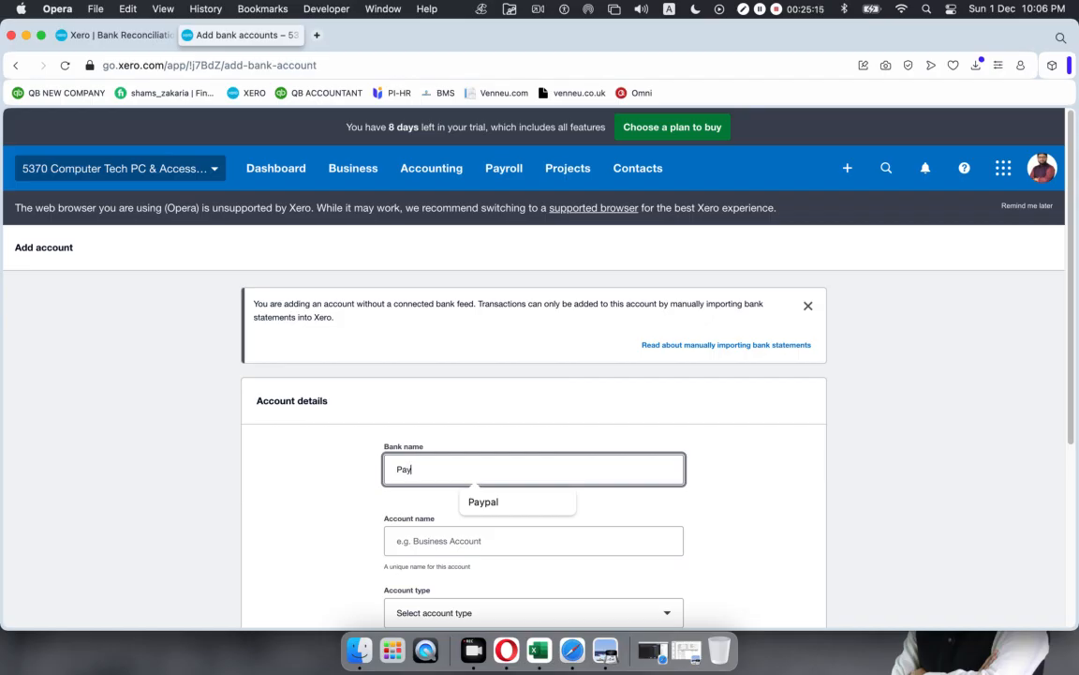
{"action": "type", "text": "y"}
{"action": "left_click", "coordinate": [556, 502]}
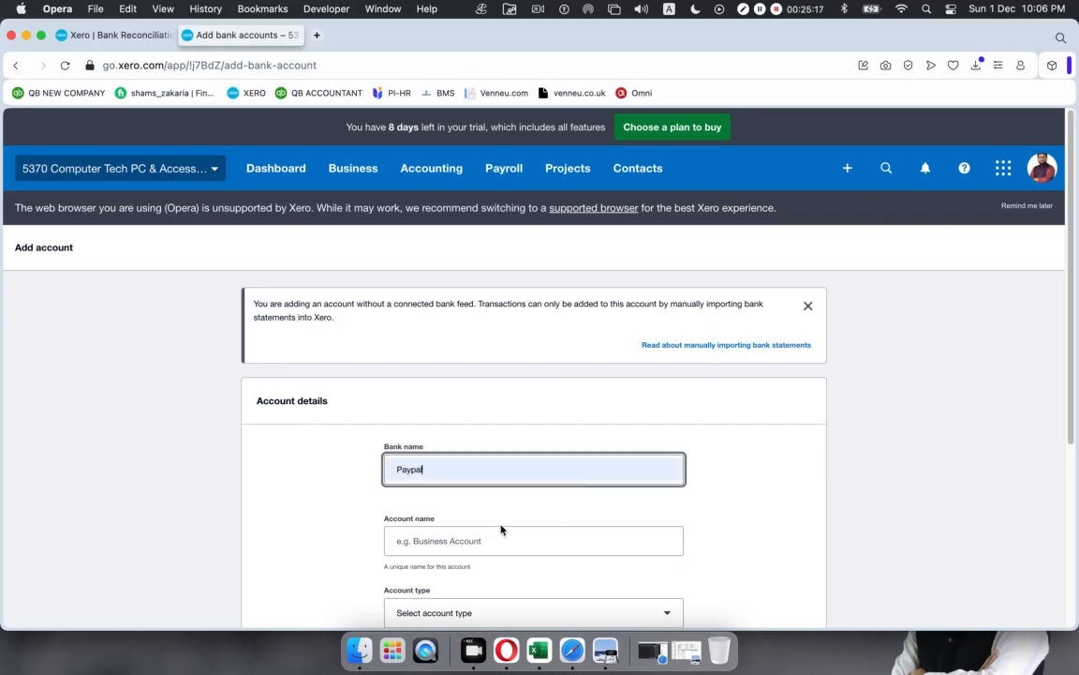
{"action": "left_click", "coordinate": [493, 536]}
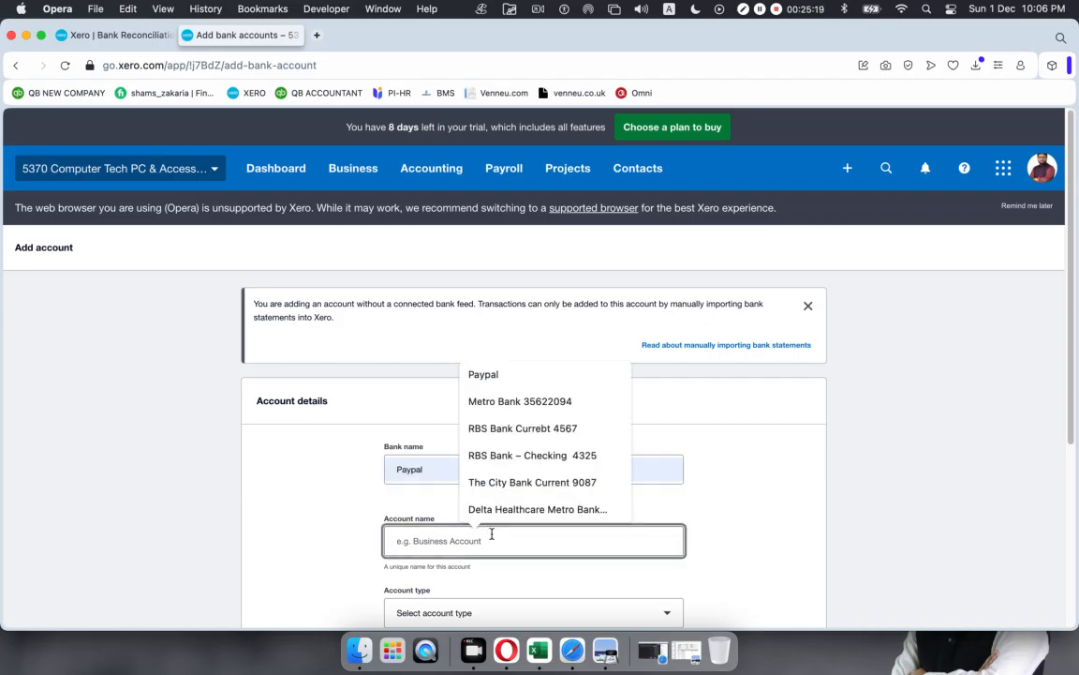
{"action": "type", "text": "Pa"}
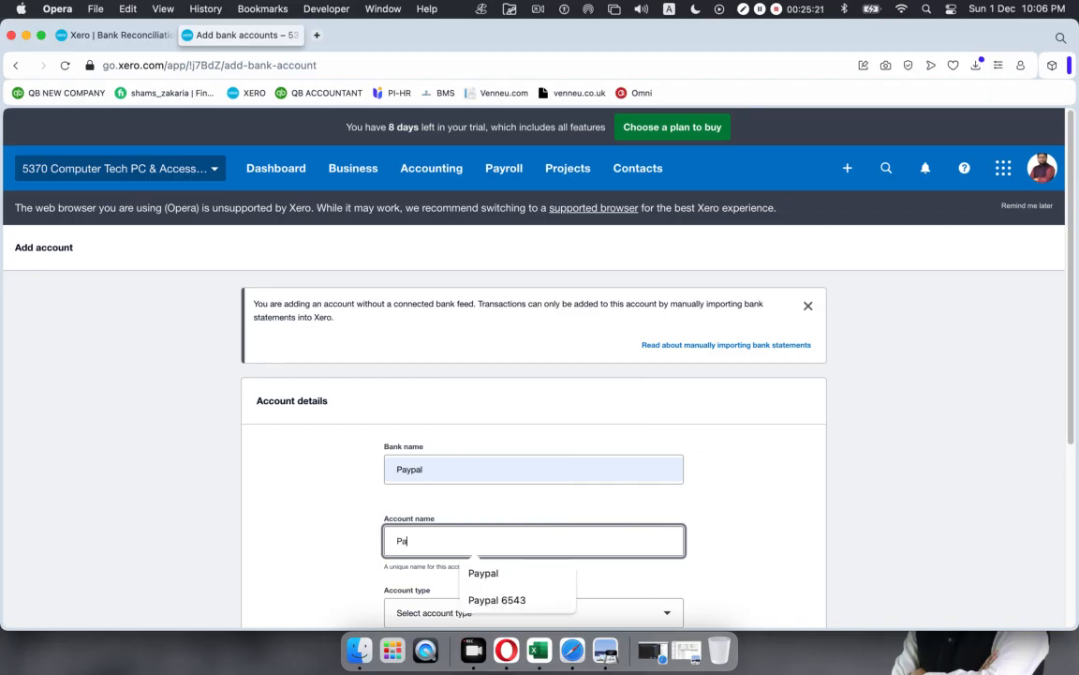
{"action": "type", "text": "ypal "}
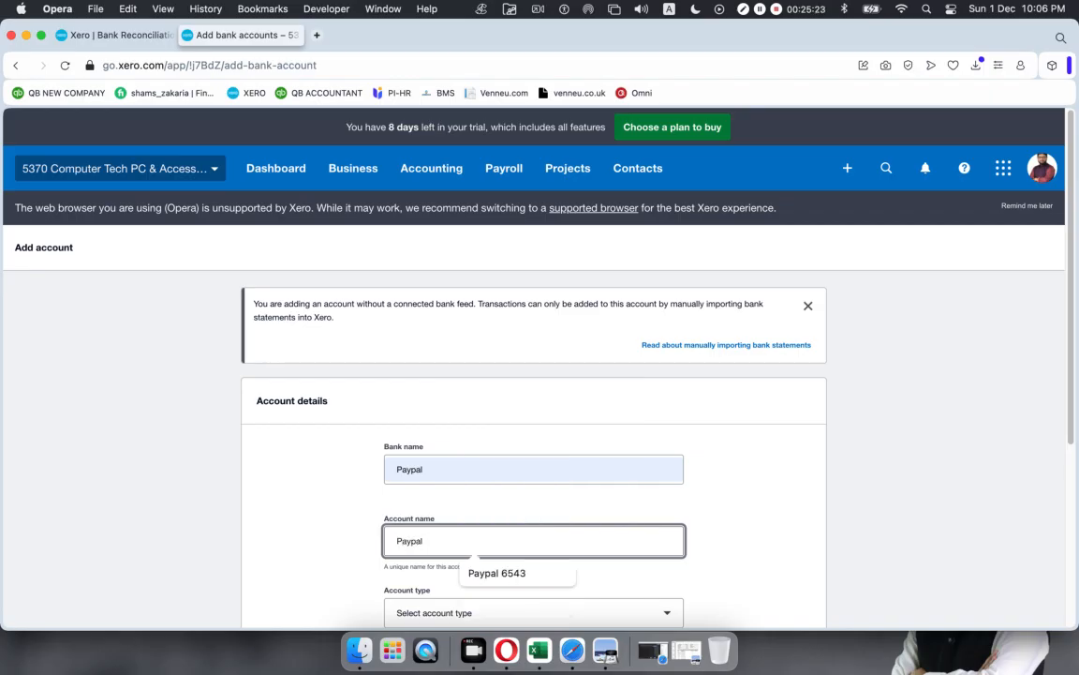
{"action": "type", "text": "7653"}
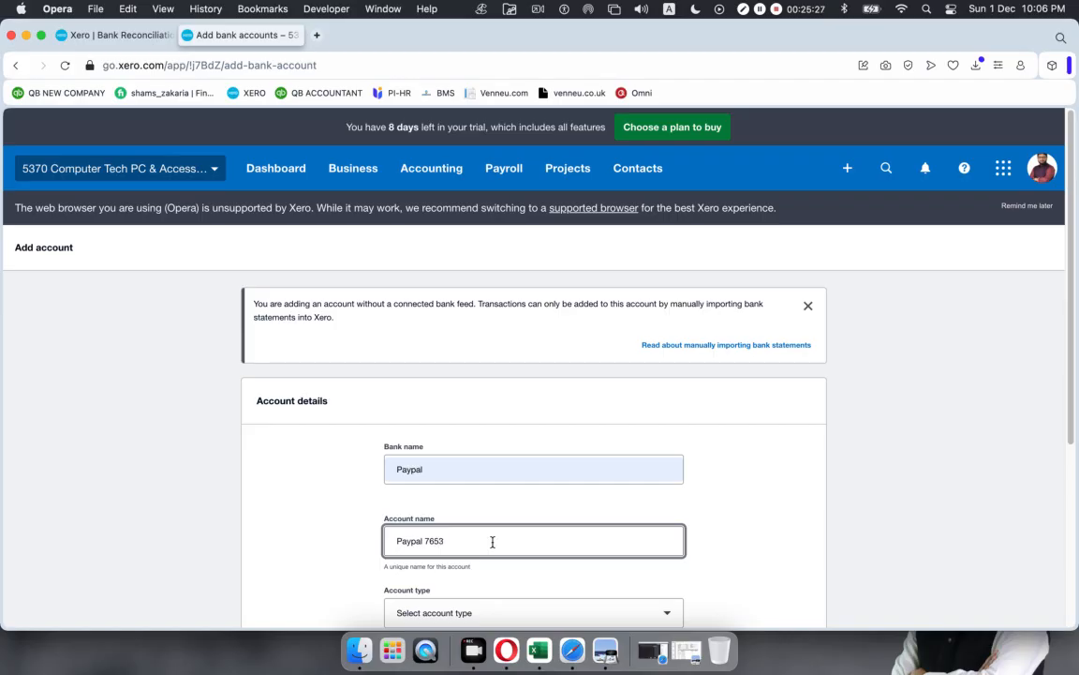
Step: Set account type Other, enter the account number and code 103, then add the account
{"action": "scroll", "coordinate": [494, 541], "scroll_direction": "down", "scroll_amount": 2}
{"action": "left_click", "coordinate": [489, 569]}
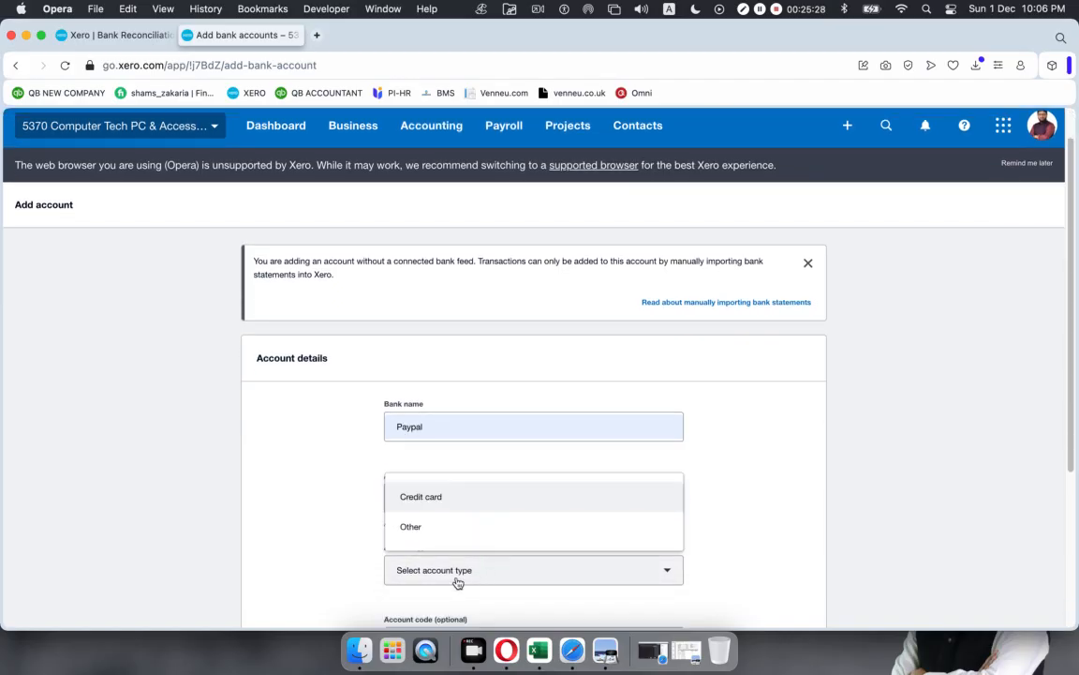
{"action": "left_click", "coordinate": [444, 531]}
{"action": "scroll", "coordinate": [473, 561], "scroll_direction": "down", "scroll_amount": 10}
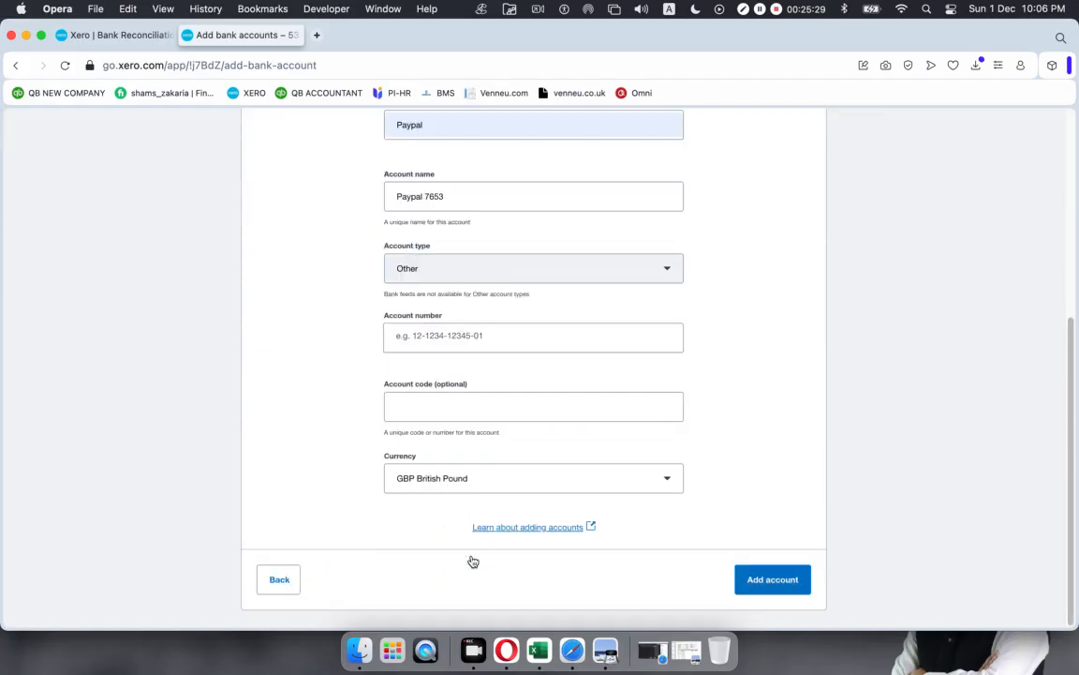
{"action": "left_click", "coordinate": [456, 340]}
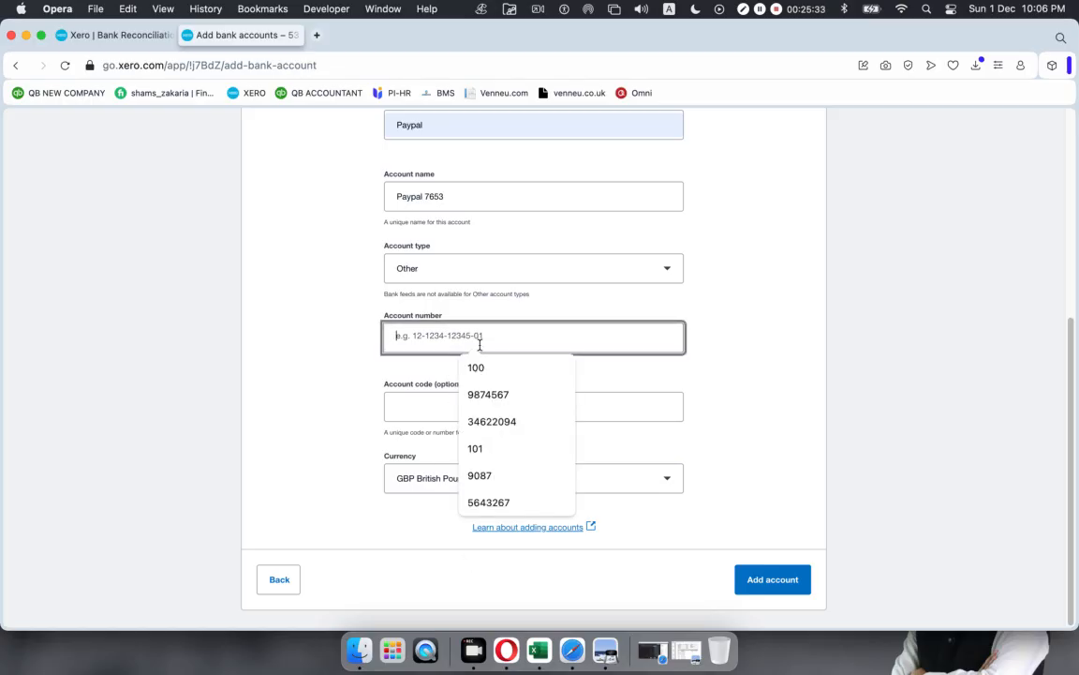
{"action": "left_click", "coordinate": [481, 393]}
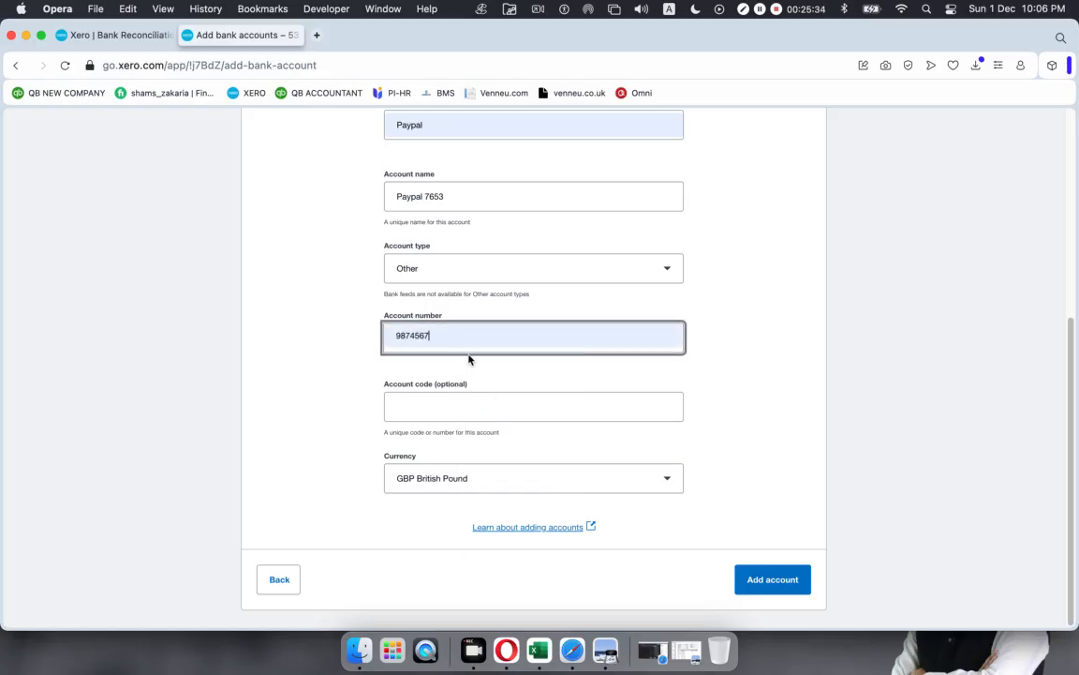
{"action": "key", "text": "BackSpace"}
{"action": "key", "text": "BackSpace"}
{"action": "key", "text": "BackSpace"}
{"action": "key", "text": "BackSpace"}
{"action": "key", "text": "BackSpace"}
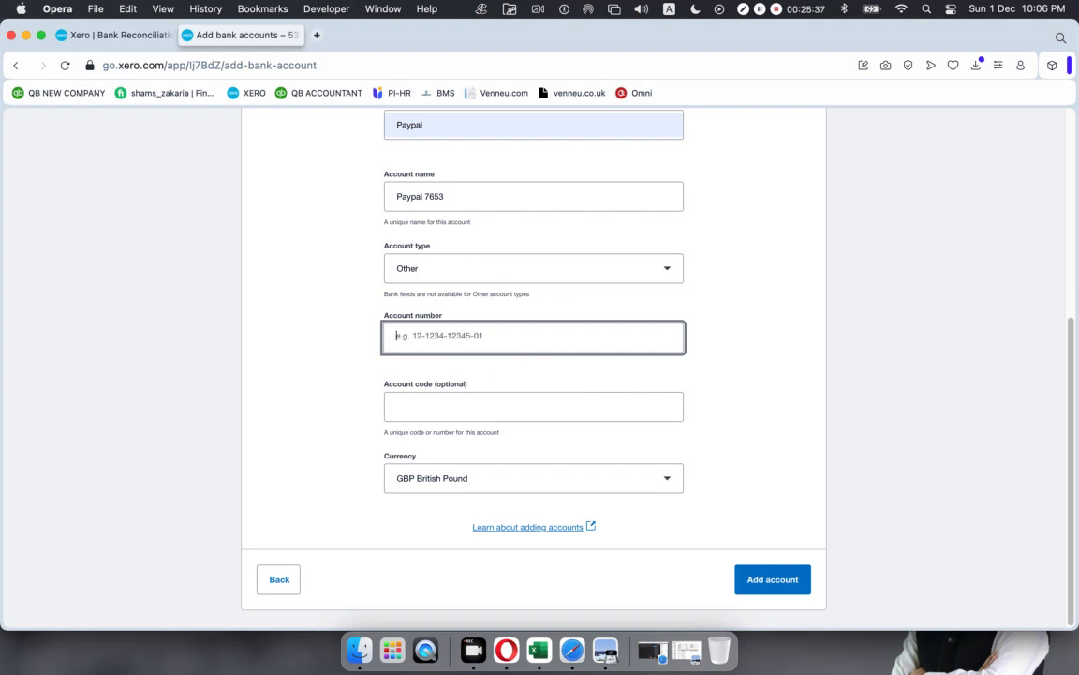
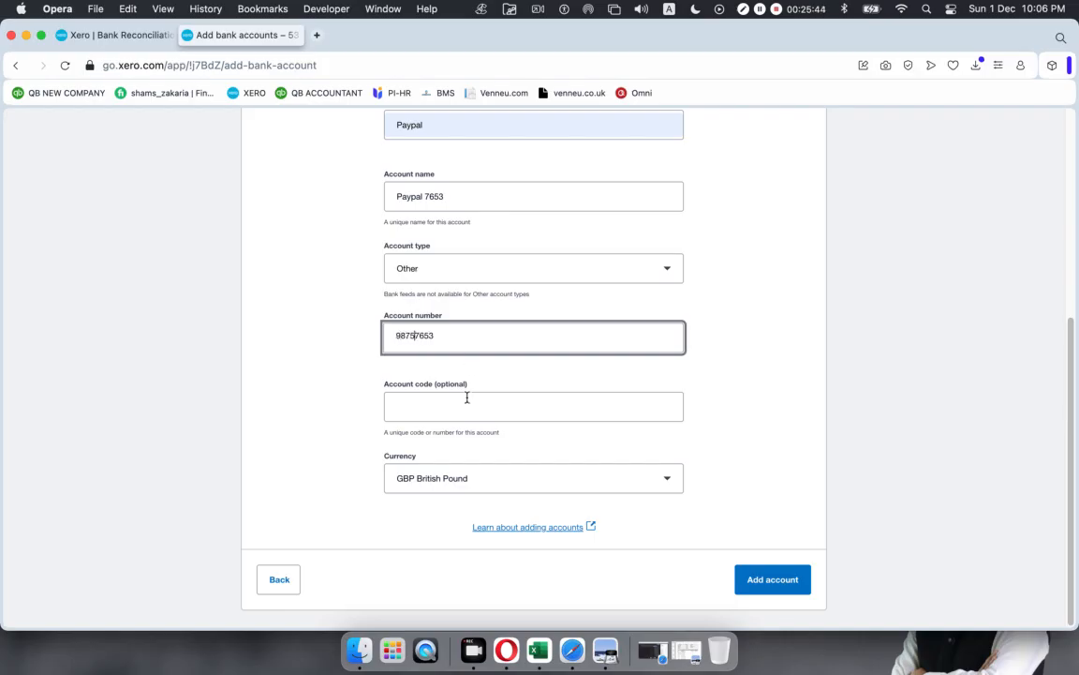
{"action": "left_click", "coordinate": [467, 403]}
{"action": "type", "text": "103"}
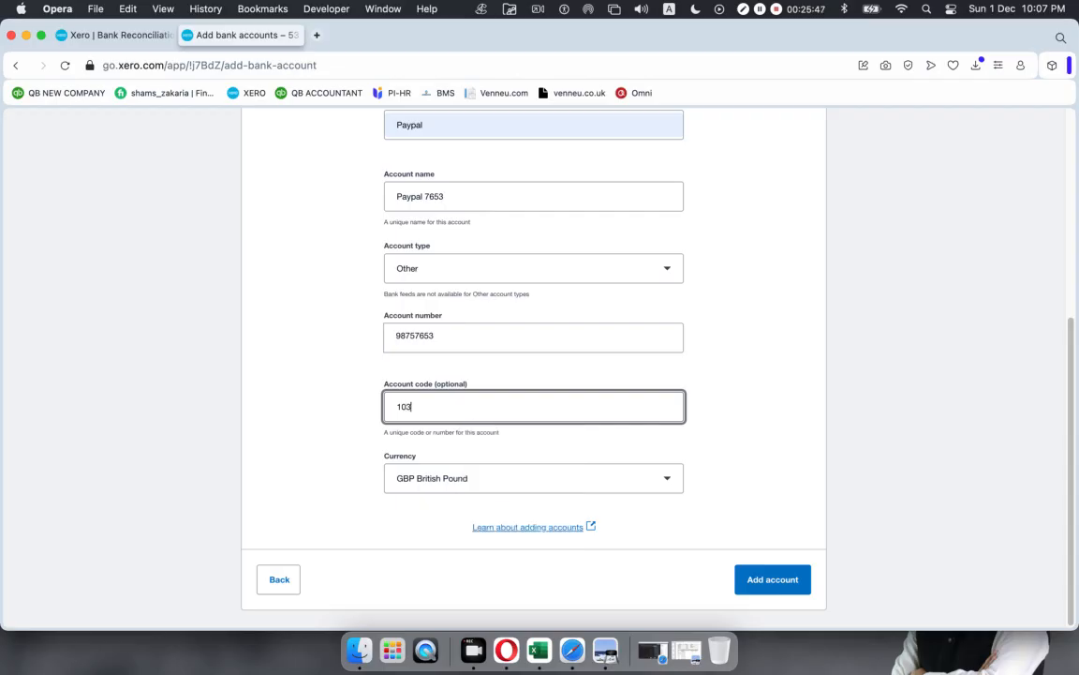
{"action": "left_click", "coordinate": [798, 583]}
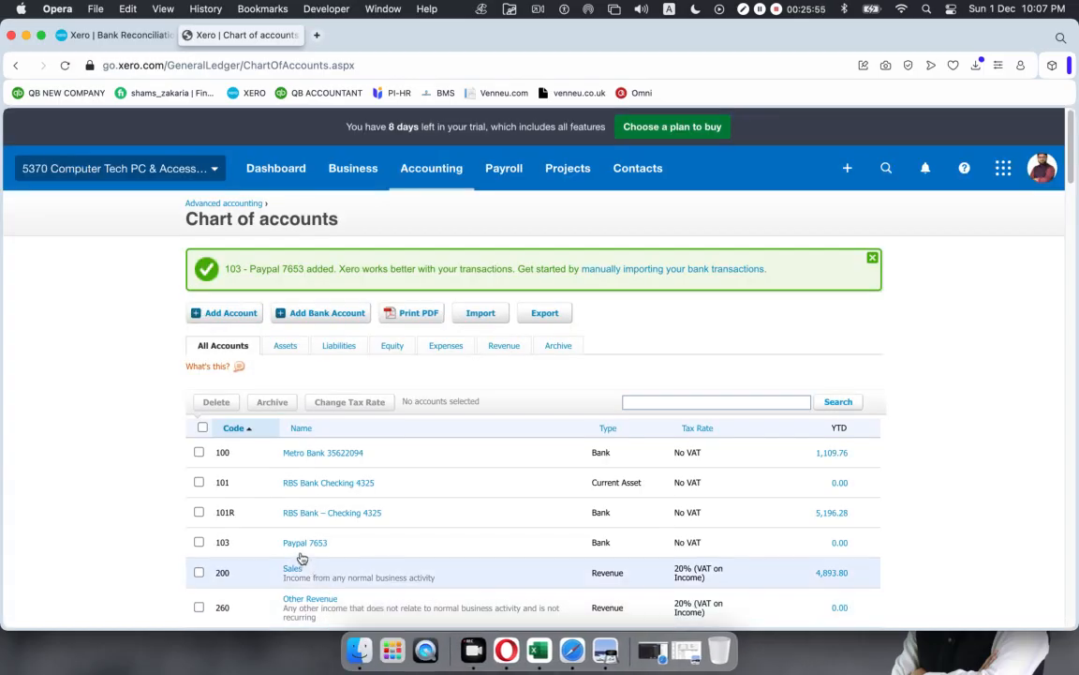
Step: Return to Bank Reconciliation and open the discussion note on the 2.44 PayPal line
{"action": "left_click", "coordinate": [122, 30]}
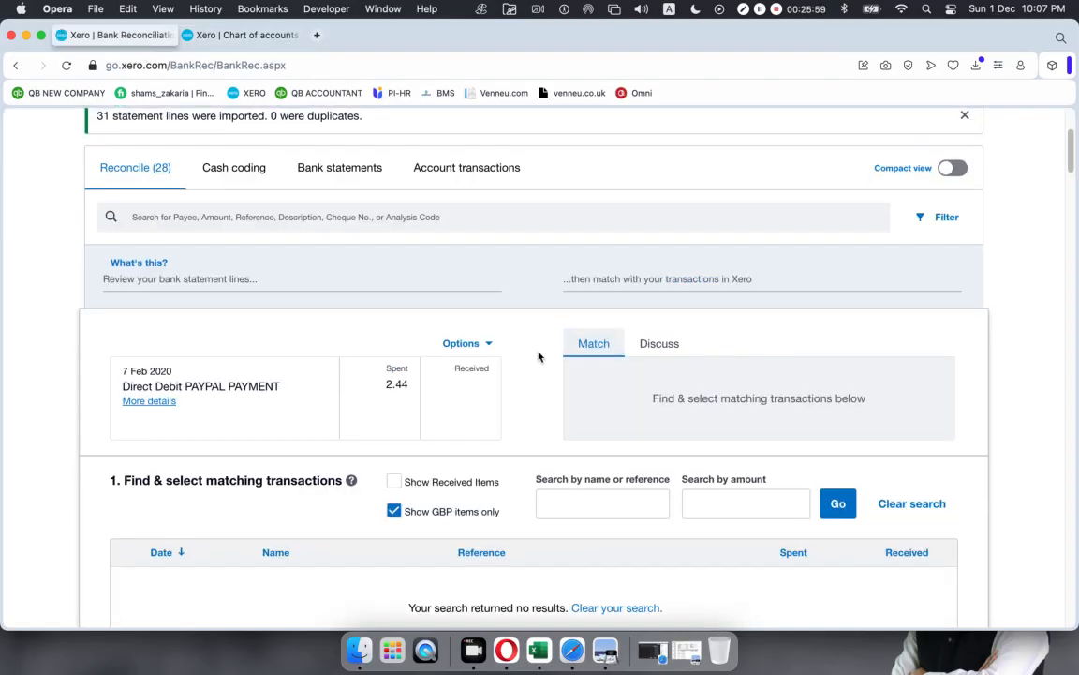
{"action": "scroll", "coordinate": [539, 356], "scroll_direction": "up", "scroll_amount": 5}
{"action": "scroll", "coordinate": [539, 356], "scroll_direction": "down", "scroll_amount": 10}
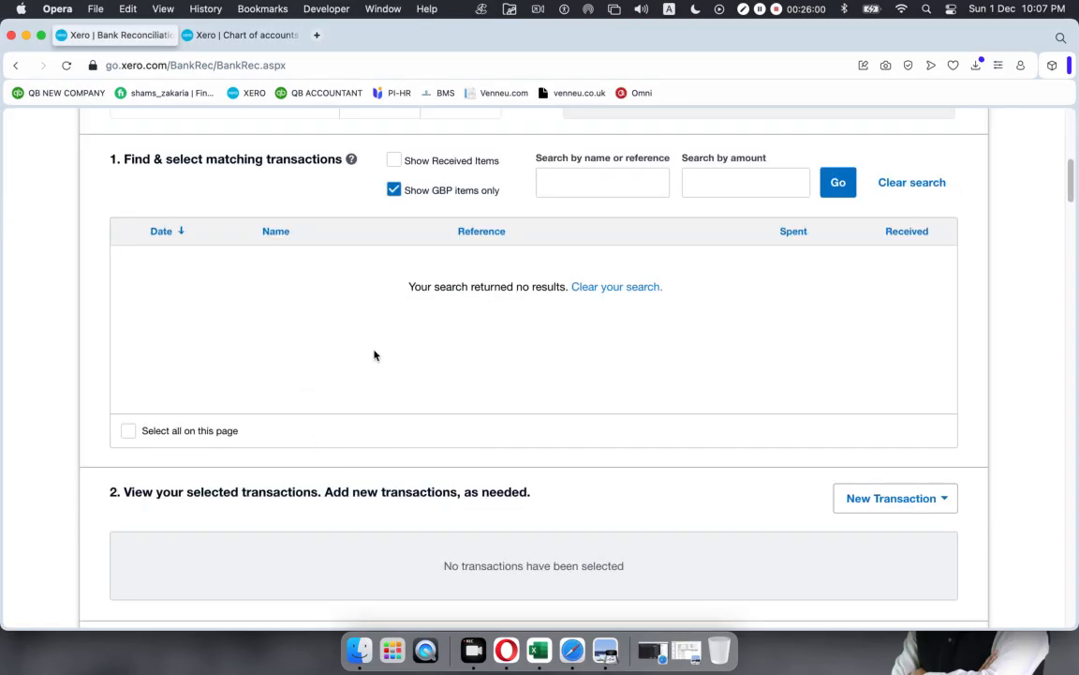
{"action": "scroll", "coordinate": [394, 328], "scroll_direction": "up", "scroll_amount": 5}
{"action": "scroll", "coordinate": [436, 359], "scroll_direction": "down", "scroll_amount": 1}
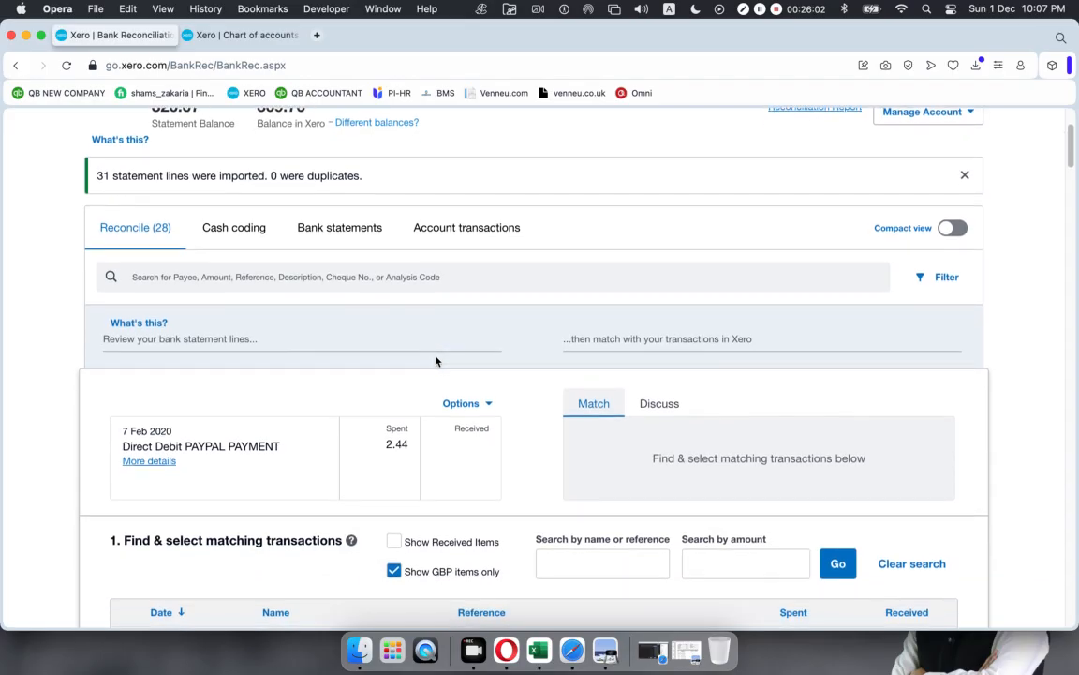
{"action": "scroll", "coordinate": [436, 359], "scroll_direction": "down", "scroll_amount": 1}
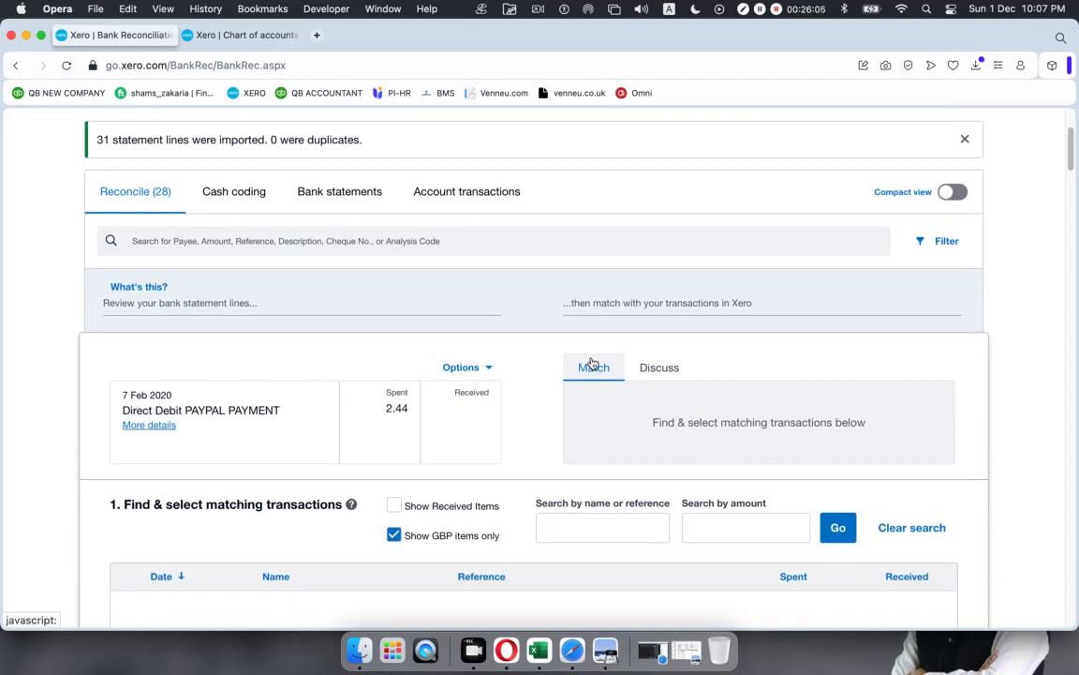
{"action": "left_click", "coordinate": [669, 367]}
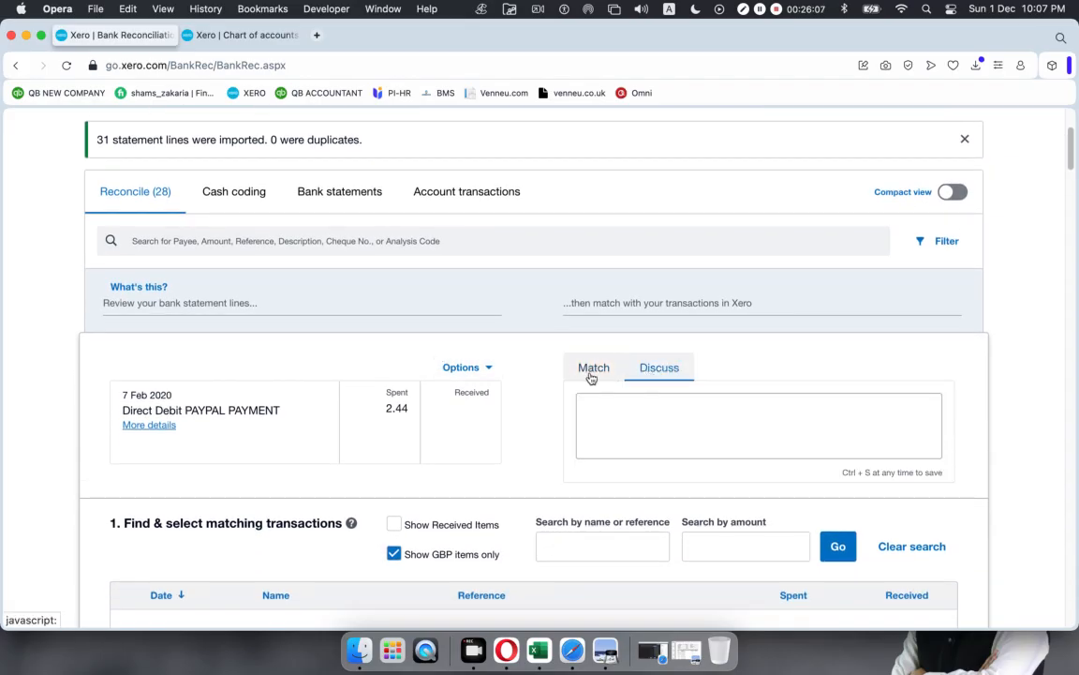
Step: Create a bank rule from the 2.44 PayPal statement line's options
{"action": "scroll", "coordinate": [504, 378], "scroll_direction": "down", "scroll_amount": 5}
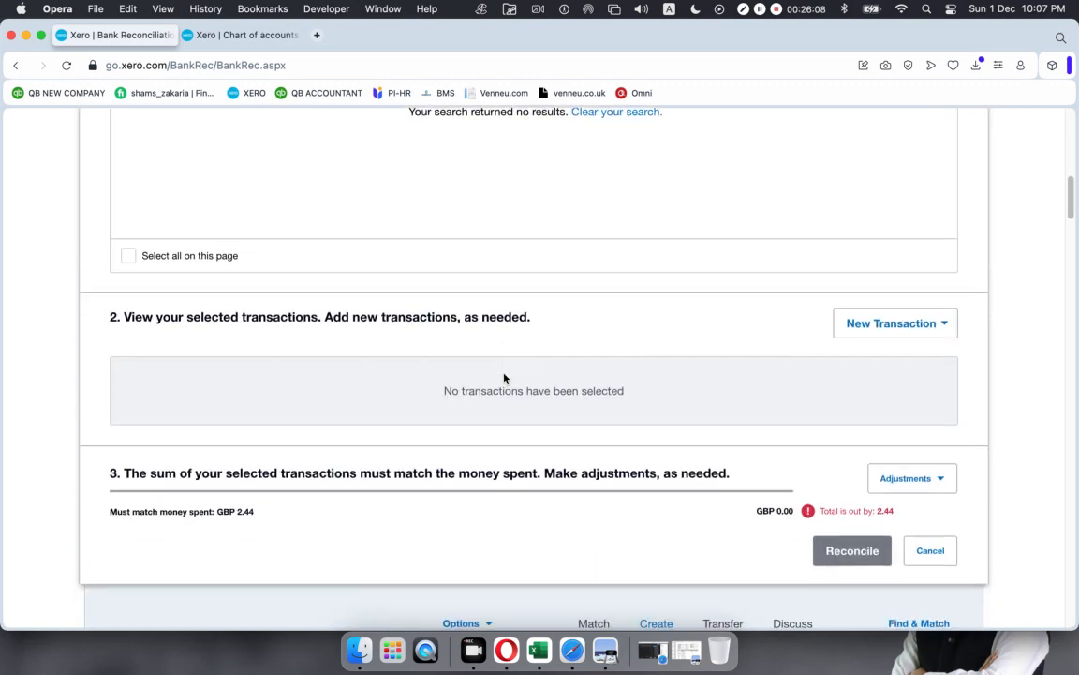
{"action": "scroll", "coordinate": [504, 377], "scroll_direction": "up", "scroll_amount": 5}
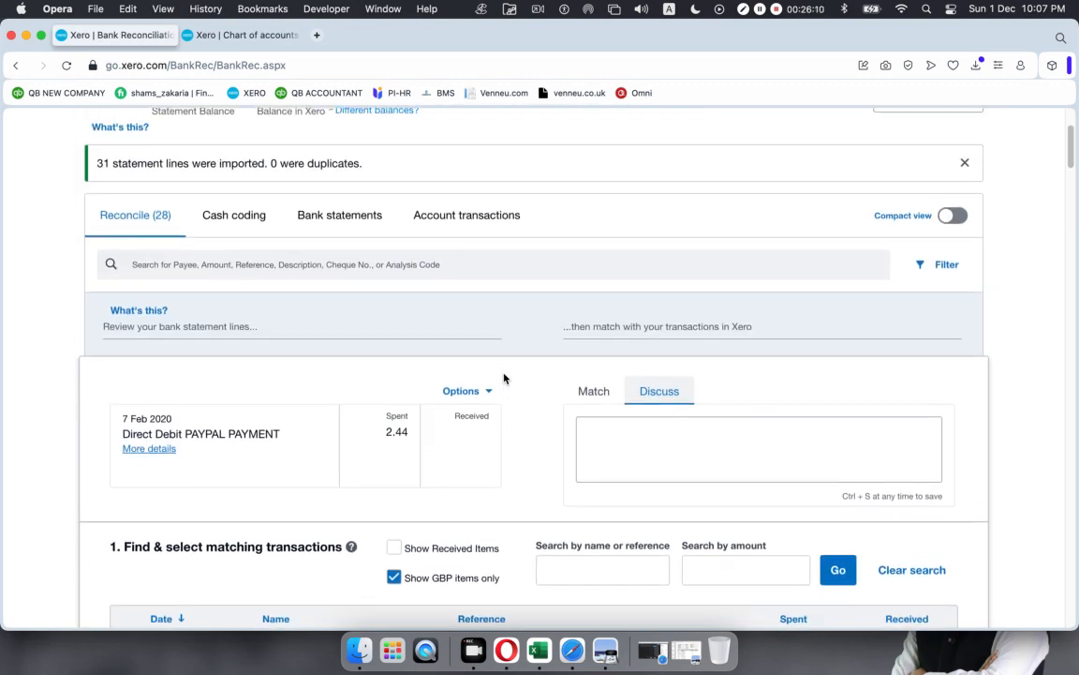
{"action": "scroll", "coordinate": [537, 374], "scroll_direction": "down", "scroll_amount": 1}
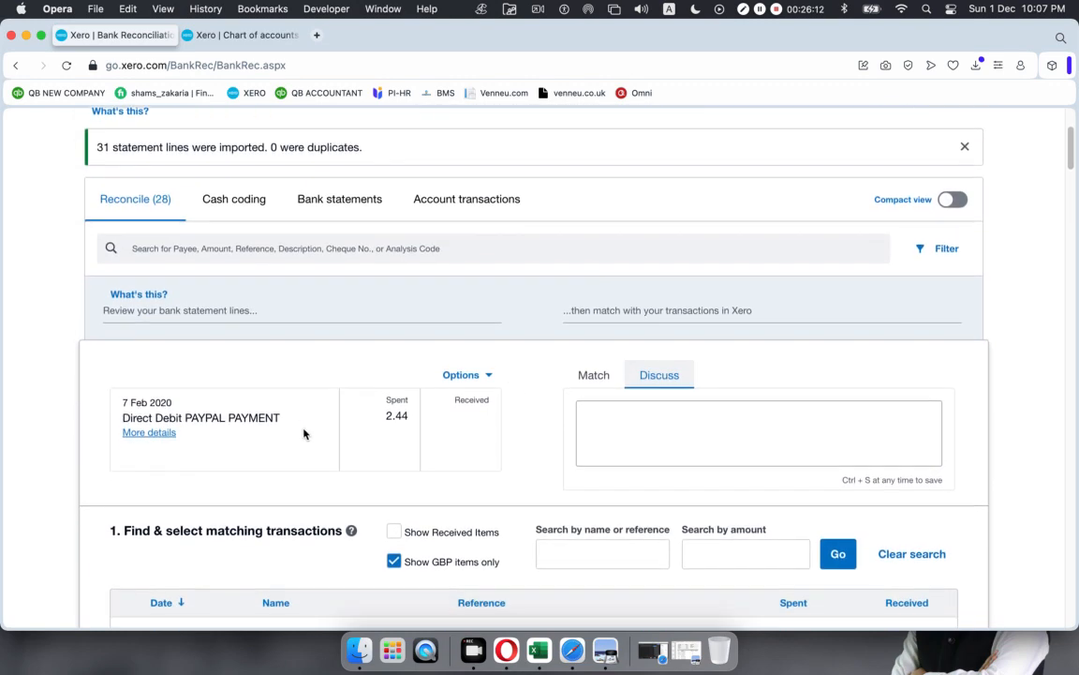
{"action": "left_click", "coordinate": [488, 375]}
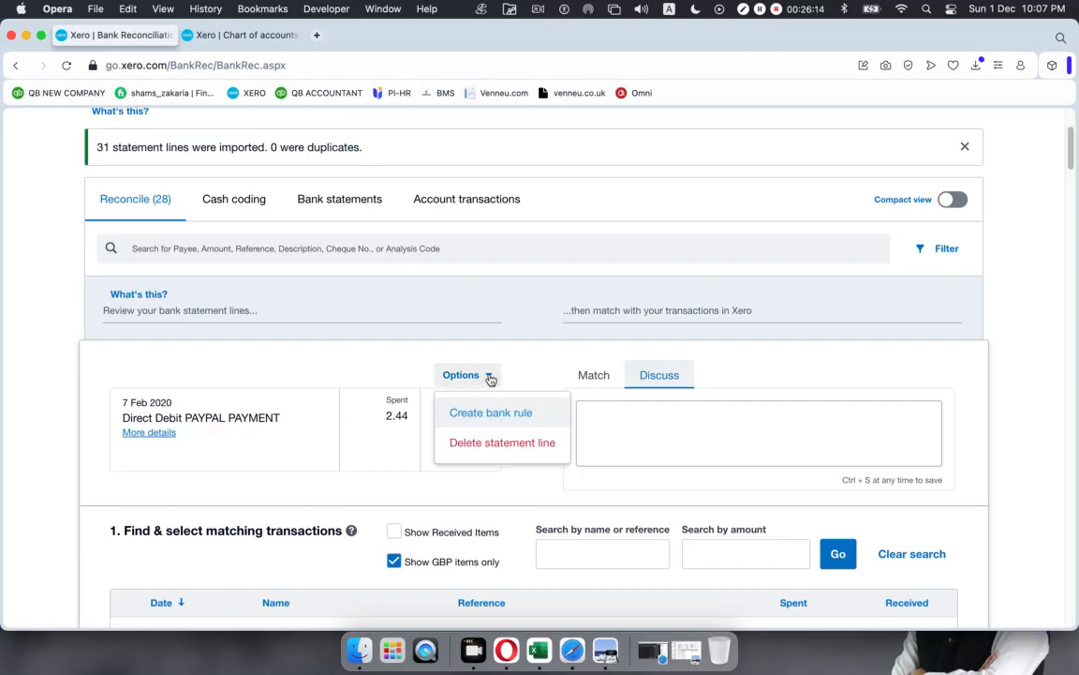
{"action": "left_click", "coordinate": [485, 412]}
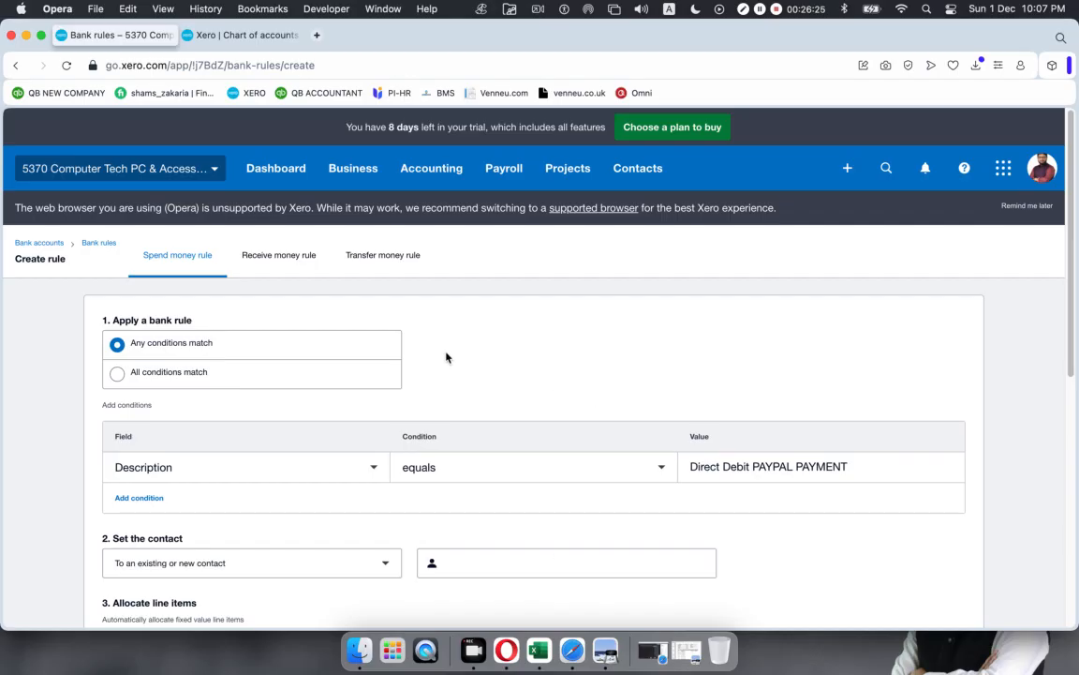
Step: Search for 'metro bank' and open the Metro Bank account transactions
{"action": "left_click", "coordinate": [419, 173]}
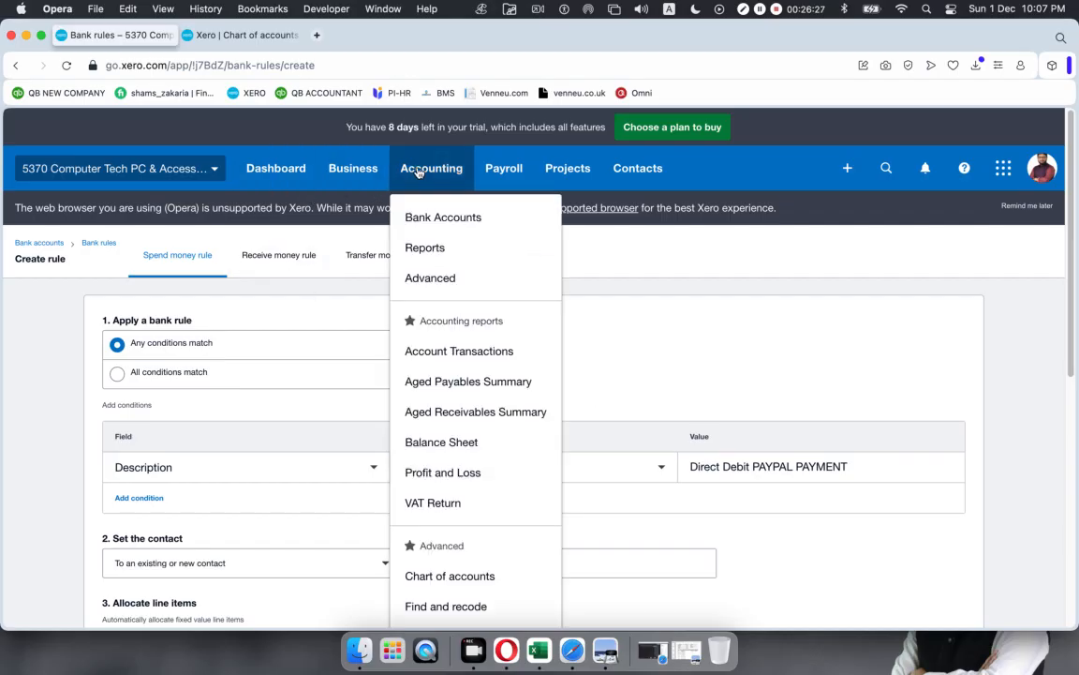
{"action": "left_click", "coordinate": [886, 168]}
{"action": "type", "text": "bank"}
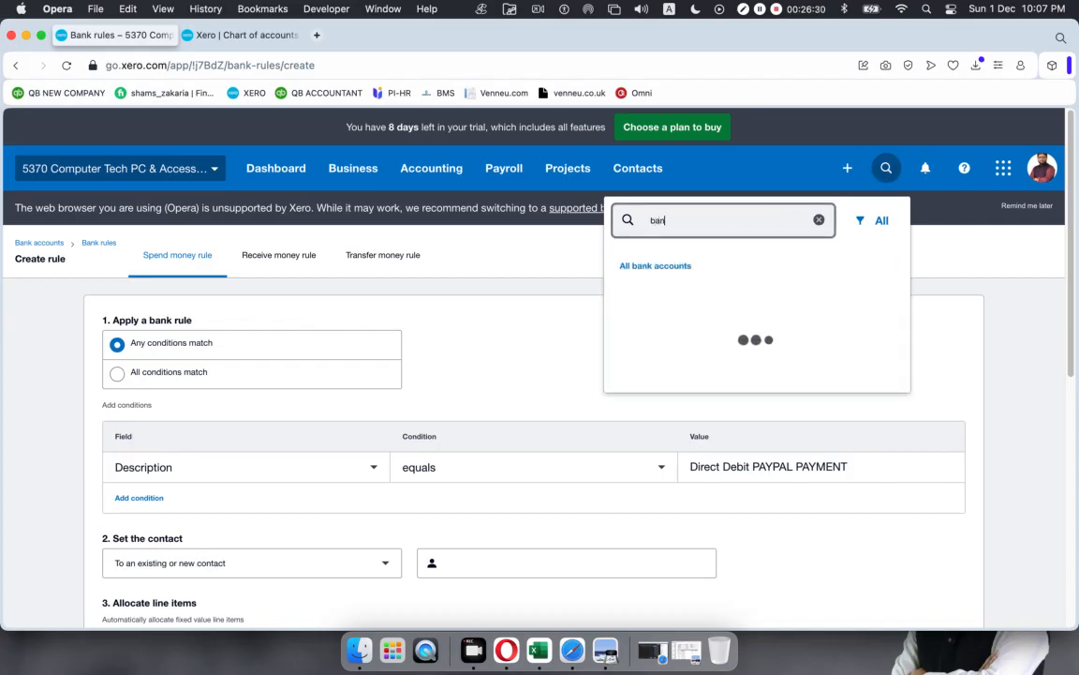
{"action": "key", "text": "BackSpace"}
{"action": "key", "text": "BackSpace"}
{"action": "key", "text": "BackSpace"}
{"action": "key", "text": "BackSpace"}
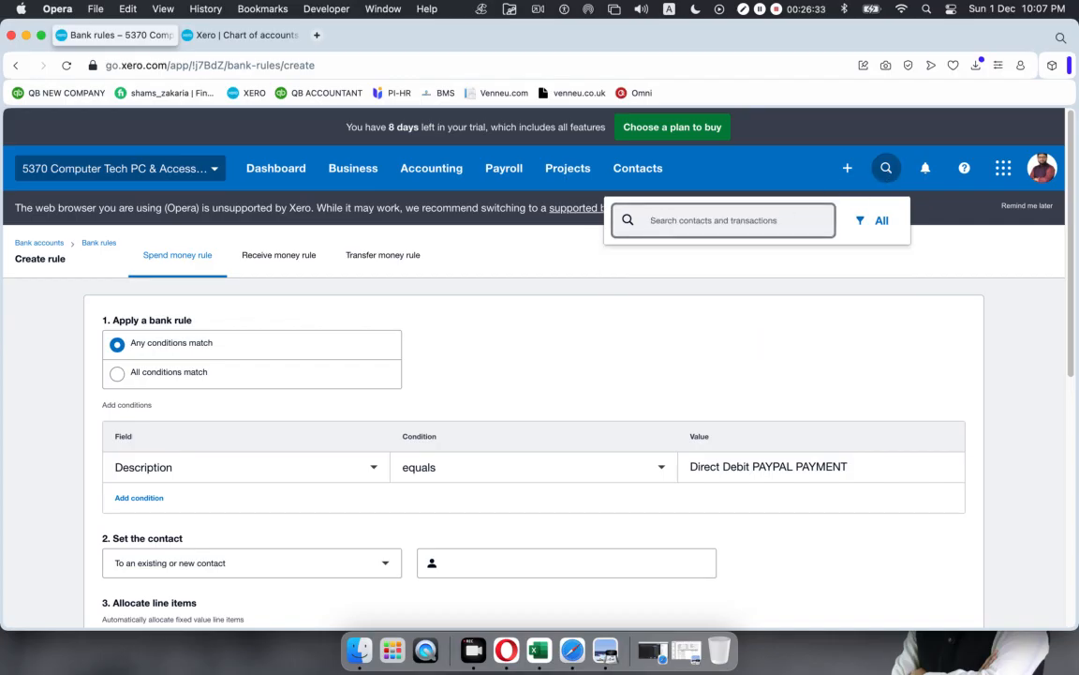
{"action": "type", "text": "metro"}
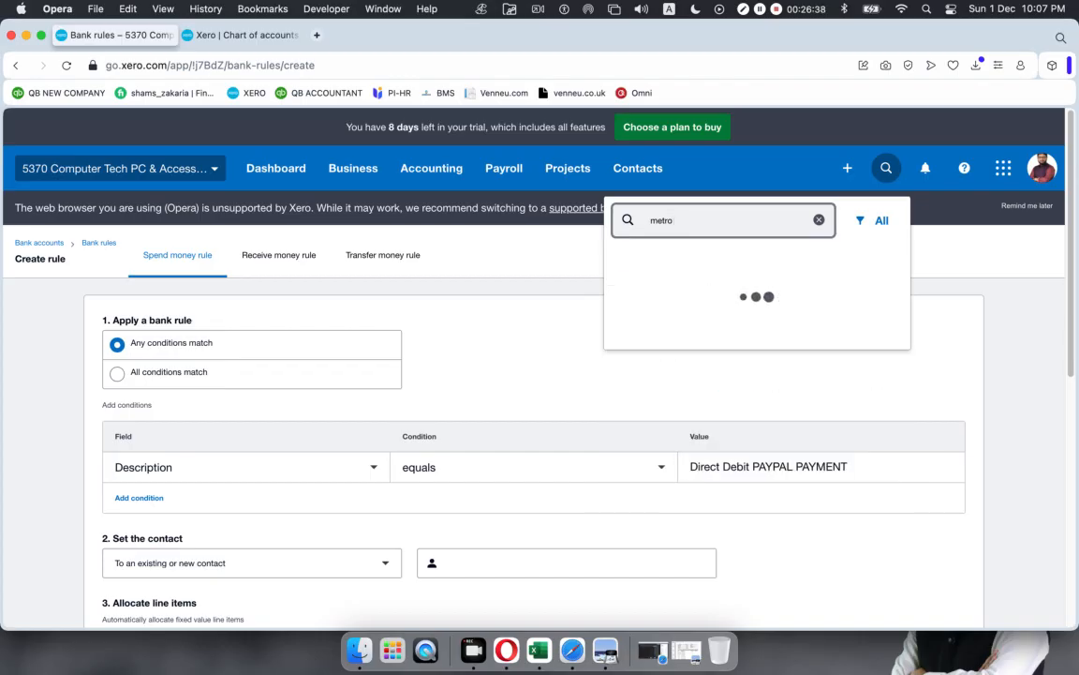
{"action": "type", "text": " bank"}
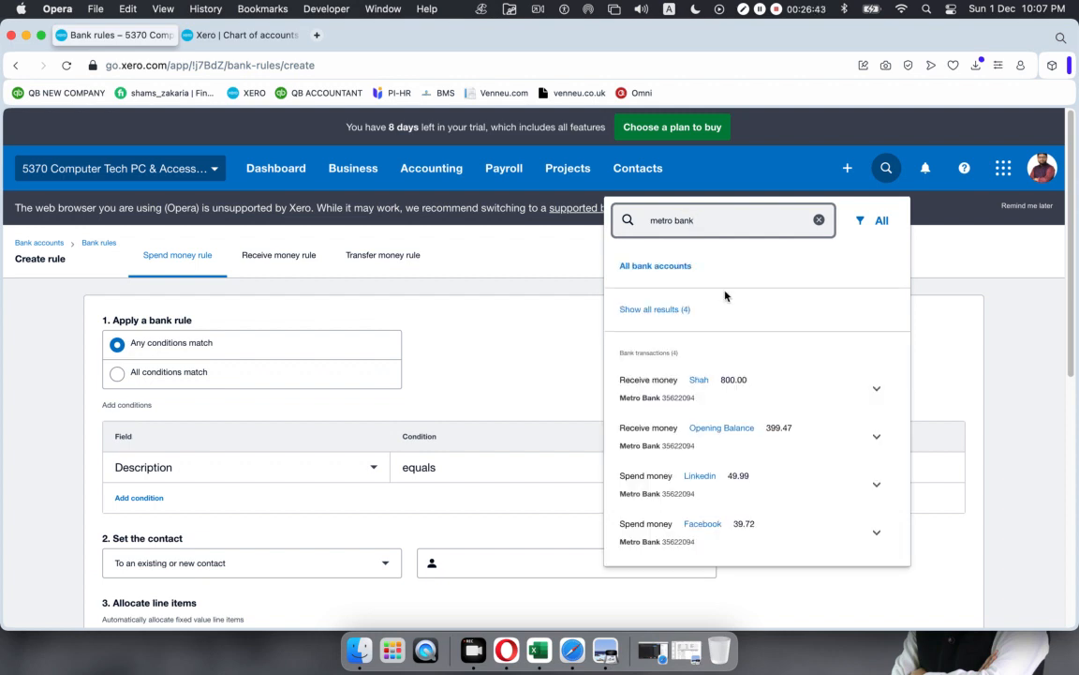
{"action": "left_click", "coordinate": [658, 268]}
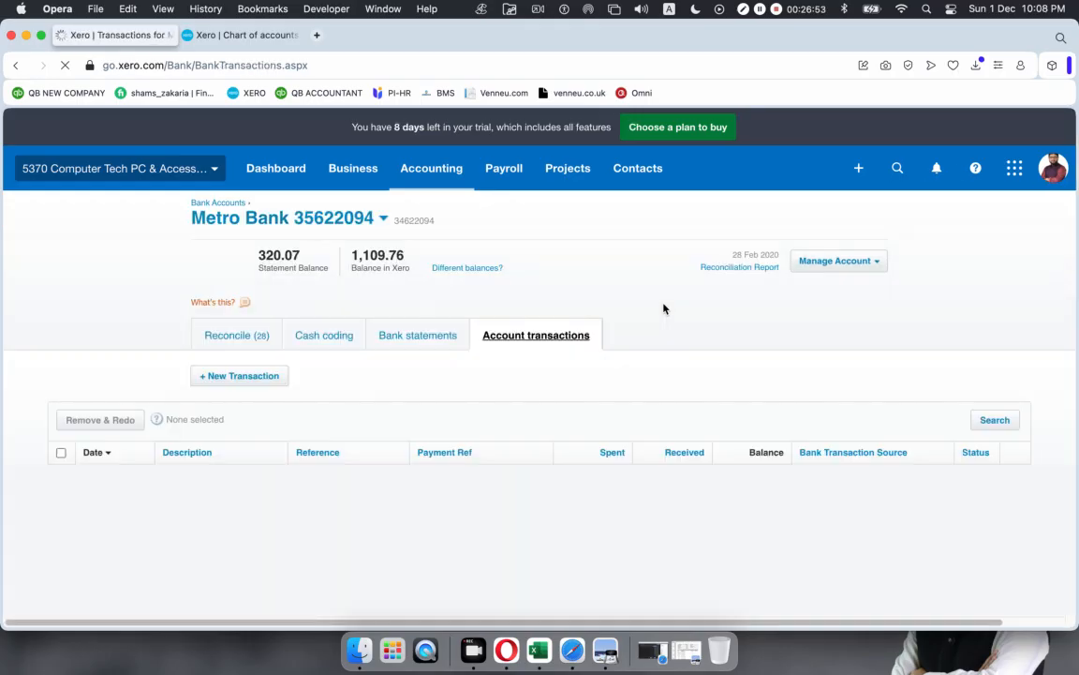
Step: View Metro Bank's statement lines, then return to the Reconcile (28) list of 7 Feb PayPal payments
{"action": "left_click", "coordinate": [391, 335]}
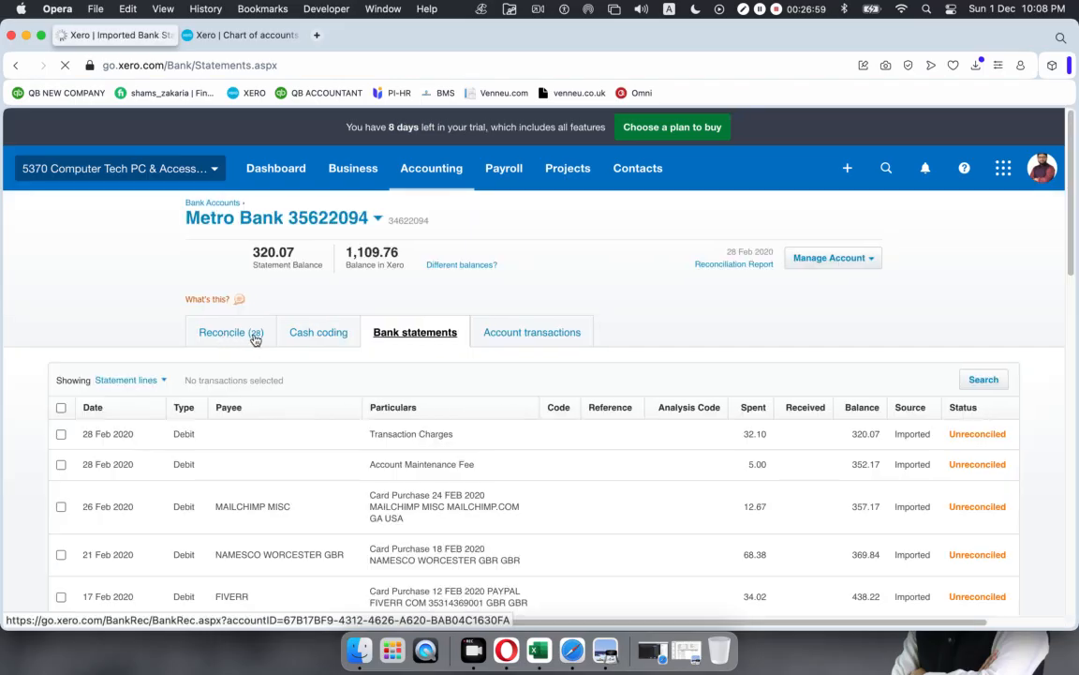
{"action": "left_click", "coordinate": [231, 336]}
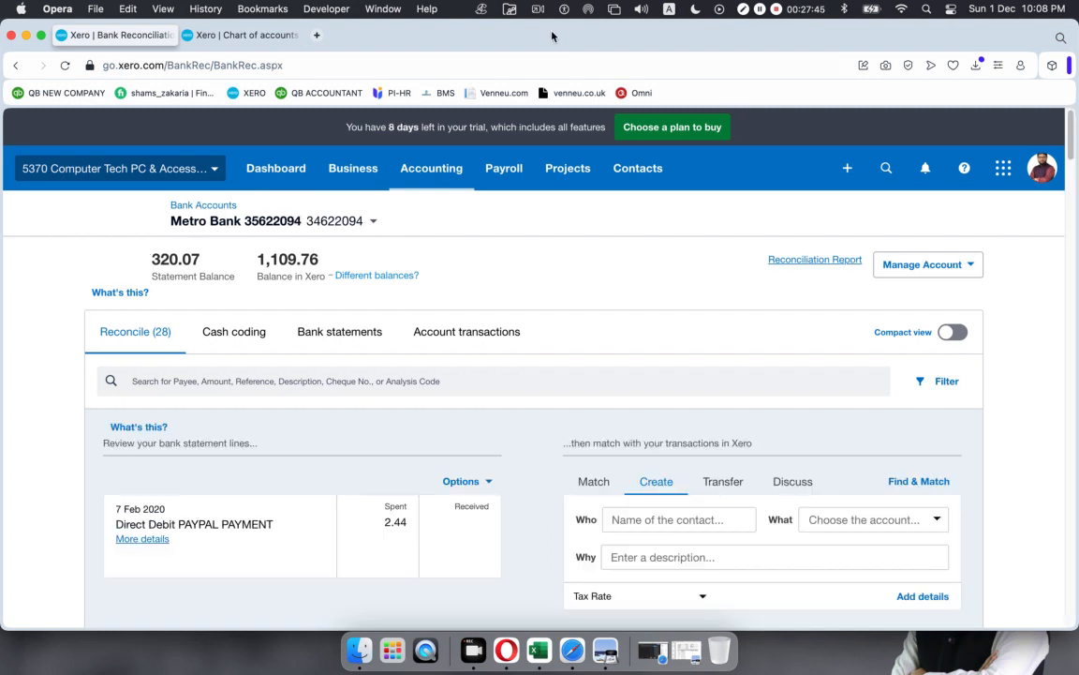
{"action": "scroll", "coordinate": [436, 352], "scroll_direction": "down", "scroll_amount": 2}
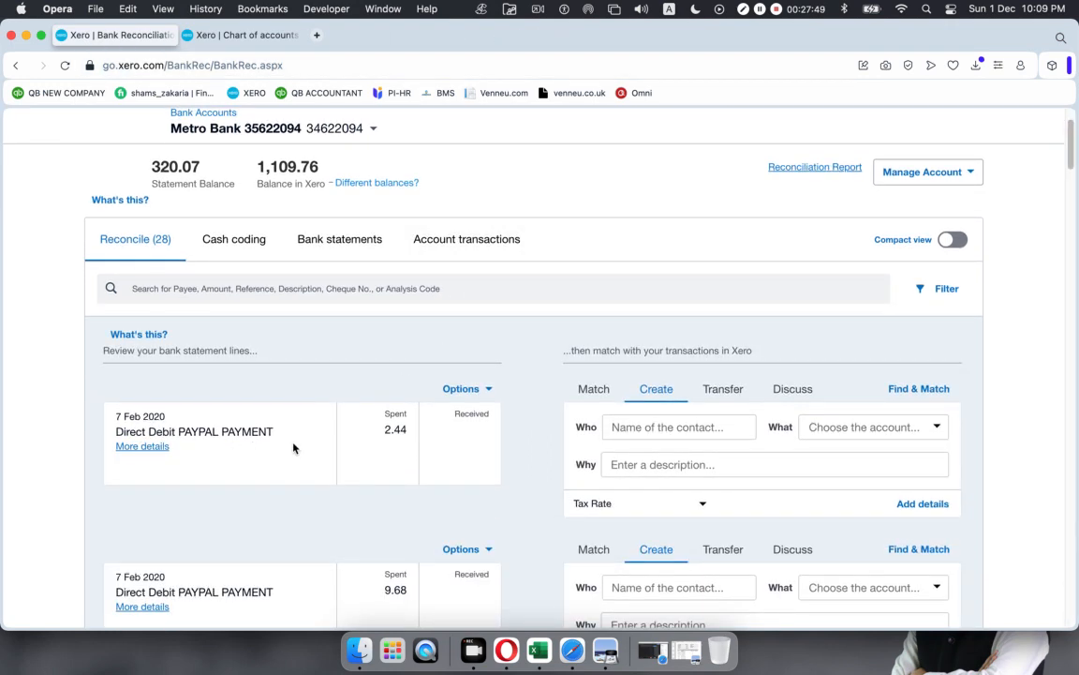
Step: Reconcile the 2.44 PayPal line as a transfer to Paypal 7653, then the 9.68 and 46.56 transfers
{"action": "left_click", "coordinate": [717, 390]}
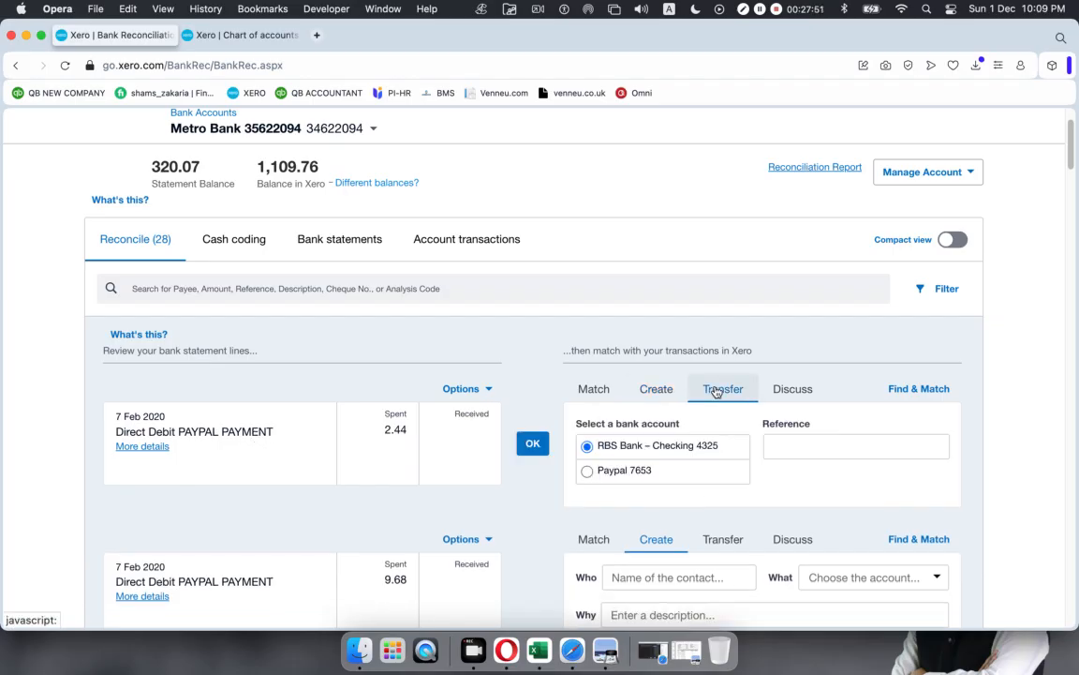
{"action": "left_click", "coordinate": [589, 472]}
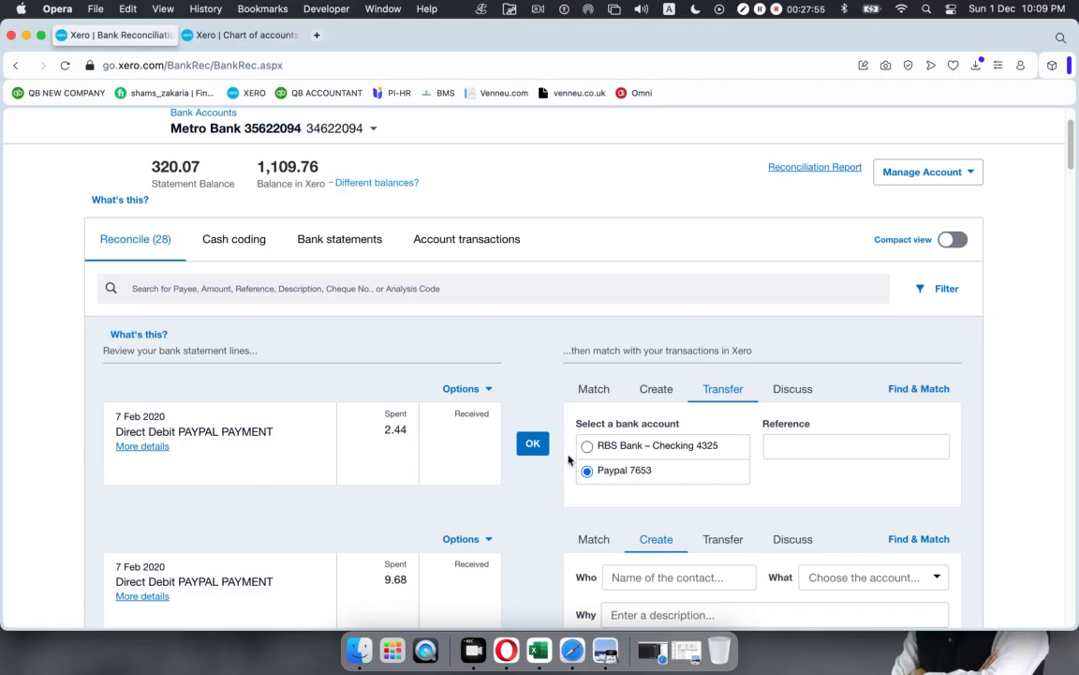
{"action": "left_click", "coordinate": [532, 446]}
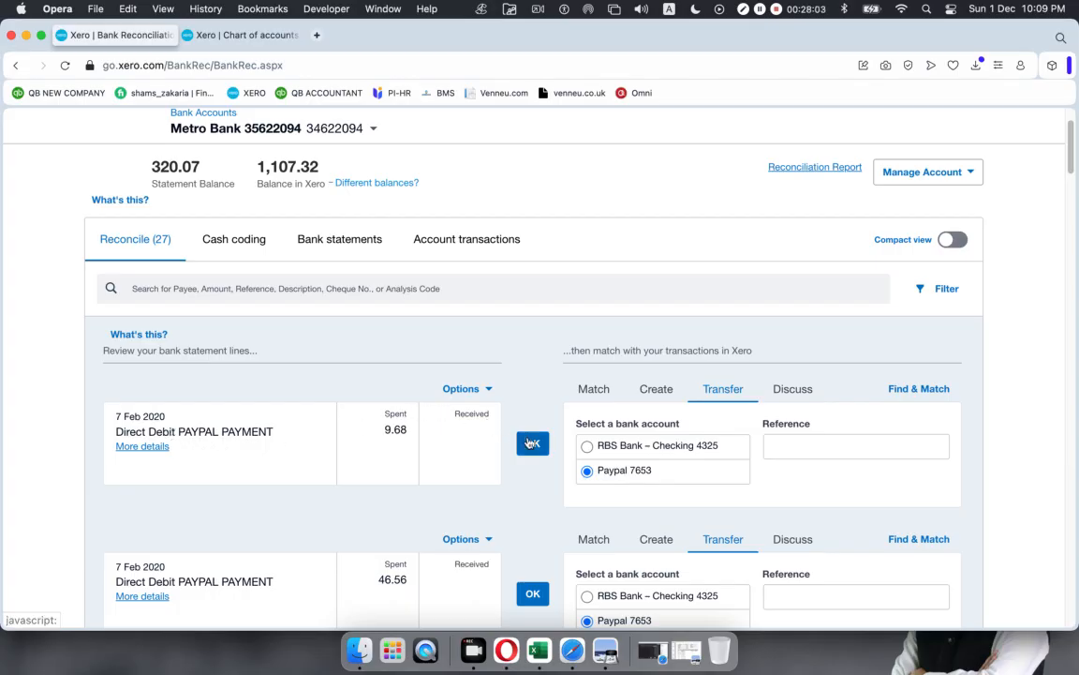
{"action": "scroll", "coordinate": [529, 435], "scroll_direction": "down", "scroll_amount": 3}
{"action": "scroll", "coordinate": [590, 460], "scroll_direction": "down", "scroll_amount": 5}
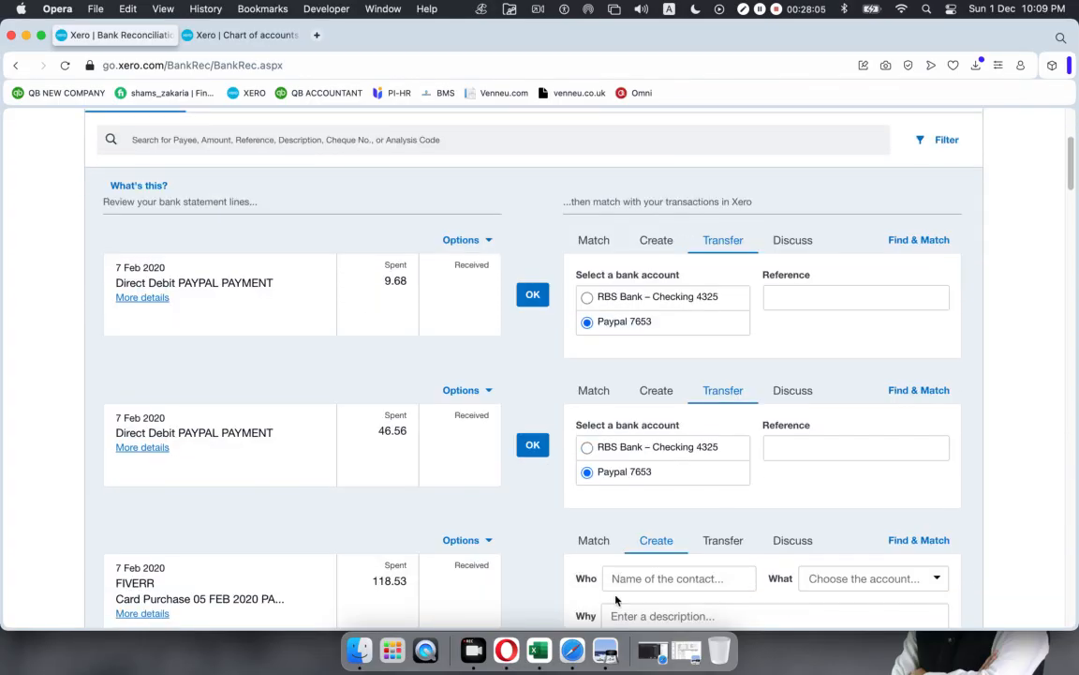
{"action": "left_click", "coordinate": [532, 296]}
{"action": "left_click", "coordinate": [532, 296]}
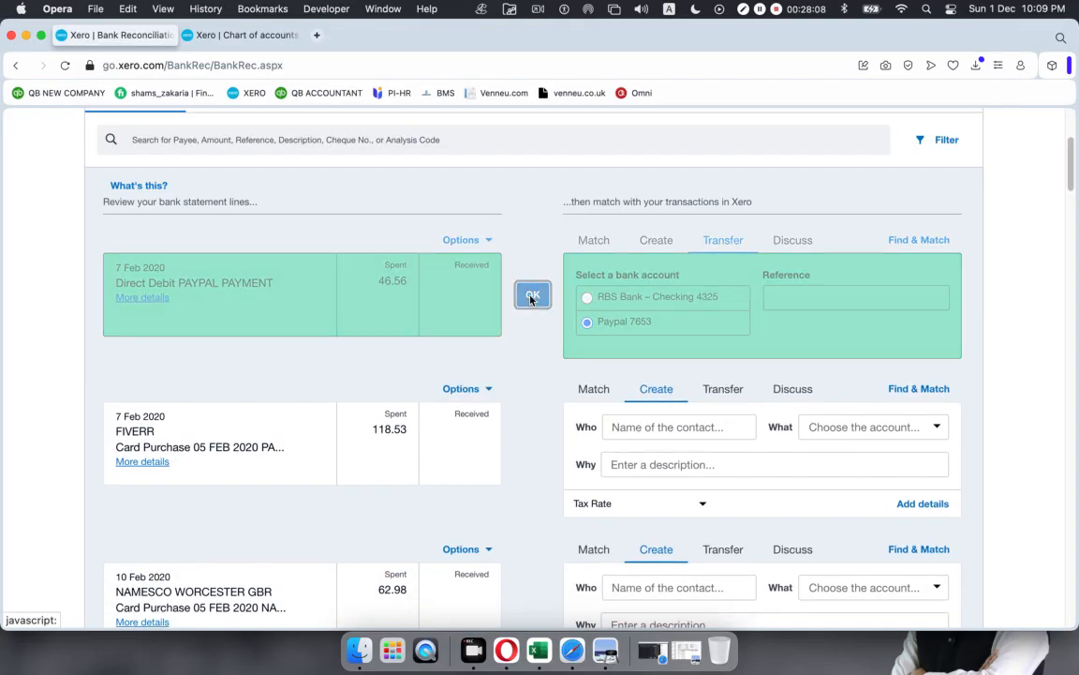
Step: Reconcile the 42.60, 26.03, 34.14, 170.80, 85.35 and 9.72 PayPal transfers and the 900.00 receipt
{"action": "scroll", "coordinate": [529, 348], "scroll_direction": "down", "scroll_amount": 10}
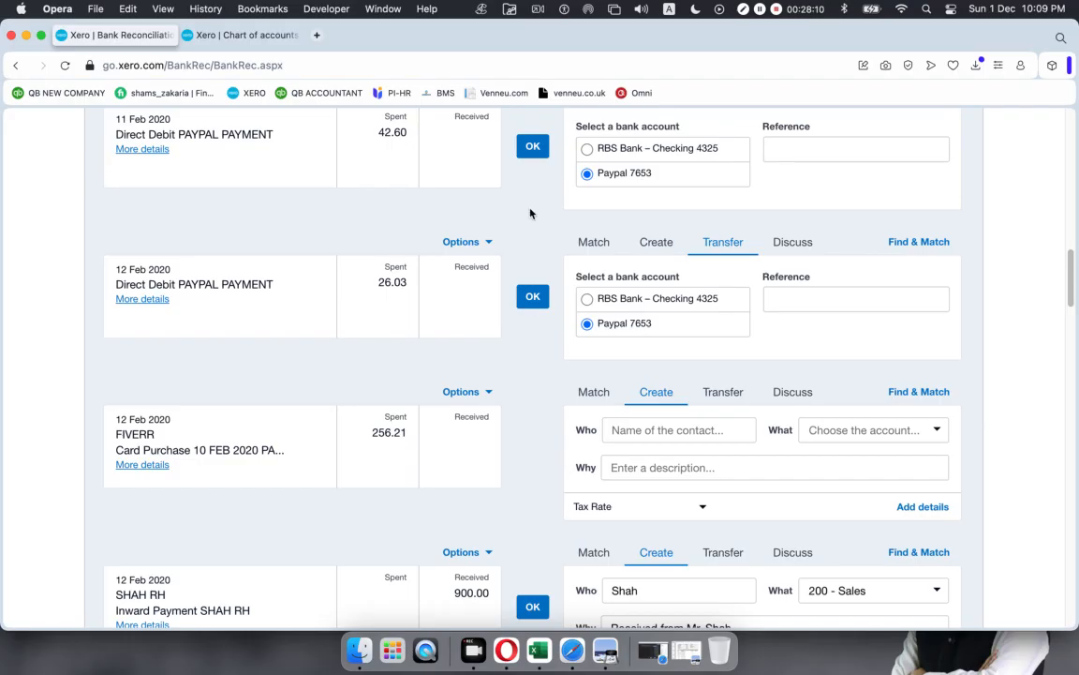
{"action": "scroll", "coordinate": [530, 214], "scroll_direction": "up", "scroll_amount": 1}
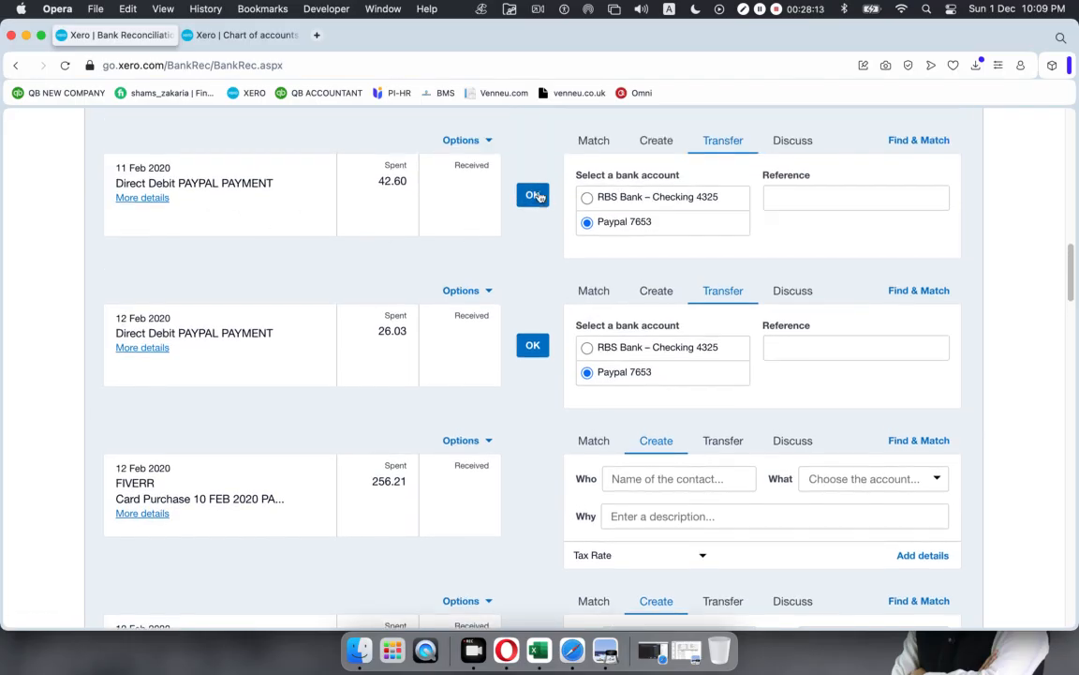
{"action": "left_click", "coordinate": [533, 196]}
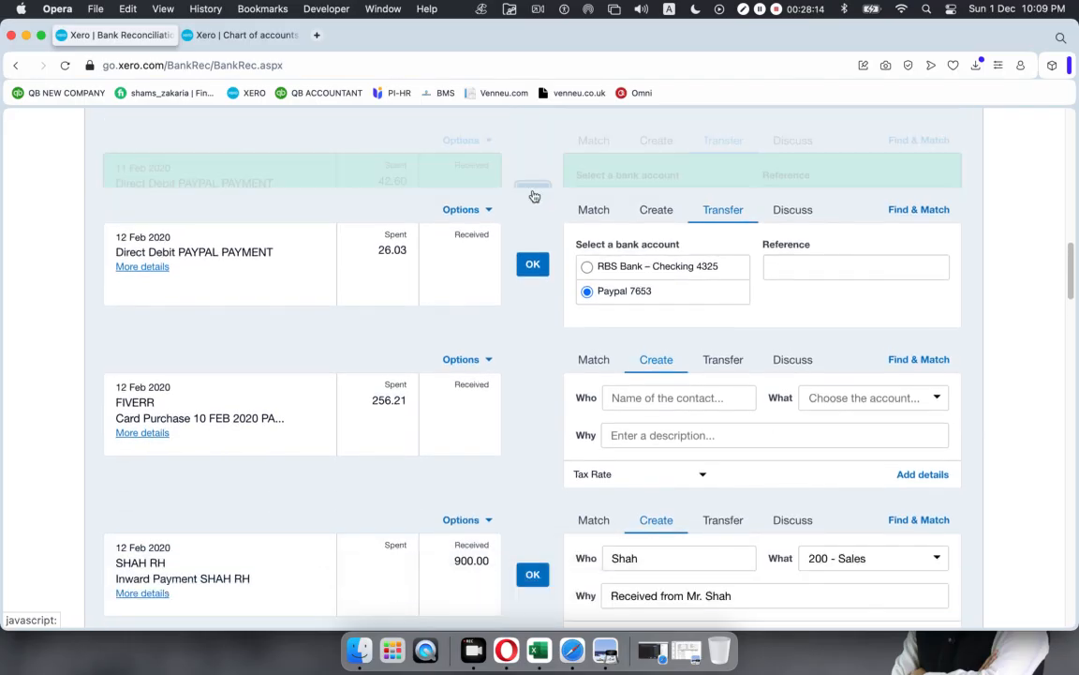
{"action": "left_click", "coordinate": [533, 194]}
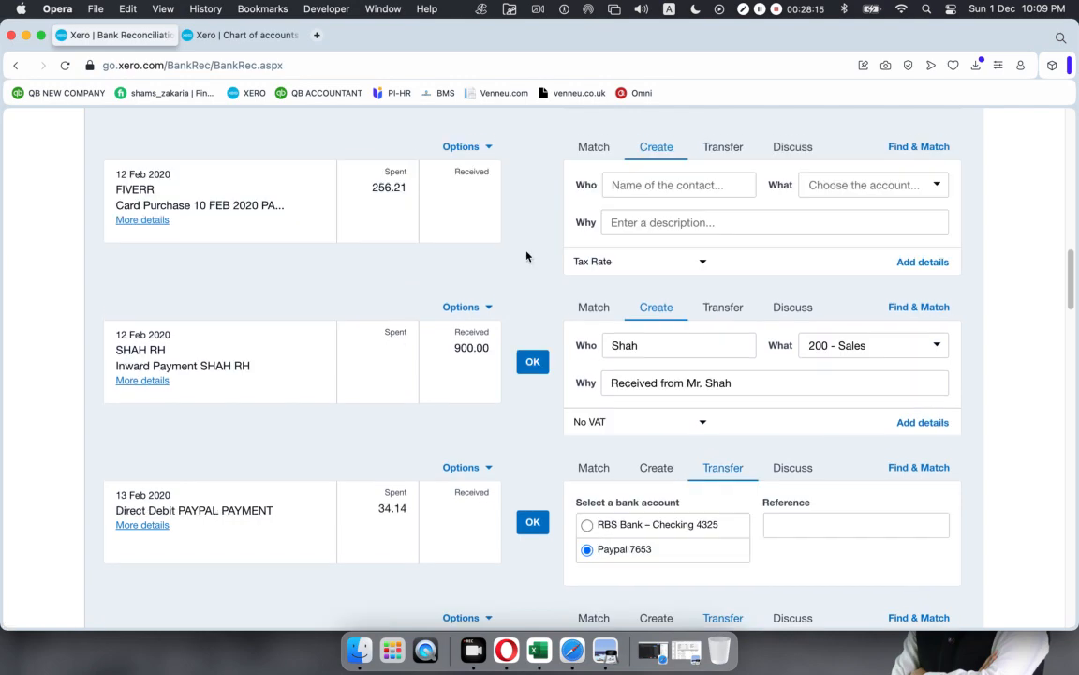
{"action": "left_click", "coordinate": [532, 361]}
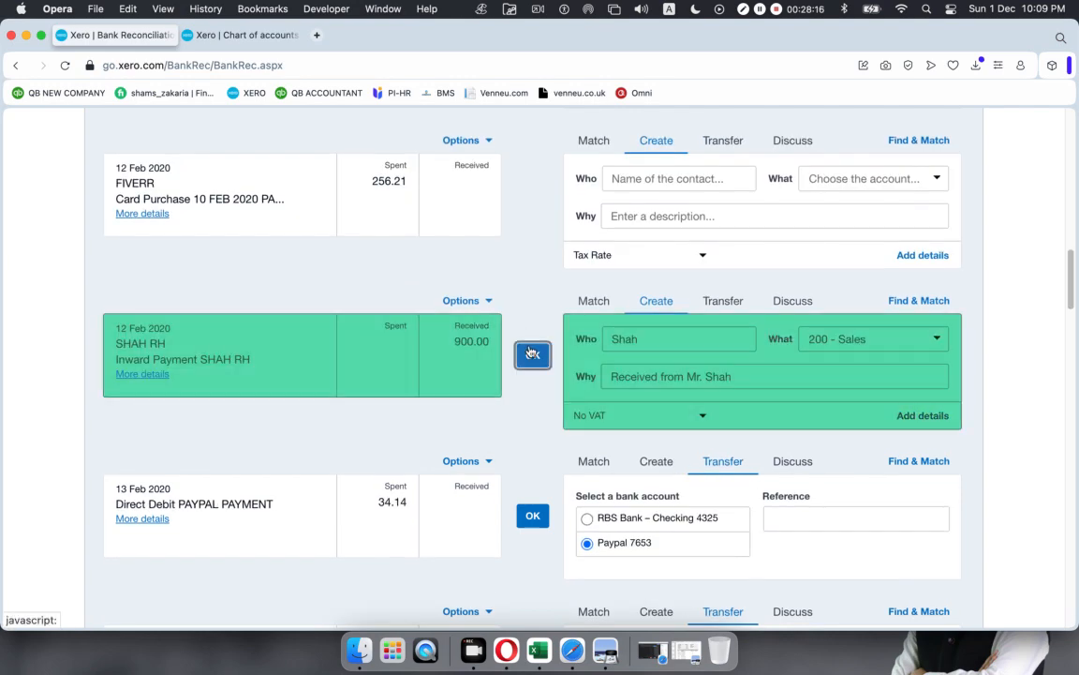
{"action": "left_click", "coordinate": [534, 364]}
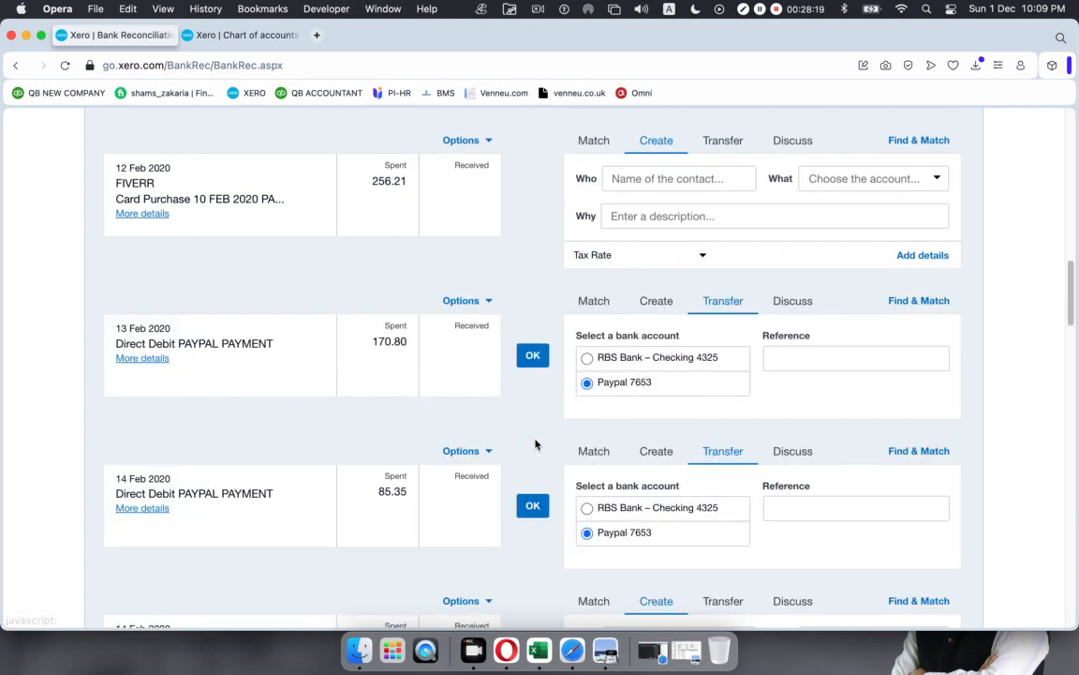
{"action": "left_click", "coordinate": [531, 362]}
{"action": "left_click", "coordinate": [531, 363]}
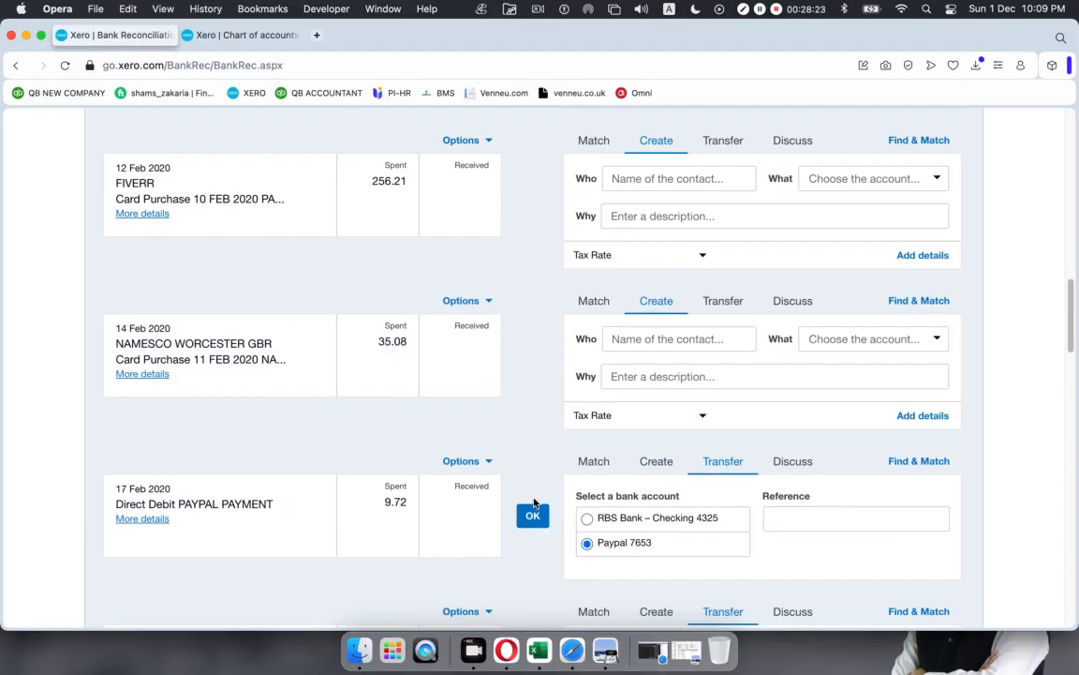
{"action": "left_click", "coordinate": [532, 522]}
Step: Reconcile the 17.82, 25.92, 38.29, 68.04 and 170.13 PayPal transfers
{"action": "scroll", "coordinate": [537, 411], "scroll_direction": "down", "scroll_amount": 5}
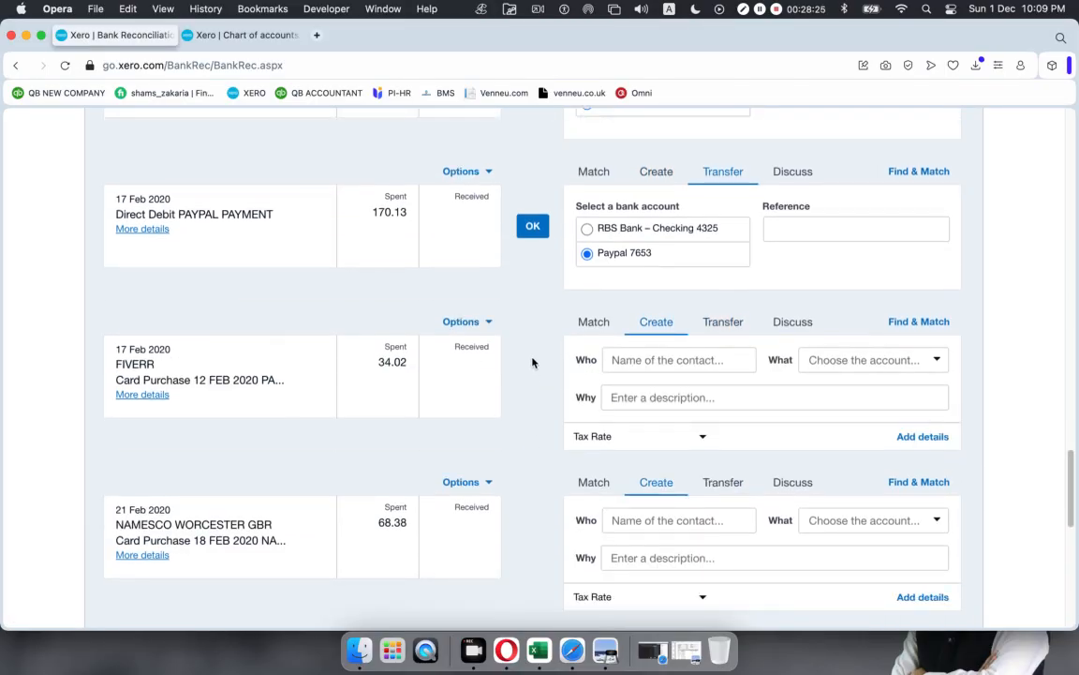
{"action": "left_click", "coordinate": [532, 225]}
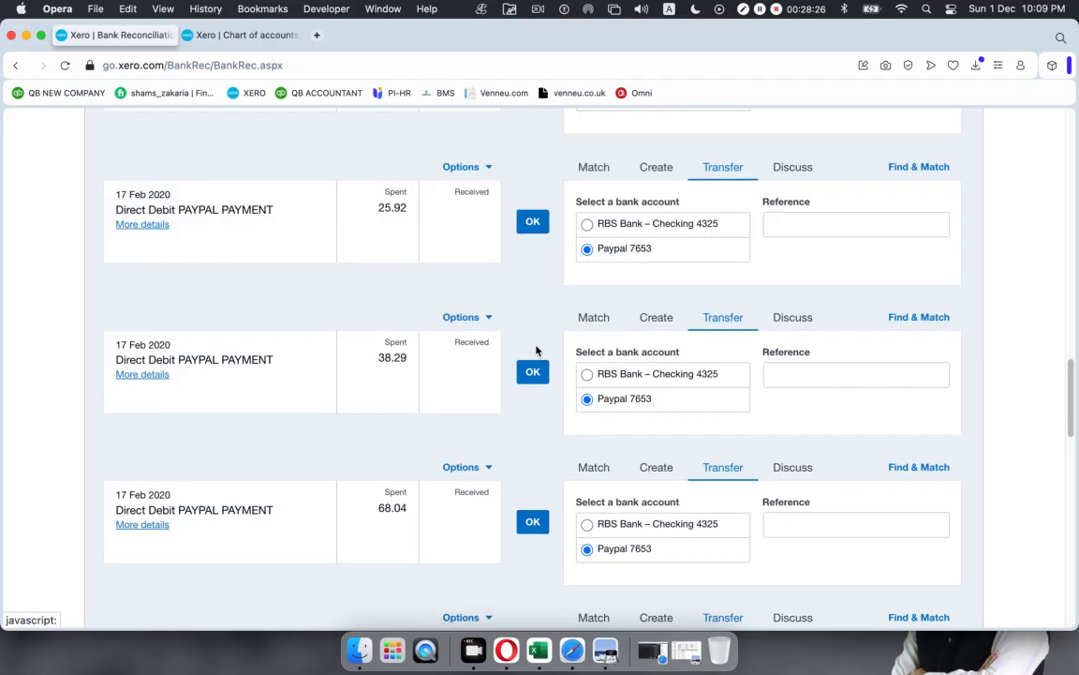
{"action": "left_click", "coordinate": [536, 222]}
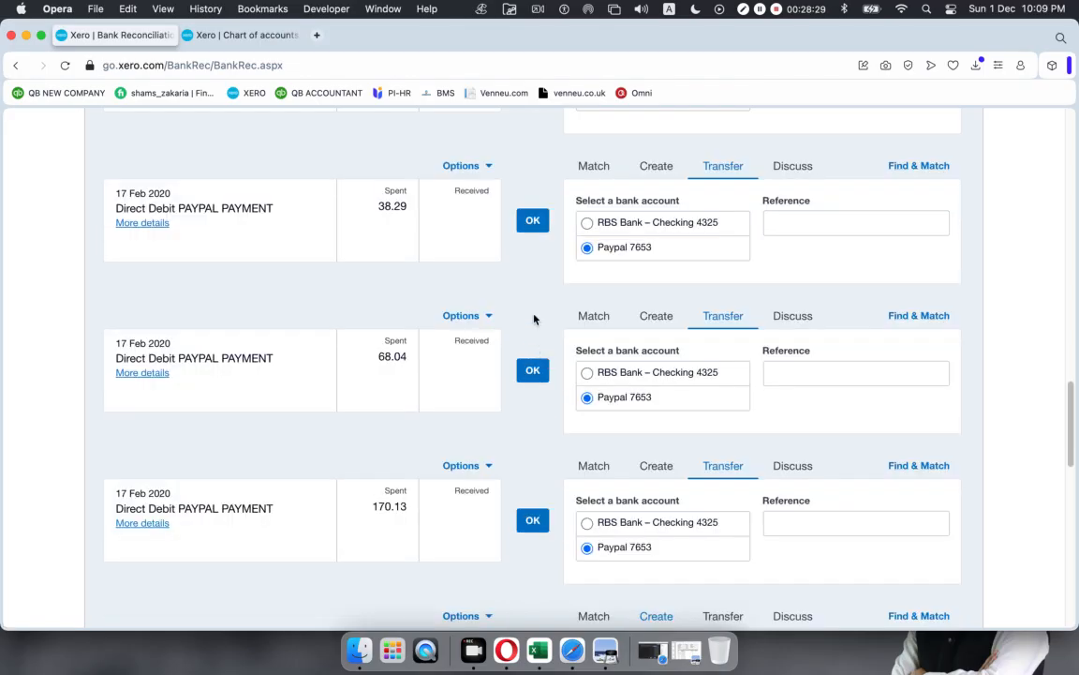
{"action": "left_click", "coordinate": [532, 225]}
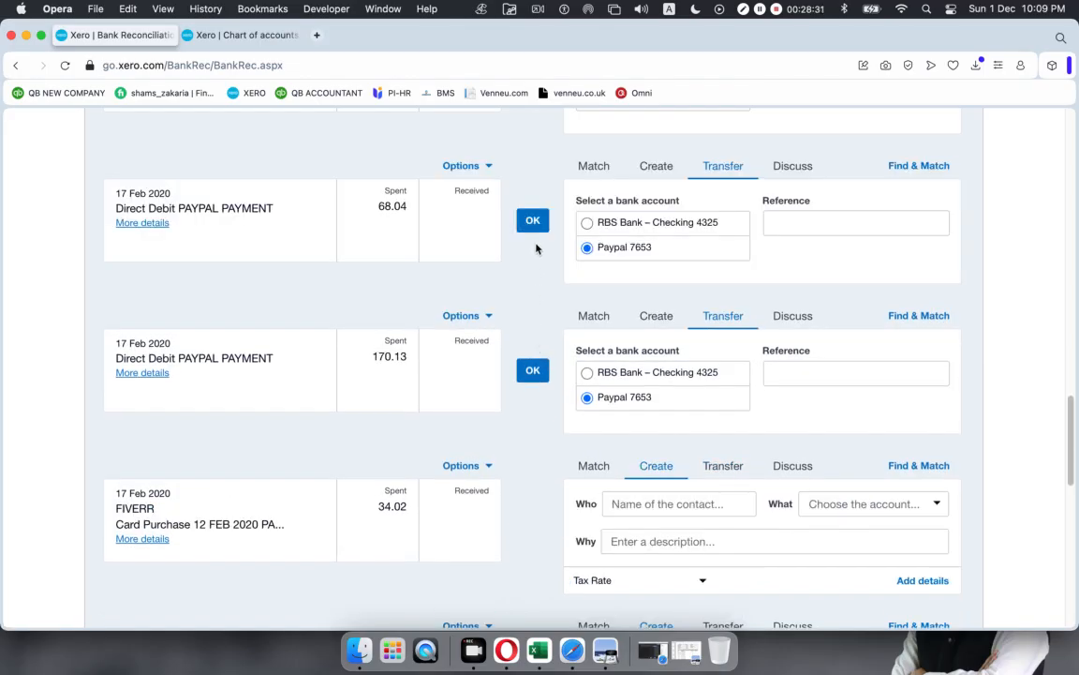
{"action": "left_click", "coordinate": [534, 229]}
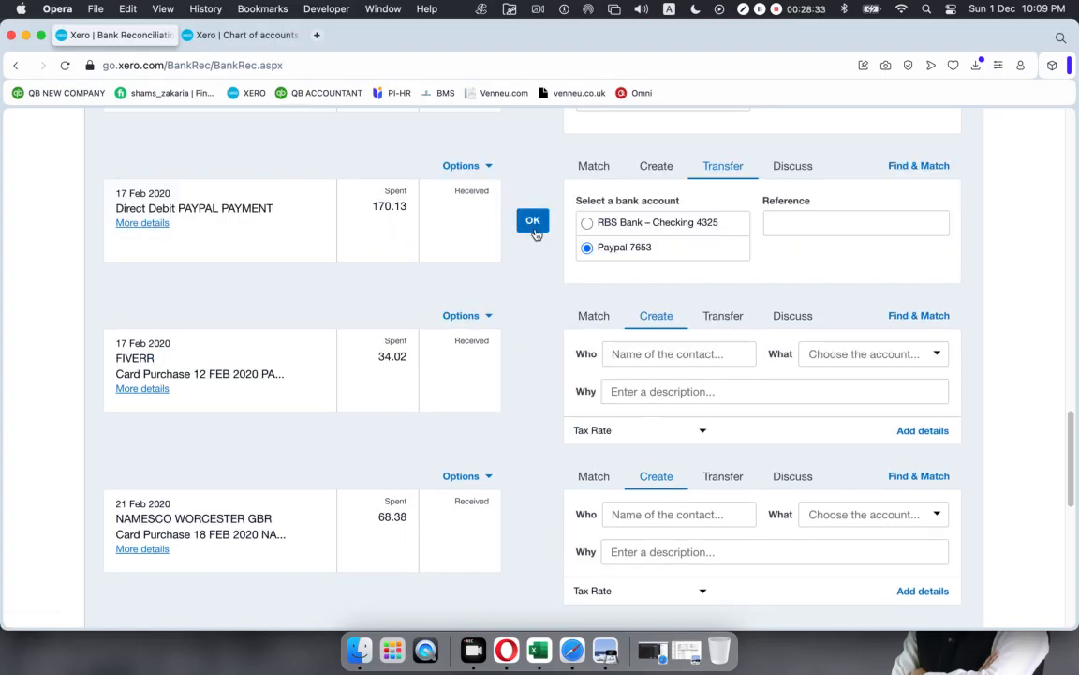
{"action": "left_click", "coordinate": [532, 221]}
{"action": "scroll", "coordinate": [557, 424], "scroll_direction": "down", "scroll_amount": 5}
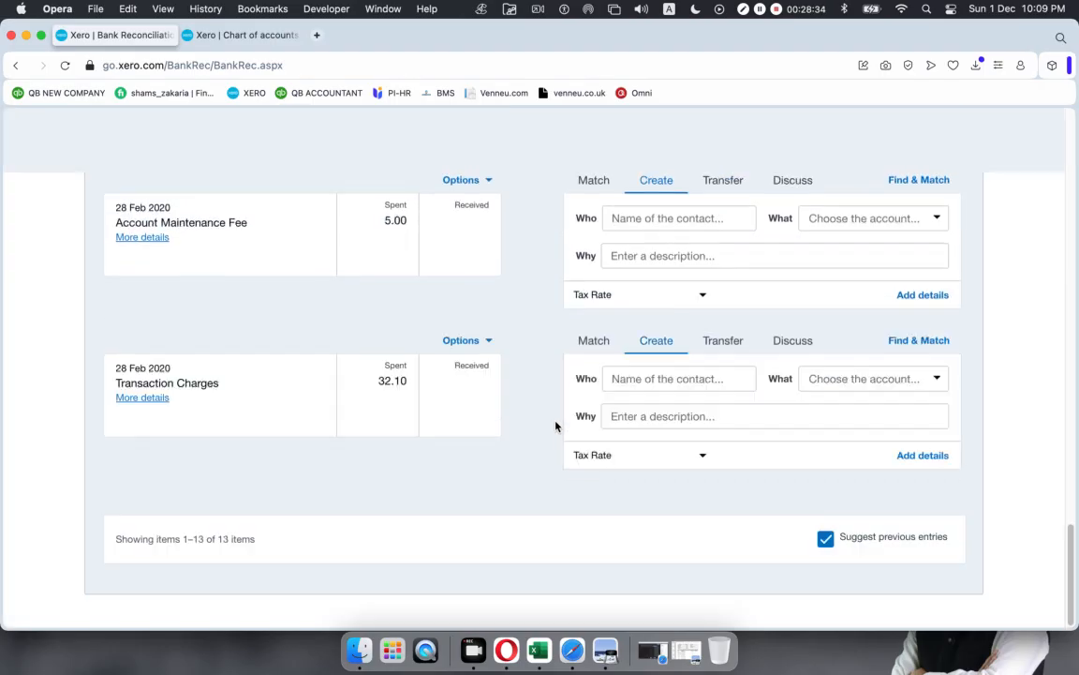
Step: Switch to Cash coding and tick the 7 Feb 2020 FIVERR line
{"action": "scroll", "coordinate": [554, 427], "scroll_direction": "up", "scroll_amount": 15}
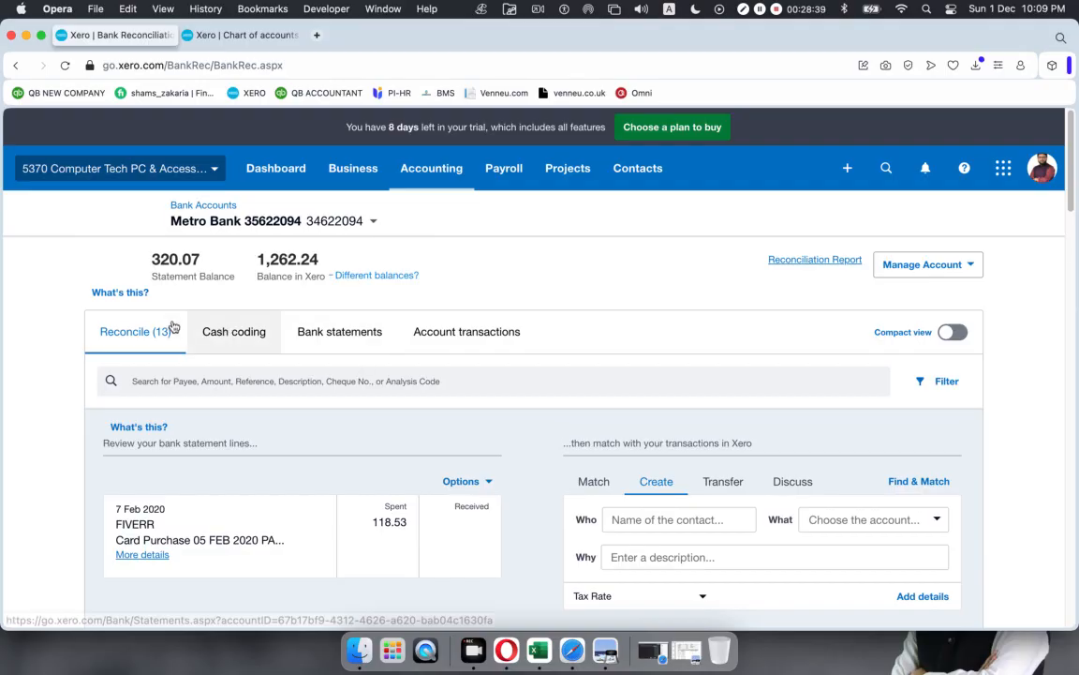
{"action": "left_click", "coordinate": [251, 334]}
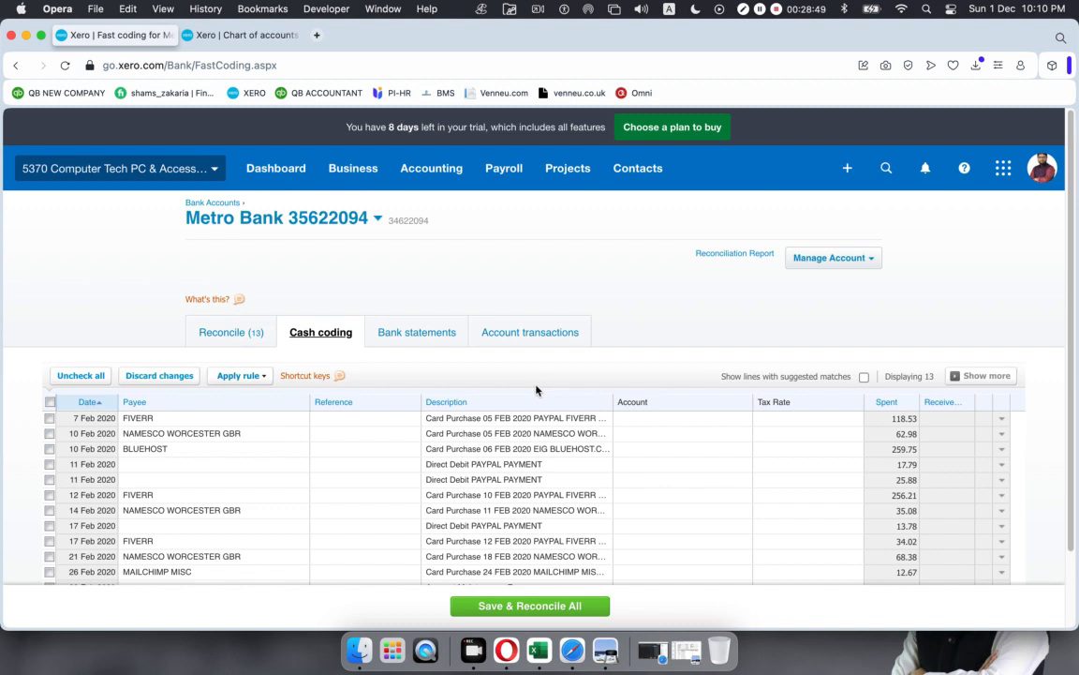
{"action": "scroll", "coordinate": [536, 389], "scroll_direction": "down", "scroll_amount": 1}
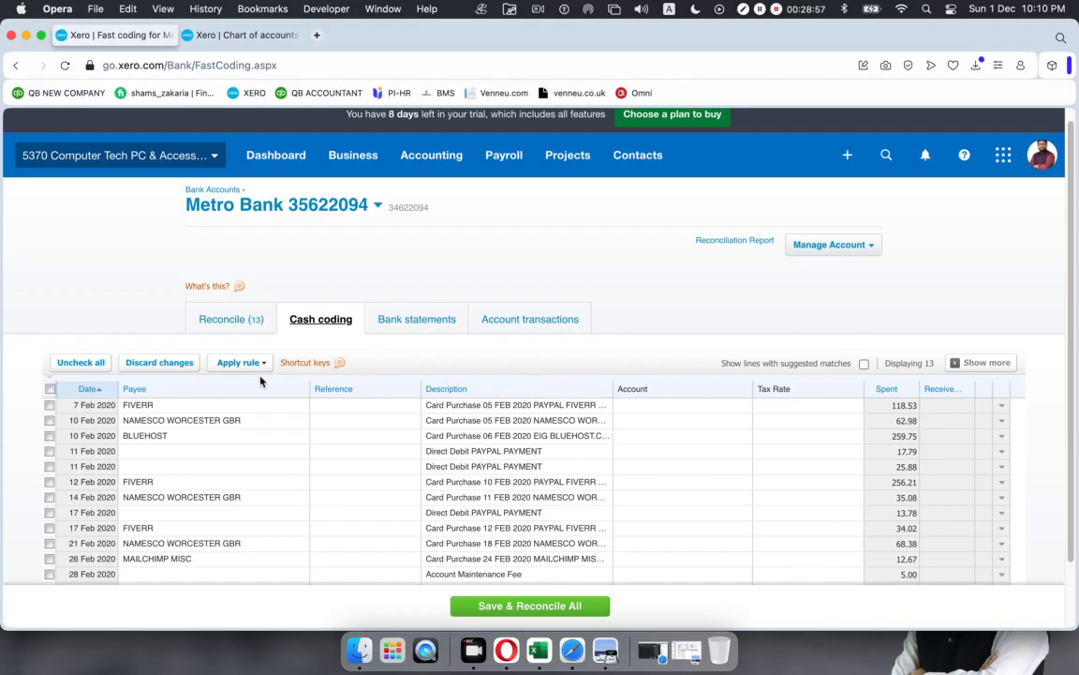
{"action": "scroll", "coordinate": [257, 377], "scroll_direction": "down", "scroll_amount": 1}
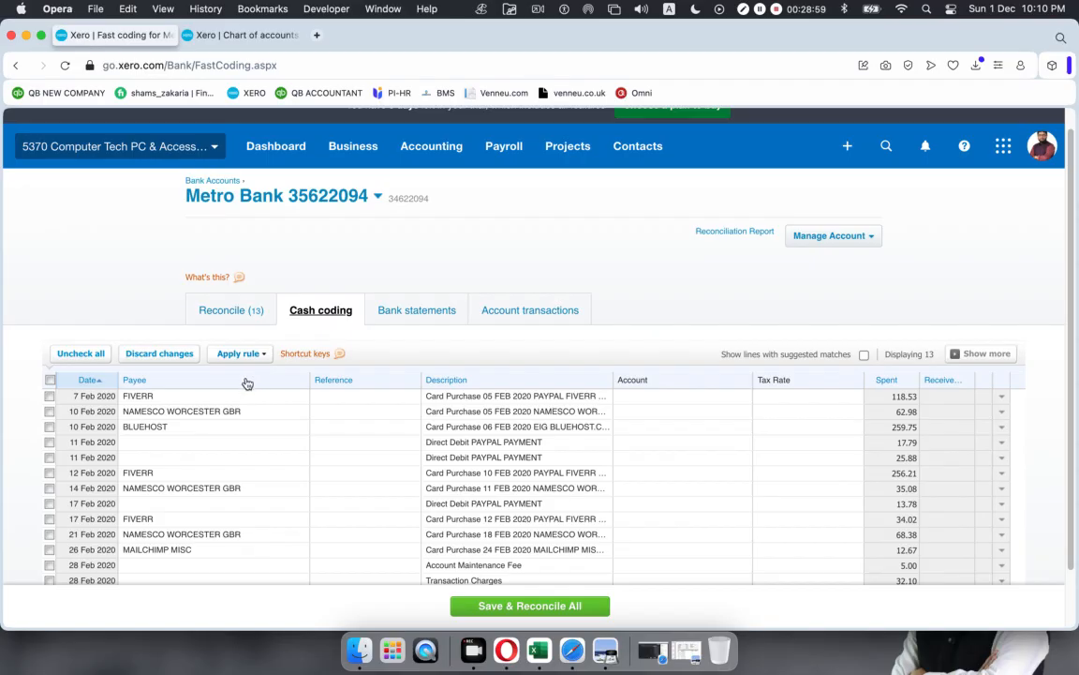
{"action": "left_click", "coordinate": [49, 395]}
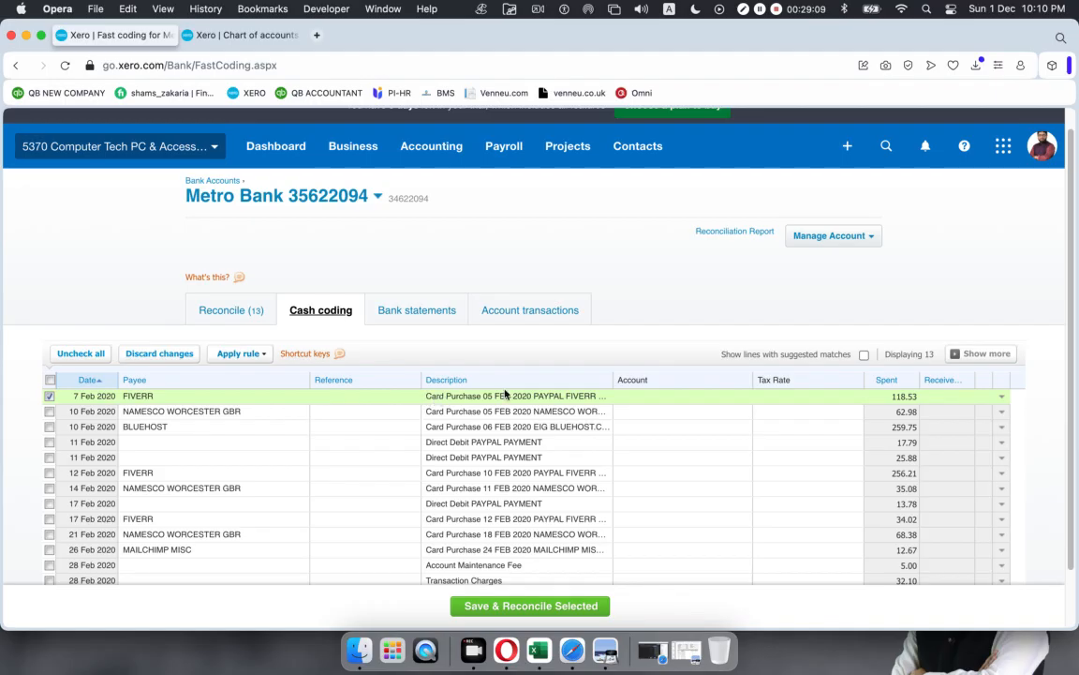
Step: Code the FIVERR 118.53 line's account to 412 - Consulting
{"action": "left_click", "coordinate": [659, 396]}
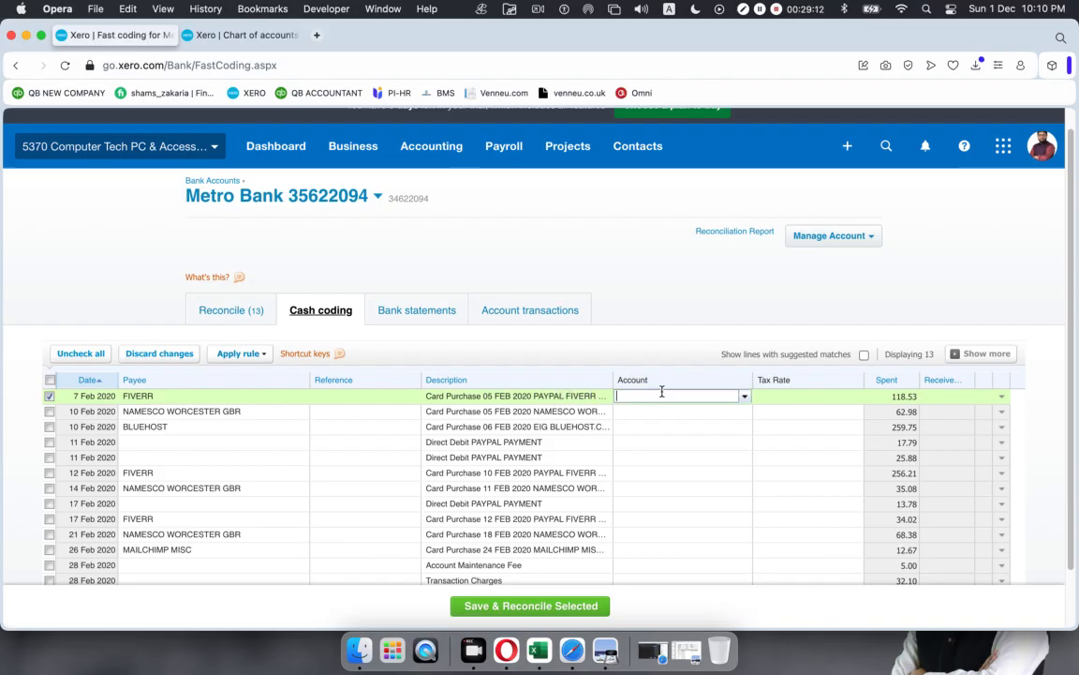
{"action": "left_click", "coordinate": [744, 397]}
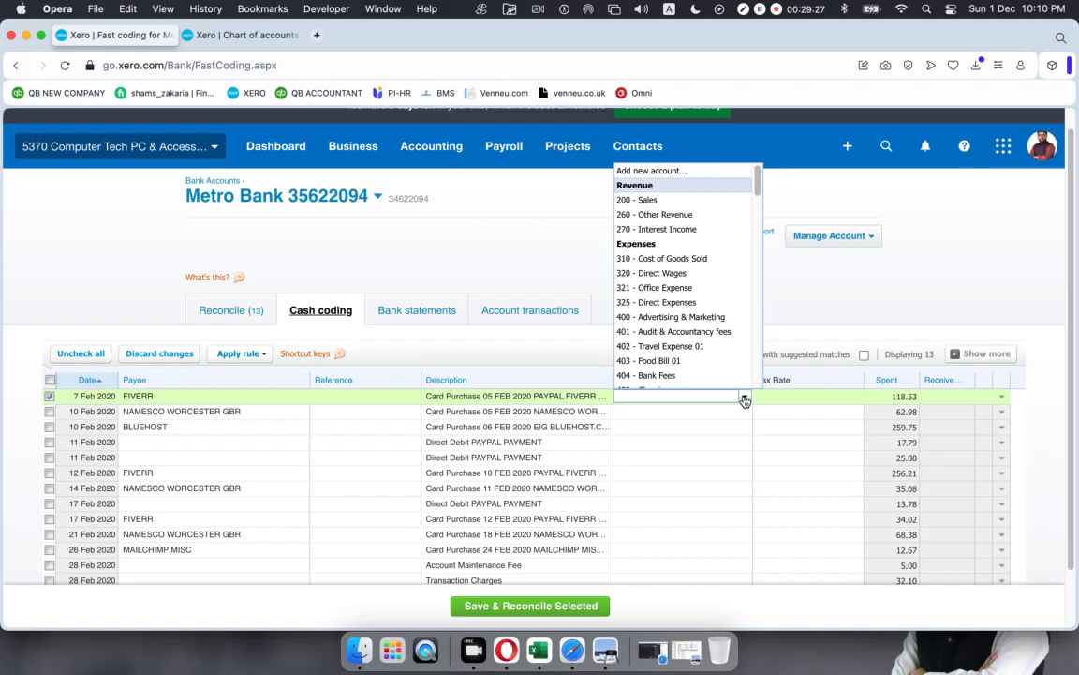
{"action": "type", "text": "con"}
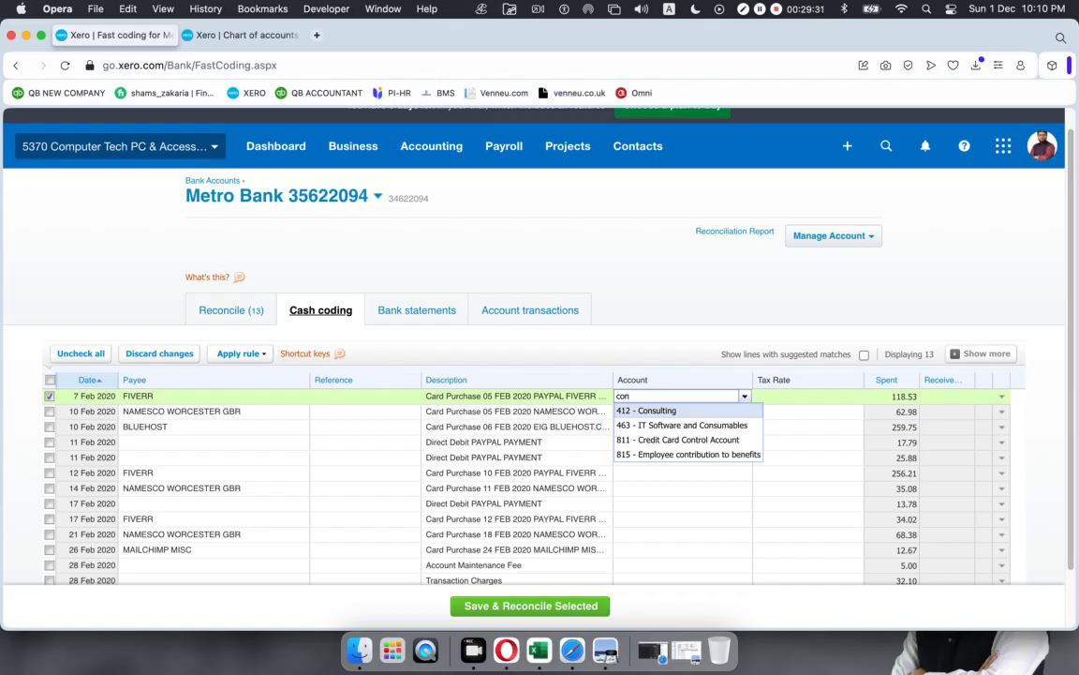
{"action": "key", "text": "BackSpace"}
{"action": "key", "text": "BackSpace"}
{"action": "key", "text": "BackSpace"}
{"action": "type", "text": "pro"}
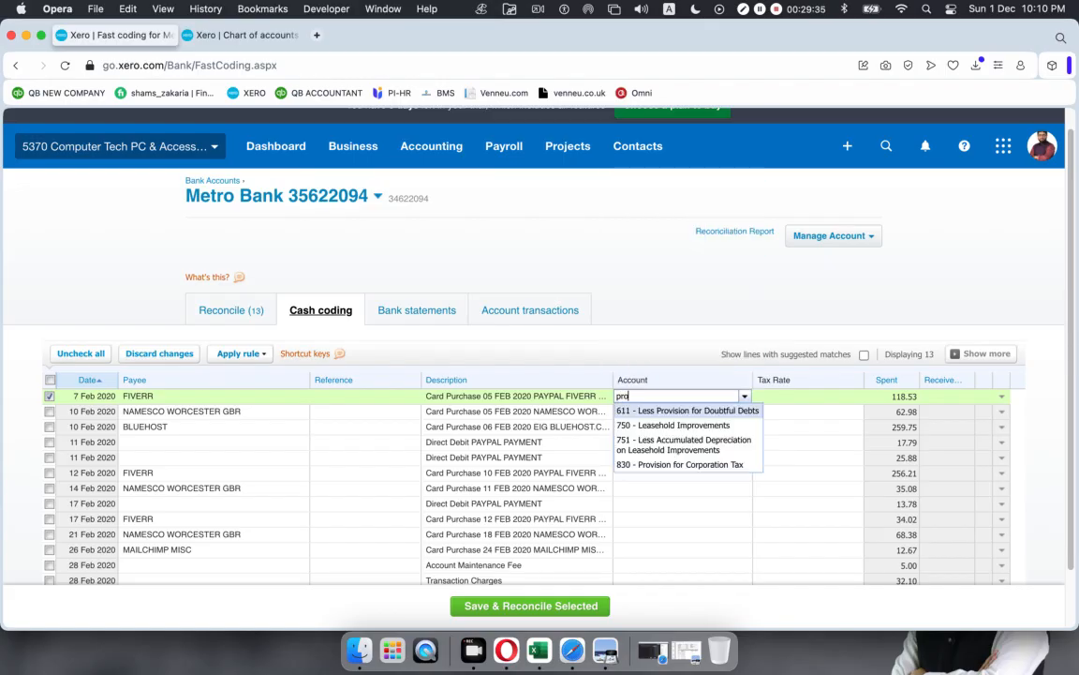
{"action": "type", "text": "fe"}
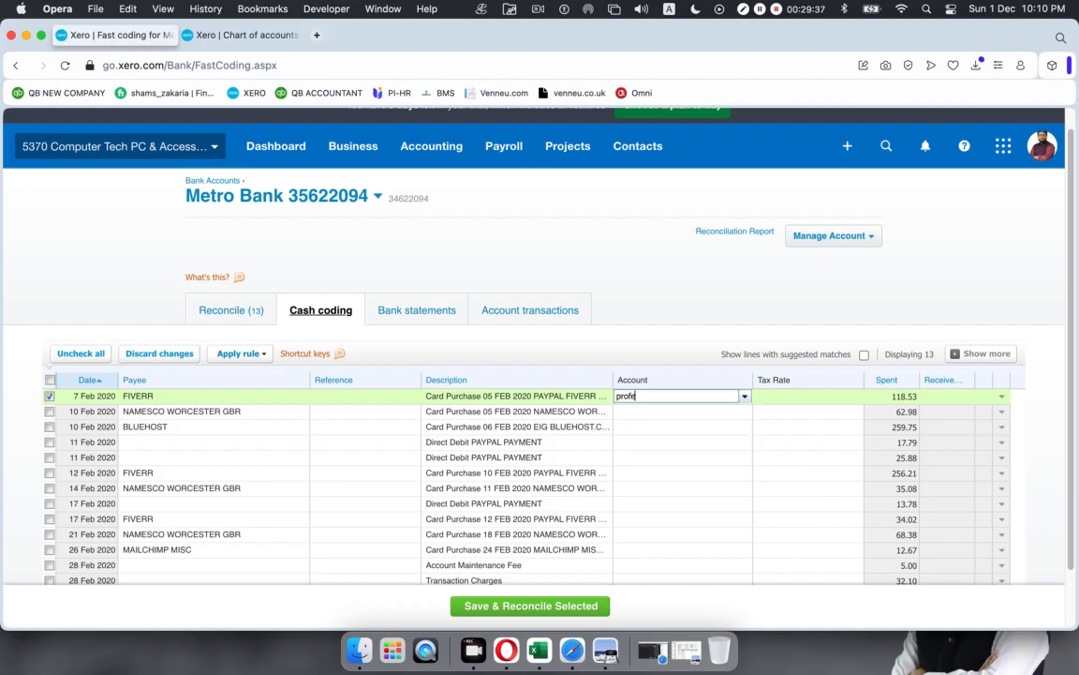
{"action": "key", "text": "BackSpace"}
{"action": "key", "text": "BackSpace"}
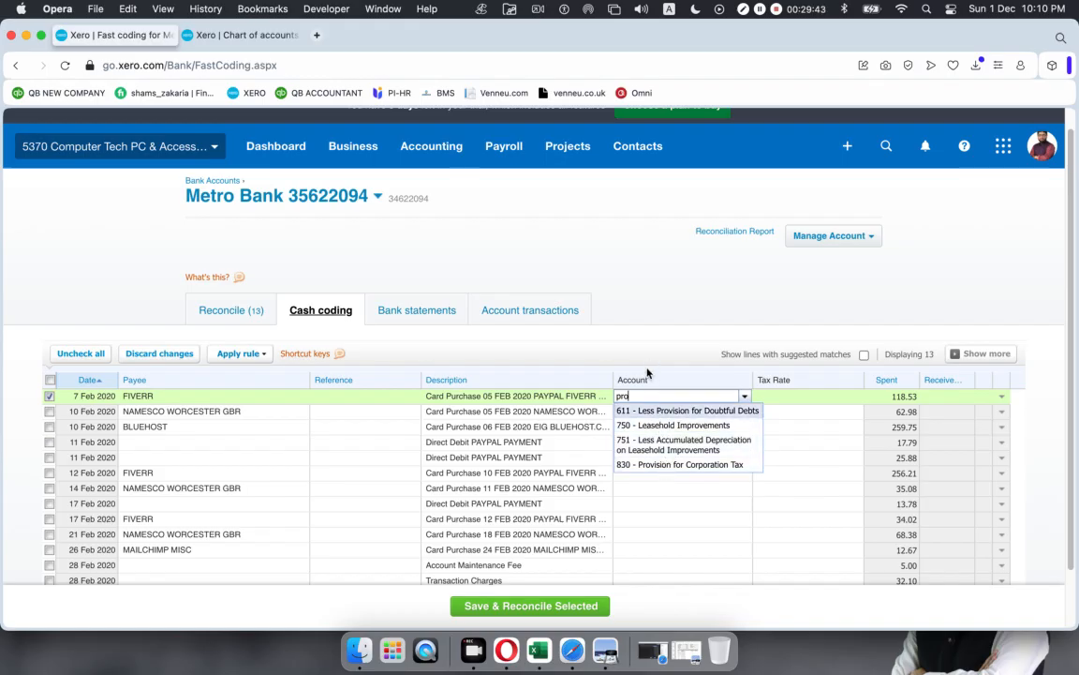
{"action": "key", "text": "BackSpace"}
{"action": "key", "text": "BackSpace"}
{"action": "key", "text": "BackSpace"}
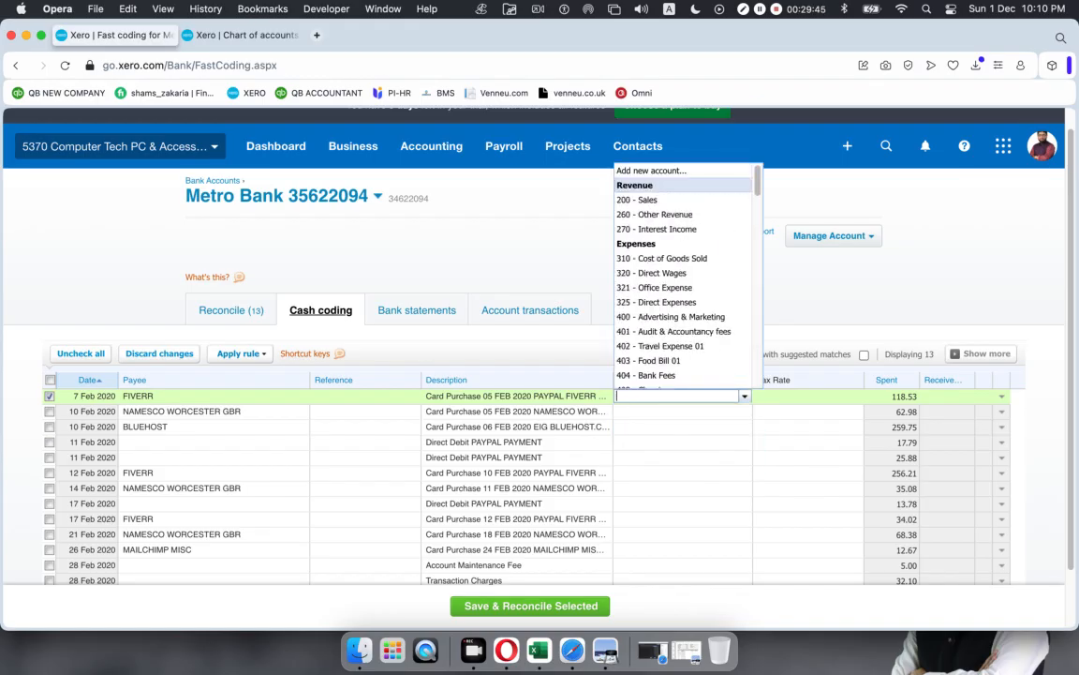
{"action": "type", "text": "con"}
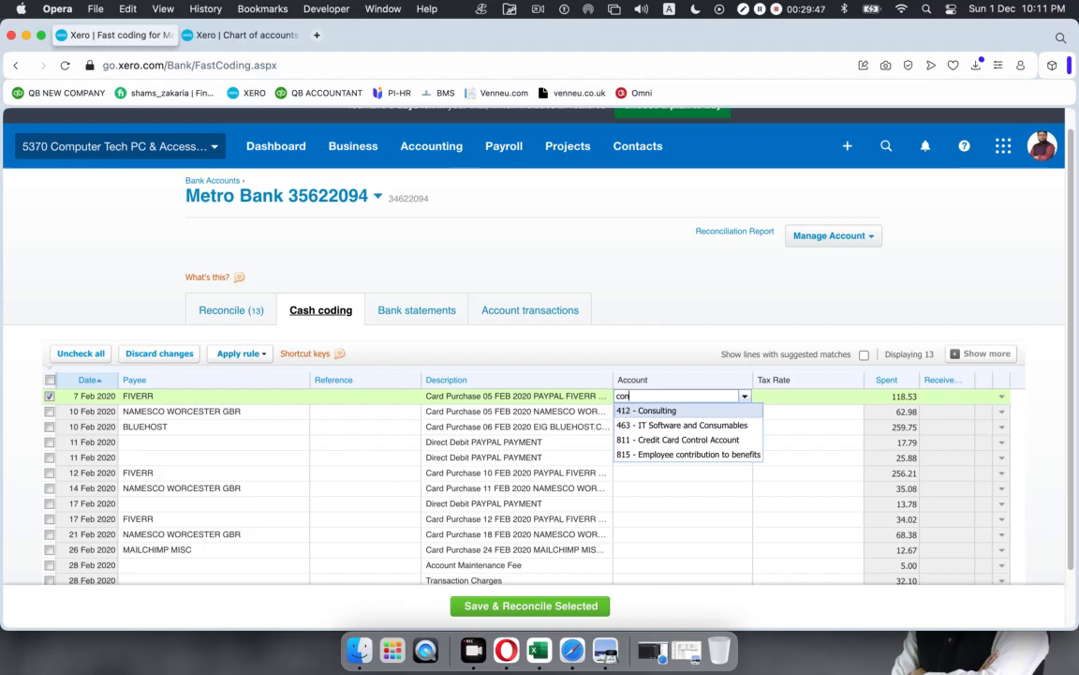
{"action": "left_click", "coordinate": [645, 409]}
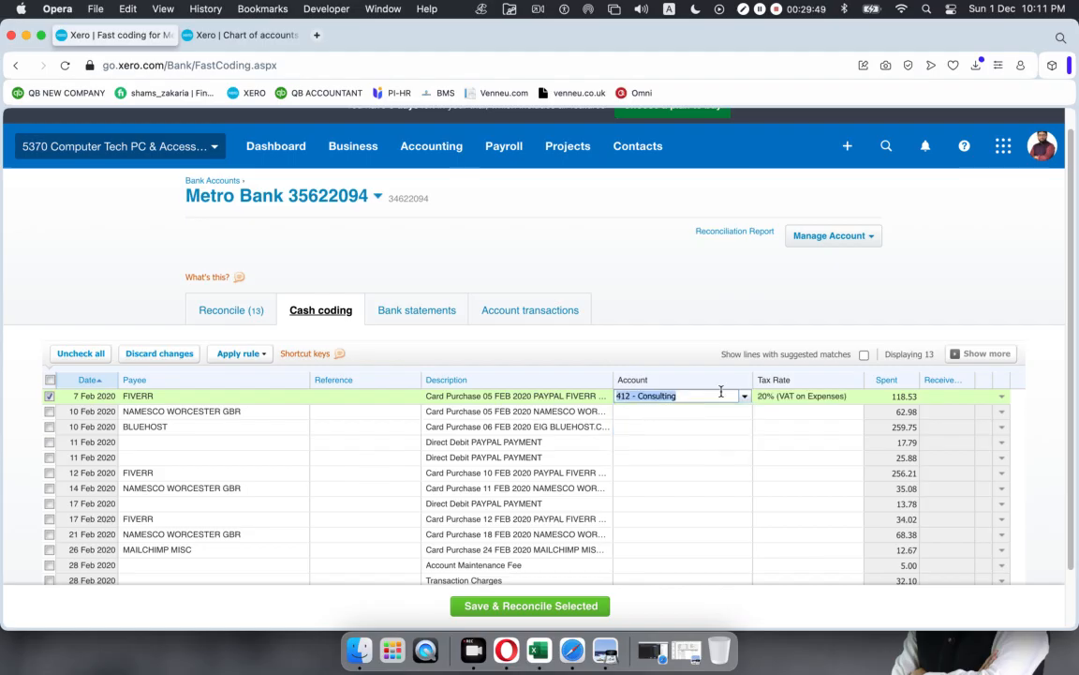
Step: Set the FIVERR line's tax rate to No VAT
{"action": "left_click", "coordinate": [824, 395]}
{"action": "left_click", "coordinate": [854, 397]}
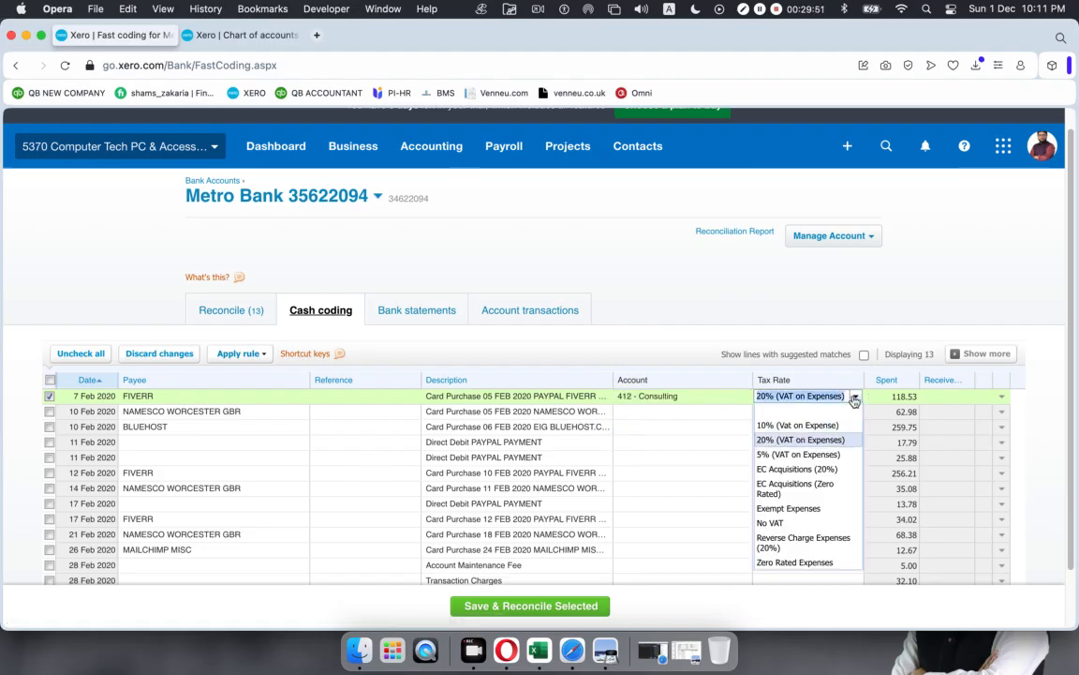
{"action": "left_click", "coordinate": [801, 523]}
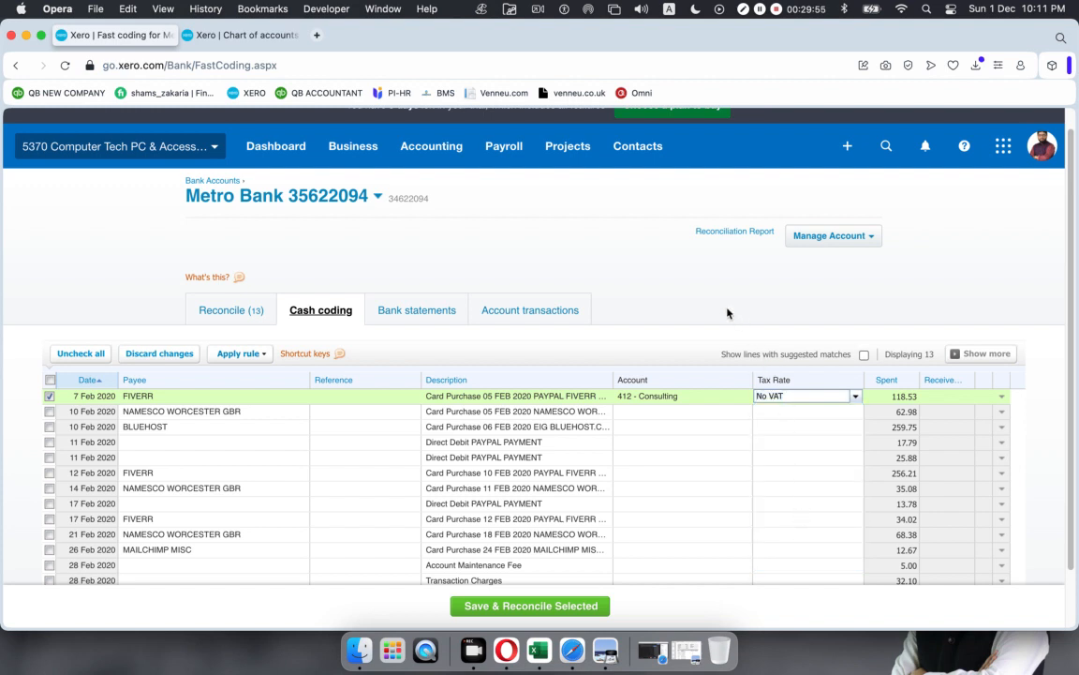
{"action": "scroll", "coordinate": [206, 379], "scroll_direction": "down", "scroll_amount": 1}
{"action": "scroll", "coordinate": [223, 386], "scroll_direction": "down", "scroll_amount": 2}
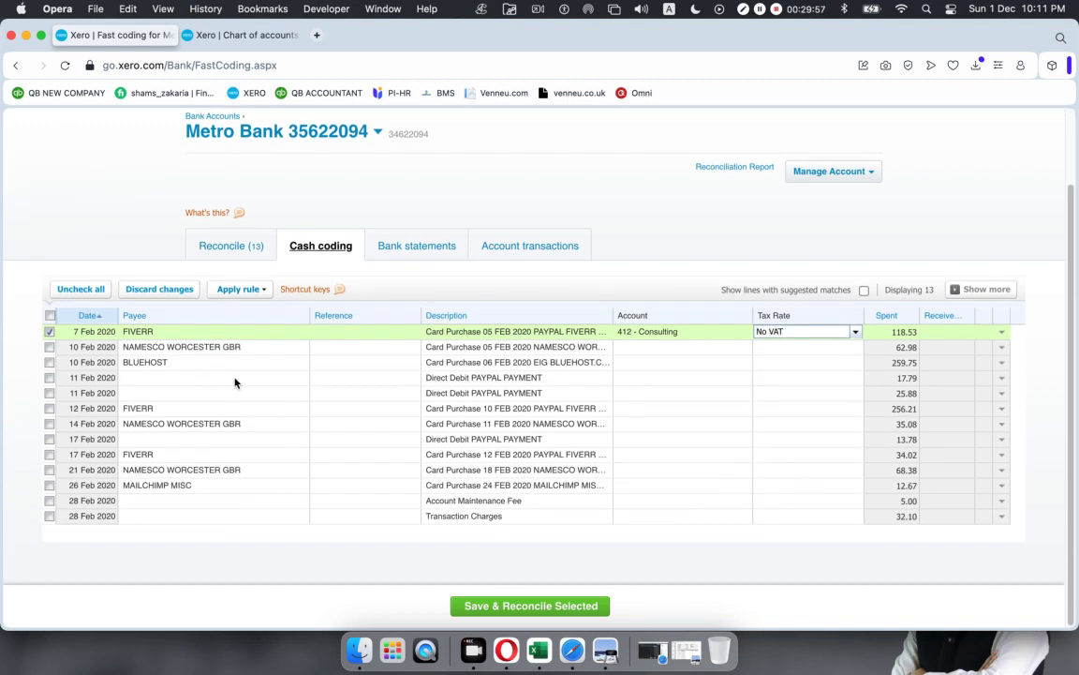
Step: Code the 10 Feb NAMESCO 62.98 line to 485 - Subscriptions and save and reconcile both lines
{"action": "left_click", "coordinate": [49, 347]}
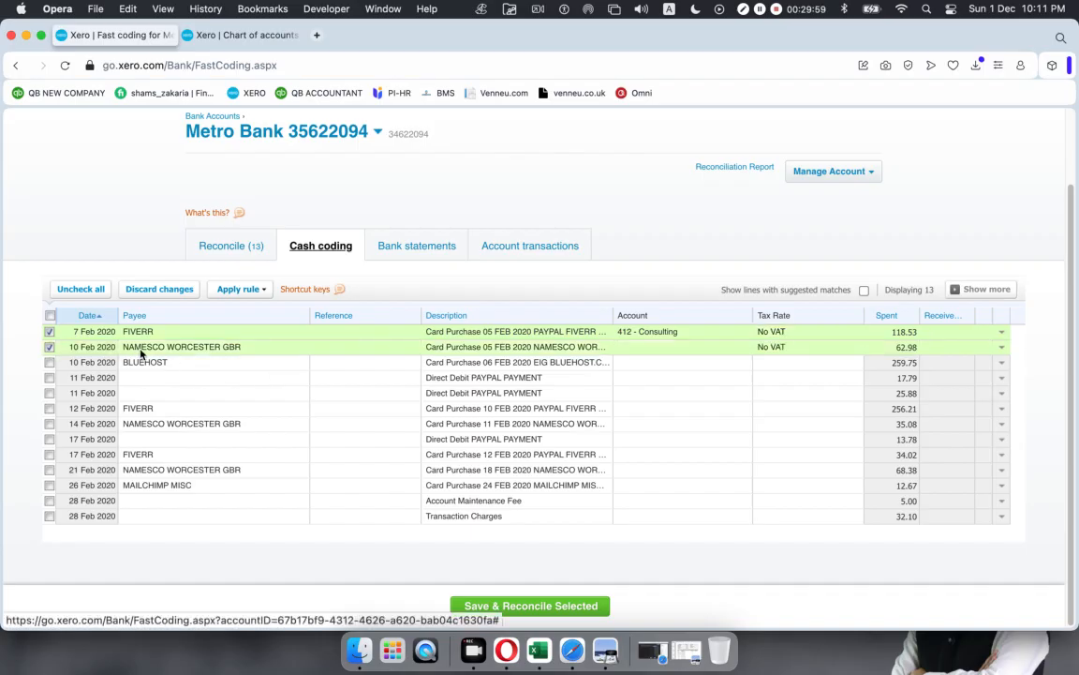
{"action": "left_click", "coordinate": [659, 346]}
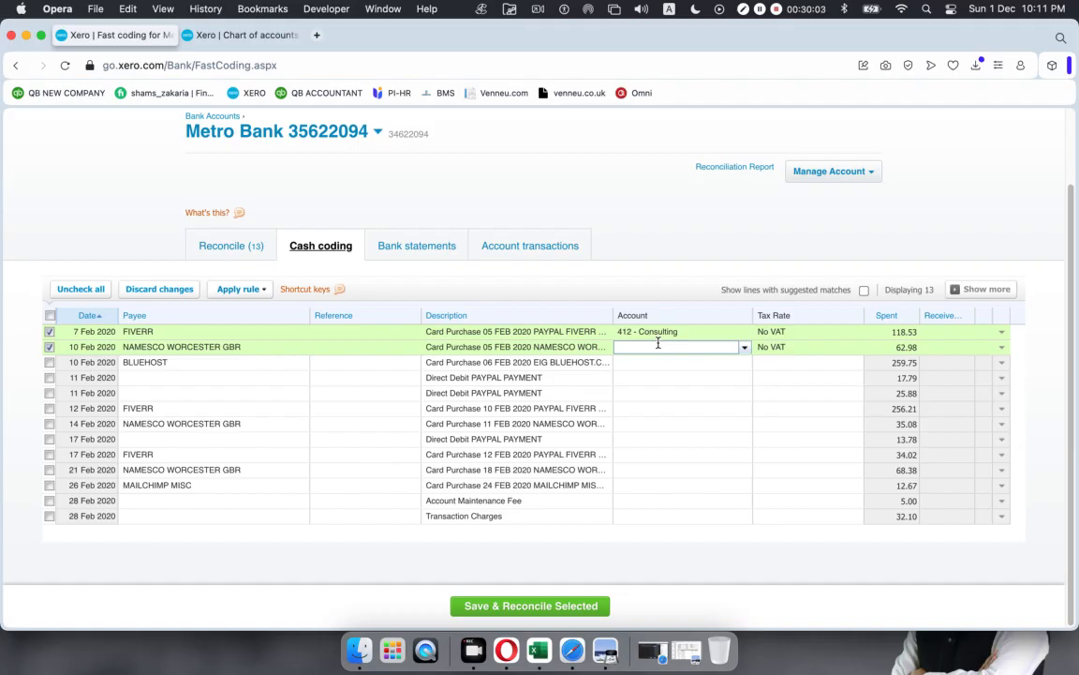
{"action": "left_click", "coordinate": [746, 348]}
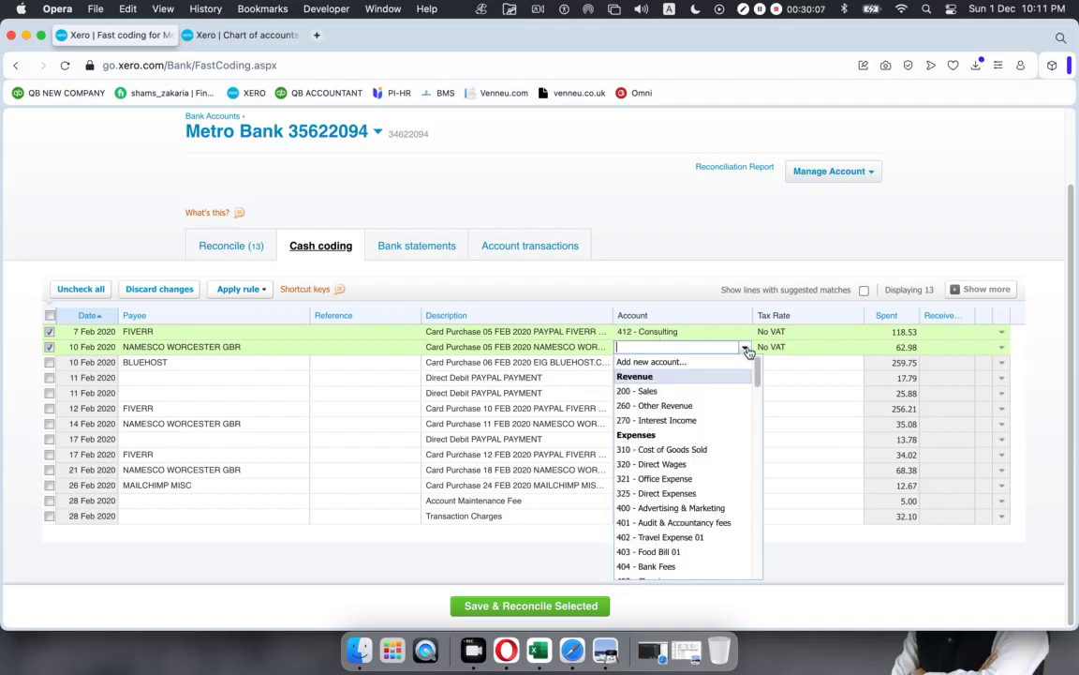
{"action": "type", "text": "sub"}
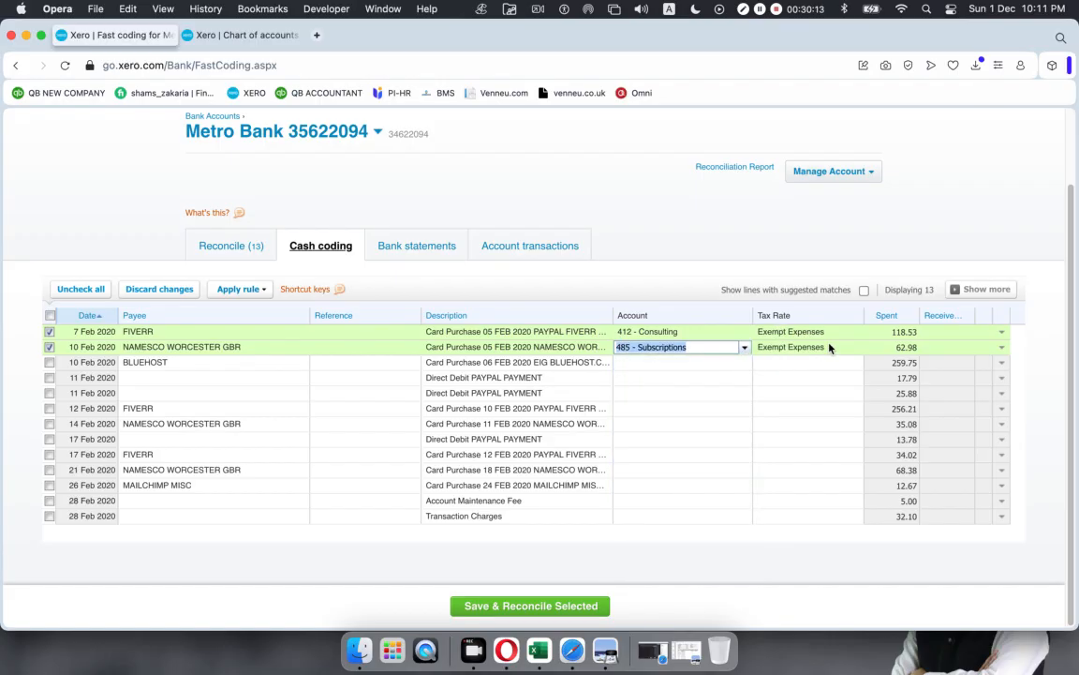
{"action": "left_click", "coordinate": [717, 243]}
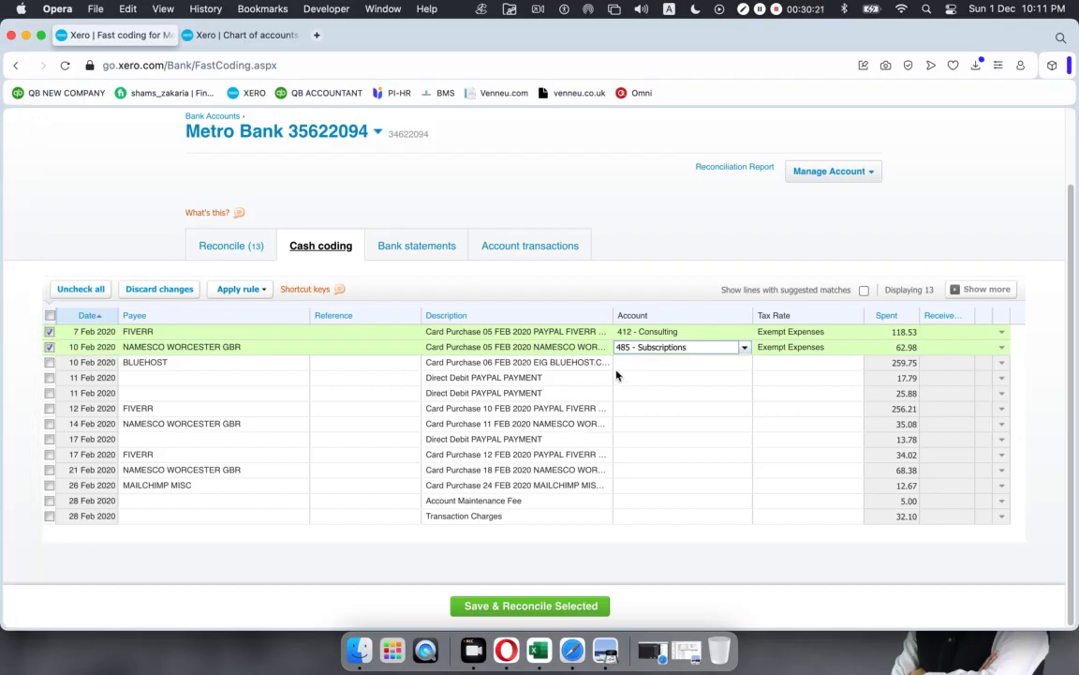
{"action": "left_click", "coordinate": [503, 609]}
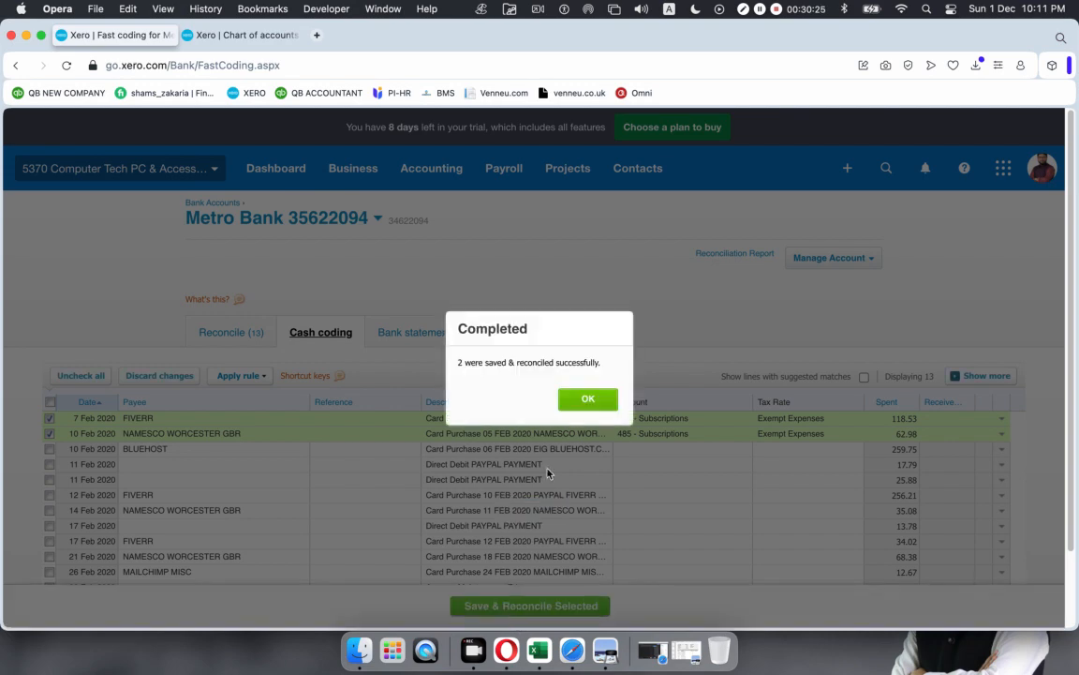
Step: Dismiss the Completed notice and return to the Reconcile (11) tab
{"action": "left_click", "coordinate": [587, 399]}
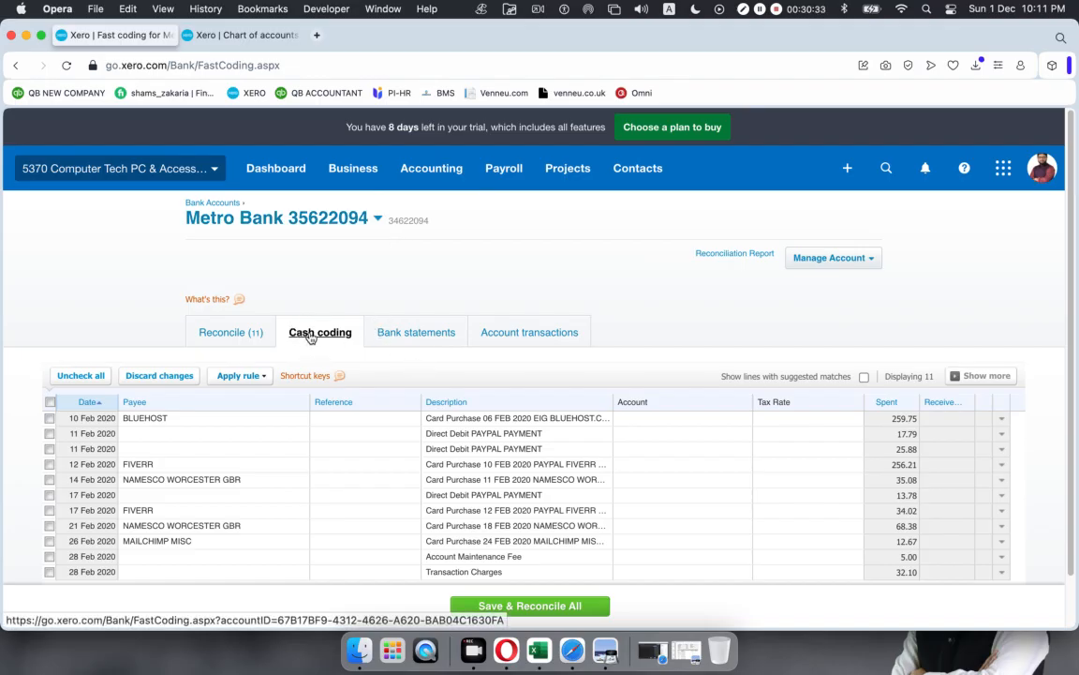
{"action": "scroll", "coordinate": [271, 338], "scroll_direction": "down", "scroll_amount": 2}
{"action": "left_click", "coordinate": [213, 277]}
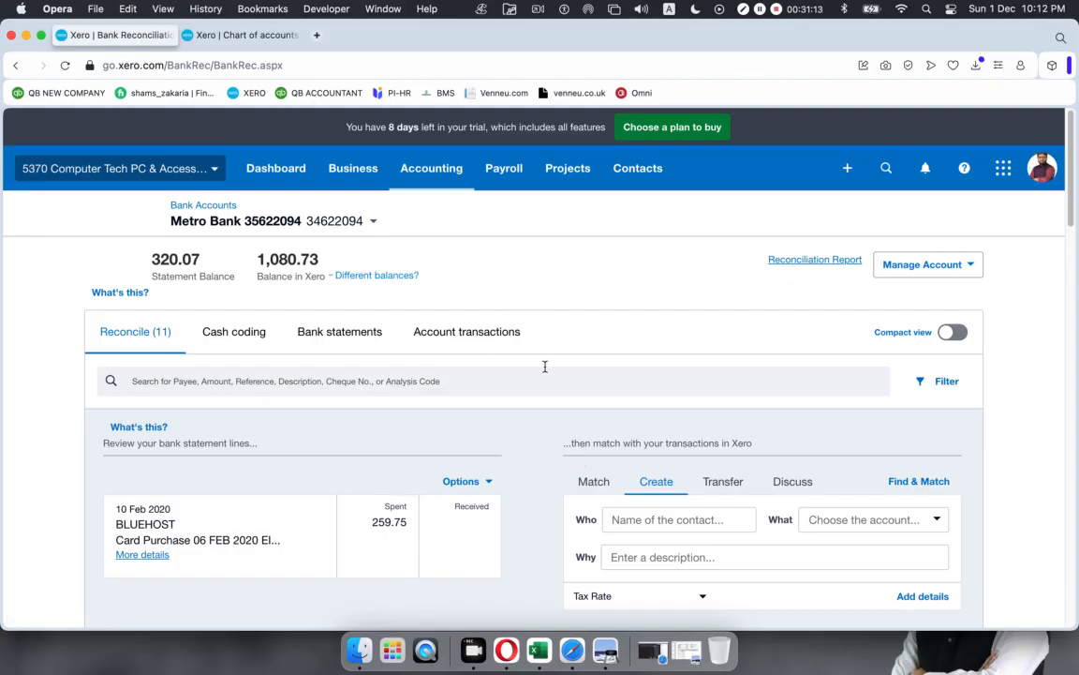
Step: Select the BLUEHOST payee name on the 10 Feb 259.75 line and open a new browser tab
{"action": "scroll", "coordinate": [545, 367], "scroll_direction": "down", "scroll_amount": 3}
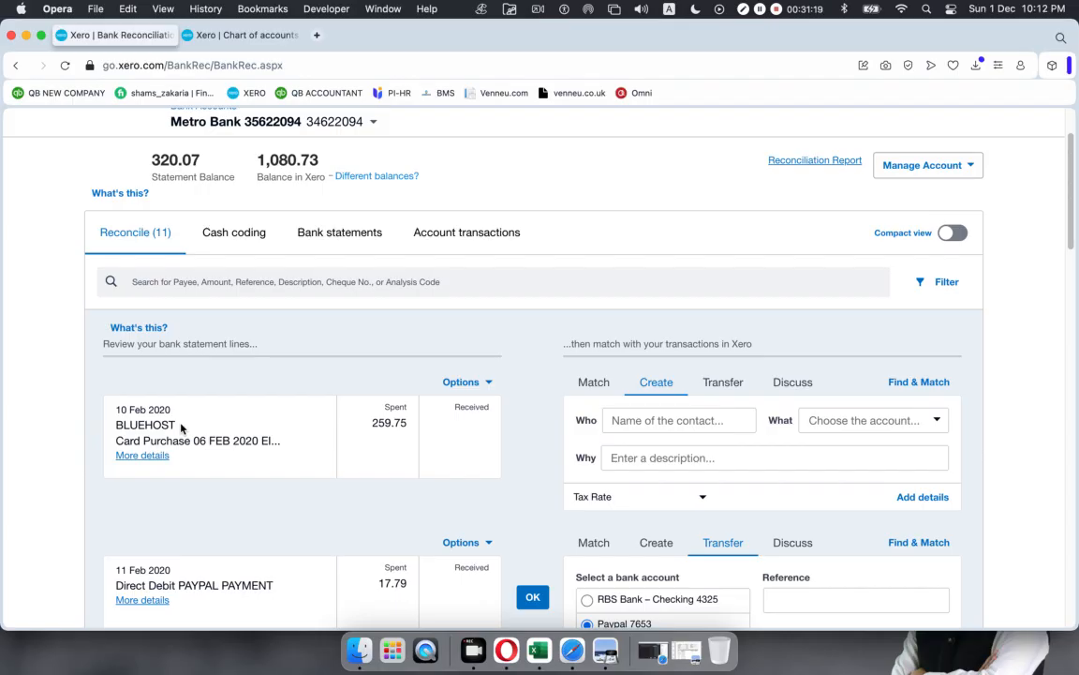
{"action": "scroll", "coordinate": [180, 428], "scroll_direction": "down", "scroll_amount": 1}
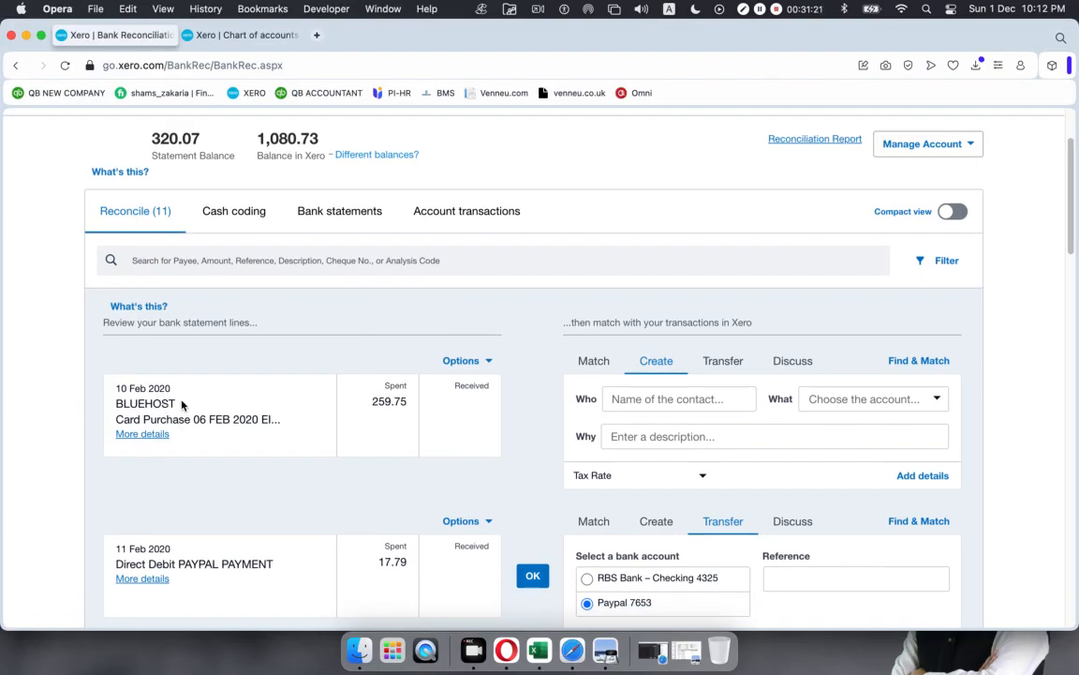
{"action": "left_click_drag", "start_coordinate": [177, 404], "coordinate": [106, 409]}
{"action": "key", "text": "super+c"}
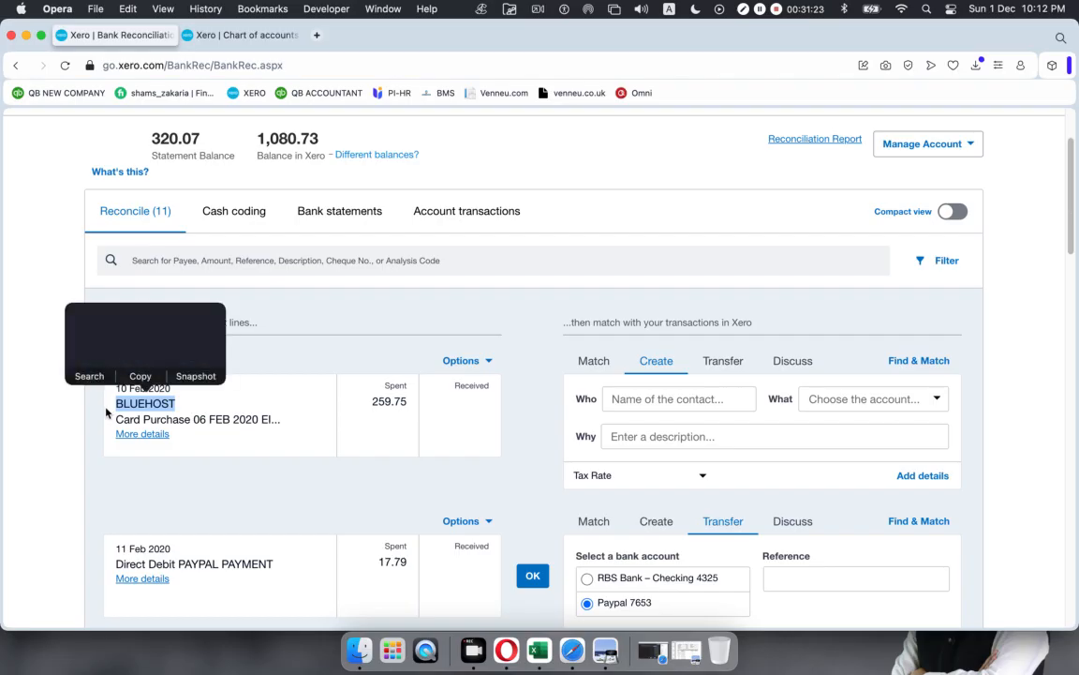
{"action": "left_click", "coordinate": [316, 35]}
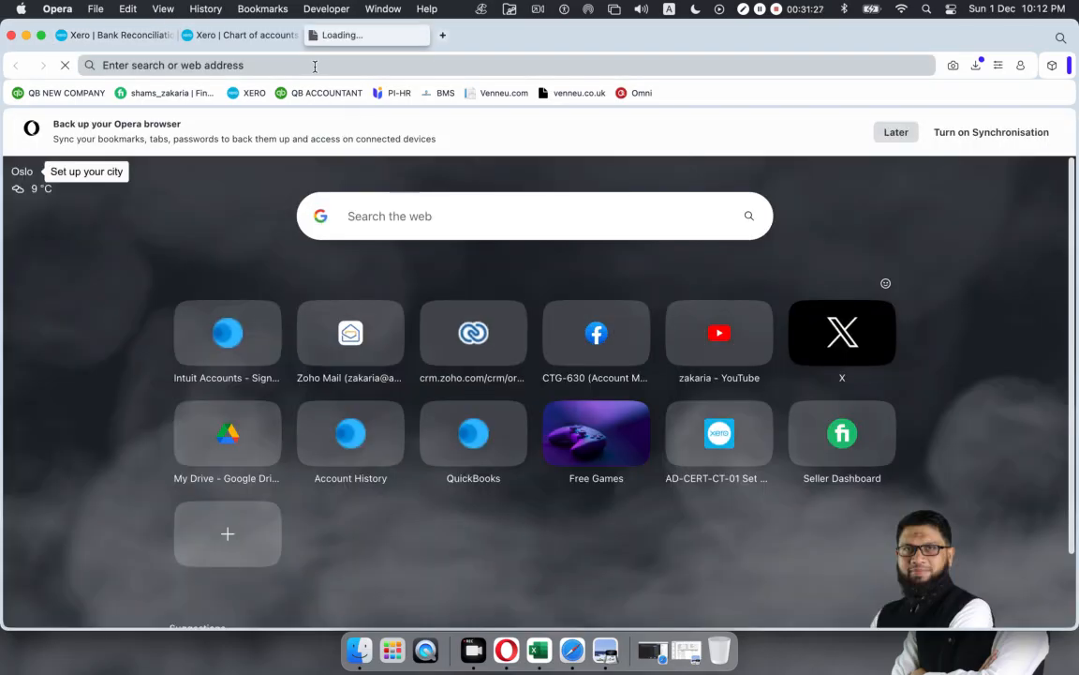
Step: Search Google for BLUEHOST and review the results identifying it as a web hosting provider
{"action": "left_click", "coordinate": [345, 215]}
{"action": "key", "text": "super+v"}
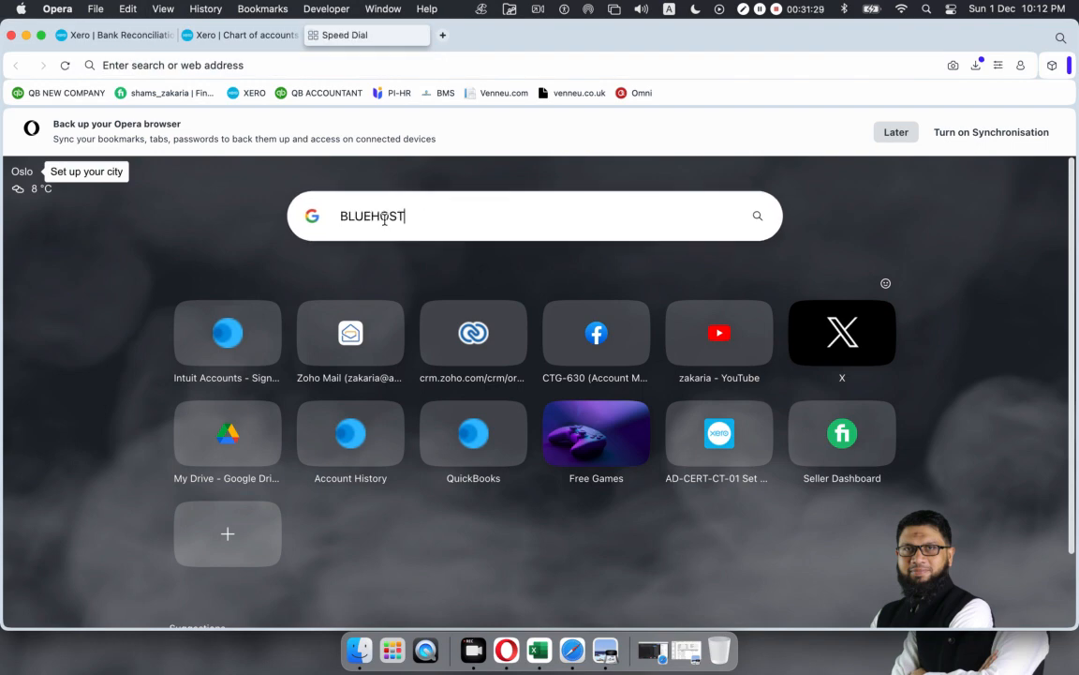
{"action": "key", "text": "Return"}
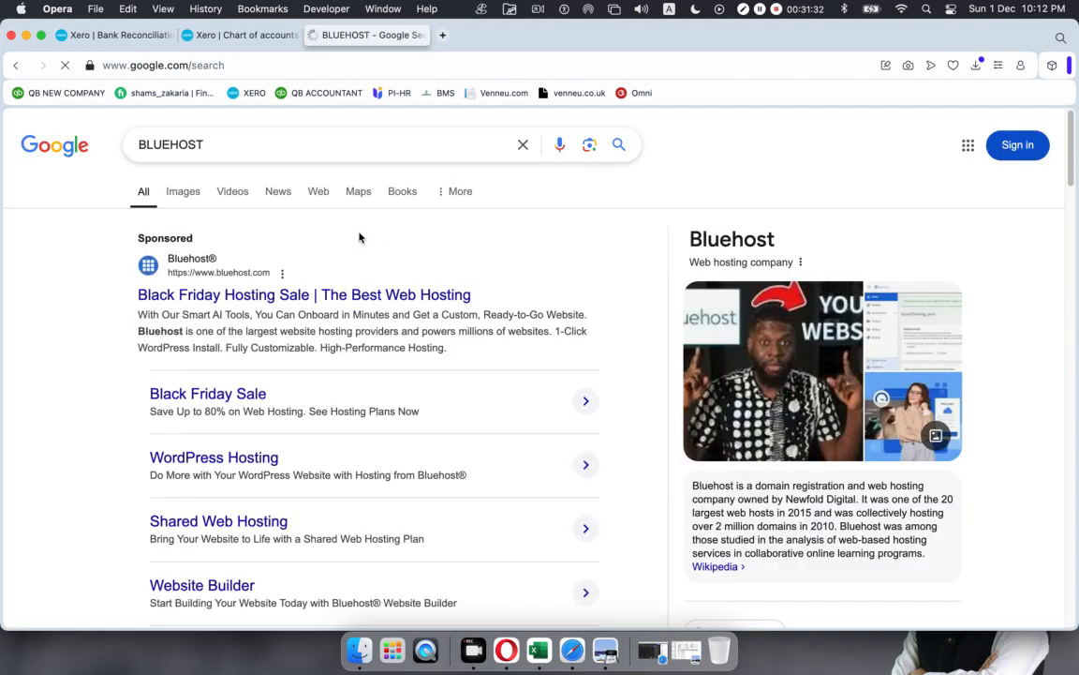
{"action": "scroll", "coordinate": [354, 242], "scroll_direction": "down", "scroll_amount": 5}
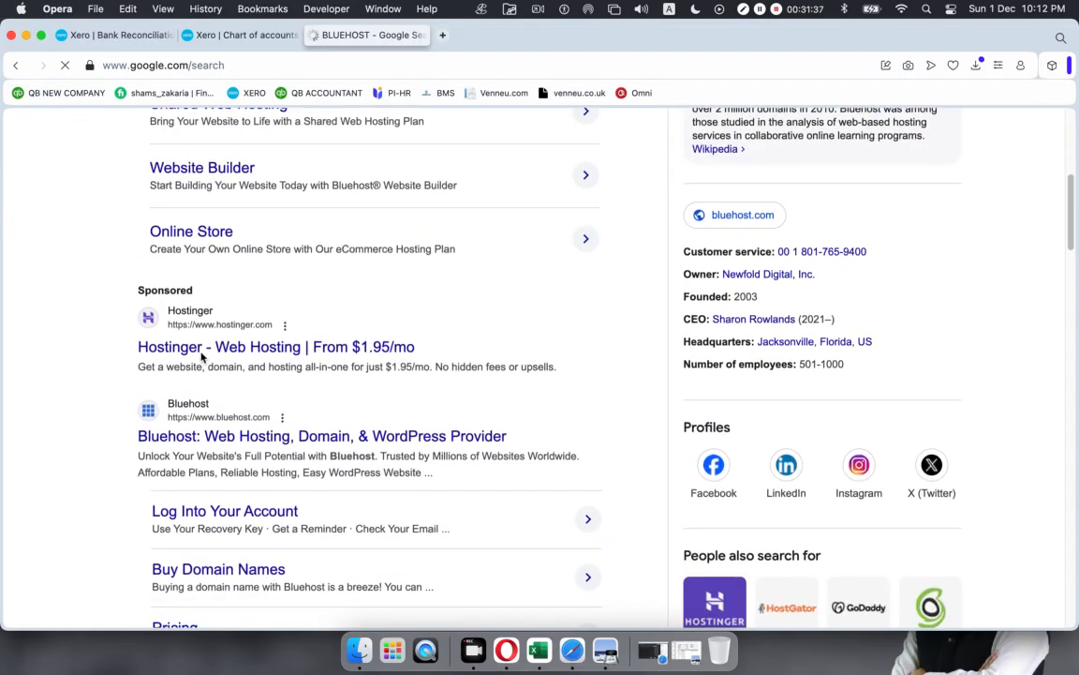
{"action": "scroll", "coordinate": [183, 446], "scroll_direction": "down", "scroll_amount": 2}
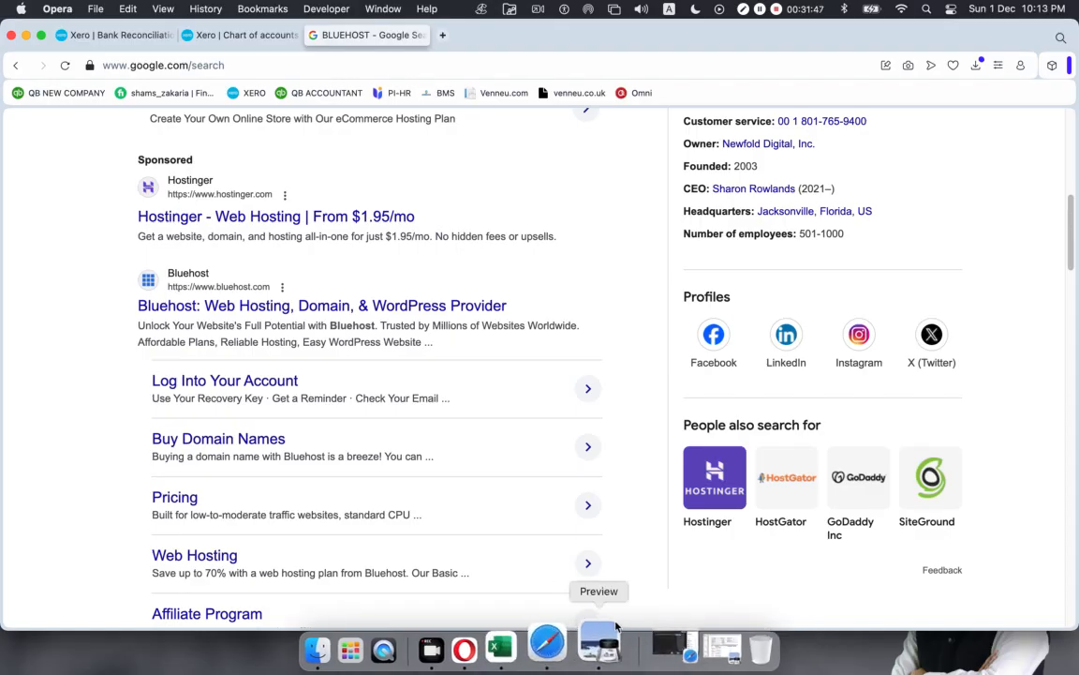
Step: Return to the Xero bank reconciliation tab
{"action": "left_click", "coordinate": [531, 645]}
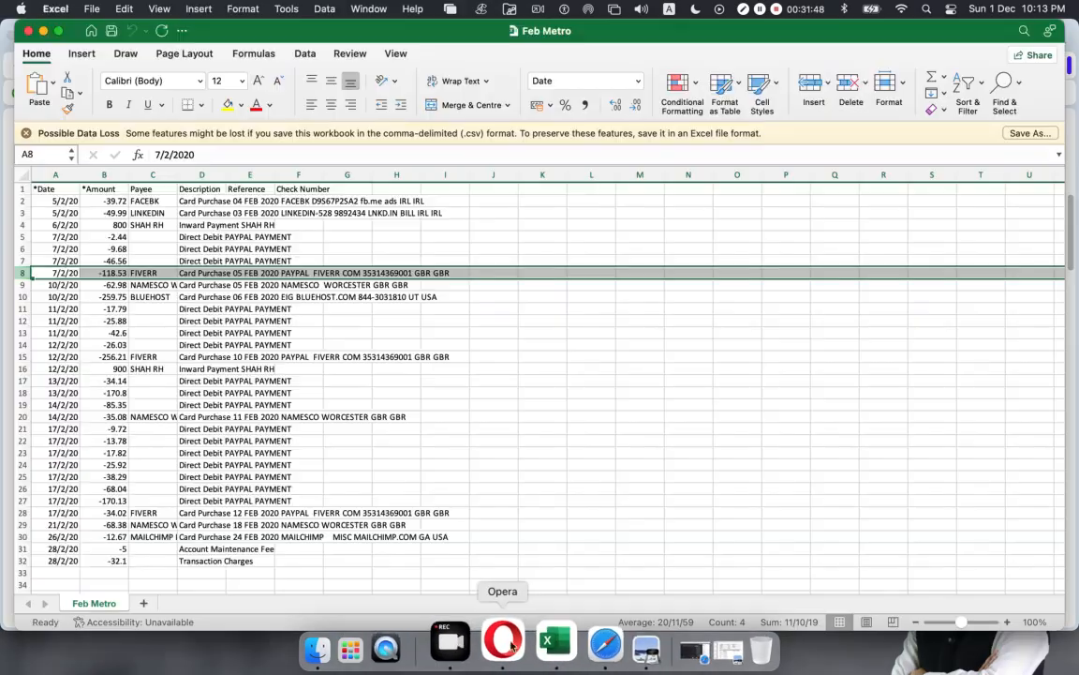
{"action": "left_click", "coordinate": [494, 644]}
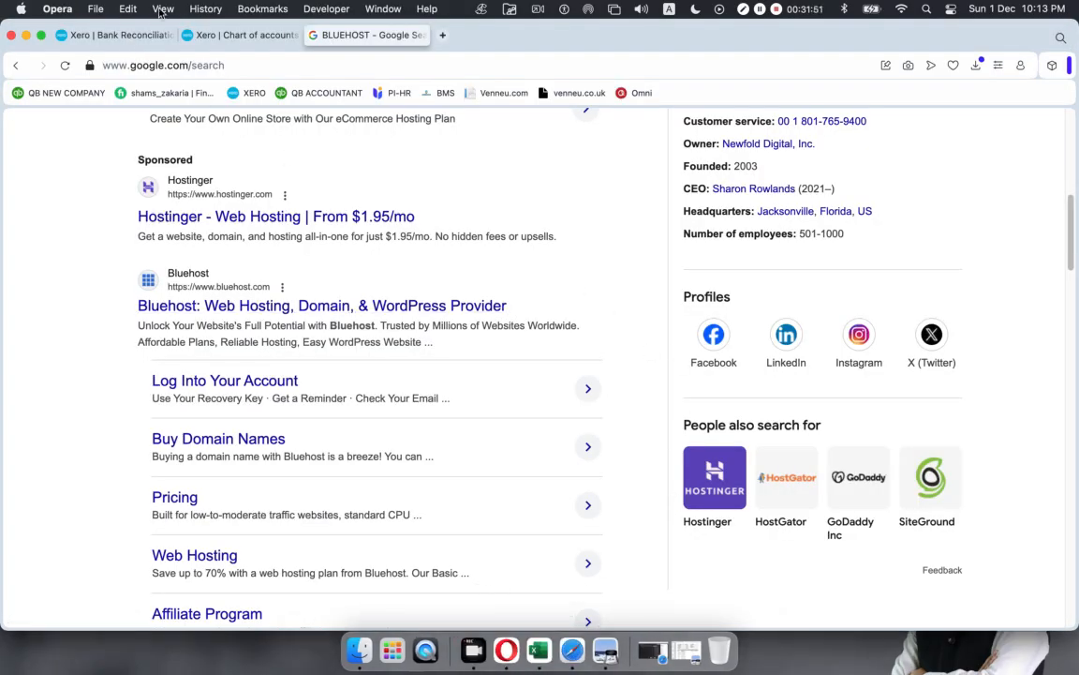
{"action": "left_click", "coordinate": [122, 35]}
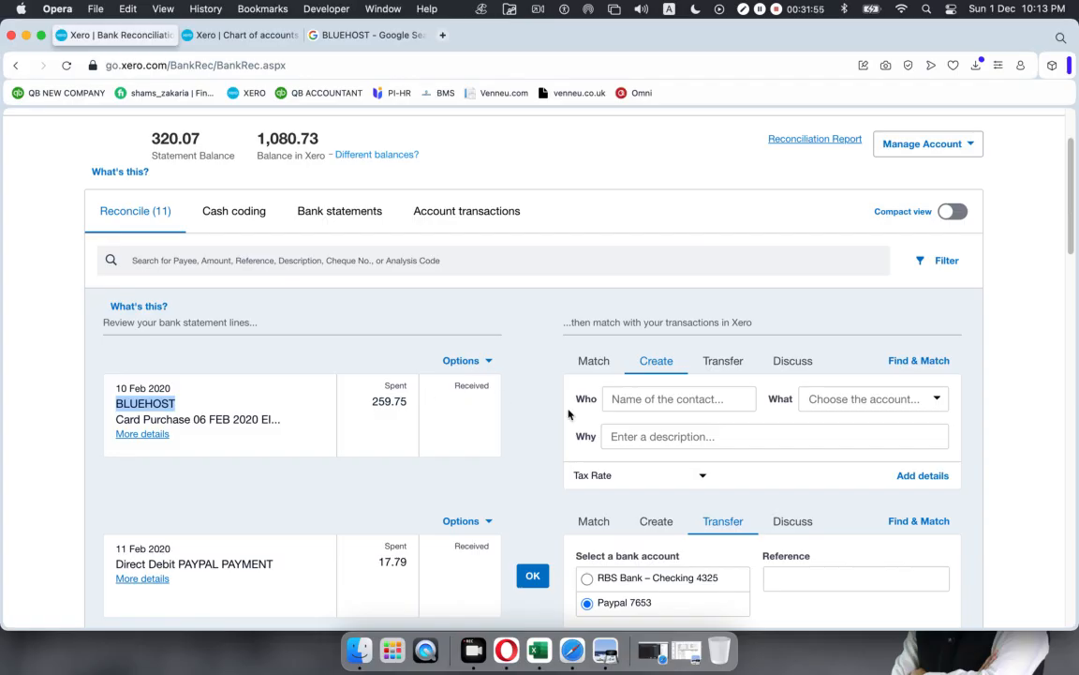
Step: Code the 259.75 BLUEHOST payment to new contact Bluehost under 485 - Subscriptions and reconcile it
{"action": "left_click", "coordinate": [639, 400]}
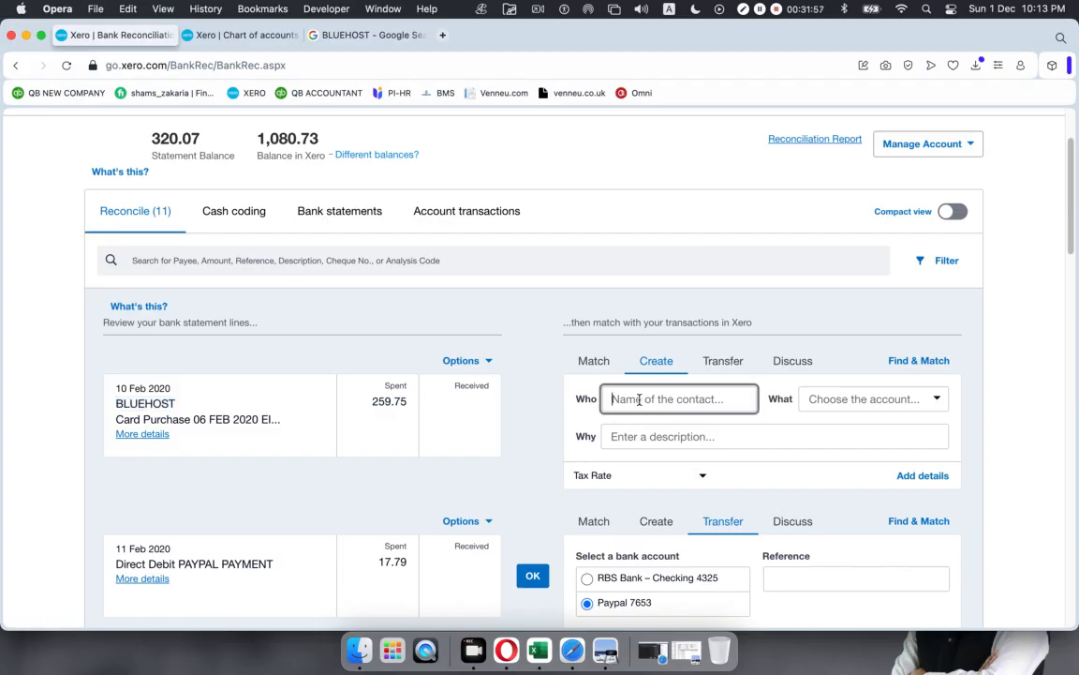
{"action": "type", "text": "Bluehost"}
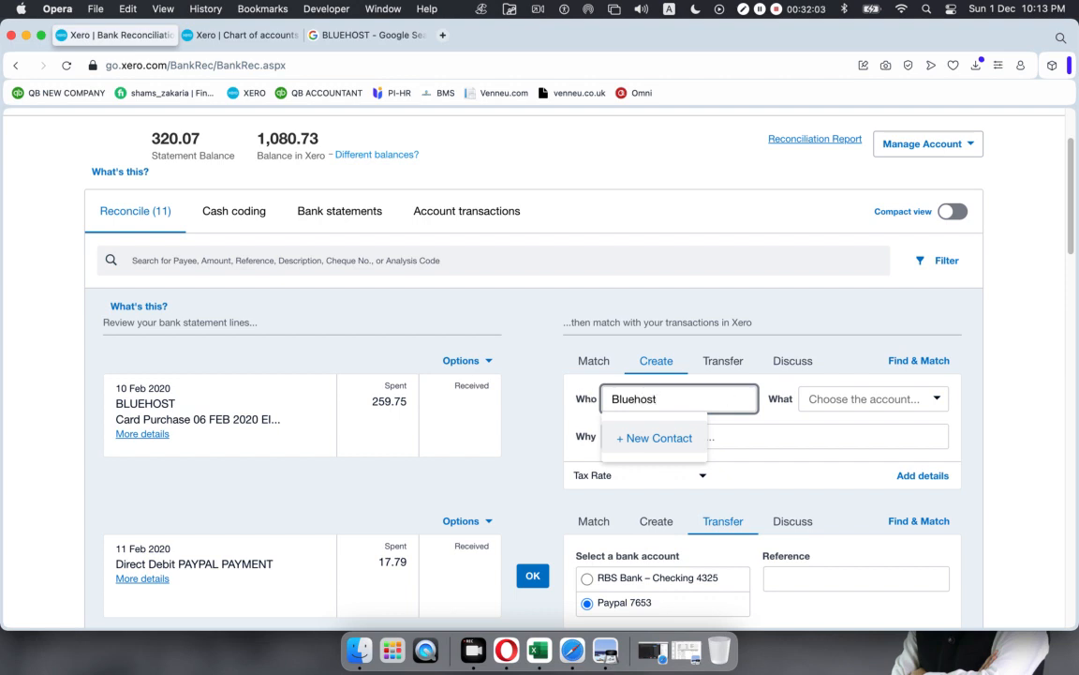
{"action": "key", "text": "Return"}
{"action": "left_click", "coordinate": [825, 400]}
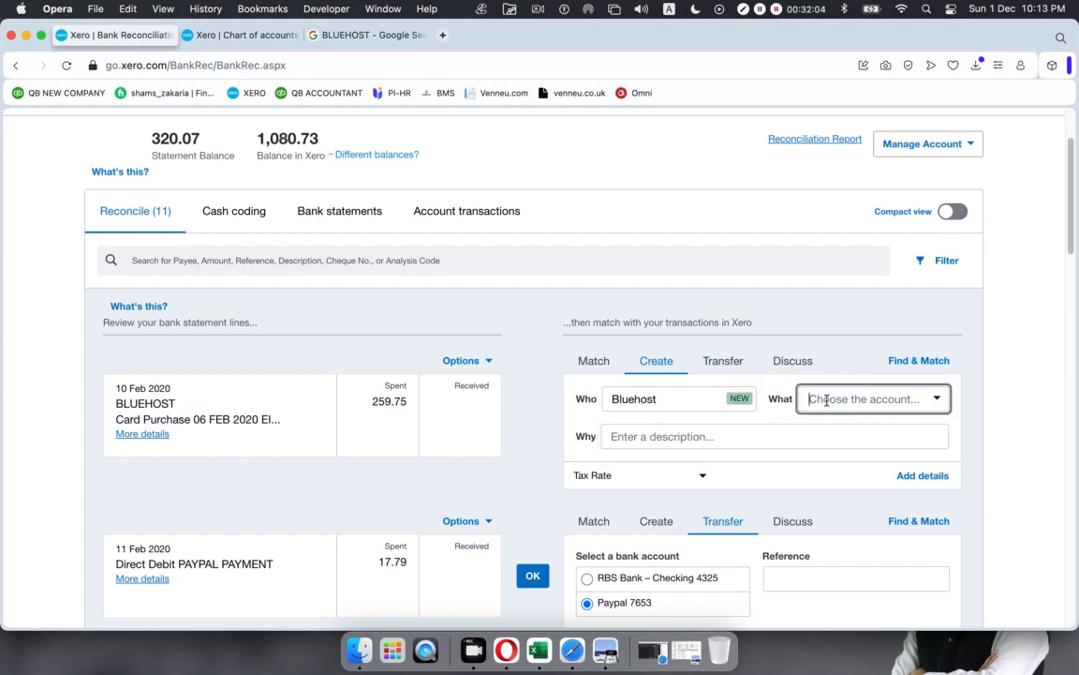
{"action": "left_click", "coordinate": [937, 400]}
{"action": "type", "text": "subs"}
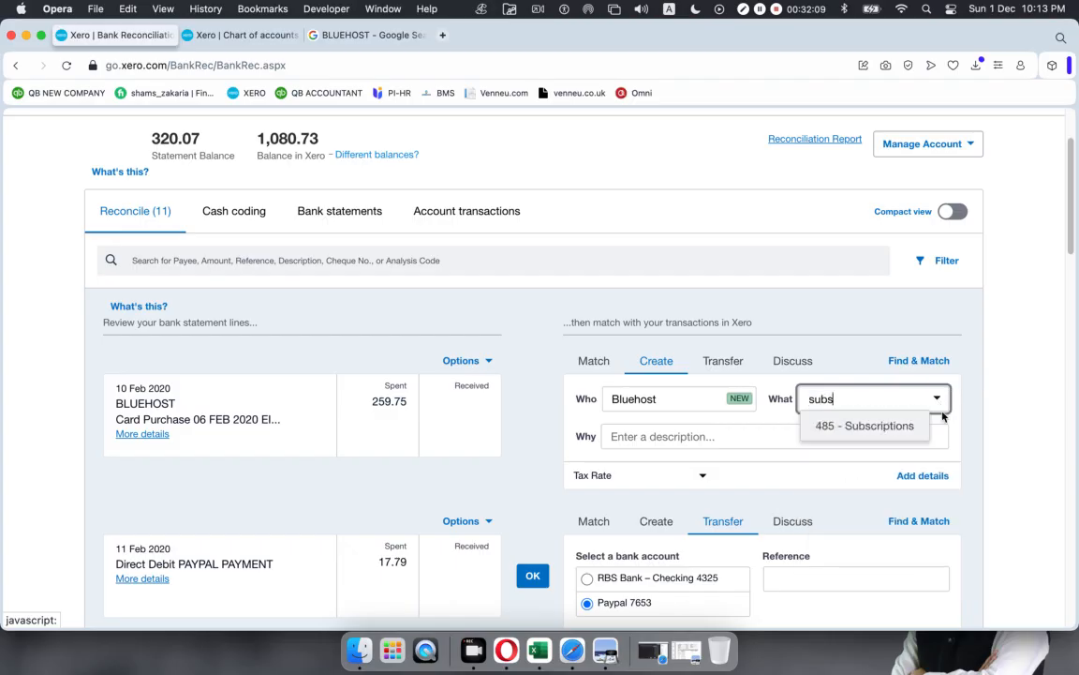
{"action": "left_click", "coordinate": [881, 426]}
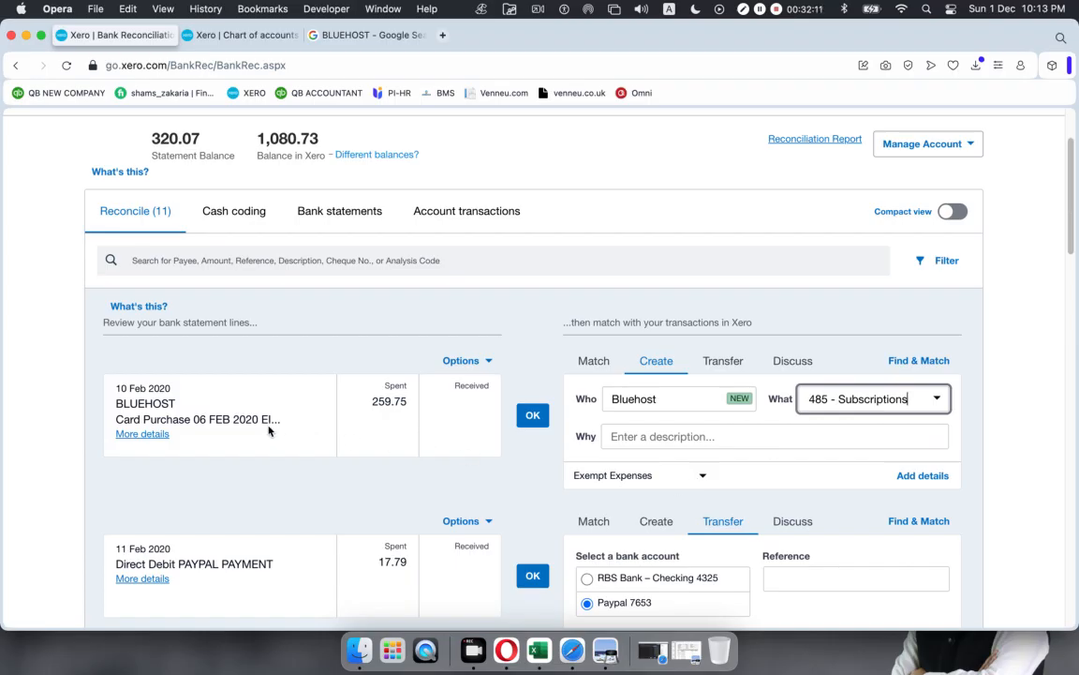
{"action": "left_click", "coordinate": [531, 415]}
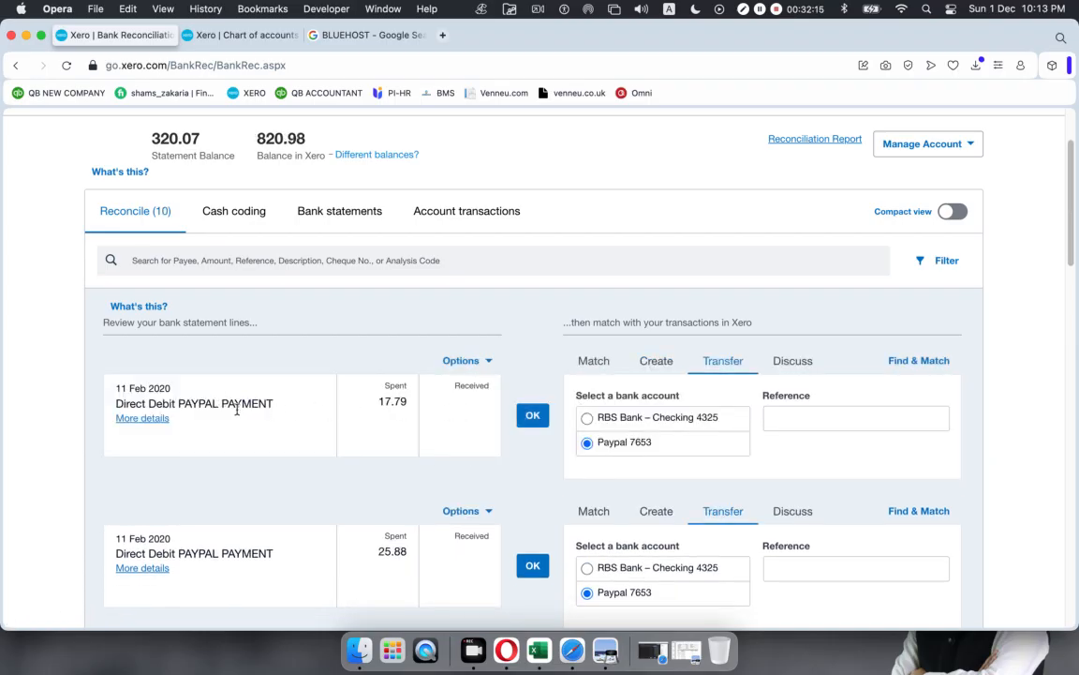
Step: Reconcile the suggested PayPal transfers (17.79, 25.88, 13.78), FIVERR (256.21, 34.02) and NAMESCO (35.08, 68.38) lines
{"action": "left_click", "coordinate": [533, 419]}
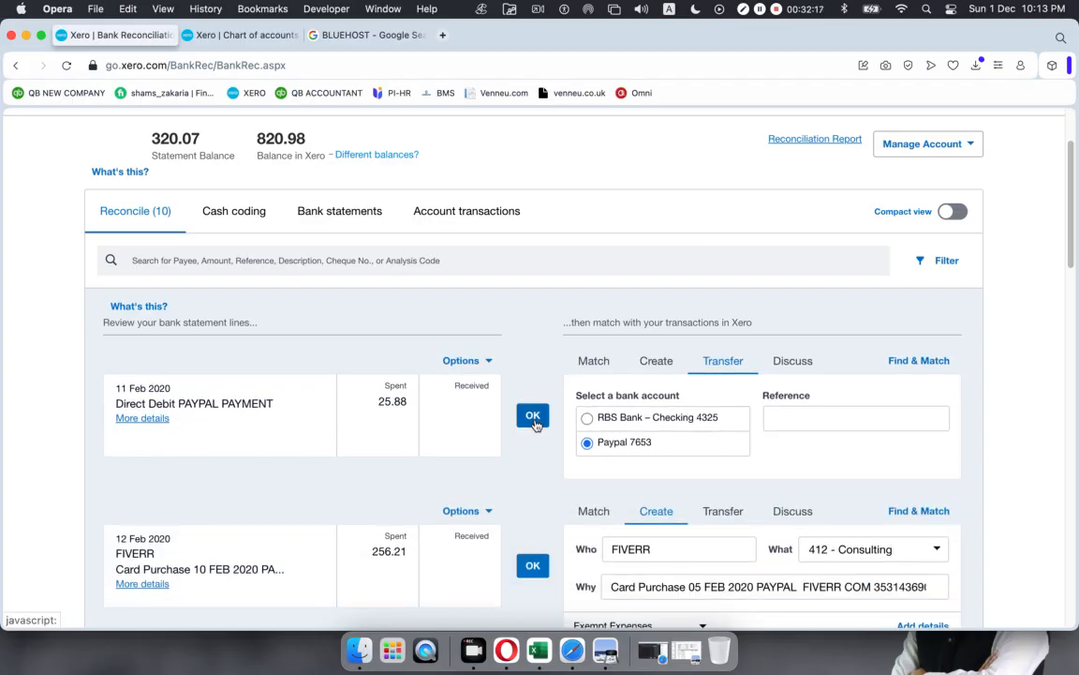
{"action": "left_click", "coordinate": [533, 418]}
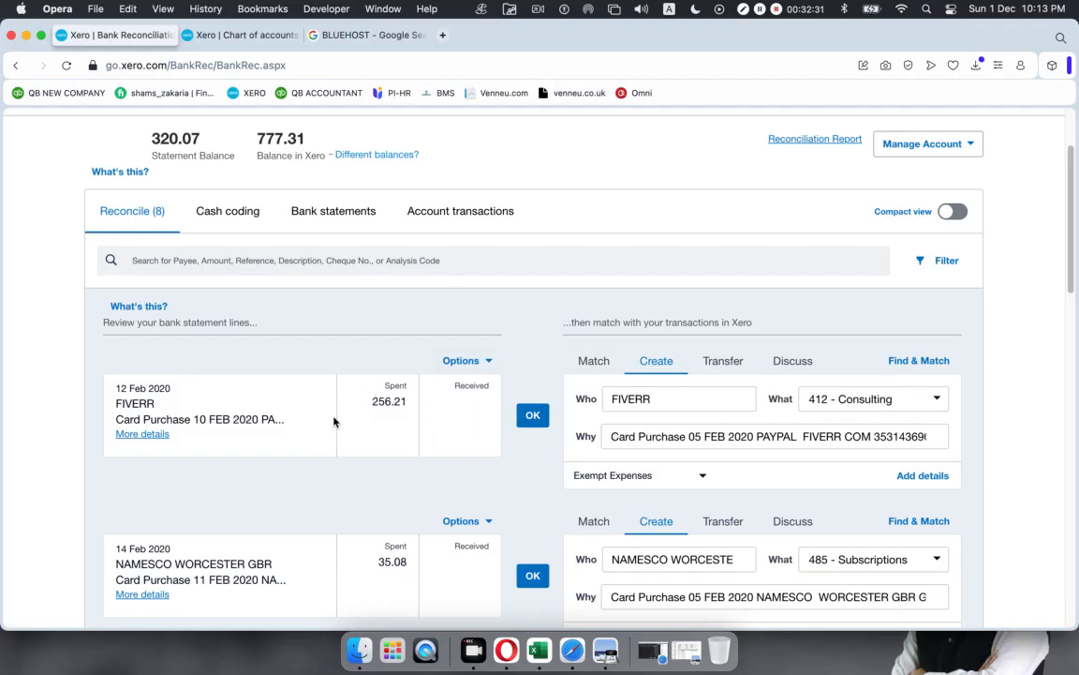
{"action": "left_click", "coordinate": [530, 415]}
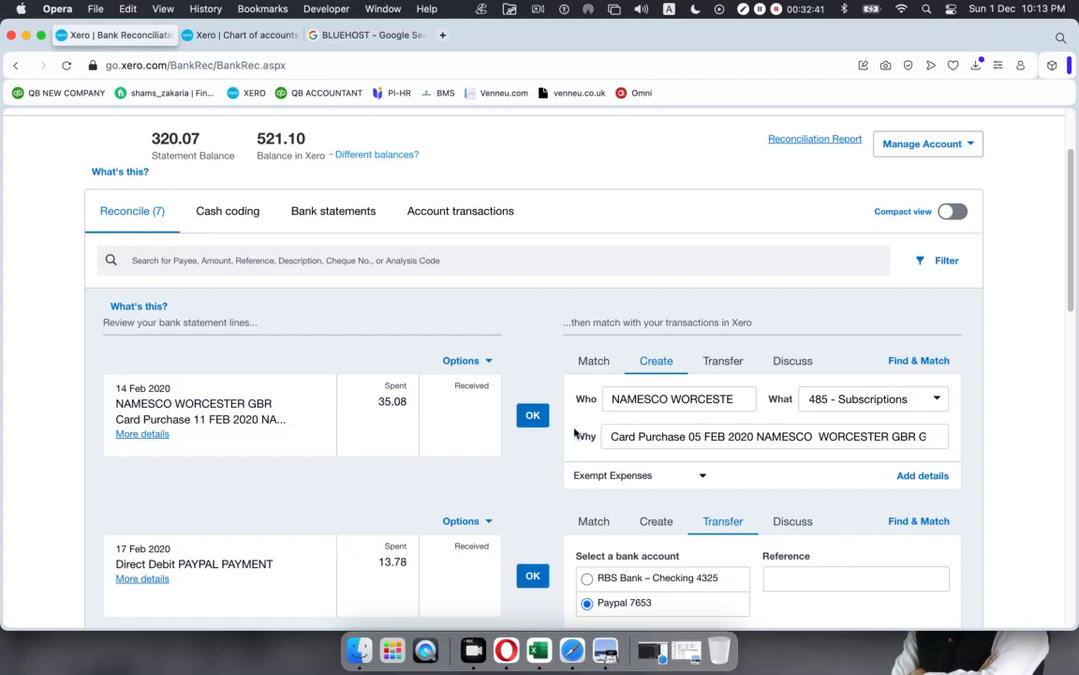
{"action": "left_click", "coordinate": [531, 417]}
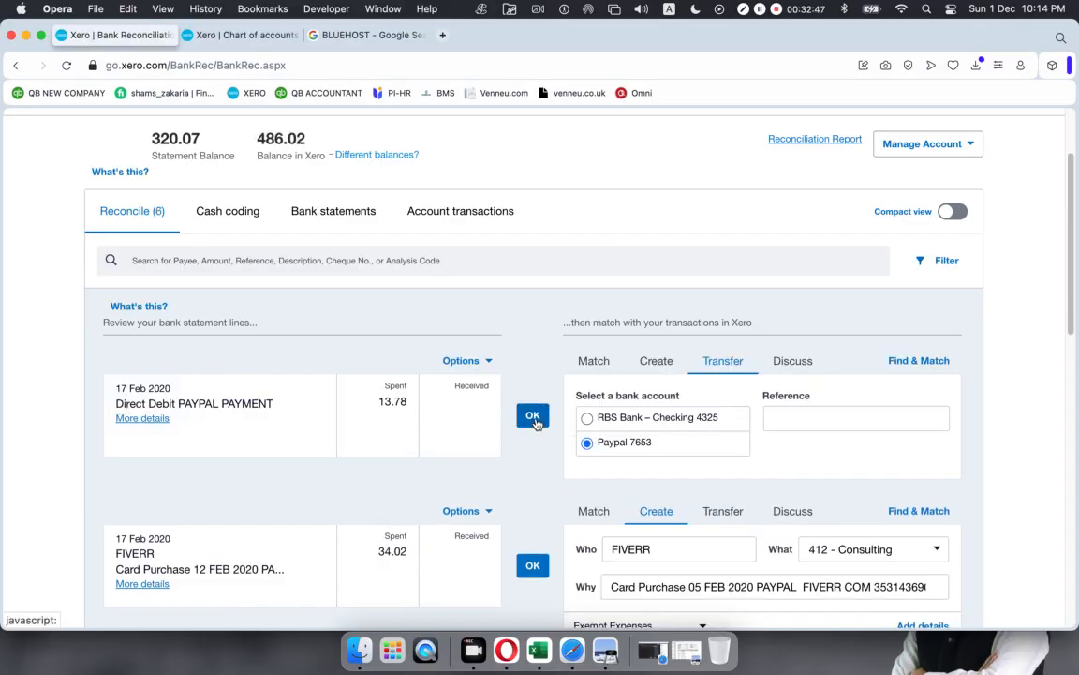
{"action": "left_click", "coordinate": [531, 415]}
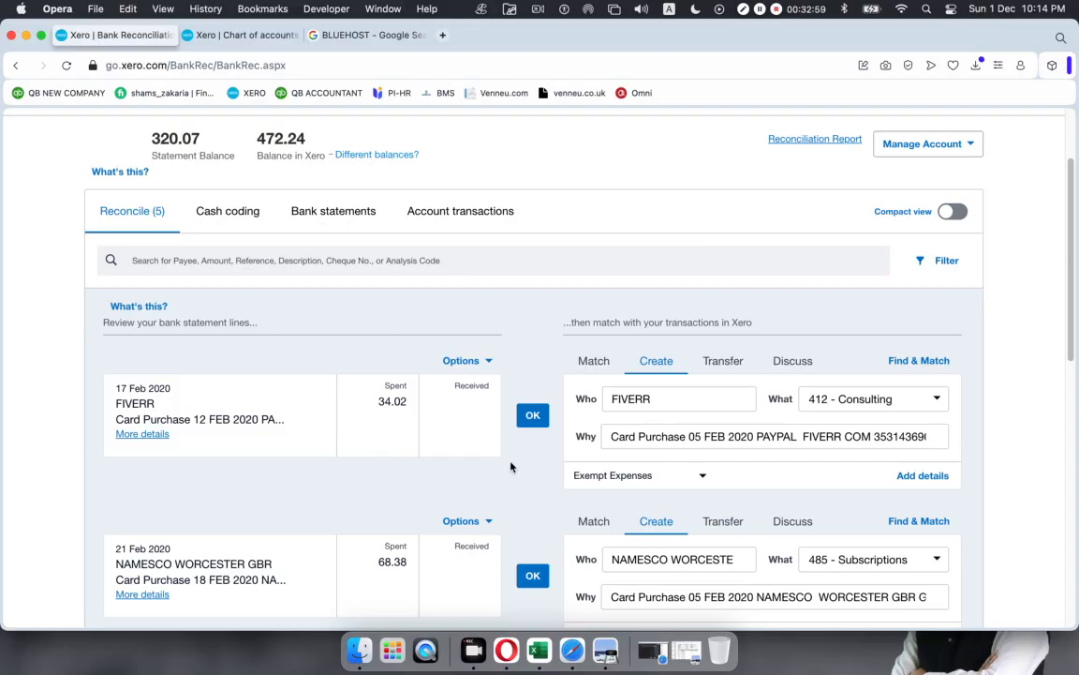
{"action": "left_click", "coordinate": [532, 417]}
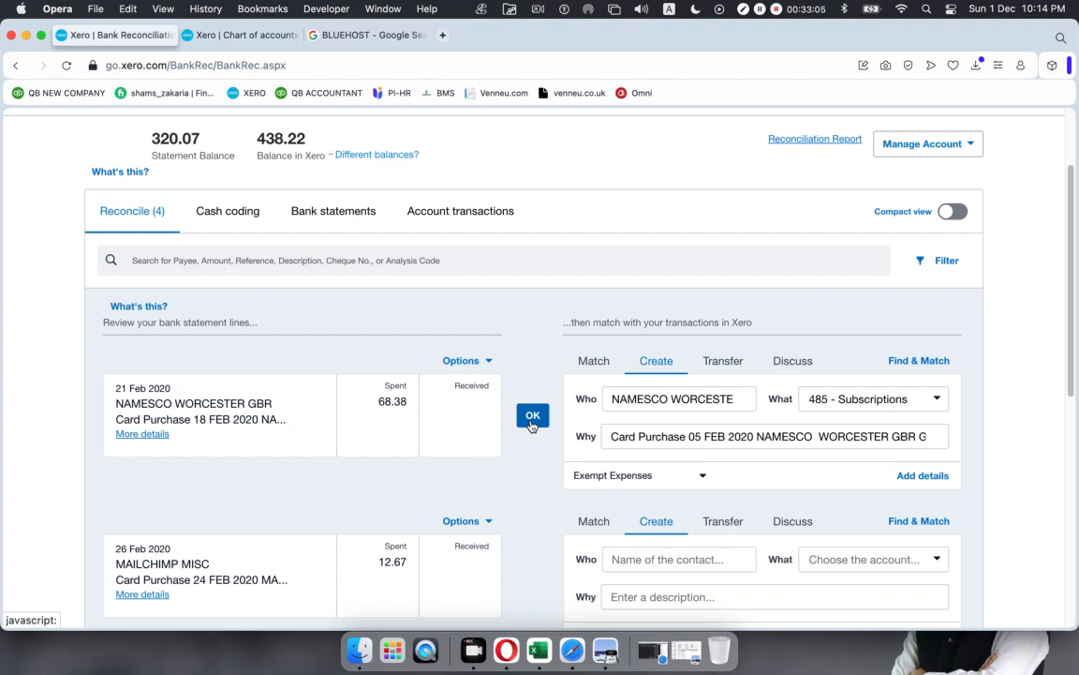
{"action": "left_click", "coordinate": [532, 417]}
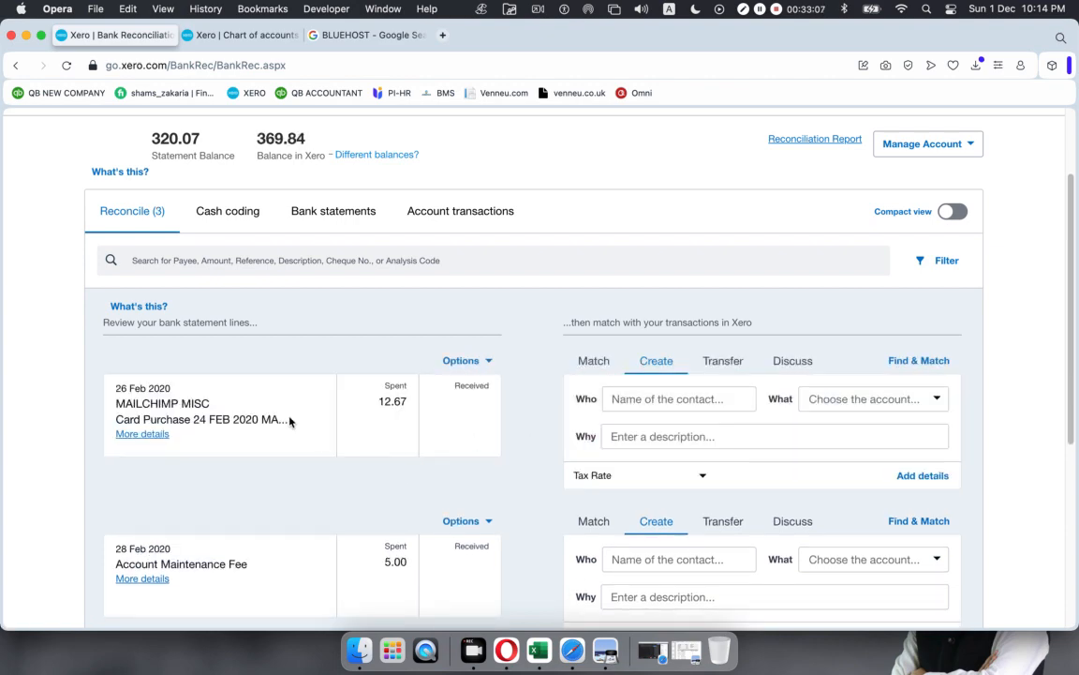
Step: Reconcile the 26 Feb MailChimp 12.67 charge to contact Mail Chimp under 485 - Subscriptions
{"action": "scroll", "coordinate": [581, 423], "scroll_direction": "down", "scroll_amount": 5}
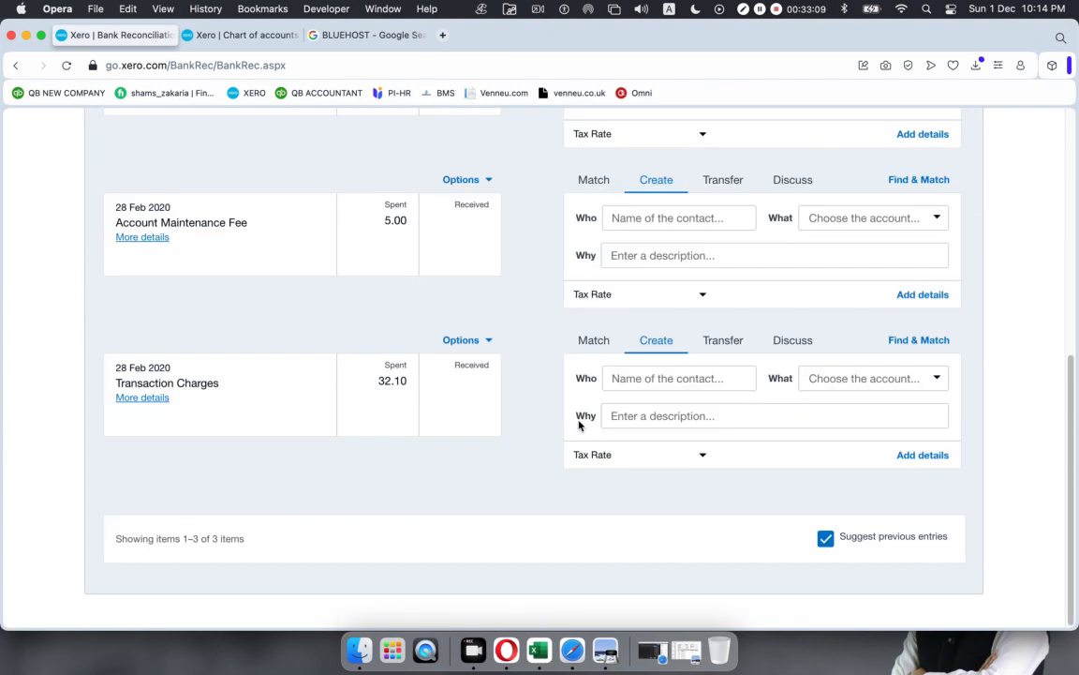
{"action": "scroll", "coordinate": [566, 427], "scroll_direction": "up", "scroll_amount": 3}
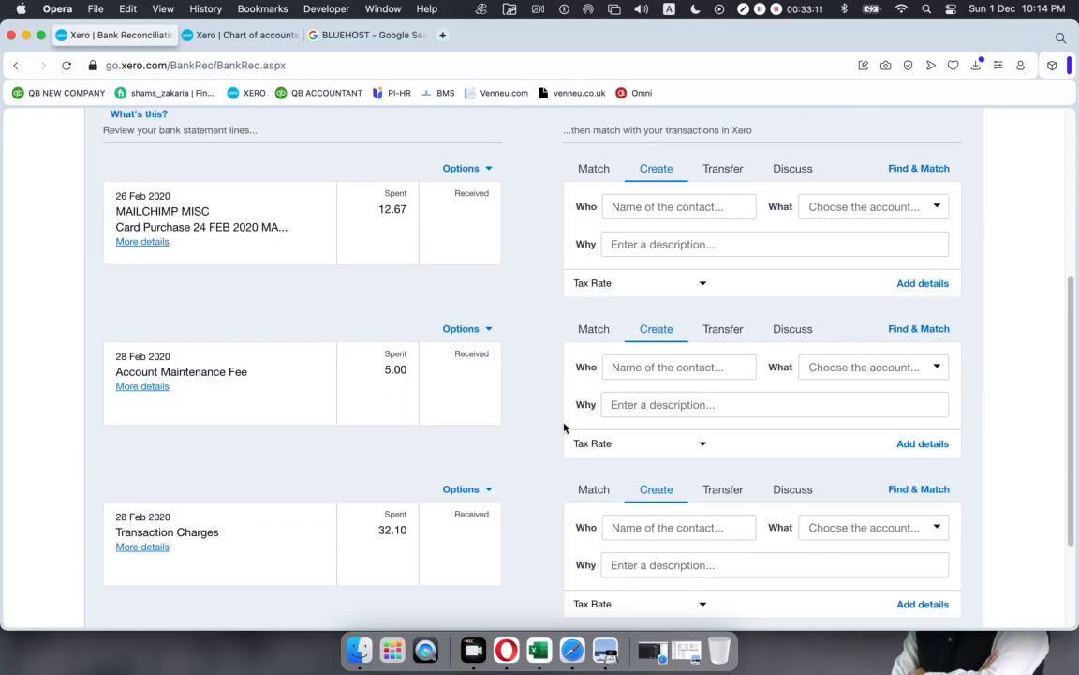
{"action": "scroll", "coordinate": [496, 425], "scroll_direction": "up", "scroll_amount": 1}
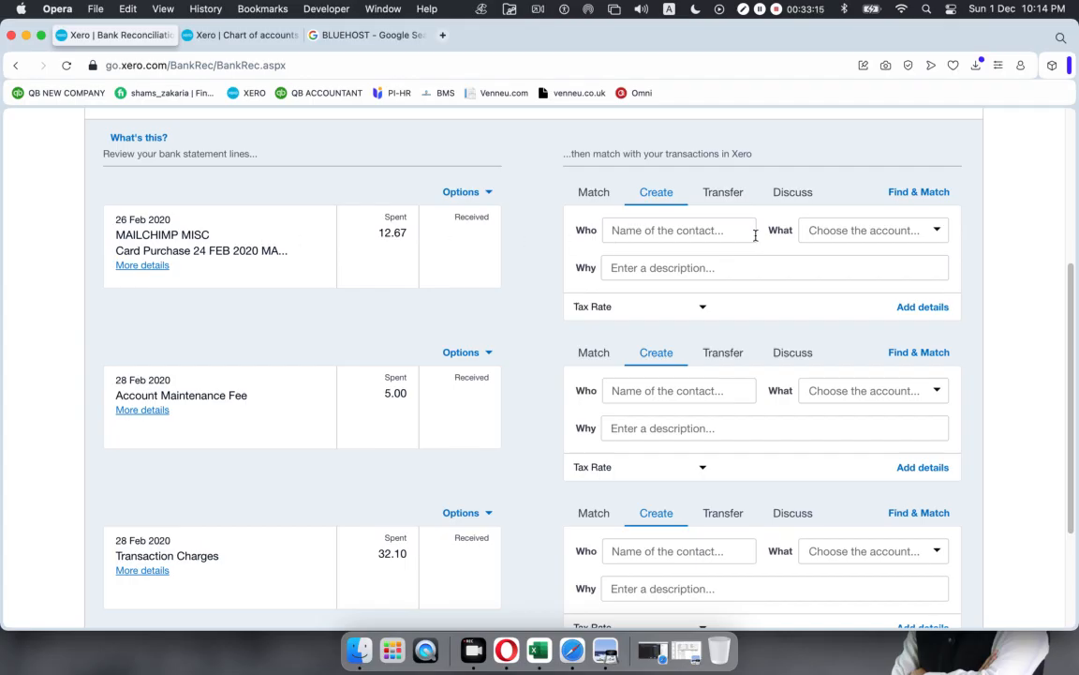
{"action": "left_click", "coordinate": [664, 230]}
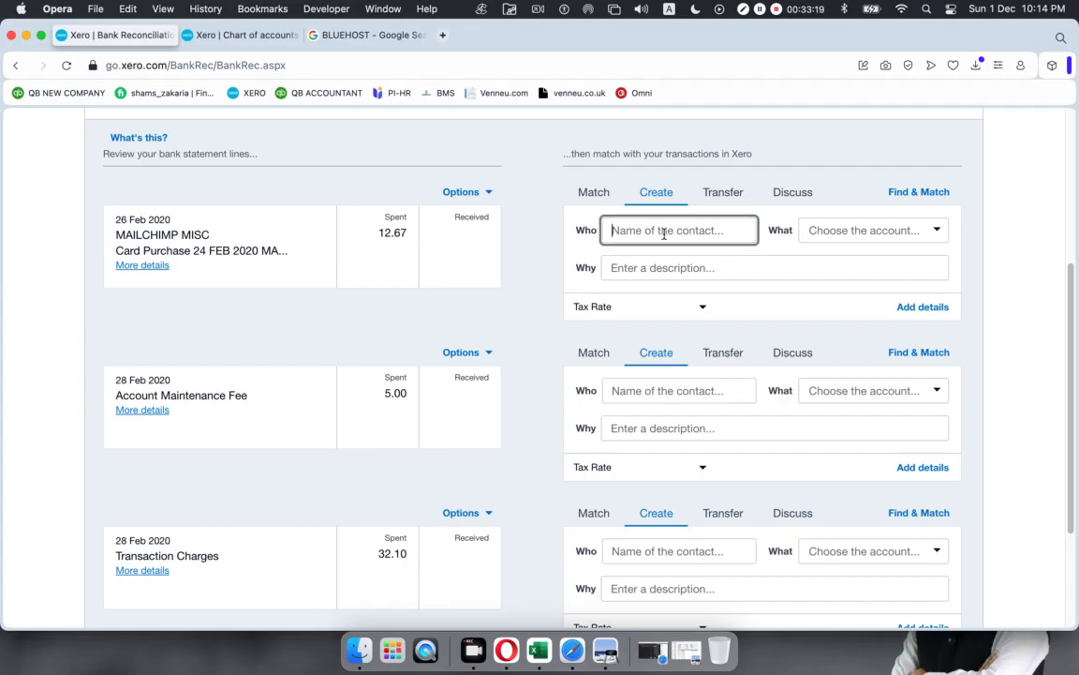
{"action": "type", "text": "mail Chimp"}
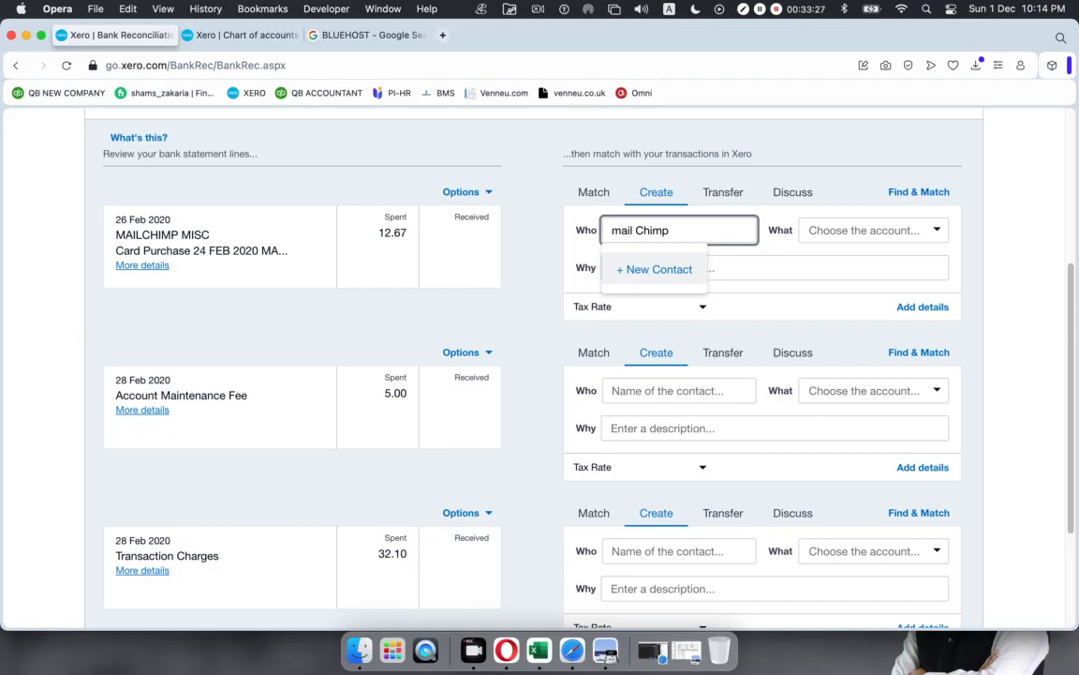
{"action": "left_click", "coordinate": [618, 230]}
{"action": "key", "text": "BackSpace"}
{"action": "type", "text": "M"}
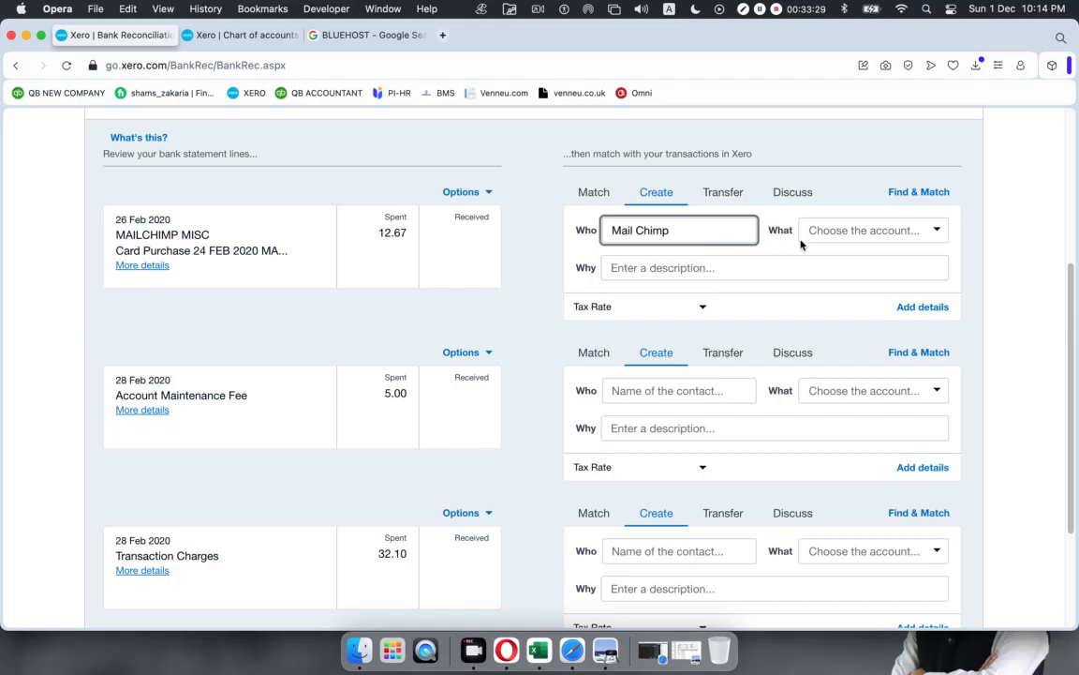
{"action": "left_click", "coordinate": [870, 232]}
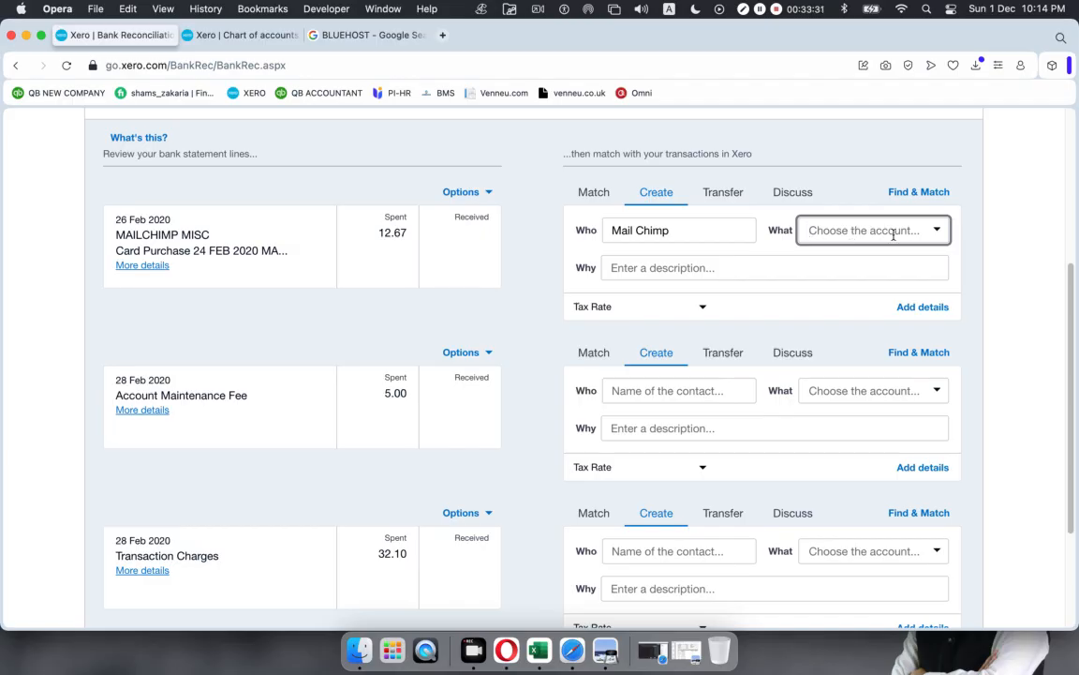
{"action": "left_click", "coordinate": [940, 233]}
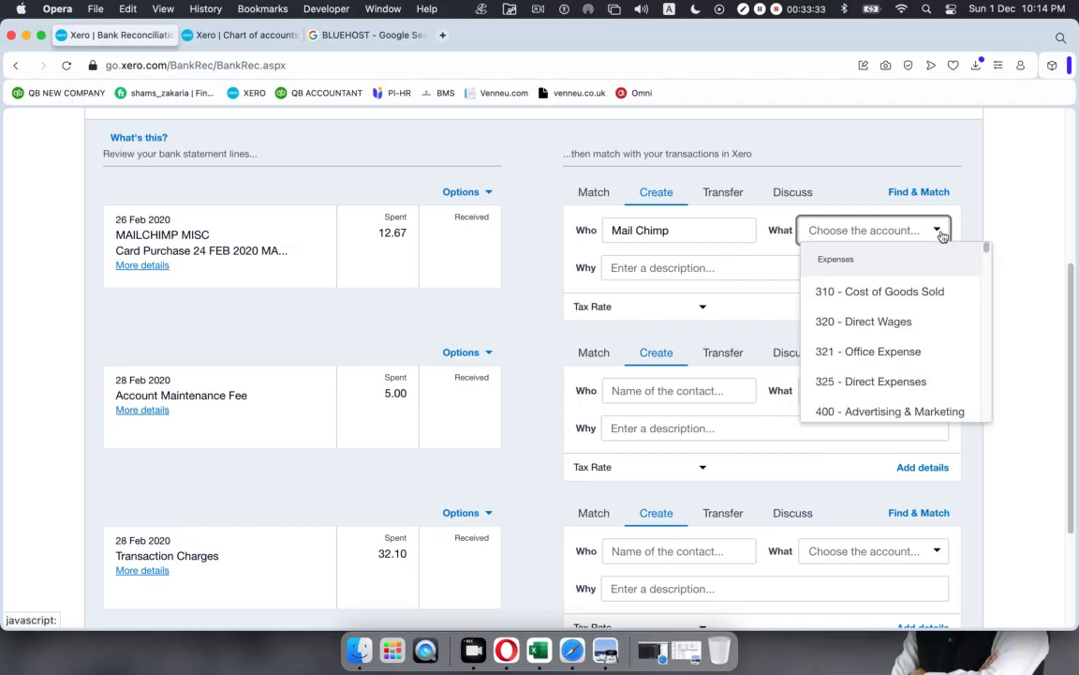
{"action": "type", "text": "subs"}
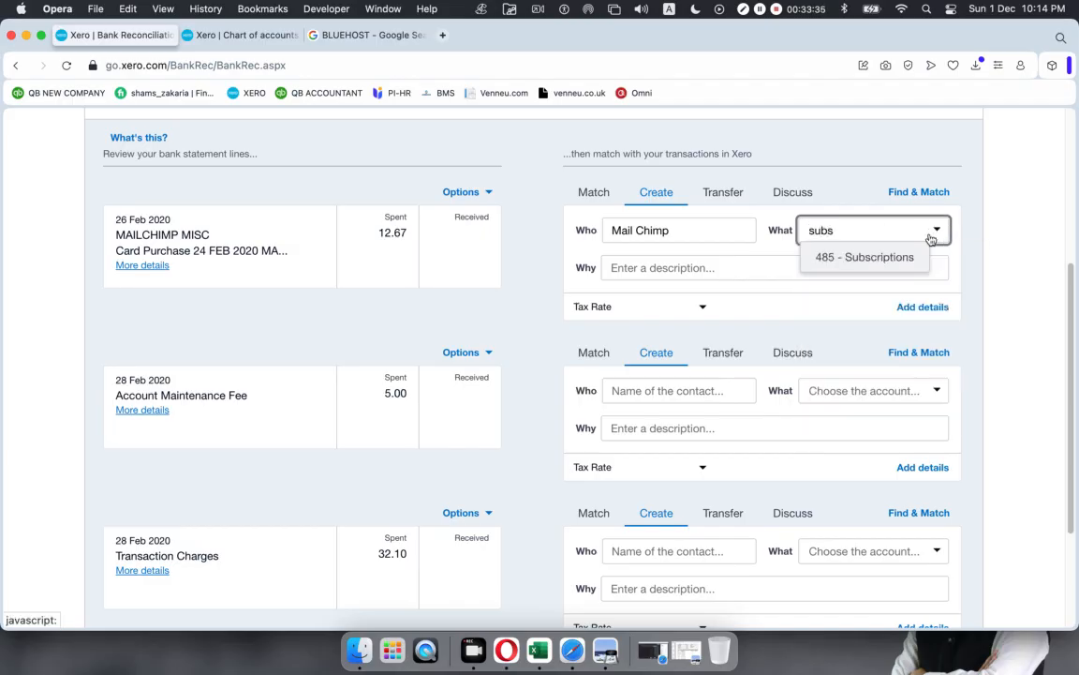
{"action": "left_click", "coordinate": [862, 258]}
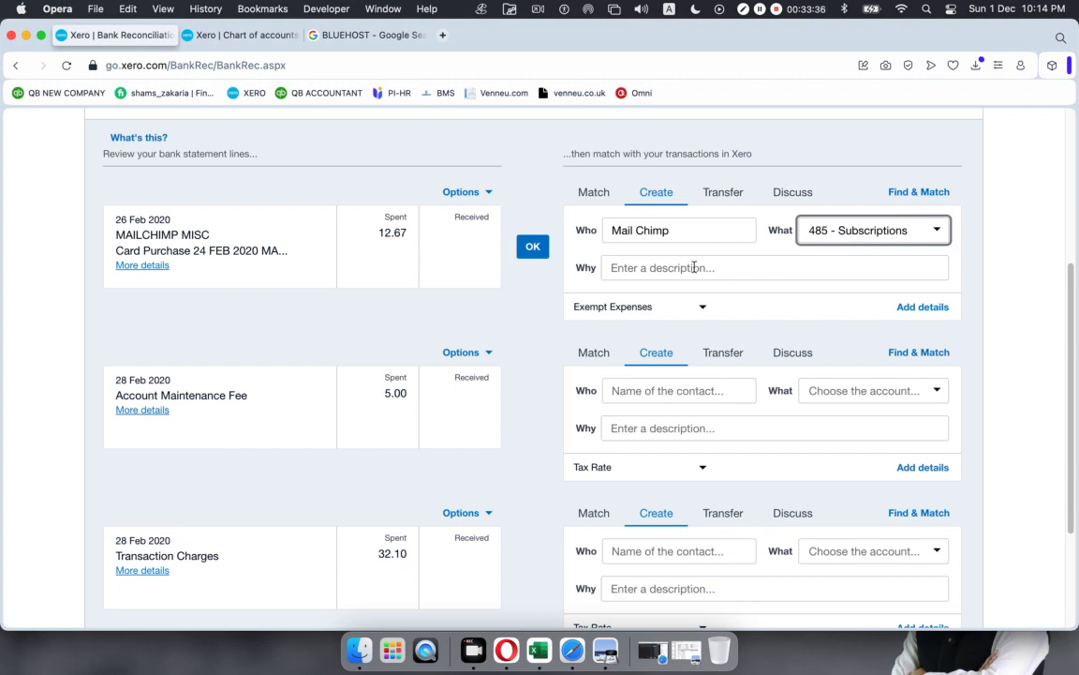
{"action": "left_click", "coordinate": [532, 246]}
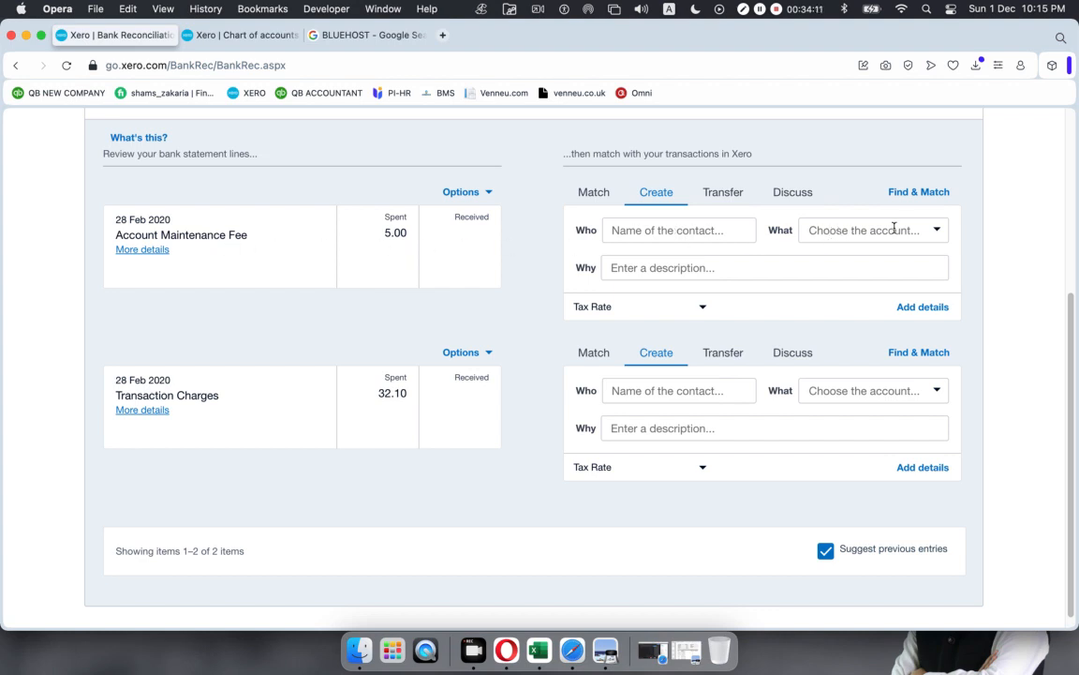
Step: Reconcile the 5.00 Account Maintenance Fee to new contact Bank under 404 - Bank Fees
{"action": "left_click", "coordinate": [937, 231]}
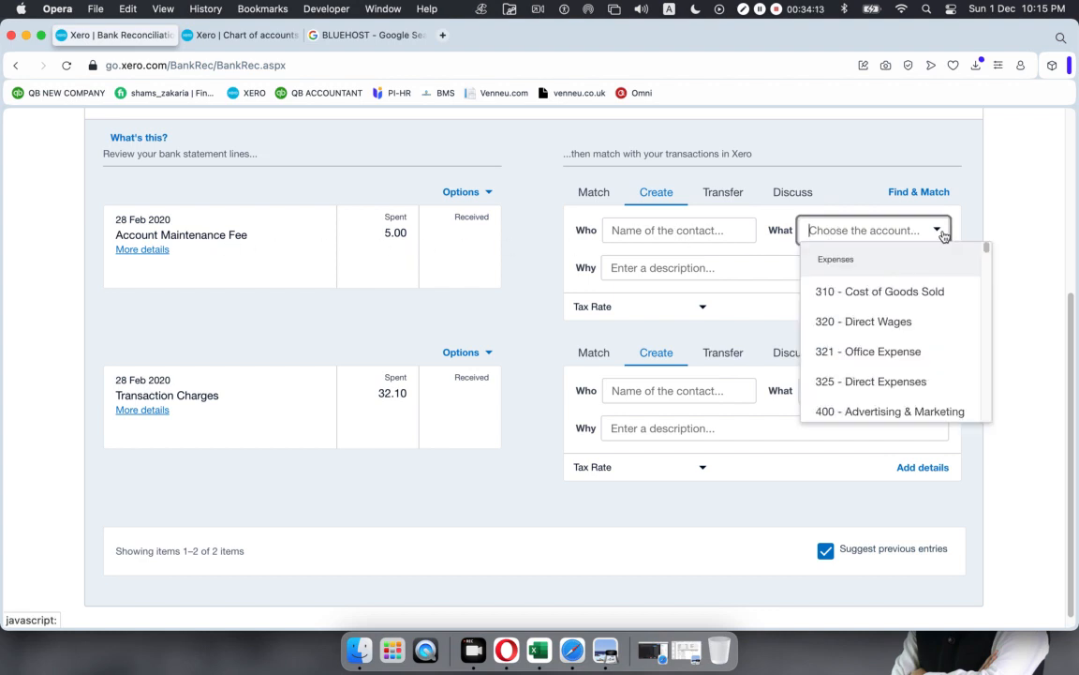
{"action": "type", "text": "bank"}
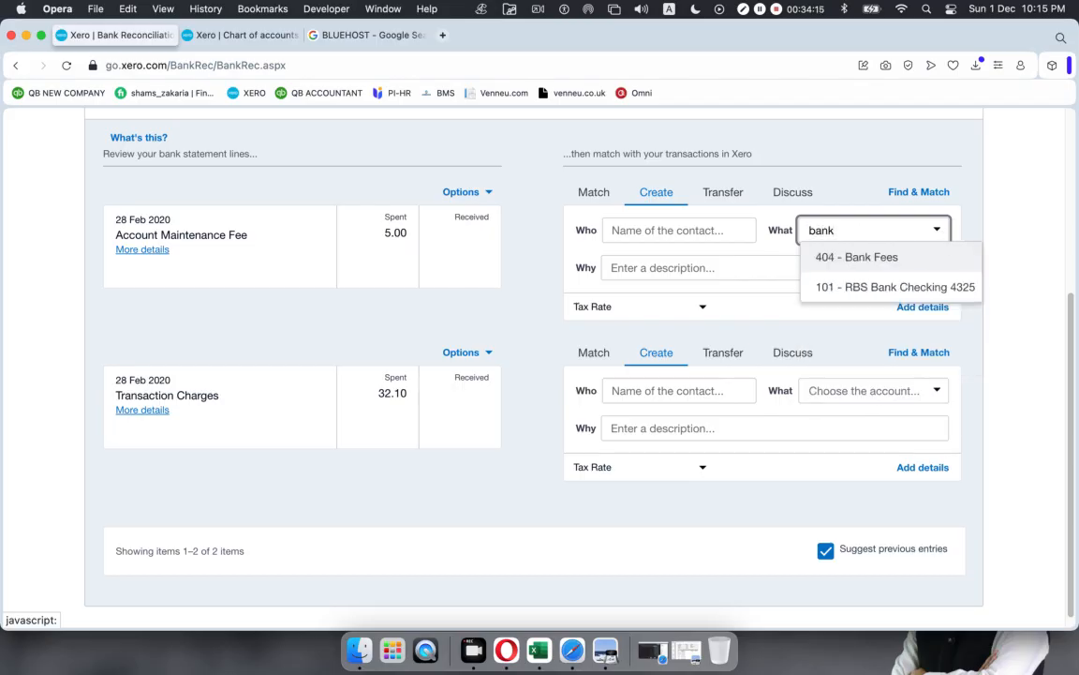
{"action": "left_click", "coordinate": [903, 258]}
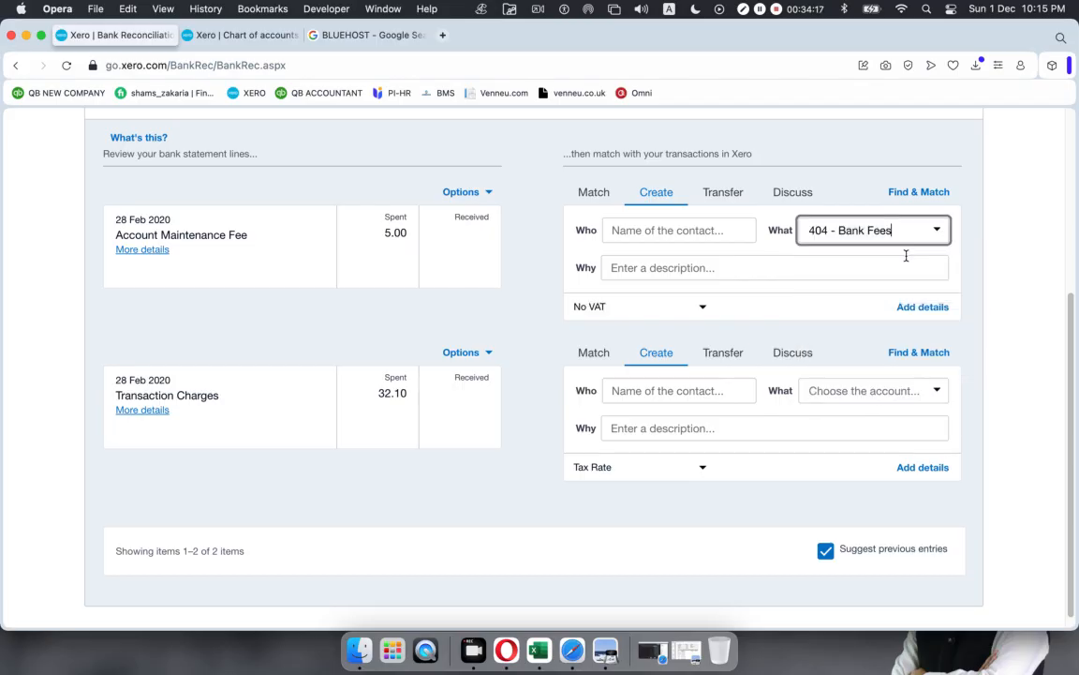
{"action": "left_click", "coordinate": [650, 229]}
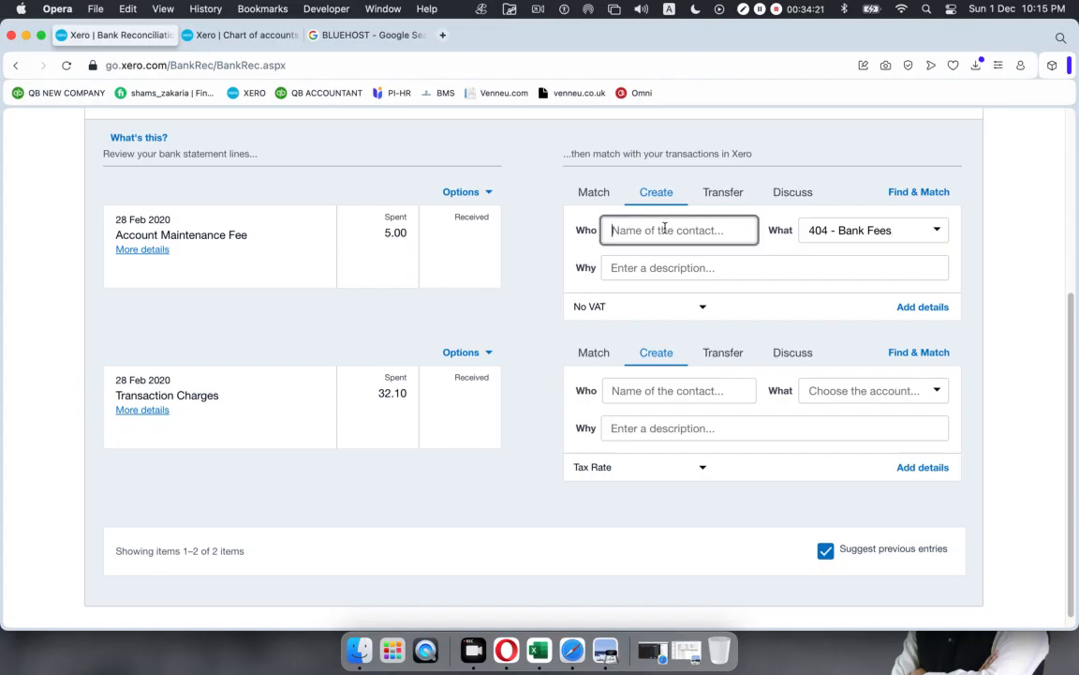
{"action": "type", "text": "Bank"}
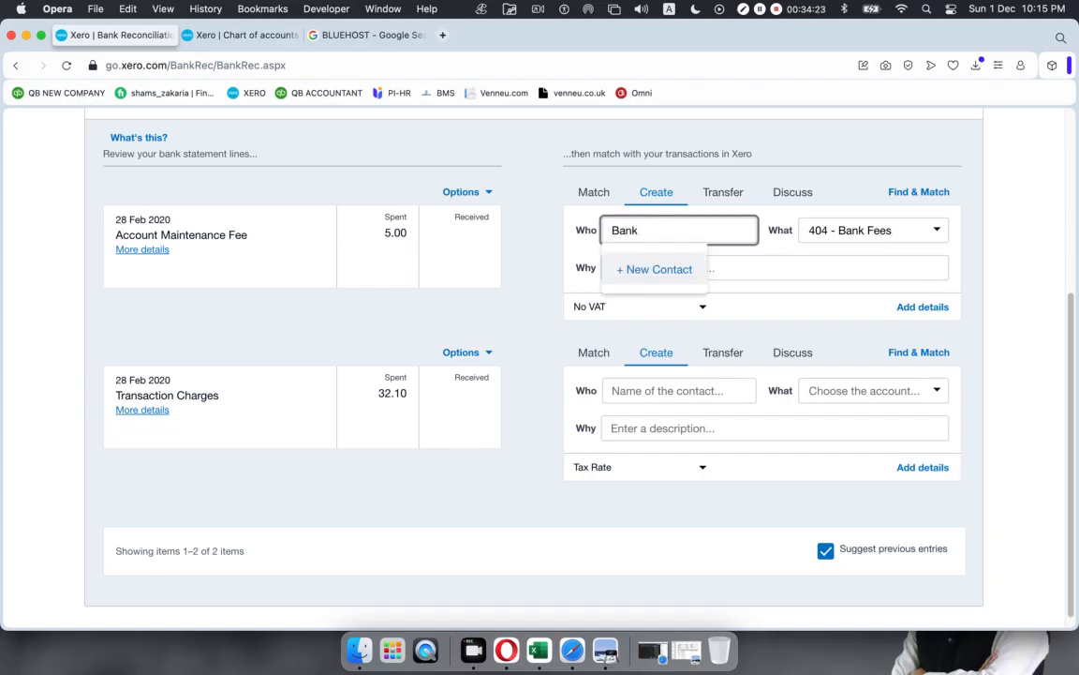
{"action": "key", "text": "Return"}
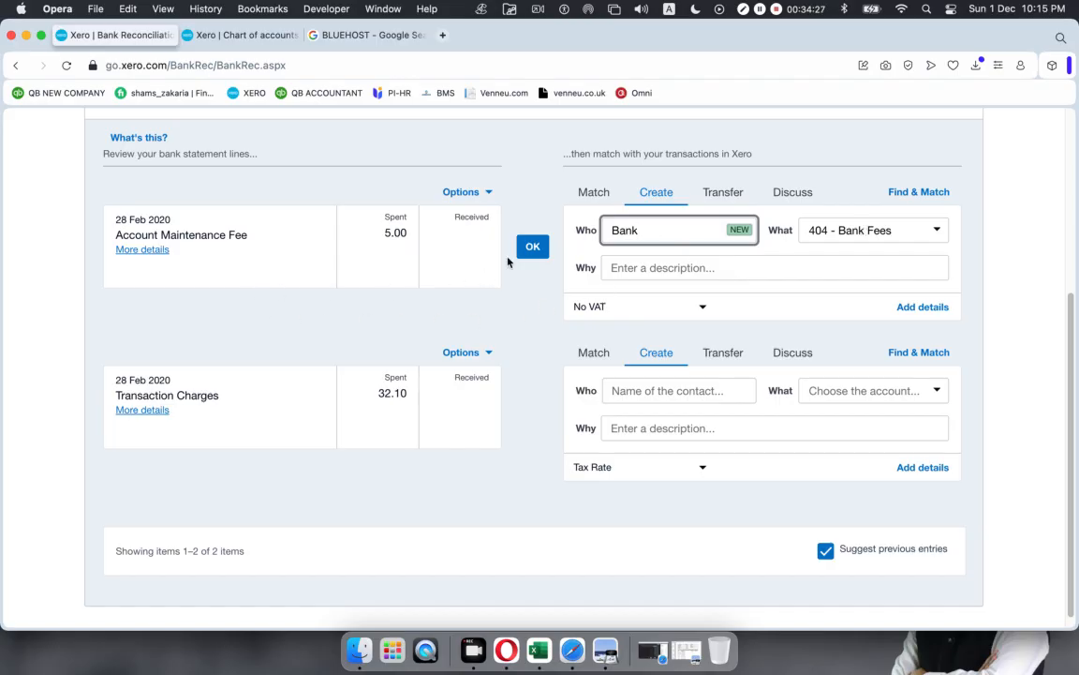
{"action": "left_click", "coordinate": [532, 246]}
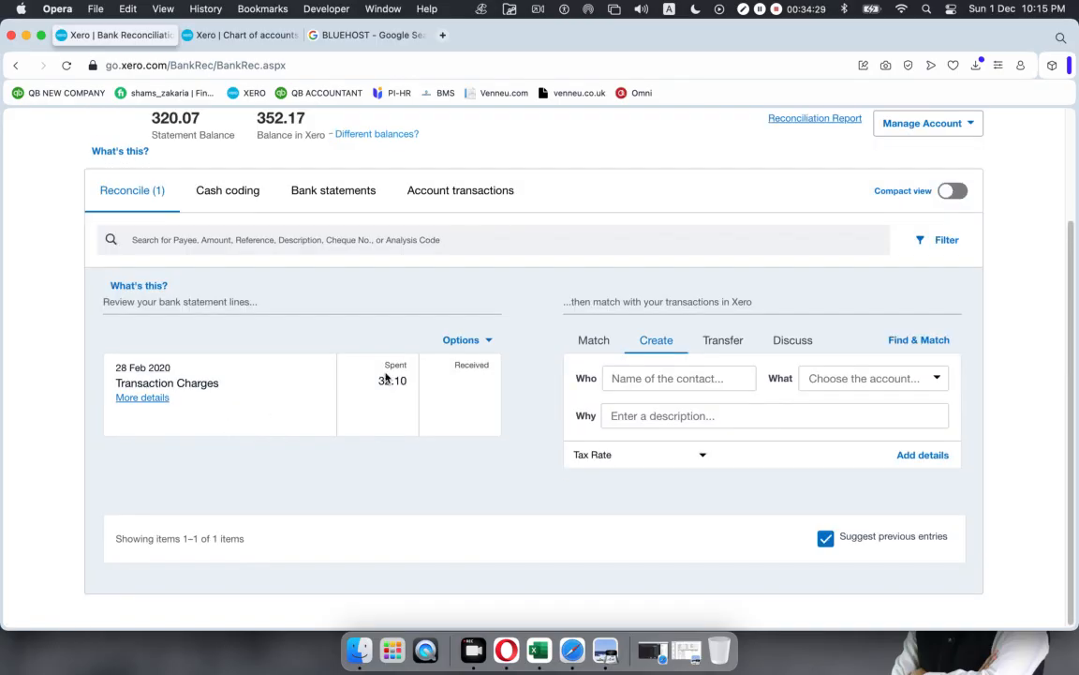
Step: Reconcile the 32.10 Transaction Charges line to Bank under 404 - Bank Fees
{"action": "left_click", "coordinate": [736, 380]}
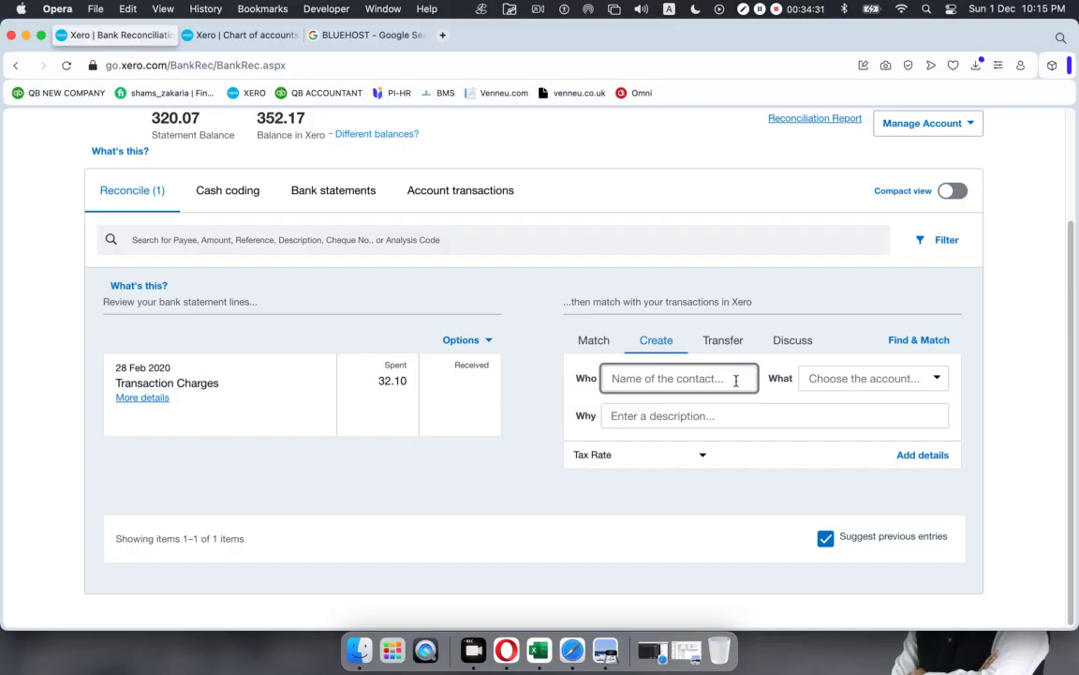
{"action": "type", "text": "Bank"}
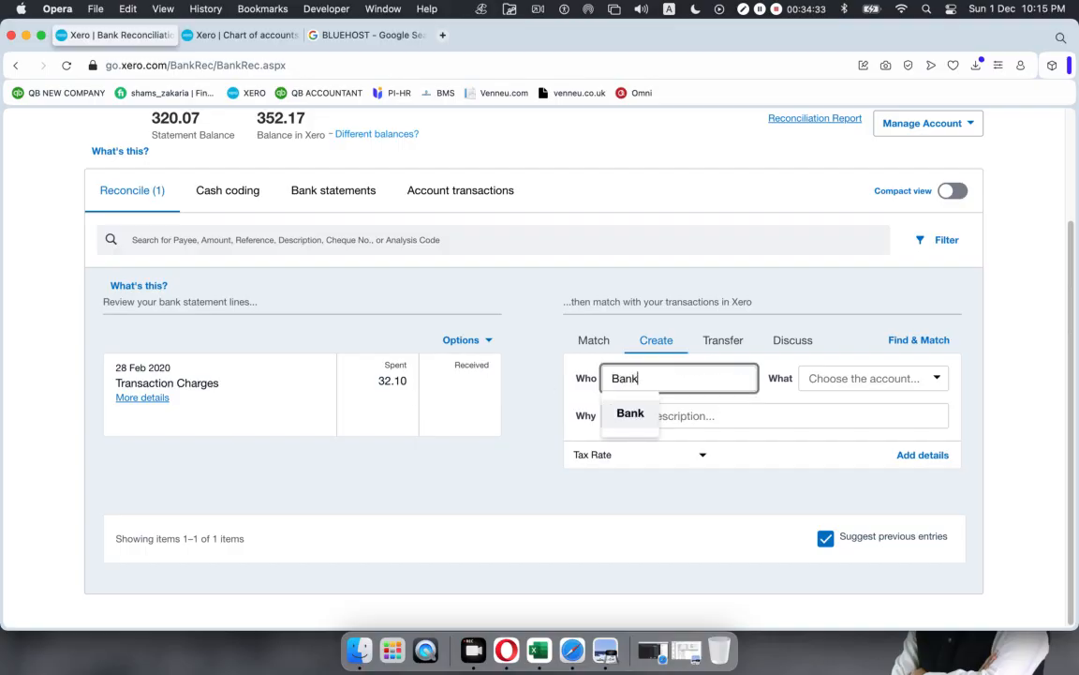
{"action": "key", "text": "Return"}
{"action": "left_click", "coordinate": [919, 378]}
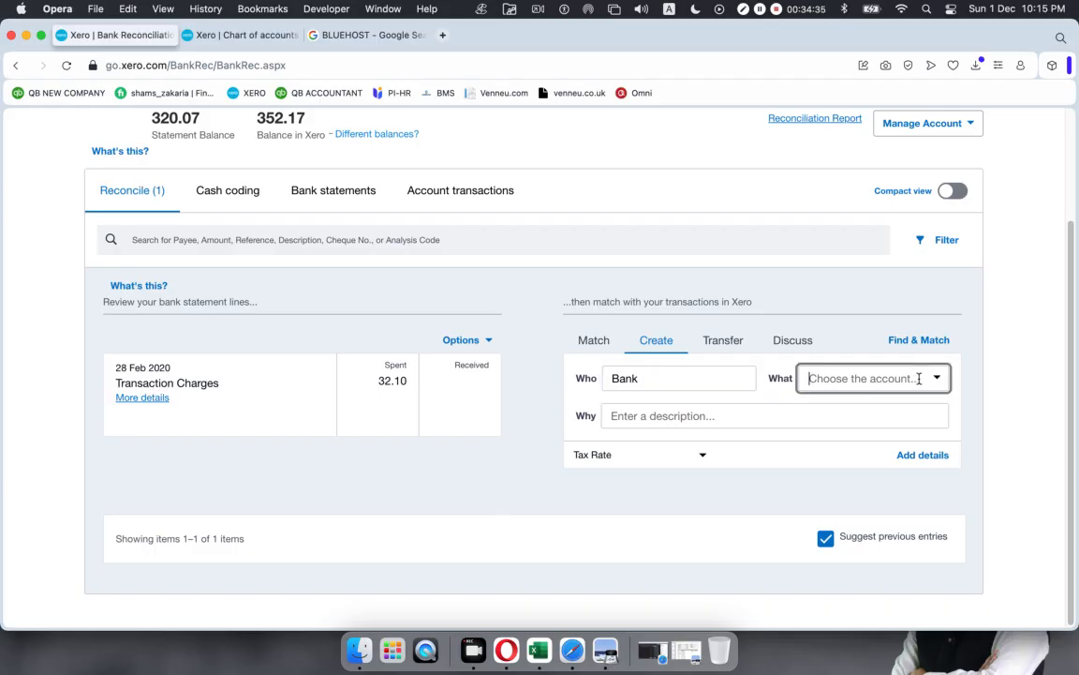
{"action": "type", "text": "bank"}
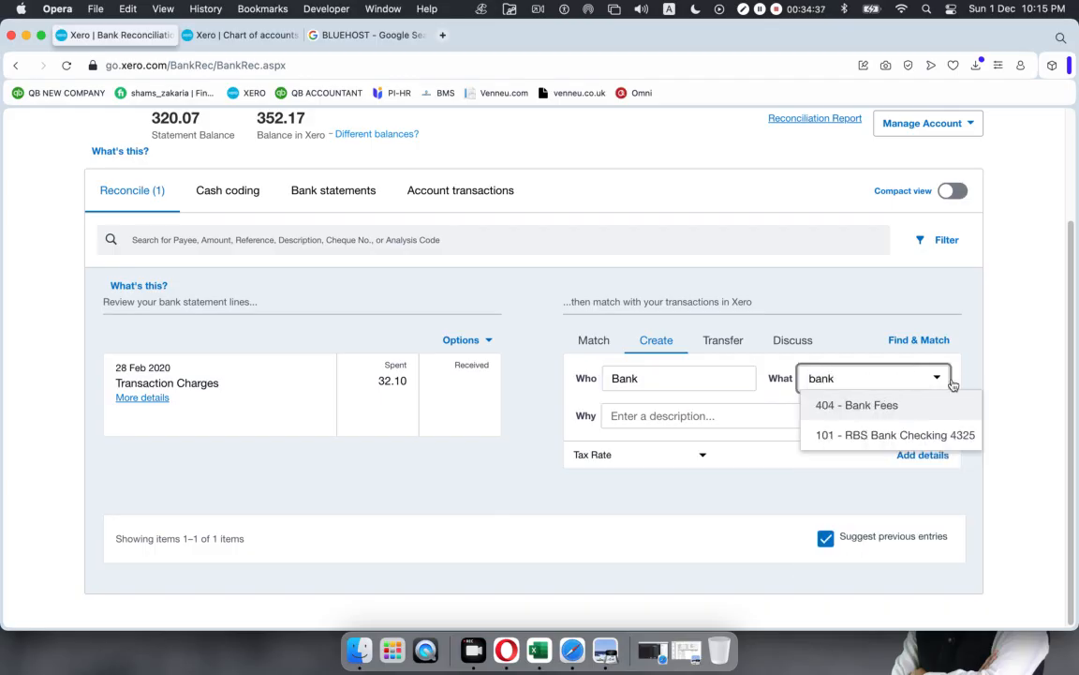
{"action": "left_click", "coordinate": [867, 405]}
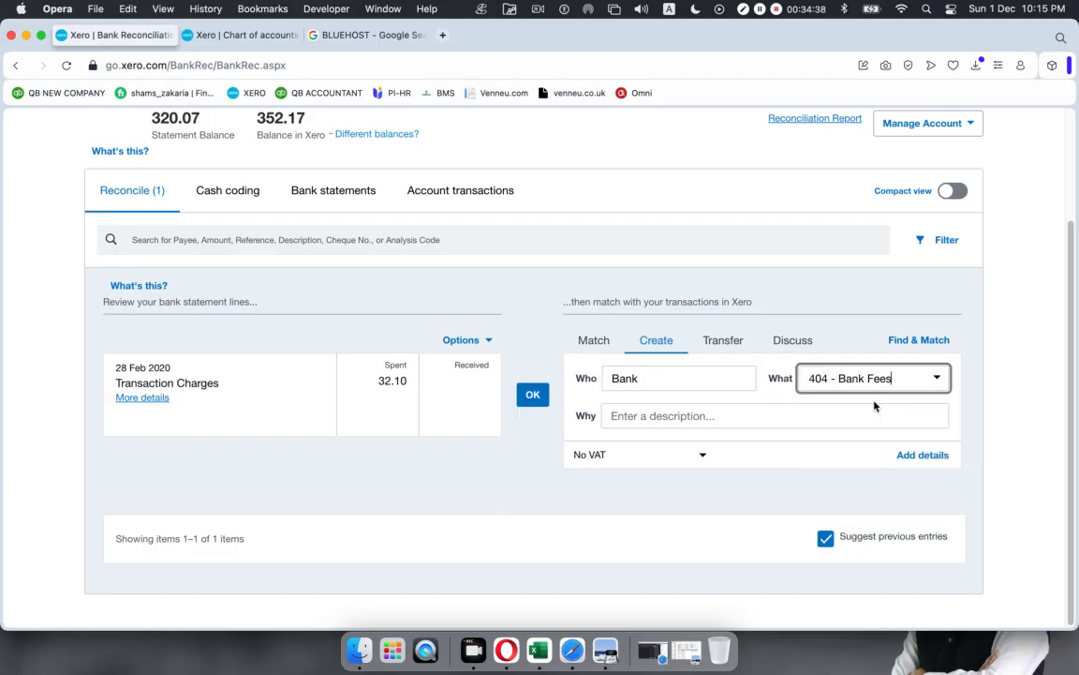
{"action": "left_click", "coordinate": [532, 398]}
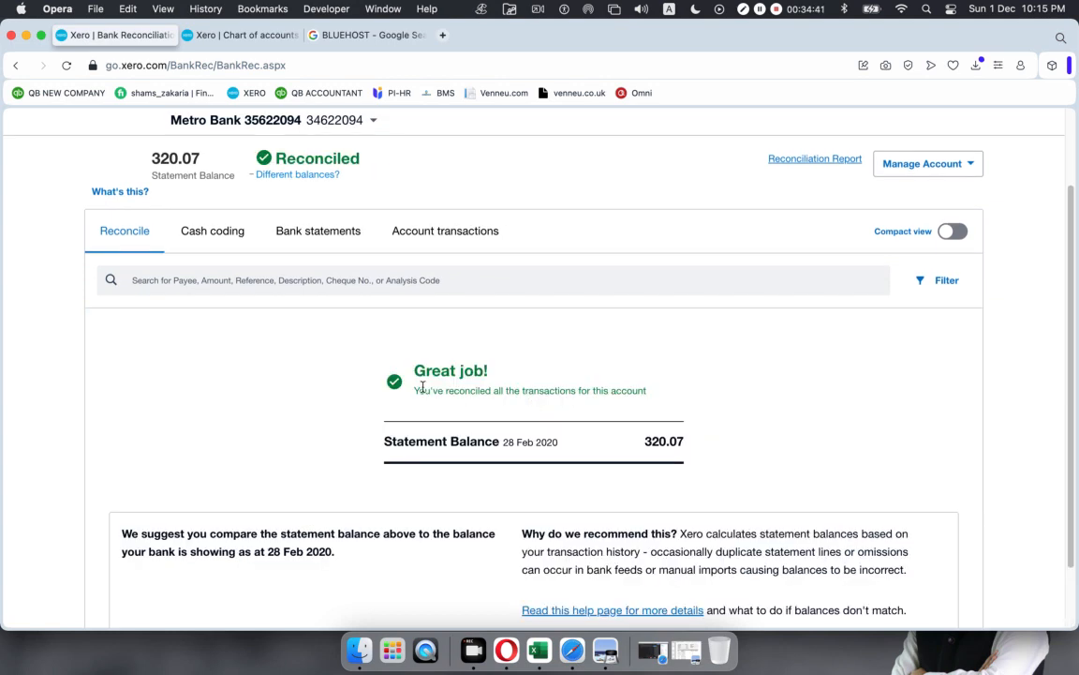
{"action": "scroll", "coordinate": [267, 207], "scroll_direction": "up", "scroll_amount": 3}
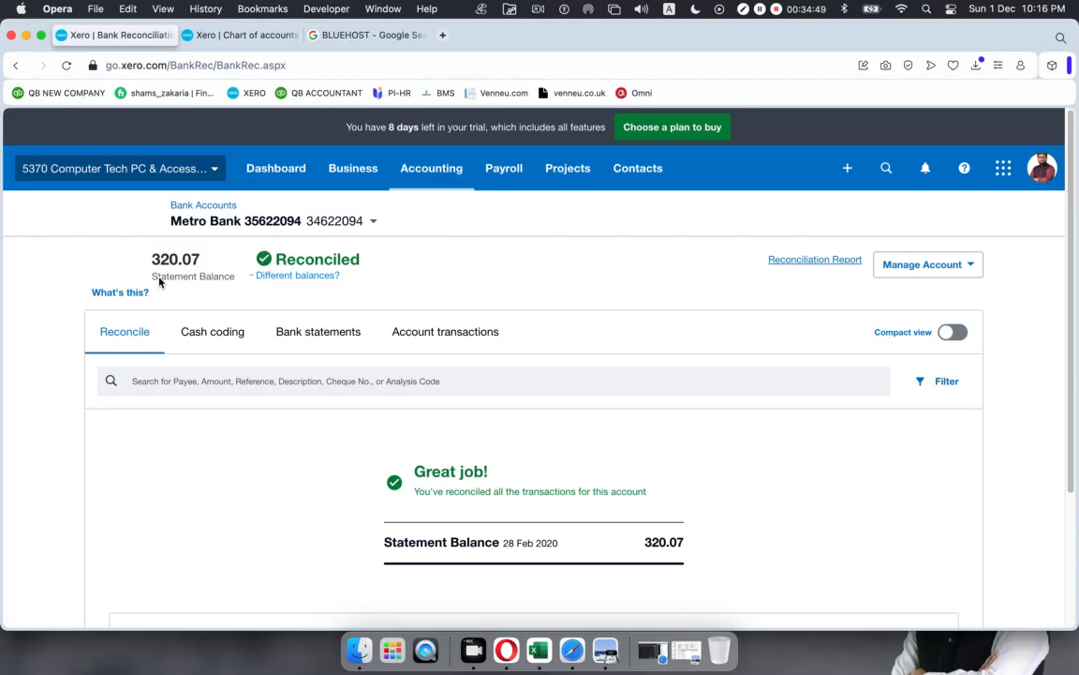
{"action": "left_click_drag", "start_coordinate": [146, 259], "coordinate": [192, 259]}
{"action": "left_click", "coordinate": [192, 260]}
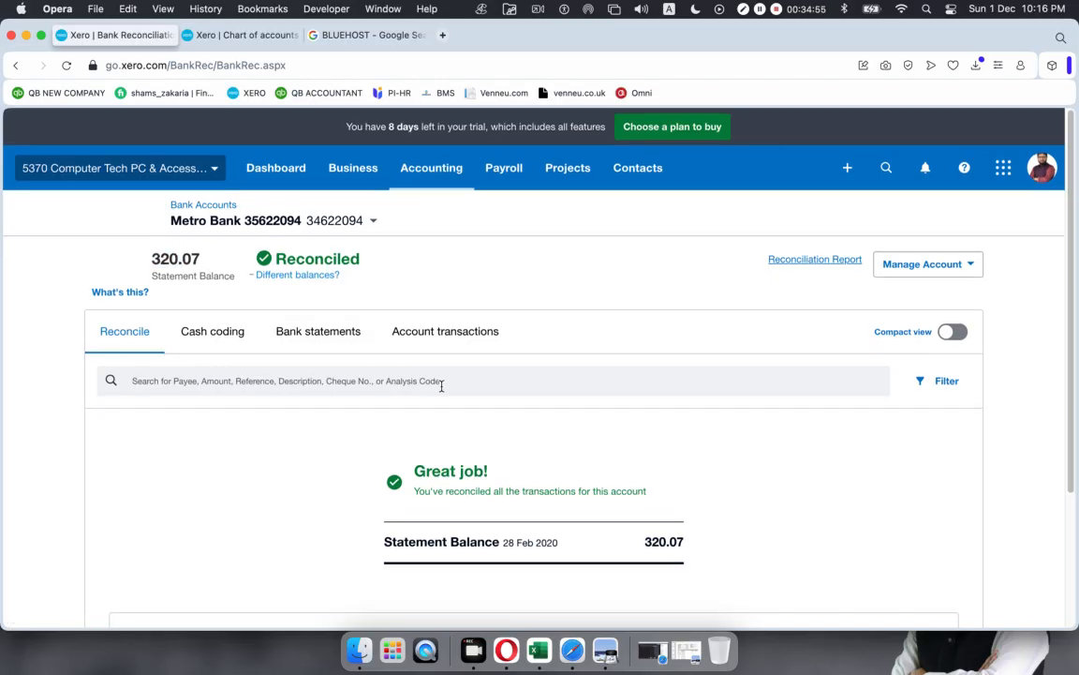
{"action": "scroll", "coordinate": [439, 380], "scroll_direction": "down", "scroll_amount": 3}
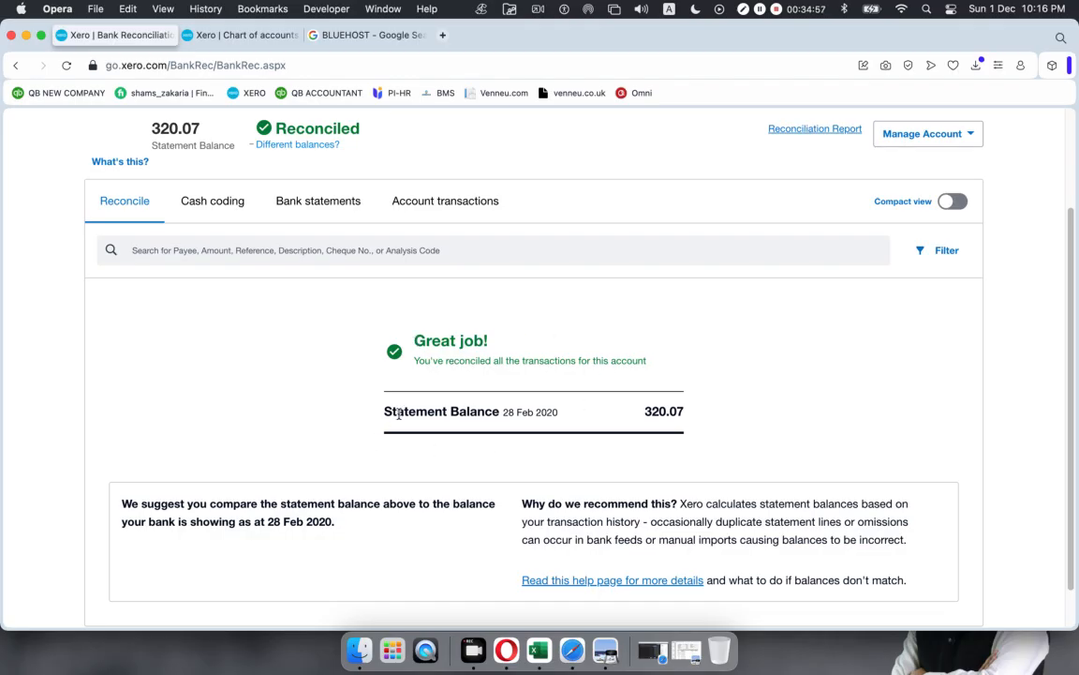
{"action": "left_click_drag", "start_coordinate": [562, 412], "coordinate": [358, 410]}
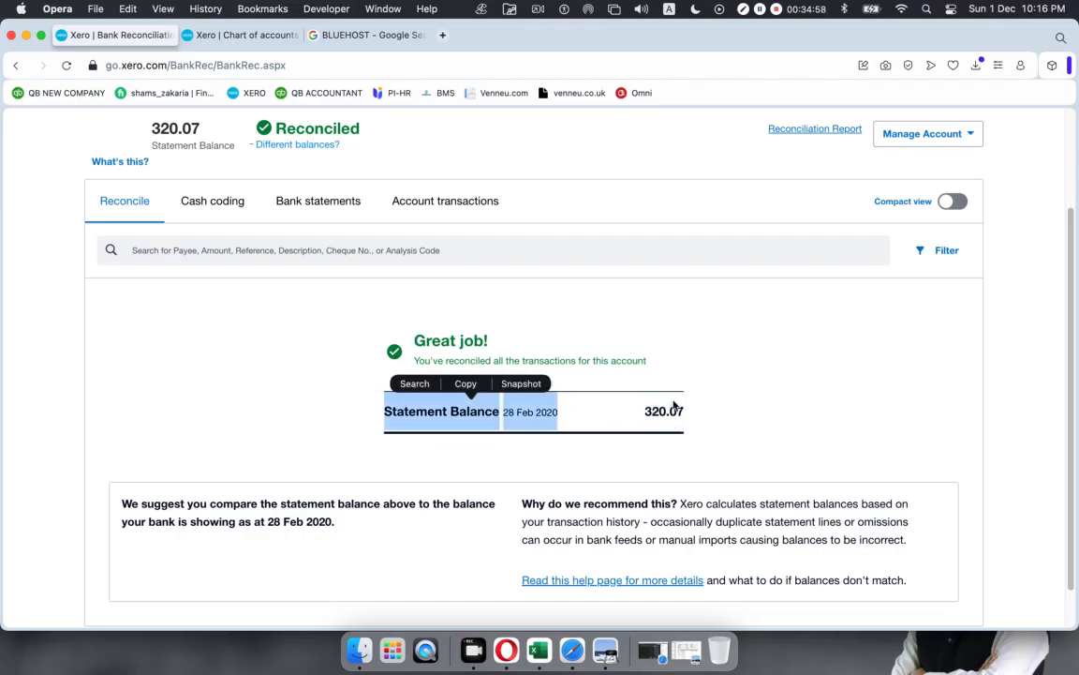
{"action": "left_click", "coordinate": [844, 397]}
{"action": "scroll", "coordinate": [887, 393], "scroll_direction": "up", "scroll_amount": 1}
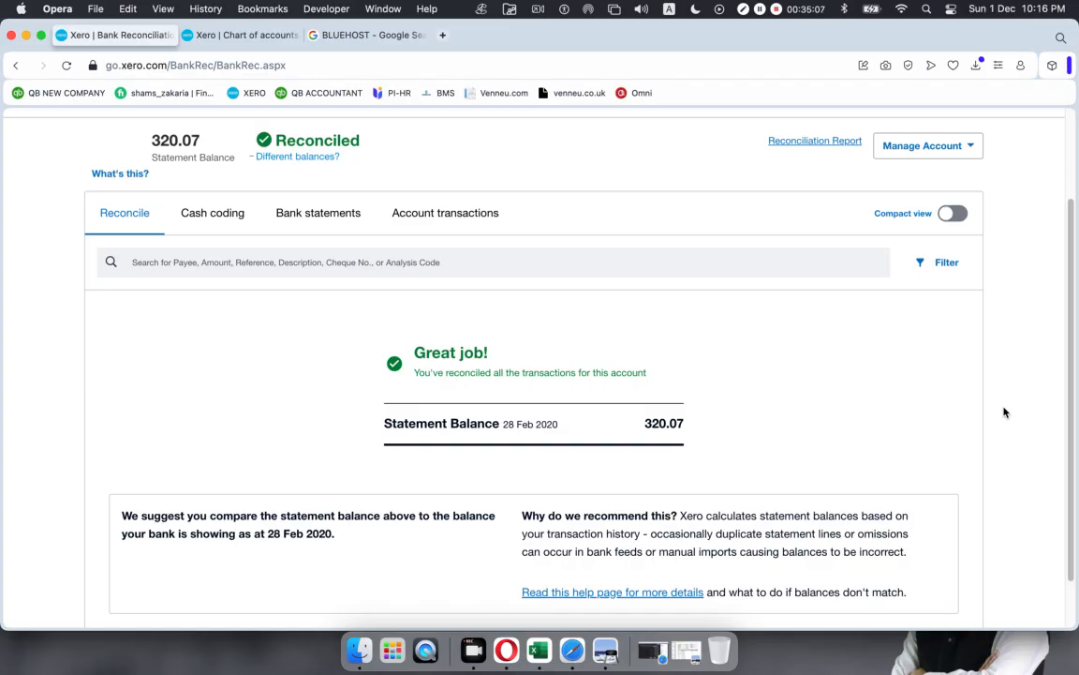
{"action": "scroll", "coordinate": [747, 393], "scroll_direction": "up", "scroll_amount": 3}
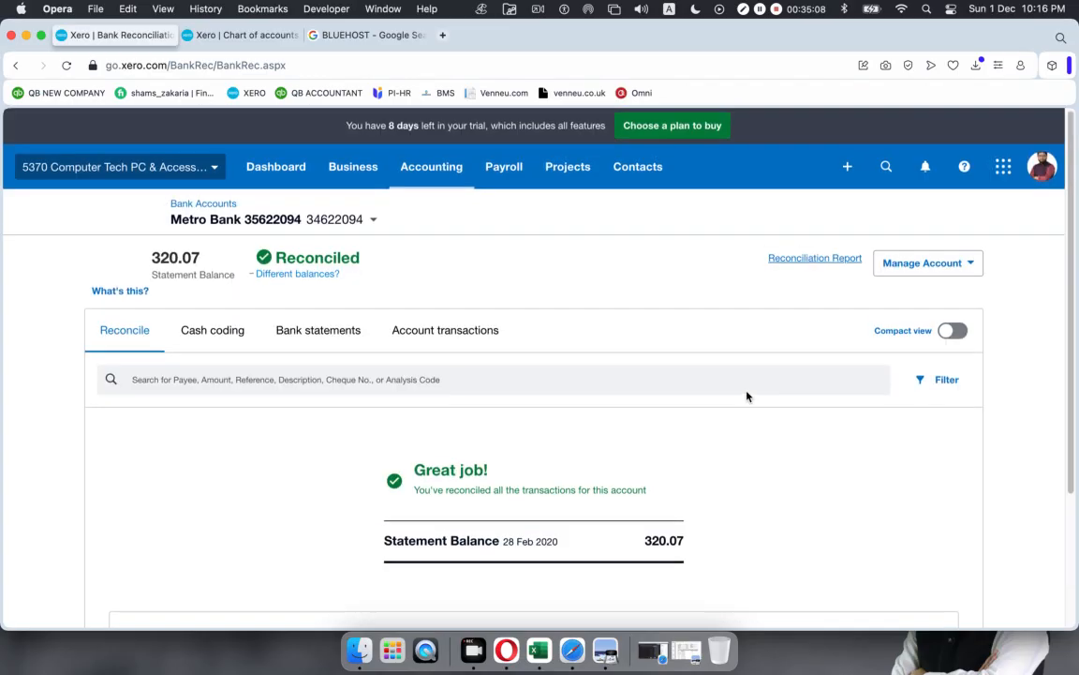
{"action": "scroll", "coordinate": [747, 394], "scroll_direction": "down", "scroll_amount": 5}
{"action": "scroll", "coordinate": [366, 262], "scroll_direction": "up", "scroll_amount": 5}
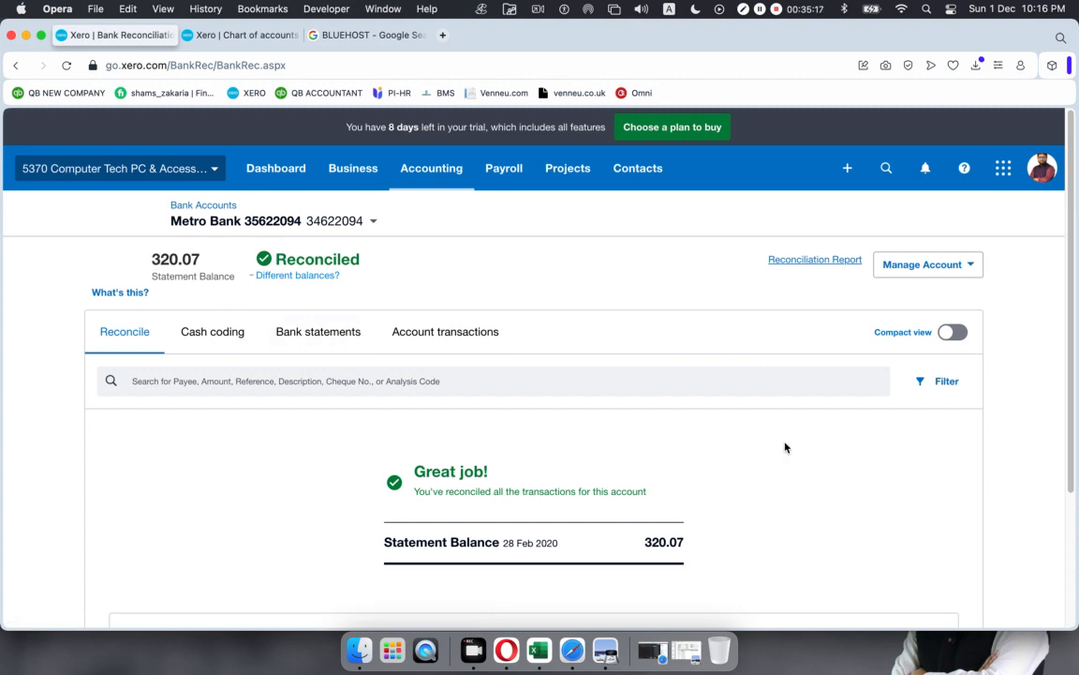
{"action": "left_click", "coordinate": [418, 168]}
Step: Find the Bank Reconciliation report by searching 'reconciliation' in Reports and open it
{"action": "left_click", "coordinate": [423, 248]}
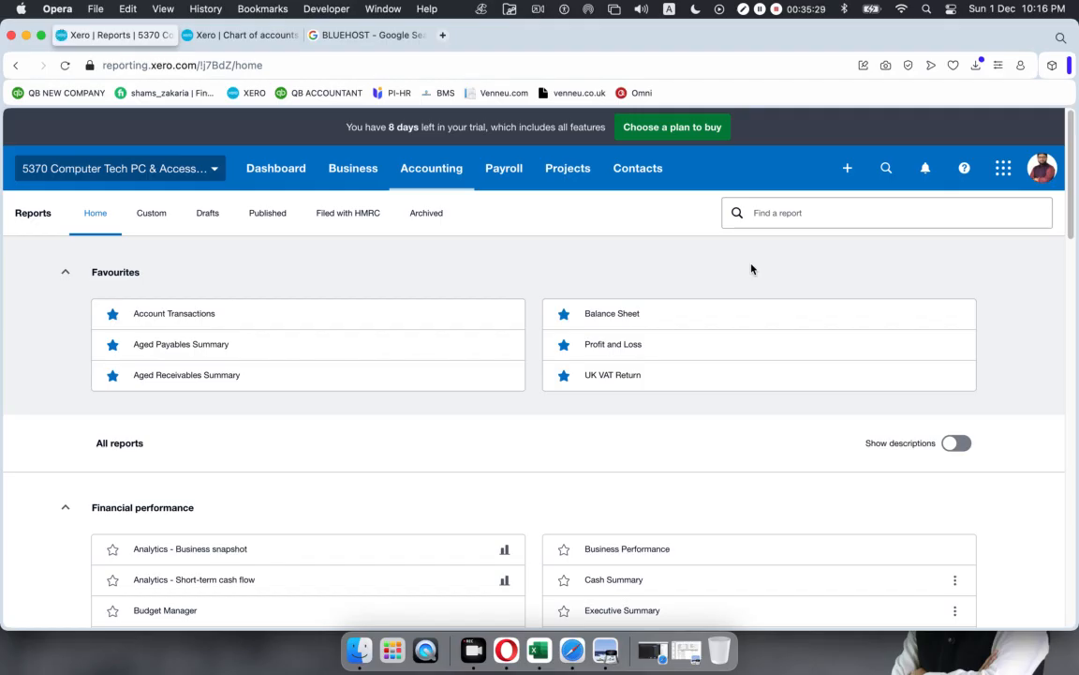
{"action": "left_click", "coordinate": [788, 214]}
{"action": "type", "text": "re"}
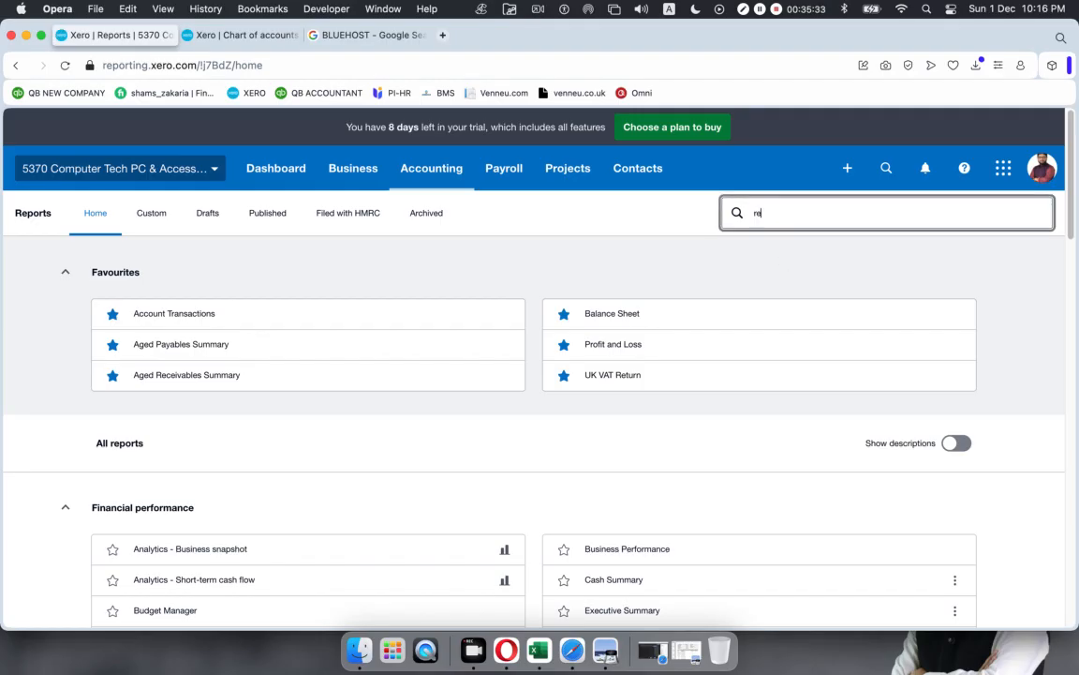
{"action": "type", "text": "concilia"}
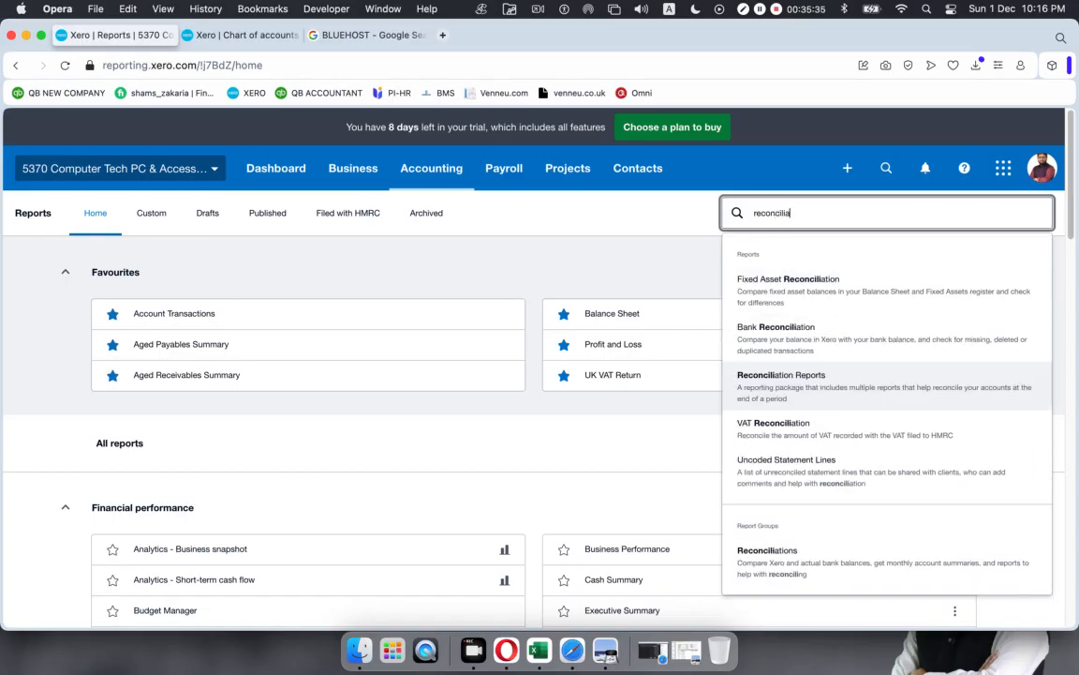
{"action": "type", "text": "tion"}
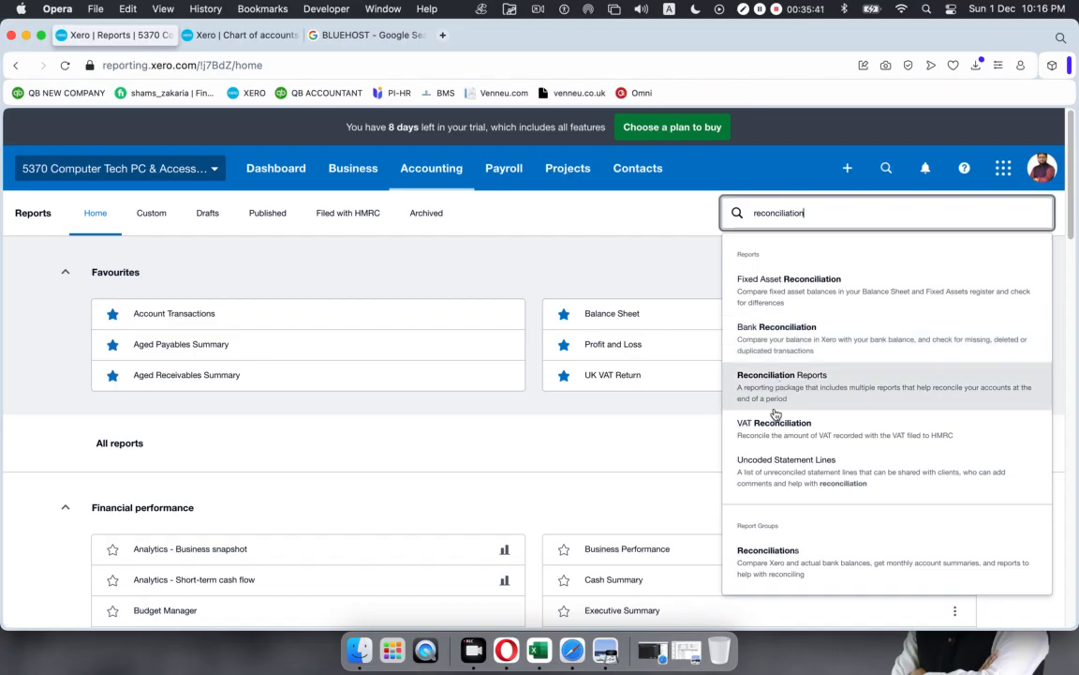
{"action": "left_click", "coordinate": [770, 344]}
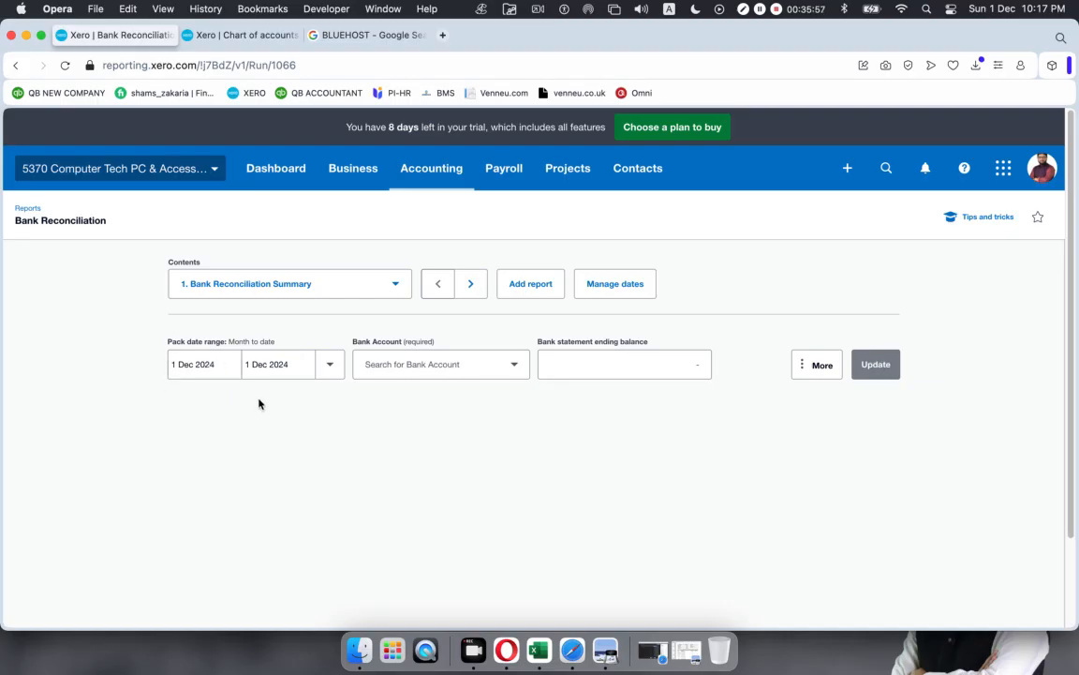
Step: Set the report start date to 1 Feb 2020
{"action": "left_click", "coordinate": [217, 364]}
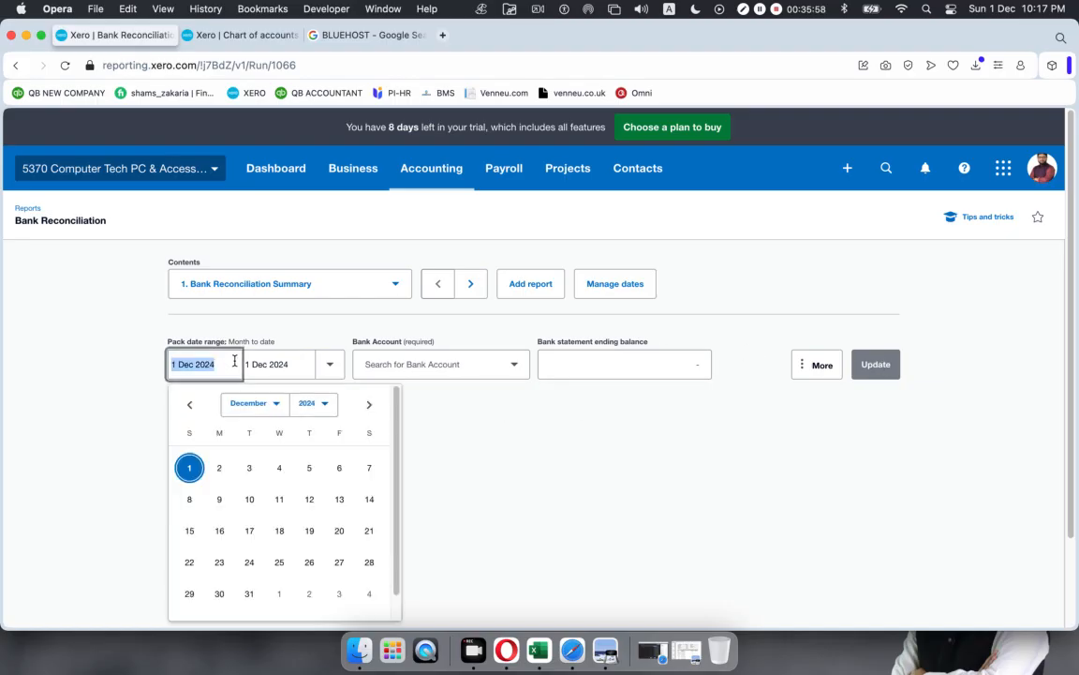
{"action": "left_click", "coordinate": [326, 404]}
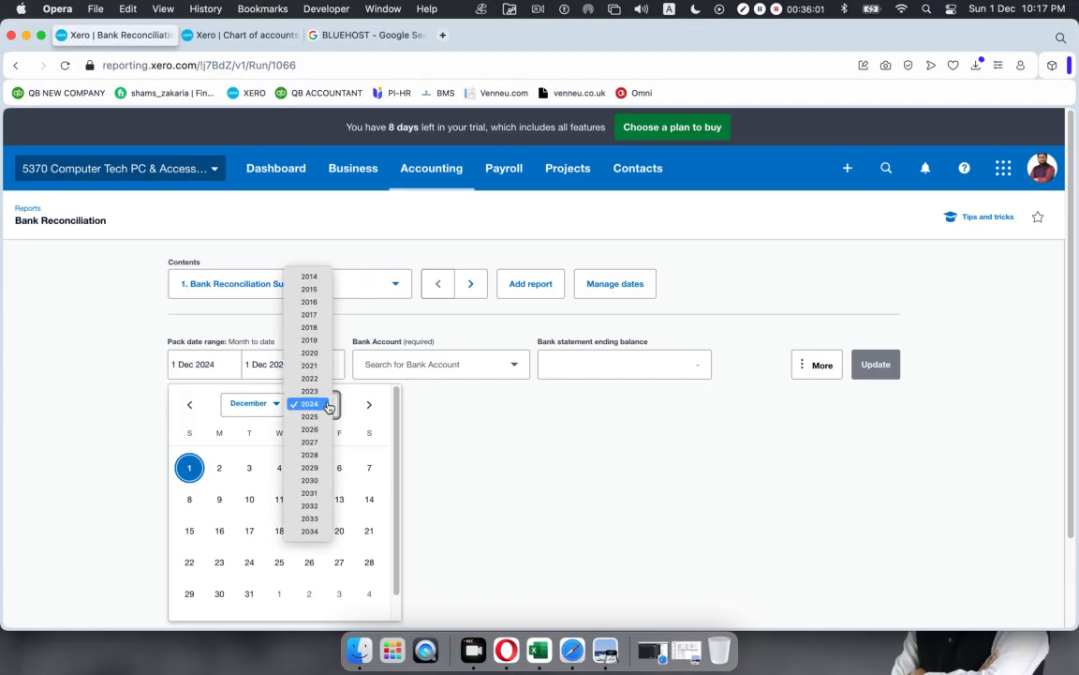
{"action": "left_click", "coordinate": [311, 353]}
{"action": "left_click", "coordinate": [277, 403]}
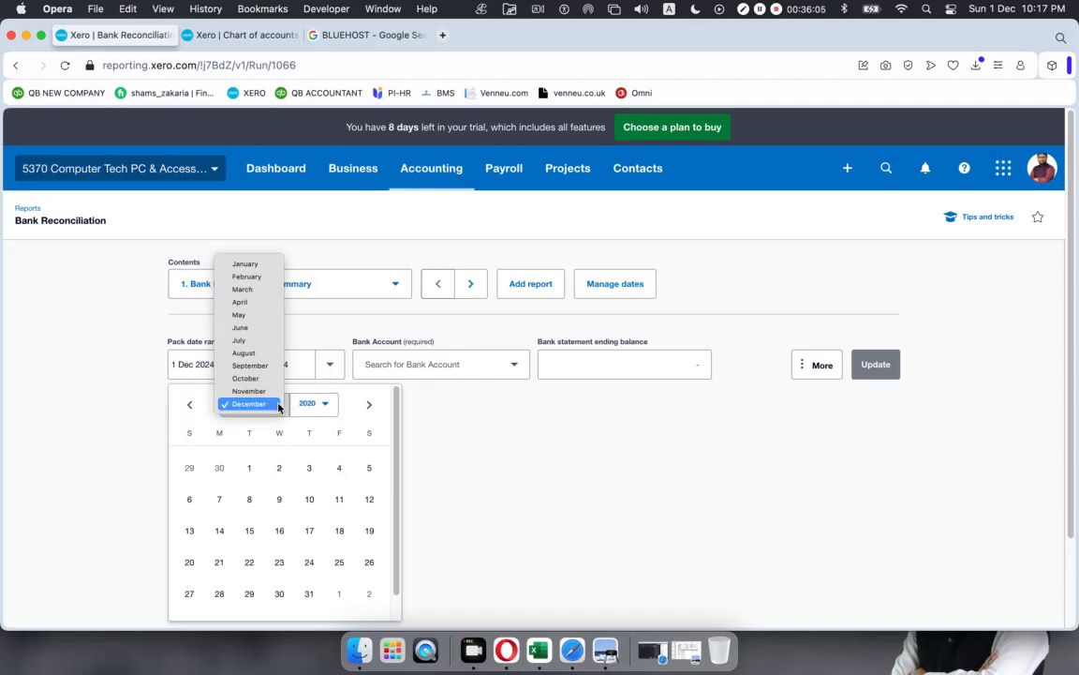
{"action": "left_click", "coordinate": [249, 277]}
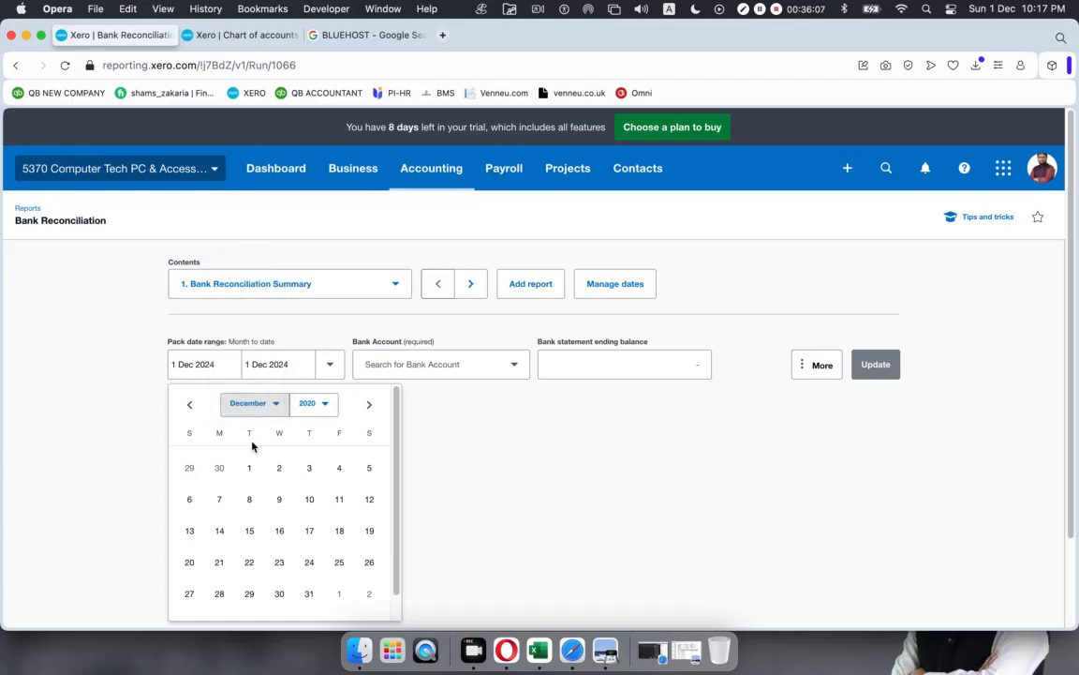
{"action": "left_click", "coordinate": [368, 468]}
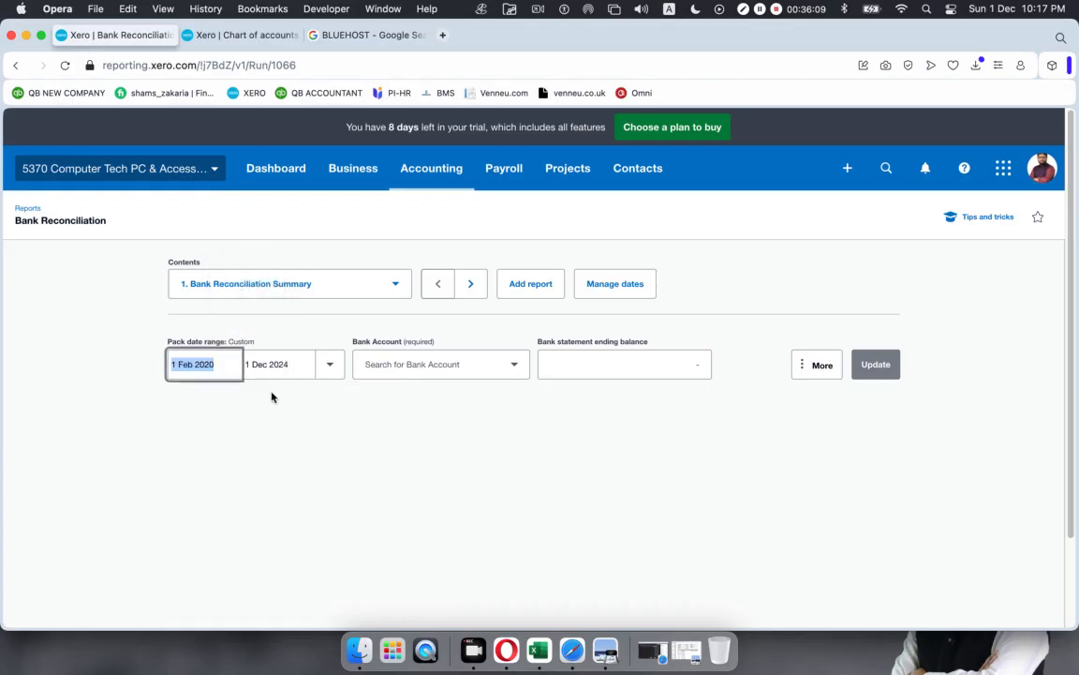
Step: Set the report end date to 29 Feb 2020
{"action": "left_click", "coordinate": [283, 366]}
{"action": "left_click", "coordinate": [328, 364]}
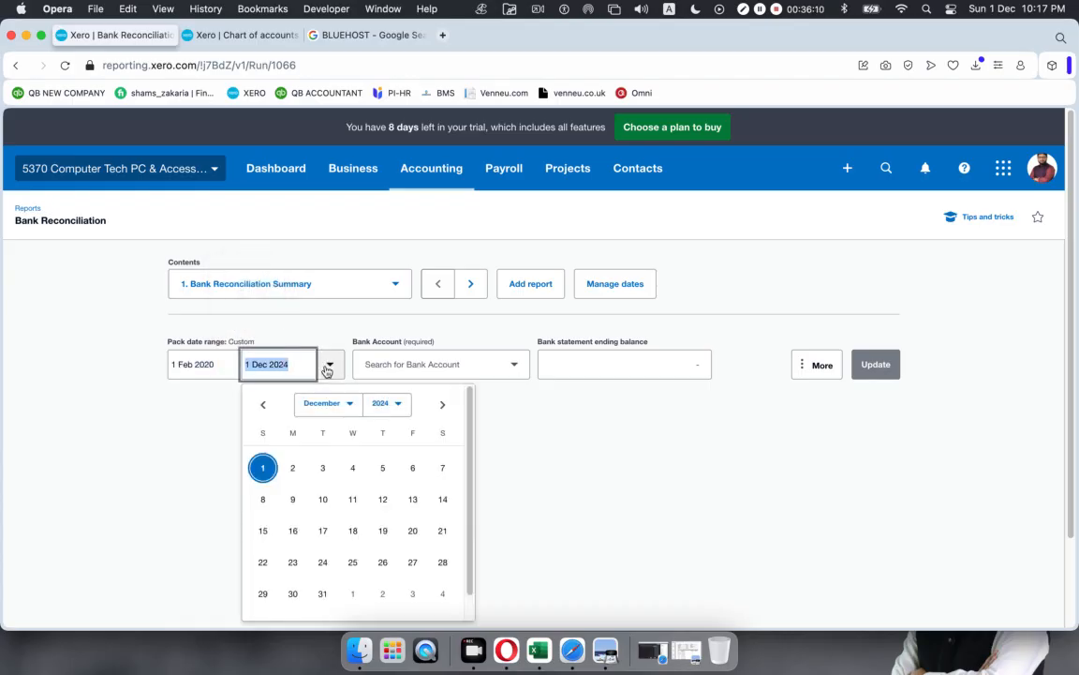
{"action": "left_click", "coordinate": [395, 409]}
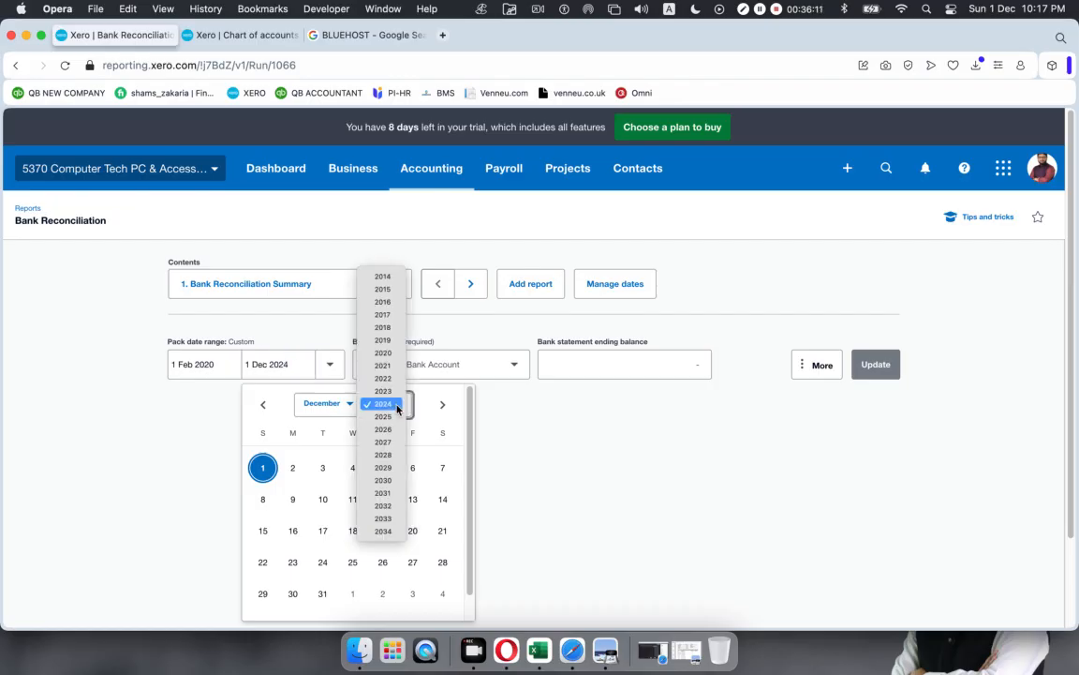
{"action": "left_click", "coordinate": [383, 353]}
{"action": "left_click", "coordinate": [348, 403]}
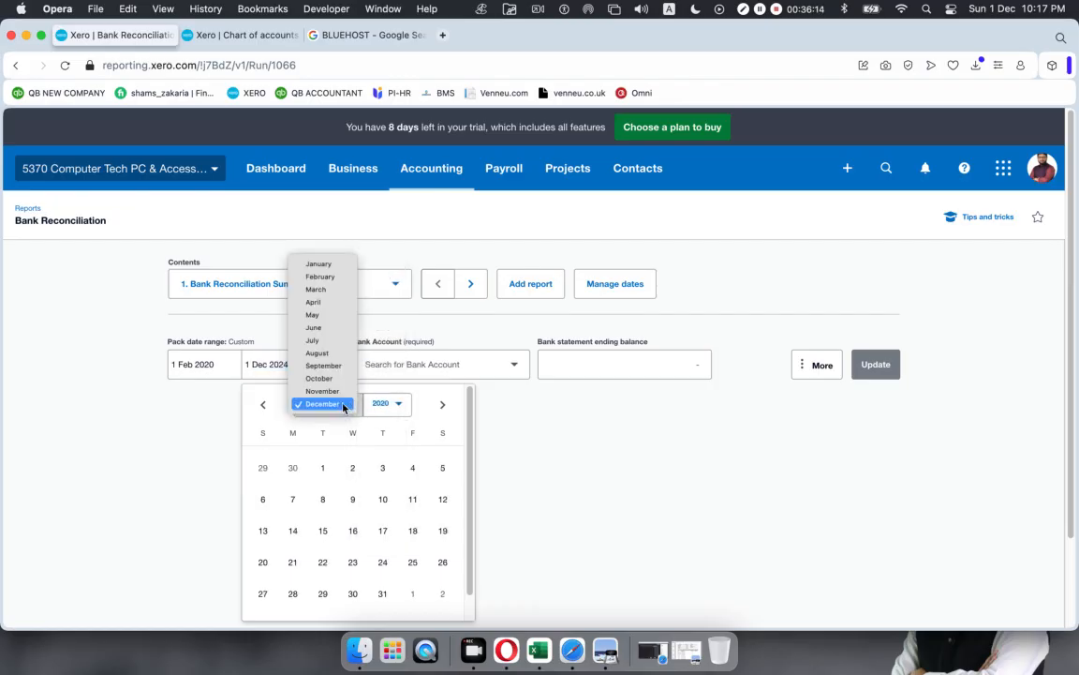
{"action": "left_click", "coordinate": [329, 276]}
{"action": "left_click", "coordinate": [443, 593]}
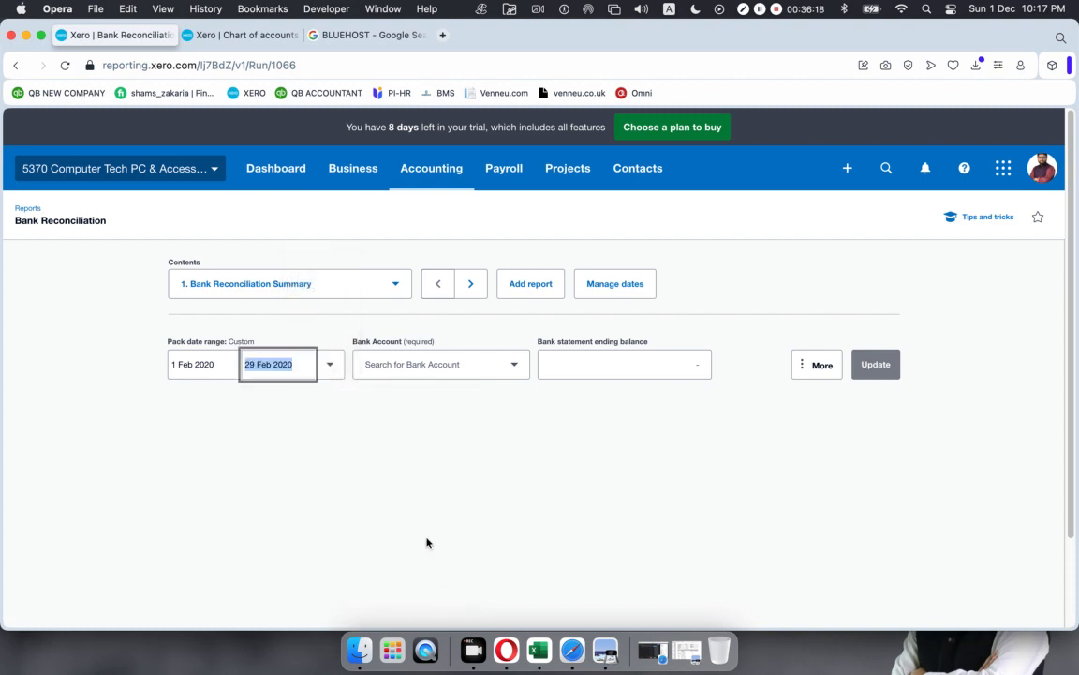
{"action": "left_click", "coordinate": [234, 429]}
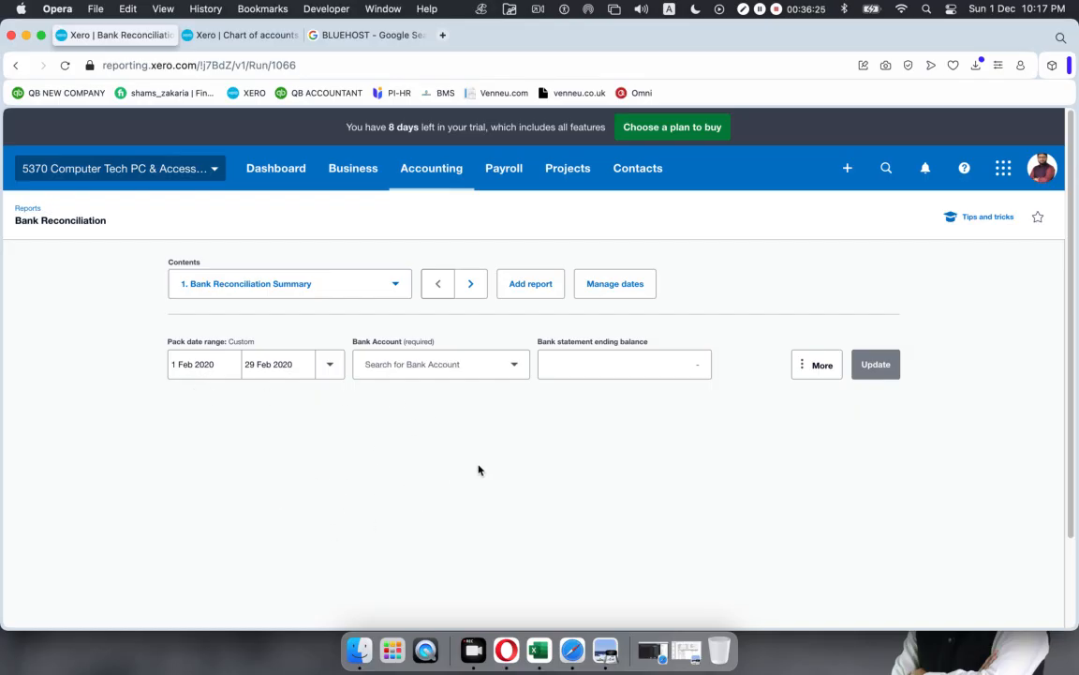
{"action": "left_click", "coordinate": [513, 366]}
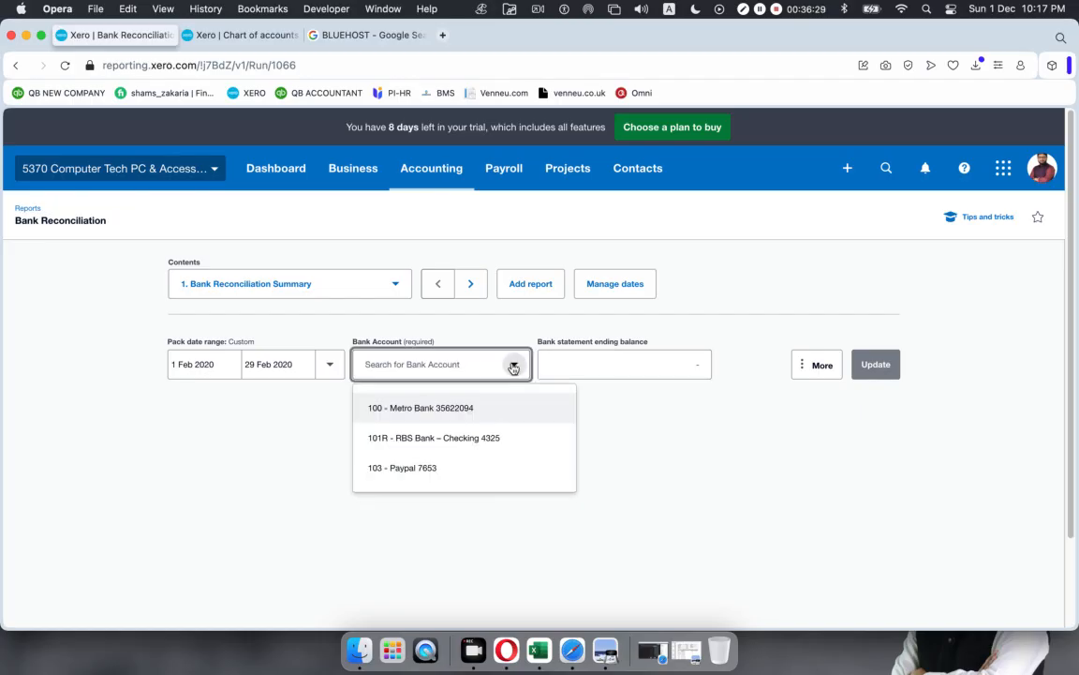
{"action": "left_click", "coordinate": [447, 408]}
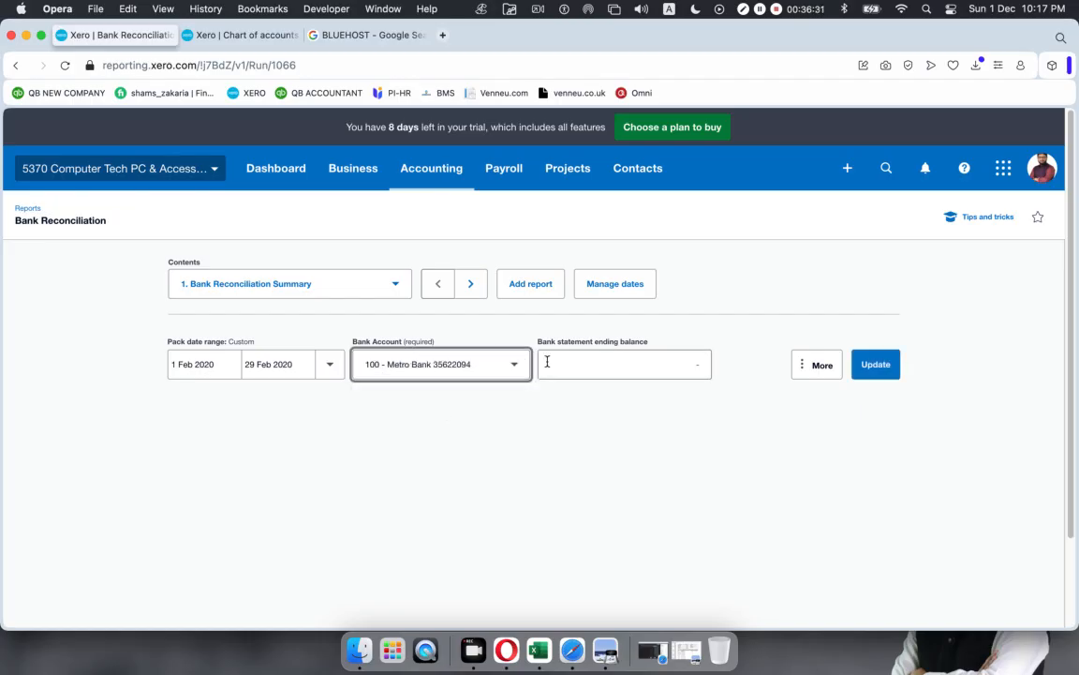
{"action": "left_click", "coordinate": [860, 364]}
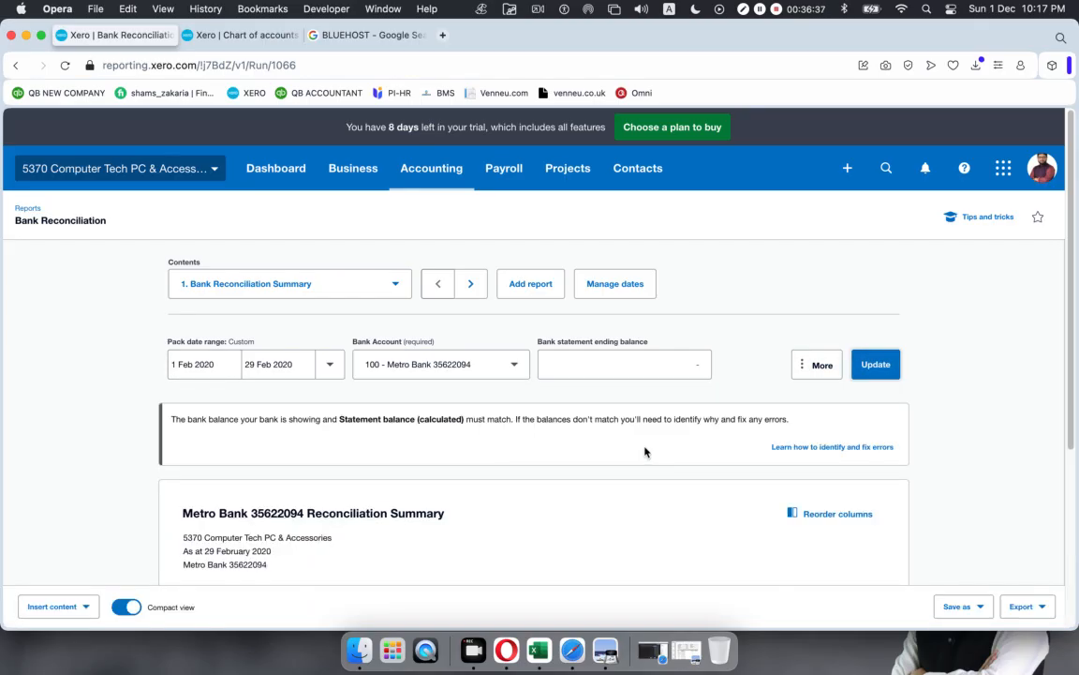
Step: Review the figures in the Metro Bank reconciliation summary
{"action": "scroll", "coordinate": [643, 450], "scroll_direction": "down", "scroll_amount": 5}
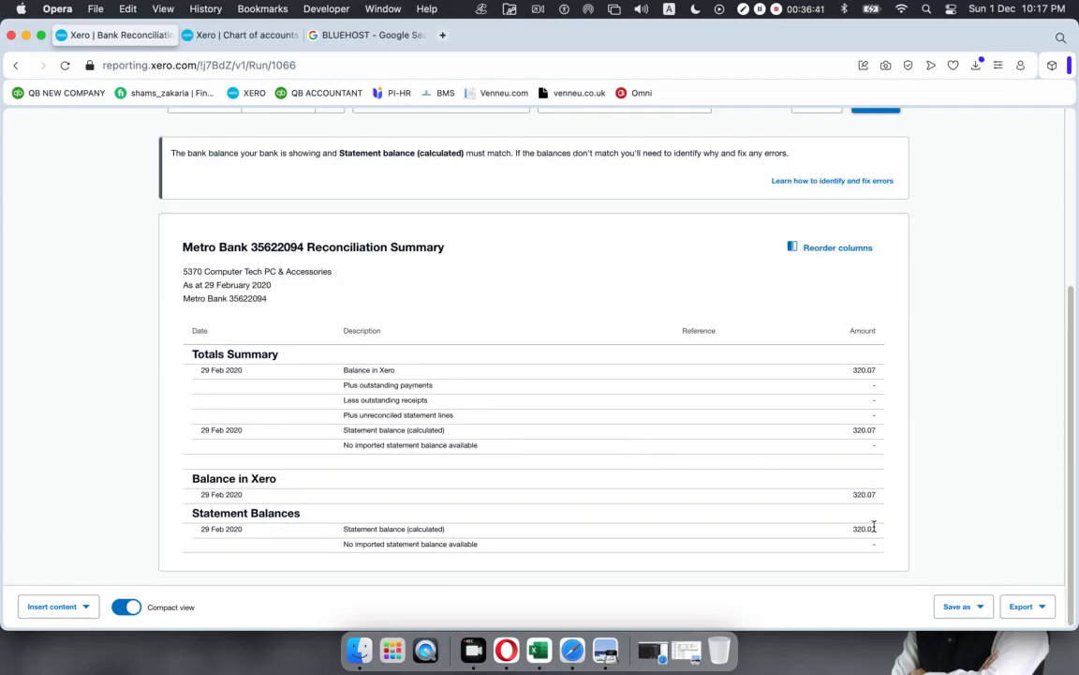
{"action": "left_click_drag", "start_coordinate": [881, 534], "coordinate": [845, 284]}
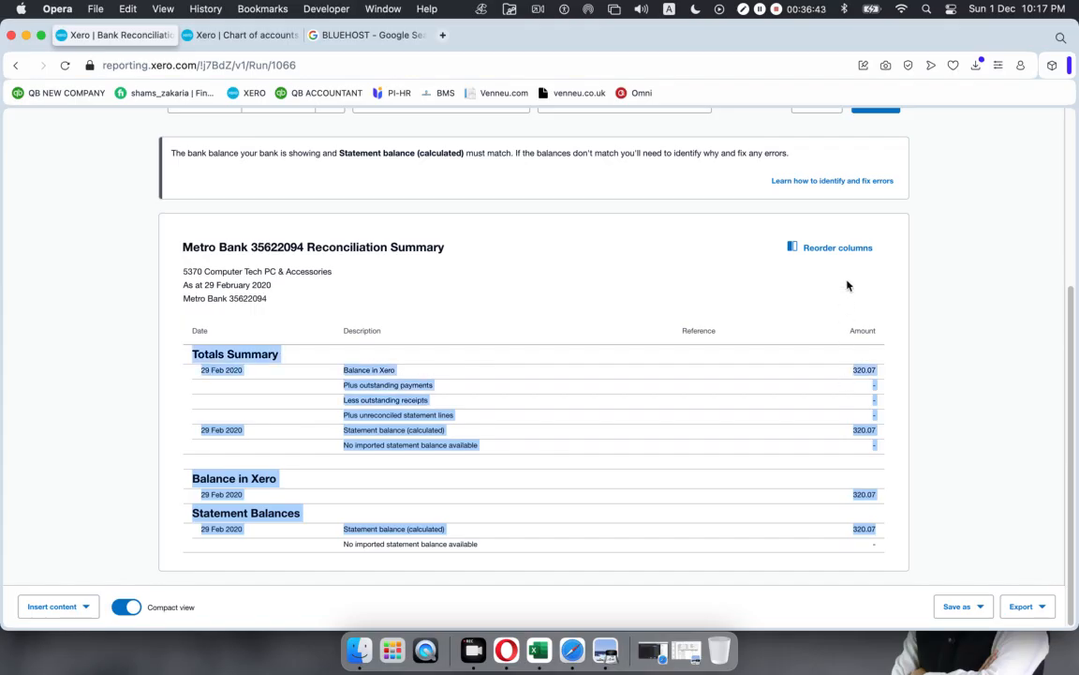
{"action": "left_click", "coordinate": [649, 474]}
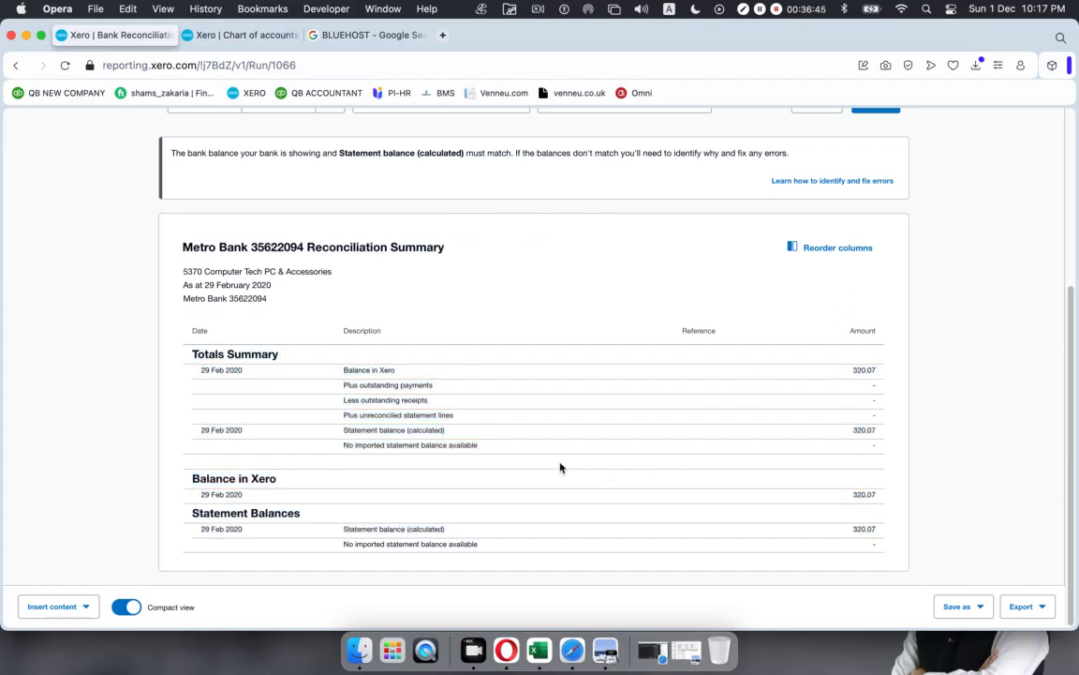
{"action": "scroll", "coordinate": [560, 467], "scroll_direction": "up", "scroll_amount": 4}
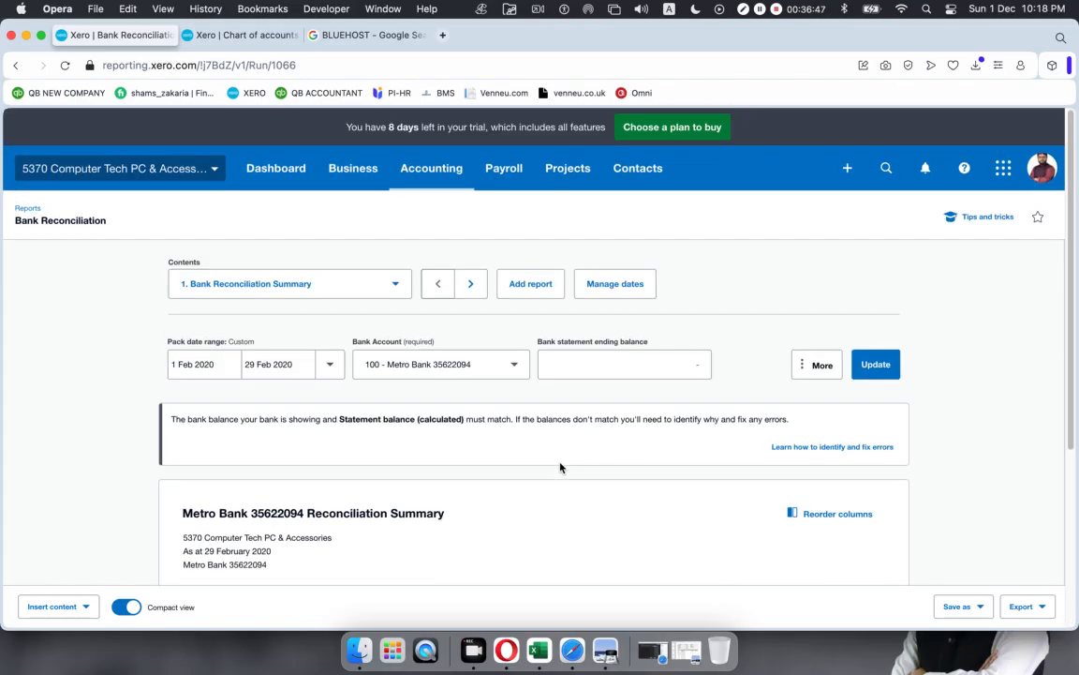
{"action": "scroll", "coordinate": [560, 467], "scroll_direction": "down", "scroll_amount": 4}
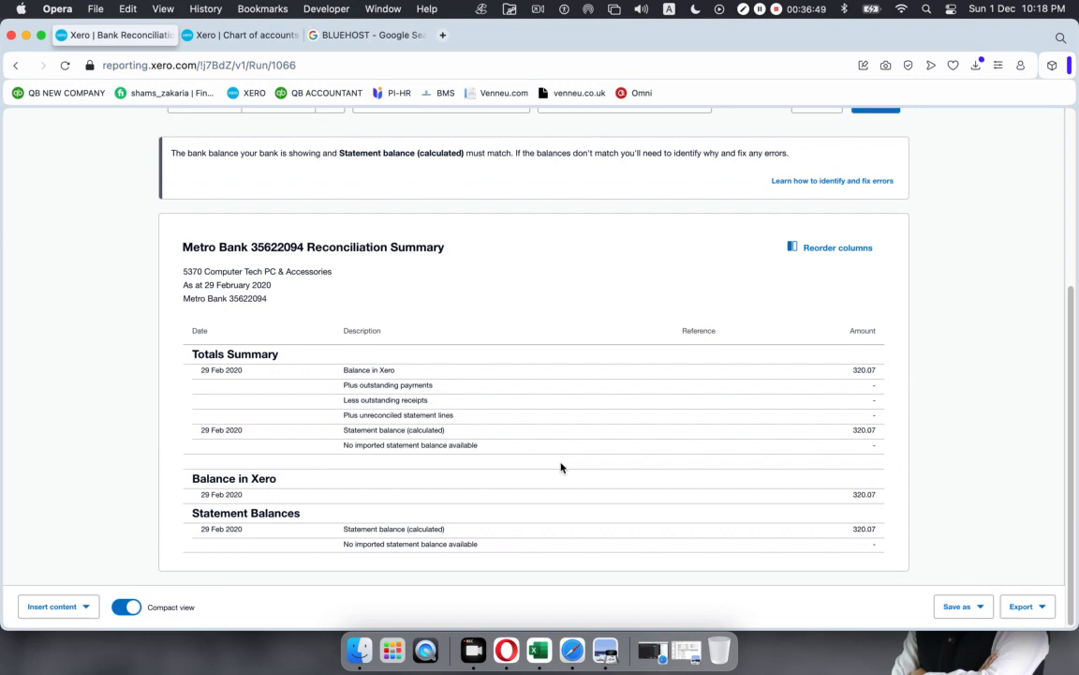
Step: Export the report as PDF and open the downloaded file
{"action": "left_click", "coordinate": [1022, 609]}
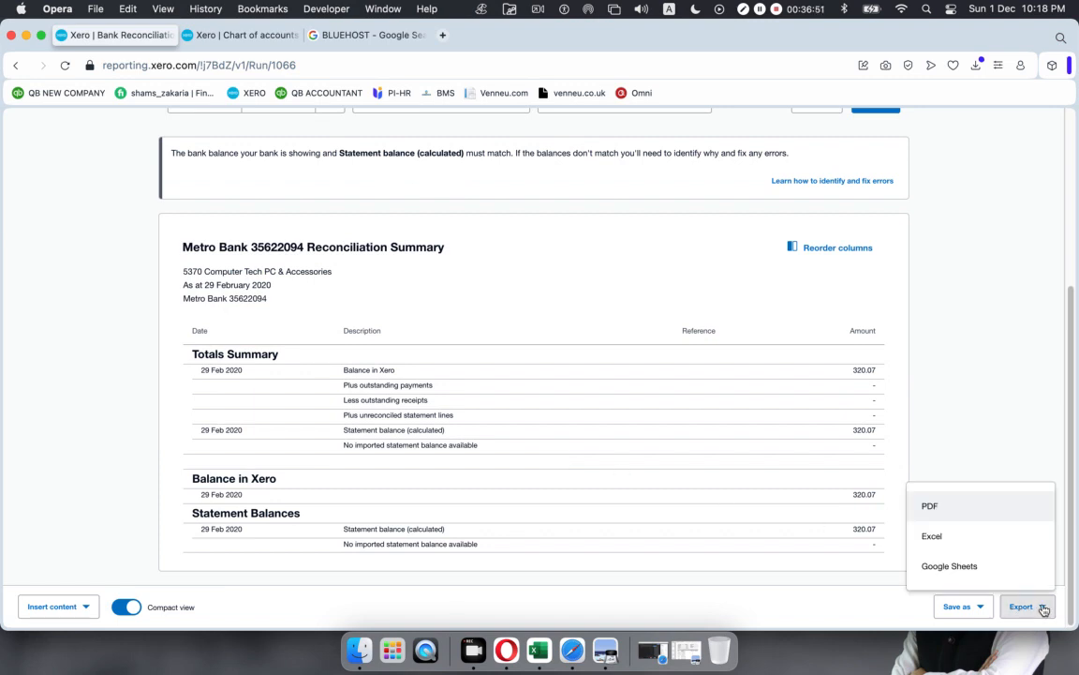
{"action": "left_click", "coordinate": [940, 509]}
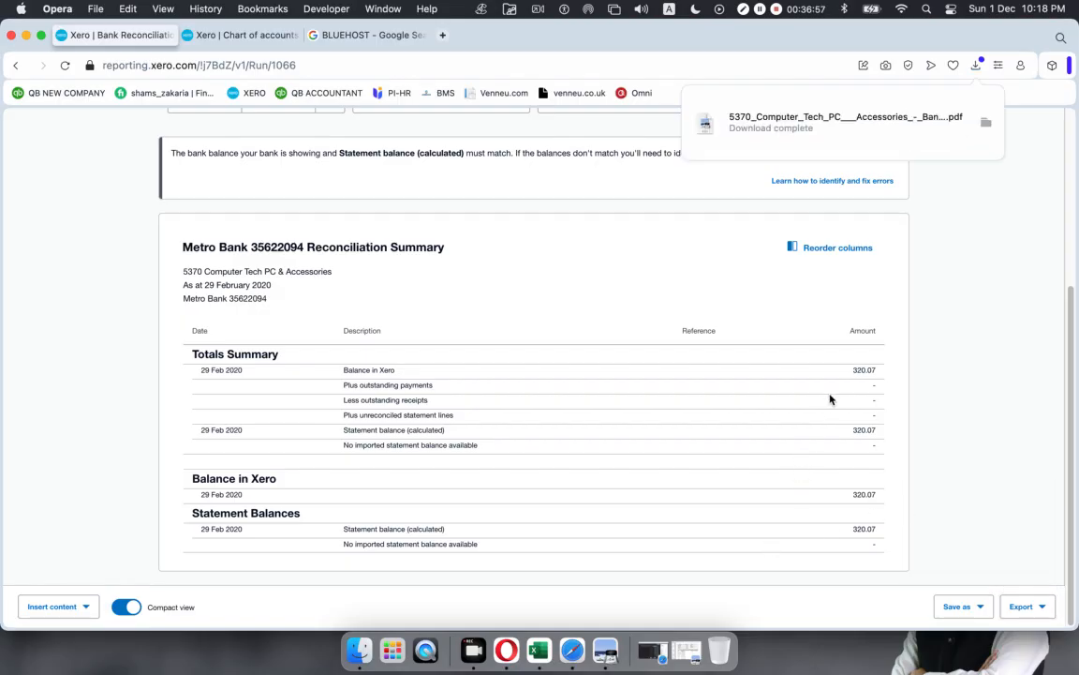
{"action": "left_click", "coordinate": [774, 133]}
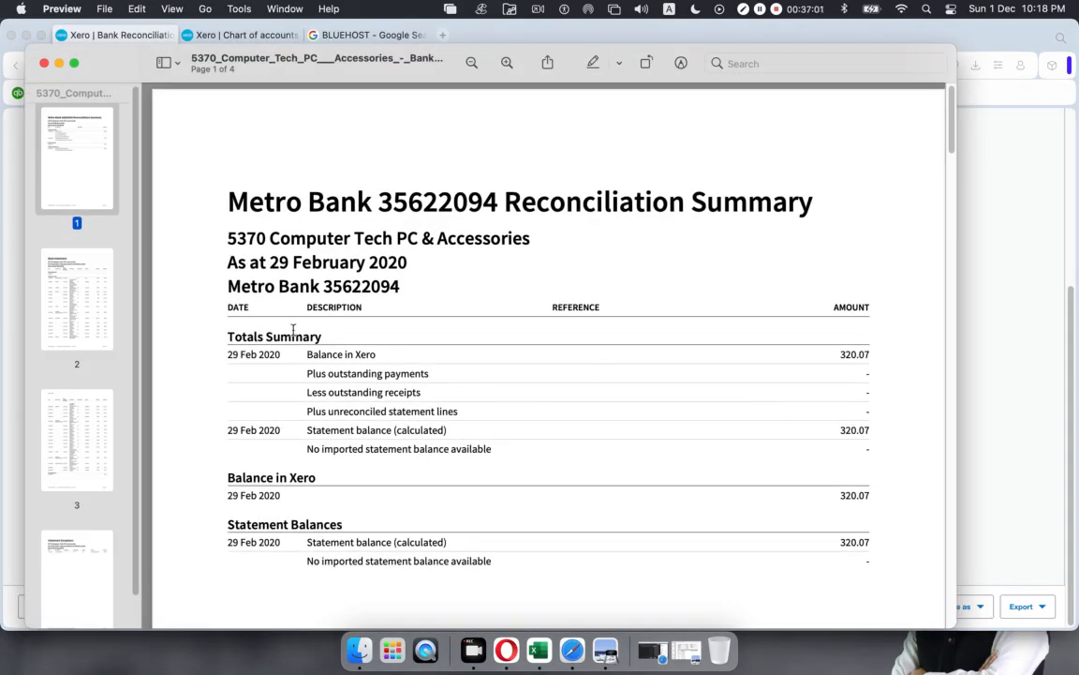
Step: Page through the 4-page PDF in Preview, then close it and return to the 320.07 Xero summary
{"action": "scroll", "coordinate": [286, 324], "scroll_direction": "down", "scroll_amount": 10}
{"action": "scroll", "coordinate": [284, 321], "scroll_direction": "down", "scroll_amount": 15}
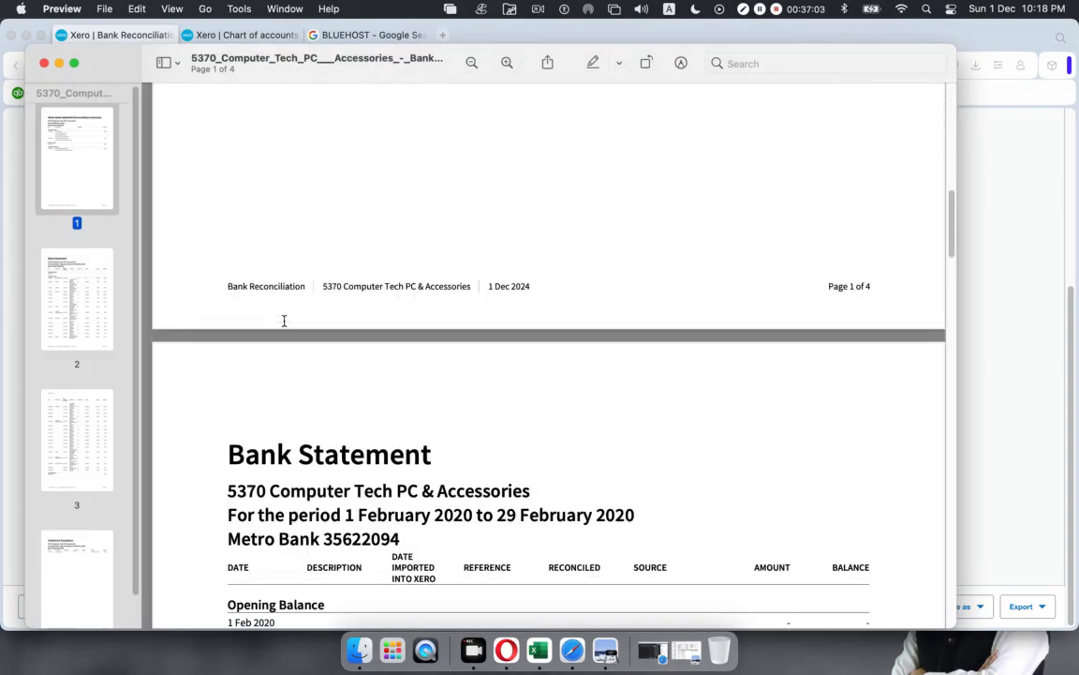
{"action": "scroll", "coordinate": [284, 321], "scroll_direction": "down", "scroll_amount": 20}
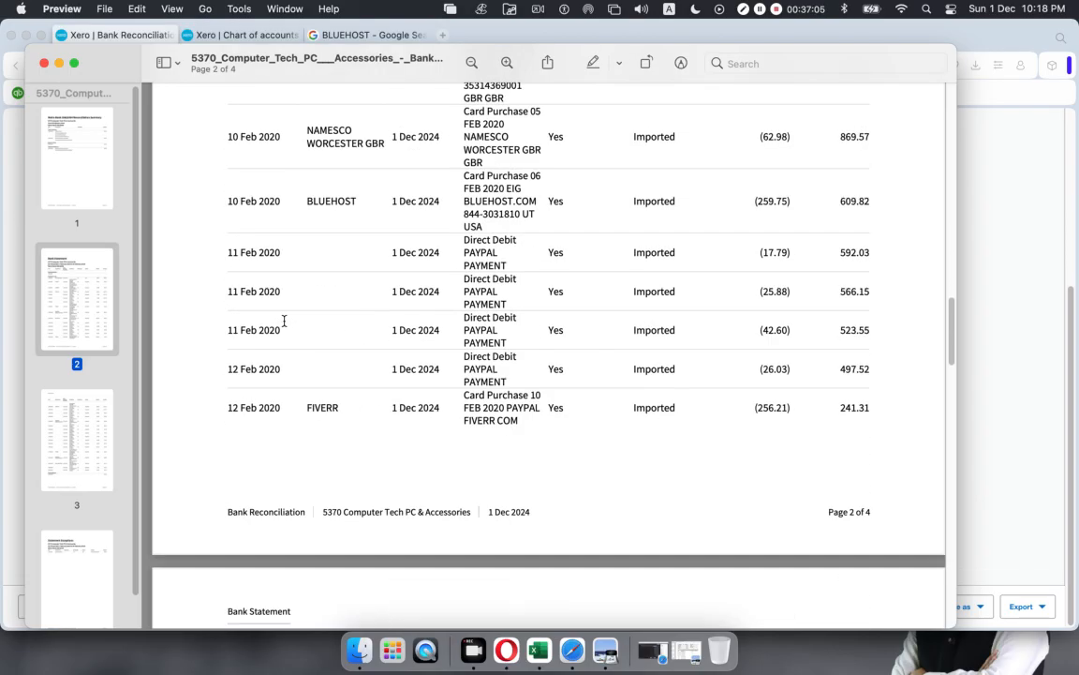
{"action": "scroll", "coordinate": [284, 321], "scroll_direction": "down", "scroll_amount": 15}
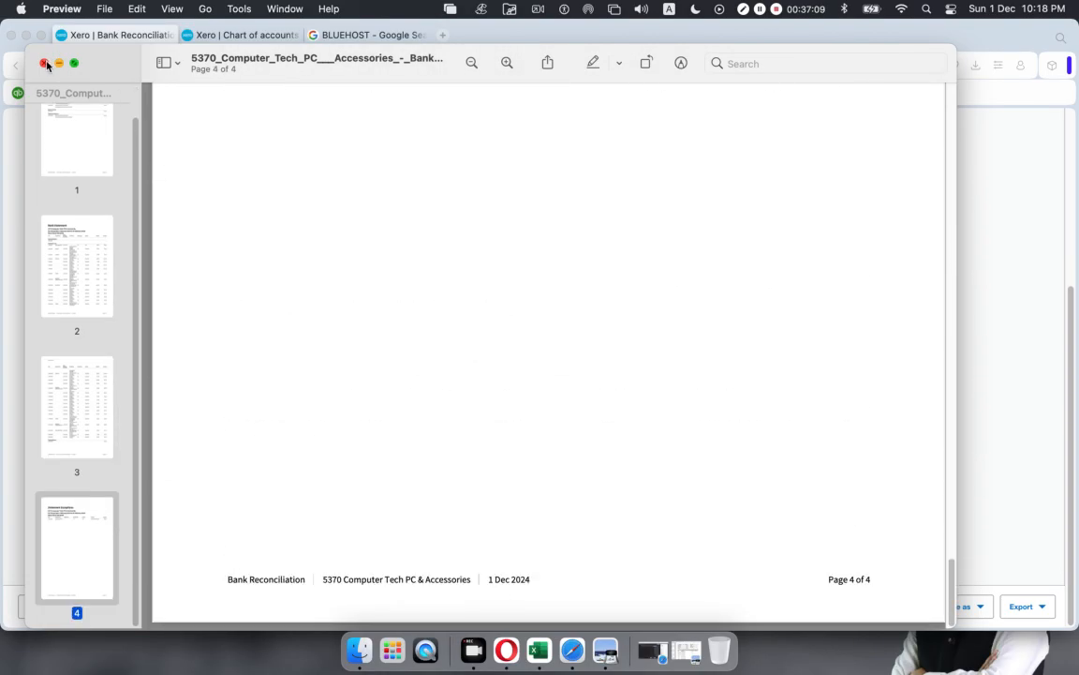
{"action": "left_click", "coordinate": [43, 62]}
{"action": "left_click", "coordinate": [980, 307]}
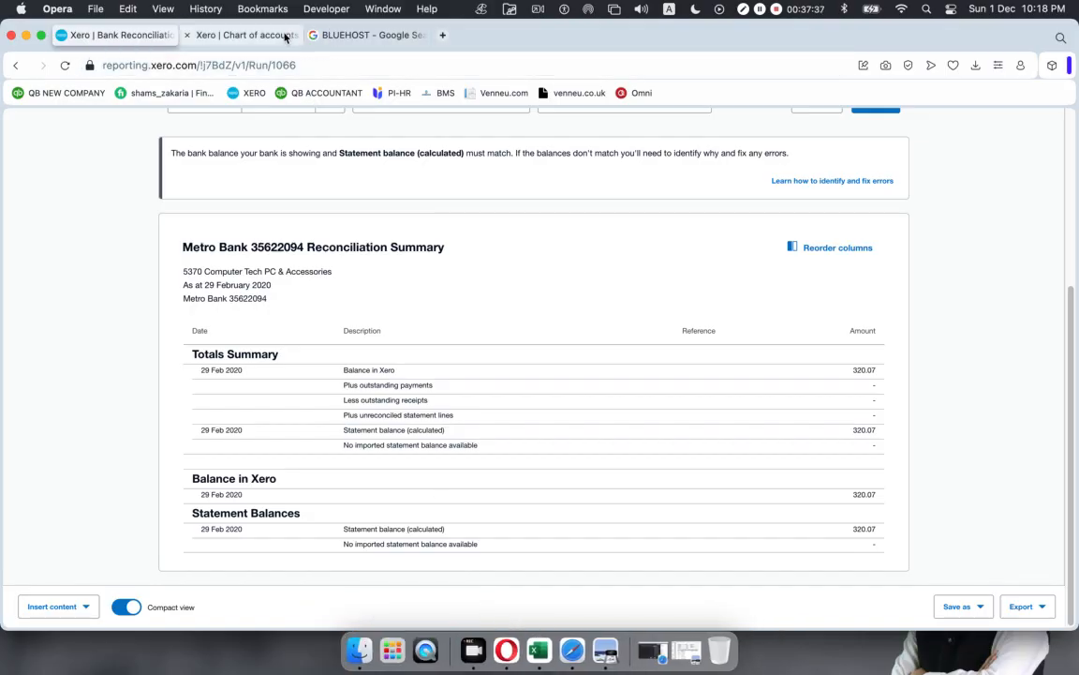
Step: Cycle through the Chart of accounts, Bank Reconciliation and BLUEHOST tabs, settling on the BLUEHOST Google results
{"action": "left_click", "coordinate": [356, 35]}
{"action": "left_click", "coordinate": [238, 36]}
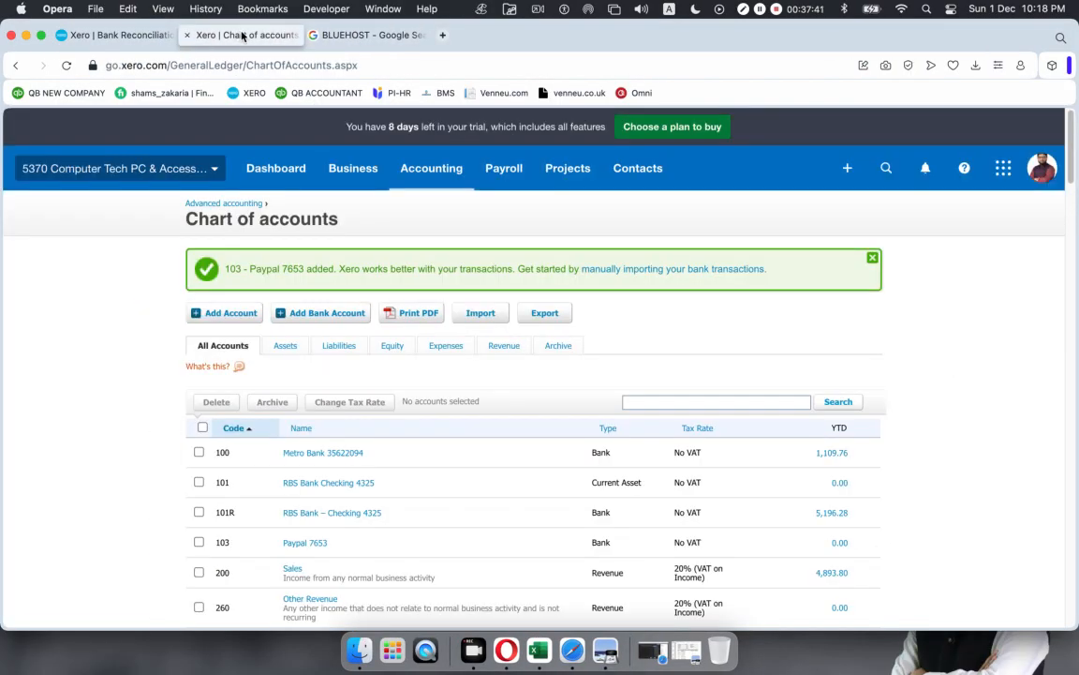
{"action": "left_click", "coordinate": [366, 35]}
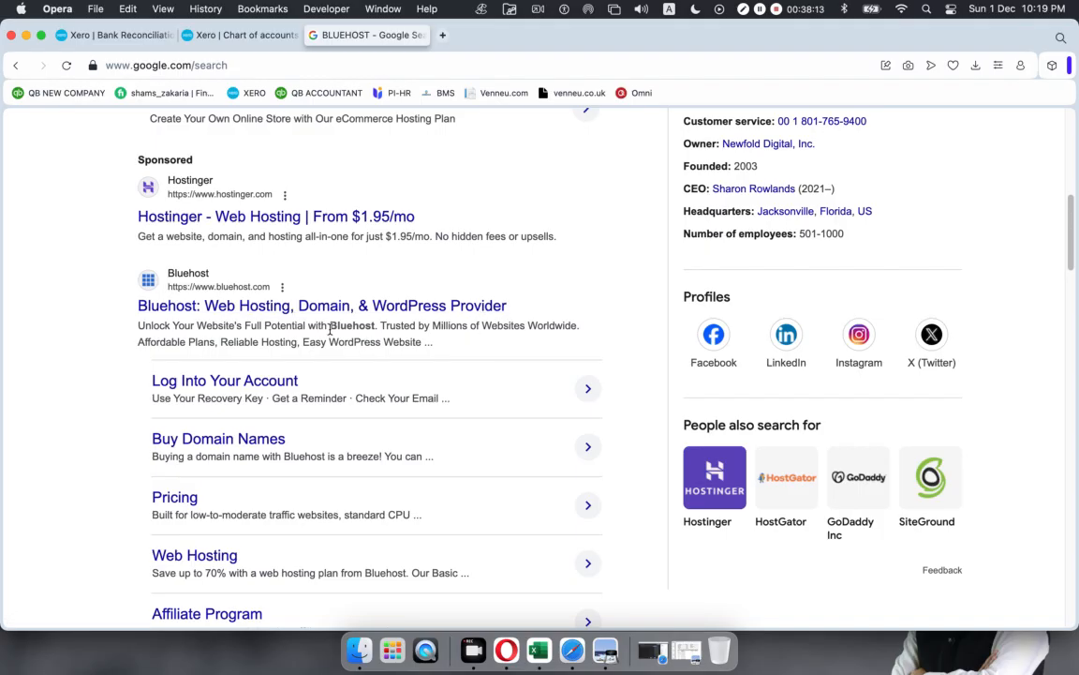
{"action": "left_click", "coordinate": [220, 35]}
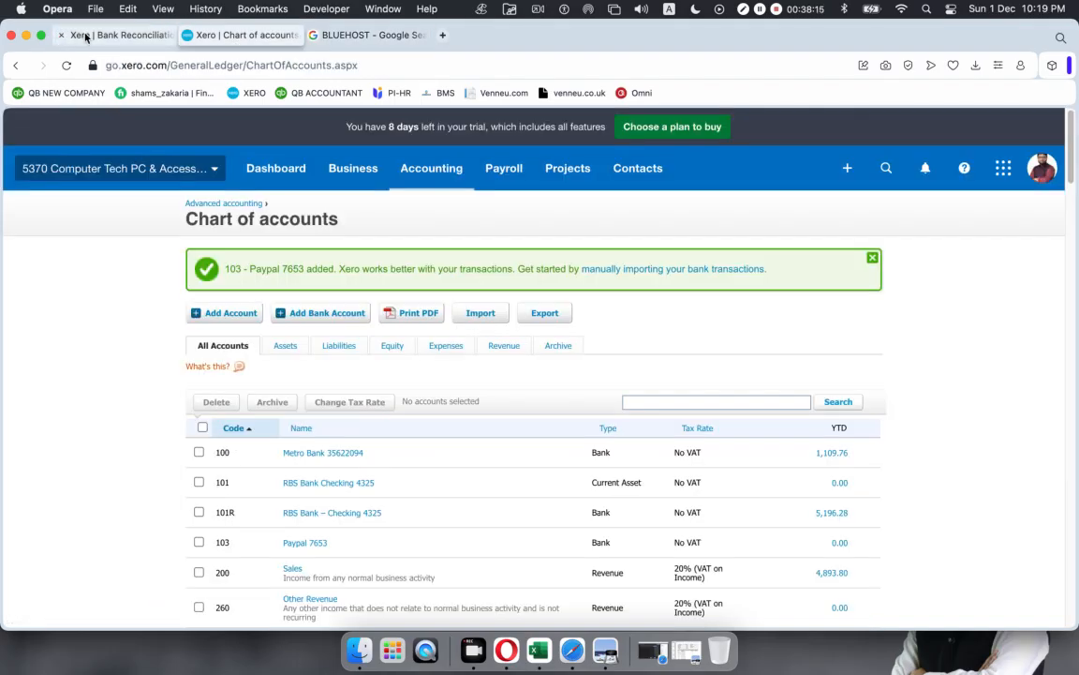
{"action": "left_click", "coordinate": [79, 35]}
{"action": "left_click", "coordinate": [249, 36]}
{"action": "left_click", "coordinate": [356, 36]}
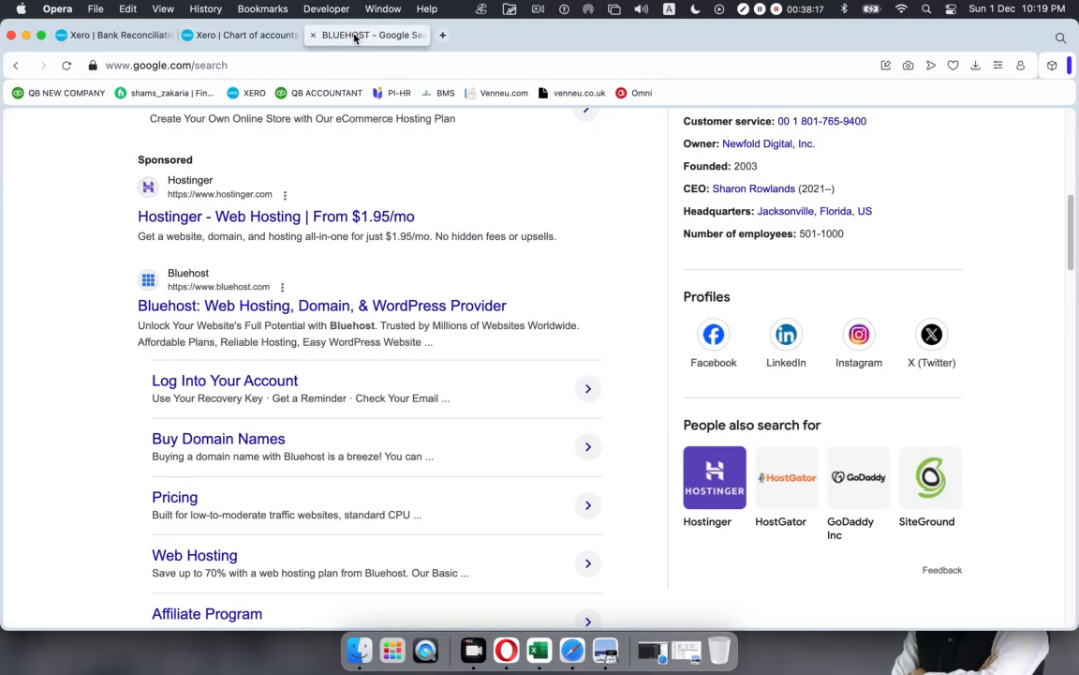
{"action": "left_click", "coordinate": [581, 648]}
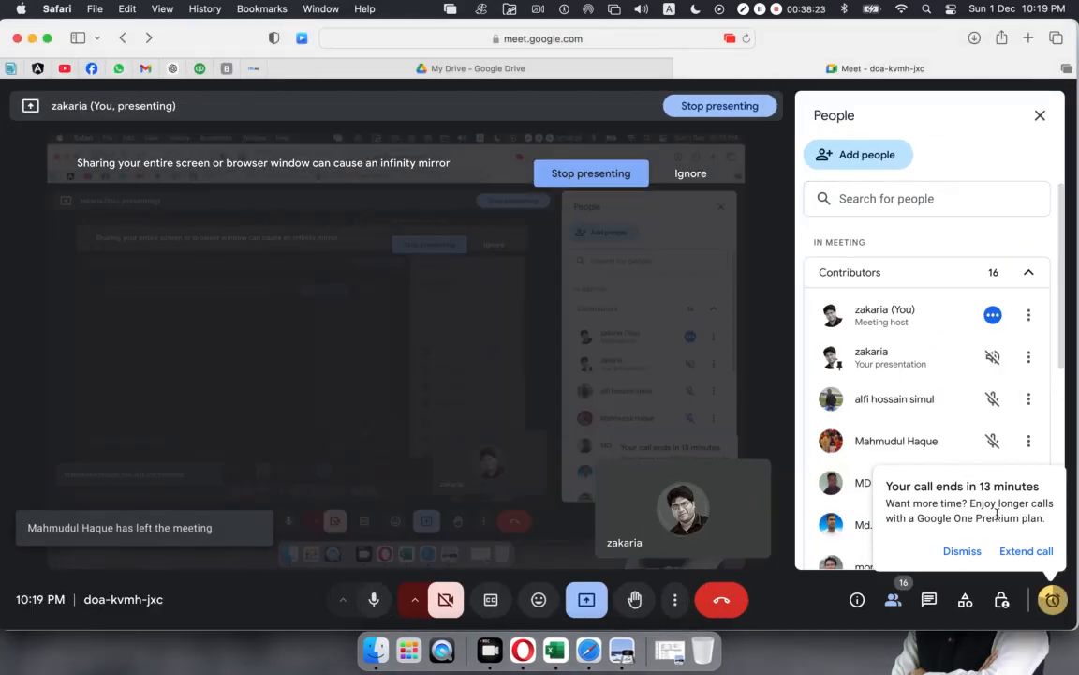
Step: Dismiss the Google Meet notice that the call ends in 13 minutes
{"action": "left_click", "coordinate": [962, 551]}
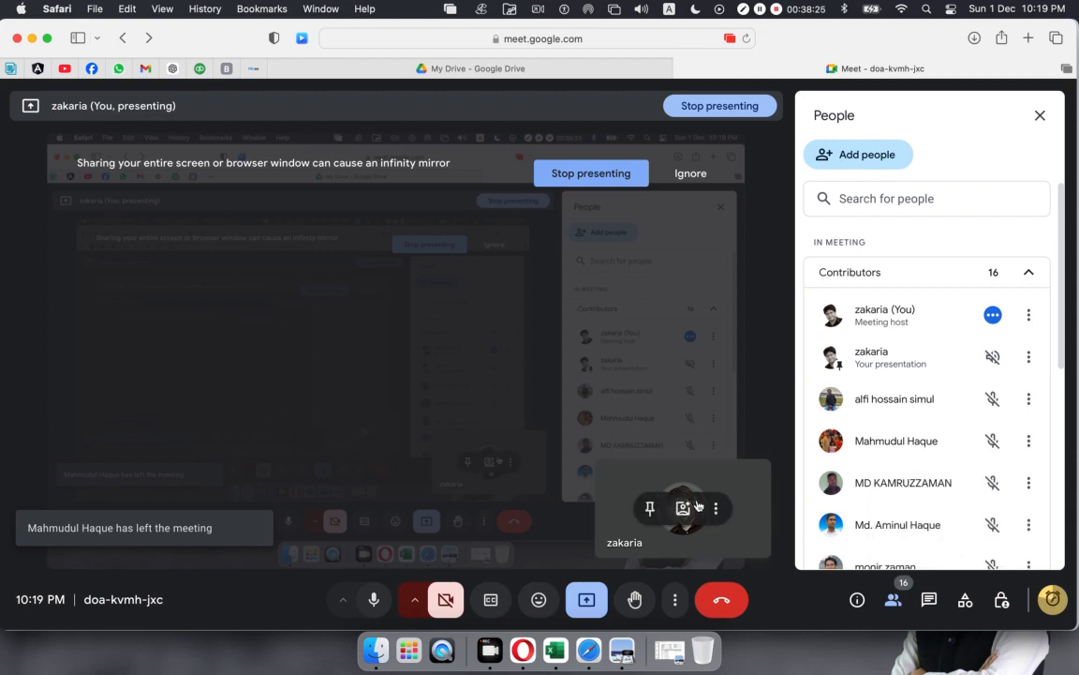
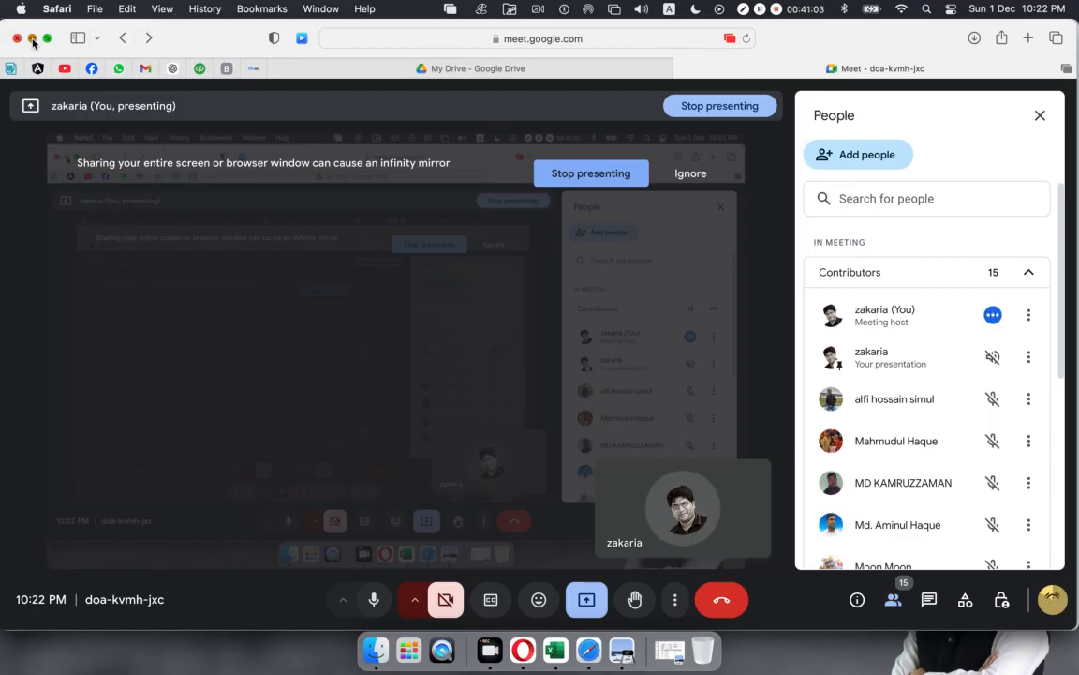
Step: Minimize the Google Meet and Safari search windows and hide the Feb Metro workbook
{"action": "left_click", "coordinate": [32, 41]}
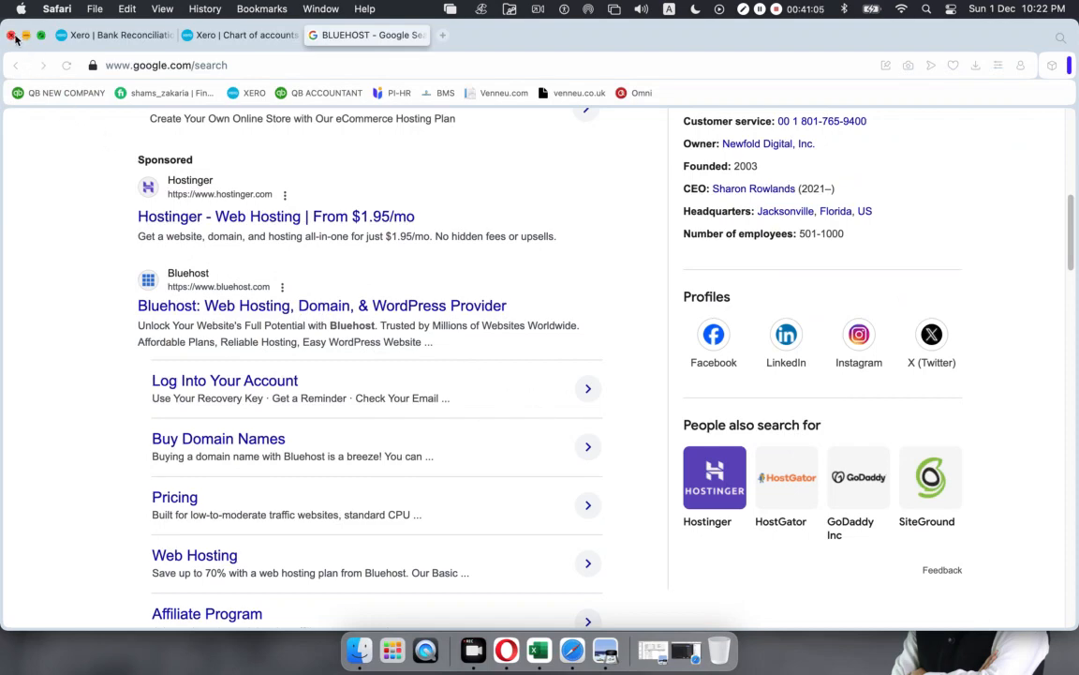
{"action": "left_click", "coordinate": [26, 35]}
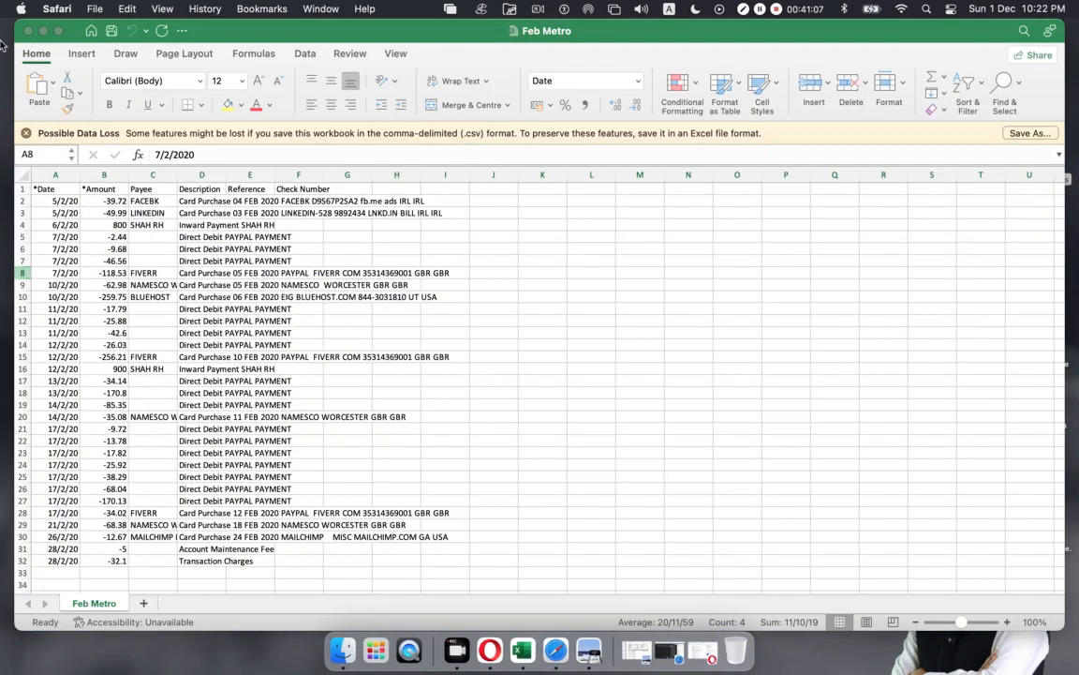
{"action": "left_click", "coordinate": [28, 31]}
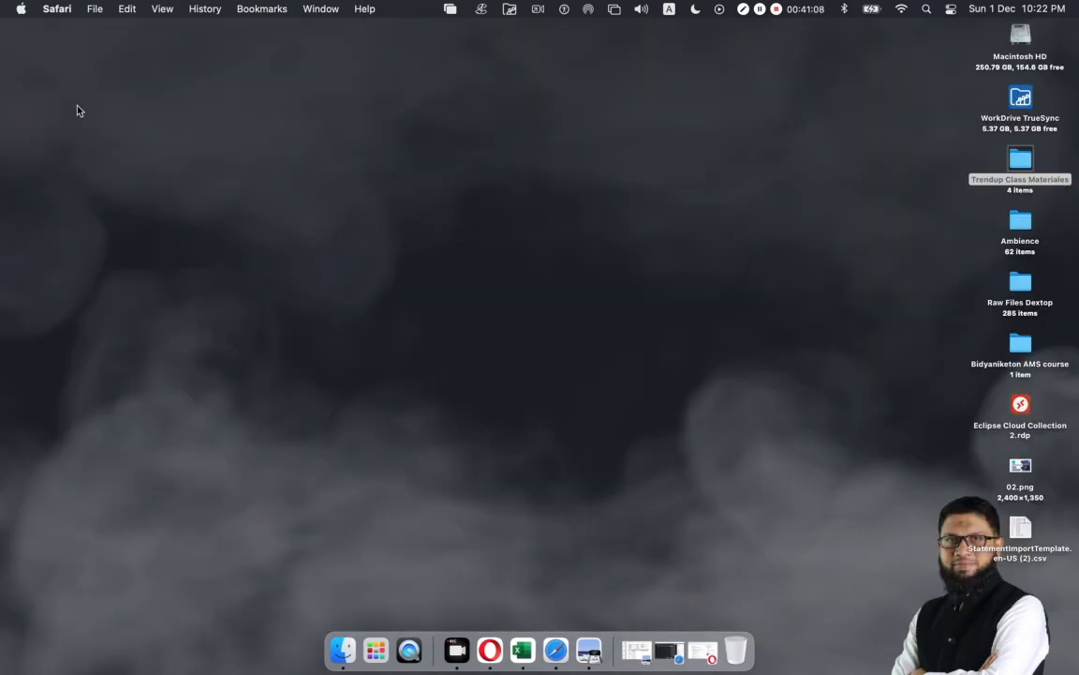
Step: Restore the Metro Bank February statement PDF from the Dock and close it
{"action": "left_click", "coordinate": [636, 640]}
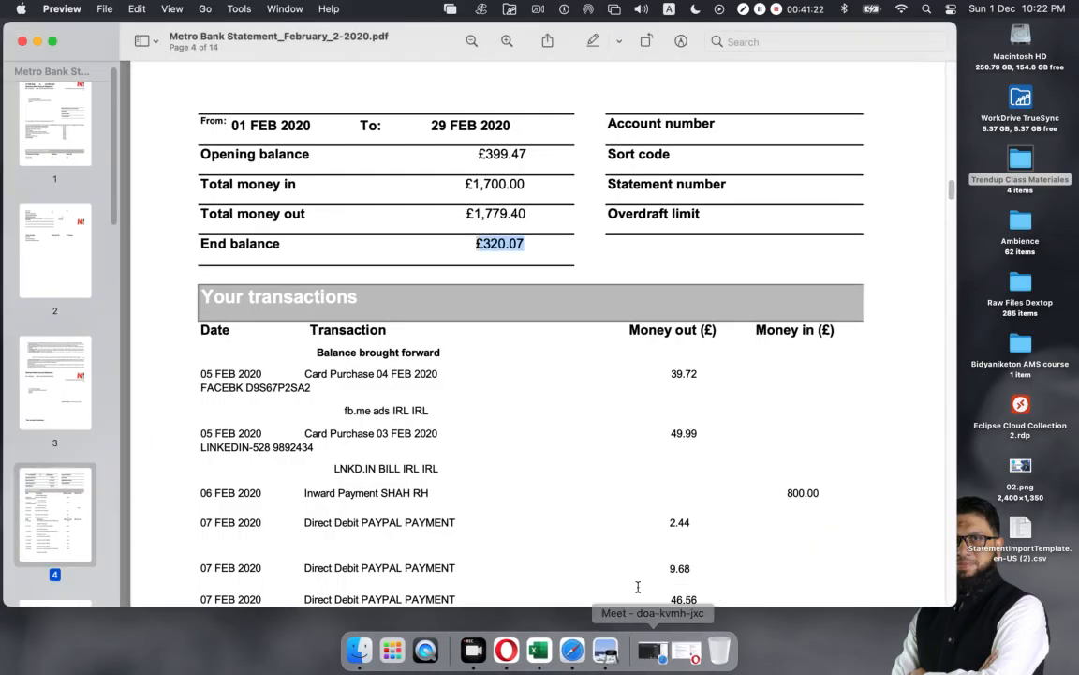
{"action": "left_click", "coordinate": [20, 42]}
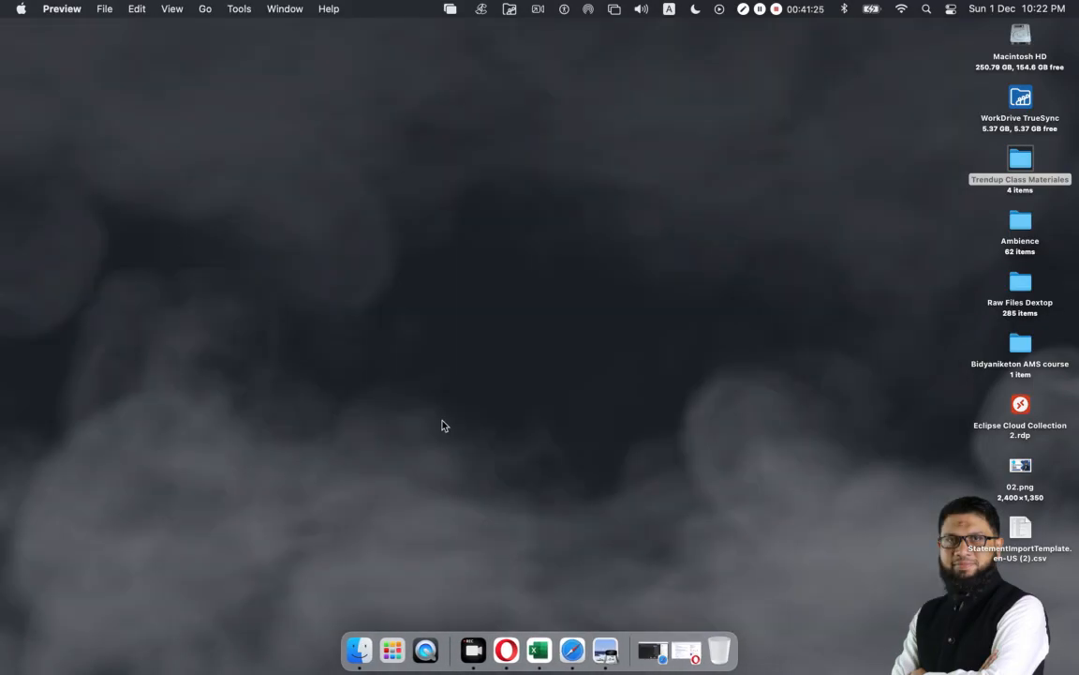
Step: Restore the Safari window with the Meet call and go to the Facebook feed
{"action": "left_click", "coordinate": [581, 640]}
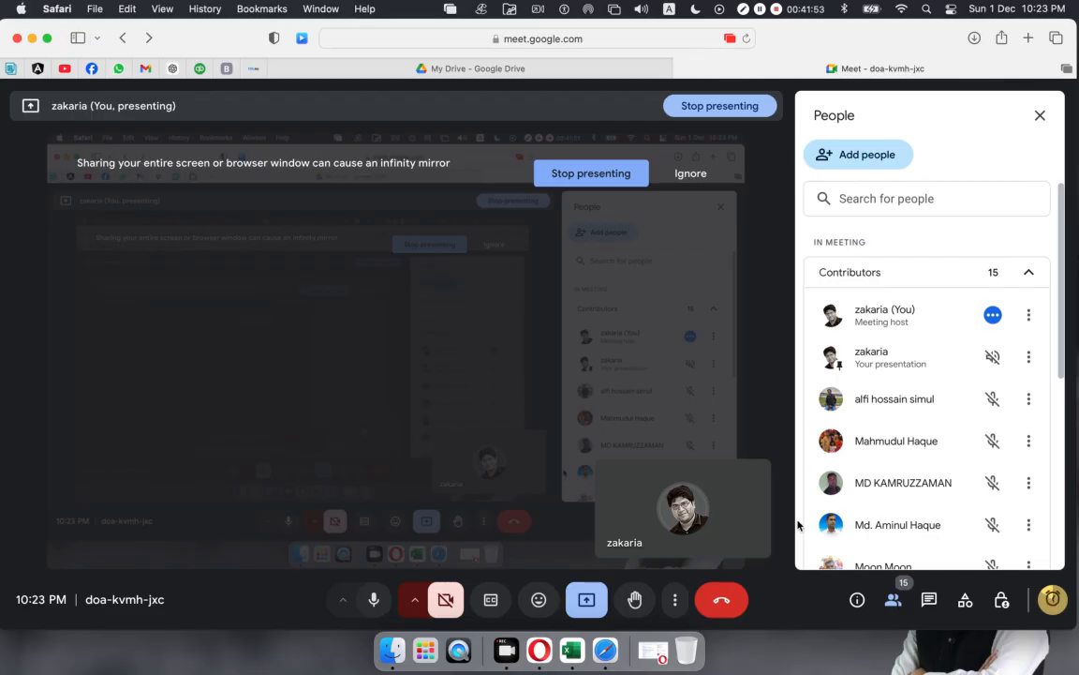
{"action": "left_click", "coordinate": [91, 70]}
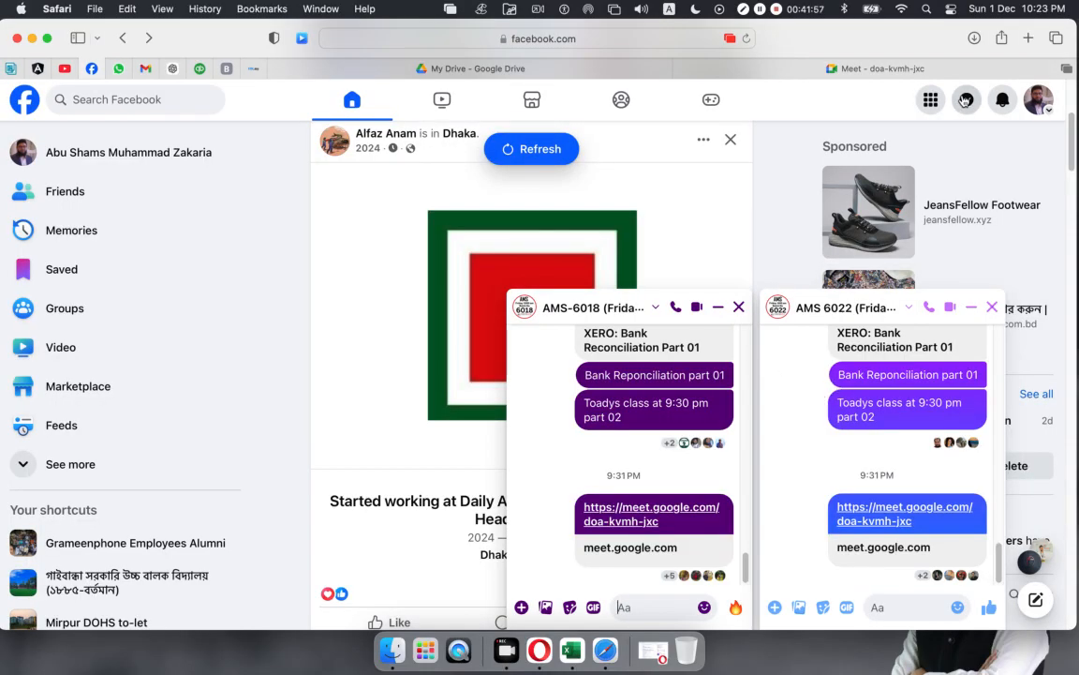
Step: Open the Messenger chats list, close the private one-to-one chat, and browse recent chats
{"action": "left_click", "coordinate": [965, 101]}
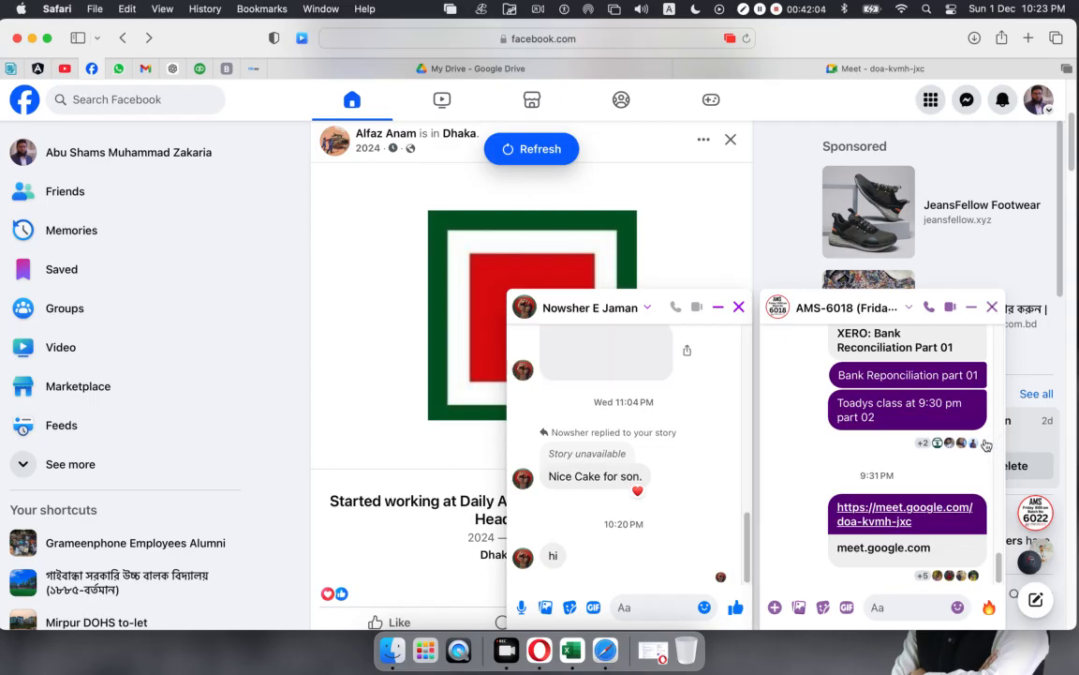
{"action": "scroll", "coordinate": [655, 530], "scroll_direction": "up", "scroll_amount": 3}
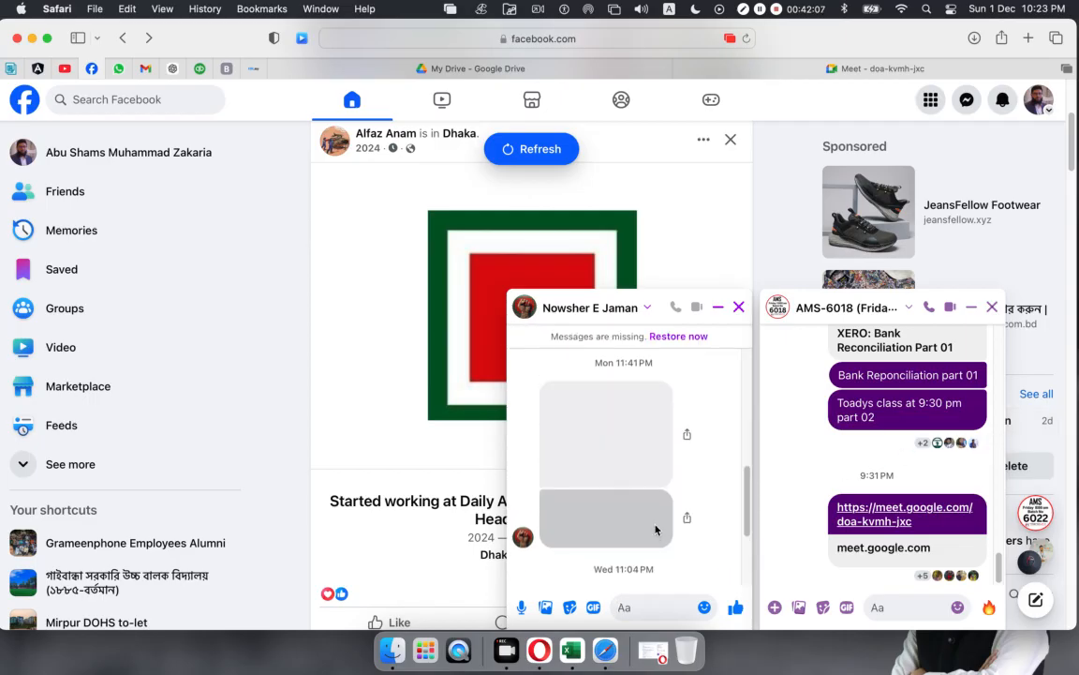
{"action": "left_click", "coordinate": [740, 309]}
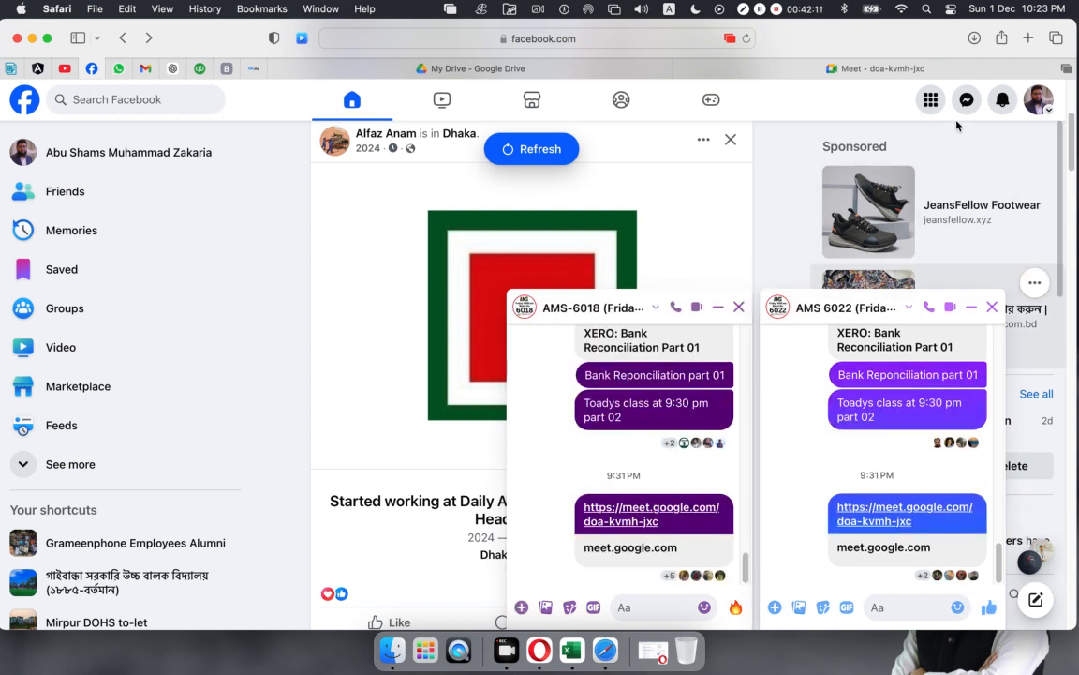
{"action": "left_click", "coordinate": [967, 101]}
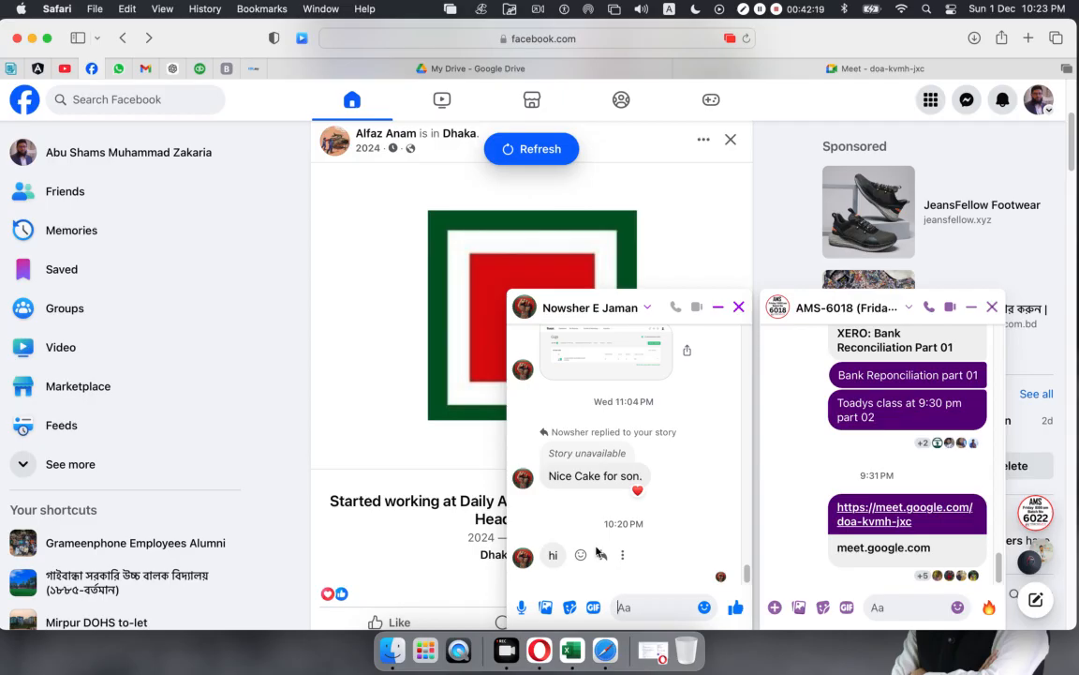
{"action": "scroll", "coordinate": [597, 551], "scroll_direction": "up", "scroll_amount": 2}
{"action": "scroll", "coordinate": [596, 547], "scroll_direction": "up", "scroll_amount": 1}
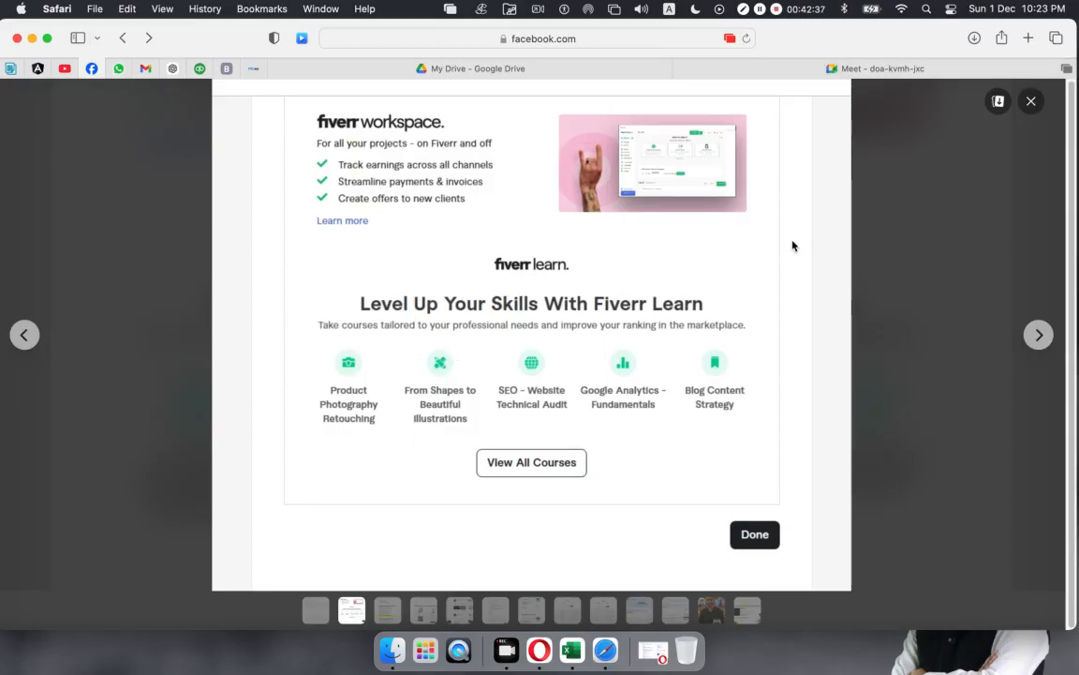
Step: View the shared screenshot full-screen, then close the private chat and reopen the chats list
{"action": "left_click", "coordinate": [1034, 101]}
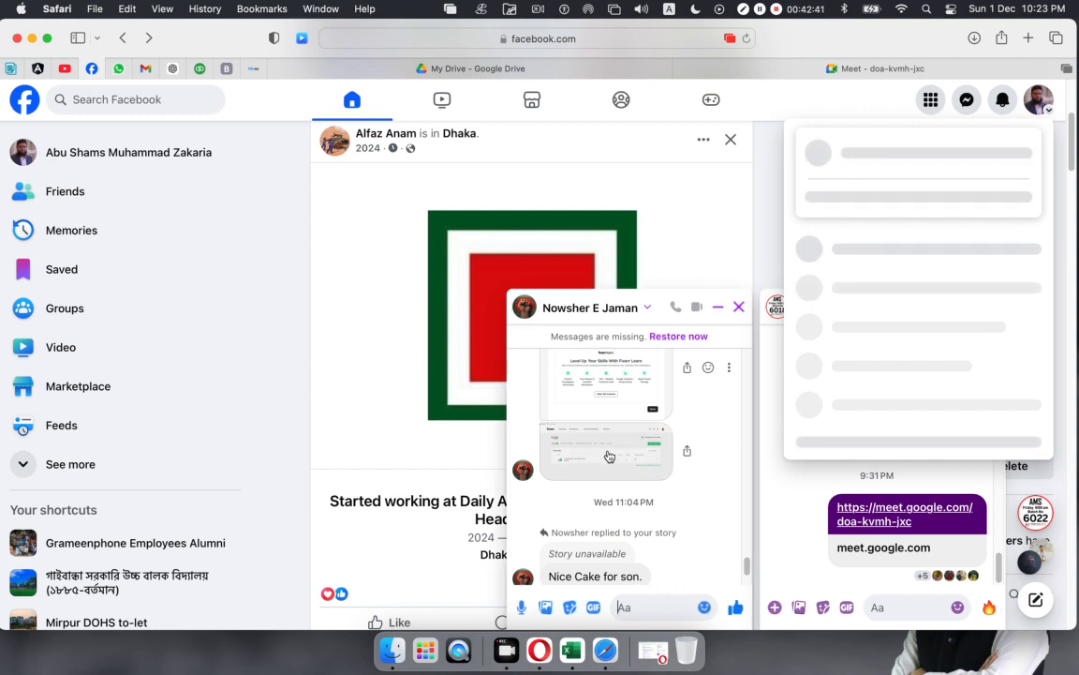
{"action": "left_click", "coordinate": [609, 456]}
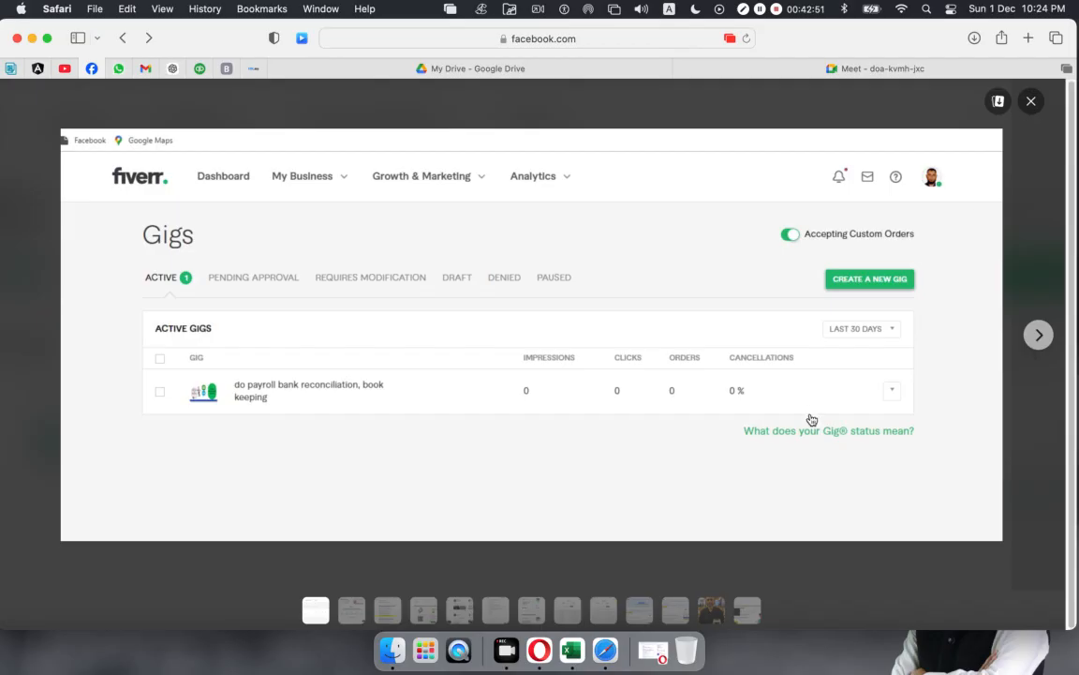
{"action": "key", "text": "Escape"}
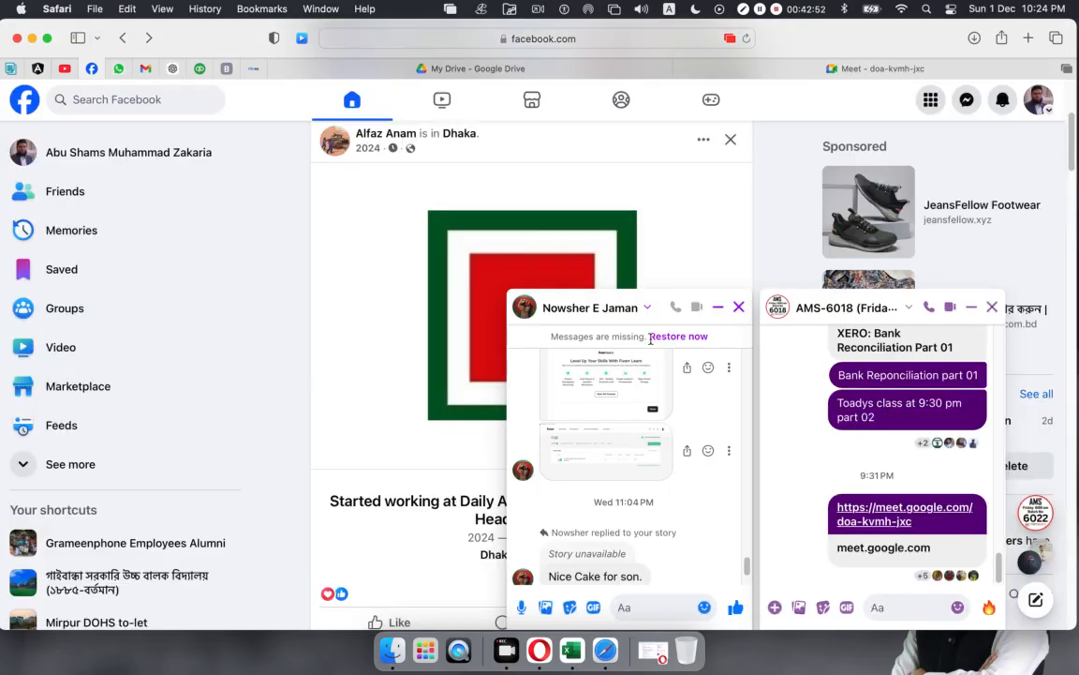
{"action": "left_click", "coordinate": [739, 307]}
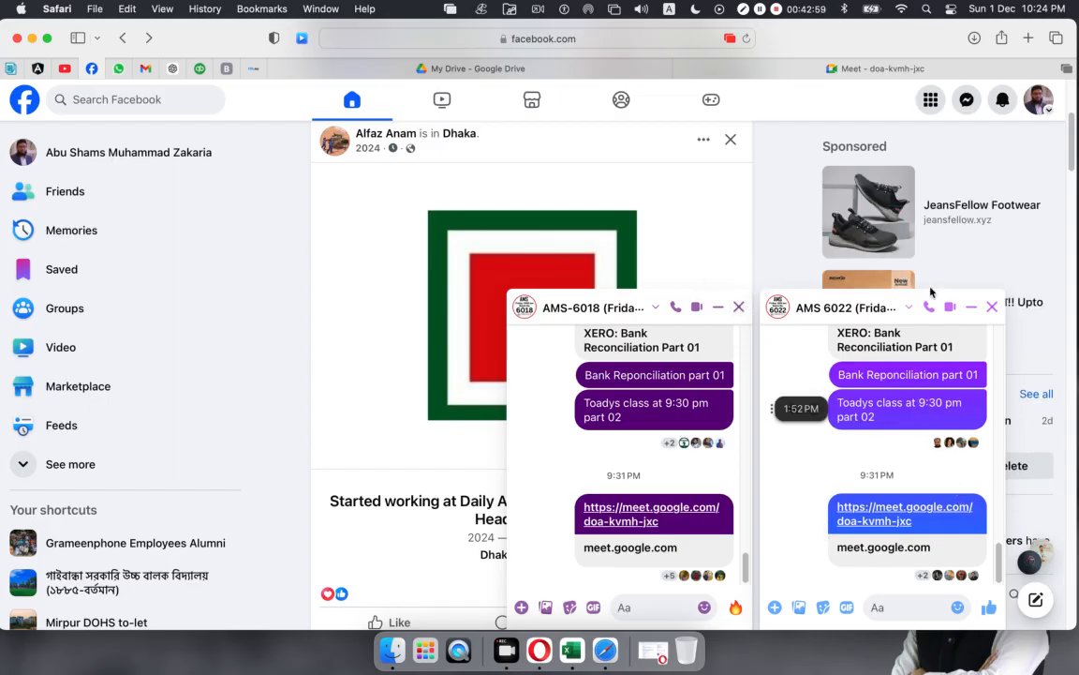
{"action": "left_click", "coordinate": [967, 101]}
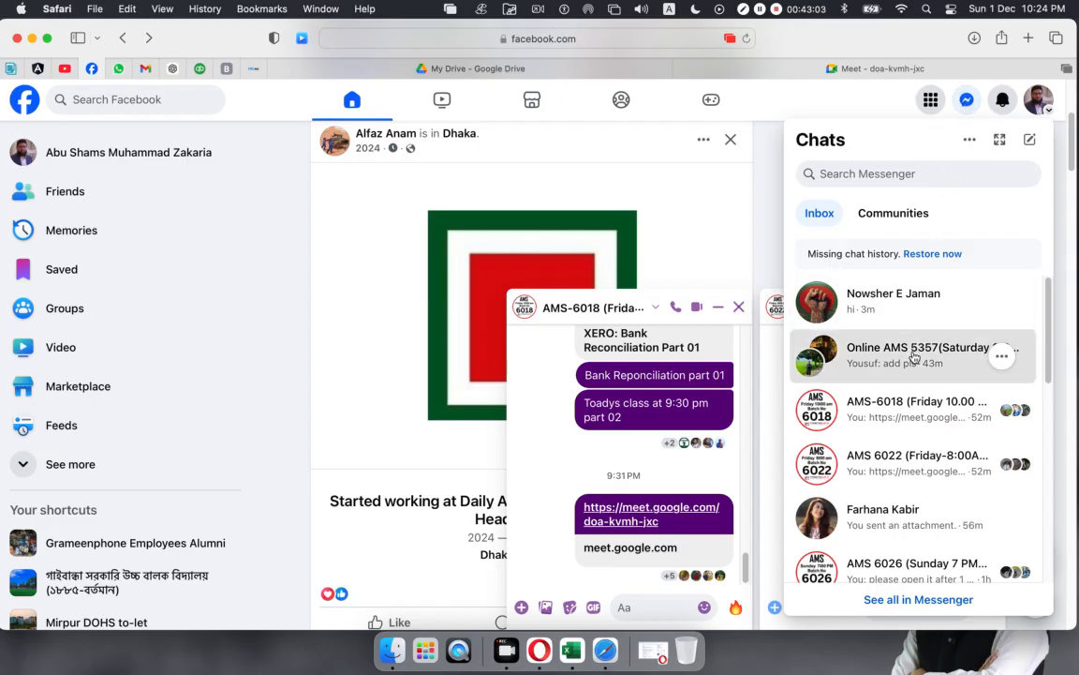
Step: Open the Online AMS 5357 group chat, then switch to the My Drive tab
{"action": "left_click", "coordinate": [914, 357]}
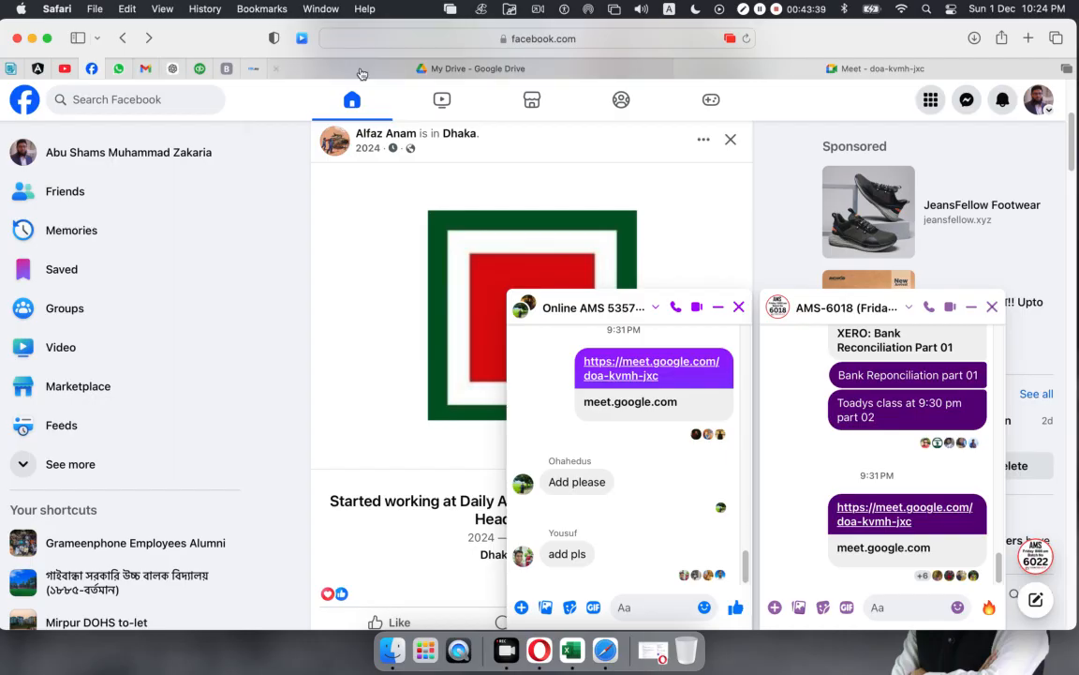
{"action": "left_click", "coordinate": [475, 70]}
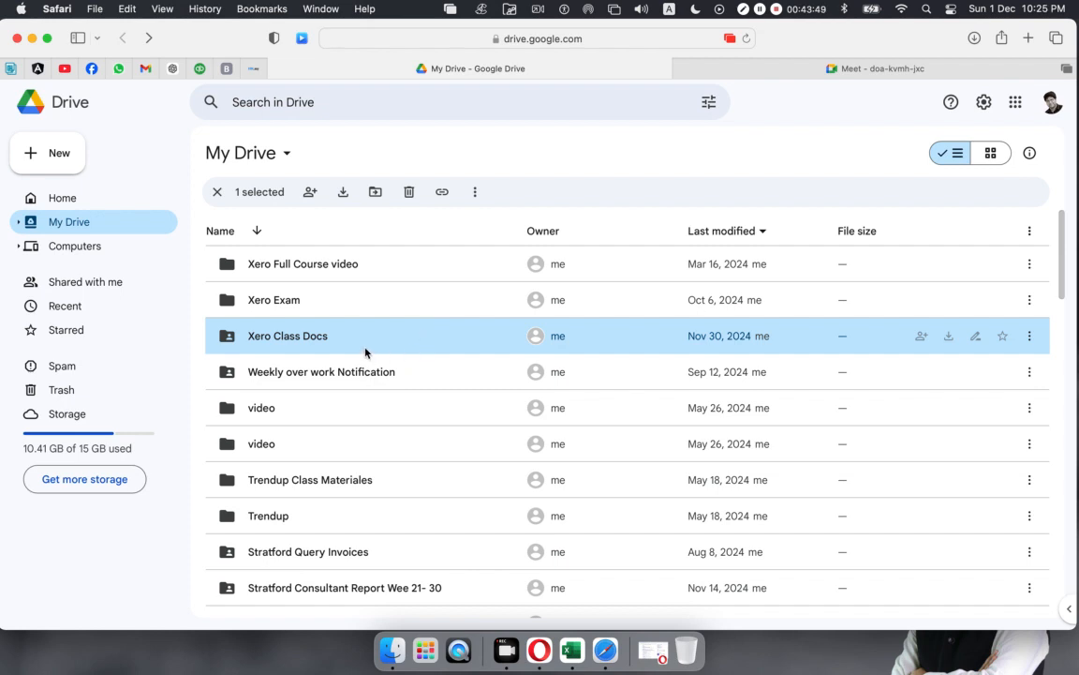
Step: Open the Xero Exam folder and view the certification video's sharing settings
{"action": "left_click", "coordinate": [263, 301]}
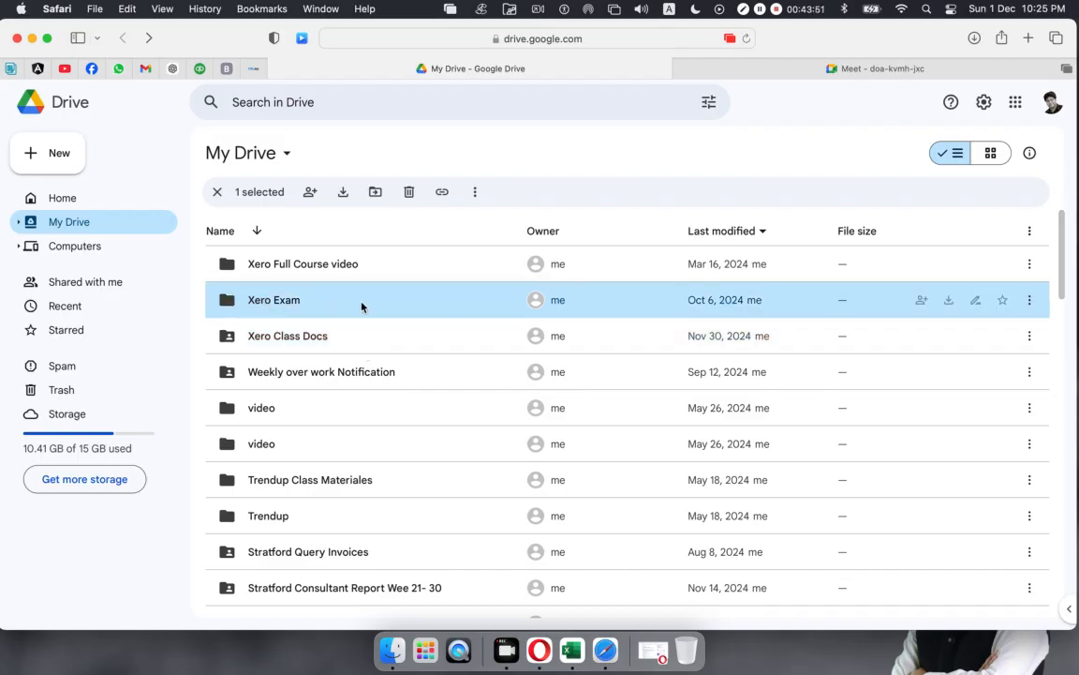
{"action": "double_click", "coordinate": [259, 301]}
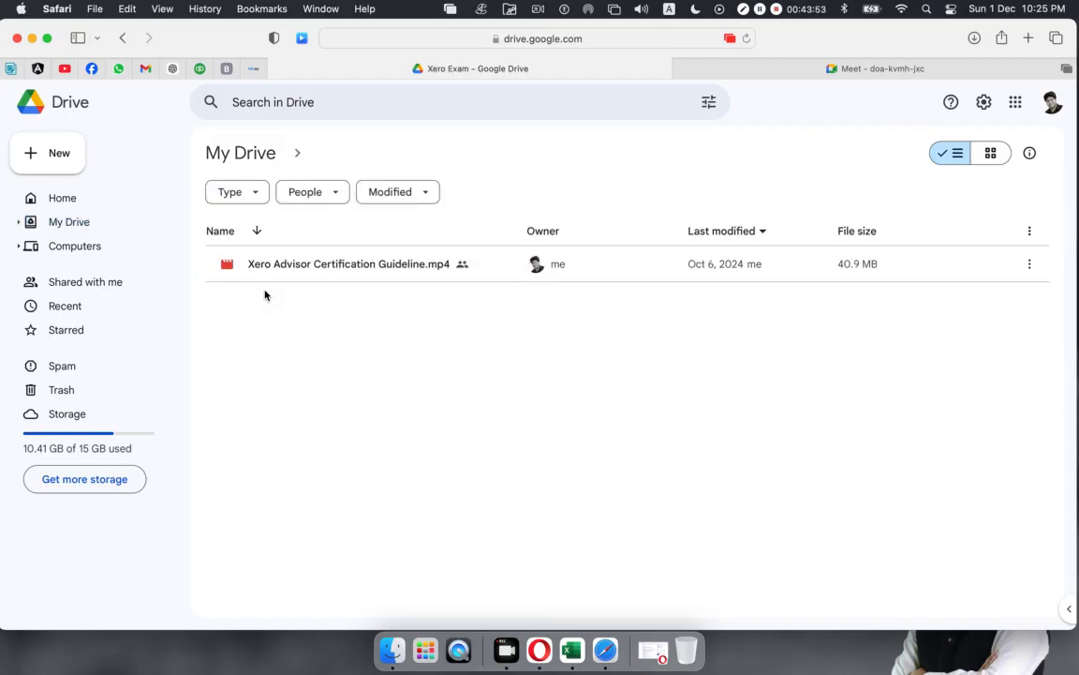
{"action": "left_click", "coordinate": [1033, 268]}
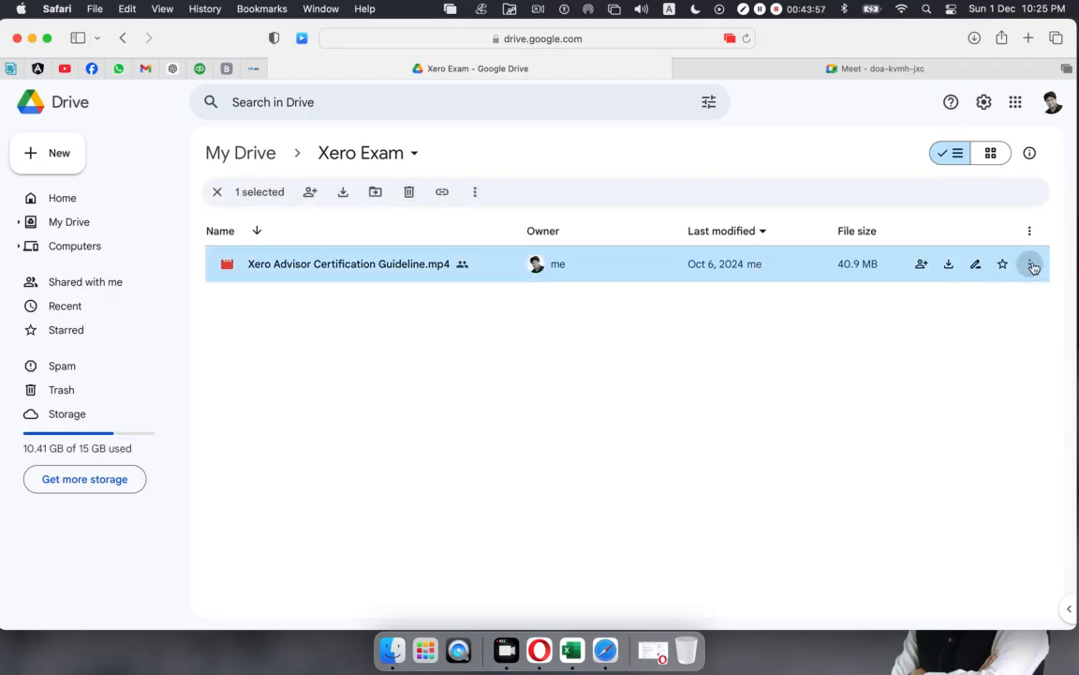
{"action": "left_click", "coordinate": [1032, 266]}
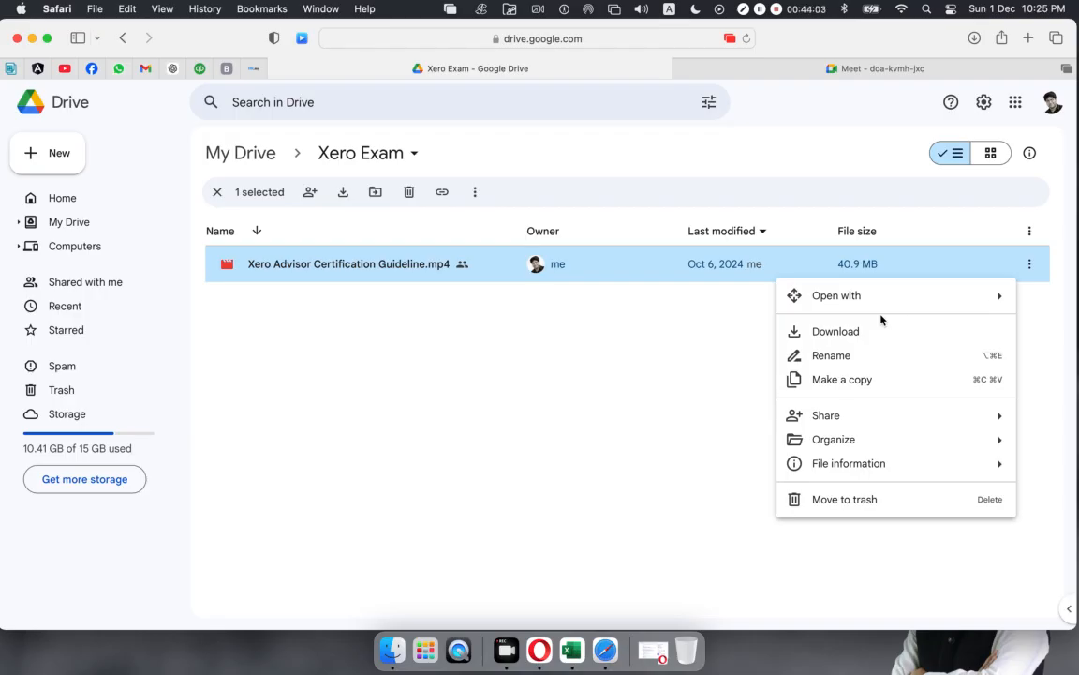
{"action": "mouse_move", "coordinate": [836, 418]}
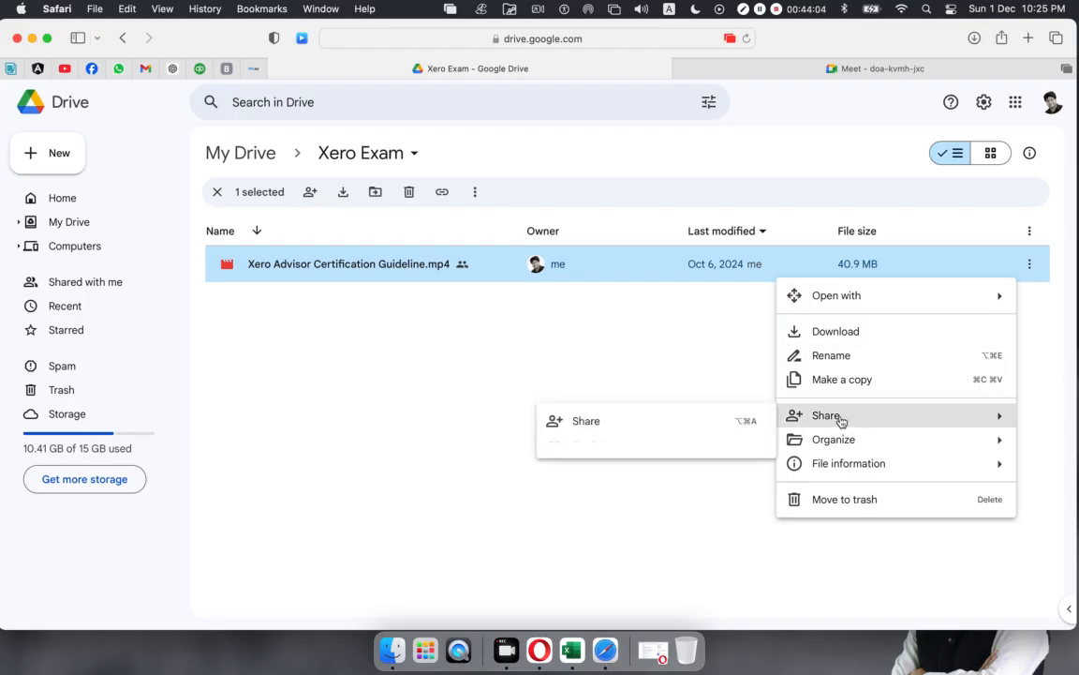
{"action": "left_click", "coordinate": [559, 426]}
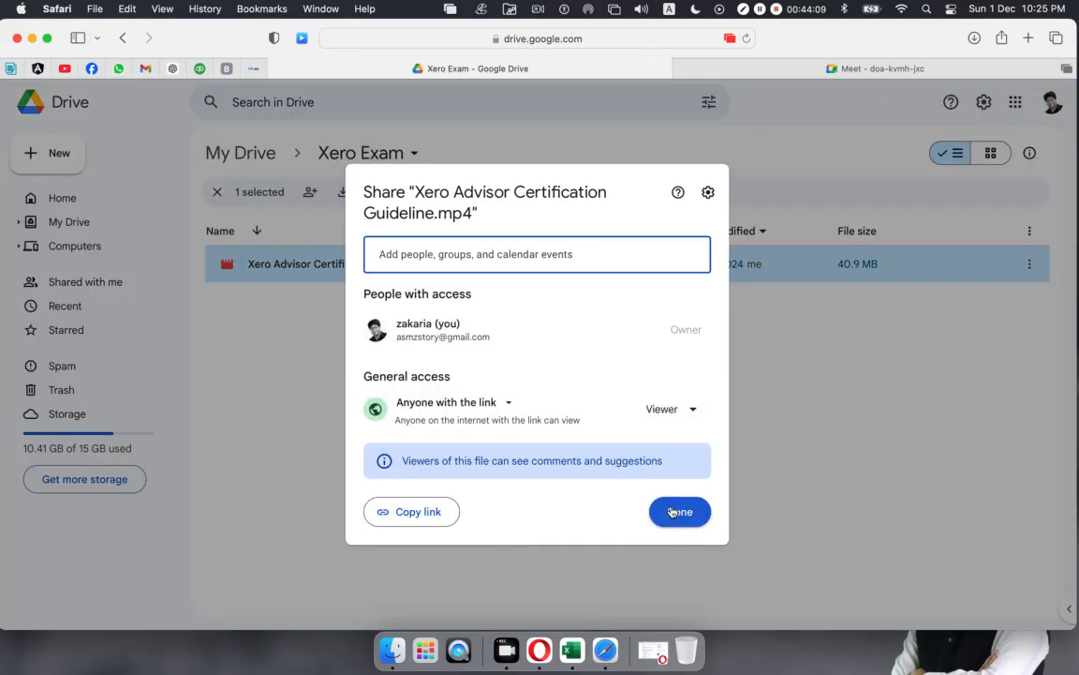
{"action": "left_click", "coordinate": [671, 511]}
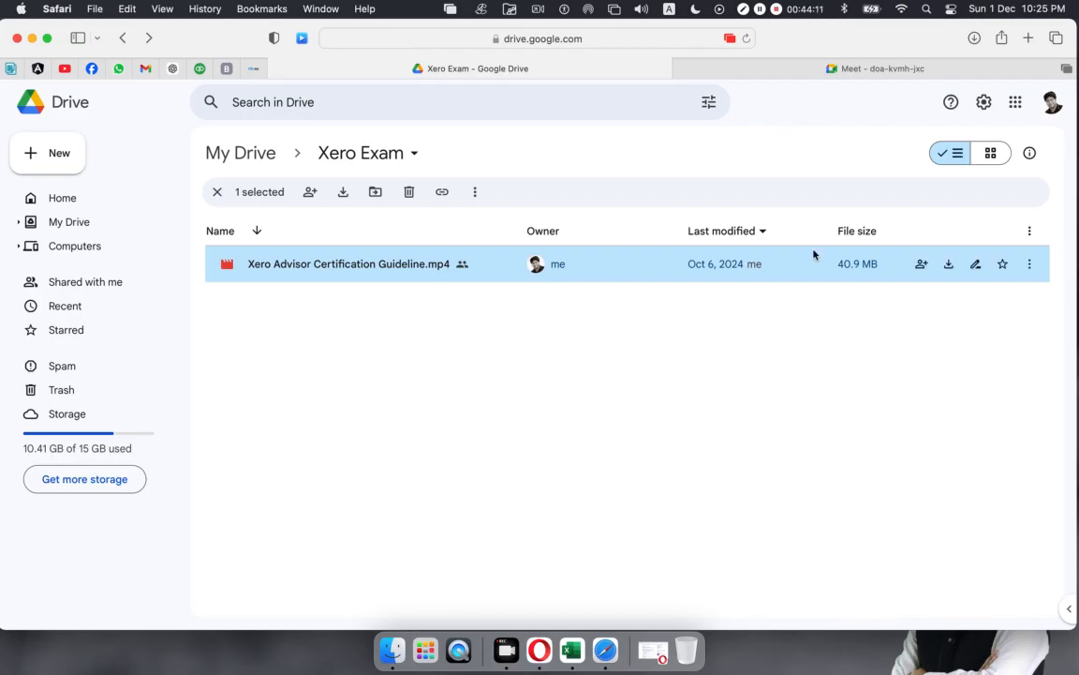
Step: Copy the shareable link of Xero Advisor Certification Guideline.mp4 and return to Facebook
{"action": "left_click", "coordinate": [1030, 264]}
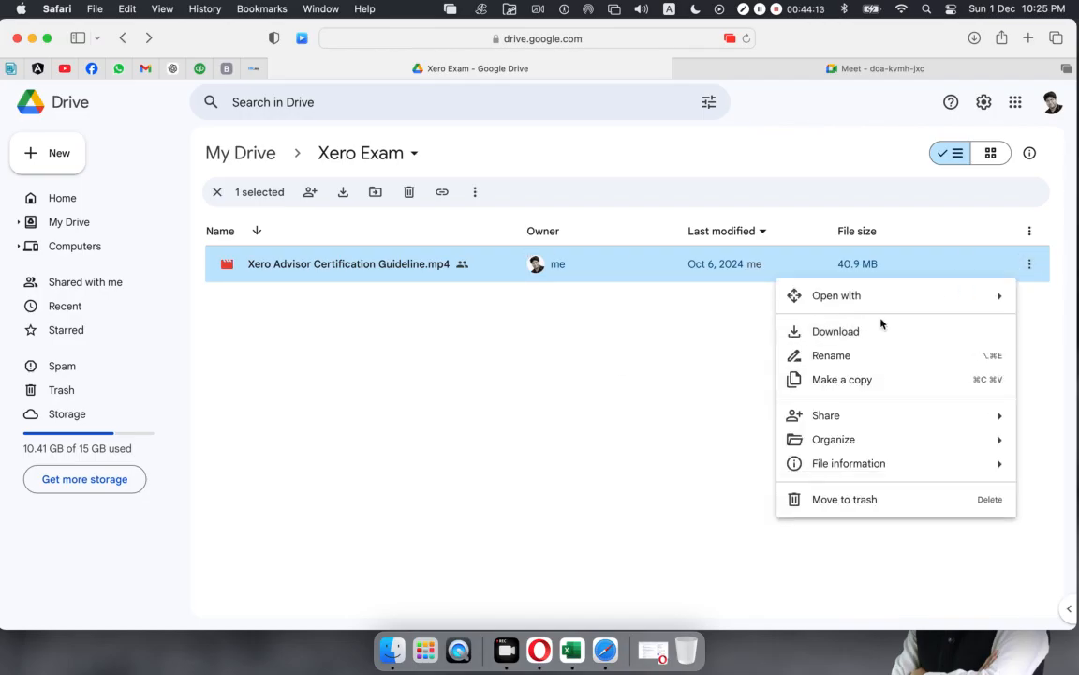
{"action": "mouse_move", "coordinate": [795, 414]}
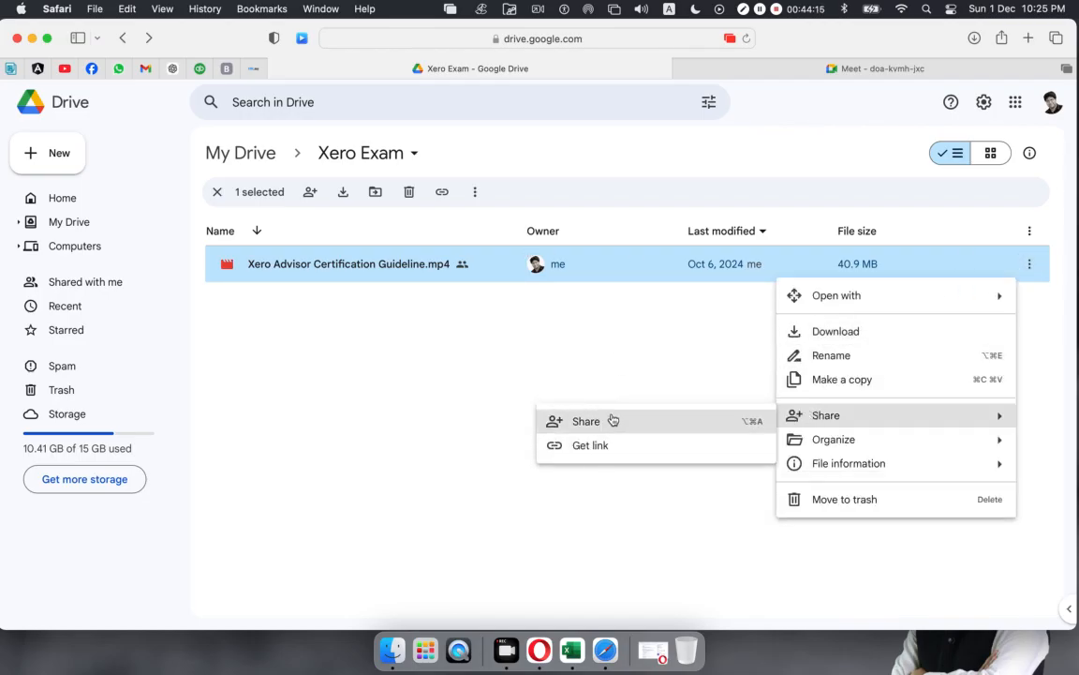
{"action": "left_click", "coordinate": [610, 420]}
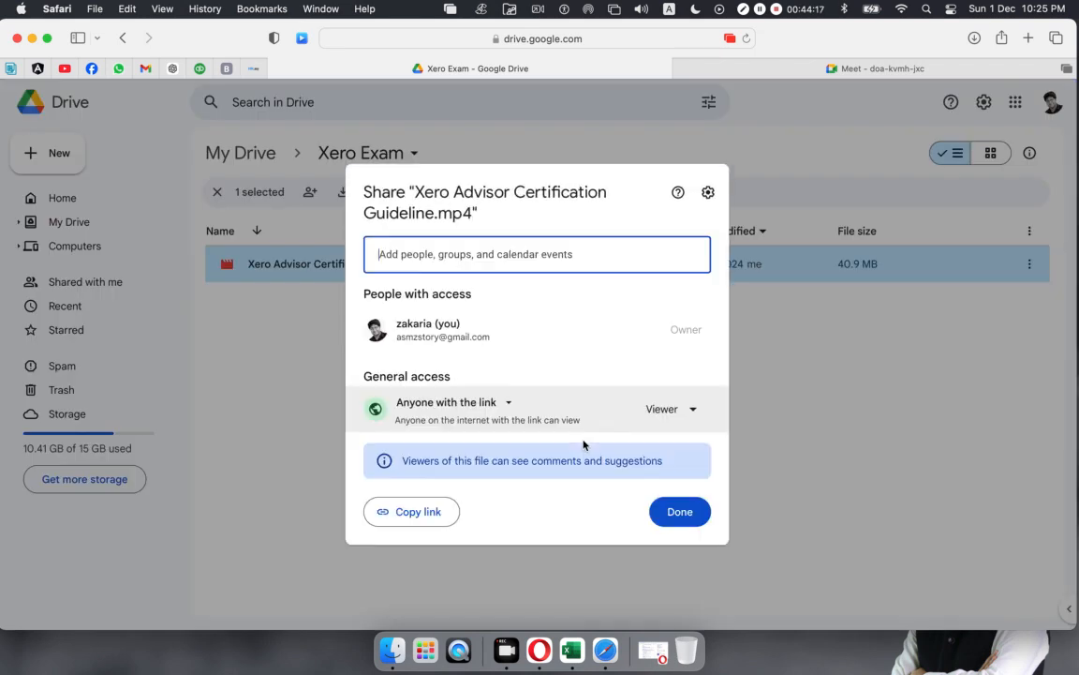
{"action": "left_click", "coordinate": [423, 516]}
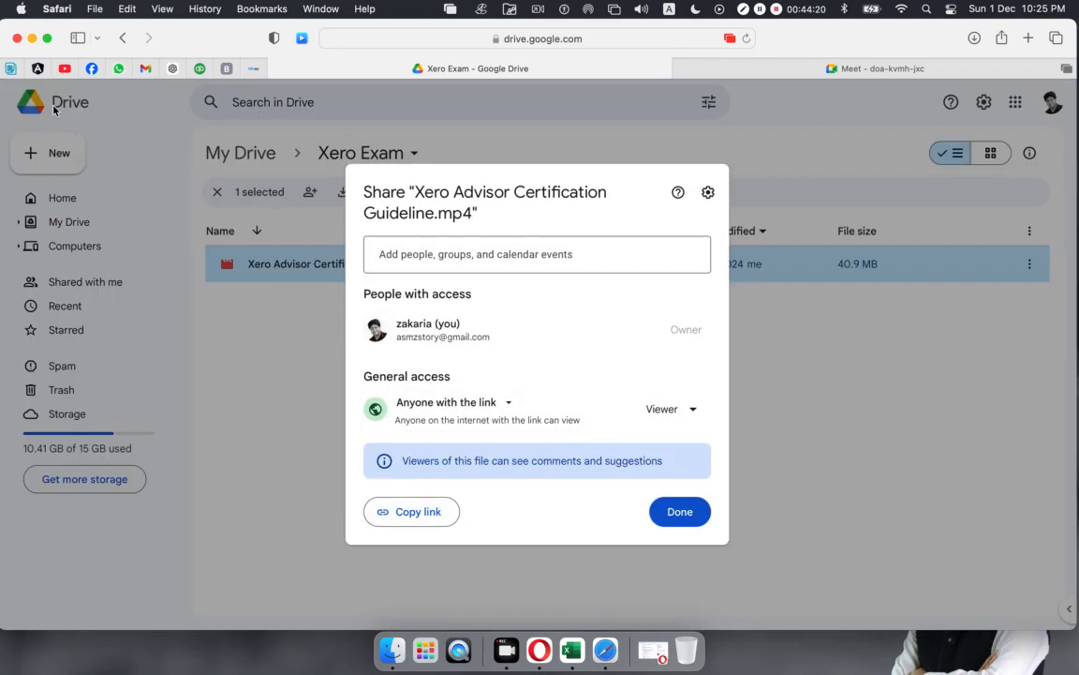
{"action": "left_click", "coordinate": [91, 68]}
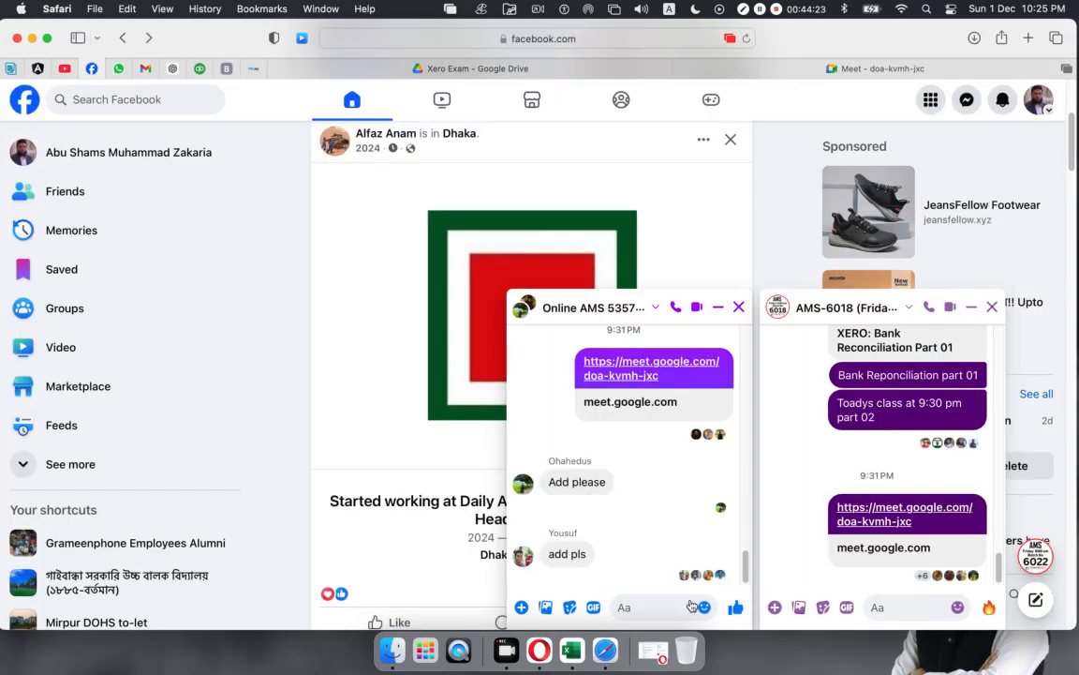
Step: Post the Drive link and the note 'Xero certificate video' in the Online AMS 5357 chat
{"action": "left_click", "coordinate": [635, 607]}
{"action": "key", "text": "super+v"}
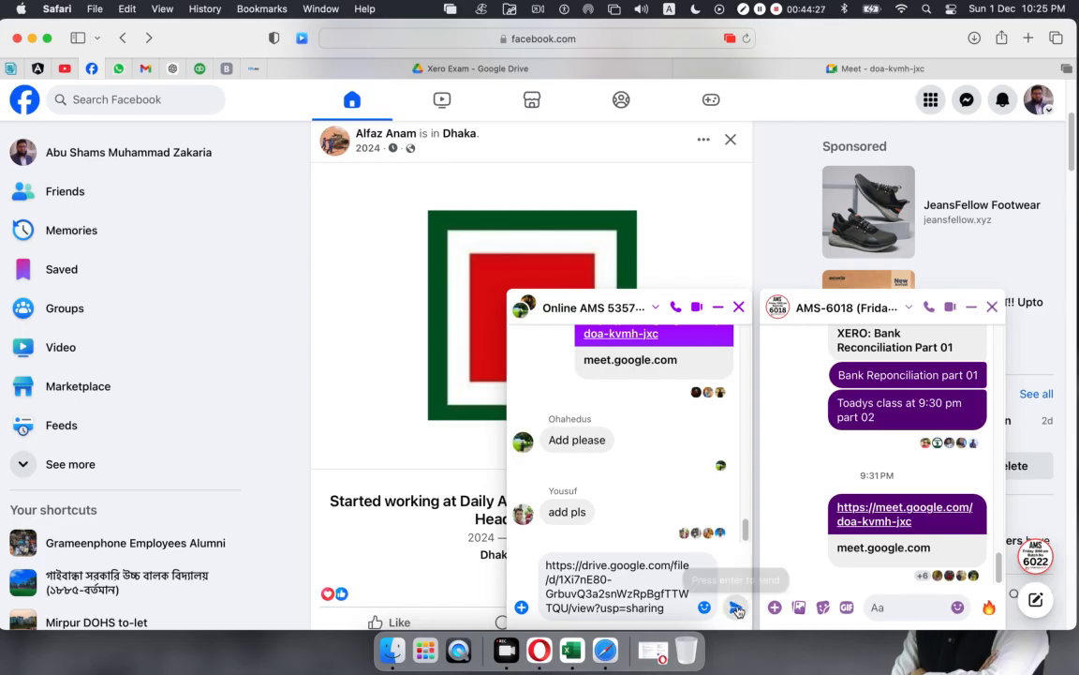
{"action": "key", "text": "super+z"}
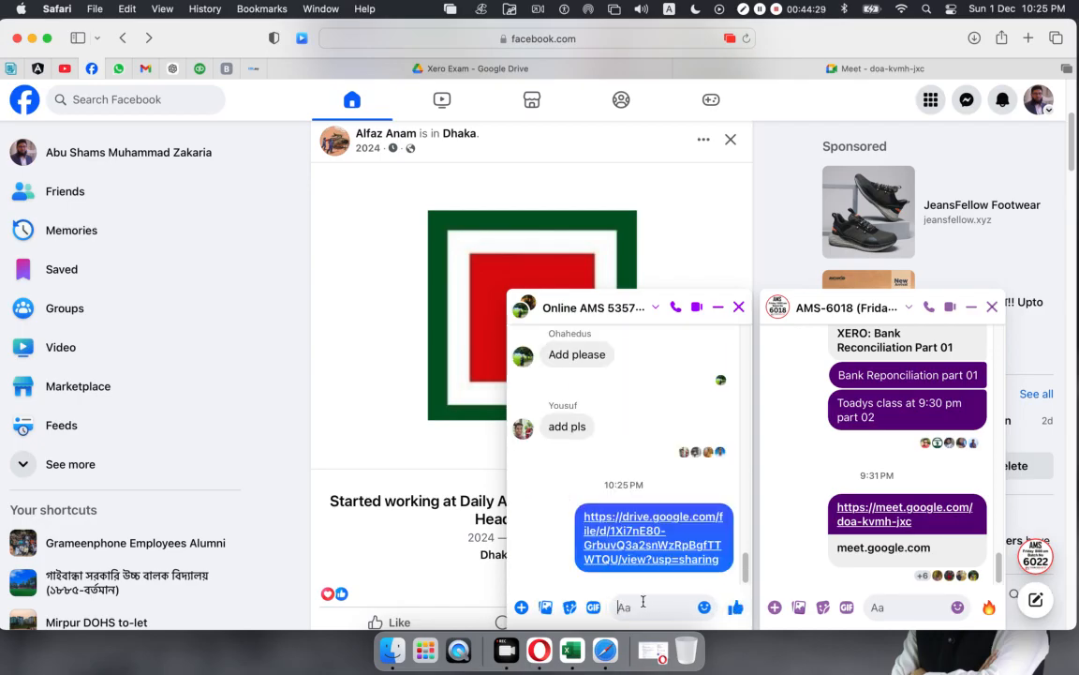
{"action": "type", "text": "Xero ce"}
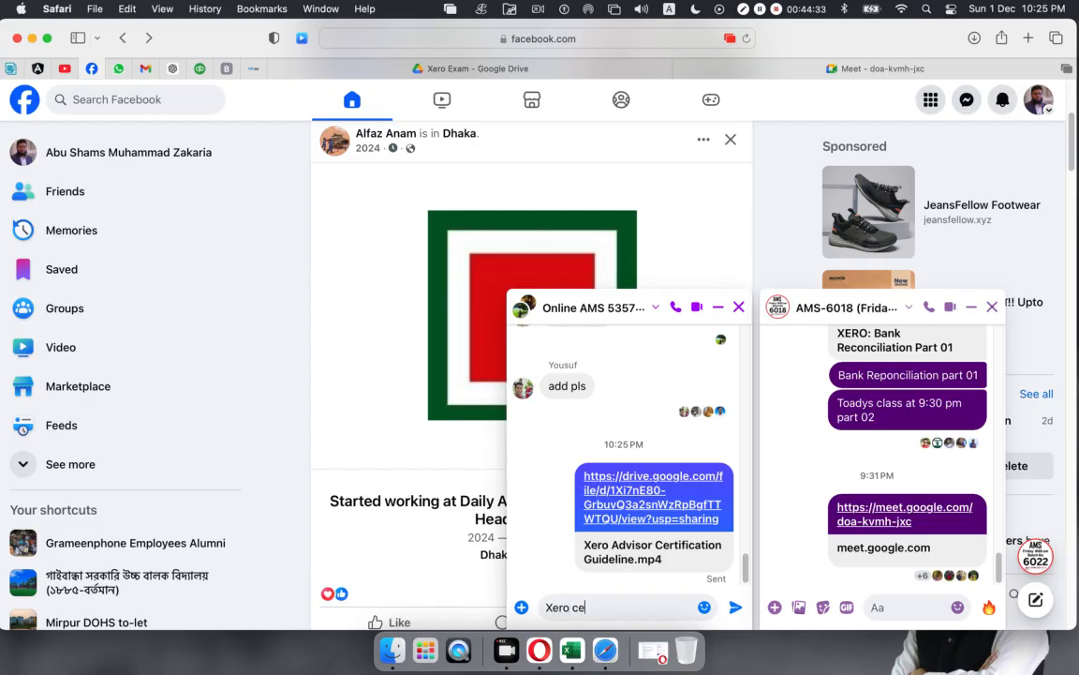
{"action": "type", "text": "rtificate"}
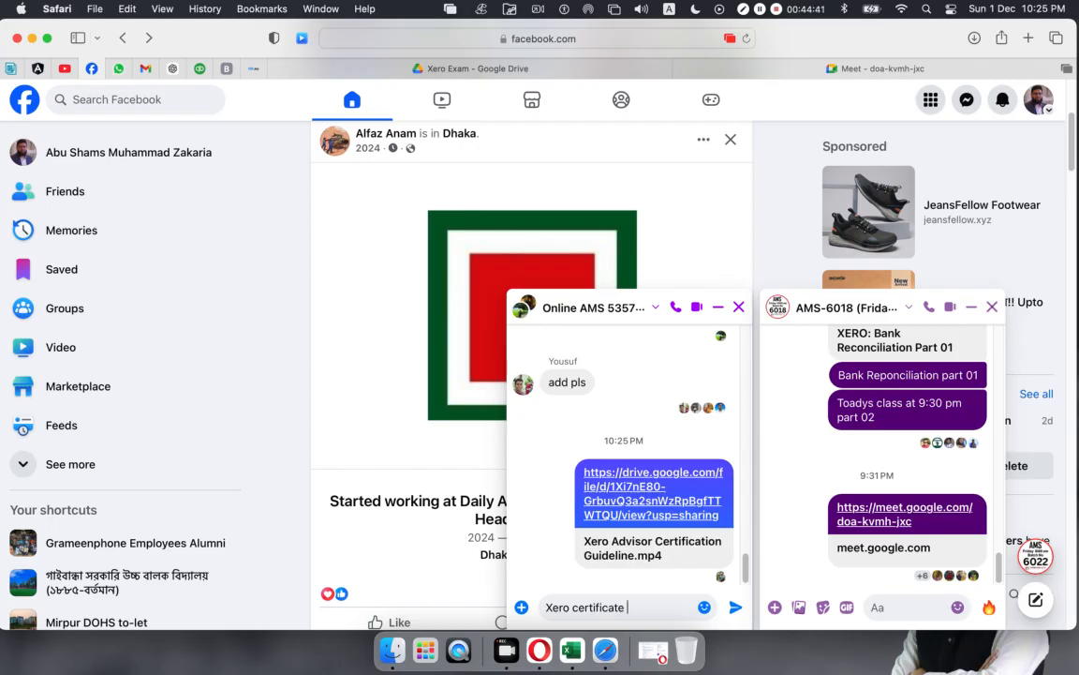
{"action": "type", "text": "video"}
{"action": "key", "text": "Return"}
Step: Send the Drive link and the 'Xero certificate video' note to the AMS-6018 group
{"action": "left_click", "coordinate": [890, 603]}
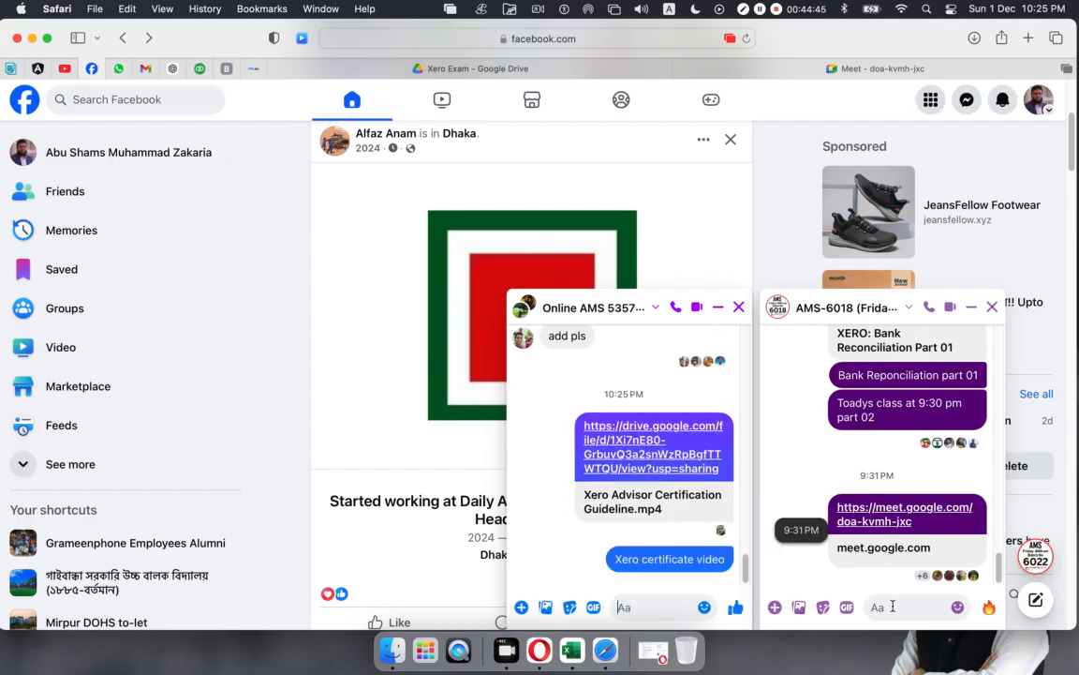
{"action": "key", "text": "super+v"}
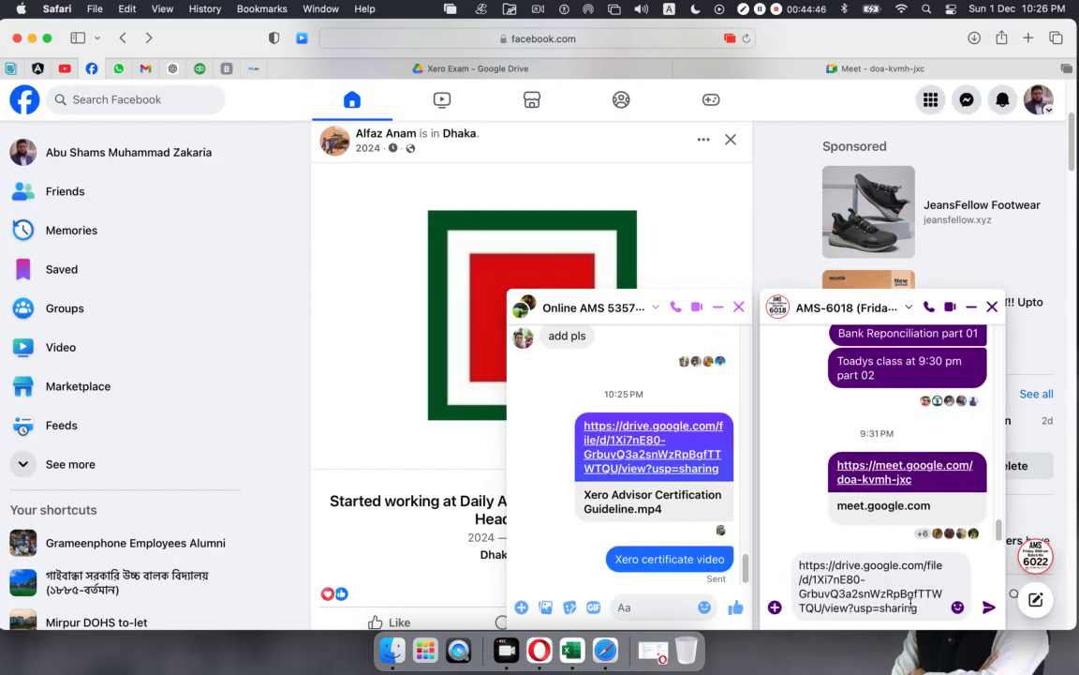
{"action": "left_click", "coordinate": [988, 607]}
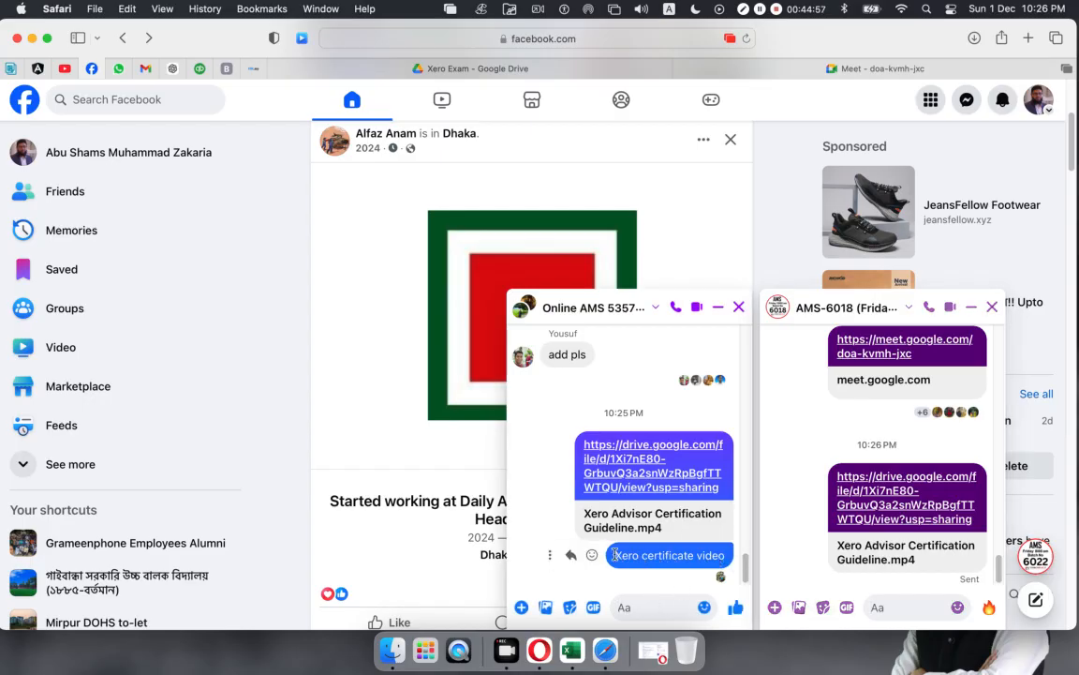
{"action": "left_click_drag", "start_coordinate": [615, 554], "coordinate": [725, 558]}
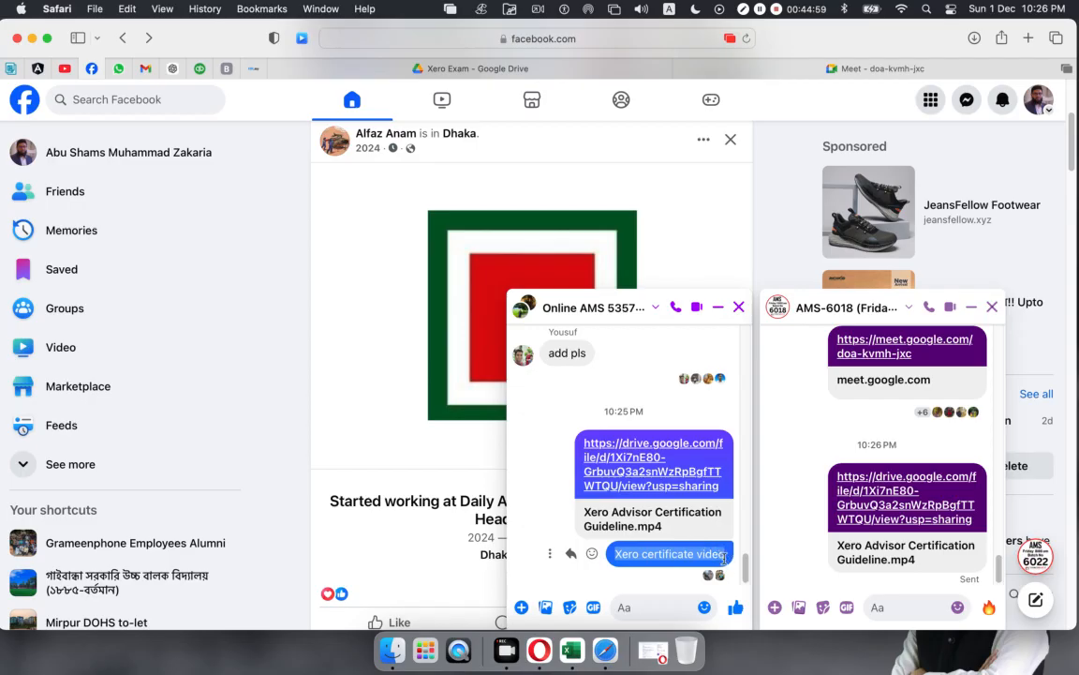
{"action": "left_click", "coordinate": [892, 611]}
{"action": "key", "text": "super+v"}
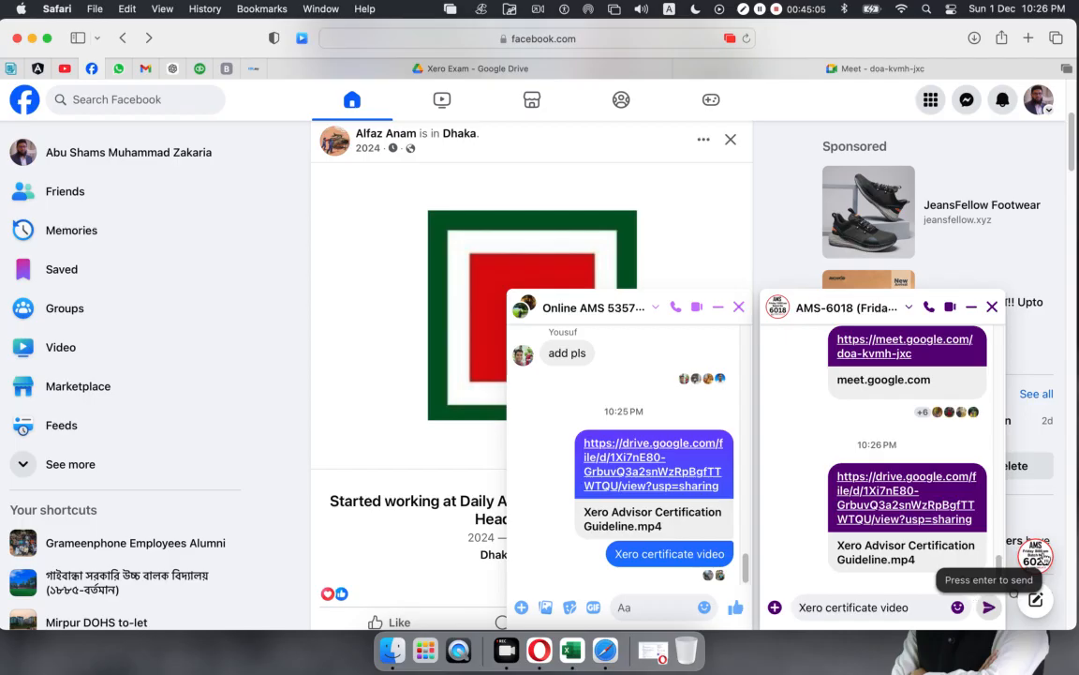
{"action": "left_click", "coordinate": [987, 609]}
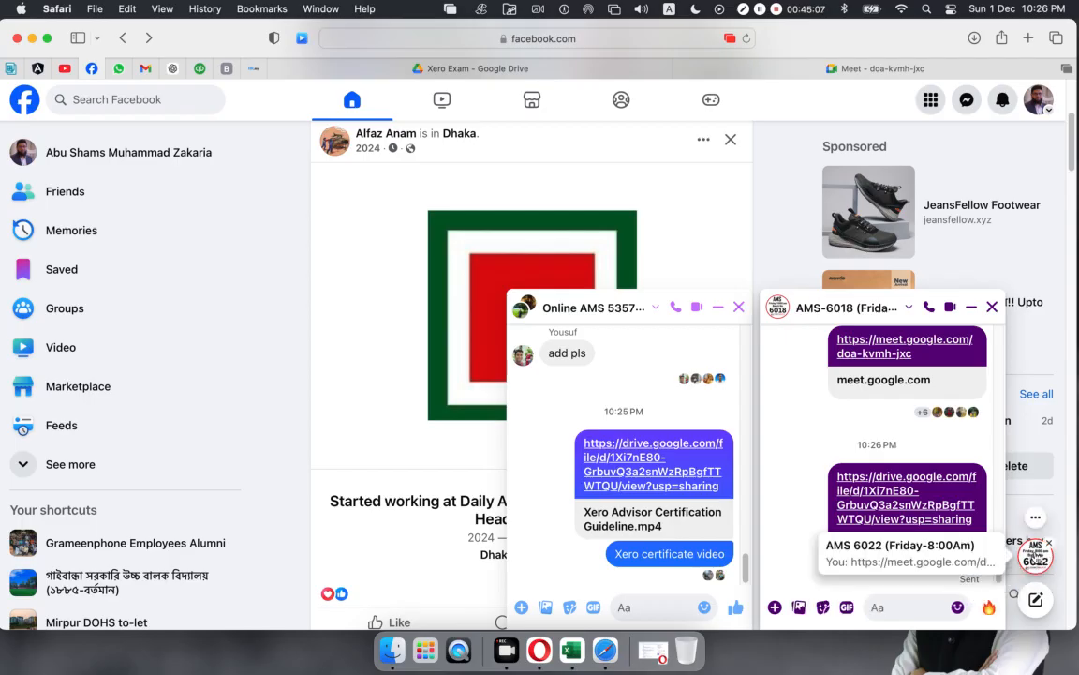
Step: Send the 'Xero certificate video' note to the AMS 6022 group chat
{"action": "left_click", "coordinate": [1035, 555]}
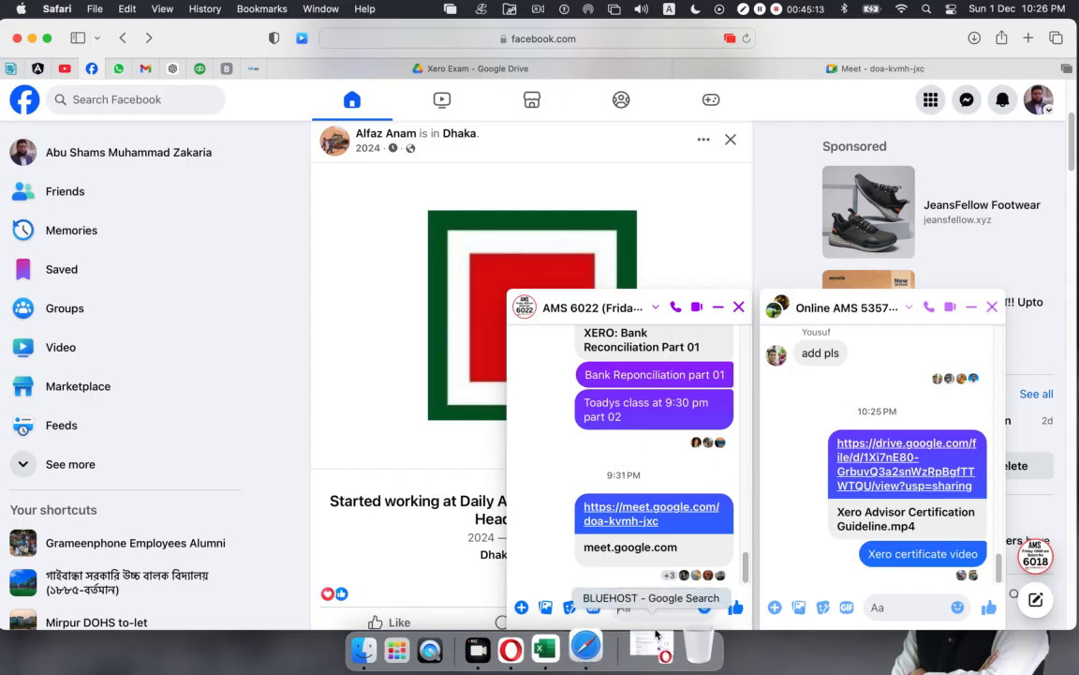
{"action": "left_click", "coordinate": [637, 607]}
{"action": "key", "text": "super+v"}
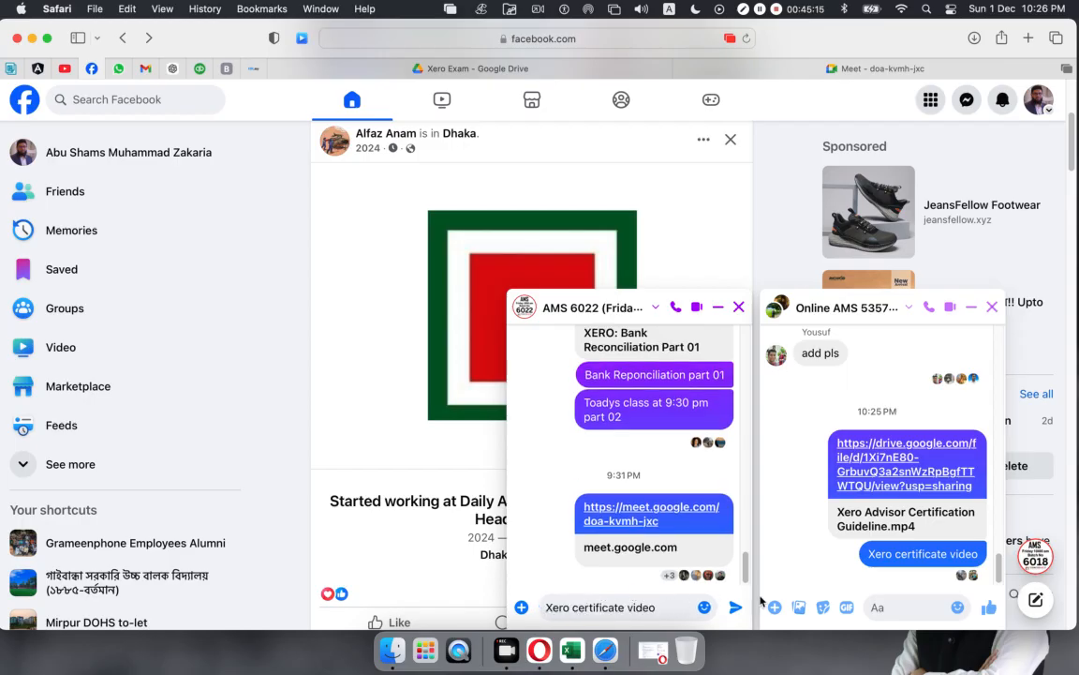
{"action": "left_click", "coordinate": [735, 607]}
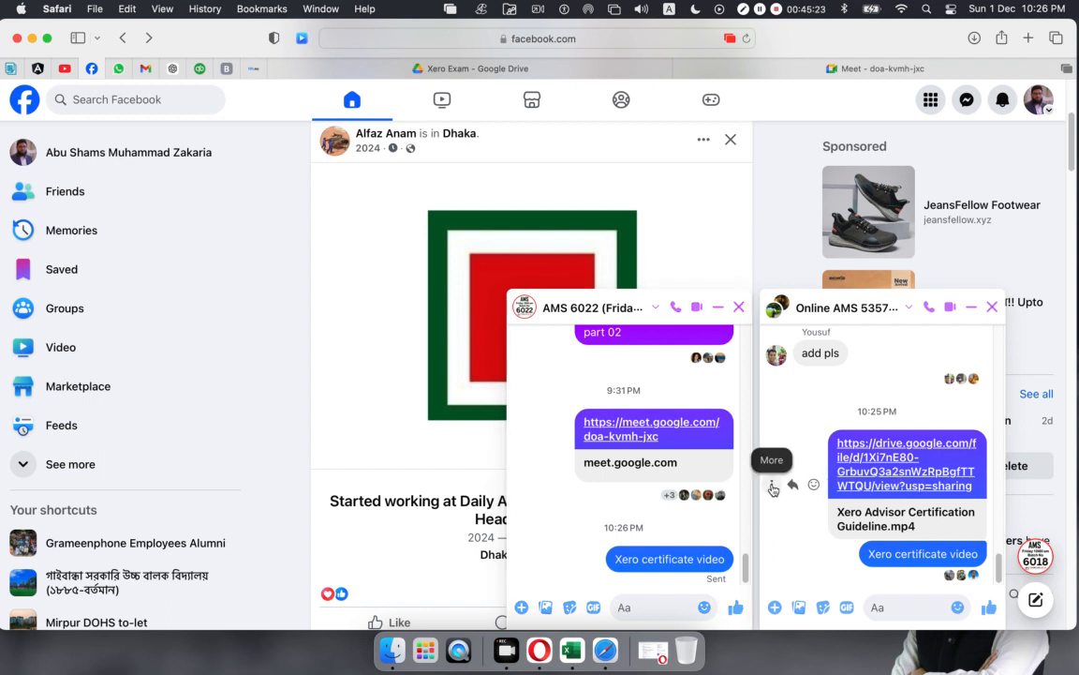
{"action": "left_click", "coordinate": [773, 485]}
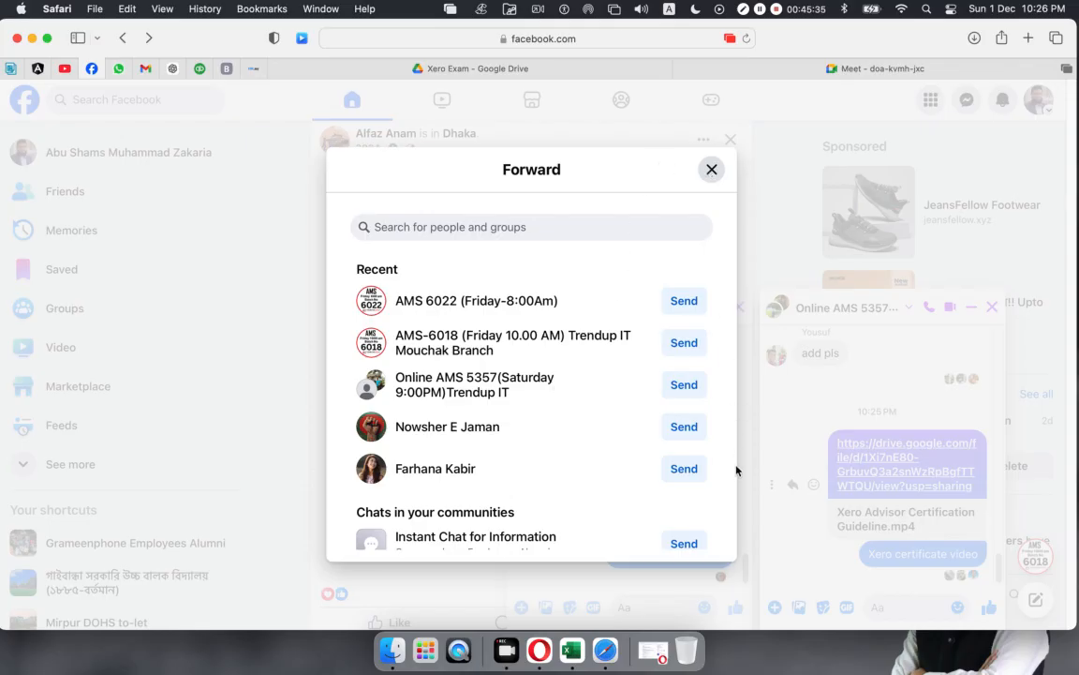
Step: Forward the Drive link message to the AMS-6018 group
{"action": "left_click", "coordinate": [710, 174]}
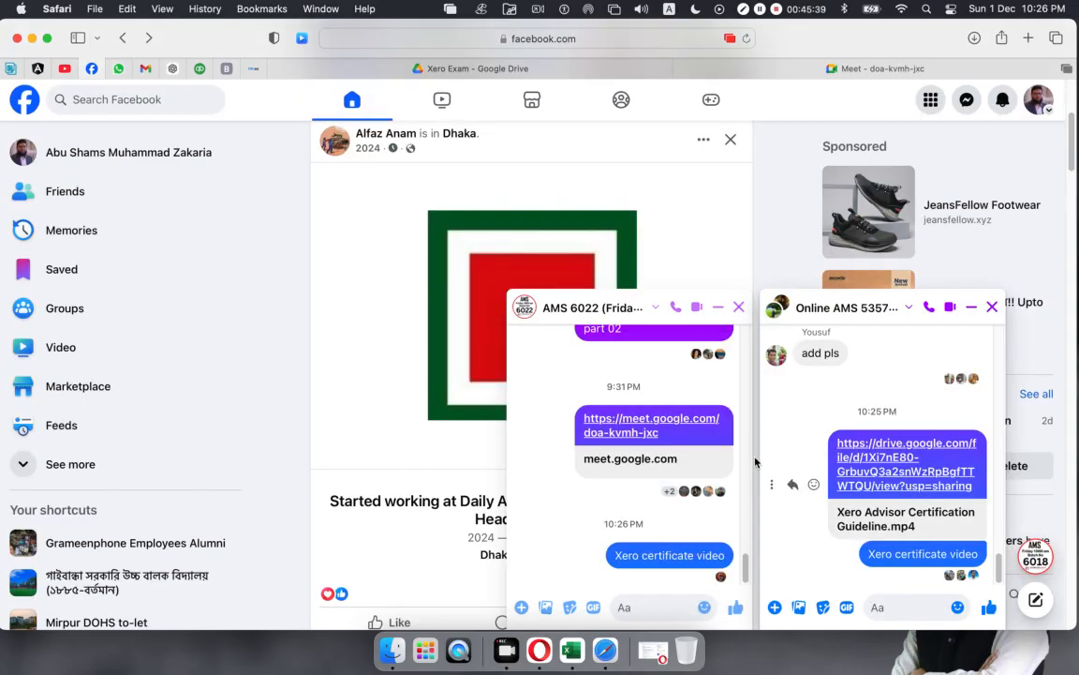
{"action": "left_click", "coordinate": [769, 485]}
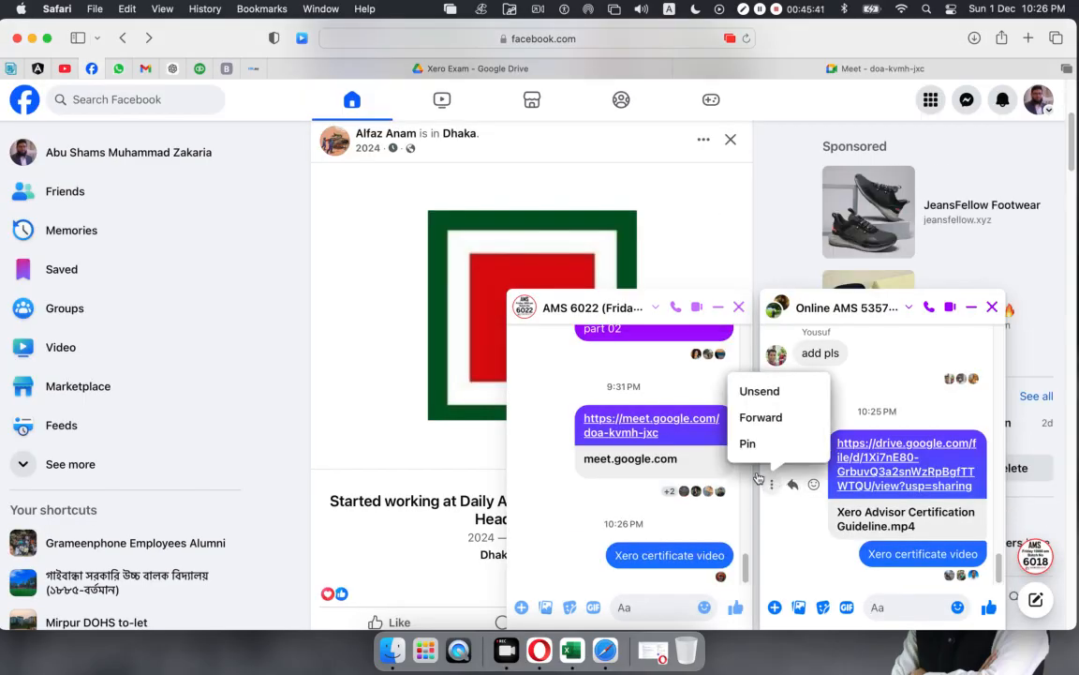
{"action": "left_click", "coordinate": [762, 423]}
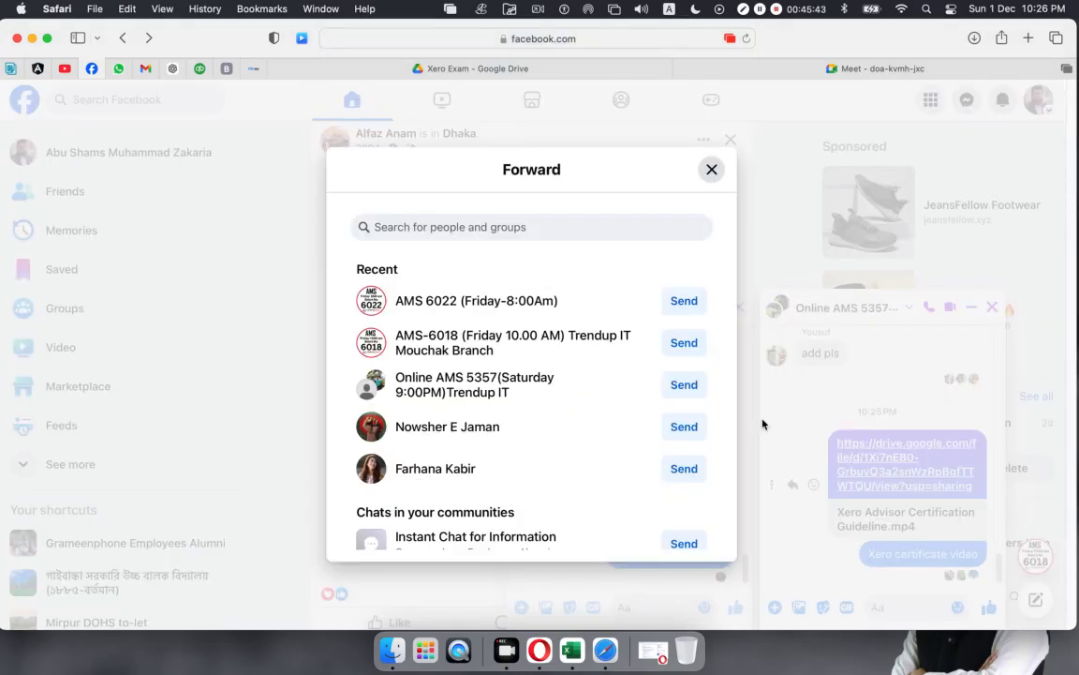
{"action": "left_click", "coordinate": [685, 343]}
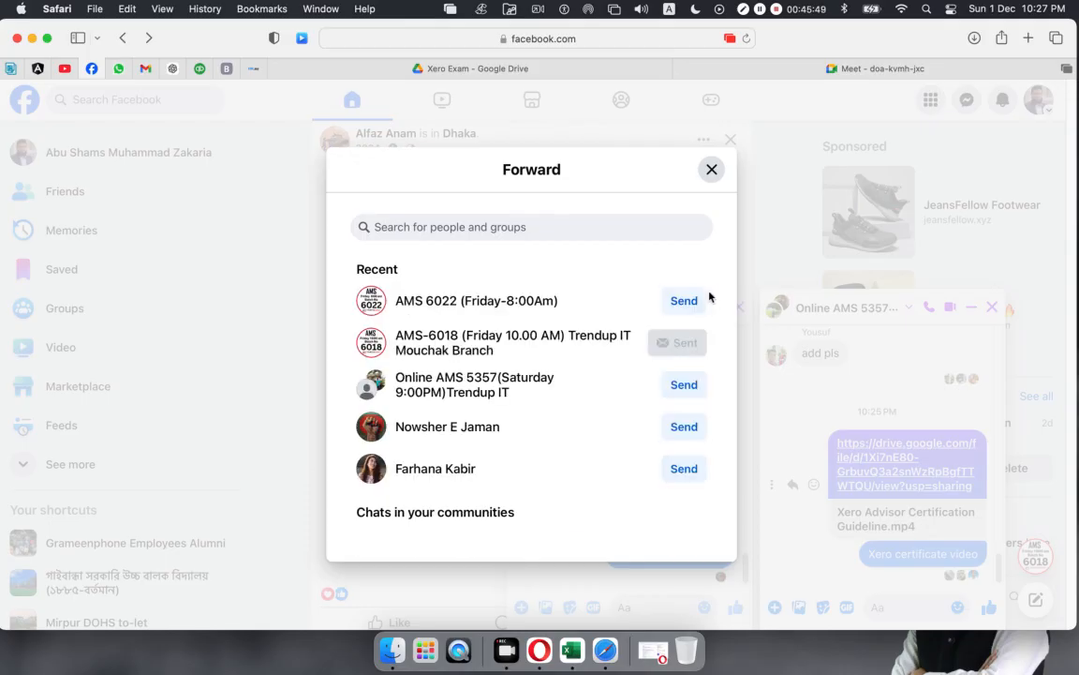
{"action": "left_click", "coordinate": [715, 176]}
{"action": "left_click", "coordinate": [712, 170]}
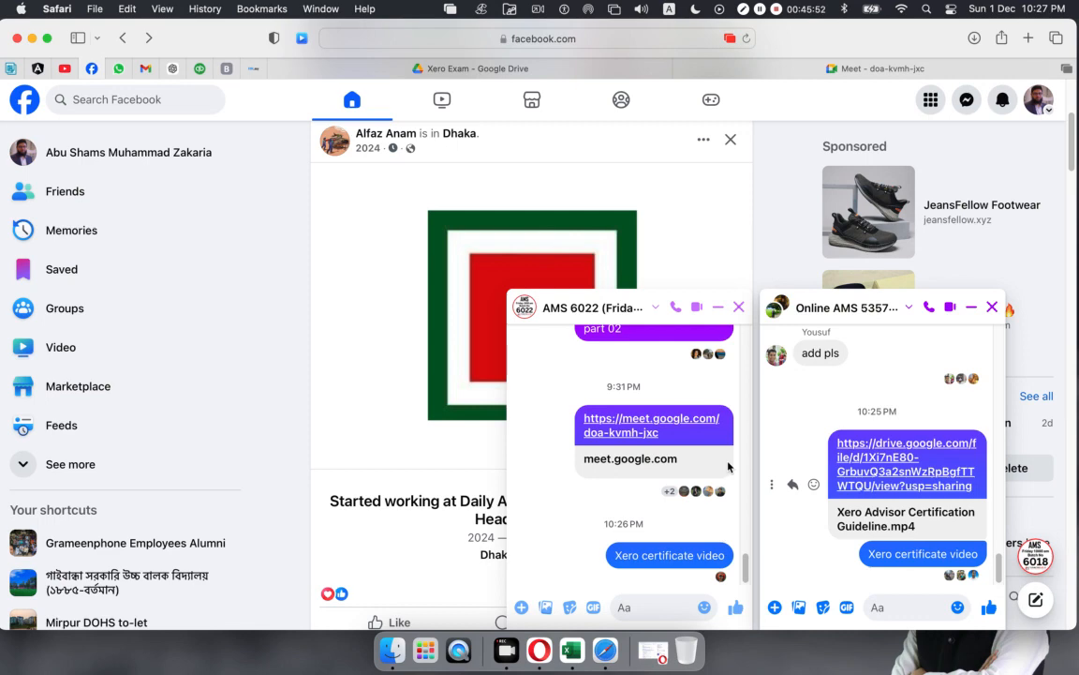
Step: Close the AMS 6022, AMS-6018 and Online AMS 5357 chat windows
{"action": "left_click", "coordinate": [738, 306]}
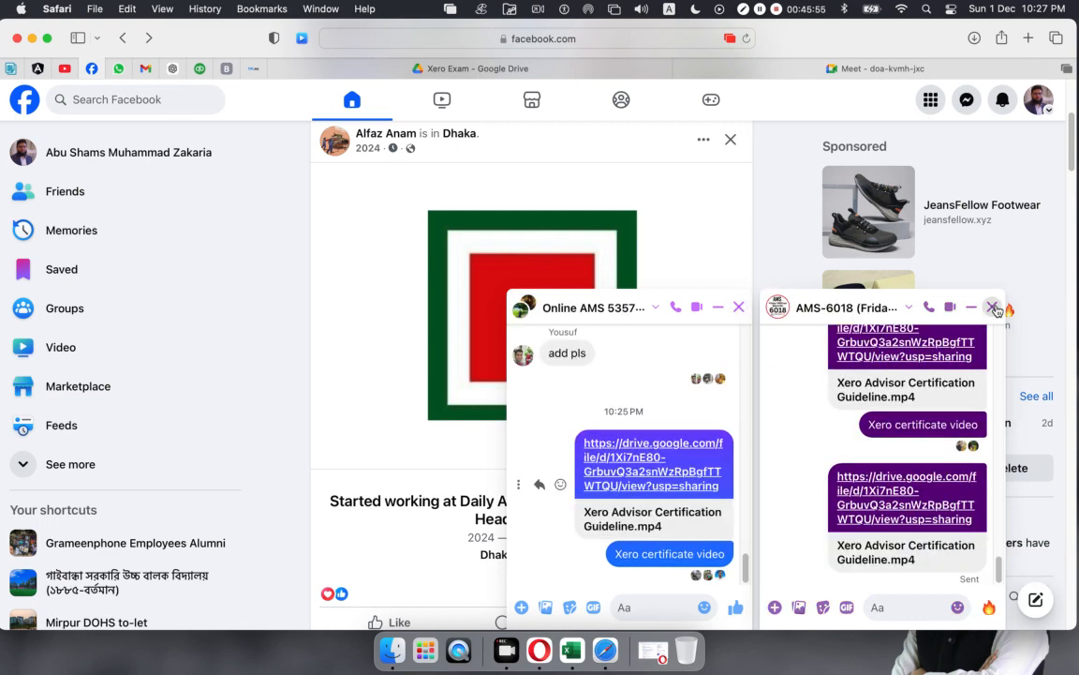
{"action": "left_click", "coordinate": [993, 309]}
{"action": "left_click", "coordinate": [991, 309]}
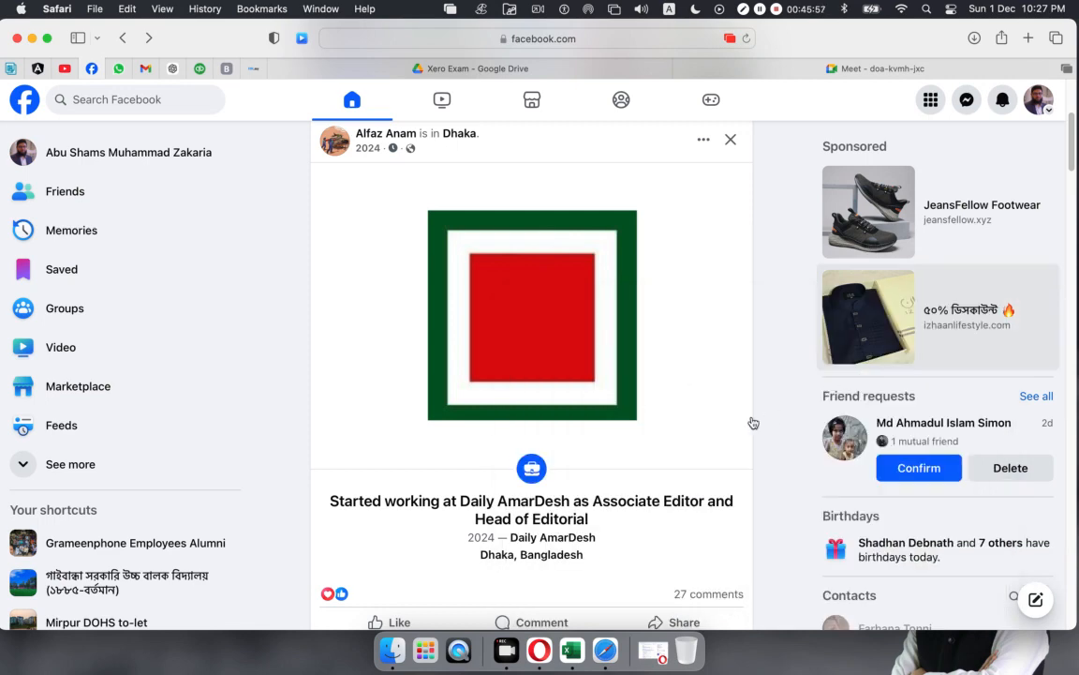
{"action": "scroll", "coordinate": [759, 416], "scroll_direction": "down", "scroll_amount": 10}
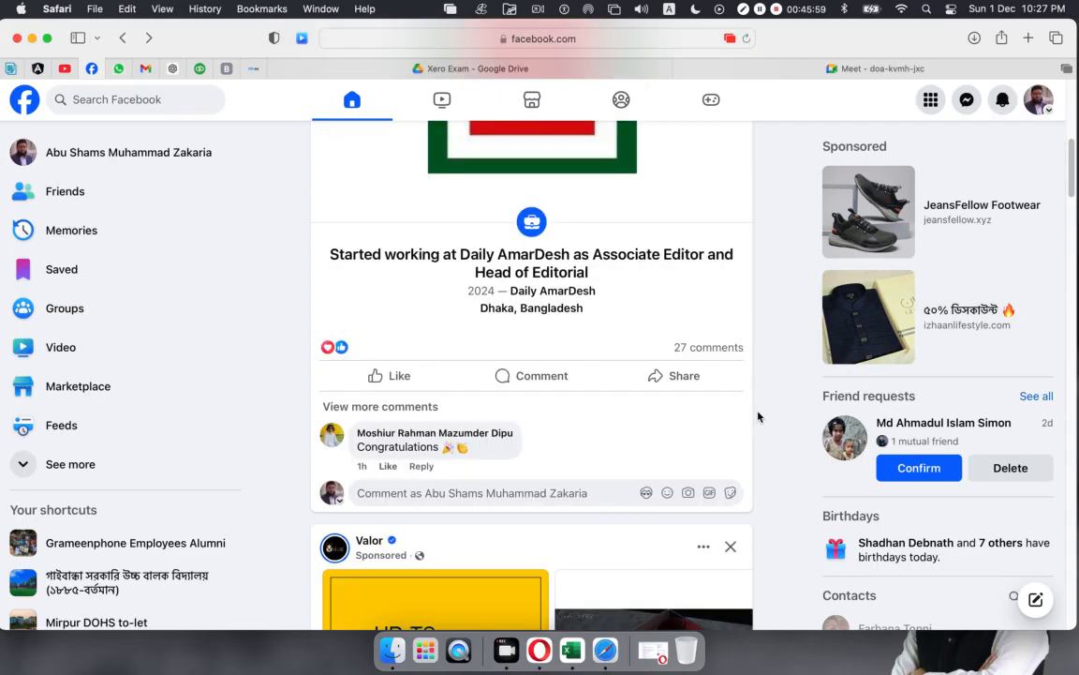
{"action": "scroll", "coordinate": [755, 415], "scroll_direction": "up", "scroll_amount": 5}
{"action": "scroll", "coordinate": [754, 415], "scroll_direction": "up", "scroll_amount": 5}
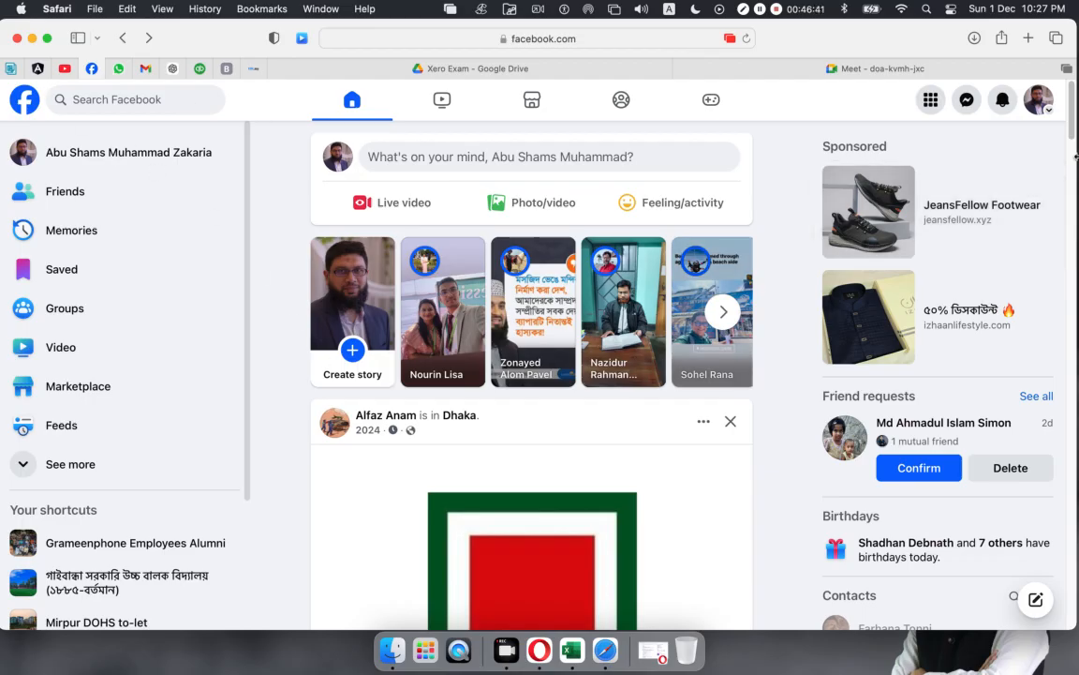
Step: Send the contact phone number to the Online AMS 5357 group and close that chat
{"action": "left_click", "coordinate": [975, 103]}
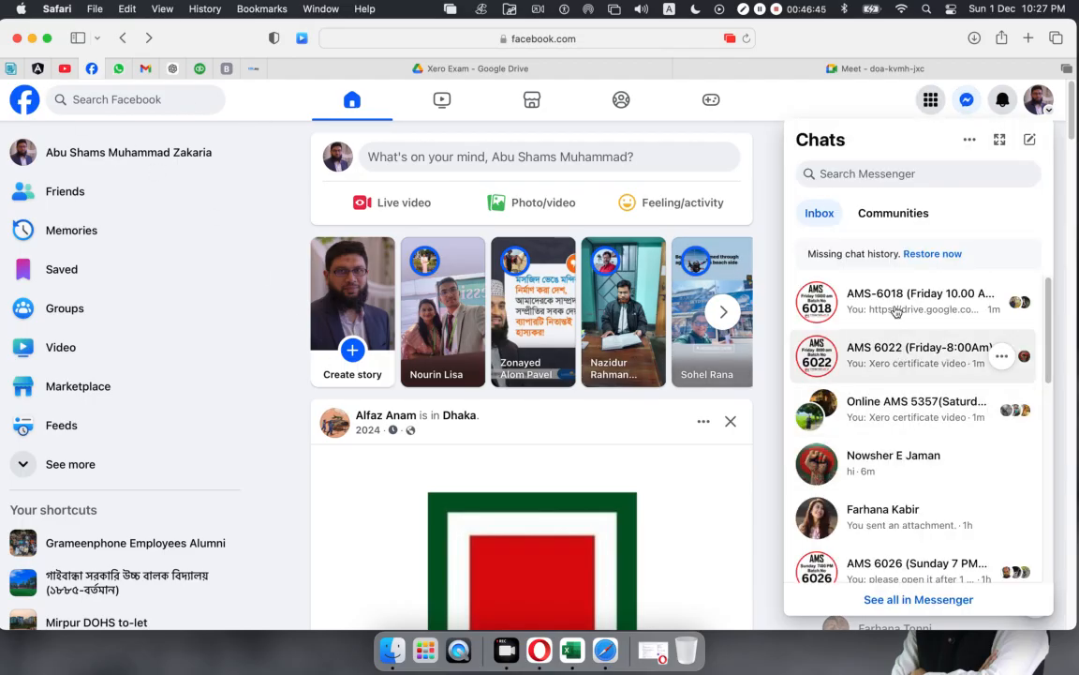
{"action": "left_click", "coordinate": [907, 420]}
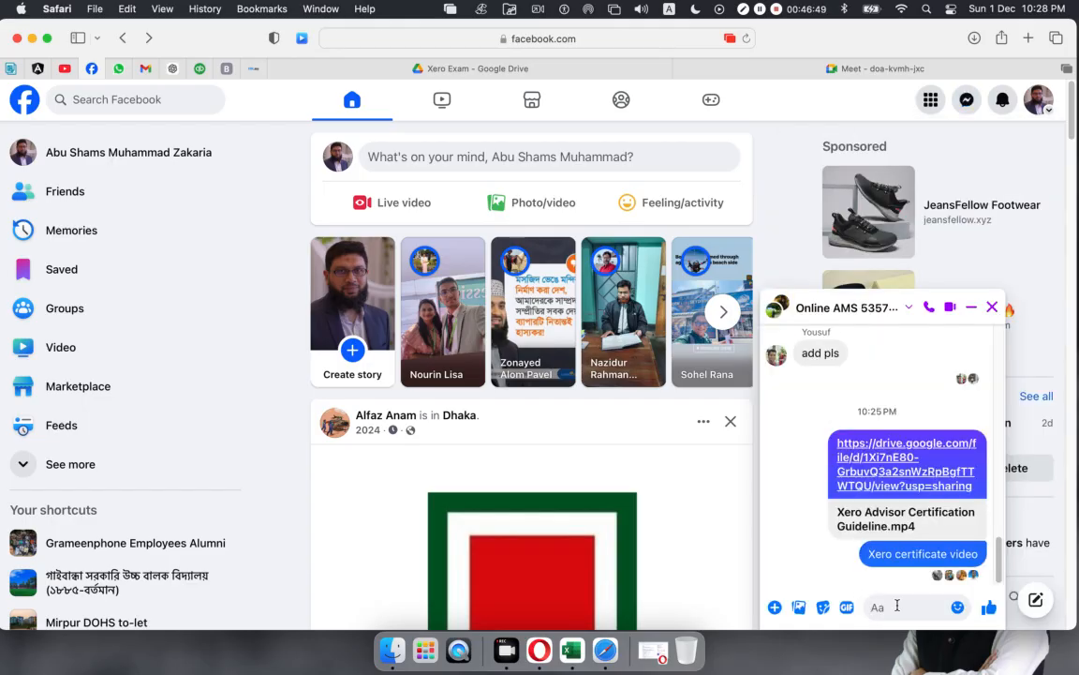
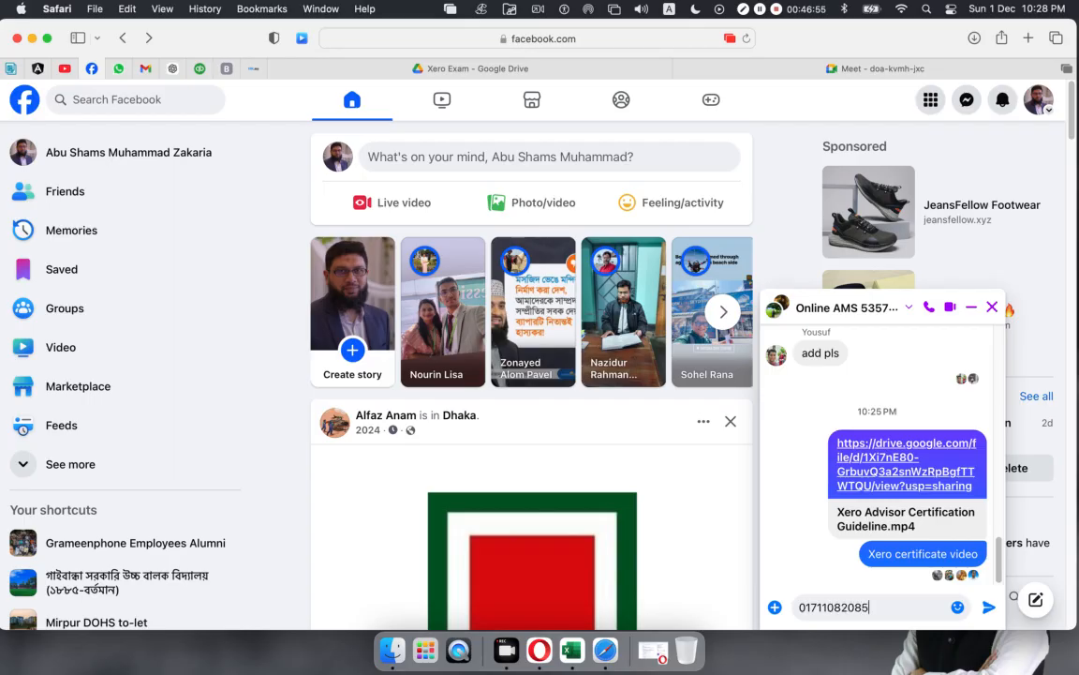
{"action": "key", "text": "Return"}
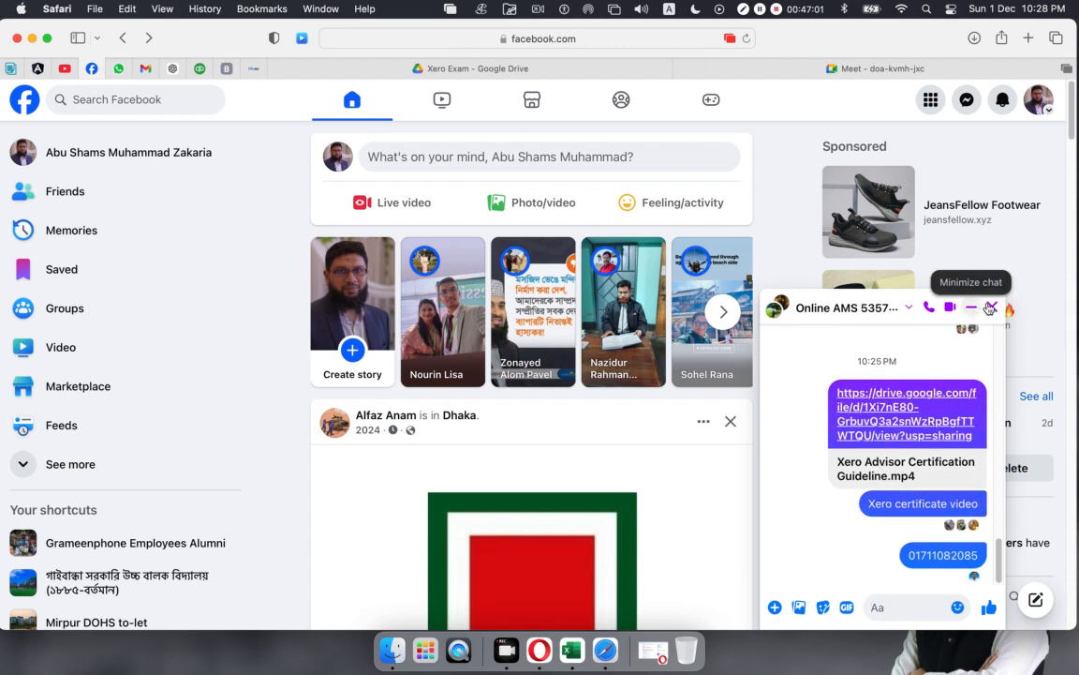
{"action": "left_click", "coordinate": [991, 308]}
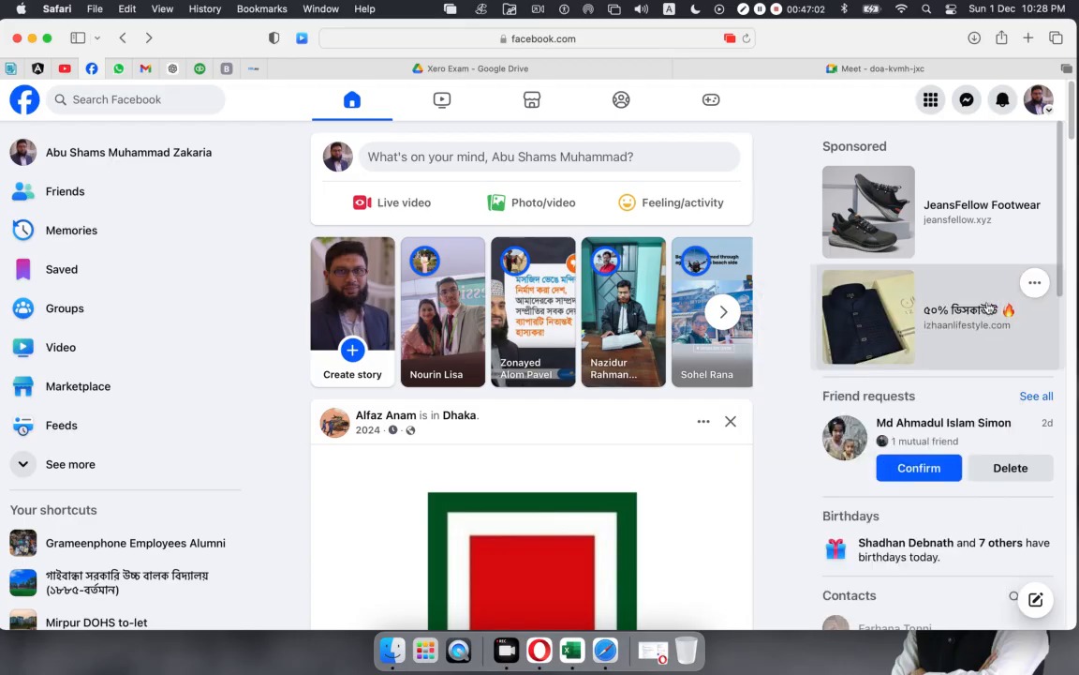
Step: Send the contact phone number to the AMS-6018 group and close that chat
{"action": "left_click", "coordinate": [966, 101]}
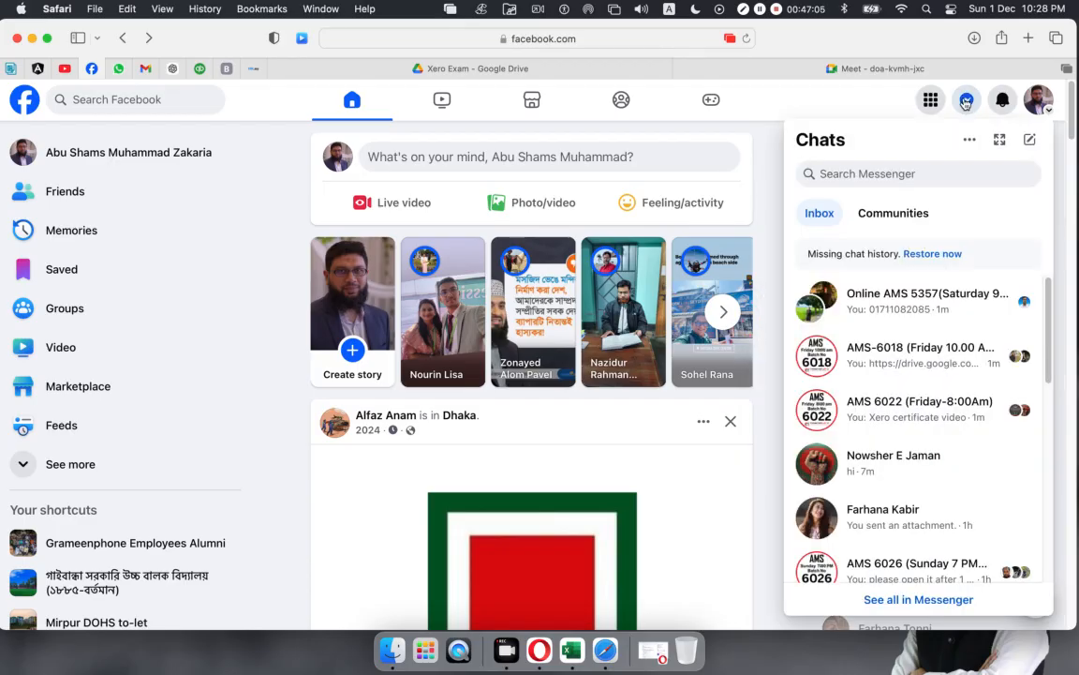
{"action": "left_click", "coordinate": [966, 101]}
{"action": "left_click", "coordinate": [965, 101]}
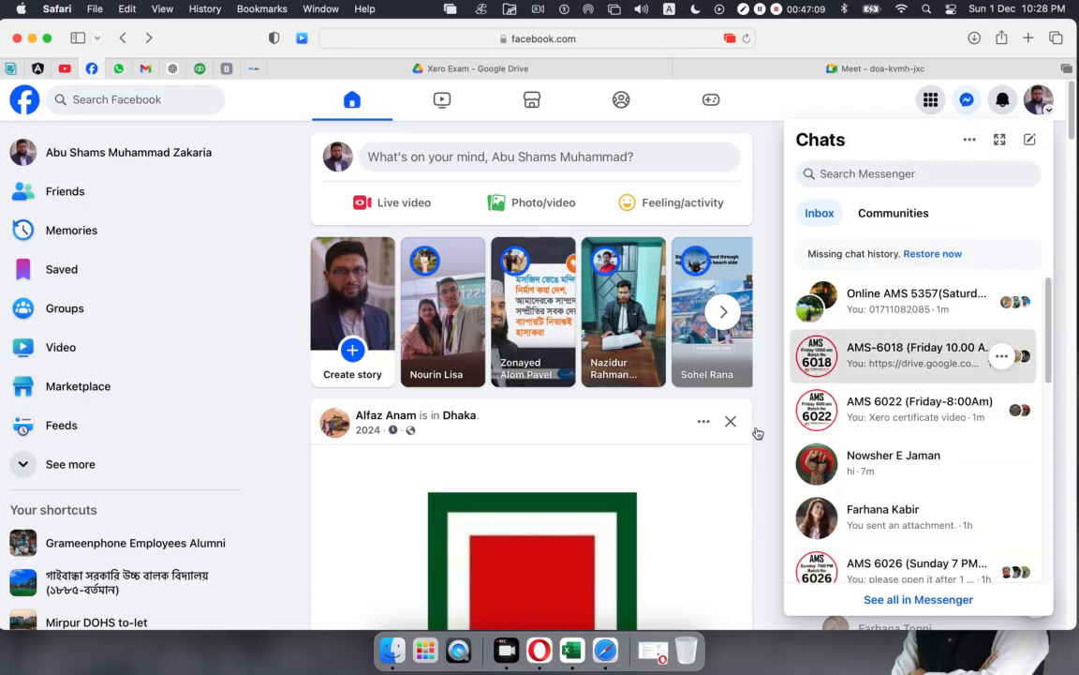
{"action": "left_click", "coordinate": [899, 354]}
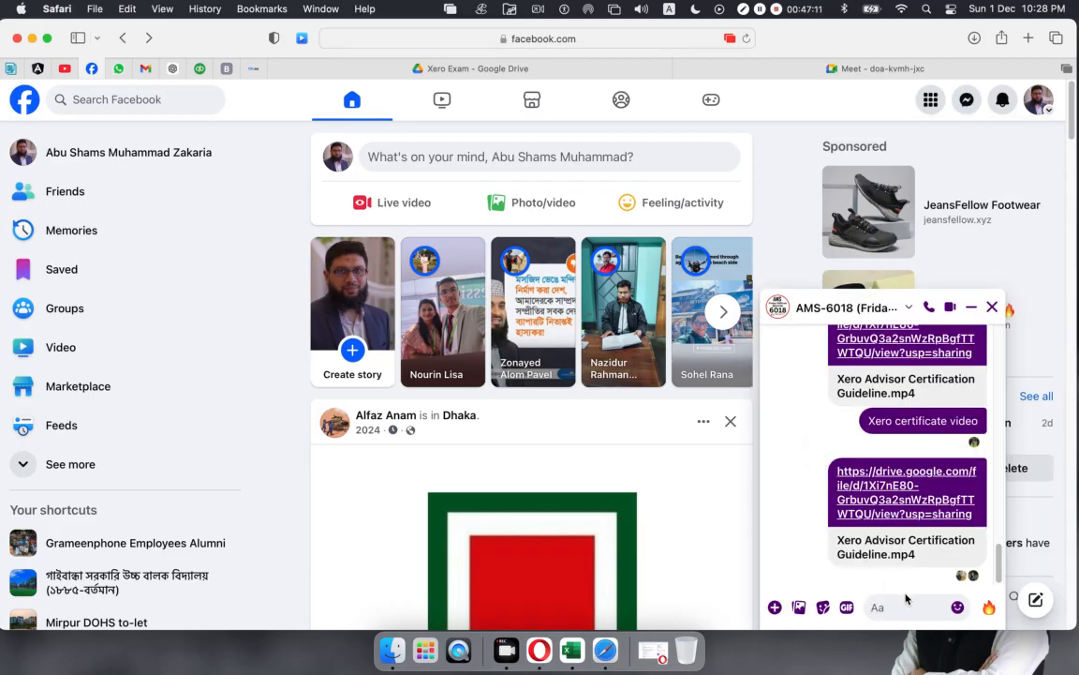
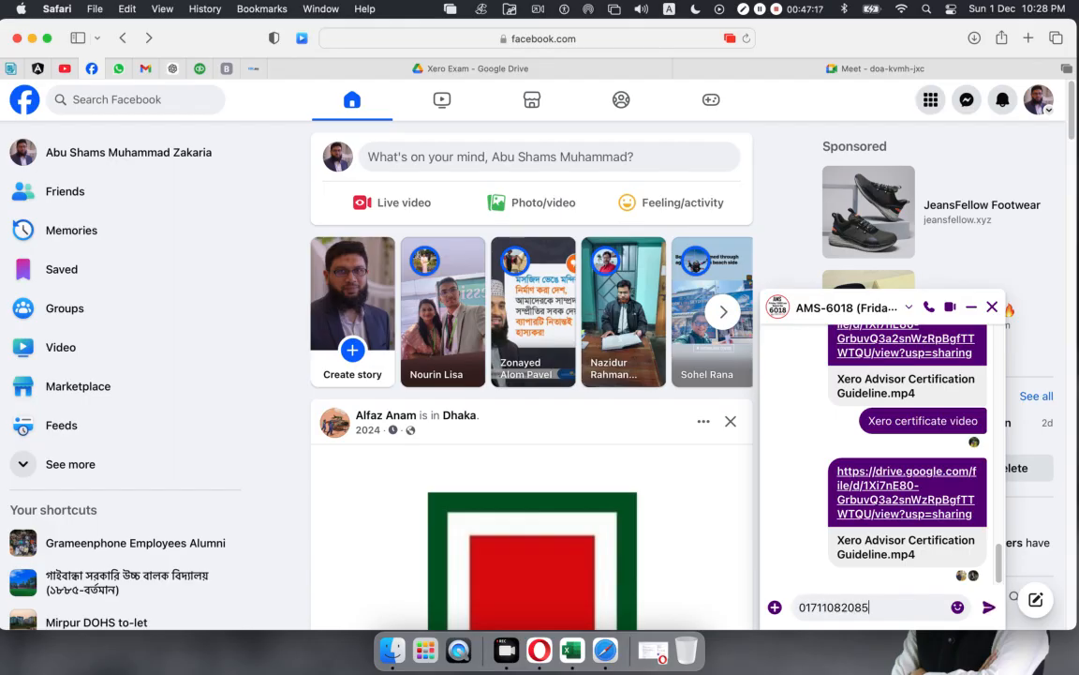
{"action": "key", "text": "Return"}
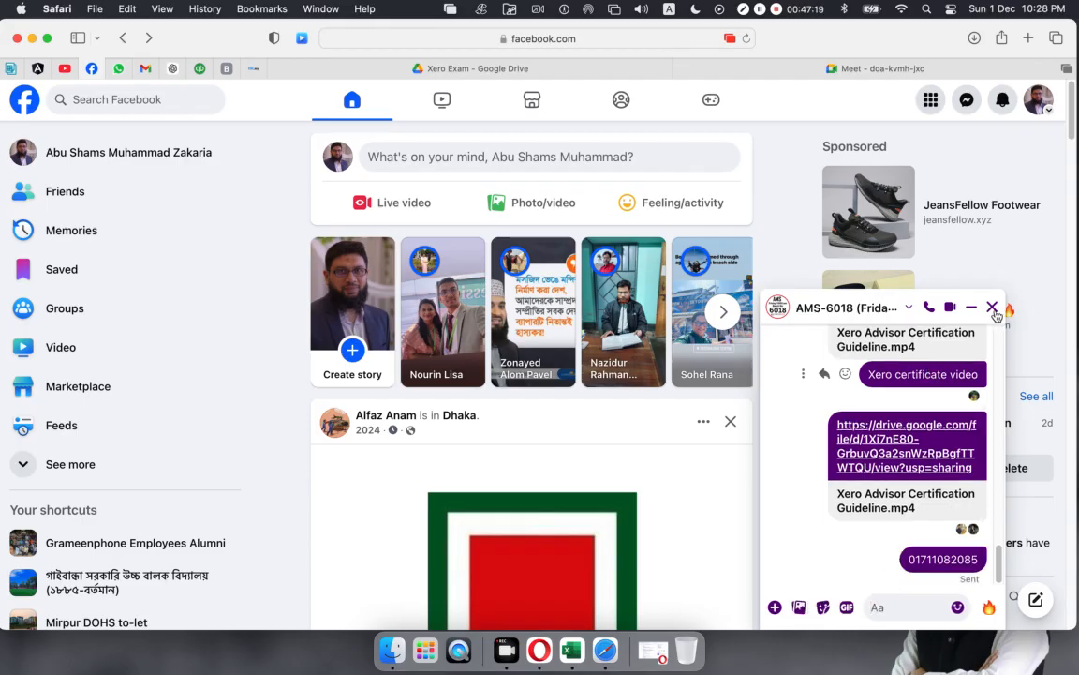
{"action": "left_click", "coordinate": [993, 309]}
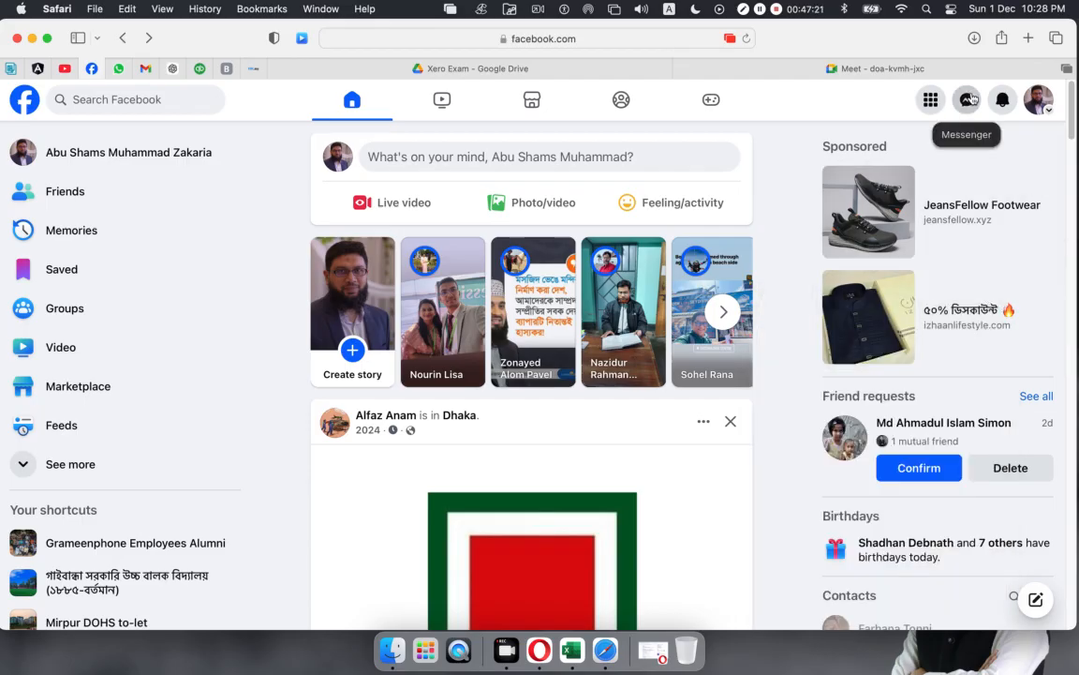
Step: Send the contact phone number to the AMS 6022 group and close that chat
{"action": "left_click", "coordinate": [970, 99]}
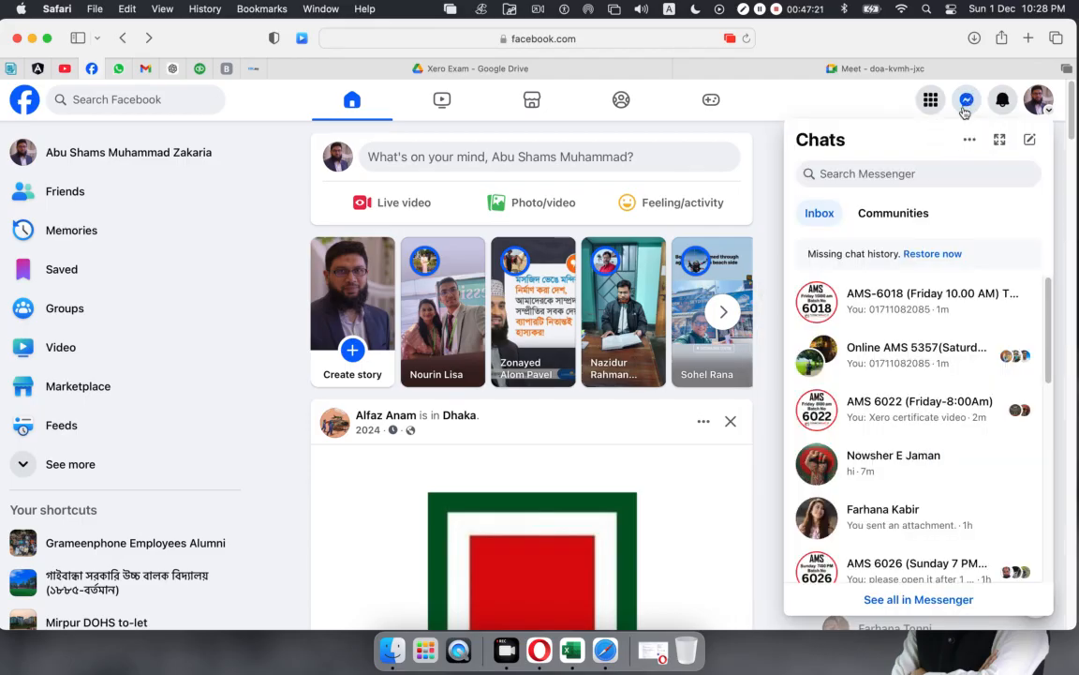
{"action": "left_click", "coordinate": [920, 412]}
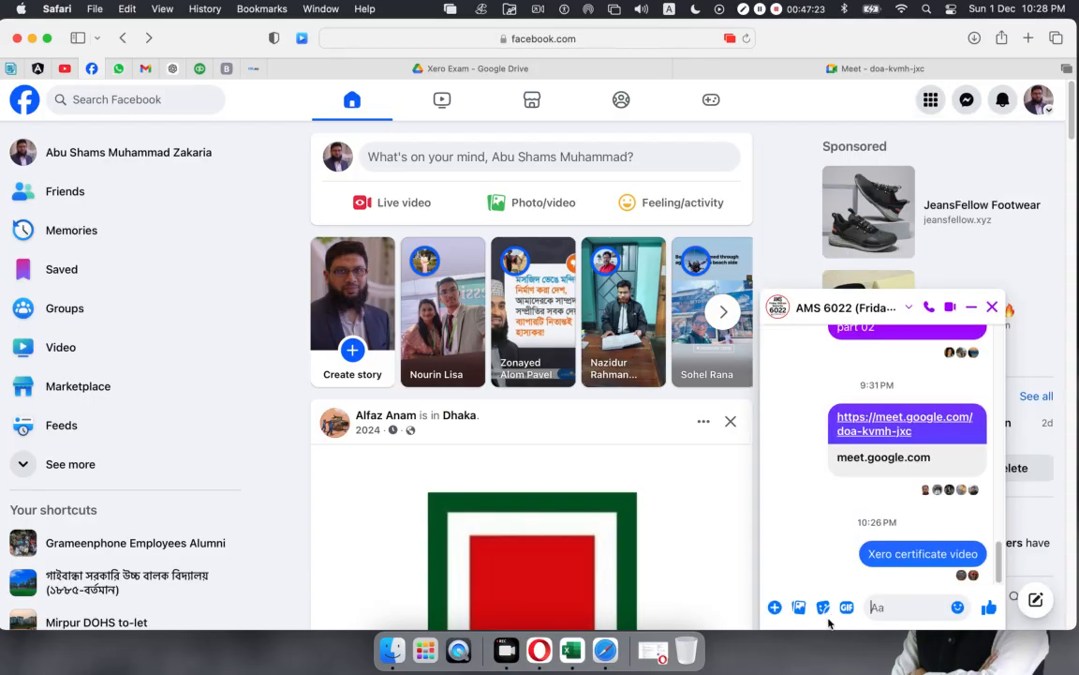
{"action": "left_click", "coordinate": [898, 607]}
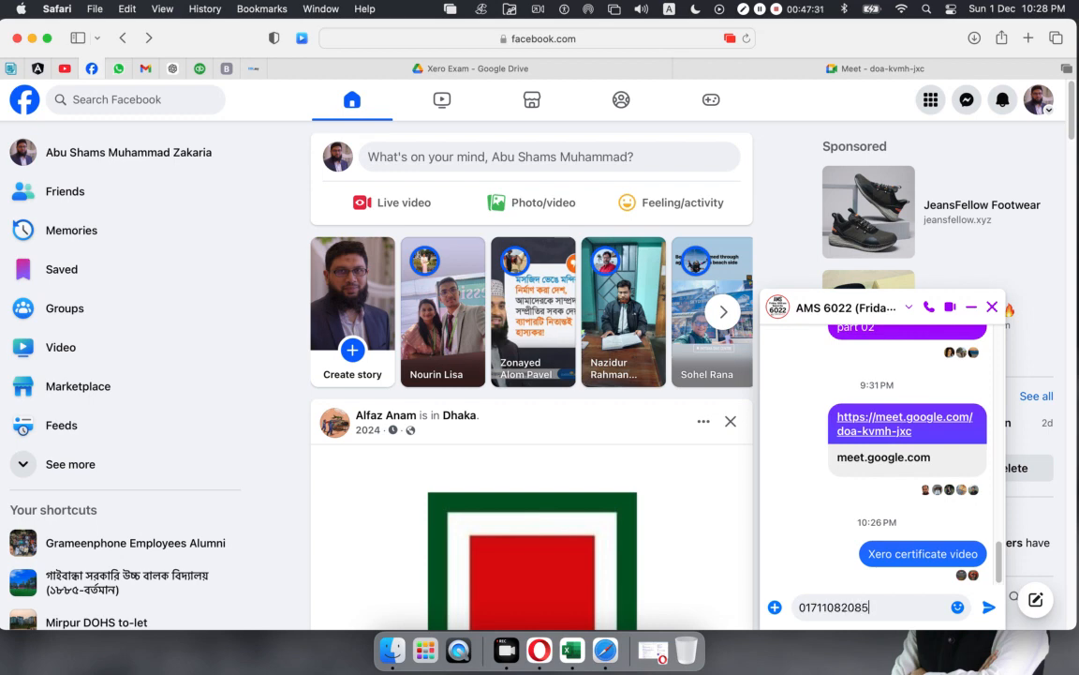
{"action": "key", "text": "Return"}
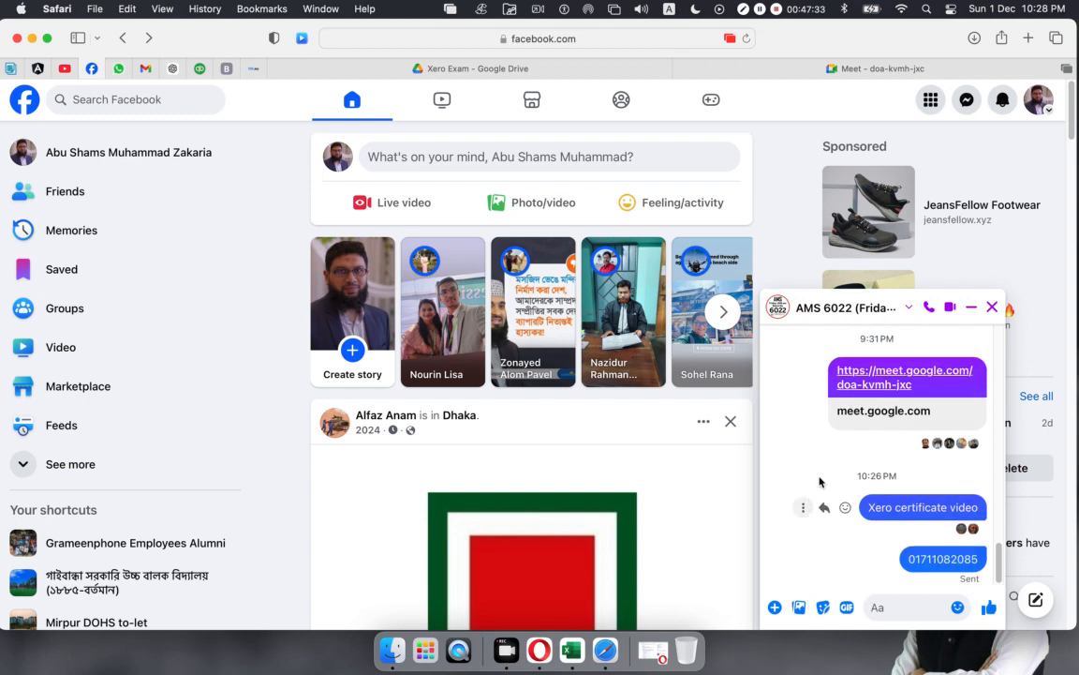
{"action": "left_click", "coordinate": [992, 307]}
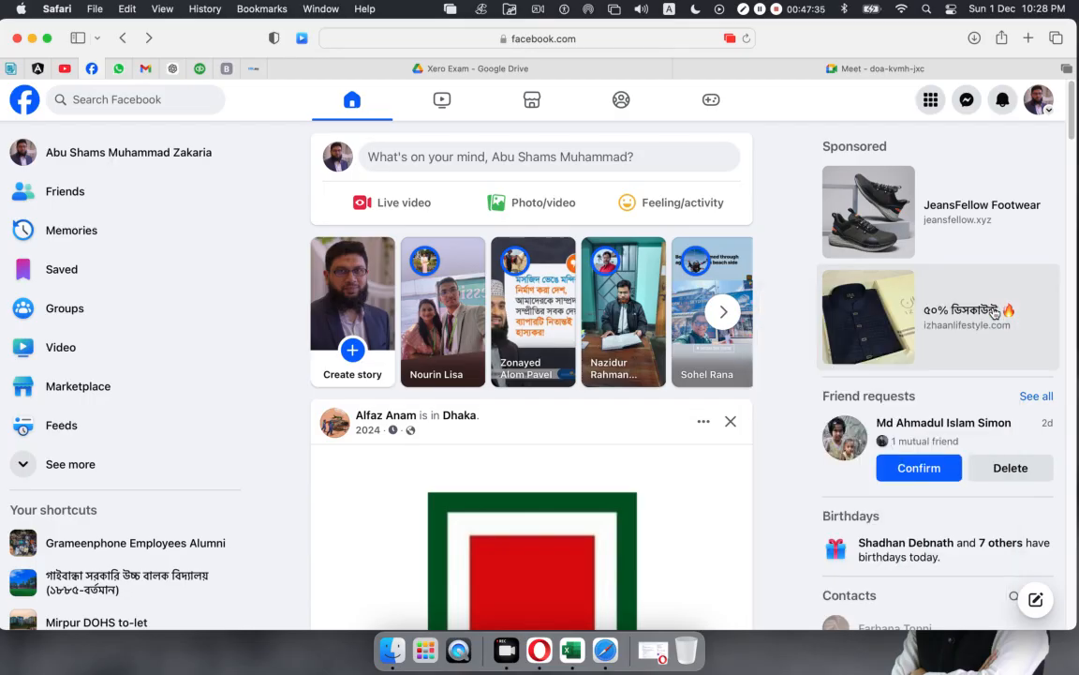
{"action": "left_click", "coordinate": [994, 312]}
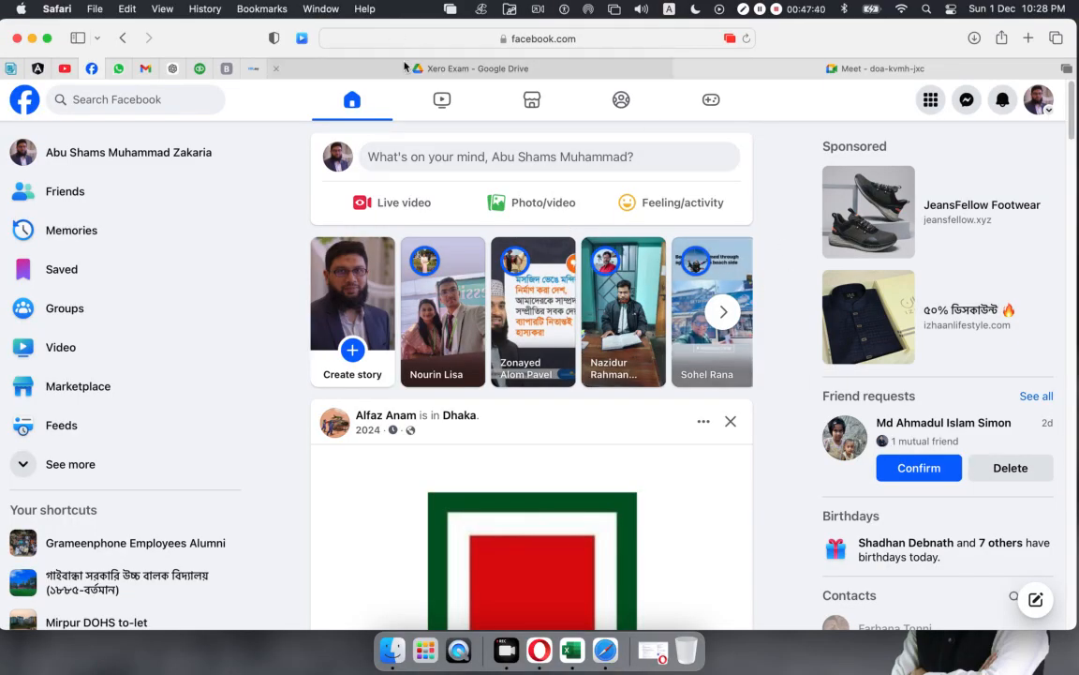
Step: Dismiss the video's Share dialog on the Xero Exam Drive page and return to the Meet call
{"action": "left_click", "coordinate": [562, 68]}
{"action": "left_click", "coordinate": [808, 68]}
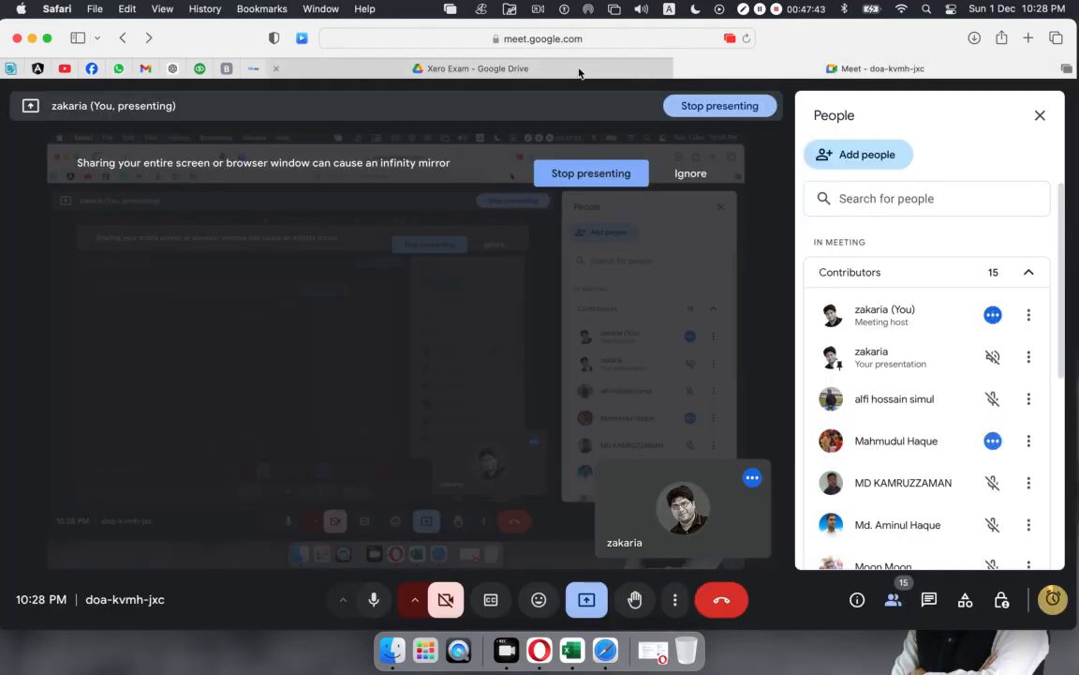
{"action": "left_click", "coordinate": [538, 72]}
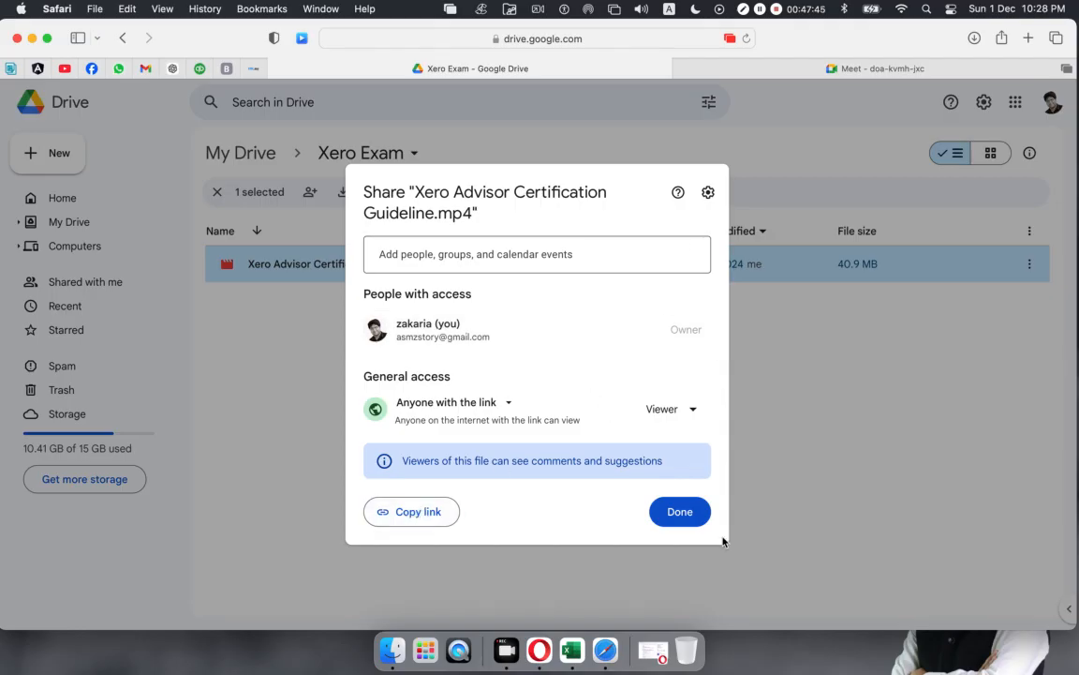
{"action": "left_click", "coordinate": [685, 511]}
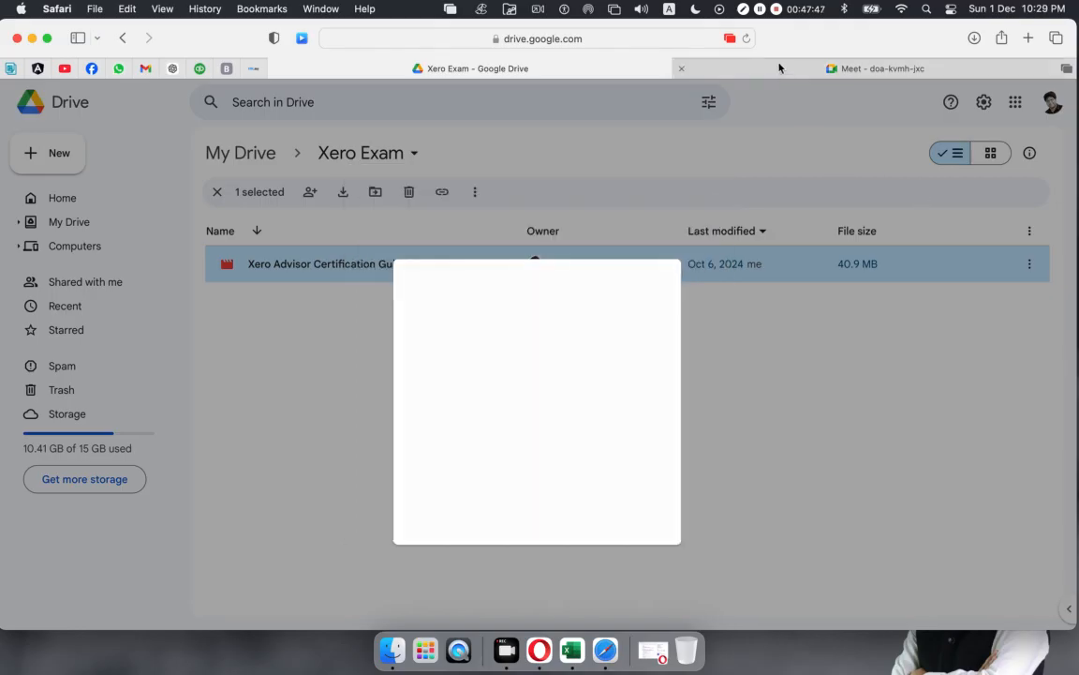
{"action": "left_click", "coordinate": [779, 68]}
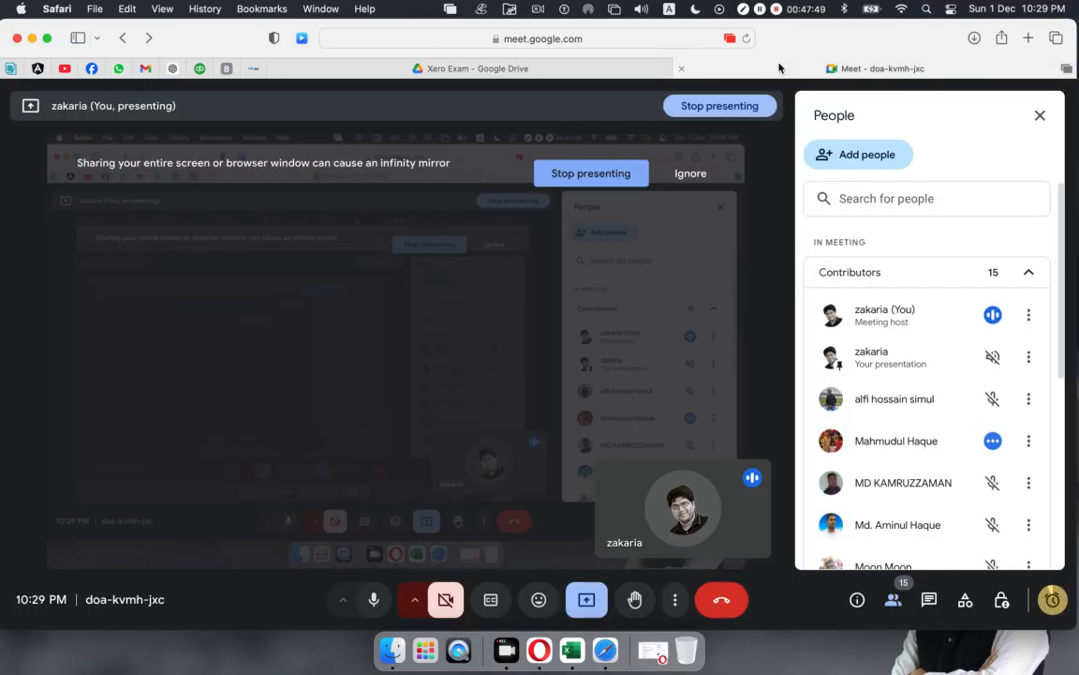